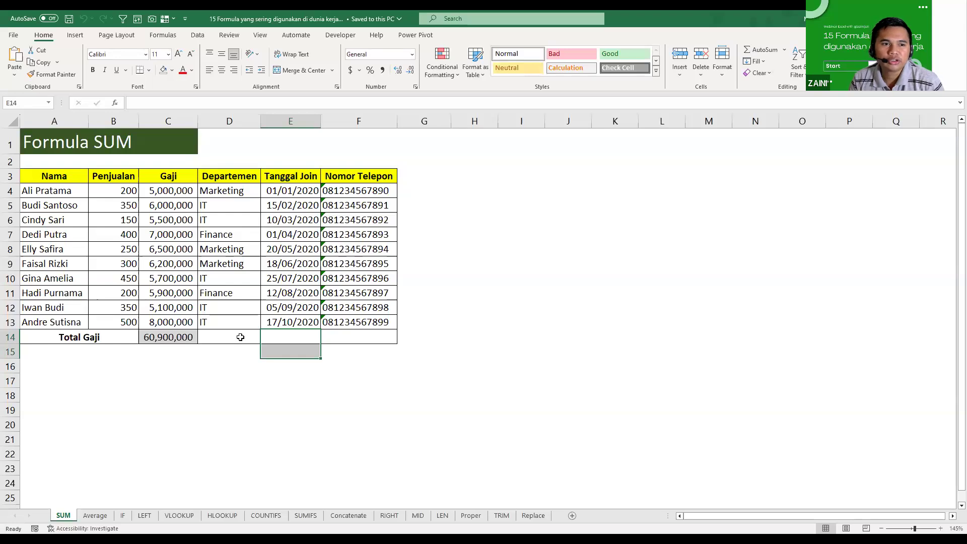
{"action": "key", "text": "Left"}
{"action": "key", "text": "Left"}
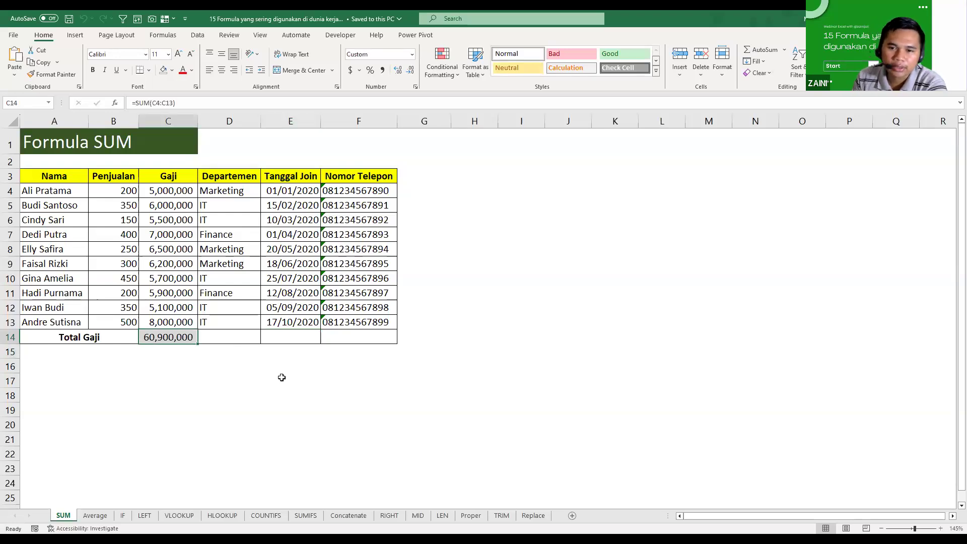
{"action": "left_click", "coordinate": [194, 383]}
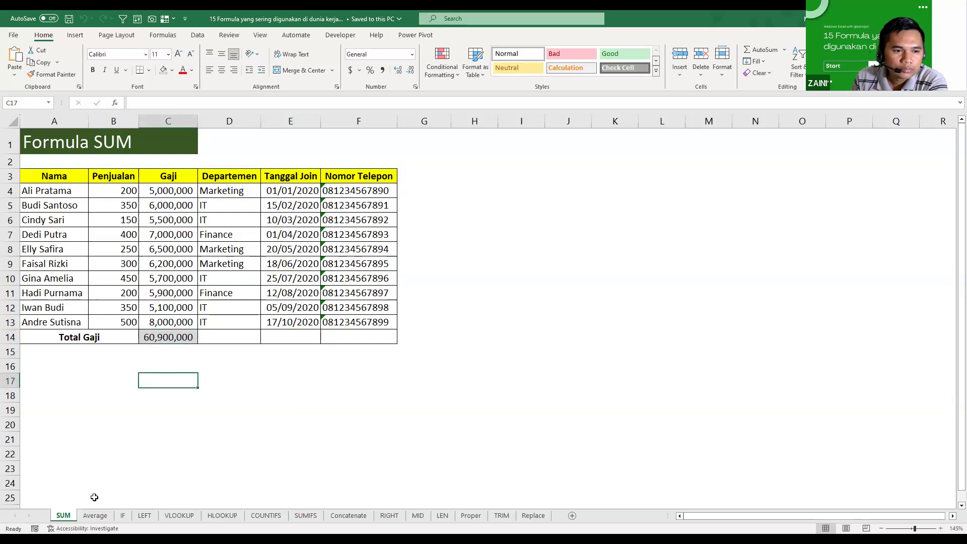
{"action": "left_click", "coordinate": [95, 515]}
{"action": "left_click", "coordinate": [125, 516]}
{"action": "left_click", "coordinate": [538, 517]}
{"action": "left_click", "coordinate": [64, 515]}
{"action": "left_click", "coordinate": [227, 383]}
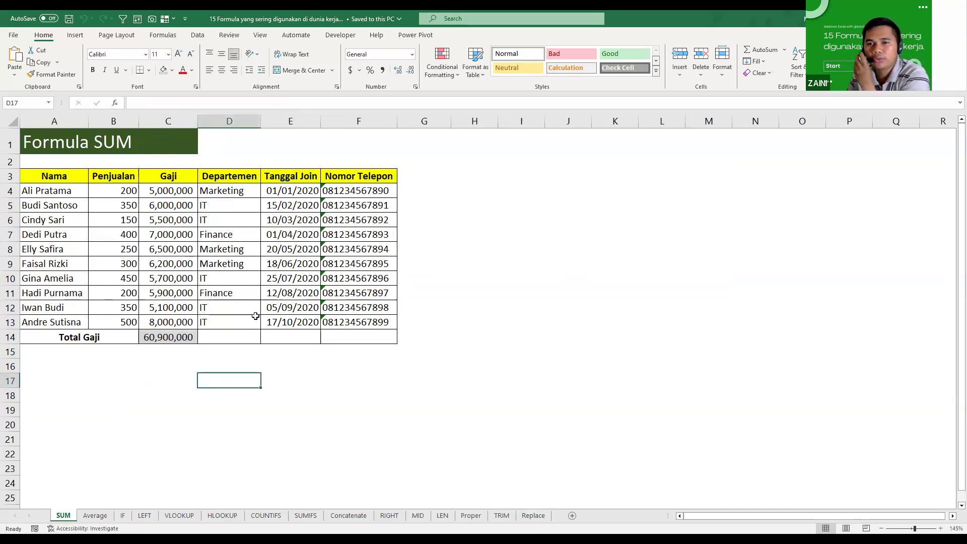
Step: Clear the Total Gaji formula in C14 of the SUM sheet and the Rata-rata Gaji formula in C14 of the Average sheet
{"action": "left_click", "coordinate": [166, 338]}
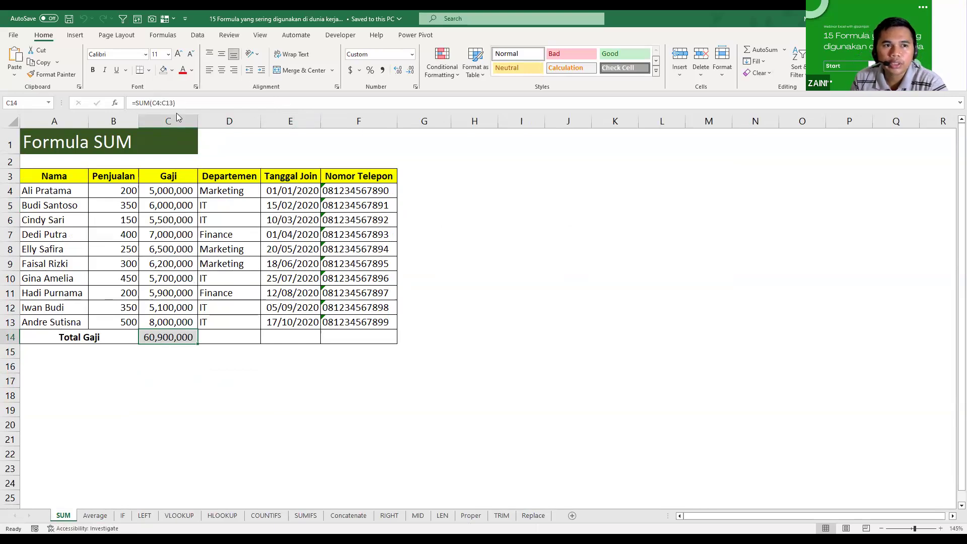
{"action": "left_click", "coordinate": [161, 366]}
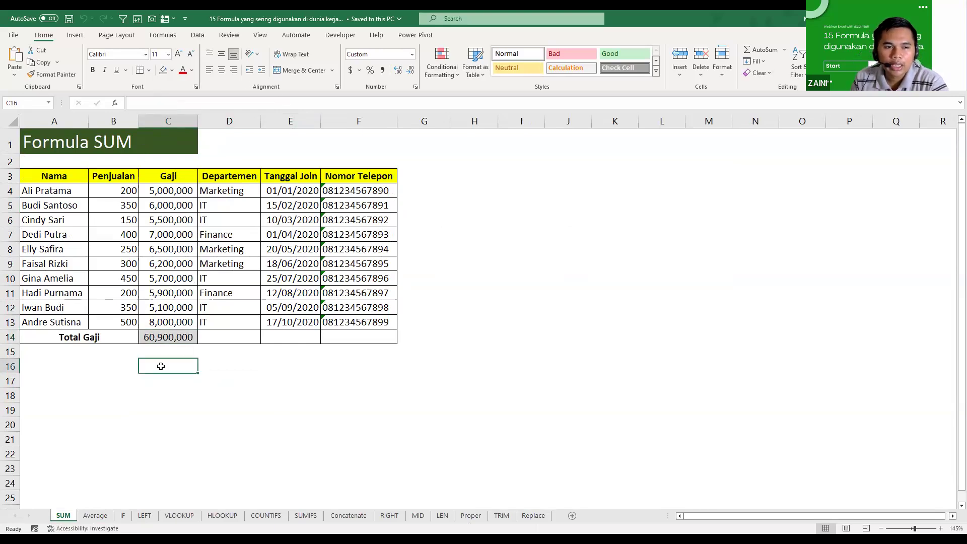
{"action": "left_click", "coordinate": [158, 337]}
{"action": "key", "text": "Delete"}
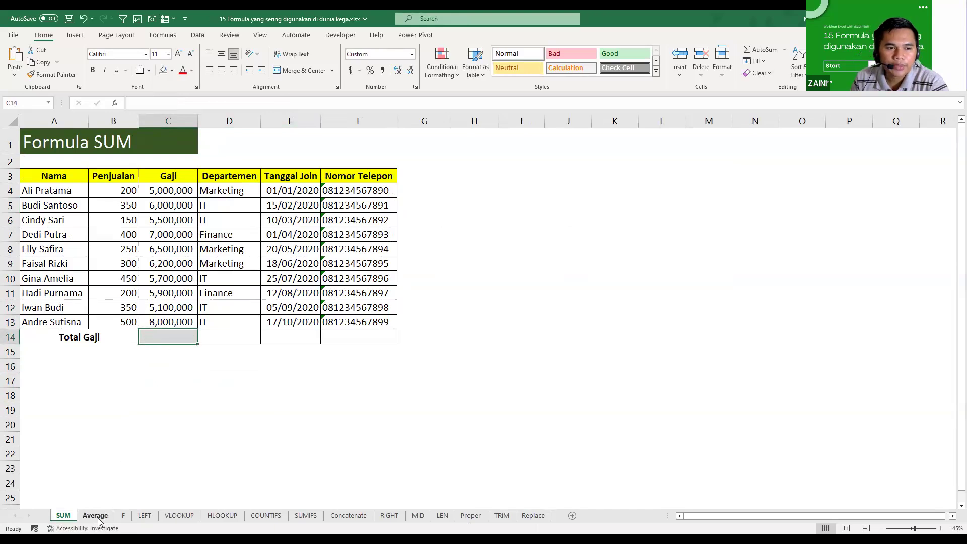
{"action": "left_click", "coordinate": [95, 515]}
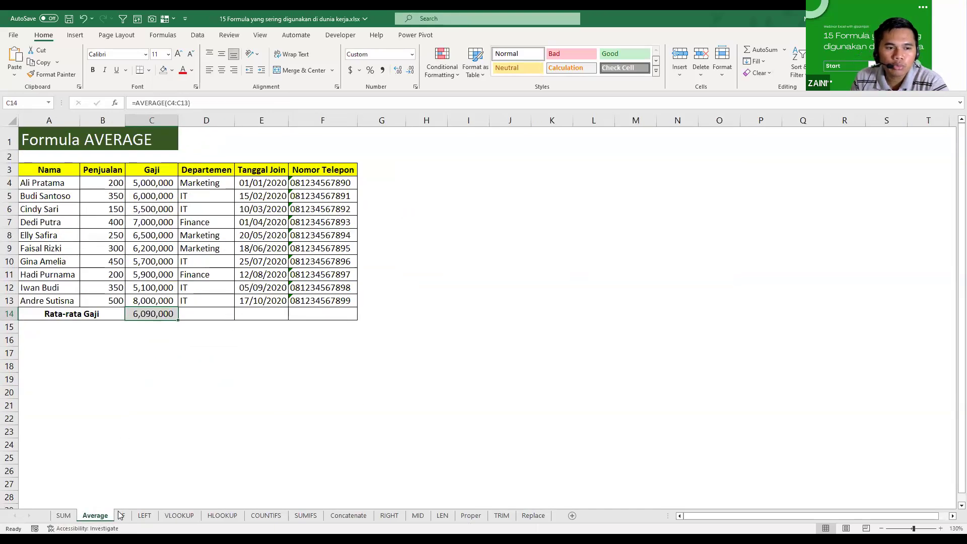
{"action": "key", "text": "Delete"}
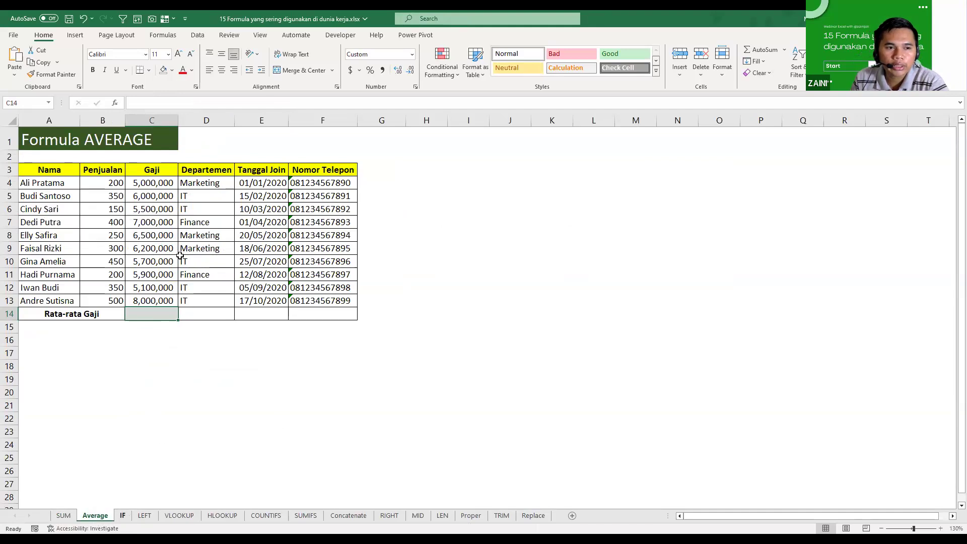
Step: Clear the Keterangan Penjualan results in C6:C15 on the IF sheet
{"action": "key", "text": "ctrl+Page_Down"}
{"action": "left_click_drag", "start_coordinate": [173, 209], "coordinate": [166, 328]}
{"action": "key", "text": "Delete"}
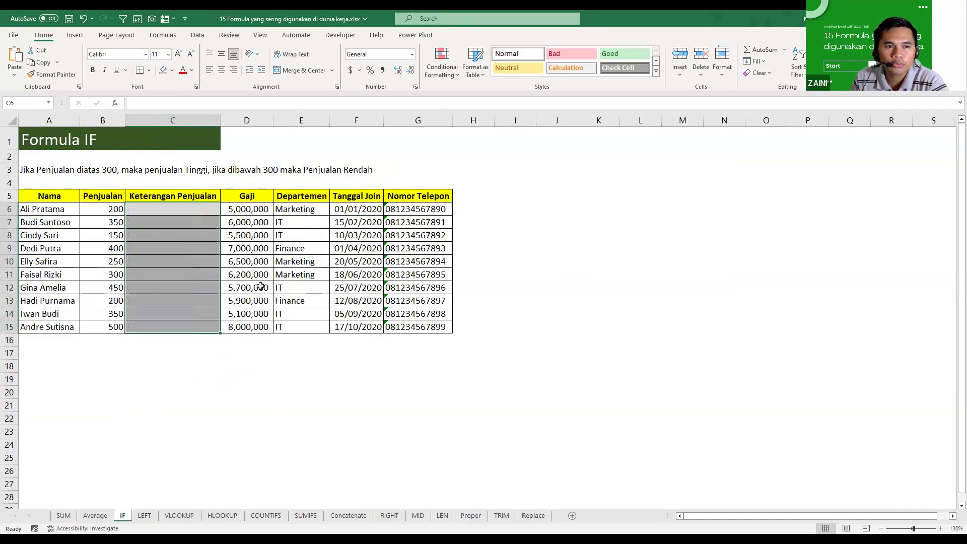
{"action": "left_click", "coordinate": [264, 289]}
Step: Clear the Kode Departemen results in E4:E13 on the LEFT sheet
{"action": "left_click", "coordinate": [144, 518]}
{"action": "left_click", "coordinate": [322, 287]}
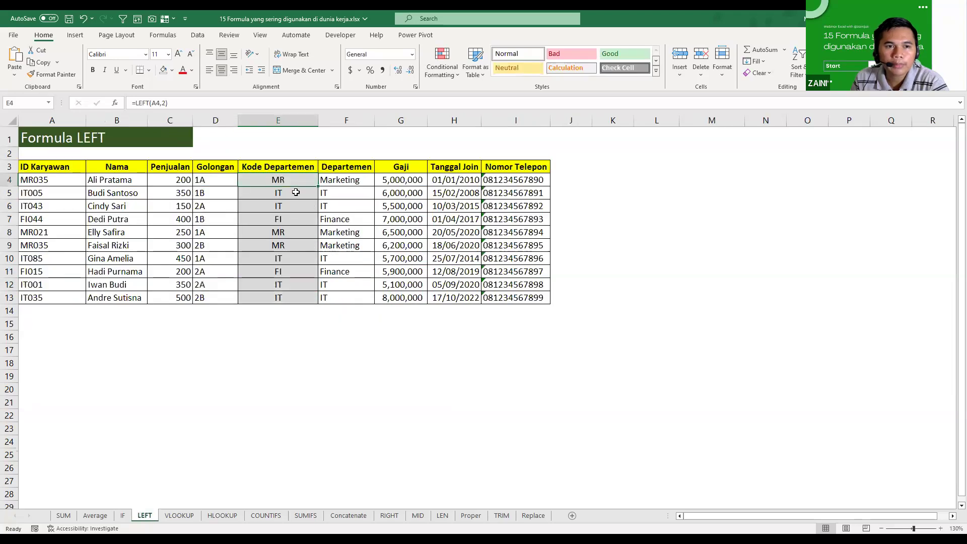
{"action": "left_click", "coordinate": [286, 178]}
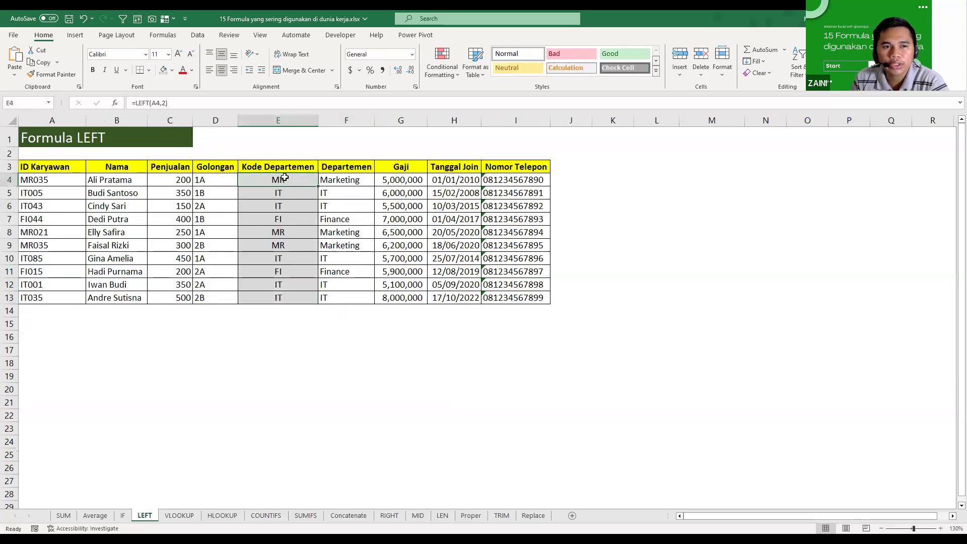
{"action": "left_click_drag", "start_coordinate": [285, 177], "coordinate": [285, 300]}
{"action": "key", "text": "Delete"}
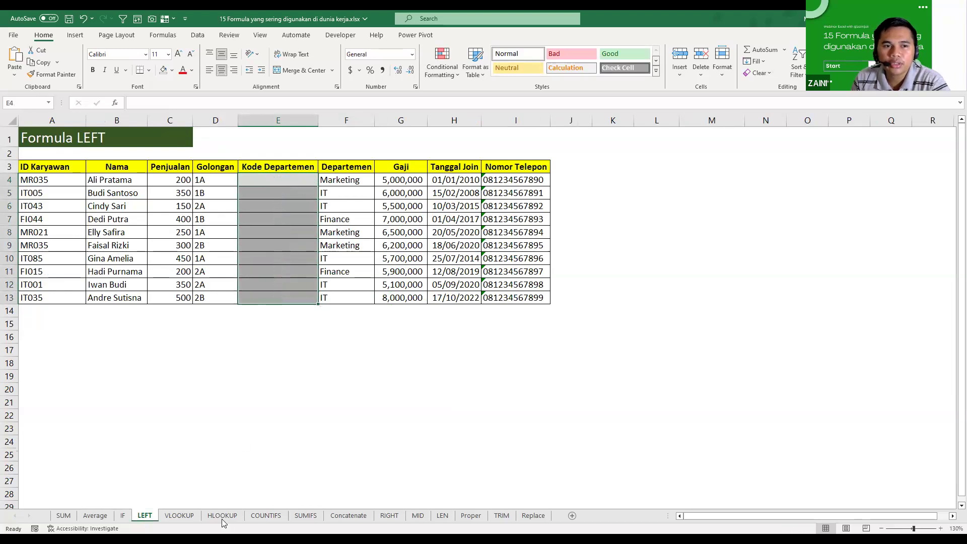
{"action": "left_click_drag", "start_coordinate": [233, 353], "coordinate": [242, 338]}
{"action": "left_click_drag", "start_coordinate": [266, 177], "coordinate": [286, 280]}
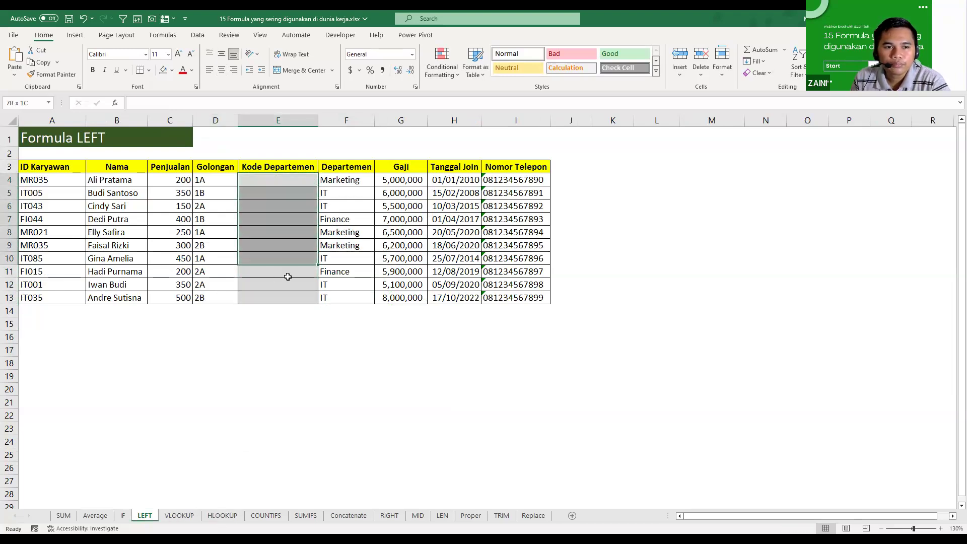
Step: Clear the Departemen results in F4:F13 on the VLOOKUP sheet and the formula column on the HLOOKUP sheet
{"action": "left_click", "coordinate": [179, 515]}
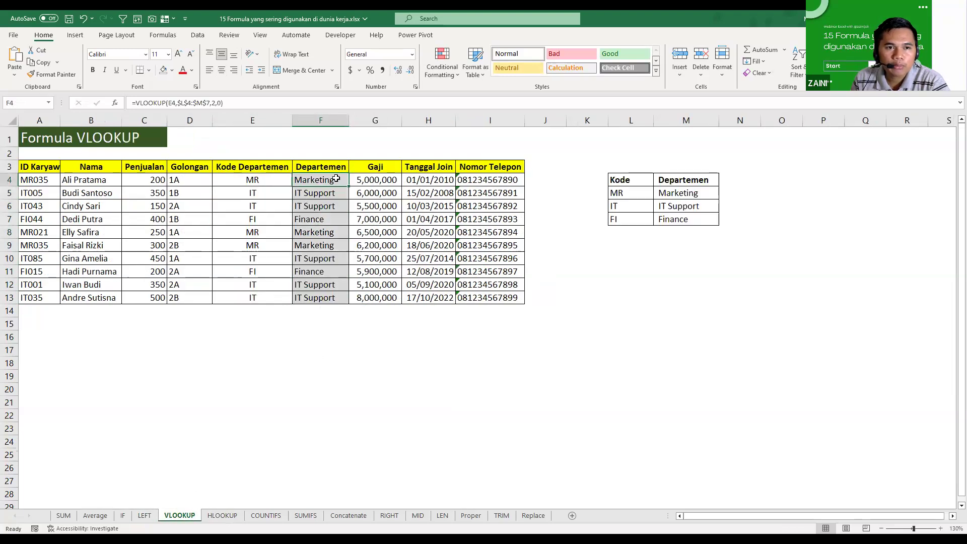
{"action": "left_click_drag", "start_coordinate": [327, 180], "coordinate": [322, 301]}
{"action": "key", "text": "Delete"}
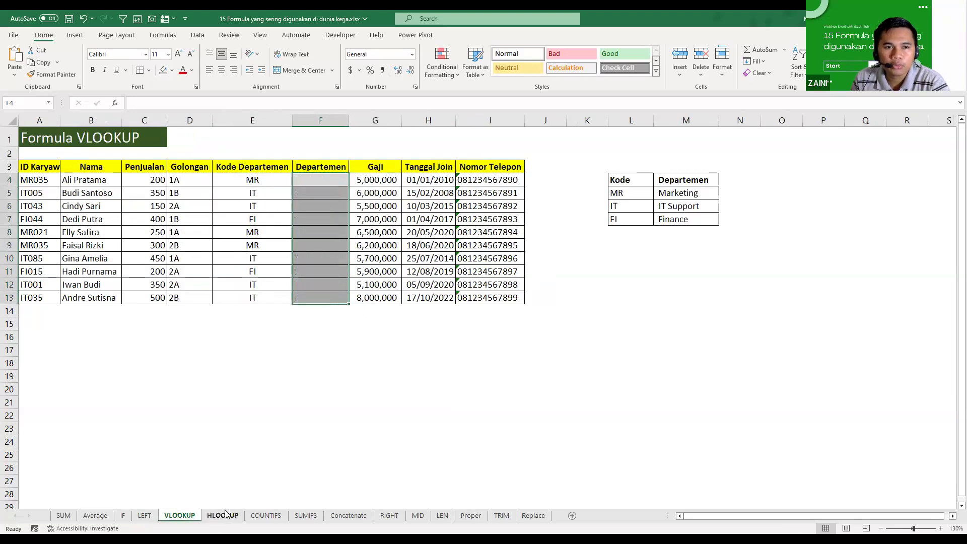
{"action": "left_click", "coordinate": [222, 516]}
{"action": "left_click_drag", "start_coordinate": [385, 180], "coordinate": [385, 297]}
{"action": "key", "text": "Delete"}
Step: Go past the COUNTIFS sheet and clear the selected result cell on the SUMIFS sheet
{"action": "left_click", "coordinate": [266, 515]}
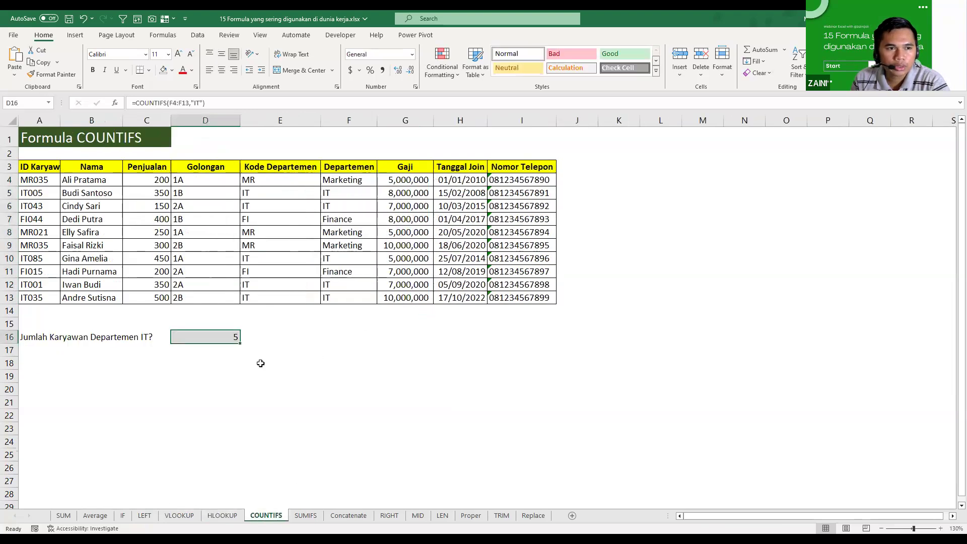
{"action": "left_click", "coordinate": [305, 515]}
{"action": "key", "text": "Delete"}
Step: Clear the Golongan & Departemen results in G4:G13 on the Concatenate sheet
{"action": "left_click", "coordinate": [348, 515]}
{"action": "left_click", "coordinate": [471, 188]}
{"action": "left_click_drag", "start_coordinate": [471, 188], "coordinate": [482, 319]}
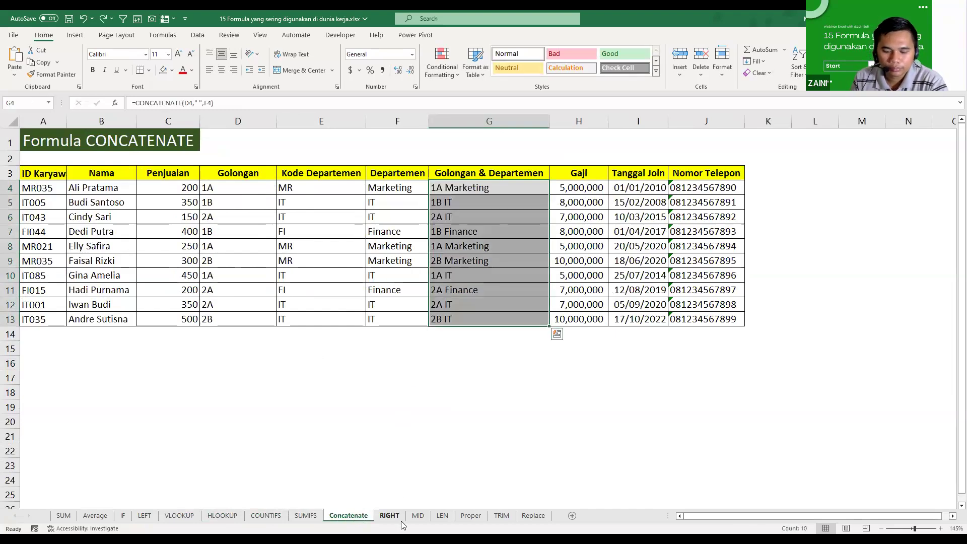
{"action": "key", "text": "Delete"}
Step: Clear the formula results in K4:K13 on both the RIGHT sheet and the MID sheet
{"action": "left_click", "coordinate": [390, 515]}
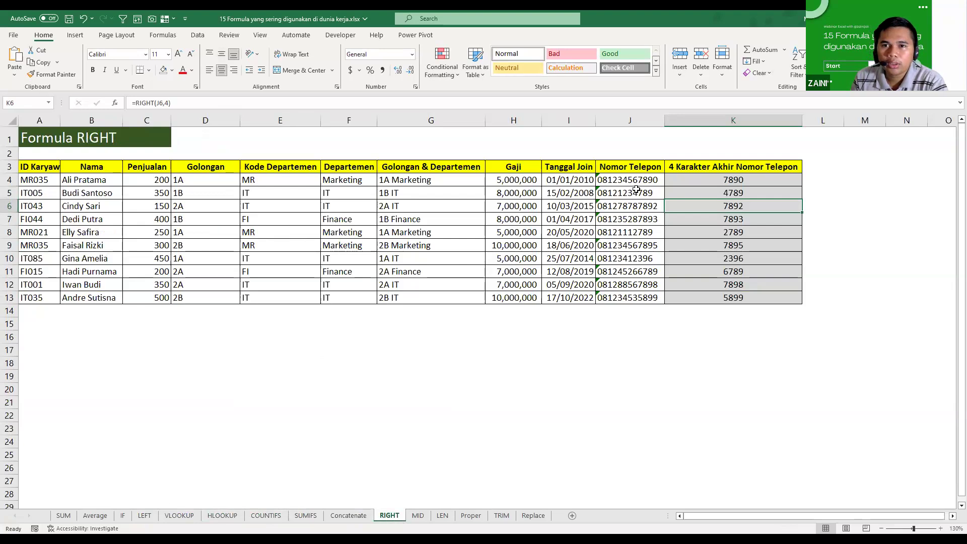
{"action": "left_click_drag", "start_coordinate": [743, 183], "coordinate": [749, 298]}
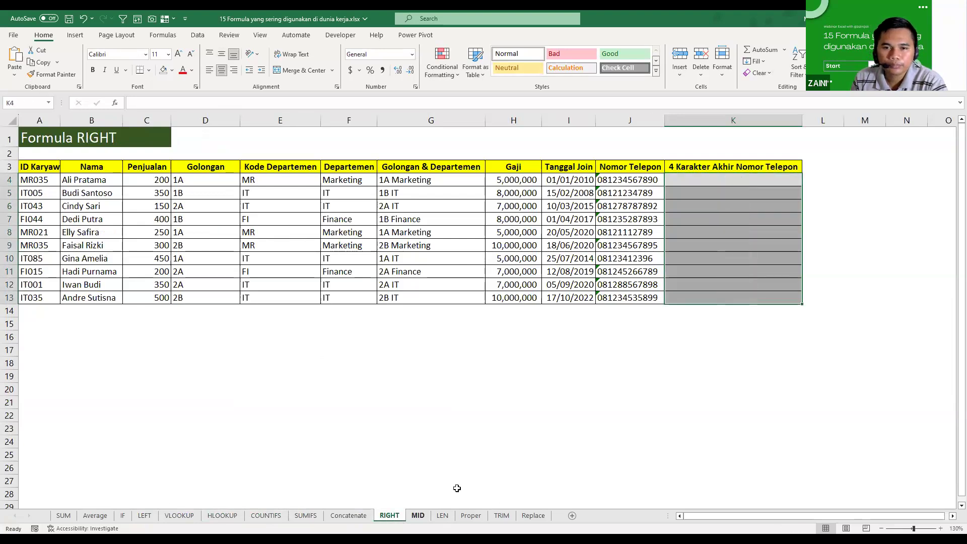
{"action": "left_click", "coordinate": [417, 515]}
{"action": "left_click_drag", "start_coordinate": [730, 179], "coordinate": [741, 298]}
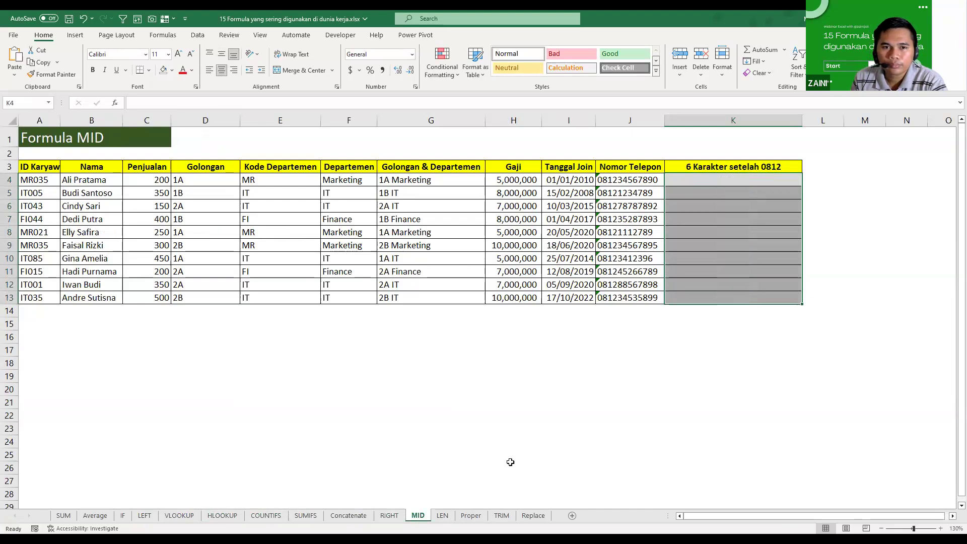
Step: Clear the Jumlah karakter No. Telp results on the LEN sheet and the Huruf Besar di Awal Kata results in C4:C13 on the Proper sheet
{"action": "left_click", "coordinate": [442, 515]}
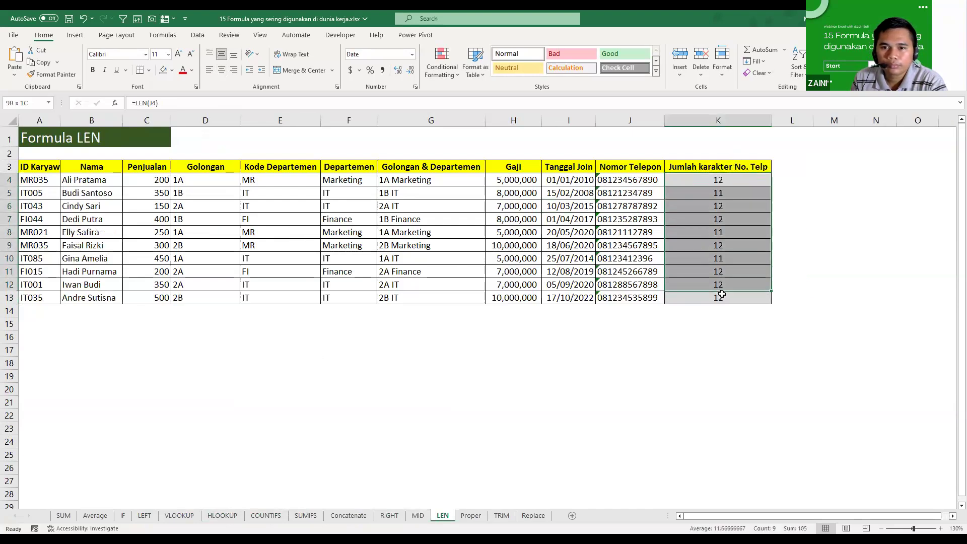
{"action": "key", "text": "Delete"}
{"action": "key", "text": "ctrl+Page_Down"}
{"action": "left_click_drag", "start_coordinate": [234, 197], "coordinate": [282, 343]}
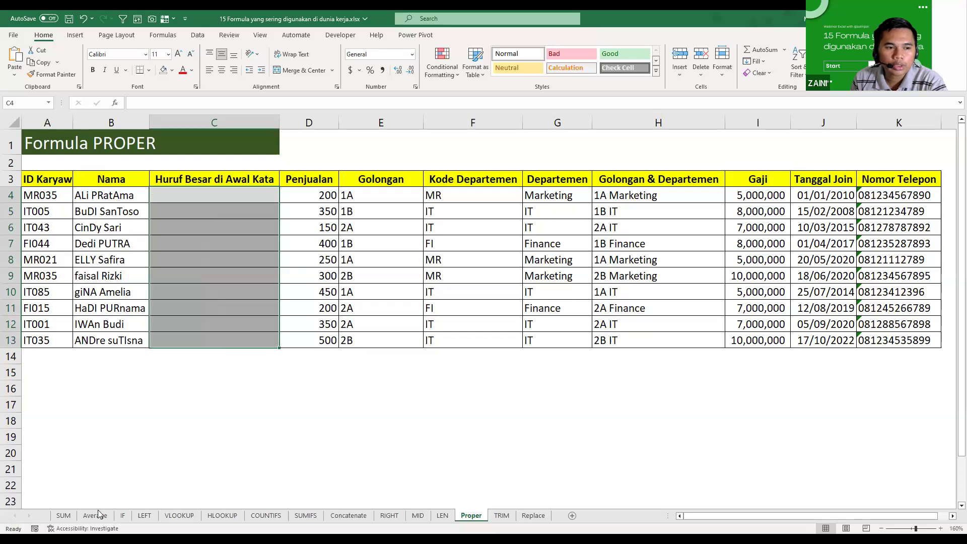
Step: Return to the SUM sheet and turn off system separators in the advanced options, using comma for decimals and period for thousands
{"action": "left_click", "coordinate": [64, 515]}
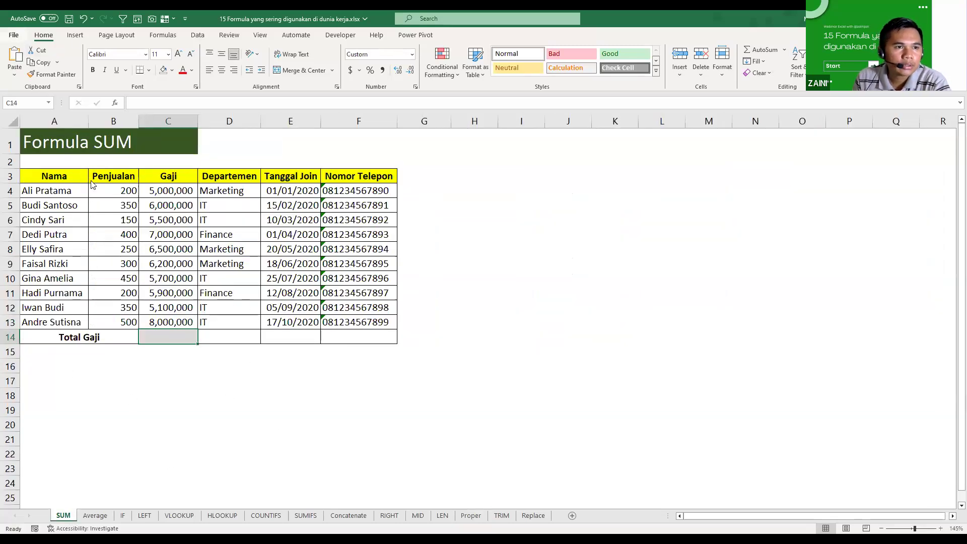
{"action": "left_click", "coordinate": [16, 36]}
{"action": "left_click", "coordinate": [24, 517]}
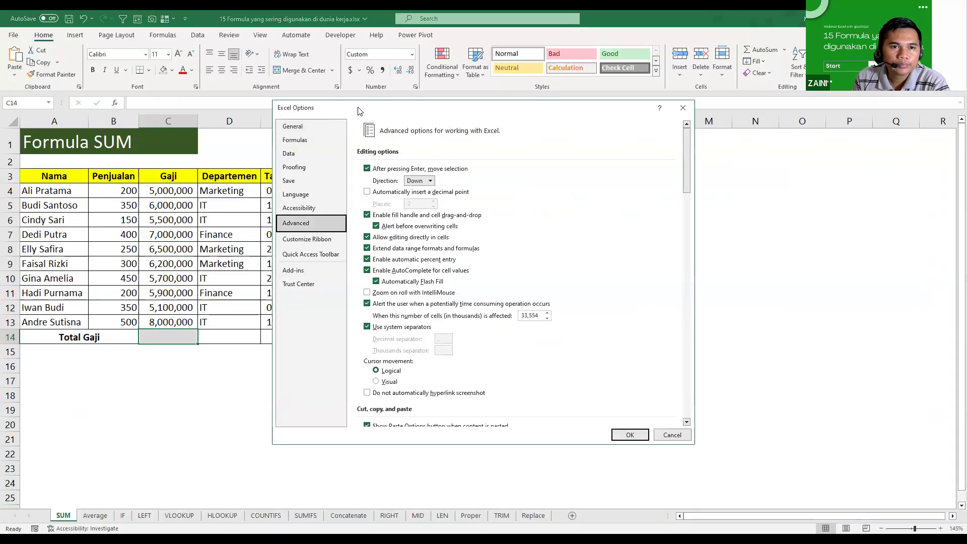
{"action": "left_click_drag", "start_coordinate": [360, 111], "coordinate": [175, 118]}
{"action": "scroll", "coordinate": [214, 380], "scroll_direction": "down", "scroll_amount": 1}
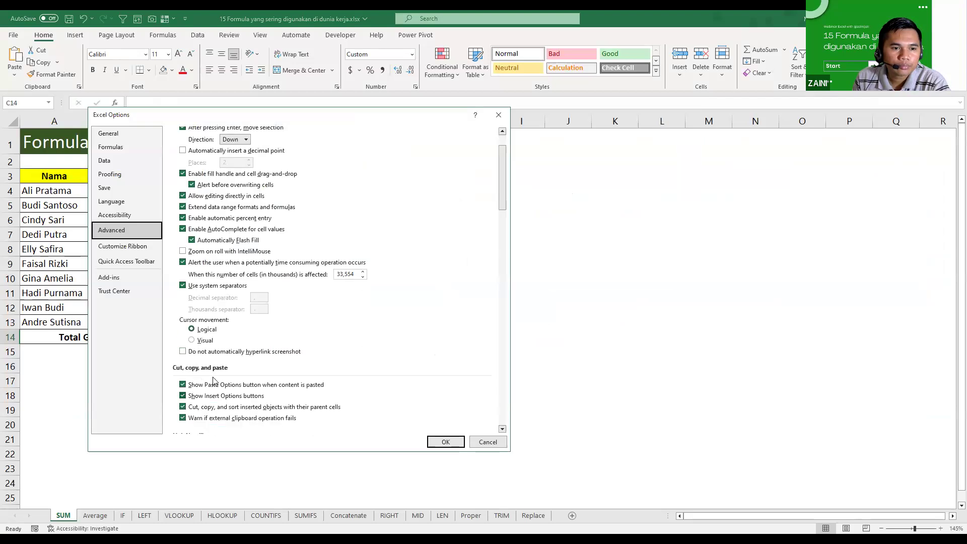
{"action": "left_click", "coordinate": [203, 288]}
{"action": "left_click", "coordinate": [446, 442]}
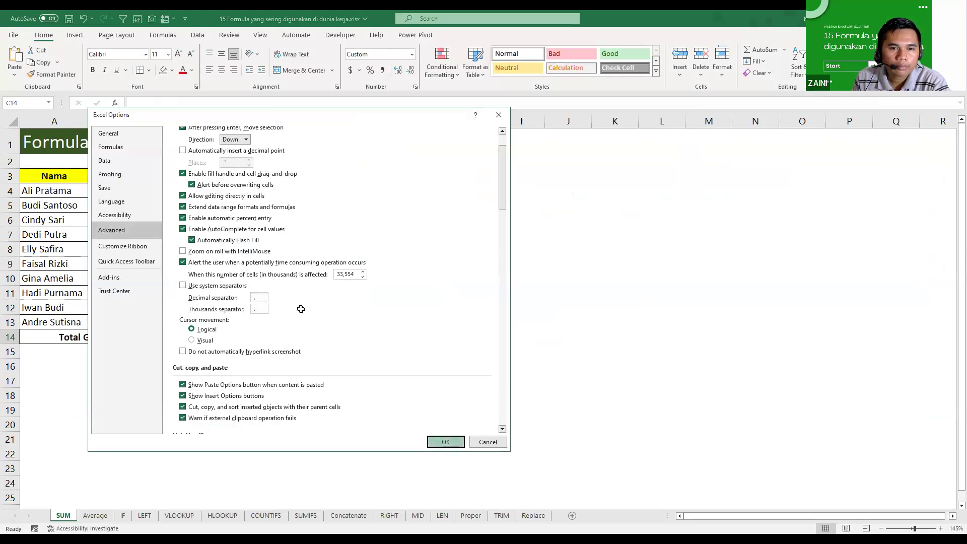
{"action": "left_click", "coordinate": [237, 236]}
{"action": "left_click", "coordinate": [190, 233]}
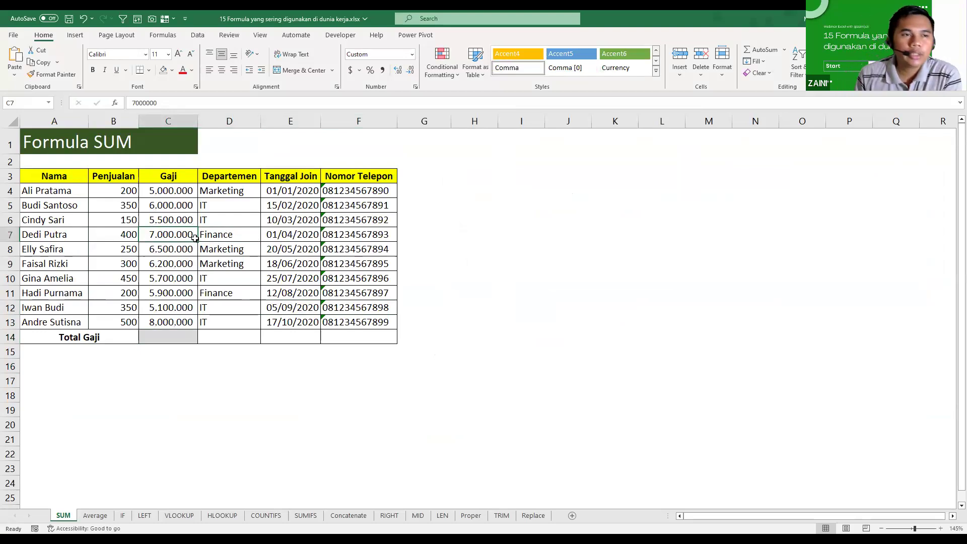
{"action": "left_click", "coordinate": [224, 284]}
{"action": "left_click", "coordinate": [229, 366]}
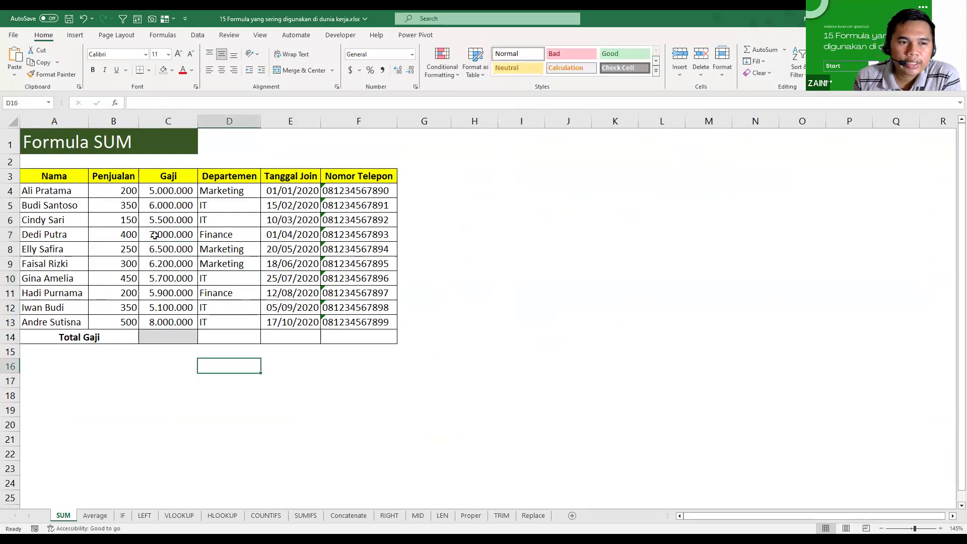
{"action": "left_click_drag", "start_coordinate": [174, 189], "coordinate": [173, 219]}
{"action": "left_click", "coordinate": [291, 390]}
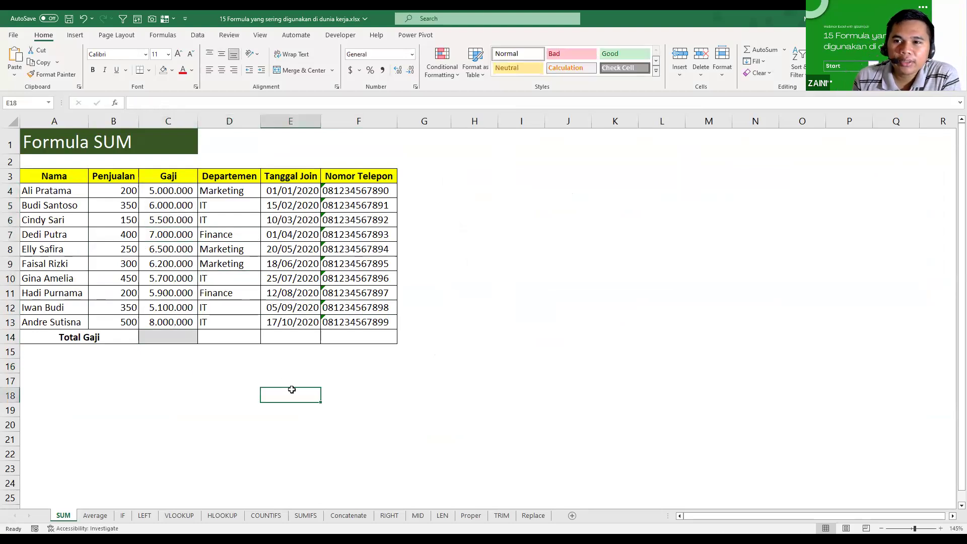
{"action": "left_click", "coordinate": [23, 135]}
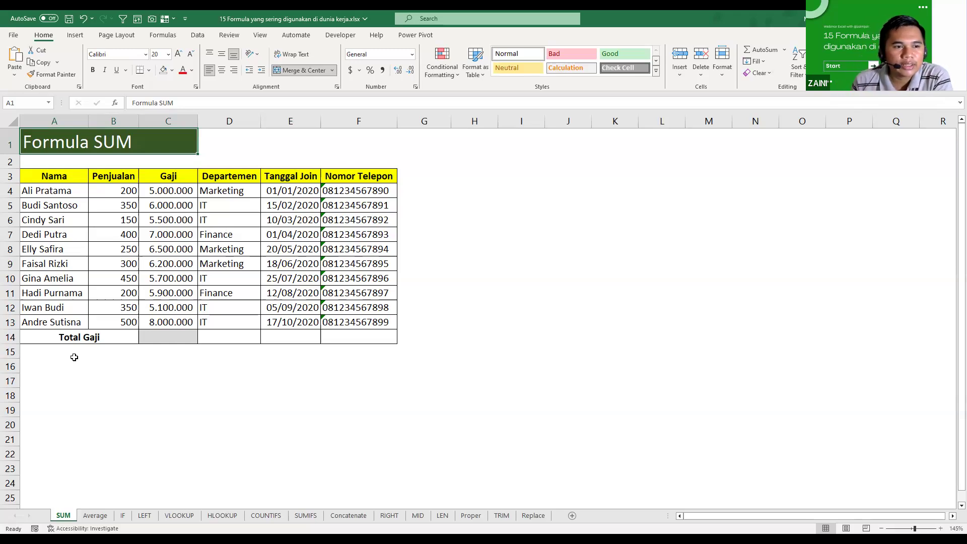
{"action": "left_click_drag", "start_coordinate": [68, 347], "coordinate": [80, 334]}
{"action": "left_click", "coordinate": [80, 334]}
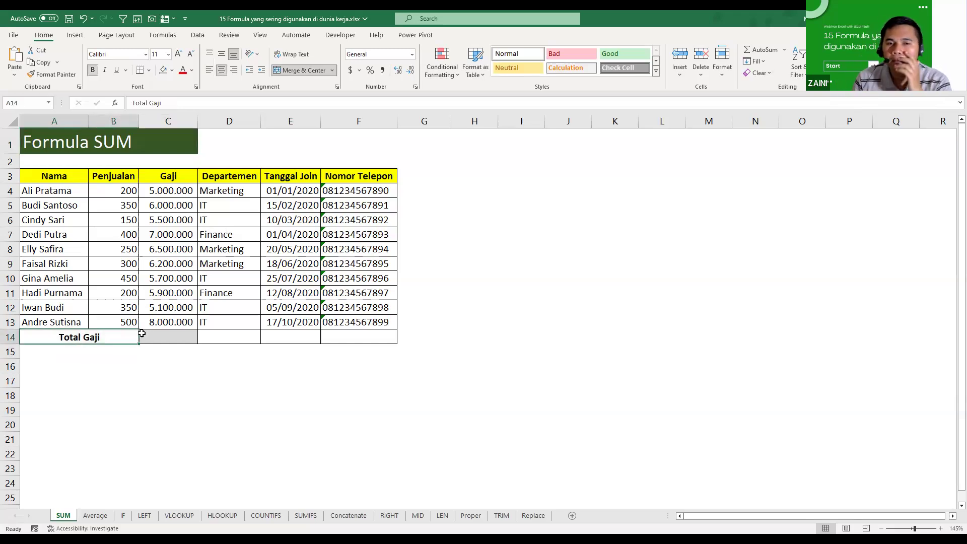
Step: Total the Gaji values in C14 by entering the formula =SUM(C4:C13)
{"action": "left_click", "coordinate": [179, 334]}
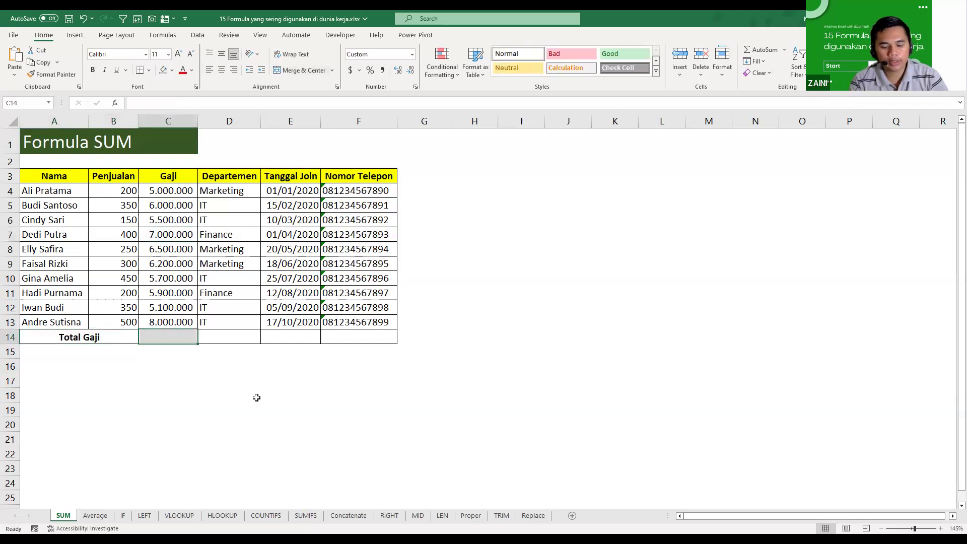
{"action": "type", "text": "="}
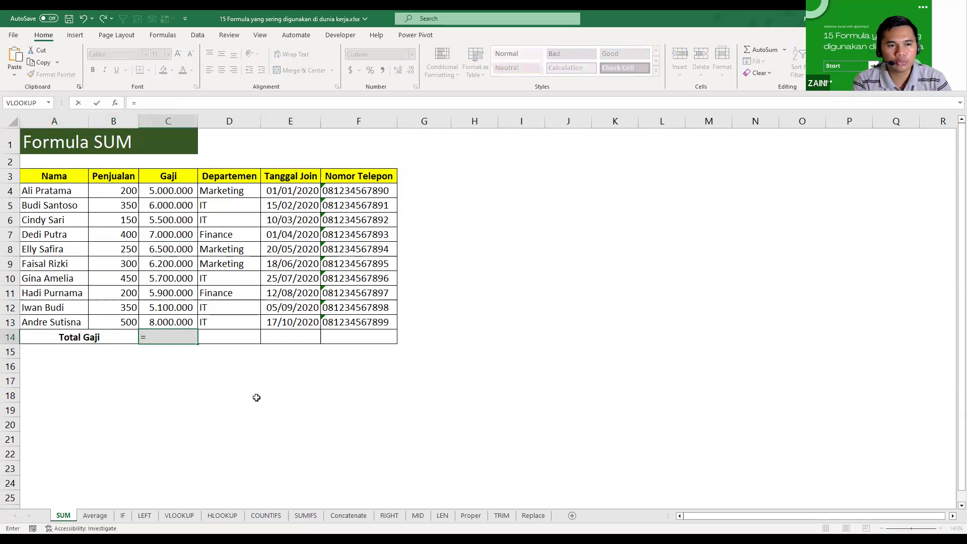
{"action": "type", "text": "SUM("}
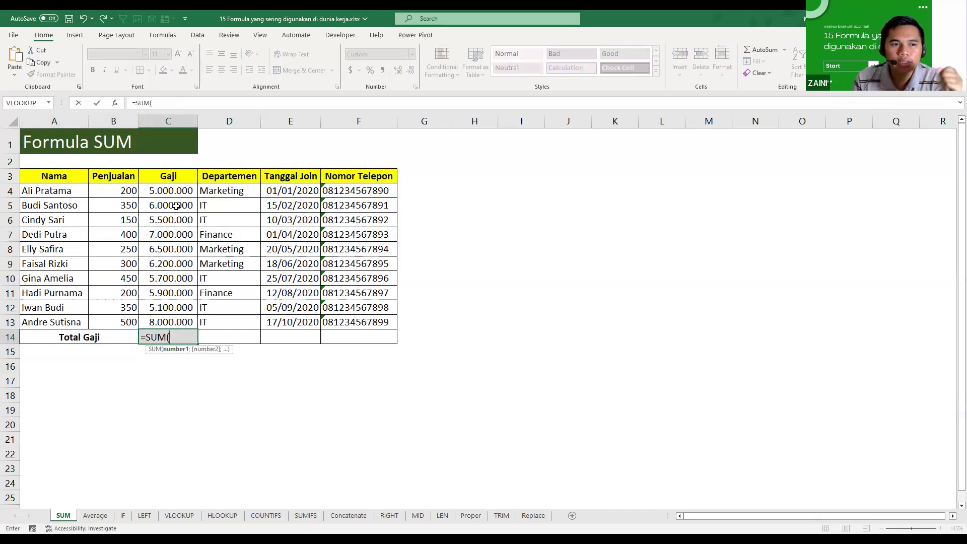
{"action": "left_click_drag", "start_coordinate": [179, 189], "coordinate": [187, 308]}
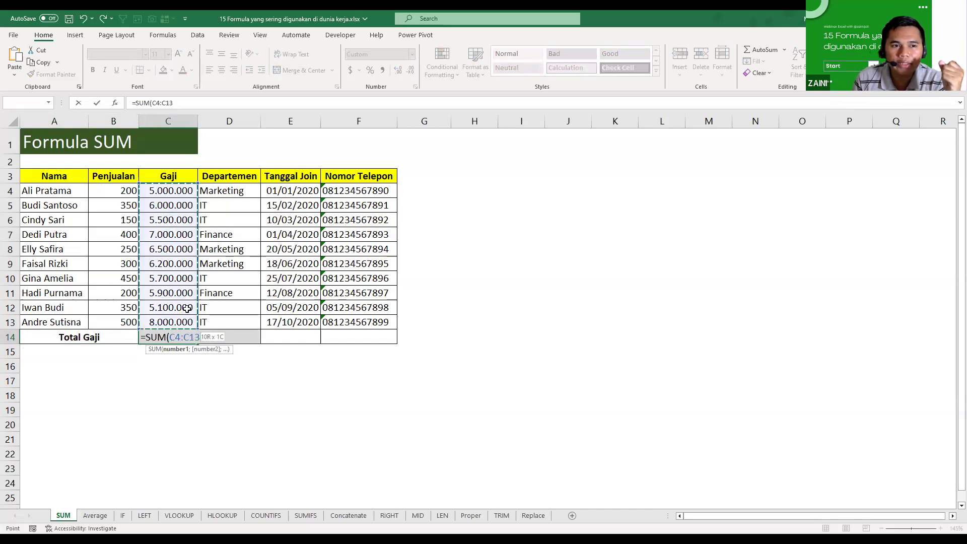
{"action": "left_click", "coordinate": [184, 190]}
{"action": "left_click_drag", "start_coordinate": [185, 190], "coordinate": [183, 208]}
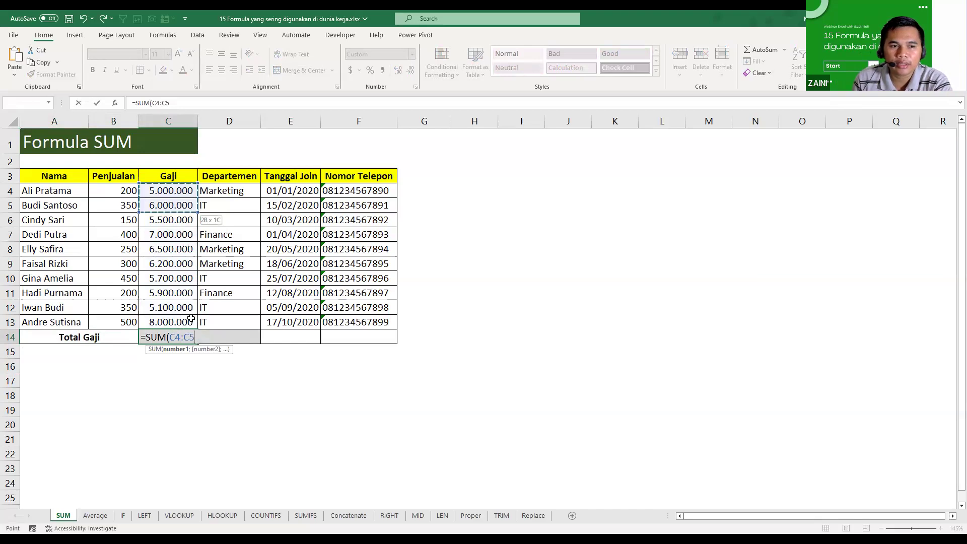
{"action": "key", "text": "ctrl+shift+Down"}
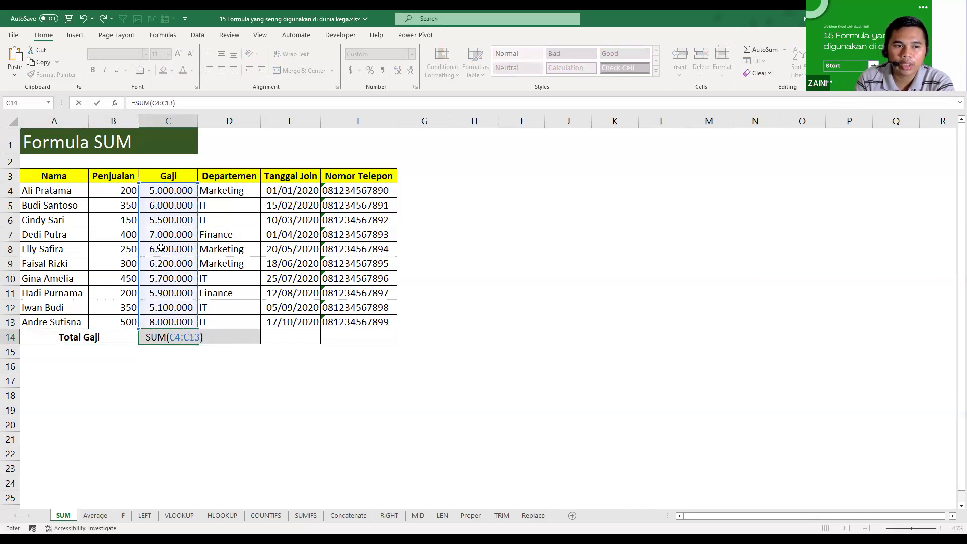
{"action": "key", "text": "Return"}
{"action": "key", "text": "Up"}
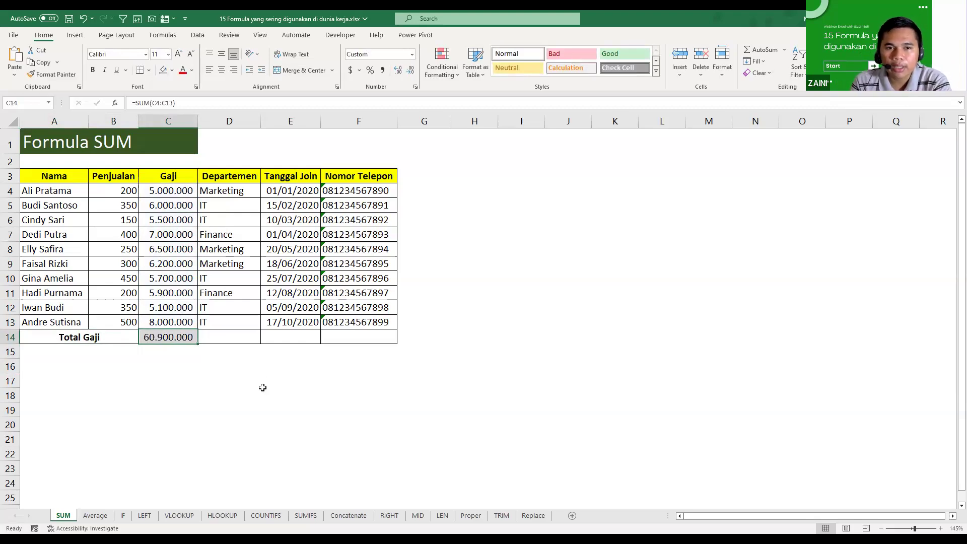
Step: Clear the Total Gaji cell C14 and fill it again using AutoSum over C4:C13
{"action": "key", "text": "Delete"}
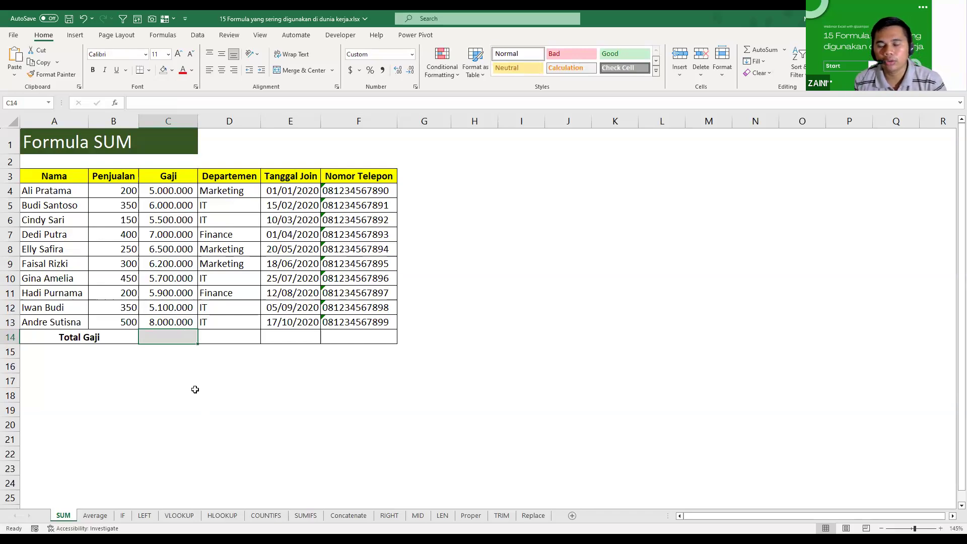
{"action": "key", "text": "alt+equal"}
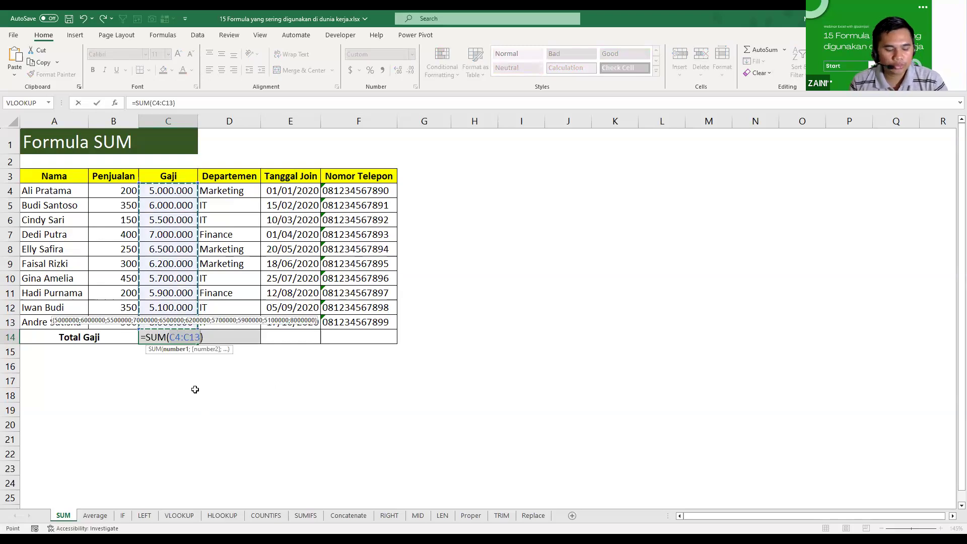
{"action": "key", "text": "Escape"}
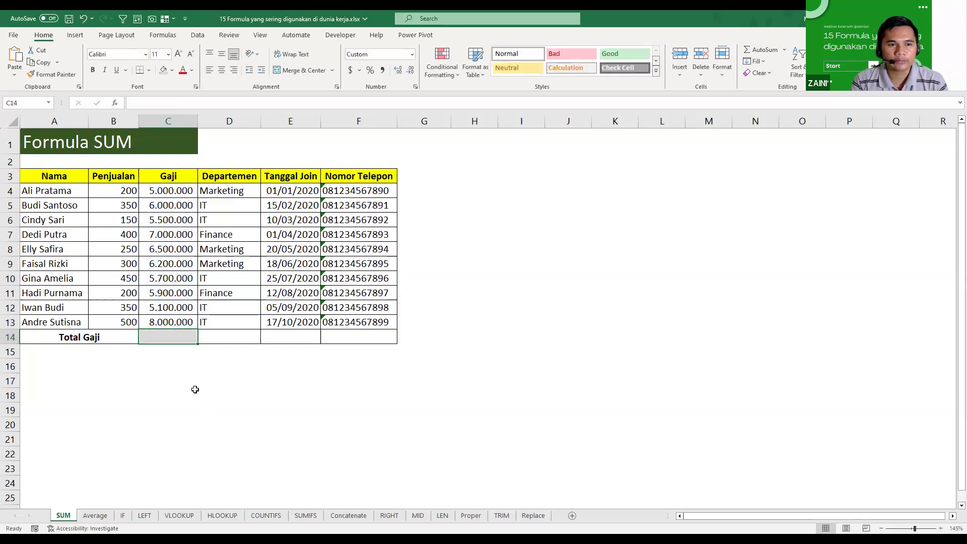
{"action": "key", "text": "alt+equal"}
{"action": "key", "text": "alt+equal"}
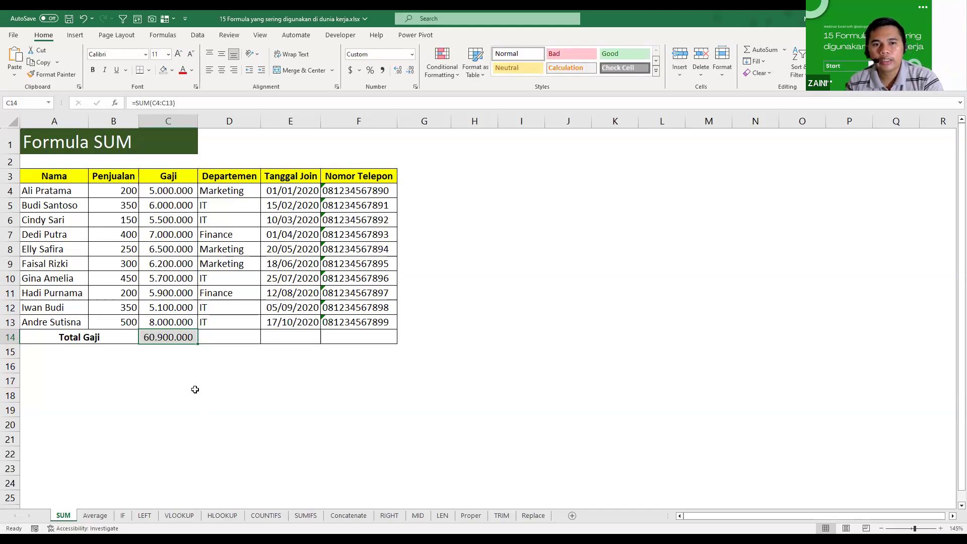
Step: Clear C14 and enter =SUM(B4:B13) there to total the Penjualan column instead
{"action": "key", "text": "Delete"}
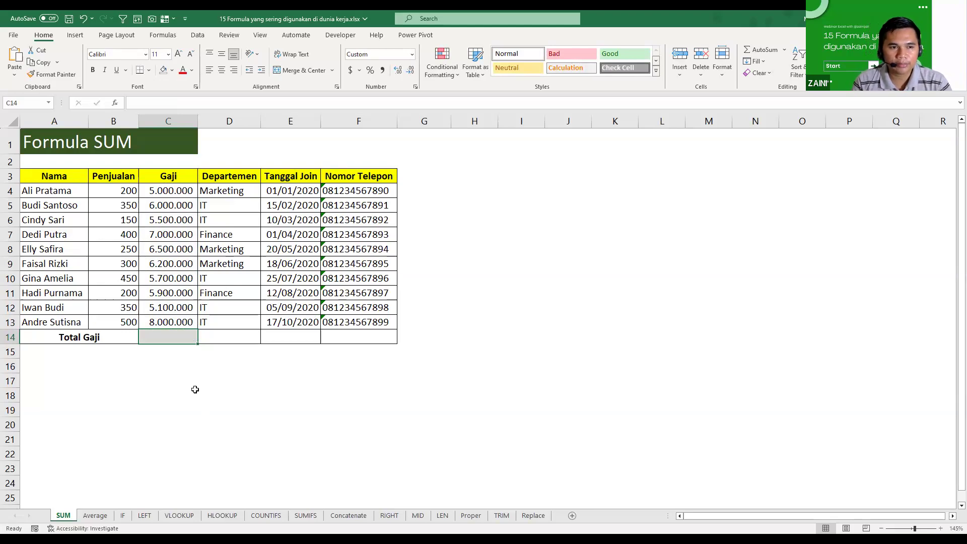
{"action": "type", "text": "="}
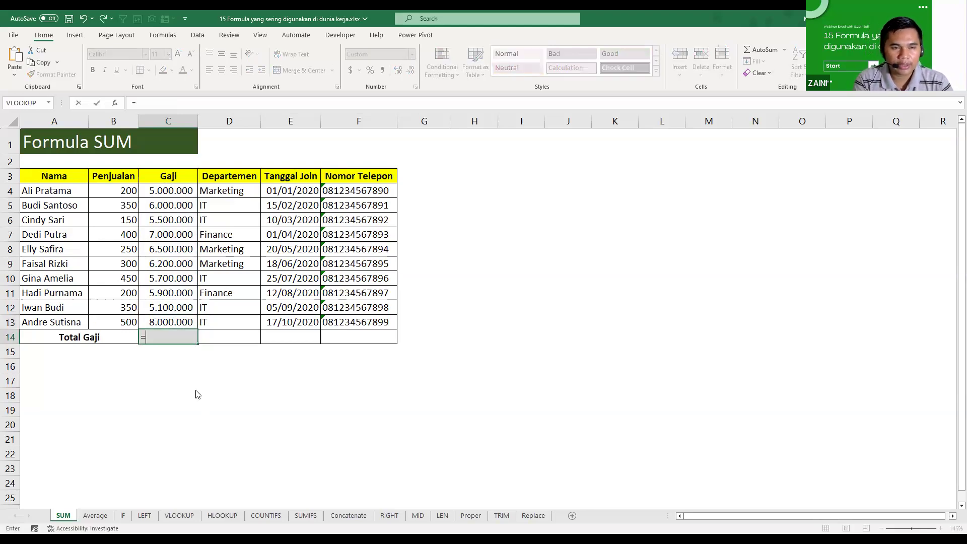
{"action": "type", "text": "SUM("}
{"action": "left_click_drag", "start_coordinate": [130, 191], "coordinate": [123, 318]}
{"action": "type", "text": ")"}
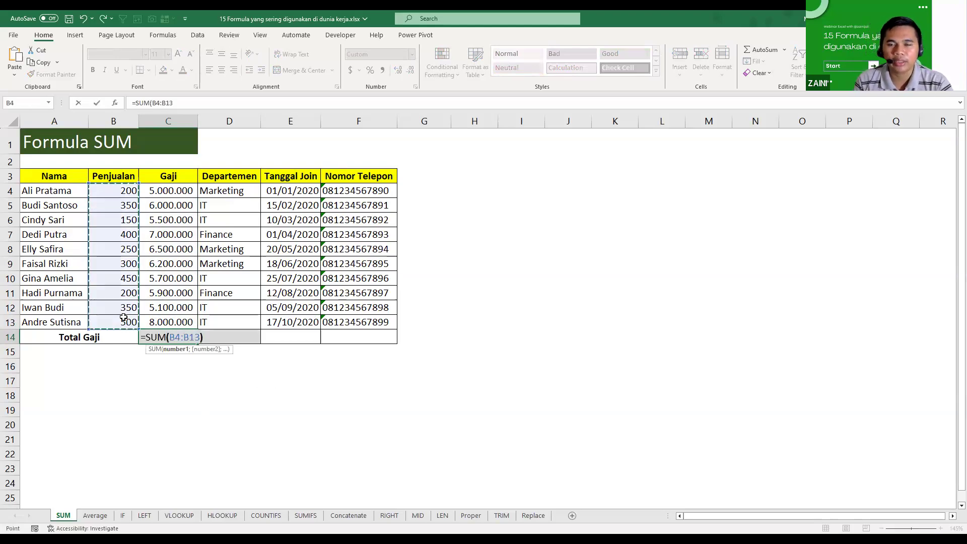
{"action": "key", "text": "Return"}
{"action": "key", "text": "Up"}
Step: Remove the Penjualan total from C14 and insert an AutoSum of the Gaji values in C4:C13
{"action": "key", "text": "Delete"}
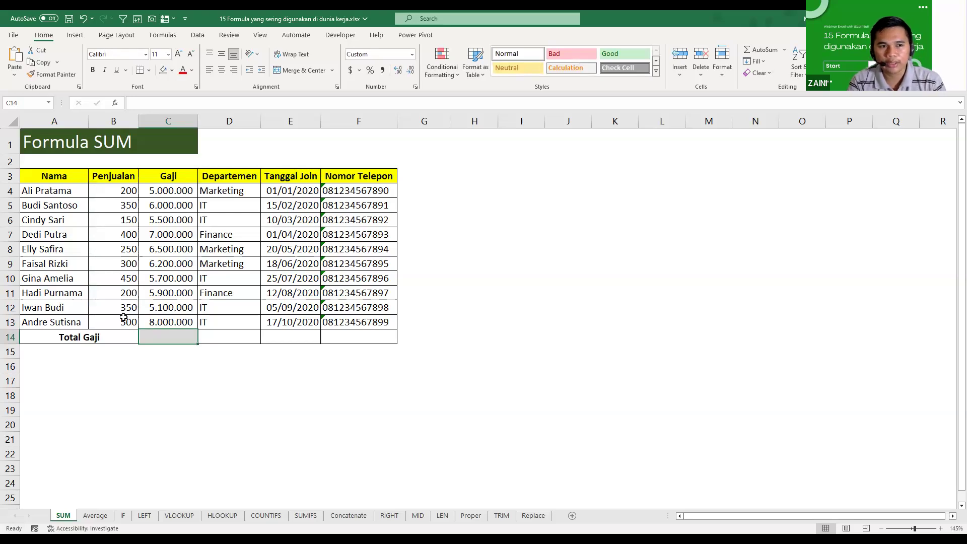
{"action": "key", "text": "alt+equal"}
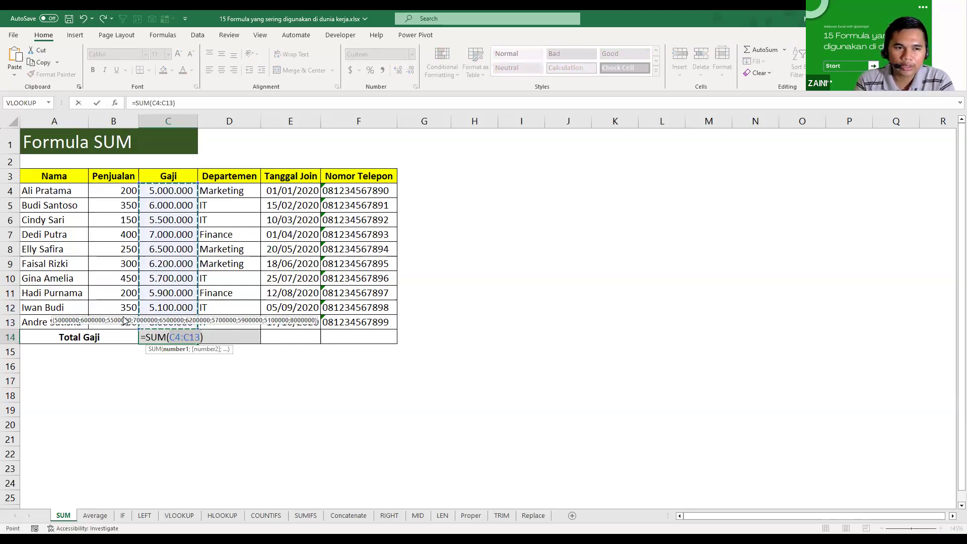
{"action": "key", "text": "Return"}
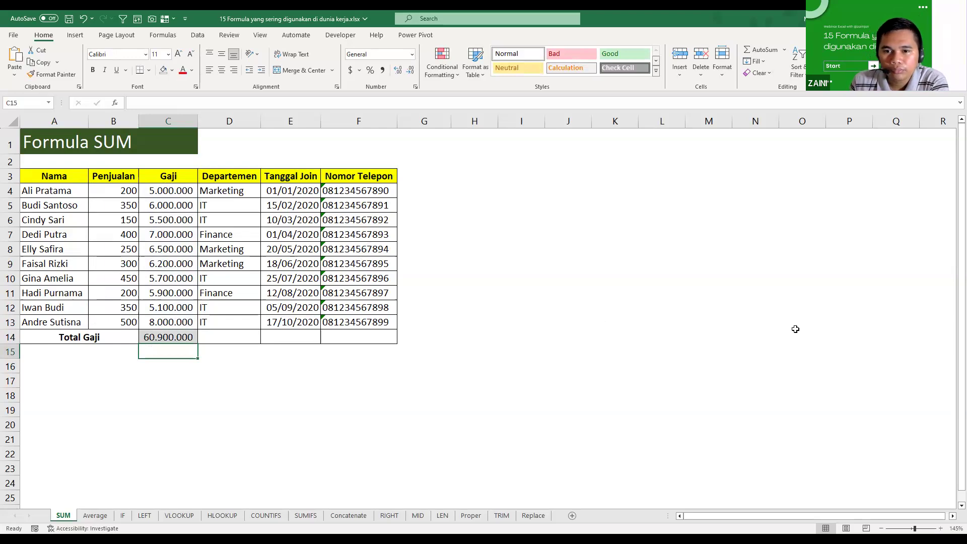
{"action": "key", "text": "alt+Tab"}
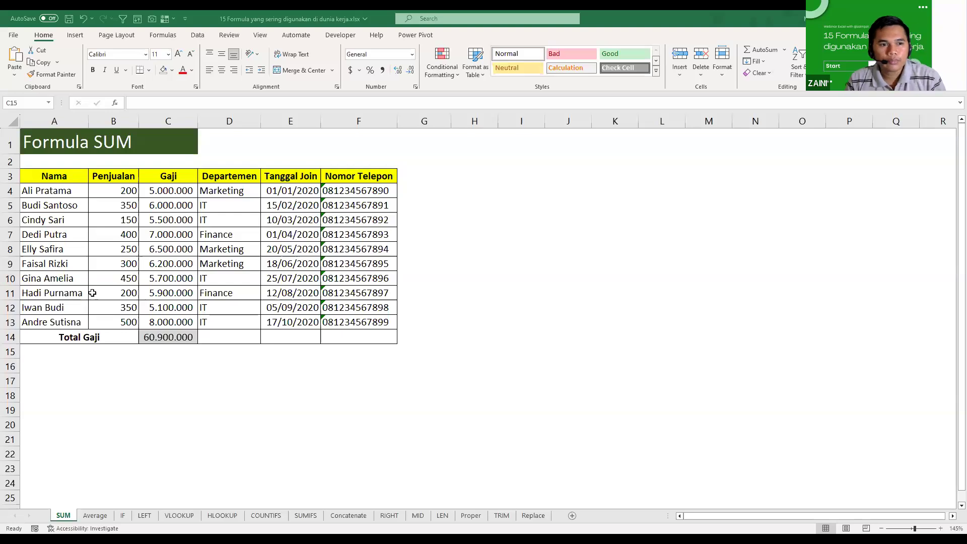
{"action": "left_click", "coordinate": [93, 337]}
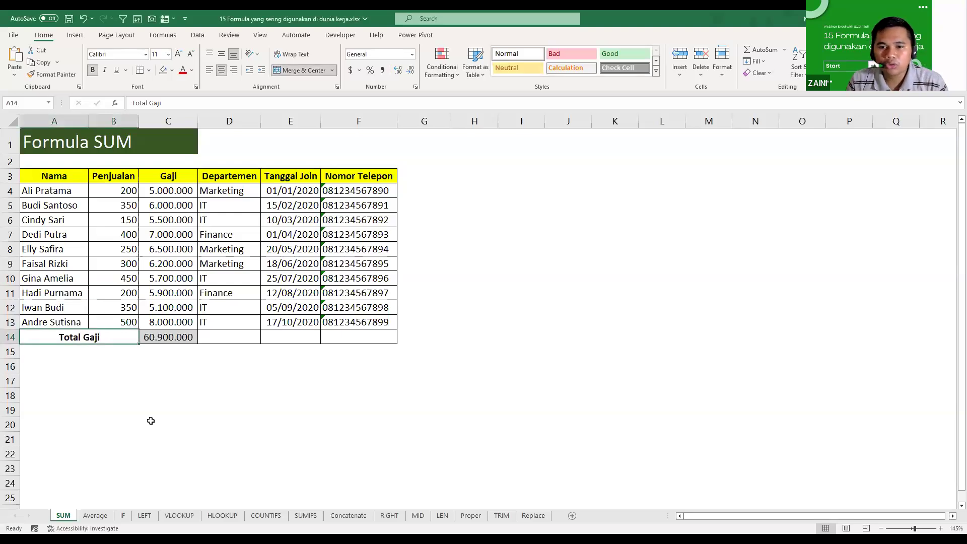
{"action": "left_click", "coordinate": [57, 361]}
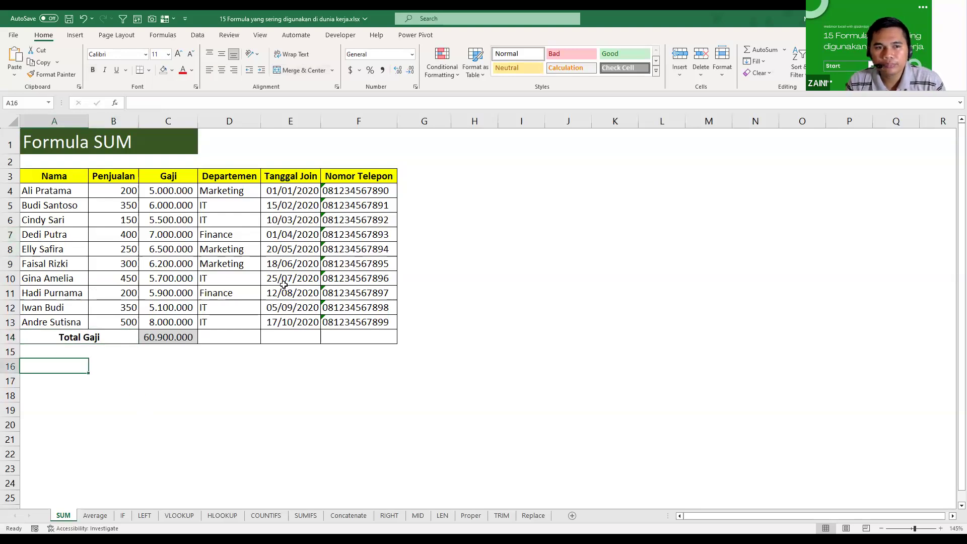
{"action": "left_click", "coordinate": [56, 233]}
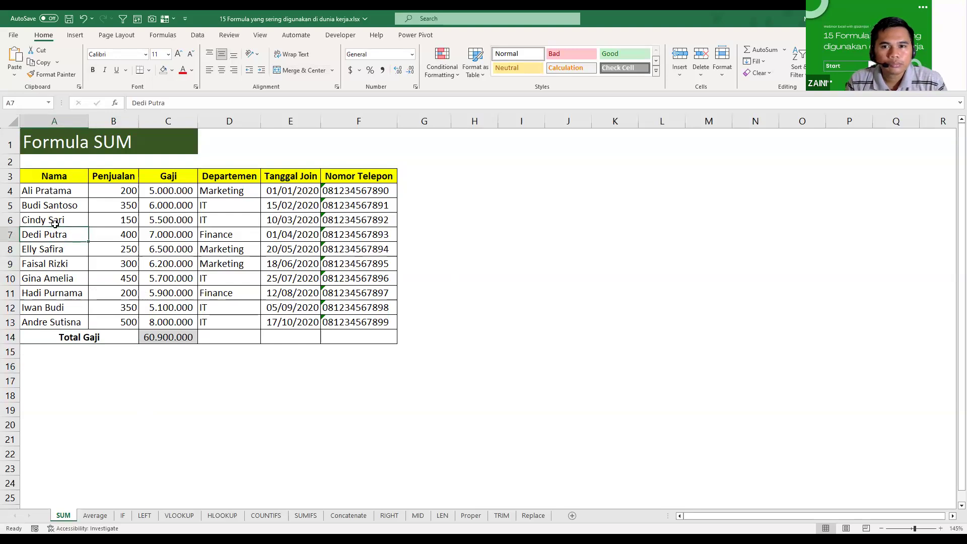
{"action": "key", "text": "Right"}
{"action": "key", "text": "Right"}
{"action": "key", "text": "Right"}
{"action": "key", "text": "Right"}
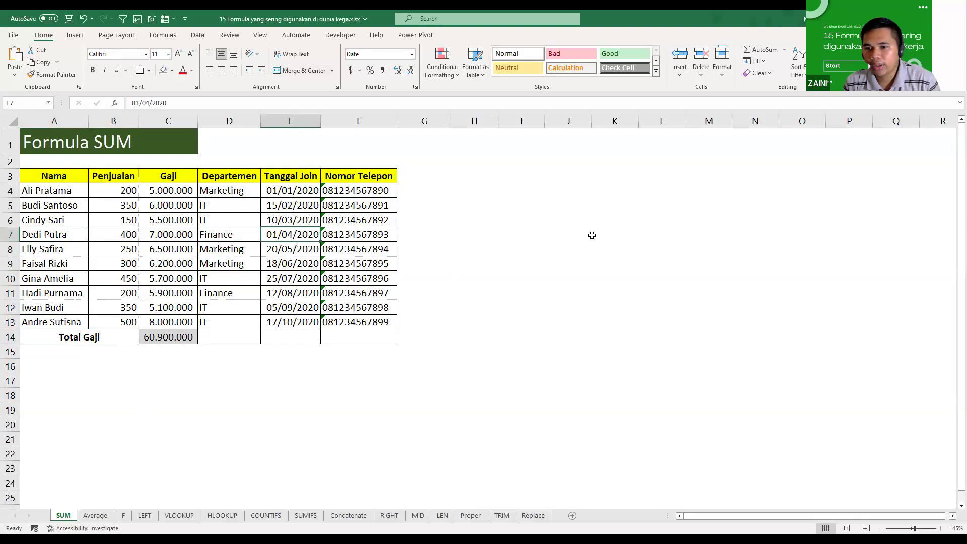
{"action": "left_click", "coordinate": [437, 222]}
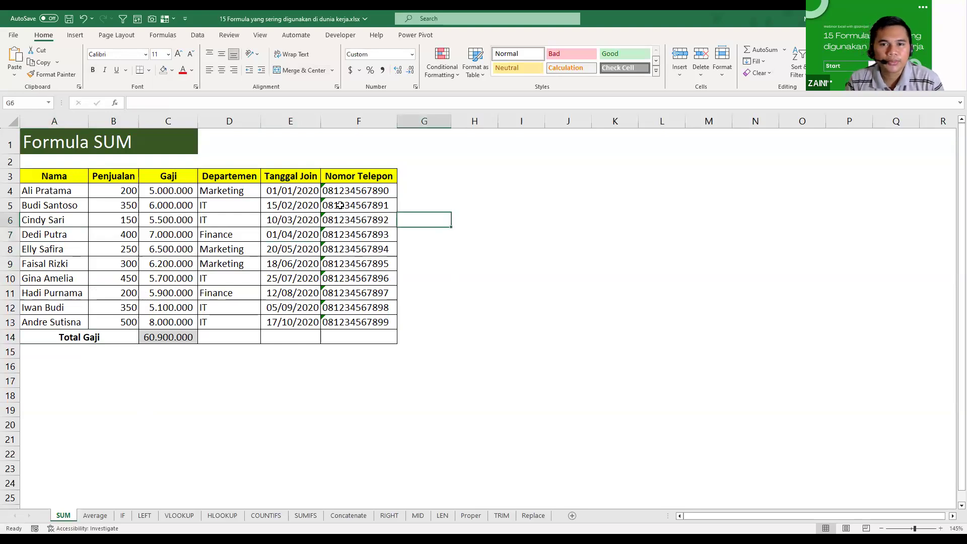
{"action": "left_click", "coordinate": [340, 206]}
{"action": "left_click", "coordinate": [209, 220]}
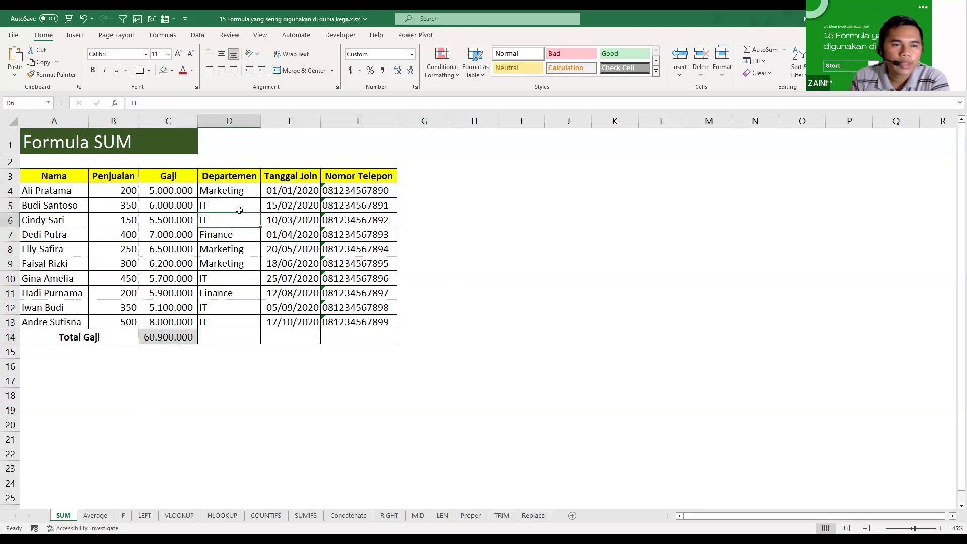
{"action": "left_click", "coordinate": [70, 173]}
{"action": "left_click", "coordinate": [278, 278]}
{"action": "left_click", "coordinate": [198, 330]}
{"action": "left_click_drag", "start_coordinate": [171, 207], "coordinate": [172, 295]}
{"action": "left_click", "coordinate": [181, 321]}
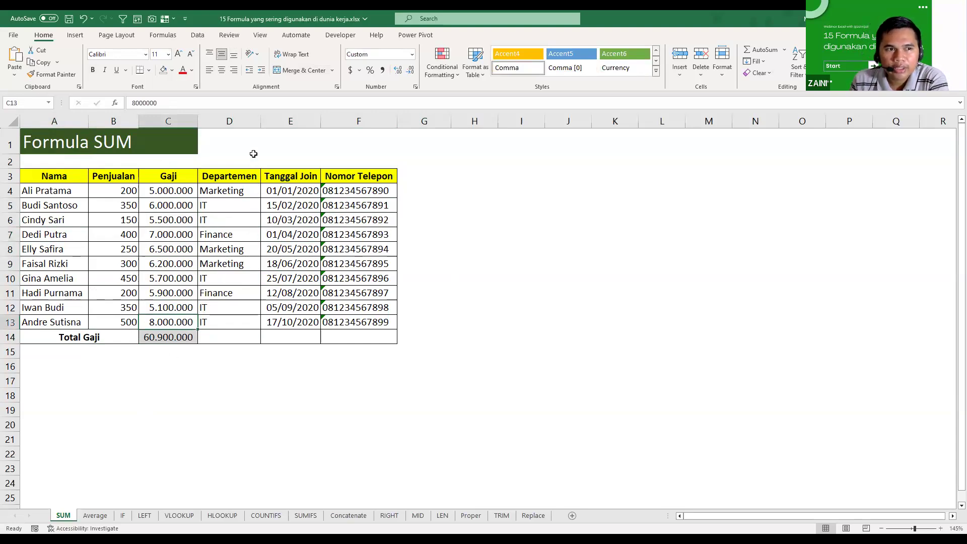
{"action": "left_click", "coordinate": [169, 335]}
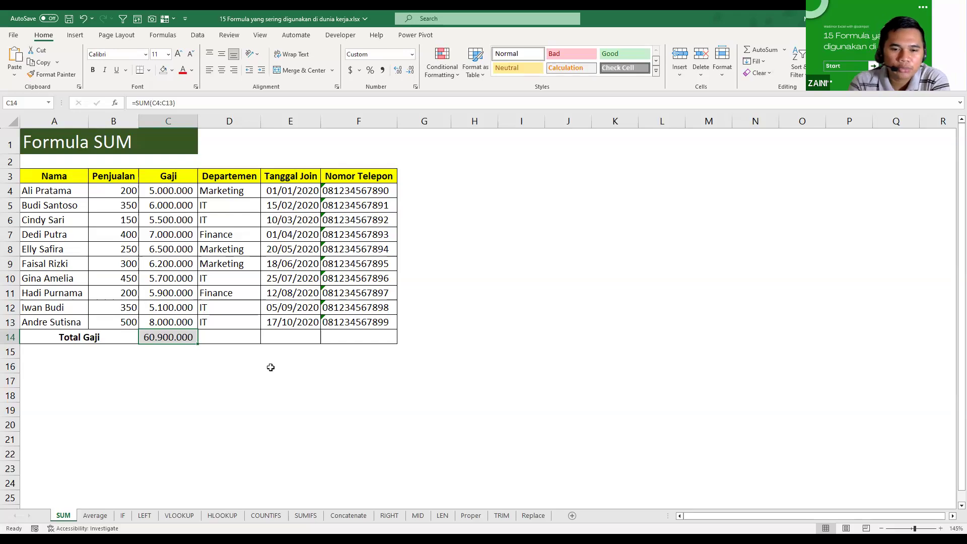
{"action": "left_click", "coordinate": [230, 254]}
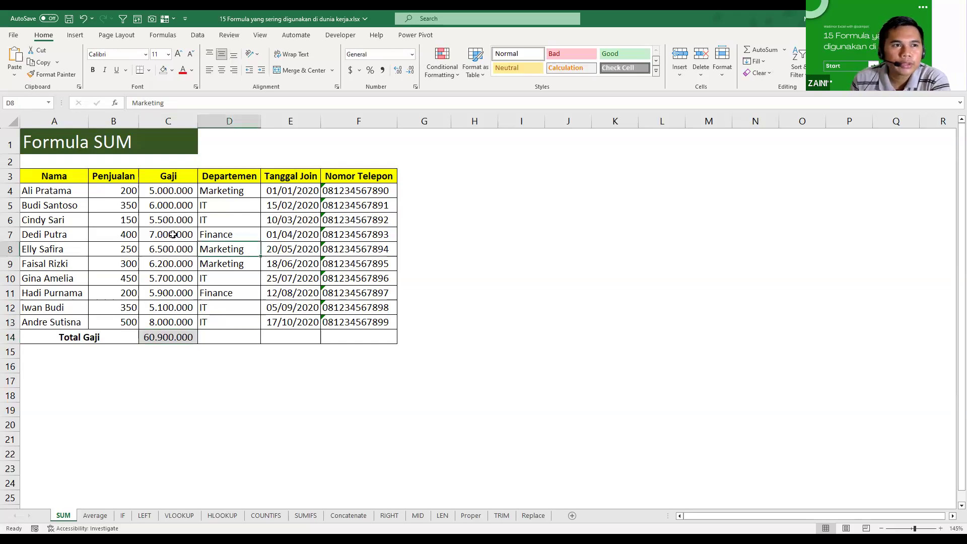
{"action": "left_click", "coordinate": [173, 235]}
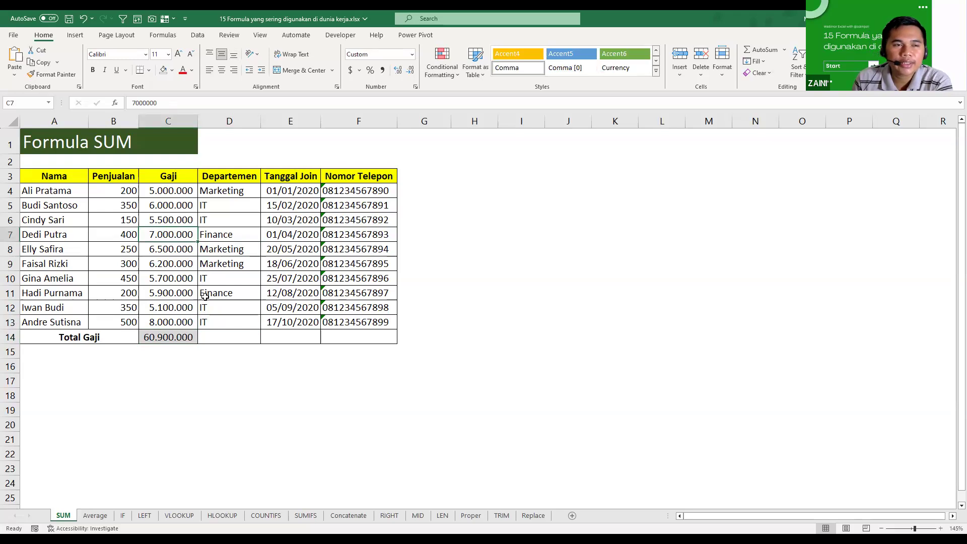
Step: Check the Office product and subscription information on the Account page, and return to the SUM sheet
{"action": "left_click", "coordinate": [14, 37]}
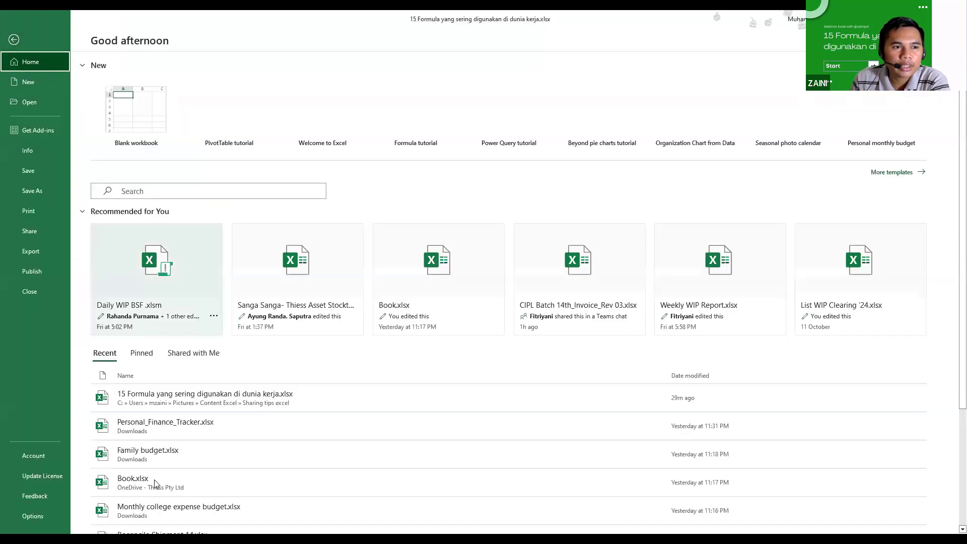
{"action": "left_click", "coordinate": [34, 465]}
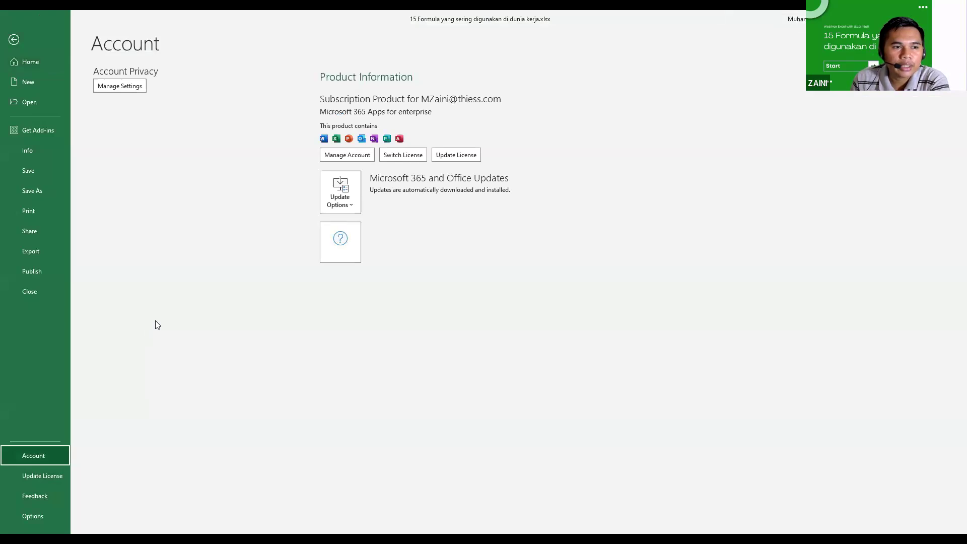
{"action": "key", "text": "Escape"}
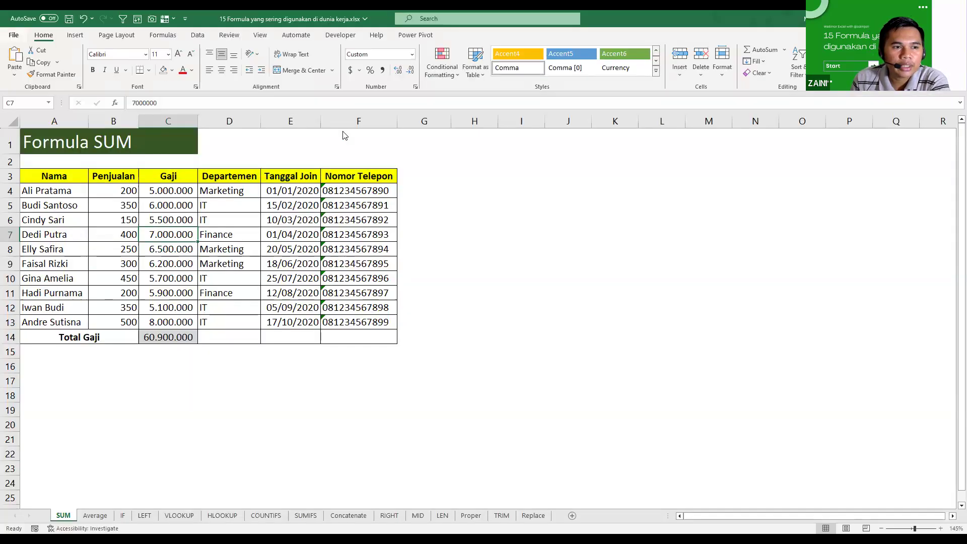
{"action": "key", "text": "Up"}
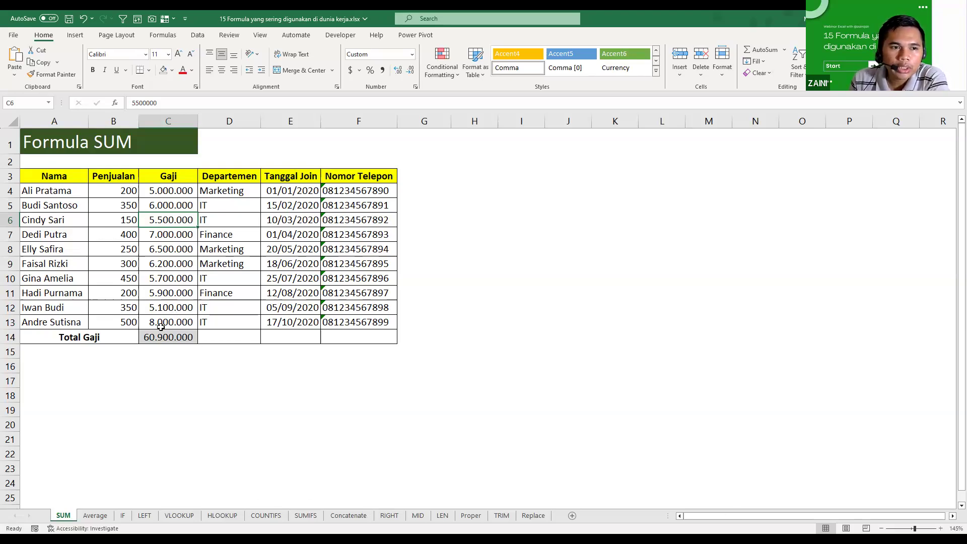
Step: Try totalling two separate Gaji ranges, C4:C6 and C10:C13, with a single SUM formula in the Total Gaji cell C14
{"action": "left_click", "coordinate": [146, 336]}
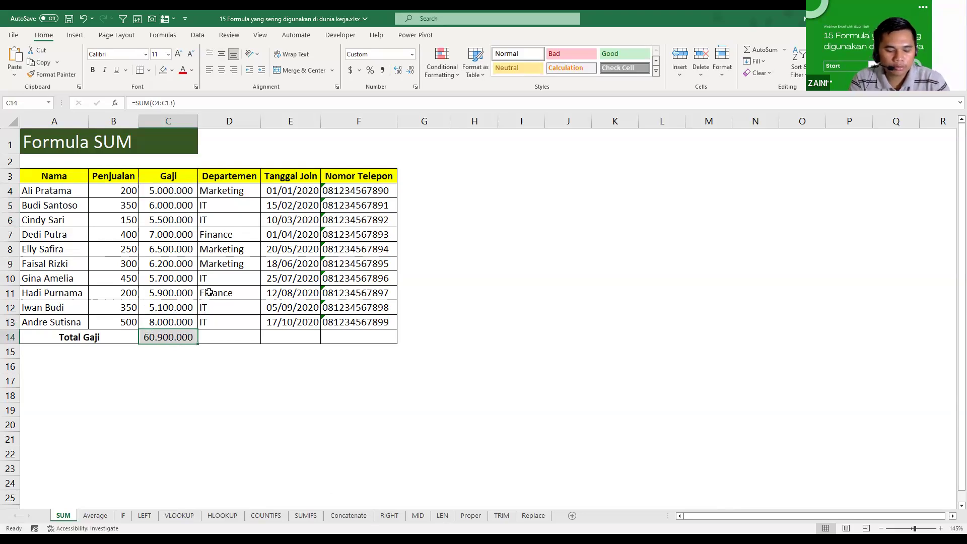
{"action": "type", "text": "="}
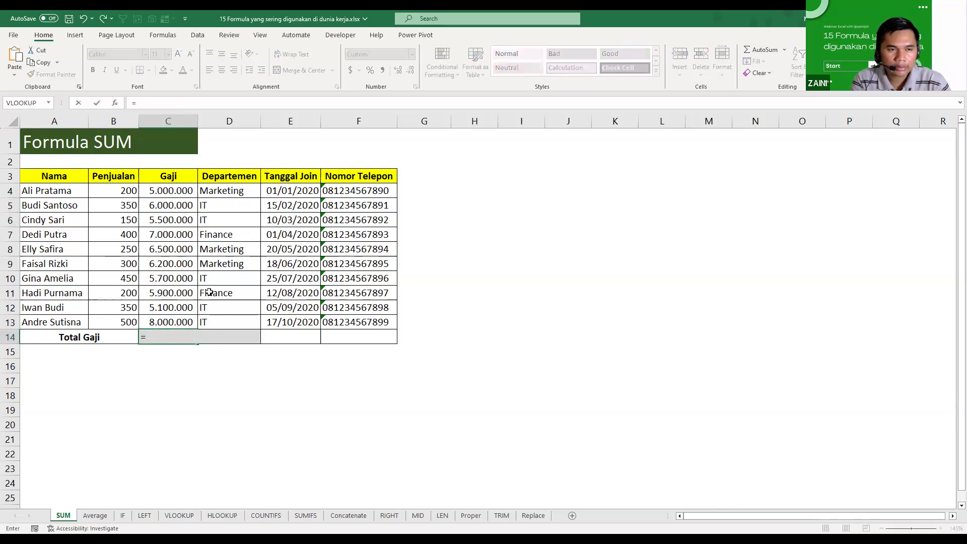
{"action": "type", "text": "SUM("}
{"action": "left_click", "coordinate": [176, 193]}
{"action": "left_click_drag", "start_coordinate": [177, 192], "coordinate": [174, 234]}
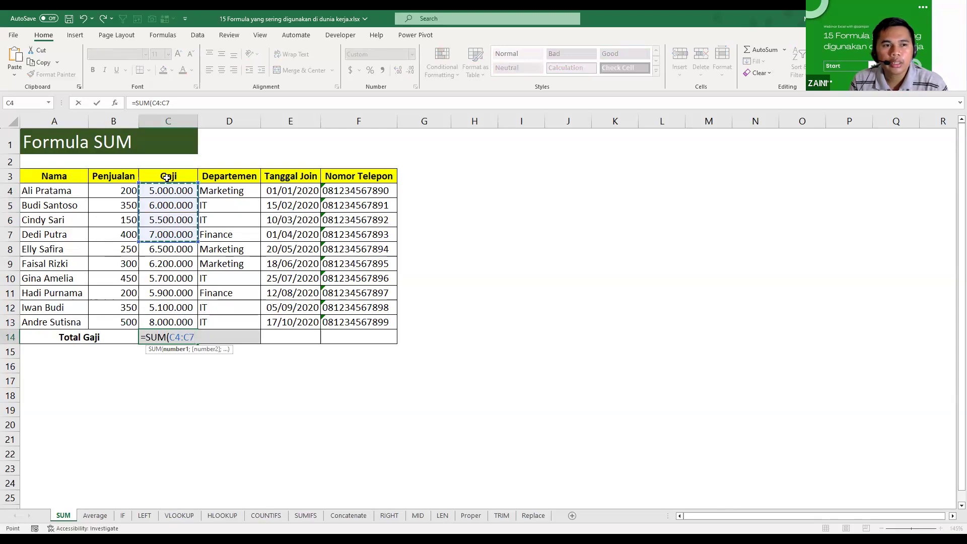
{"action": "left_click_drag", "start_coordinate": [173, 278], "coordinate": [172, 322]}
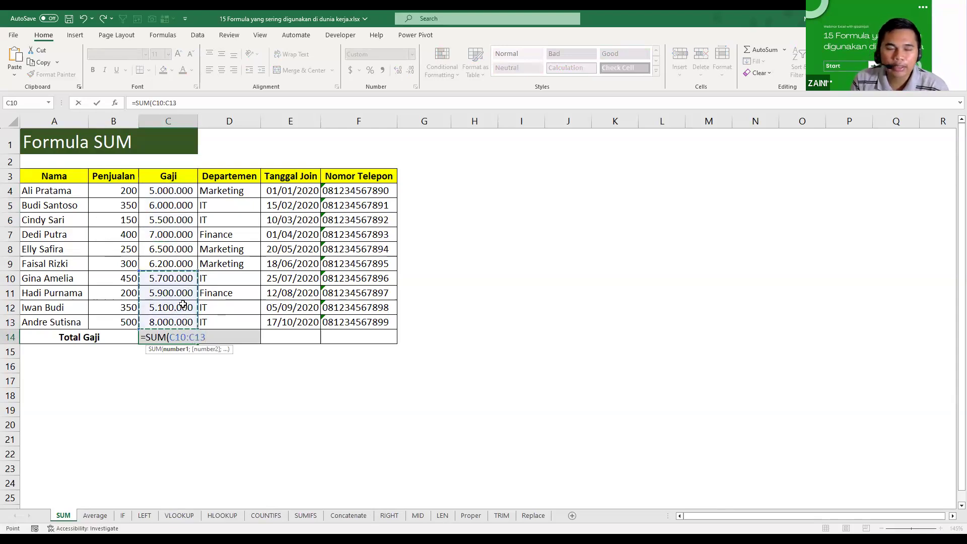
{"action": "left_click", "coordinate": [185, 188]}
{"action": "left_click_drag", "start_coordinate": [181, 212], "coordinate": [182, 224]}
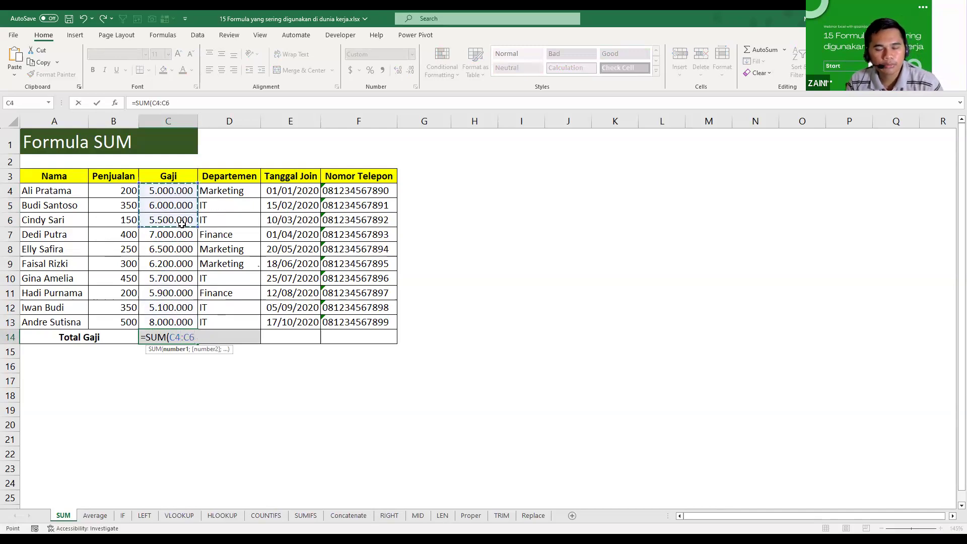
{"action": "type", "text": ";"}
{"action": "left_click_drag", "start_coordinate": [170, 278], "coordinate": [170, 316]}
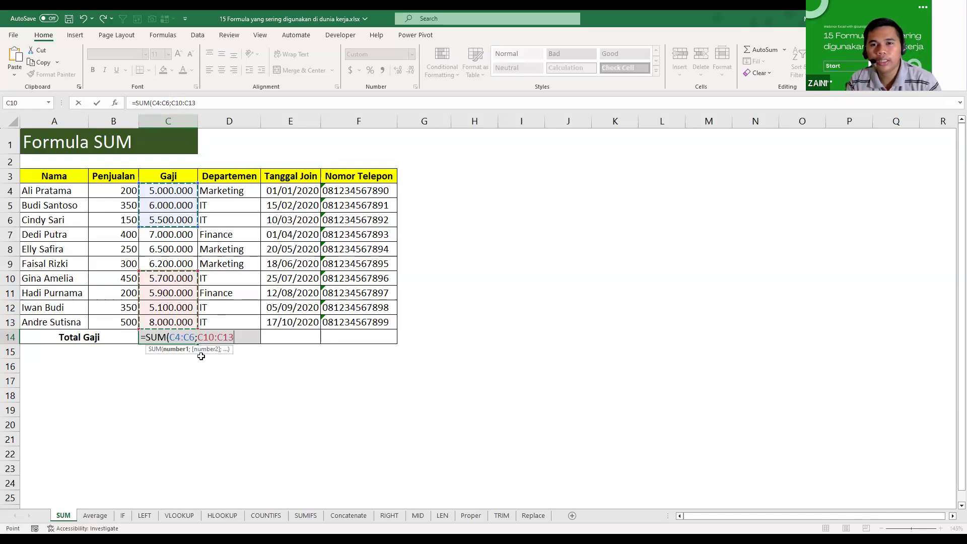
{"action": "key", "text": "ctrl+Return"}
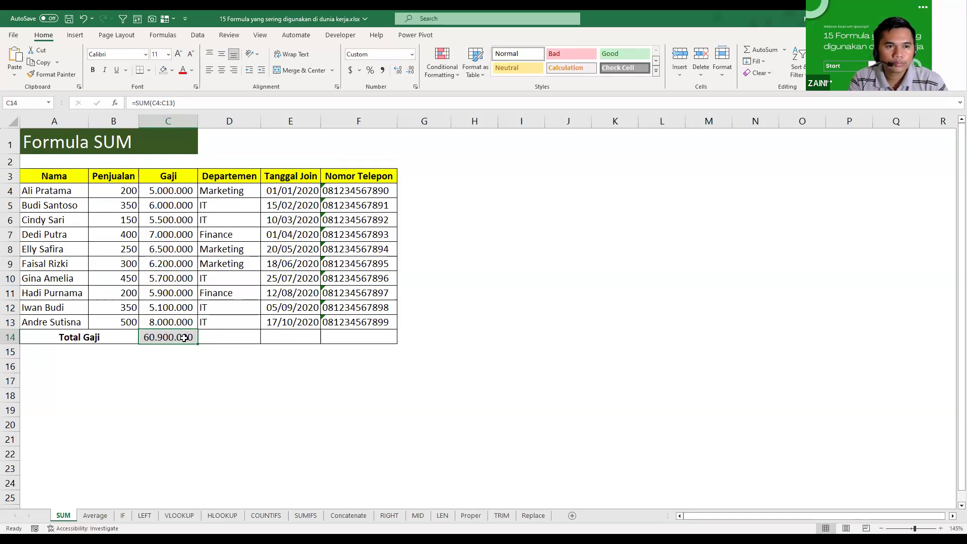
{"action": "key", "text": "Return"}
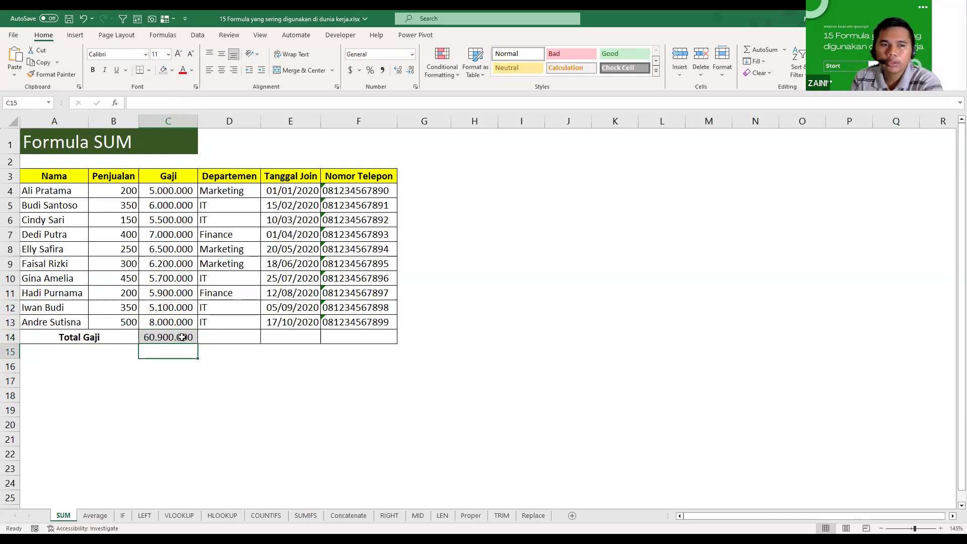
Step: Switch to the Average sheet and enlarge its table to 160%
{"action": "left_click", "coordinate": [95, 515]}
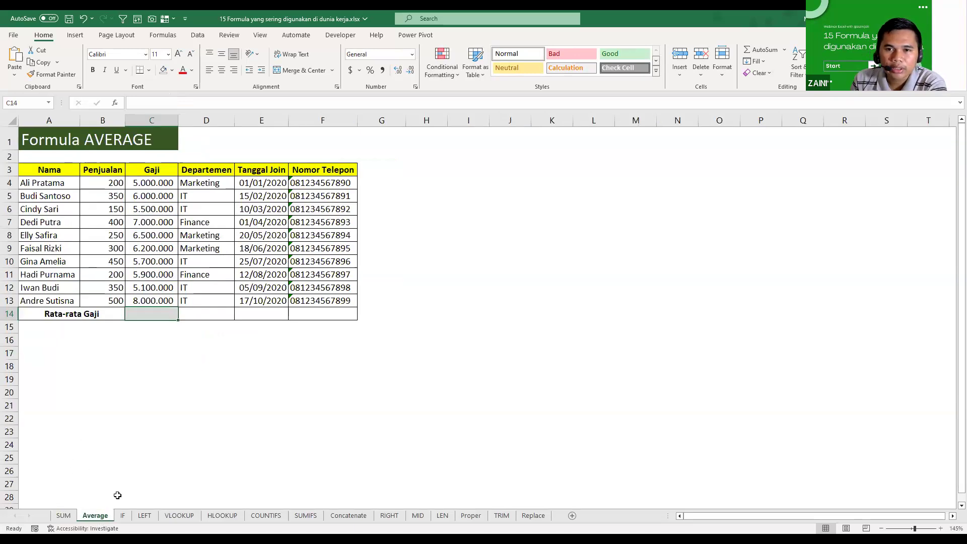
{"action": "left_click", "coordinate": [97, 352]}
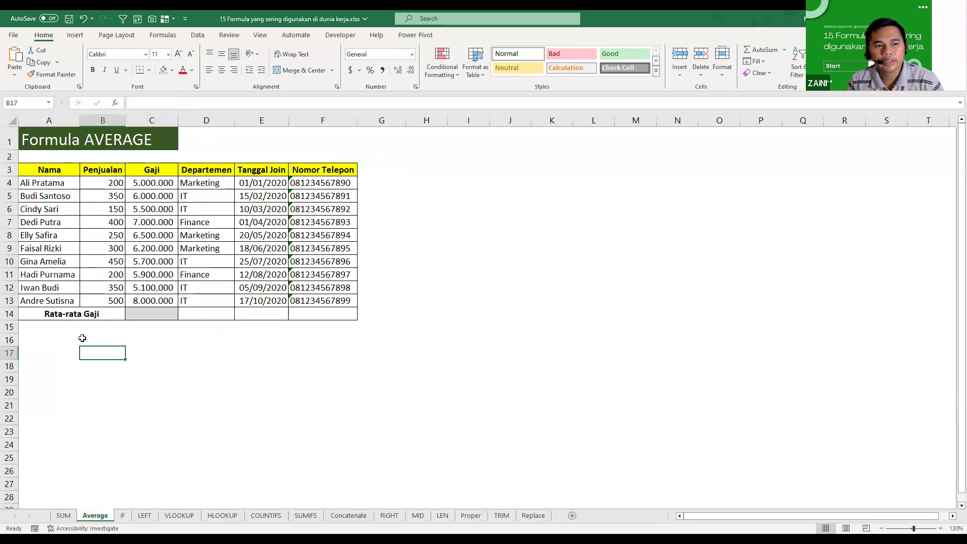
{"action": "scroll", "coordinate": [86, 224], "scroll_direction": "up", "scroll_amount": 1}
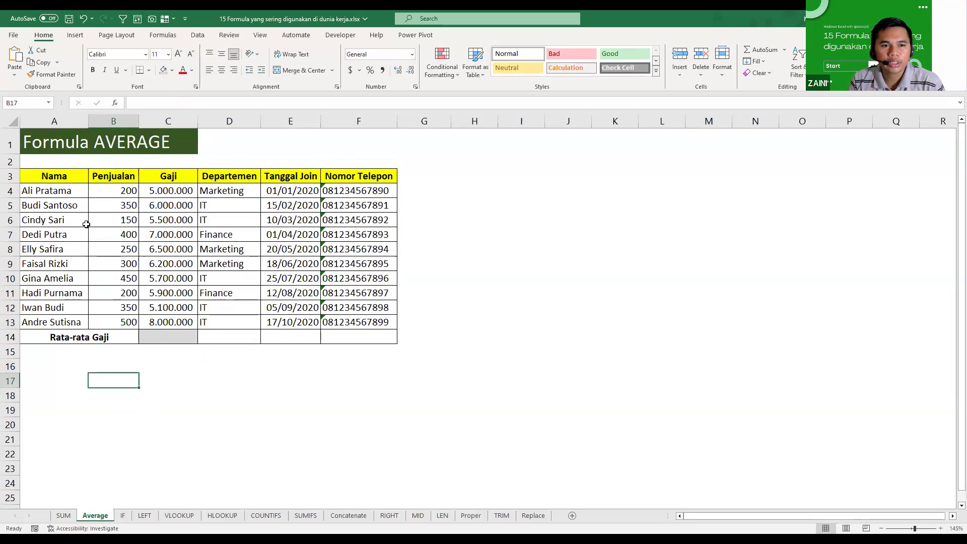
{"action": "scroll", "coordinate": [86, 224], "scroll_direction": "up", "scroll_amount": 1}
{"action": "left_click", "coordinate": [220, 312]}
{"action": "left_click", "coordinate": [203, 369]}
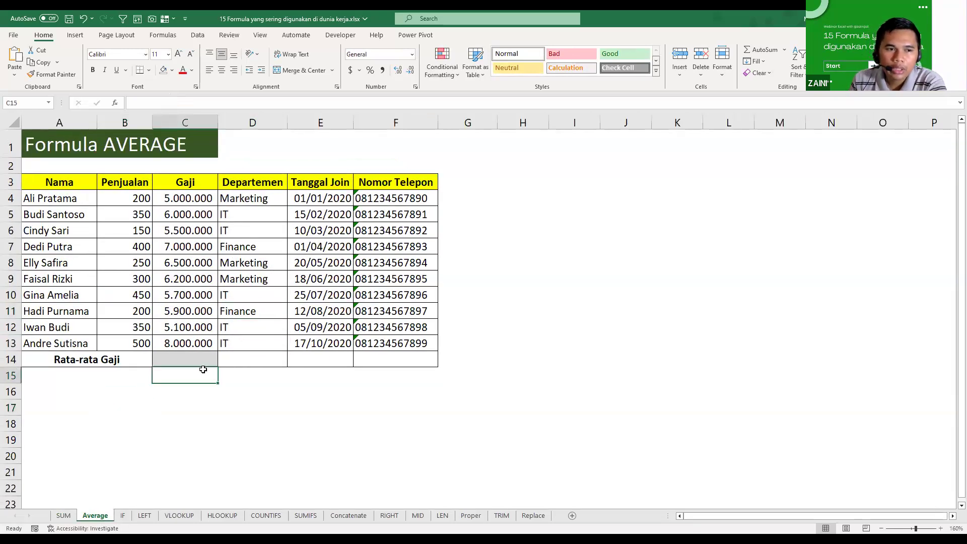
{"action": "left_click", "coordinate": [190, 360]}
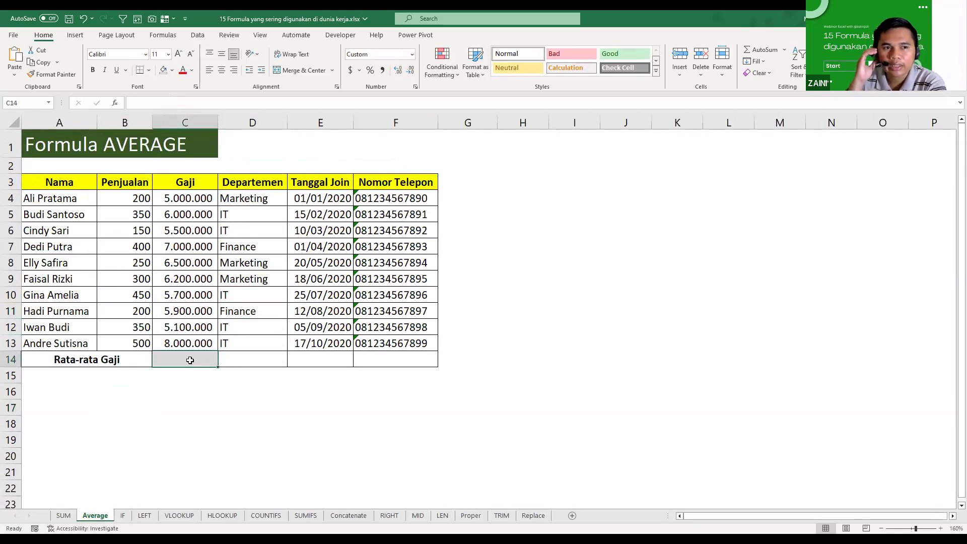
{"action": "left_click", "coordinate": [194, 391]}
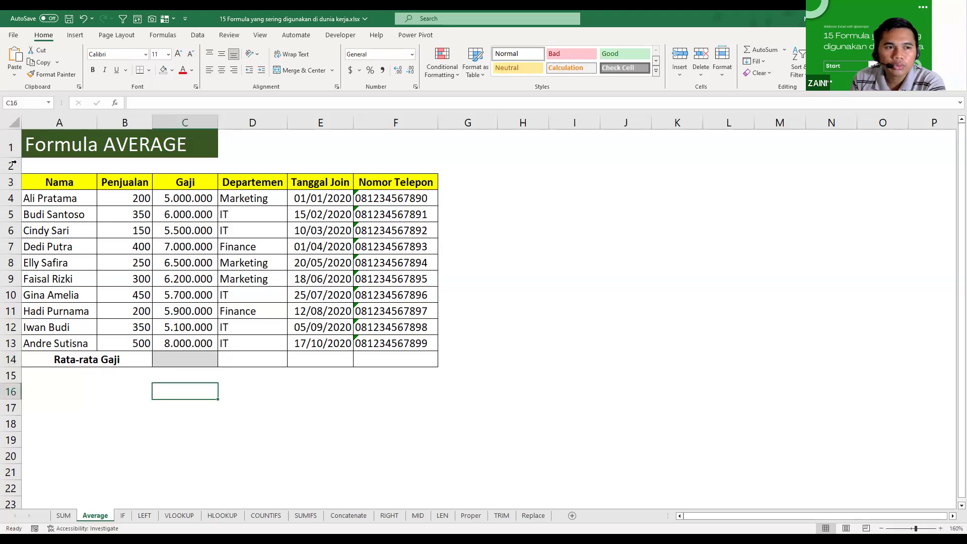
{"action": "left_click", "coordinate": [110, 144]}
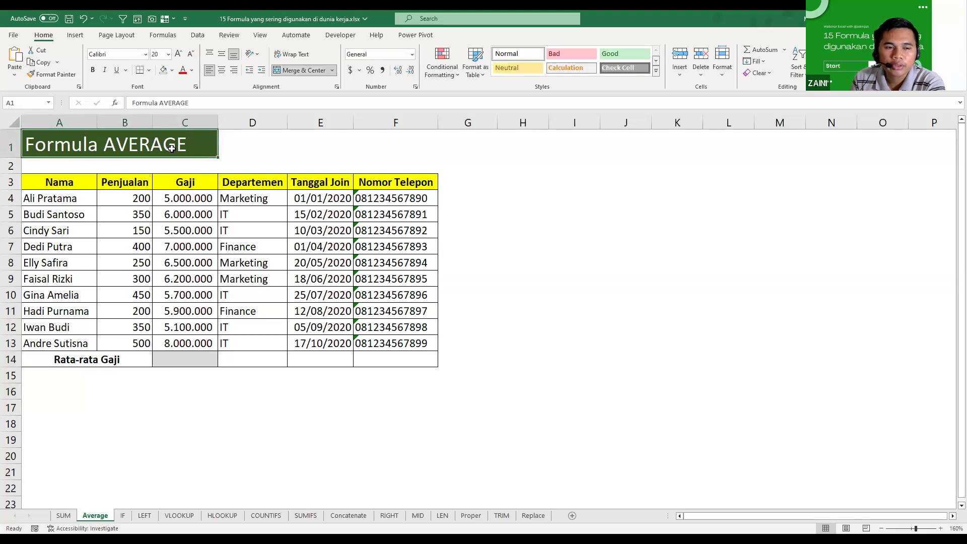
Step: Enter =AVERAGE(C4:C13) in the Rata-rata Gaji cell C14
{"action": "left_click", "coordinate": [182, 362]}
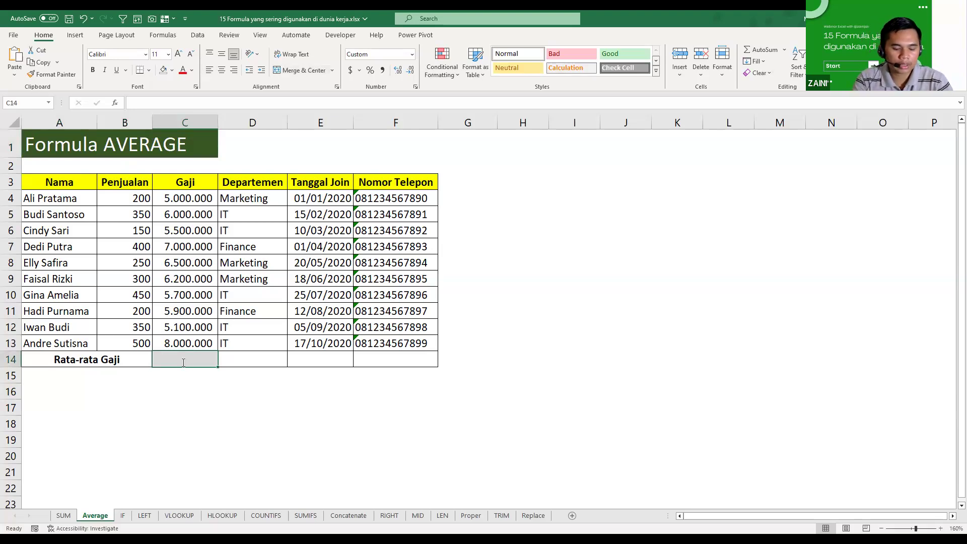
{"action": "type", "text": "=AVERAGE("}
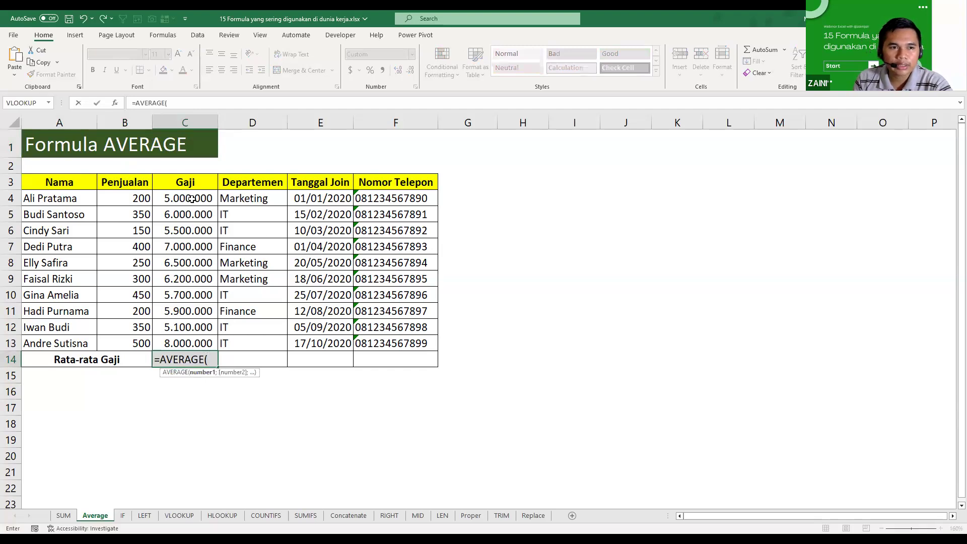
{"action": "left_click_drag", "start_coordinate": [192, 199], "coordinate": [181, 337]}
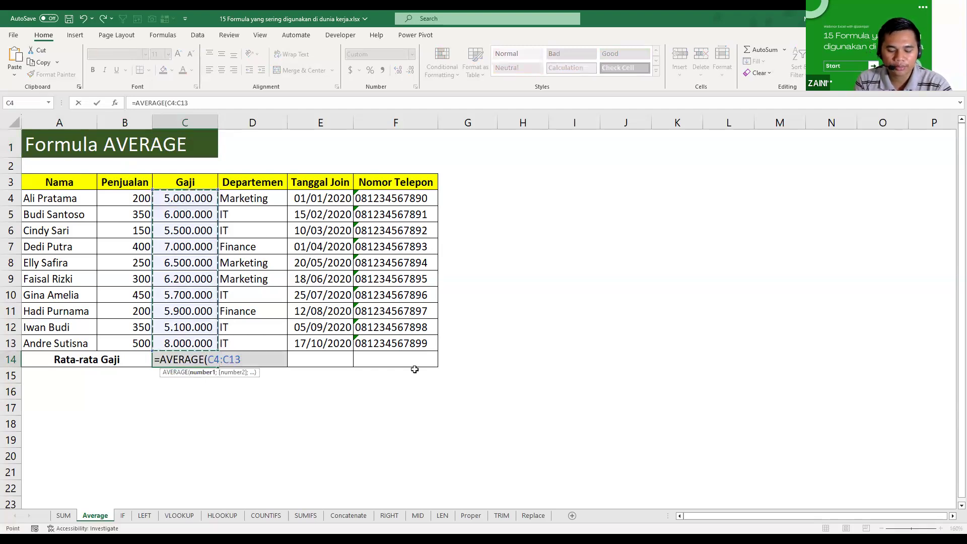
{"action": "type", "text": ")"}
{"action": "key", "text": "Return"}
{"action": "key", "text": "Up"}
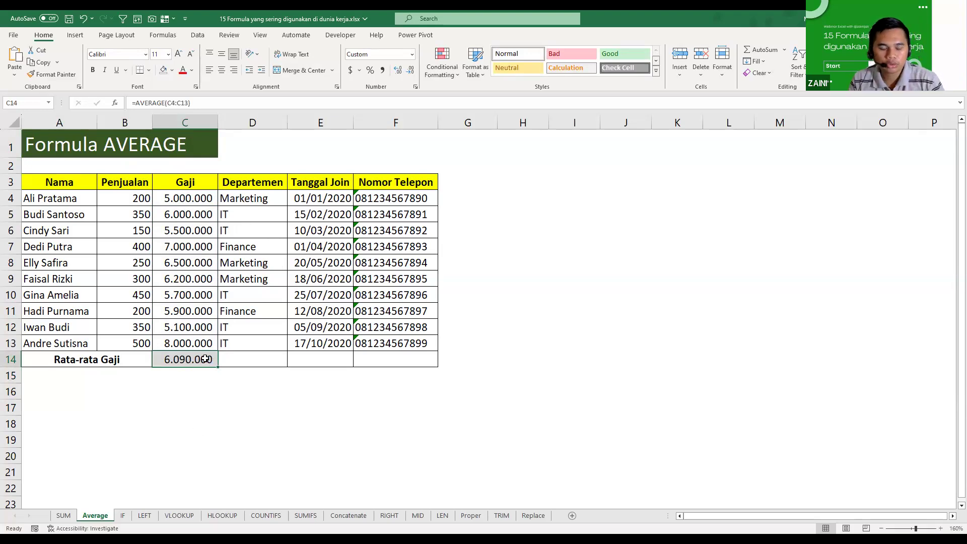
Step: Overwrite C14 with the AVERAGE formula again, picking C4 as the start and C13 as the end of the range
{"action": "type", "text": "="}
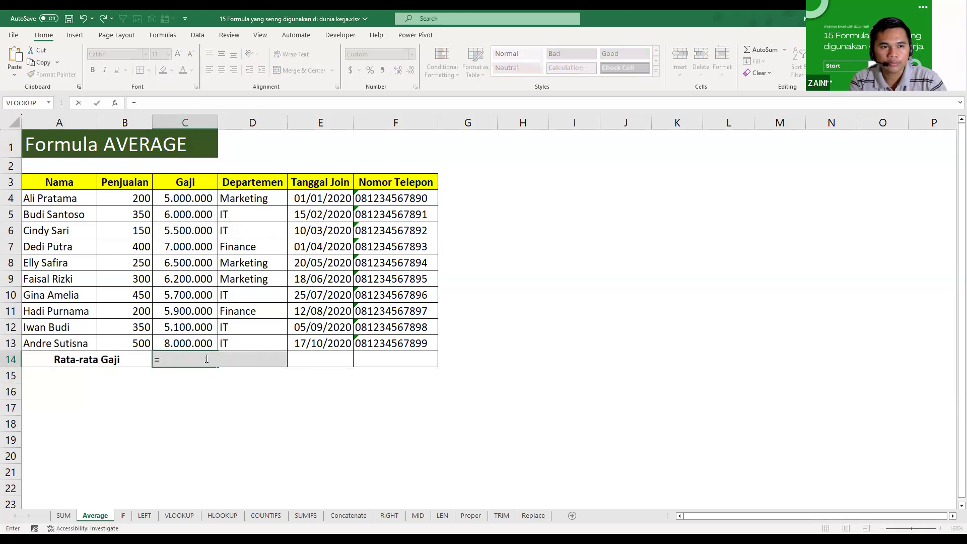
{"action": "type", "text": "AVERAGE("}
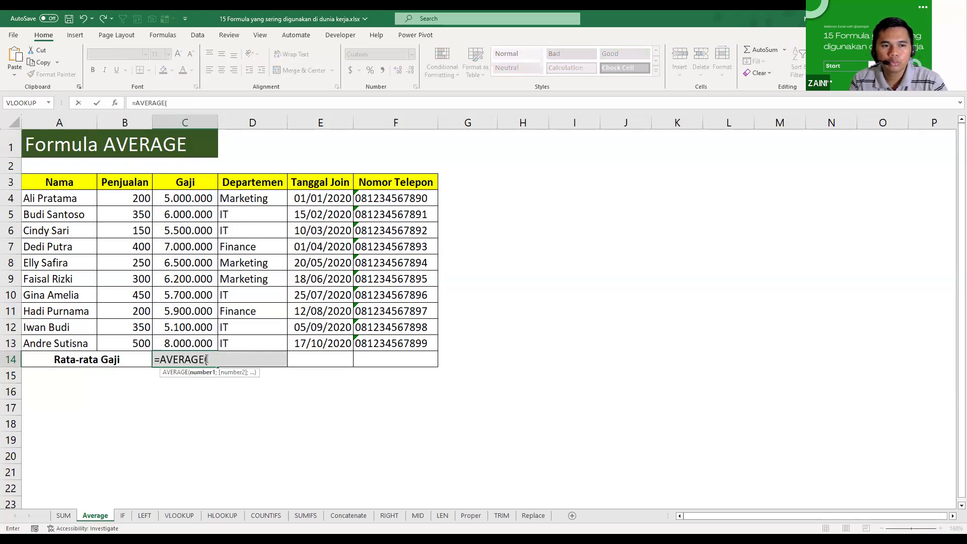
{"action": "left_click_drag", "start_coordinate": [196, 204], "coordinate": [198, 220]}
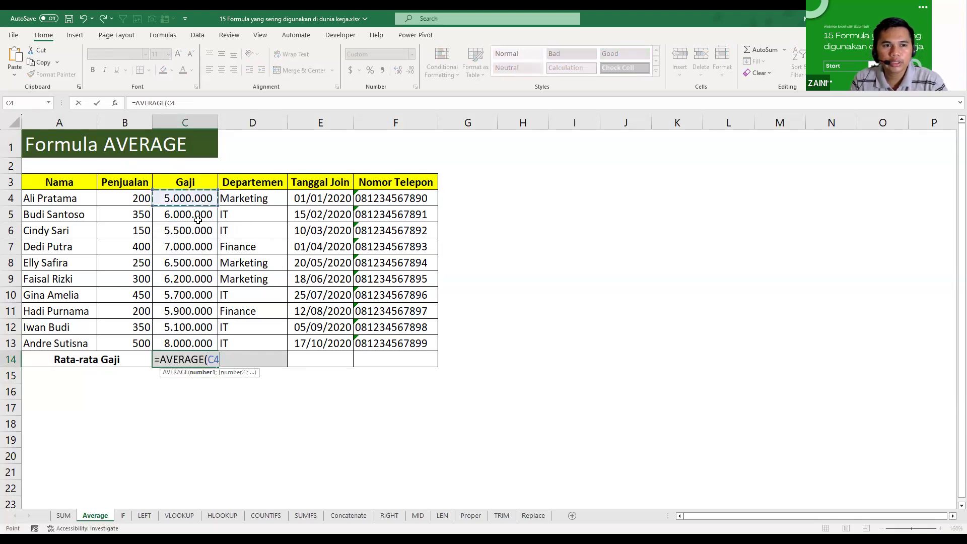
{"action": "left_click", "coordinate": [201, 343], "text": "shift"}
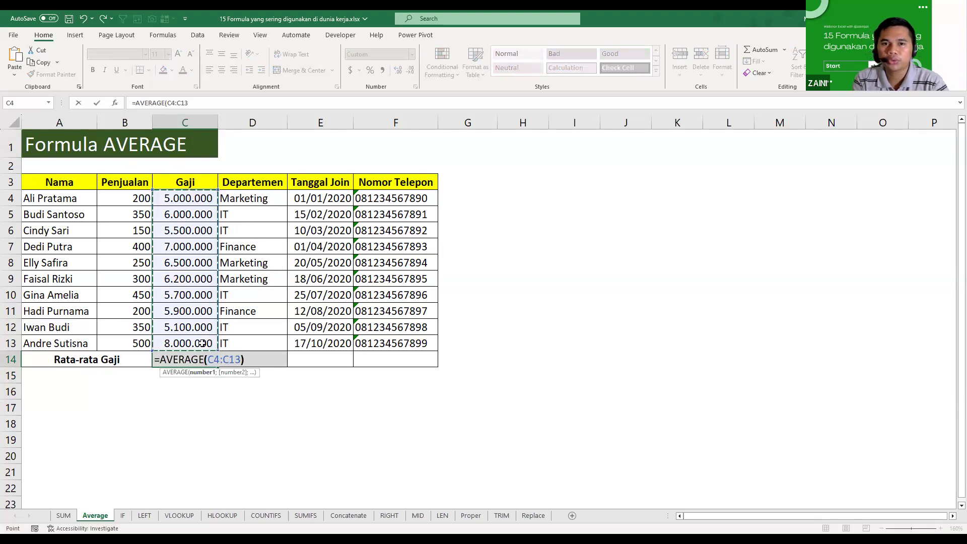
{"action": "type", "text": ")"}
{"action": "key", "text": "Return"}
{"action": "left_click", "coordinate": [191, 362]}
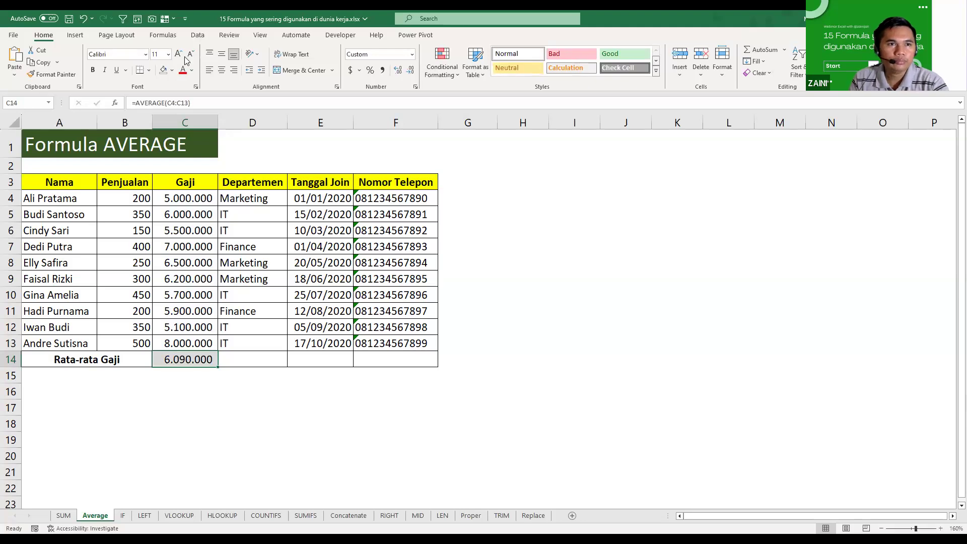
Step: Clear the Rata-rata Gaji cell C14 and look through the Math & Trig functions for AVERAGE
{"action": "key", "text": "Delete"}
{"action": "left_click", "coordinate": [175, 35]}
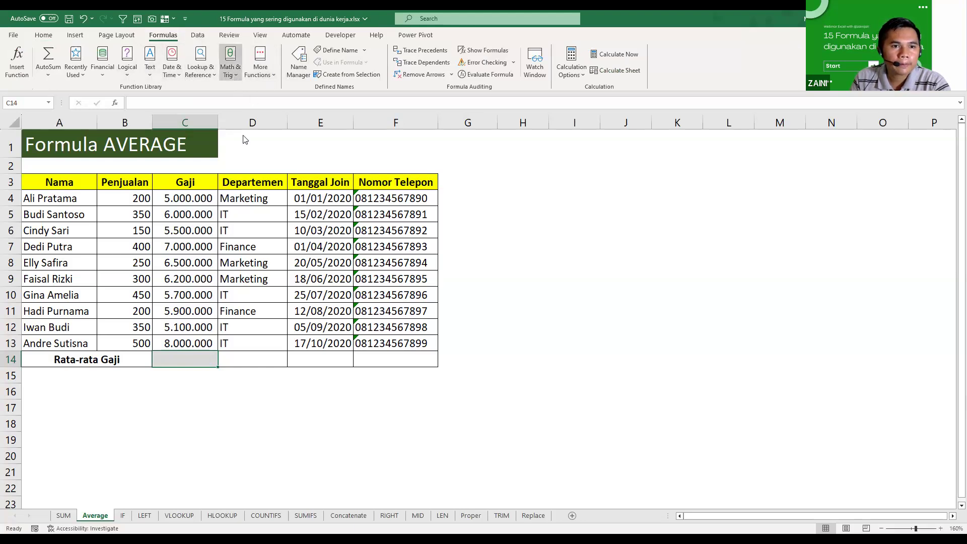
{"action": "left_click", "coordinate": [234, 77]}
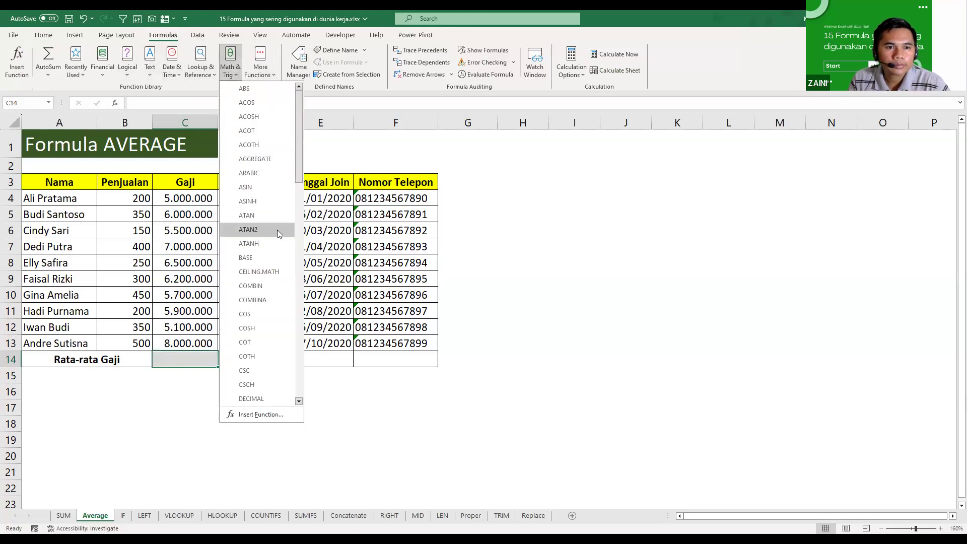
{"action": "scroll", "coordinate": [273, 304], "scroll_direction": "down", "scroll_amount": 3}
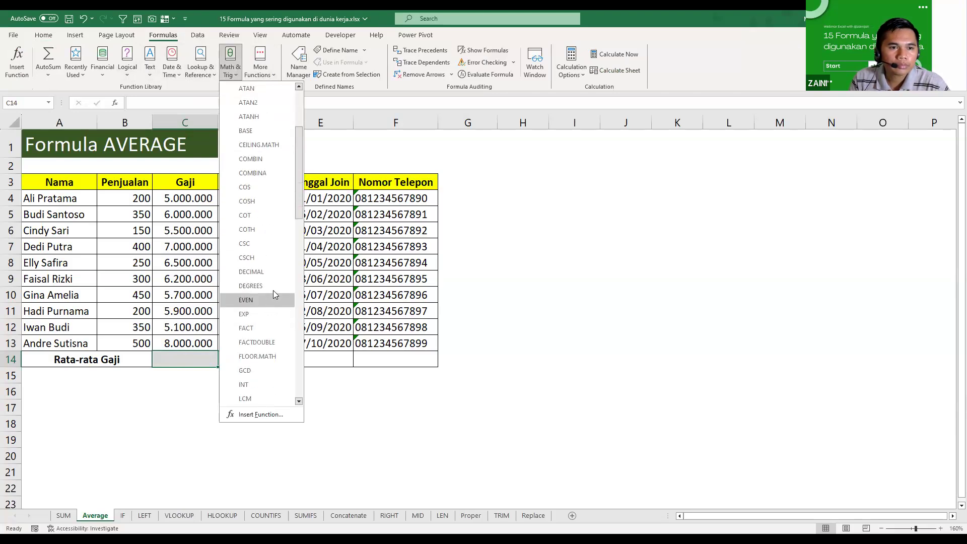
{"action": "scroll", "coordinate": [273, 290], "scroll_direction": "up", "scroll_amount": 3}
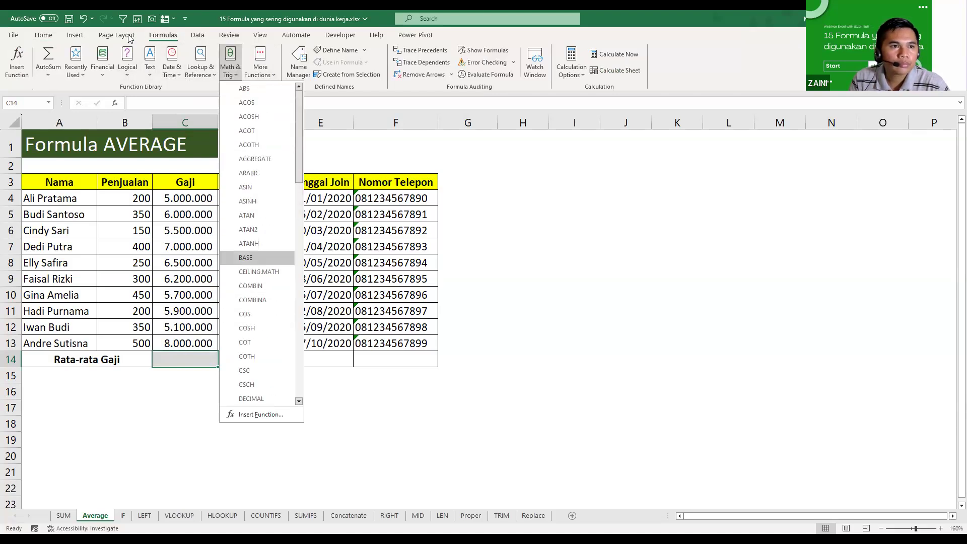
Step: Insert the AVERAGE function into C14 from the recently used functions, with C4:C13 as its Number1 argument
{"action": "left_click", "coordinate": [84, 76]}
{"action": "left_click", "coordinate": [185, 357]}
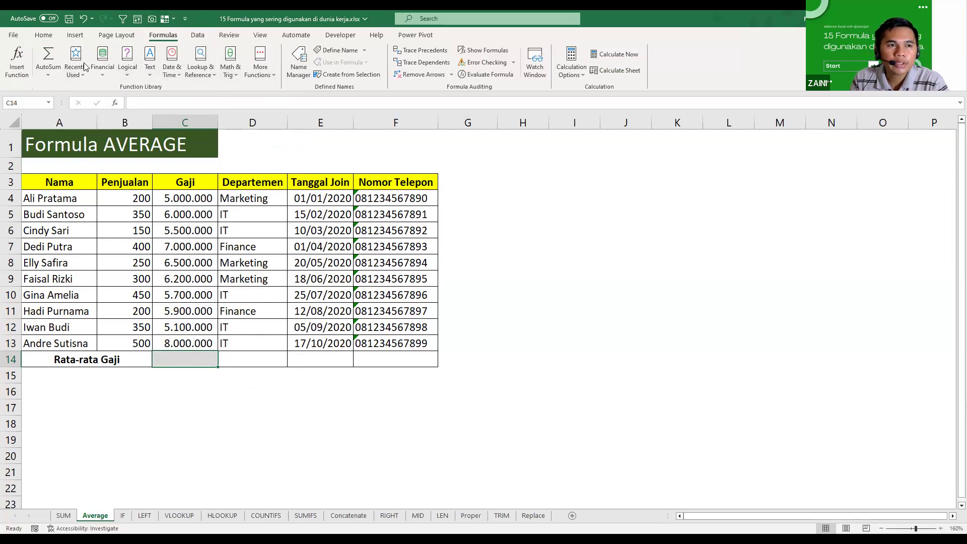
{"action": "left_click", "coordinate": [83, 80]}
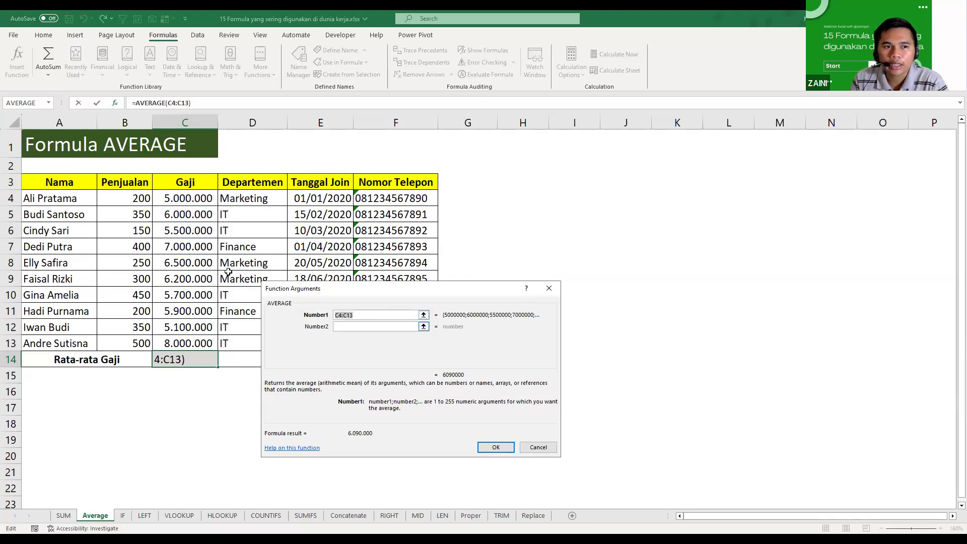
{"action": "left_click", "coordinate": [184, 193]}
{"action": "left_click_drag", "start_coordinate": [185, 193], "coordinate": [184, 342]}
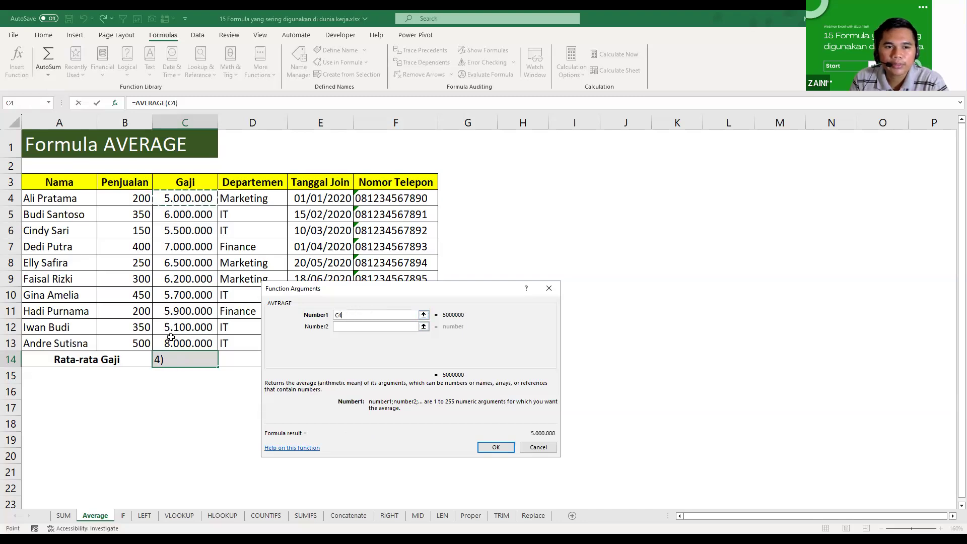
Step: Try the Penjualan range B4:B13 as AVERAGE's Number2 argument, and remove it from the arguments again
{"action": "left_click", "coordinate": [366, 328]}
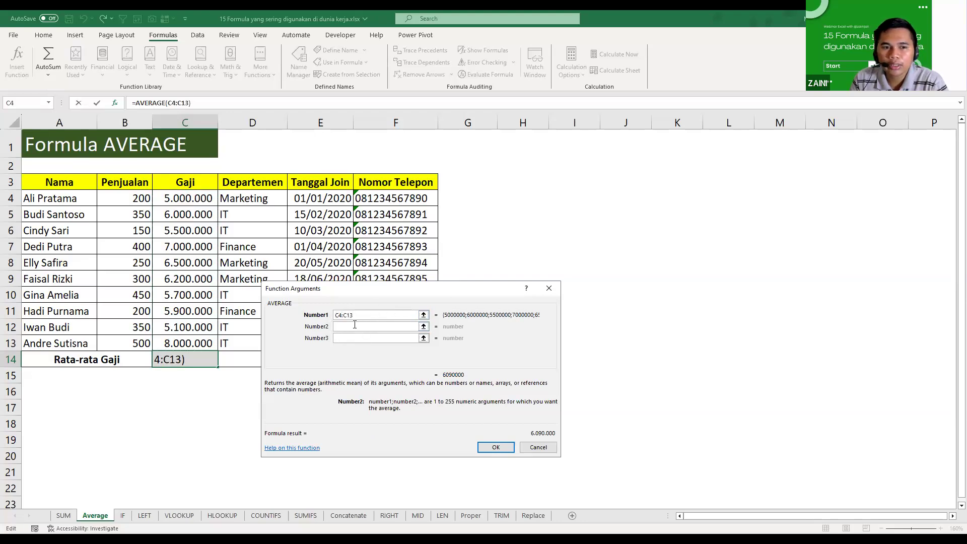
{"action": "left_click", "coordinate": [133, 196]}
{"action": "left_click", "coordinate": [131, 348], "text": "shift"}
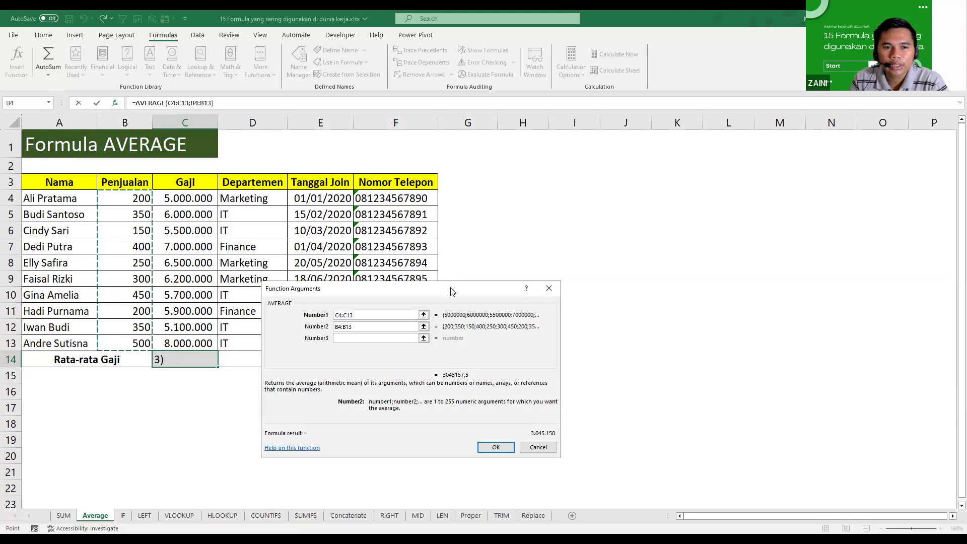
{"action": "left_click", "coordinate": [375, 339]}
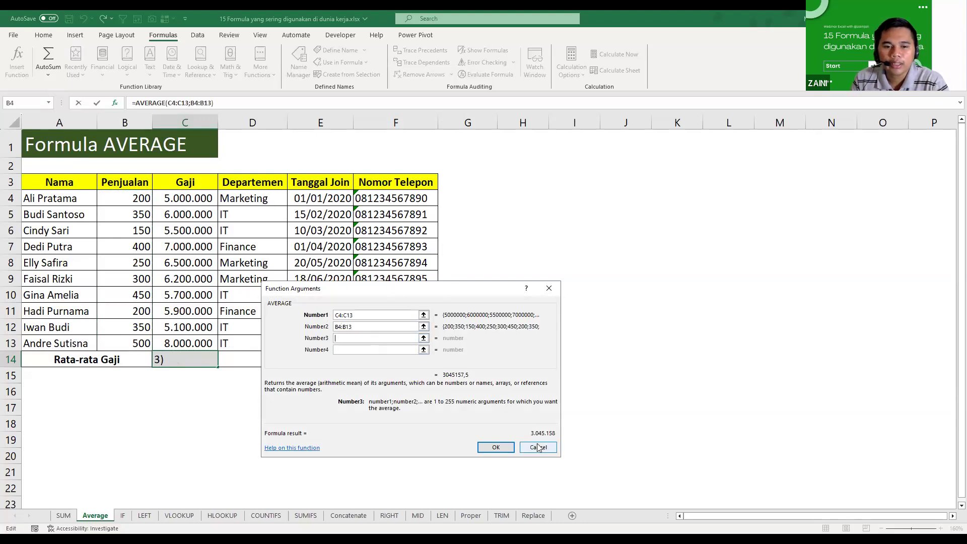
{"action": "double_click", "coordinate": [373, 326]}
{"action": "key", "text": "Delete"}
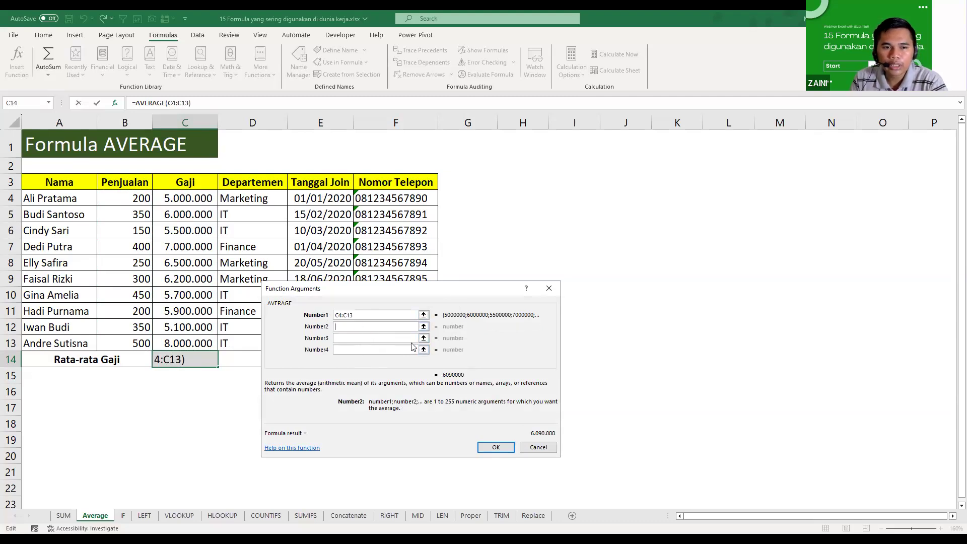
Step: Confirm the AVERAGE arguments for C14 with only C4:C13, and clear the Rata-rata Gaji result again
{"action": "left_click", "coordinate": [496, 448]}
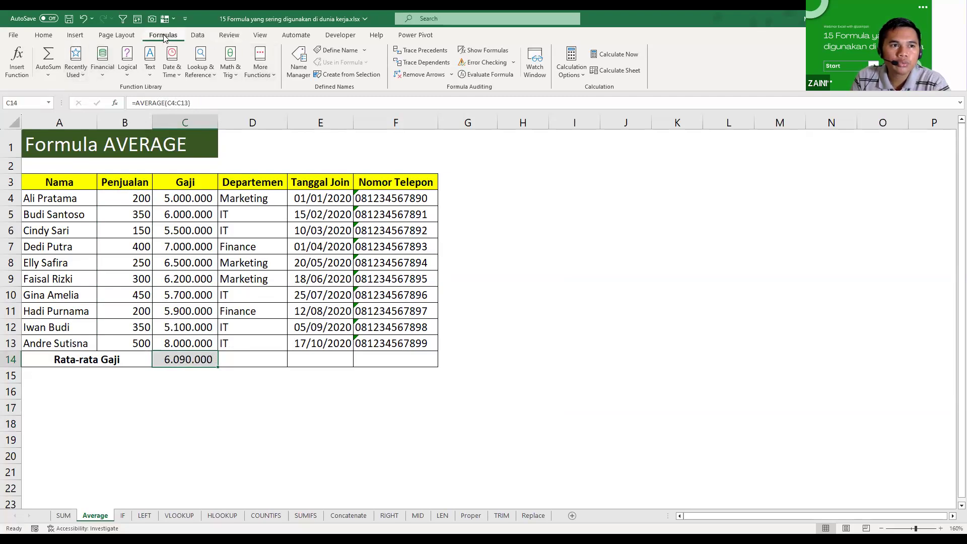
{"action": "left_click", "coordinate": [83, 81]}
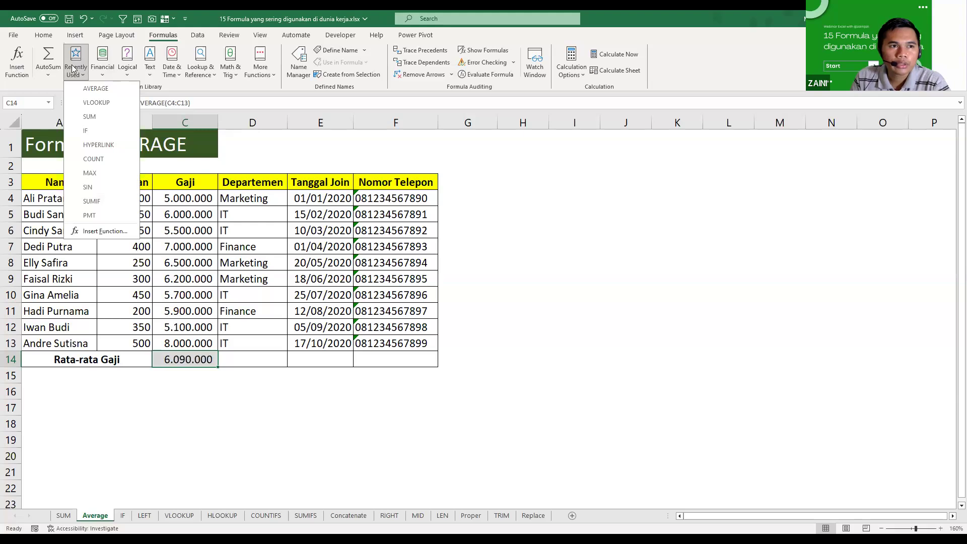
{"action": "left_click", "coordinate": [17, 59]}
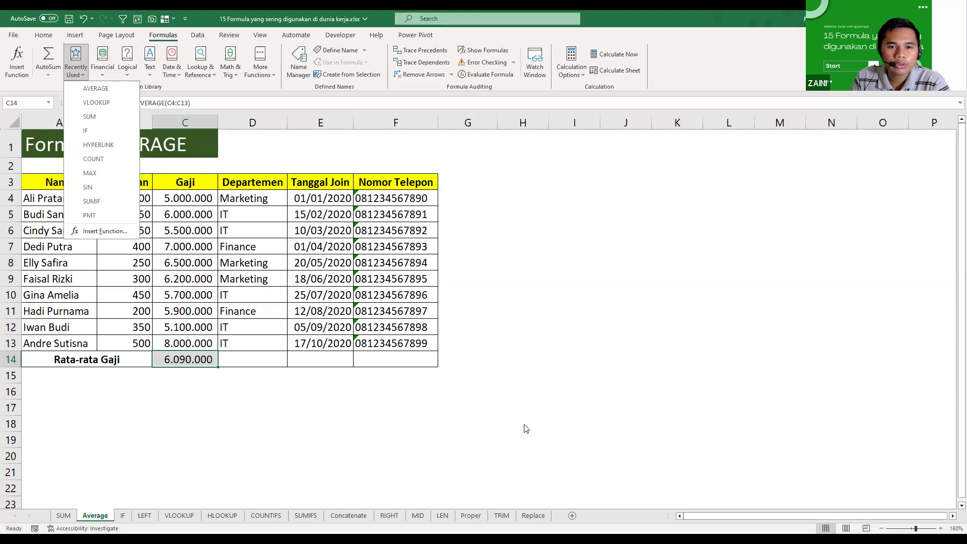
{"action": "left_click", "coordinate": [532, 447]}
{"action": "key", "text": "Delete"}
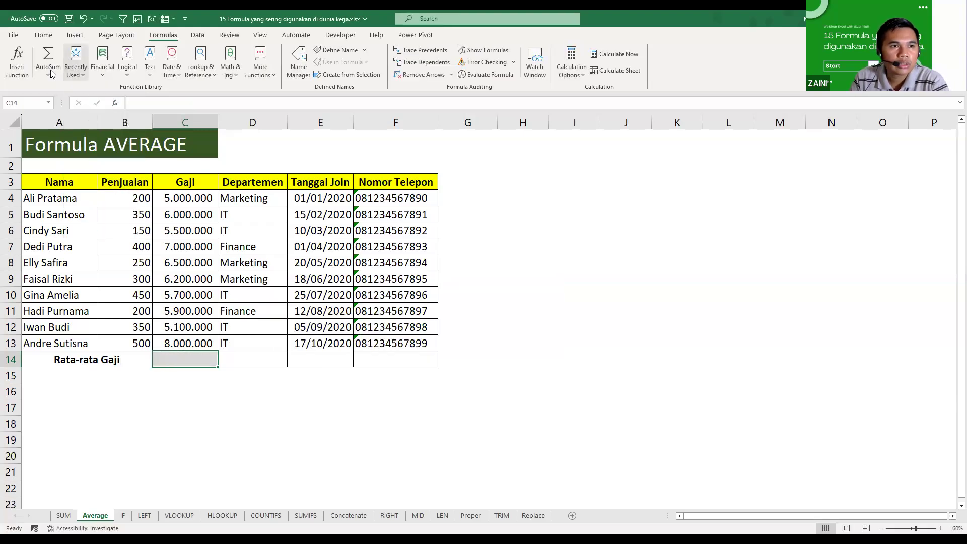
Step: Insert AVERAGE into C14 through the Insert Function dialog's most recently used functions, accepting C4:C13 as its Number1 argument
{"action": "left_click", "coordinate": [18, 60]}
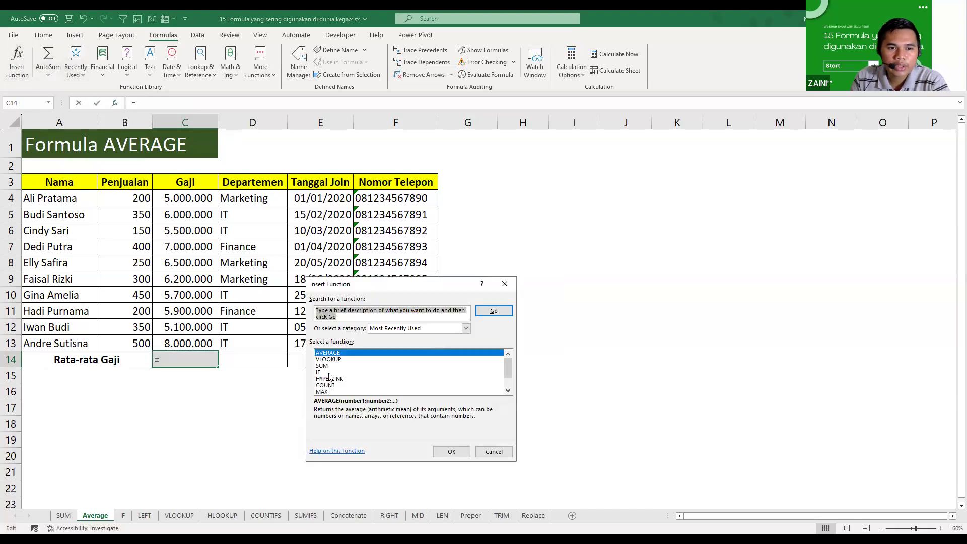
{"action": "left_click", "coordinate": [332, 360]}
{"action": "scroll", "coordinate": [336, 367], "scroll_direction": "down", "scroll_amount": 1}
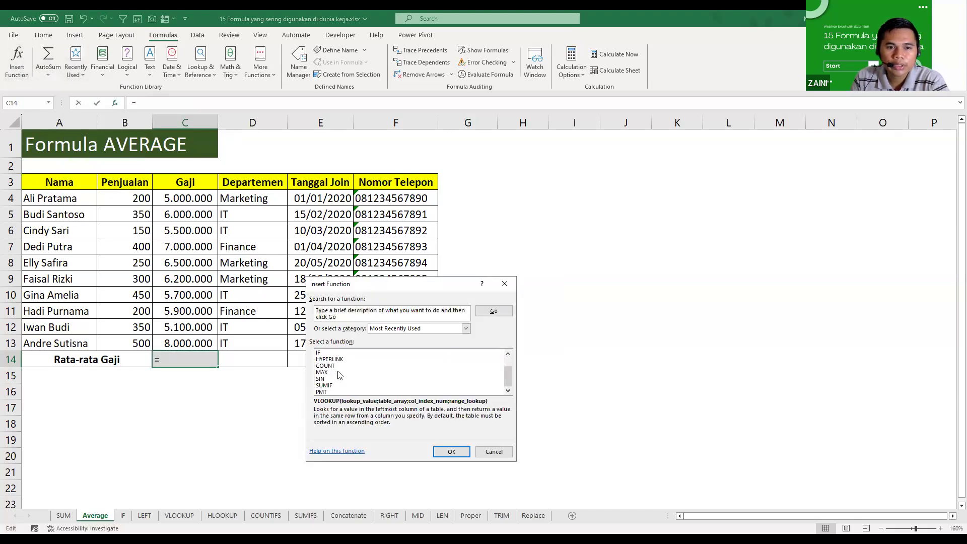
{"action": "scroll", "coordinate": [338, 372], "scroll_direction": "up", "scroll_amount": 1}
{"action": "left_click", "coordinate": [331, 353]}
{"action": "left_click", "coordinate": [333, 361]}
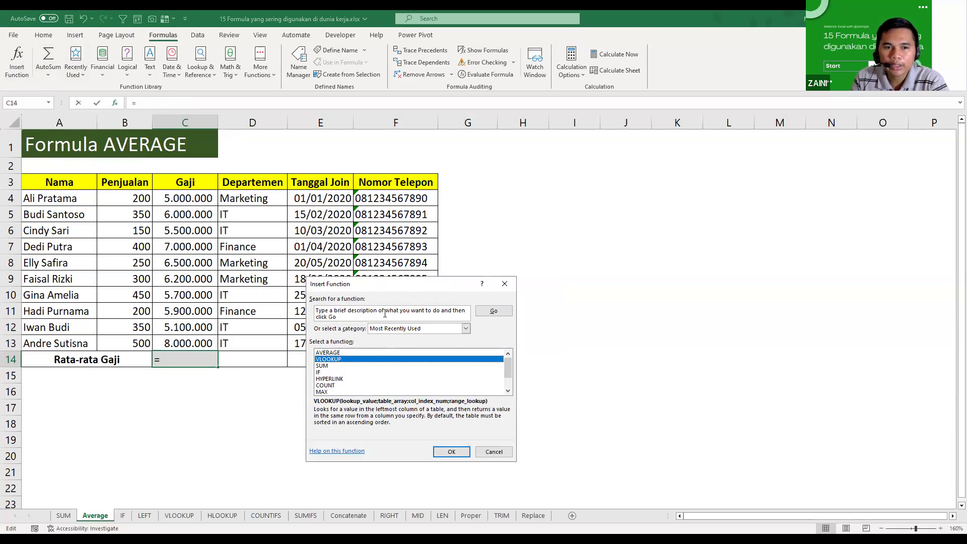
{"action": "left_click", "coordinate": [332, 372]}
{"action": "left_click", "coordinate": [330, 352]}
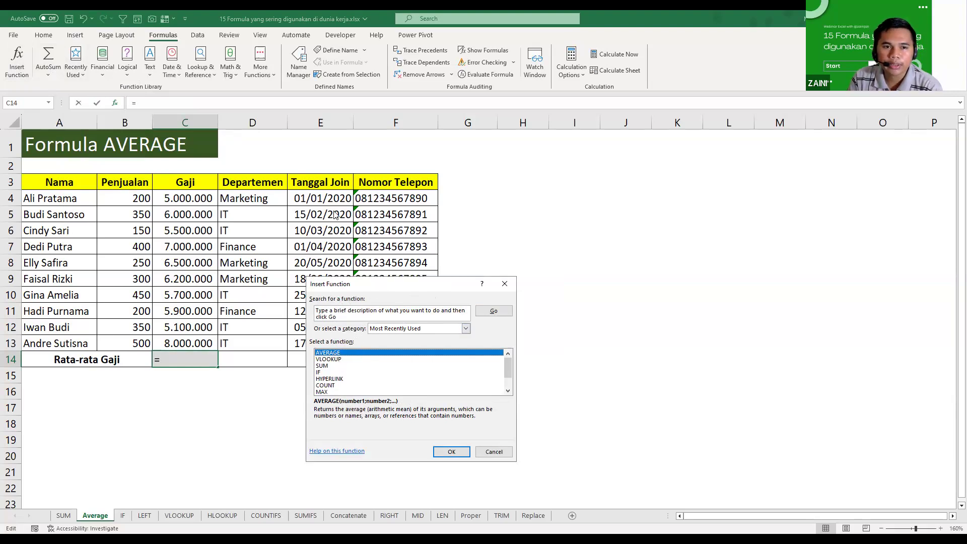
{"action": "key", "text": "Return"}
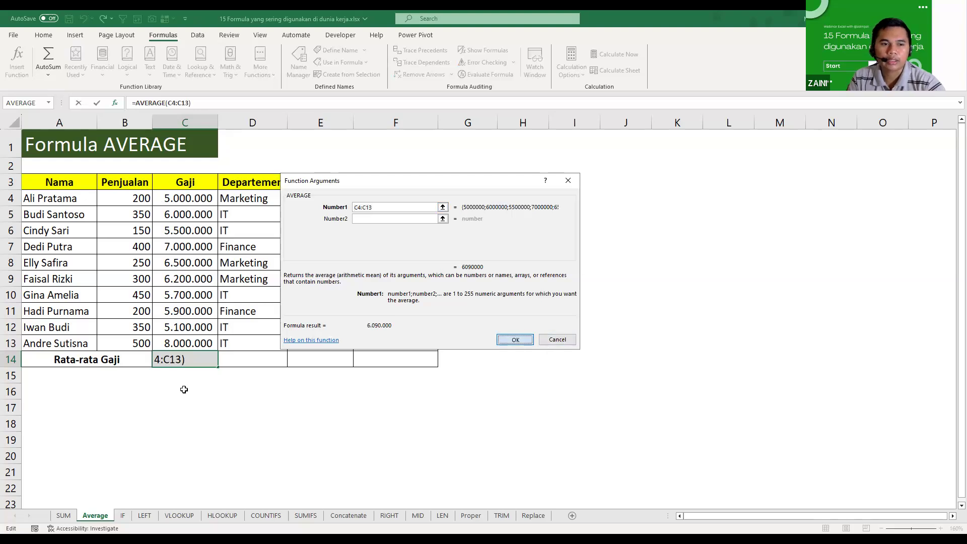
{"action": "key", "text": "Return"}
{"action": "left_click", "coordinate": [193, 355]}
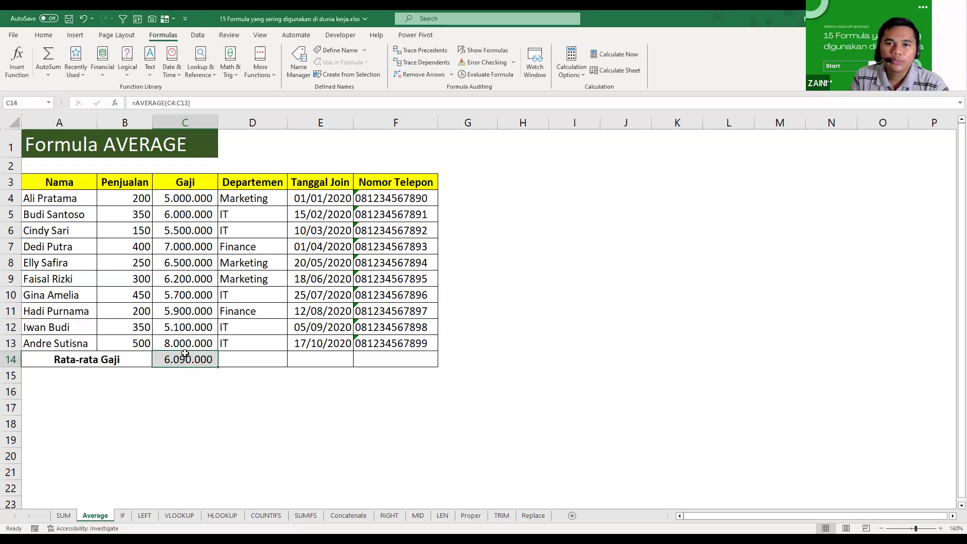
Step: Switch to the IF sheet and read the sales rule in A3 alongside the table's Penjualan values
{"action": "left_click", "coordinate": [122, 516]}
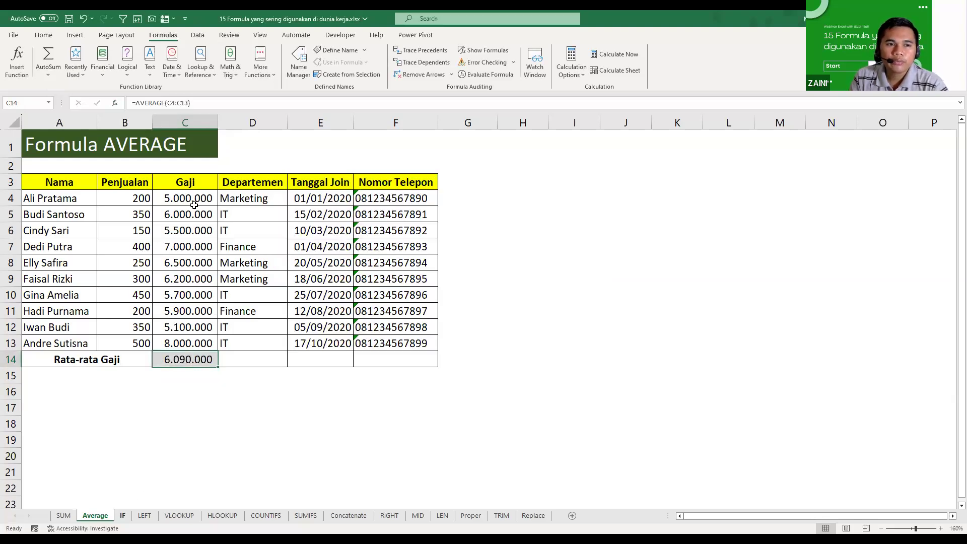
{"action": "left_click", "coordinate": [255, 233]}
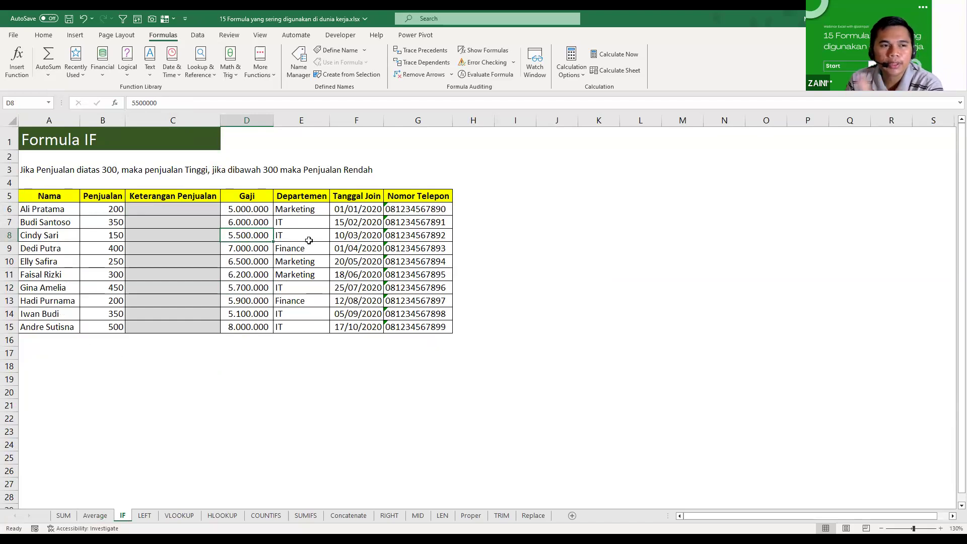
{"action": "left_click", "coordinate": [199, 209]}
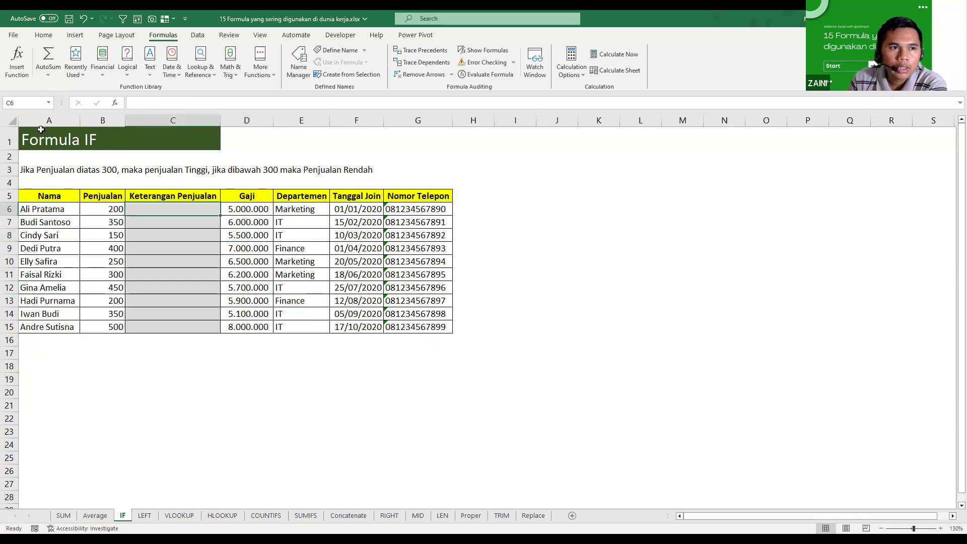
{"action": "left_click", "coordinate": [114, 147]}
{"action": "key", "text": "Down"}
{"action": "key", "text": "Down"}
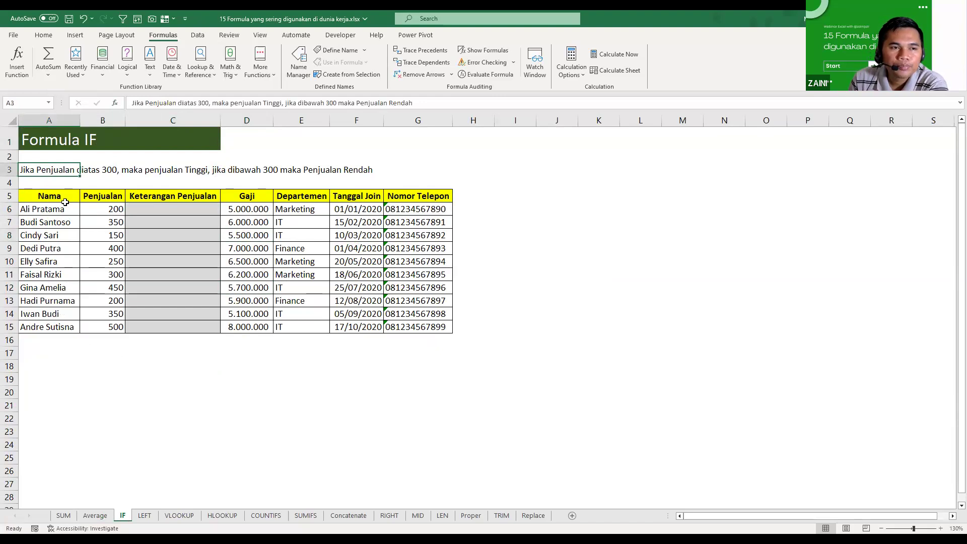
{"action": "left_click", "coordinate": [24, 218]}
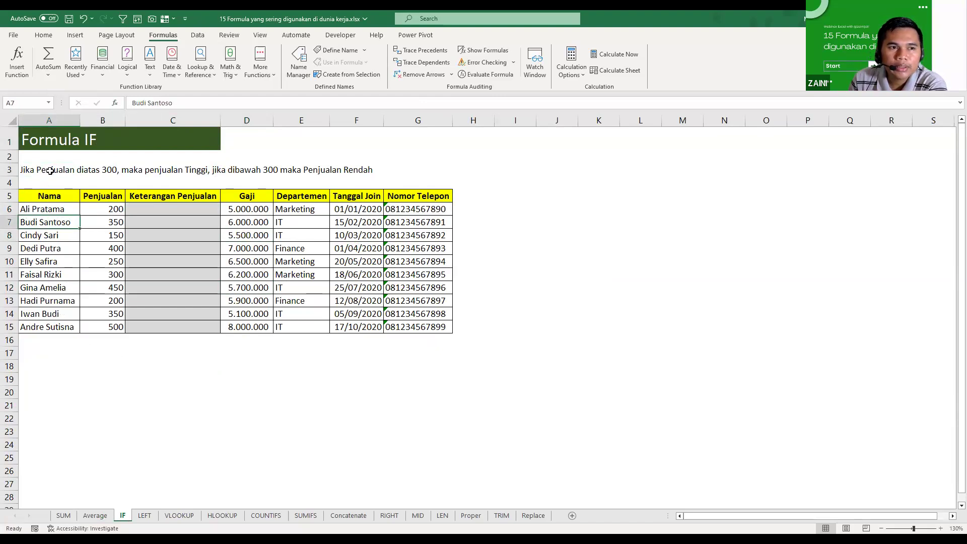
{"action": "left_click_drag", "start_coordinate": [104, 207], "coordinate": [107, 315]}
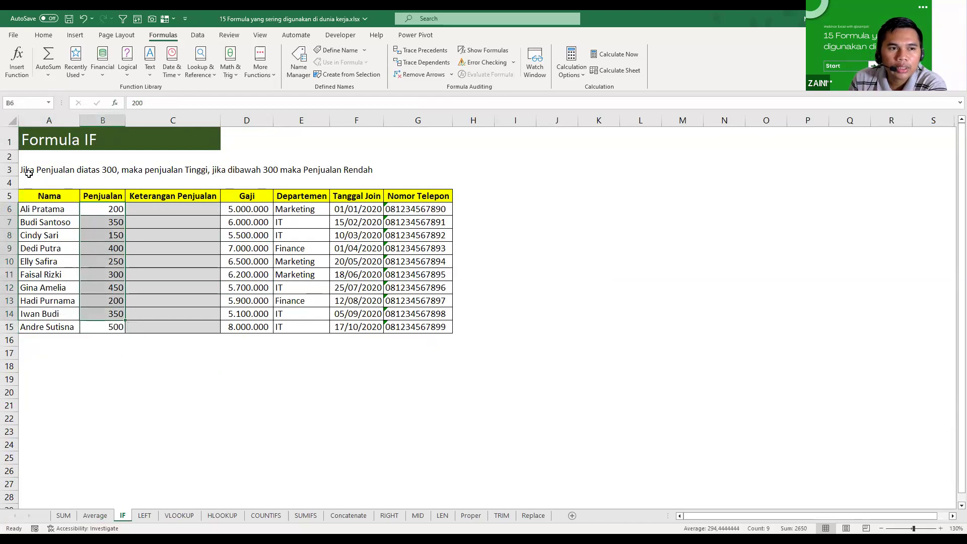
{"action": "left_click", "coordinate": [27, 172]}
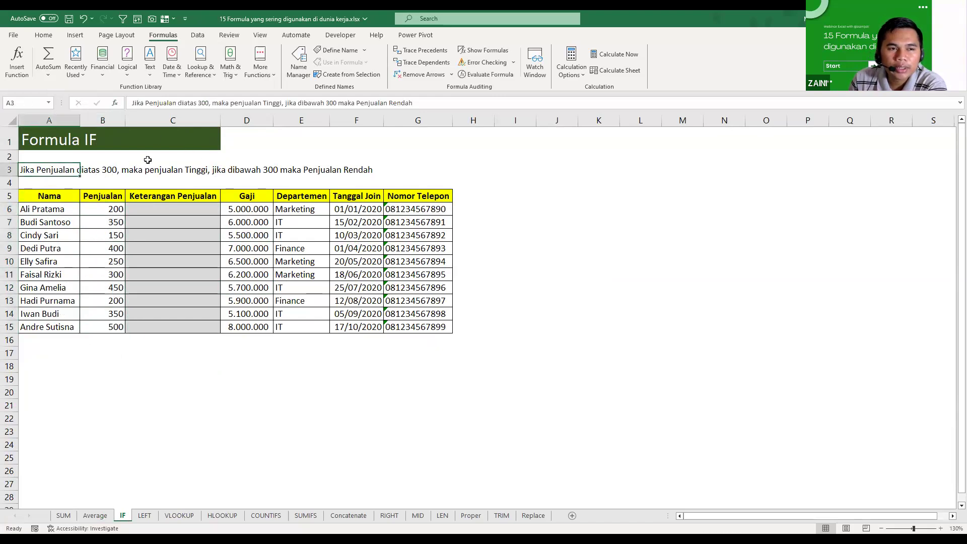
Step: Examine the empty Keterangan Penjualan range C6:C15 against the Penjualan values in B6:B15 and the rule in row 3
{"action": "left_click_drag", "start_coordinate": [185, 206], "coordinate": [170, 328]}
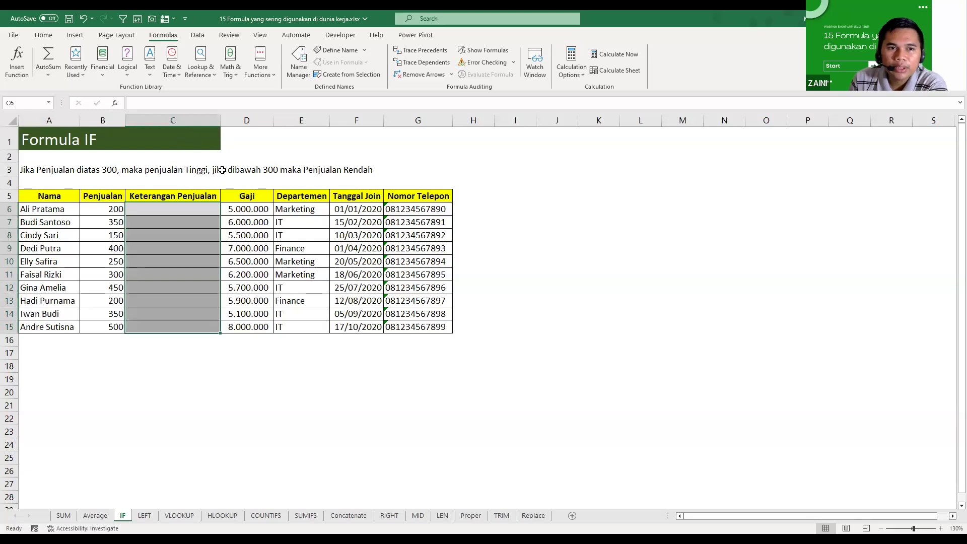
{"action": "left_click", "coordinate": [357, 170]}
{"action": "left_click_drag", "start_coordinate": [189, 206], "coordinate": [189, 342]}
{"action": "left_click_drag", "start_coordinate": [102, 204], "coordinate": [130, 326]}
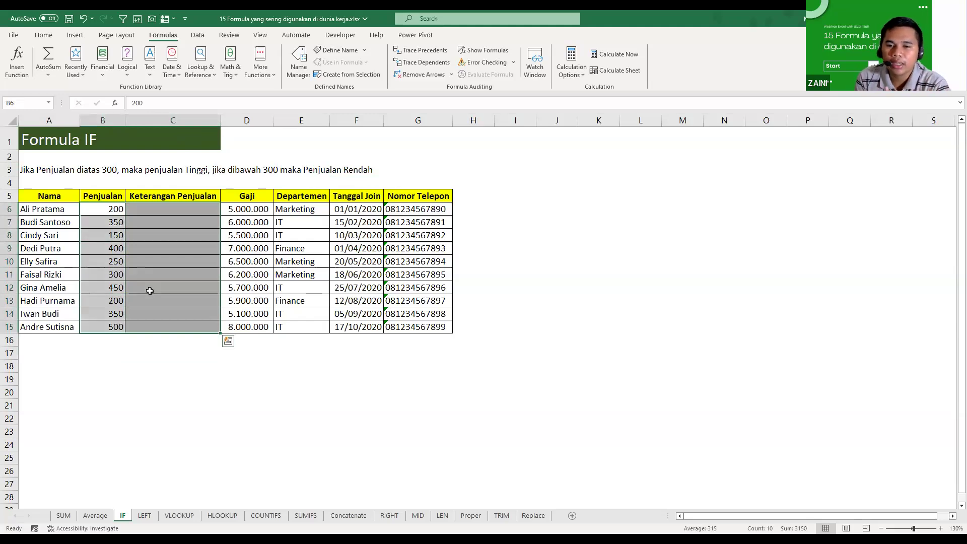
{"action": "left_click", "coordinate": [149, 291]}
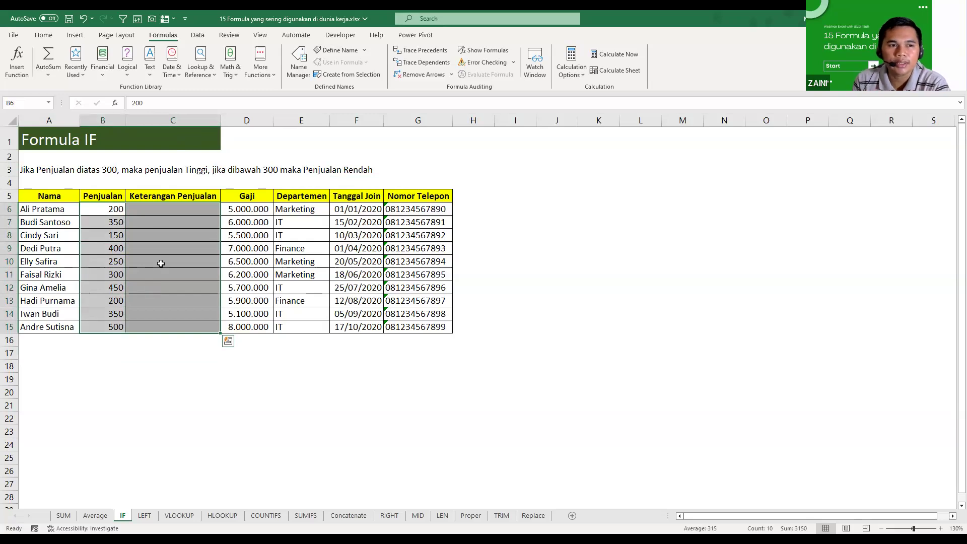
{"action": "left_click", "coordinate": [164, 218]}
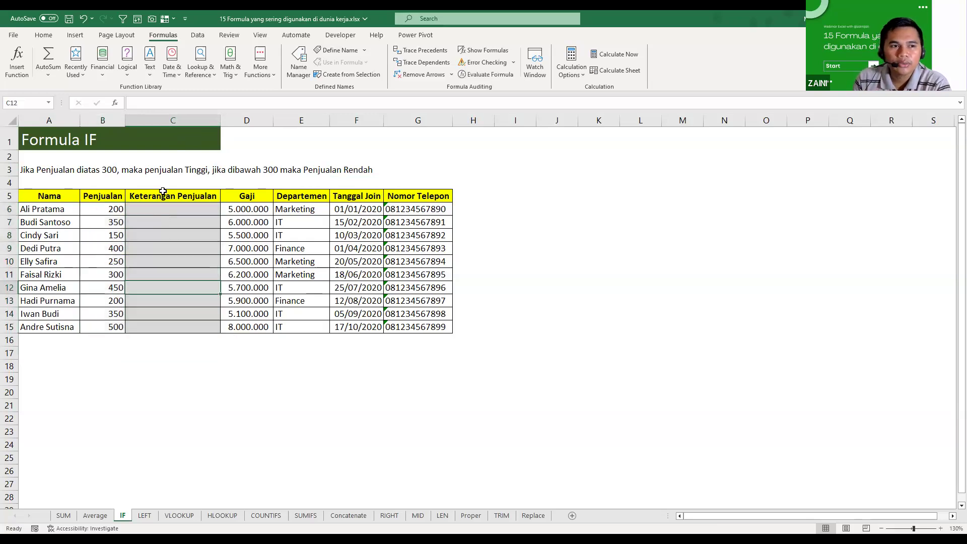
{"action": "left_click", "coordinate": [111, 210]}
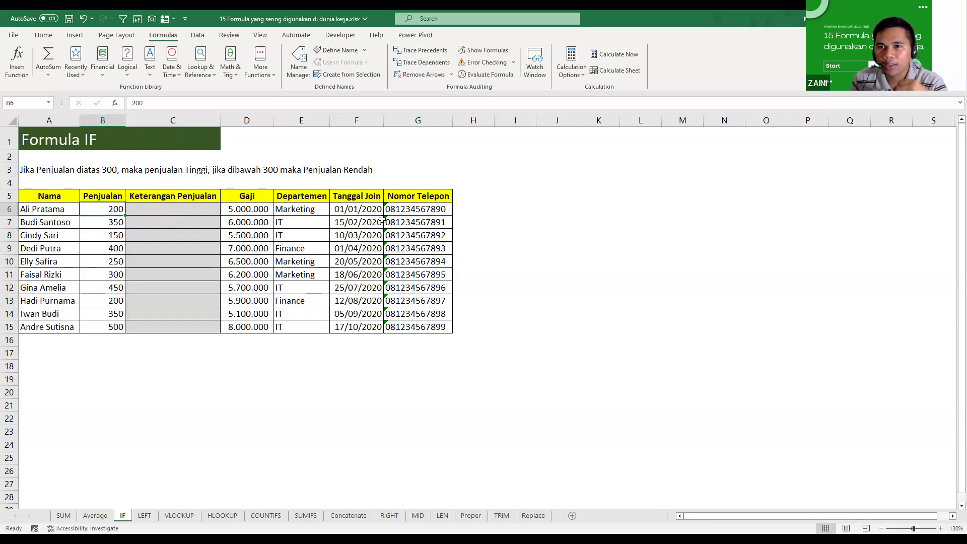
{"action": "left_click_drag", "start_coordinate": [113, 208], "coordinate": [112, 329]}
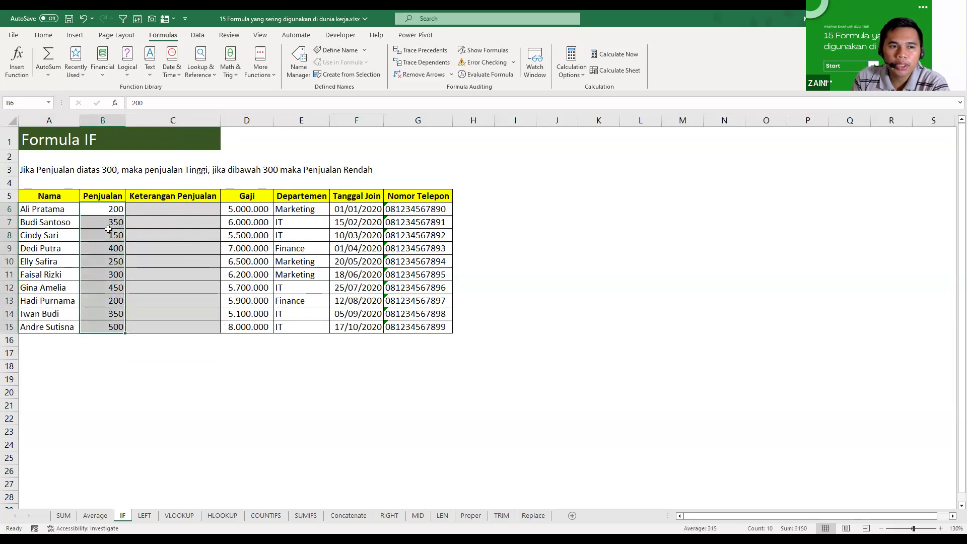
{"action": "left_click_drag", "start_coordinate": [109, 230], "coordinate": [114, 208]}
{"action": "left_click", "coordinate": [115, 208]}
{"action": "left_click", "coordinate": [170, 208]}
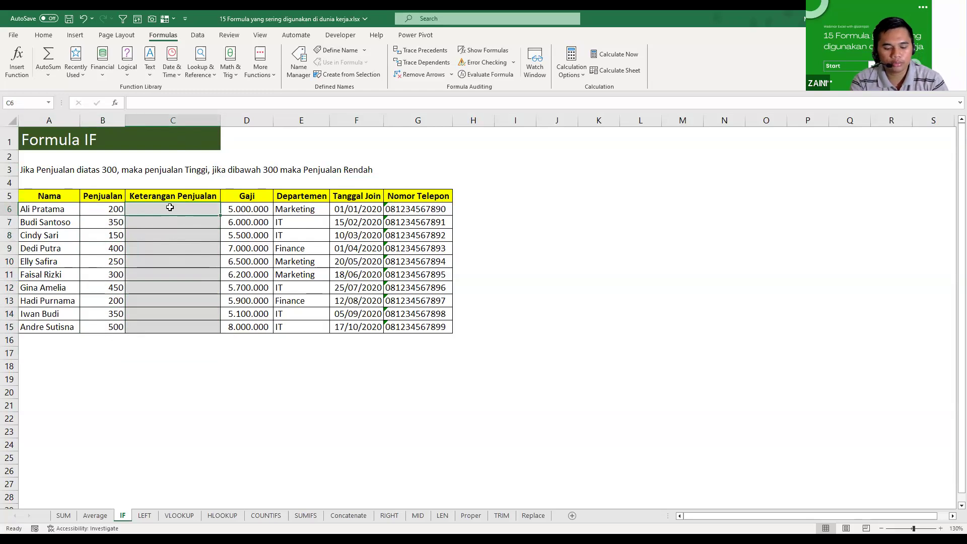
{"action": "type", "text": "="}
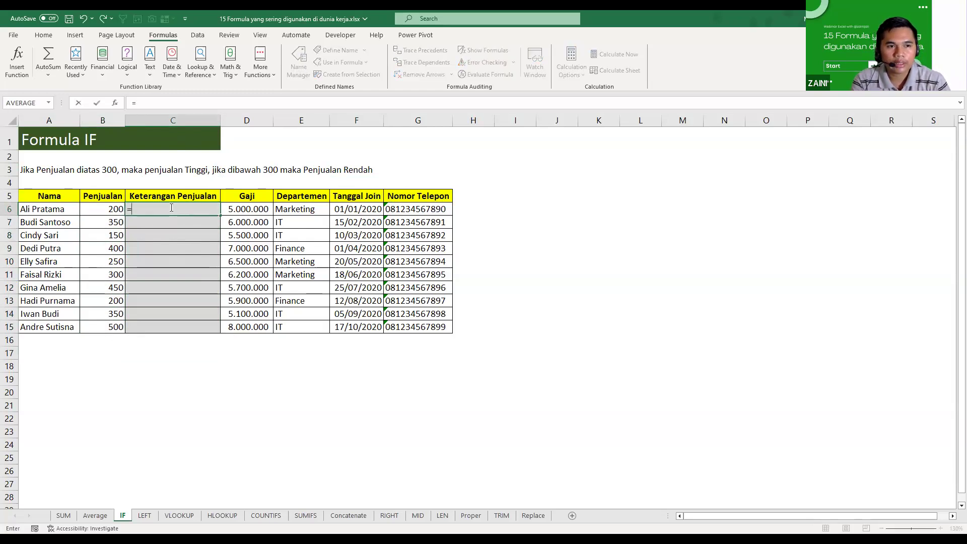
{"action": "type", "text": "IF"}
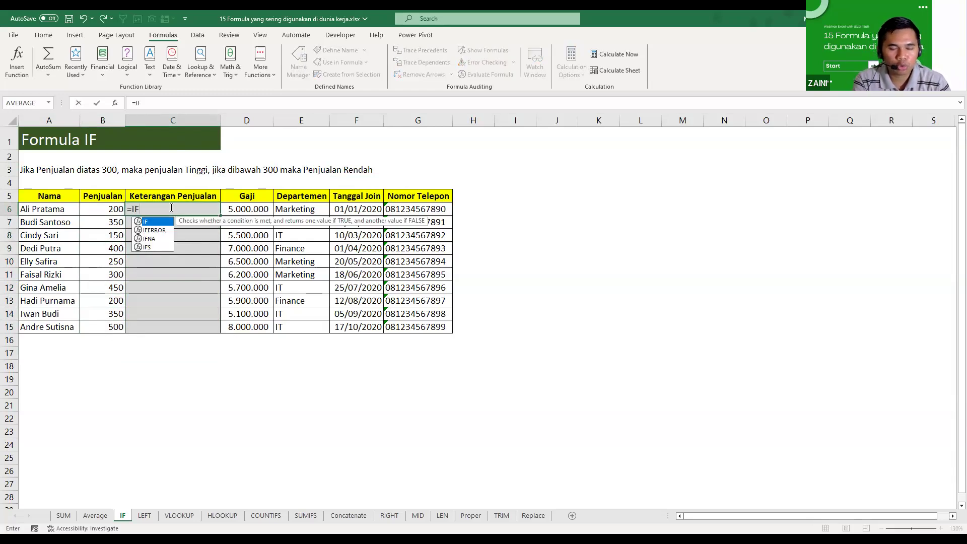
{"action": "double_click", "coordinate": [145, 221]}
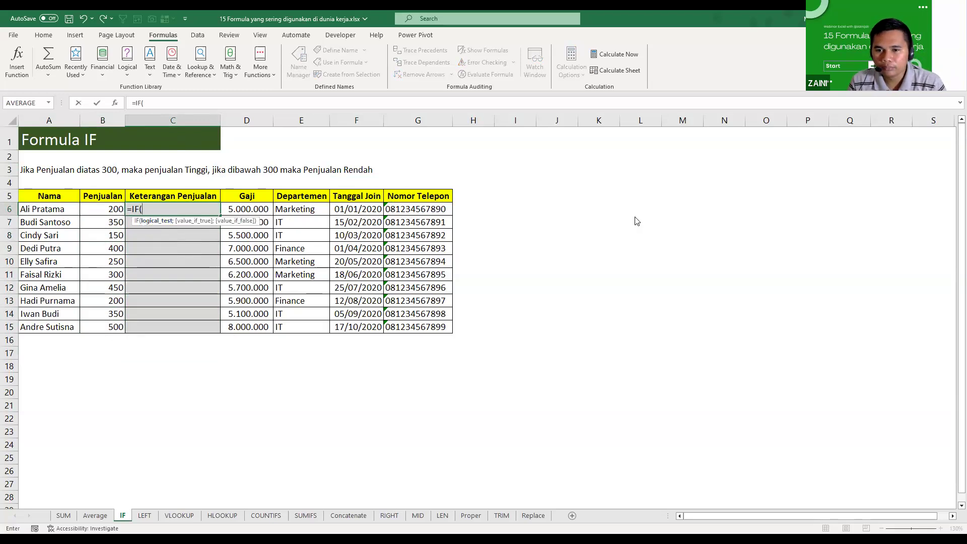
{"action": "left_click", "coordinate": [820, 290]}
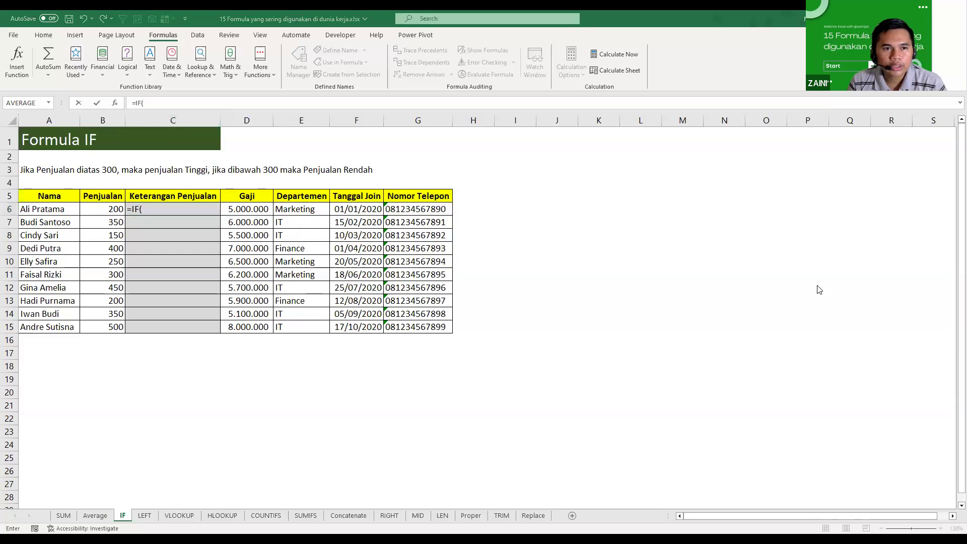
{"action": "left_click", "coordinate": [155, 208]}
{"action": "key", "text": "Escape"}
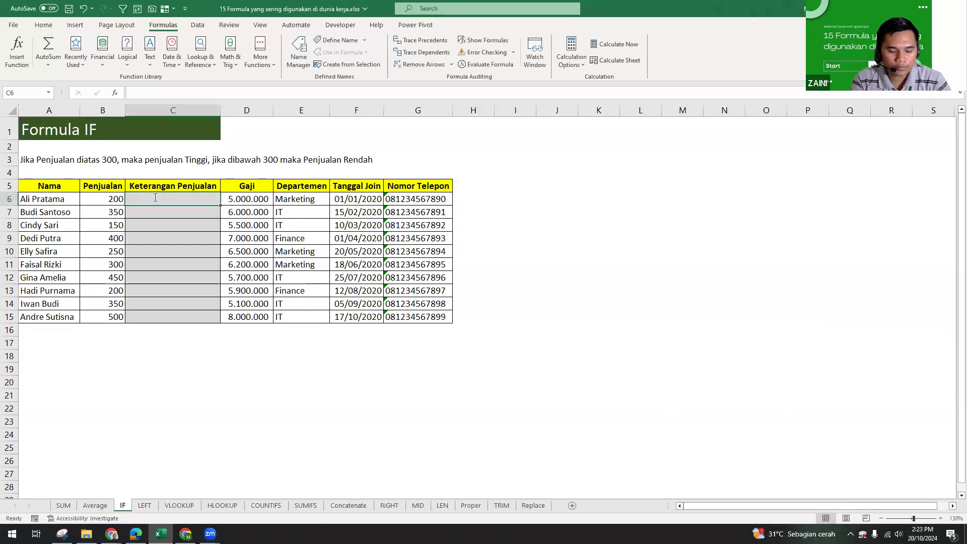
Step: Start an IF formula in C6 that tests B6>300 and returns "Penjualan Tinggi" when true
{"action": "type", "text": "=IF"}
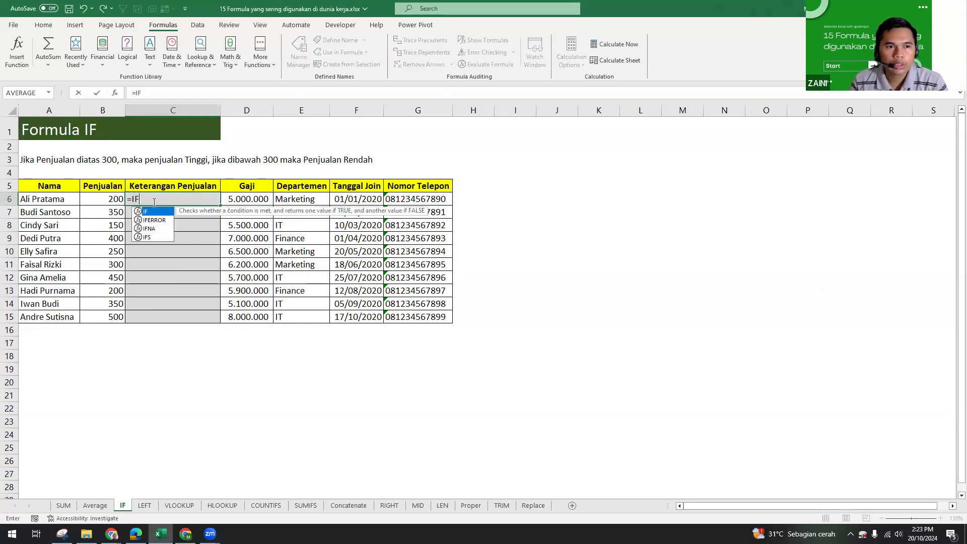
{"action": "type", "text": "("}
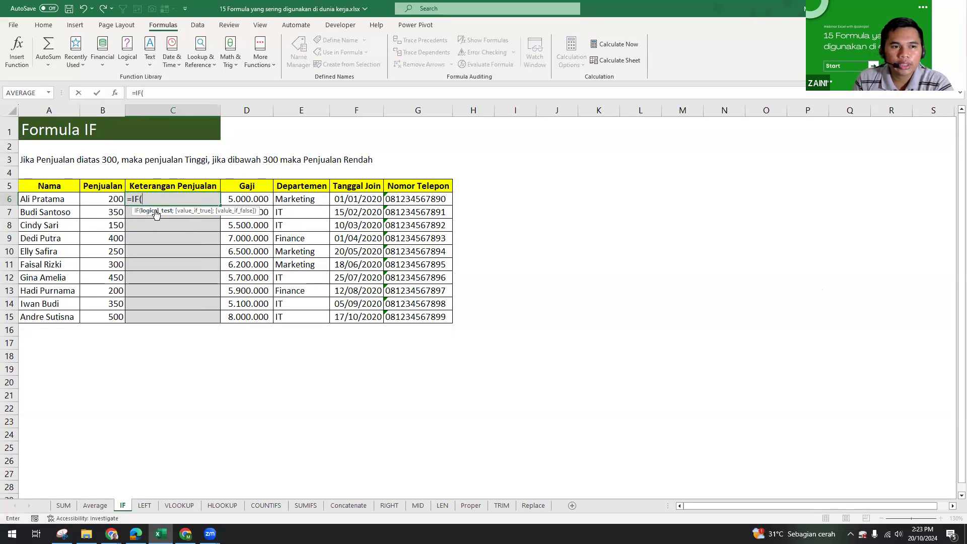
{"action": "left_click", "coordinate": [110, 198]}
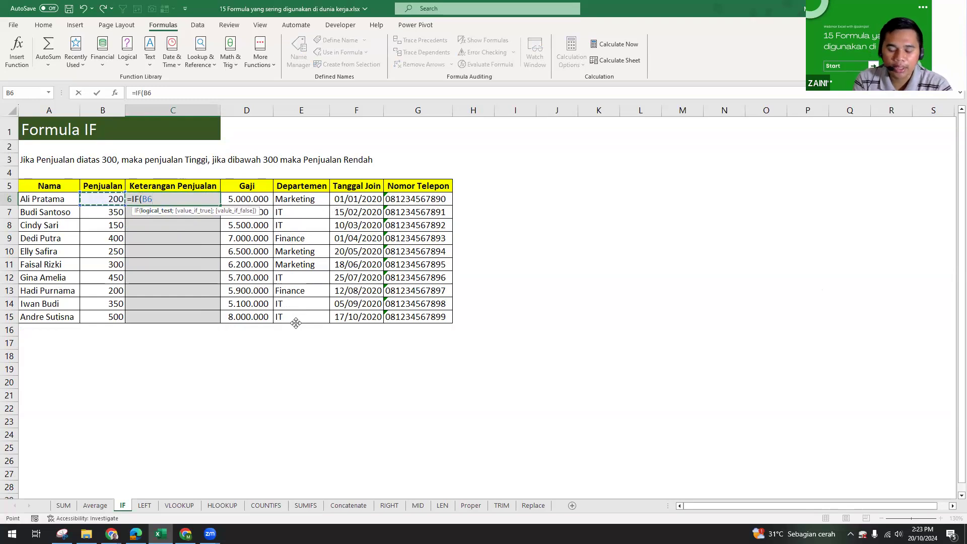
{"action": "type", "text": ">"}
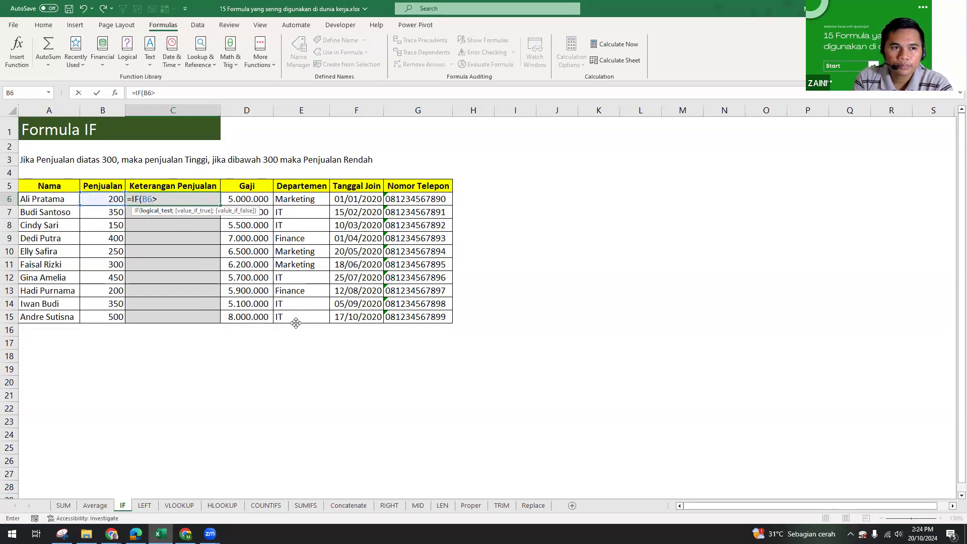
{"action": "type", "text": "300"}
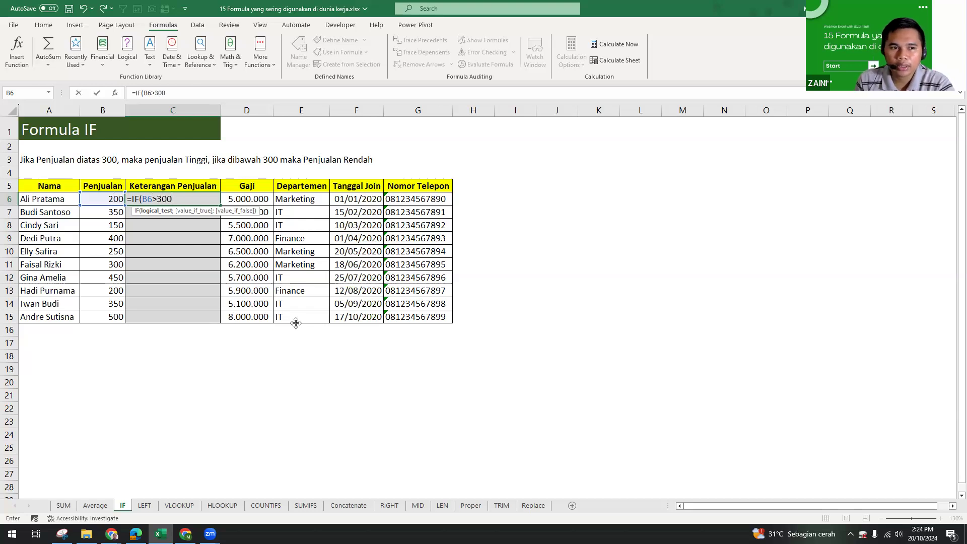
{"action": "type", "text": ";"}
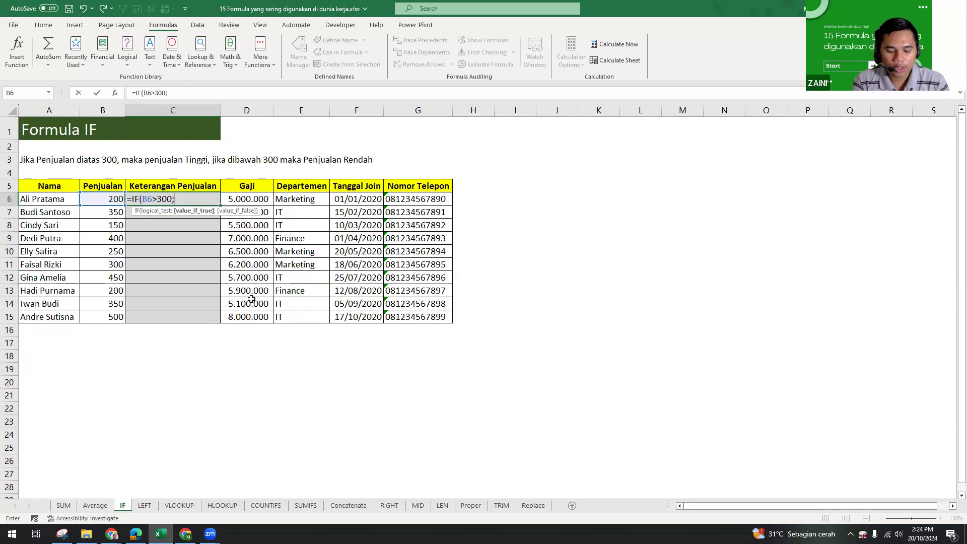
{"action": "type", "text": "\"Penjualan Tinggi"}
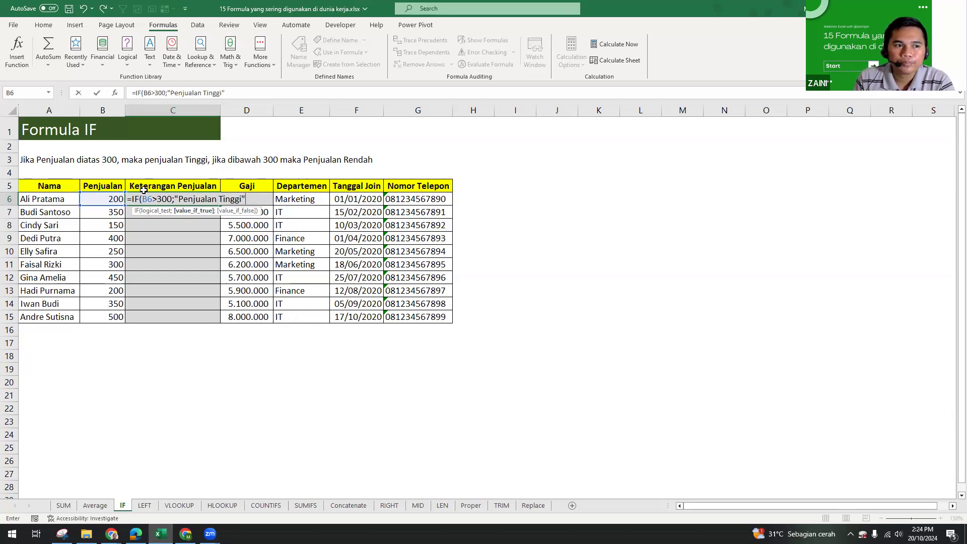
Step: Review the test and true arguments, and complete the C6 IF formula with "Penjualan Rendah" as the value if false
{"action": "left_click", "coordinate": [159, 200]}
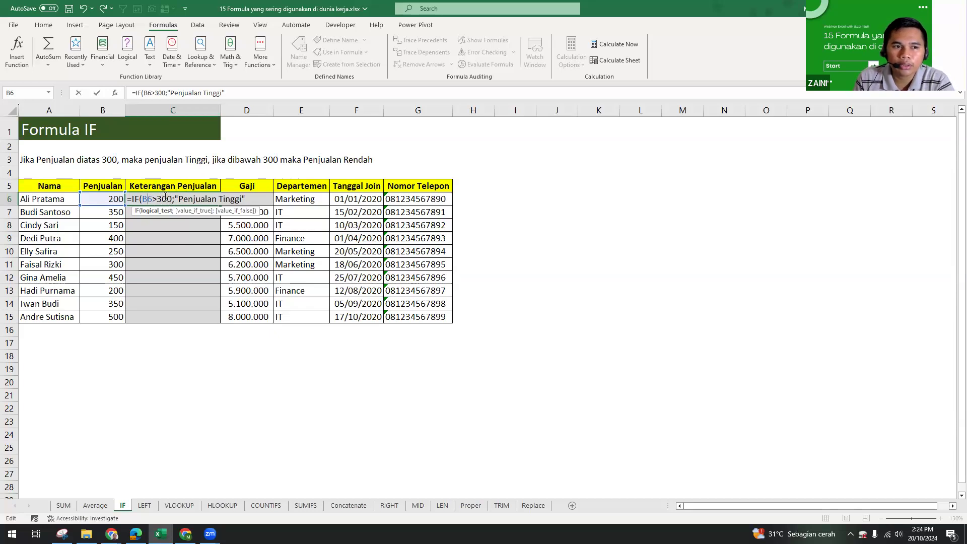
{"action": "left_click", "coordinate": [186, 199]}
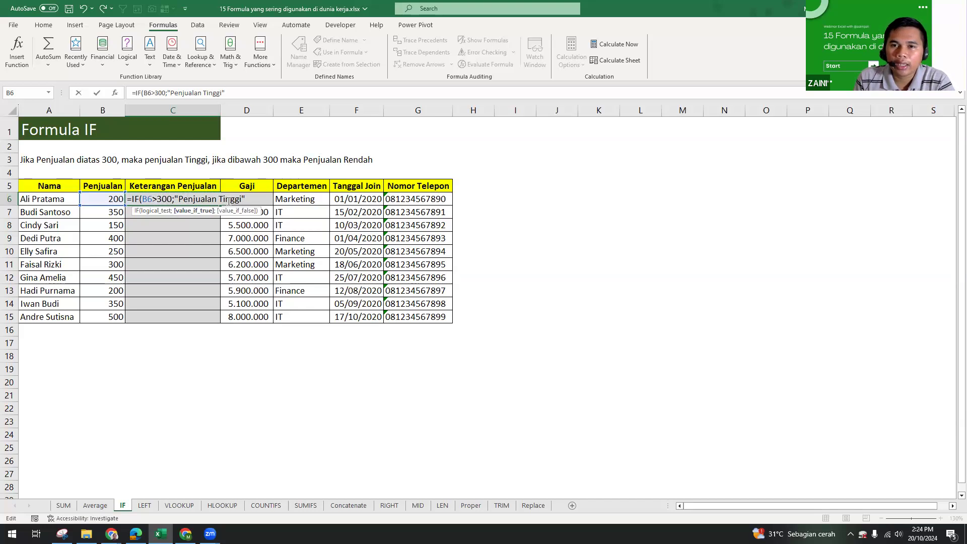
{"action": "left_click_drag", "start_coordinate": [176, 199], "coordinate": [242, 198]}
{"action": "left_click", "coordinate": [237, 199]}
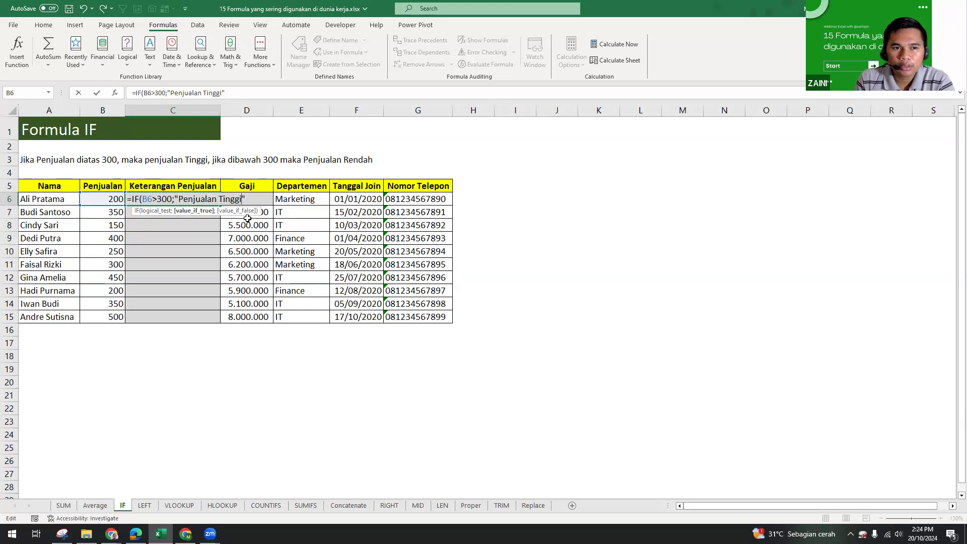
{"action": "type", "text": ";"}
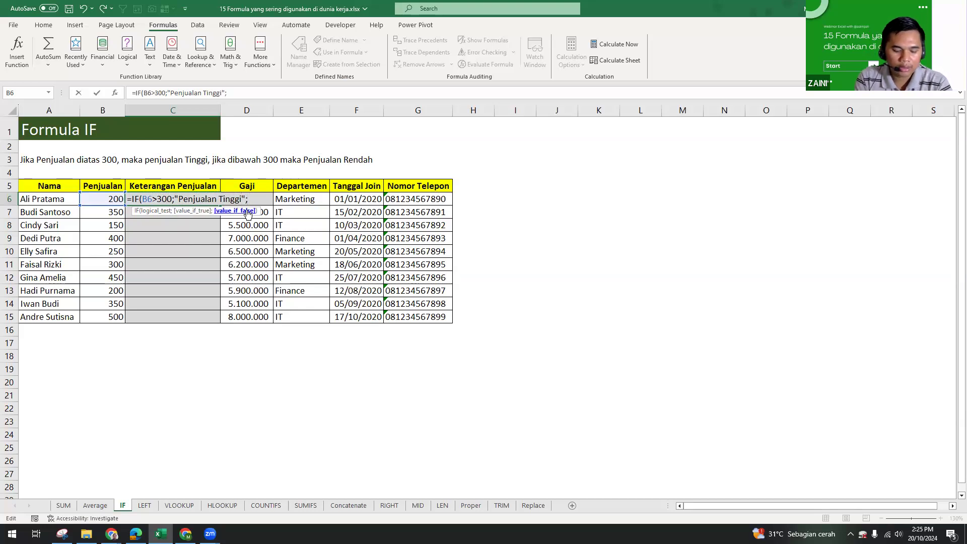
{"action": "type", "text": "E"}
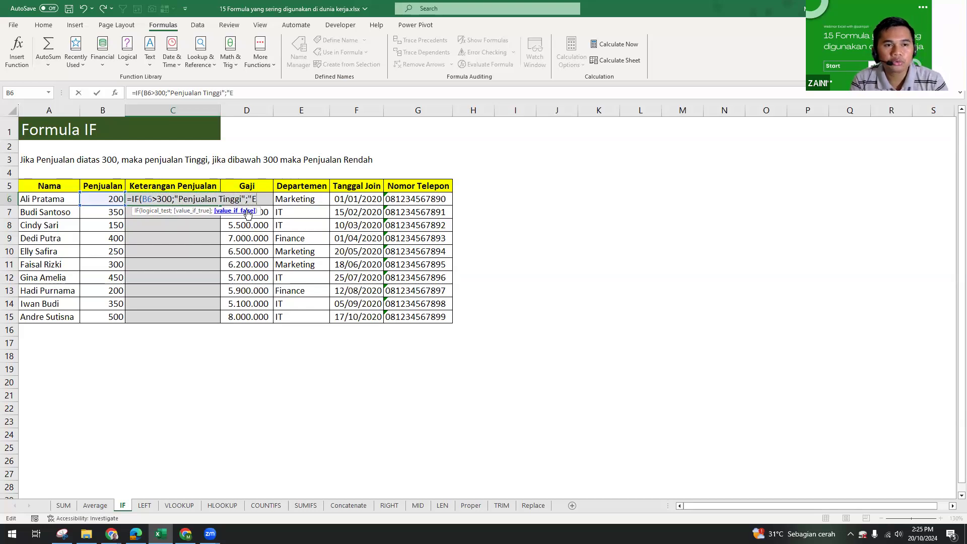
{"action": "key", "text": "BackSpace"}
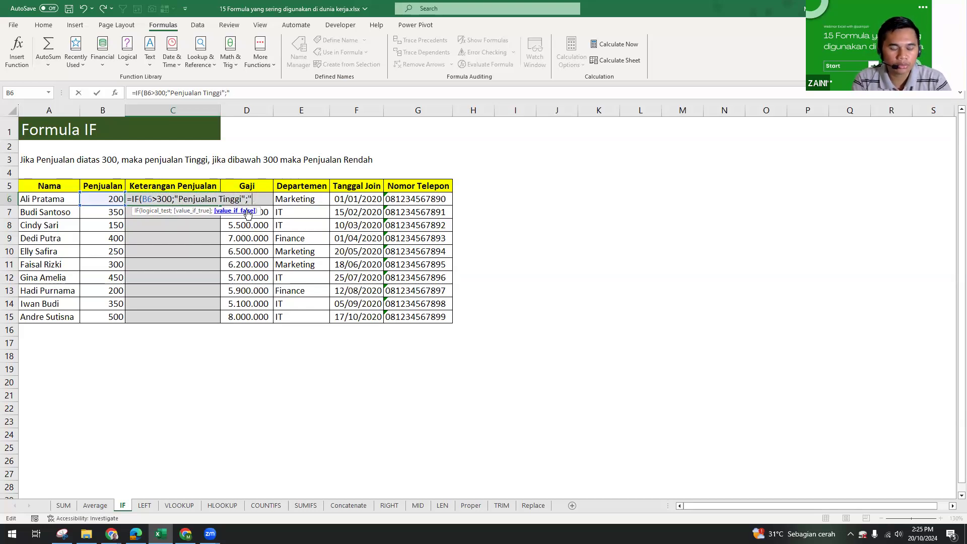
{"action": "type", "text": "Penjualan"}
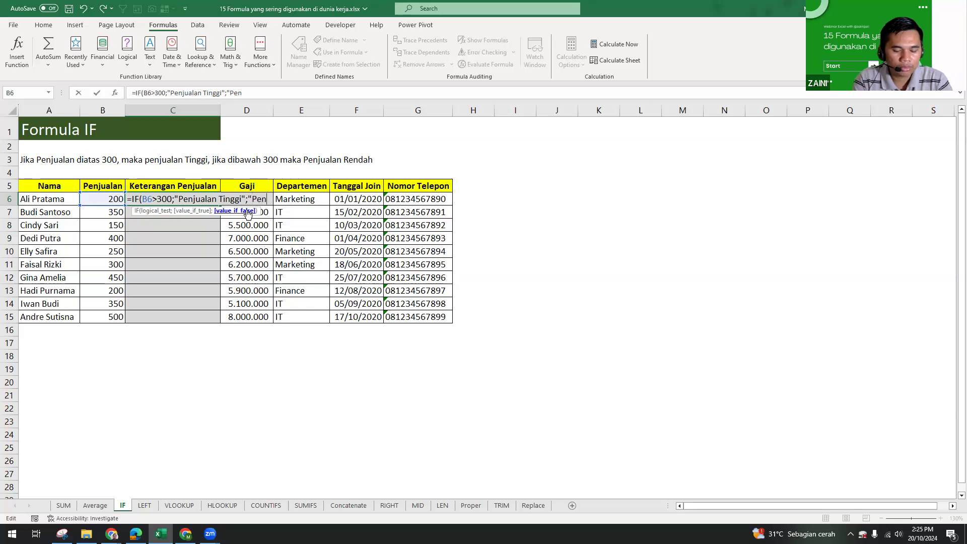
{"action": "type", "text": " Rendah"}
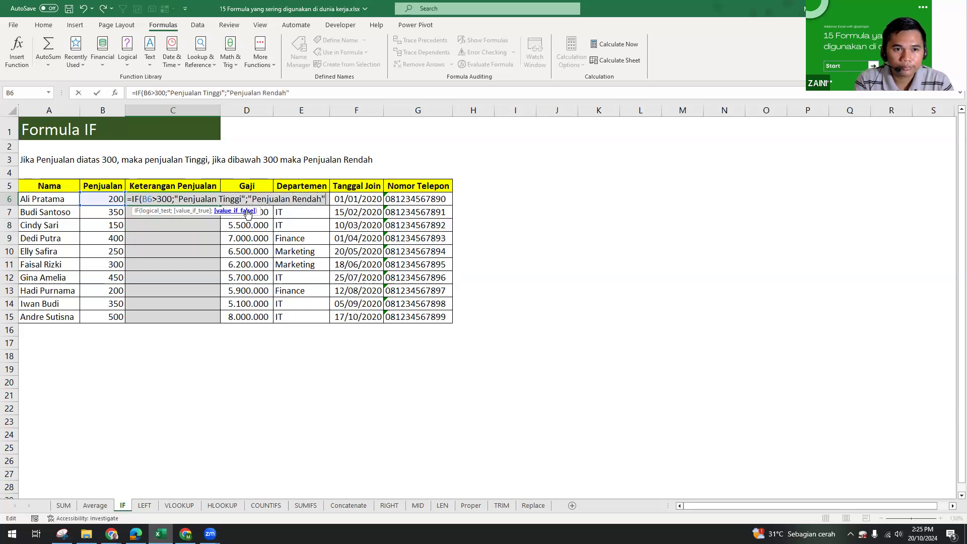
{"action": "type", "text": "\")"}
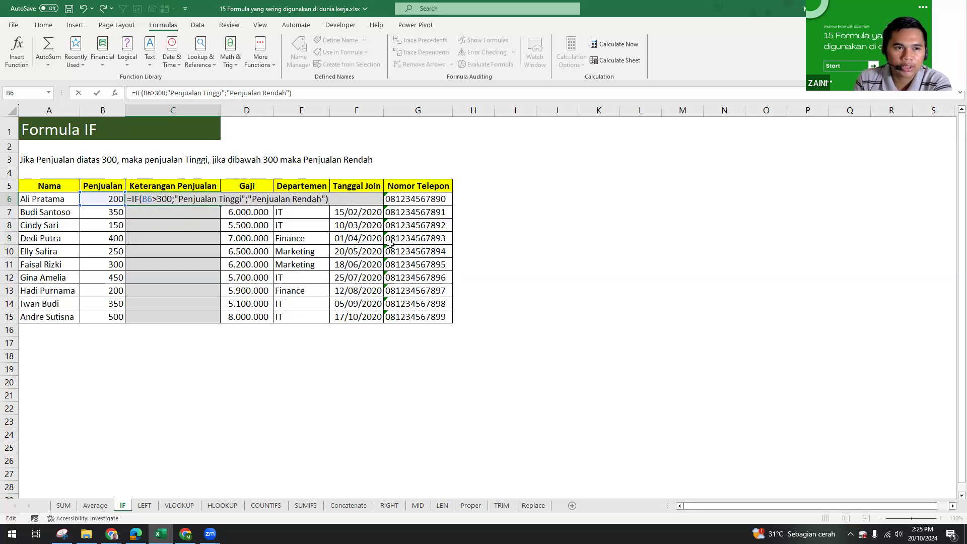
{"action": "key", "text": "Return"}
Step: Fill the IF formula from C6 down the Keterangan Penjualan column to C15
{"action": "left_click", "coordinate": [117, 200]}
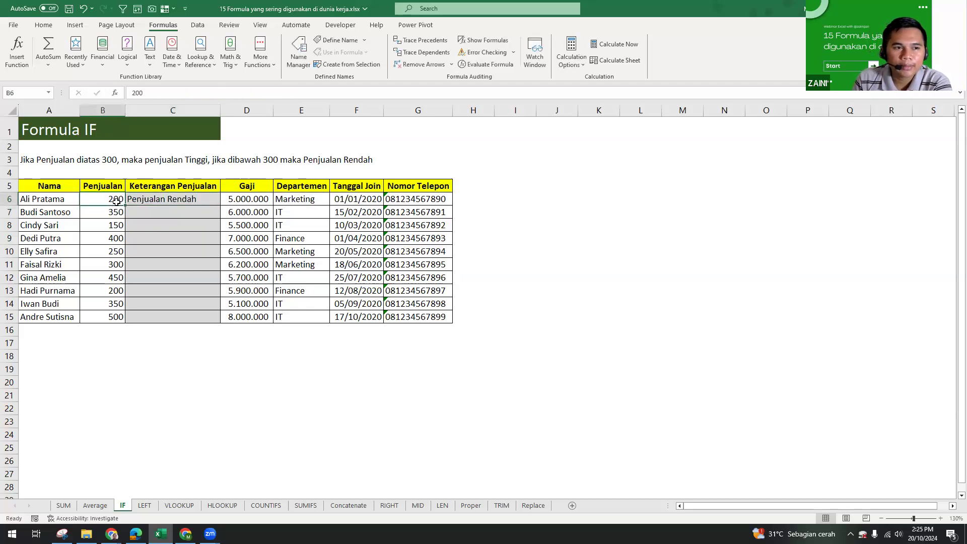
{"action": "left_click", "coordinate": [164, 196]}
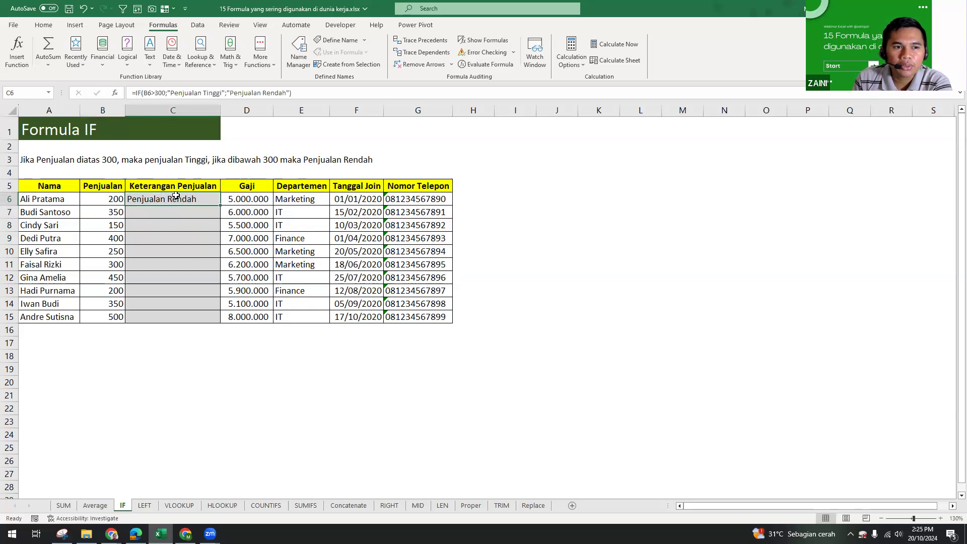
{"action": "left_click_drag", "start_coordinate": [221, 216], "coordinate": [191, 317]}
Step: Compare the Keterangan Penjualan labels in C6:C9 with their Penjualan values in column B
{"action": "left_click", "coordinate": [183, 198]}
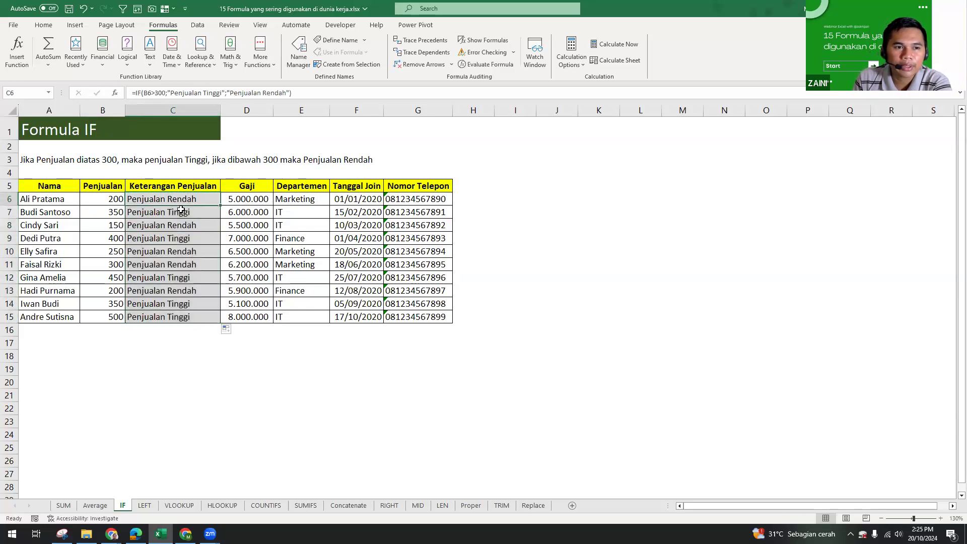
{"action": "left_click", "coordinate": [112, 212]}
{"action": "left_click", "coordinate": [169, 210]}
{"action": "left_click", "coordinate": [114, 225]}
{"action": "left_click", "coordinate": [161, 222]}
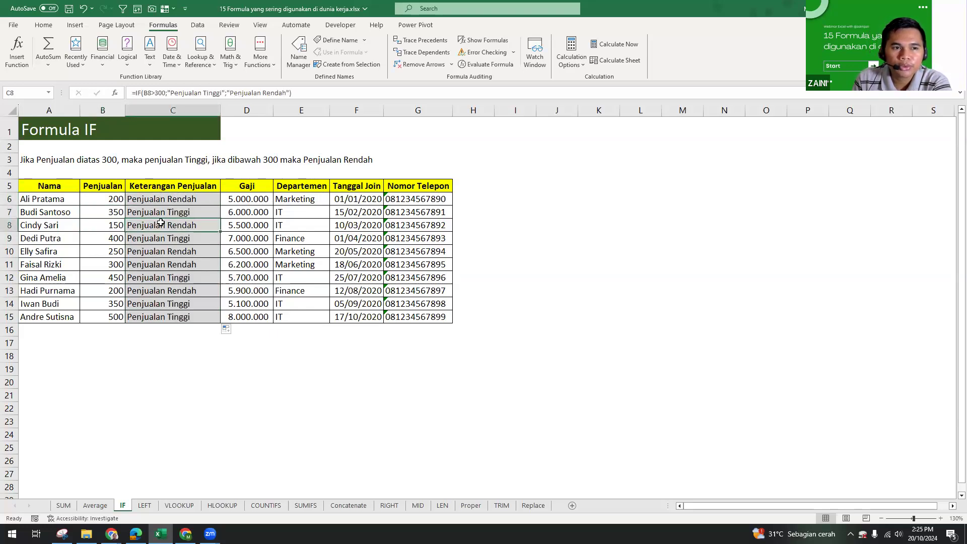
{"action": "left_click", "coordinate": [115, 237]}
{"action": "left_click", "coordinate": [150, 238]}
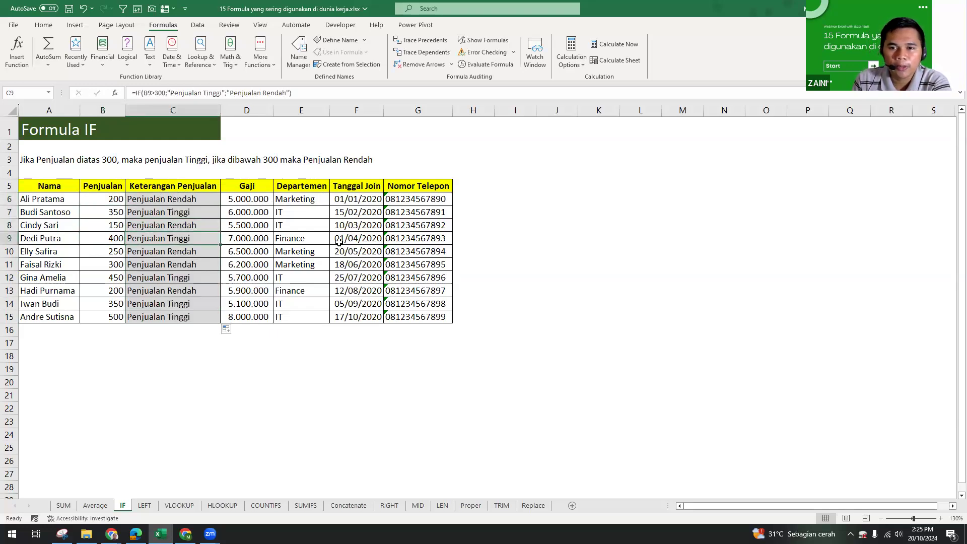
Step: Examine the Penjualan value in B11 against the label and IF condition in C11
{"action": "left_click", "coordinate": [121, 266]}
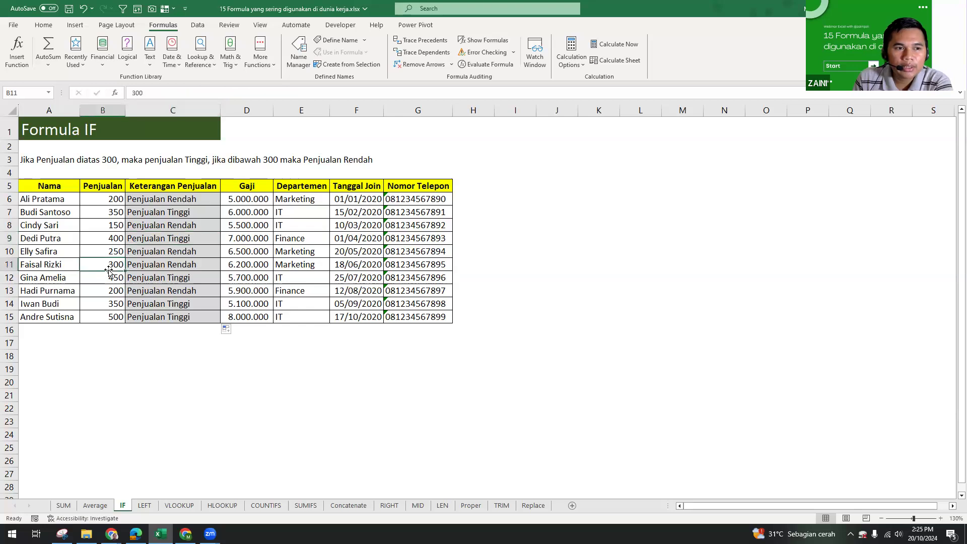
{"action": "left_click", "coordinate": [163, 264]}
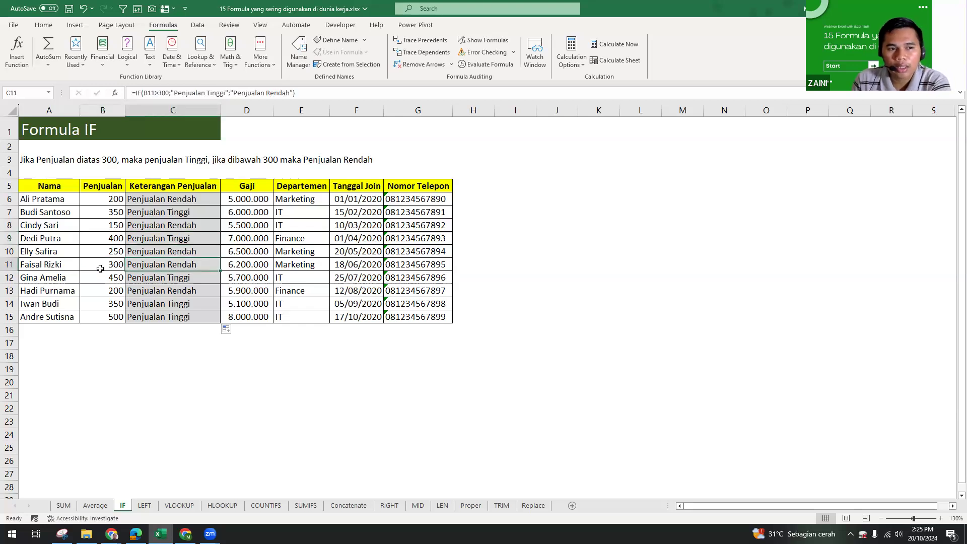
{"action": "left_click", "coordinate": [119, 262]}
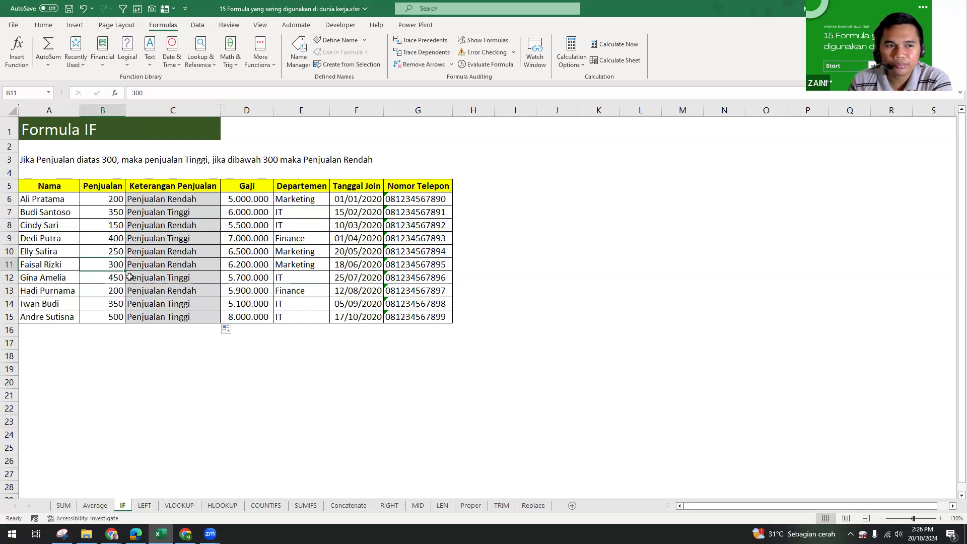
{"action": "left_click", "coordinate": [166, 269]}
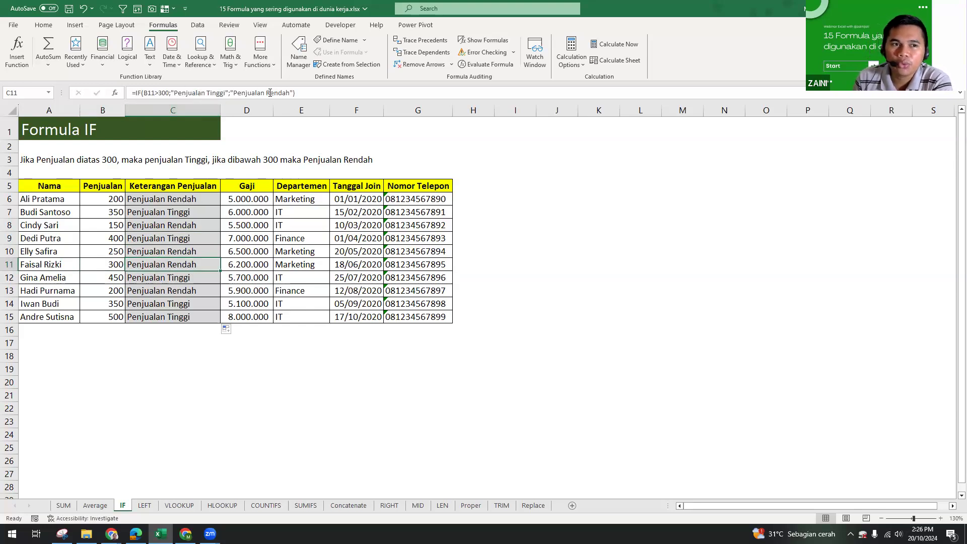
{"action": "left_click", "coordinate": [112, 265]}
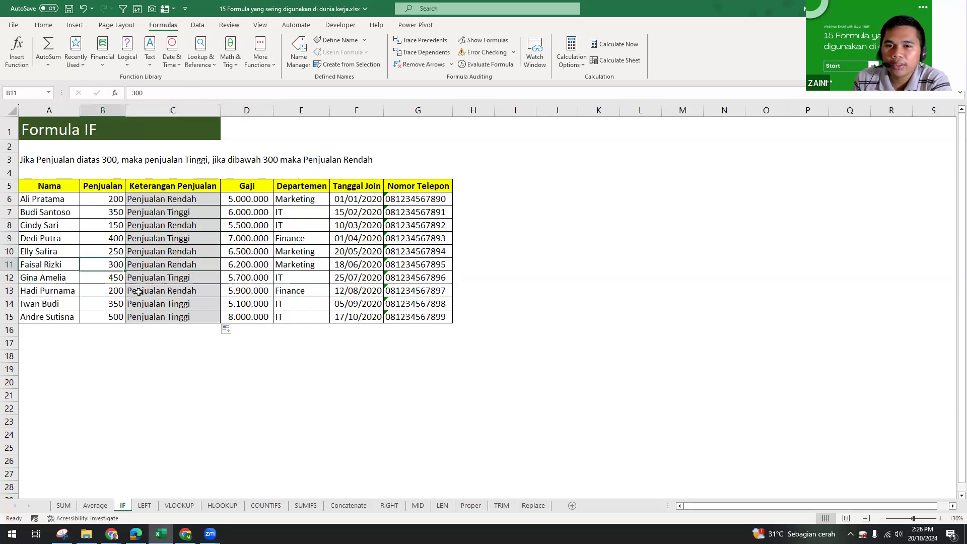
{"action": "left_click", "coordinate": [157, 265]}
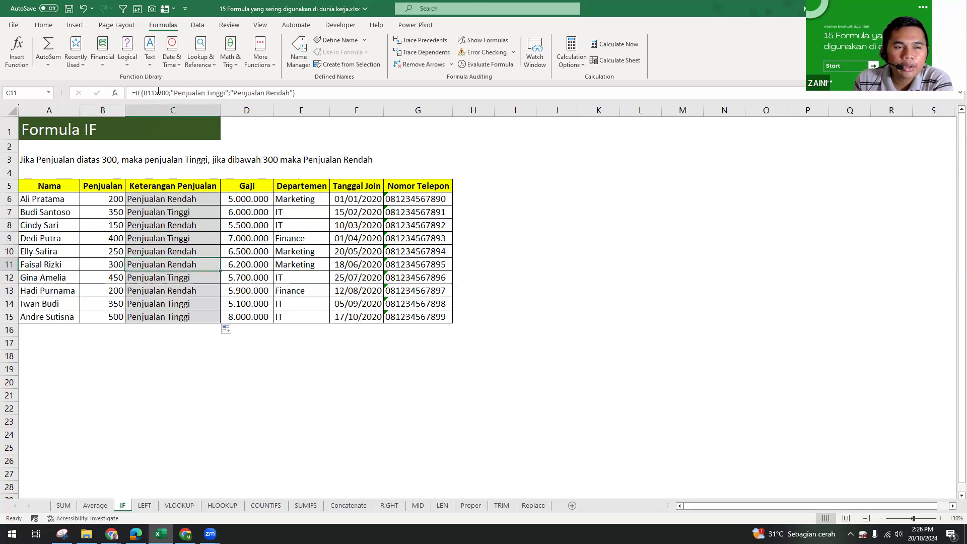
{"action": "left_click", "coordinate": [107, 263]}
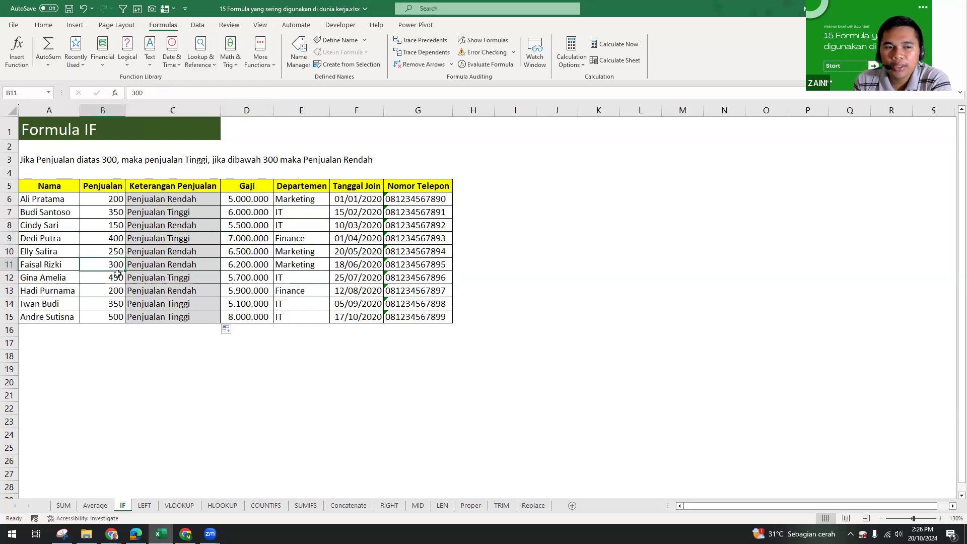
Step: Change the condition of the IF formula in C11 to B11>=300
{"action": "left_click", "coordinate": [173, 264]}
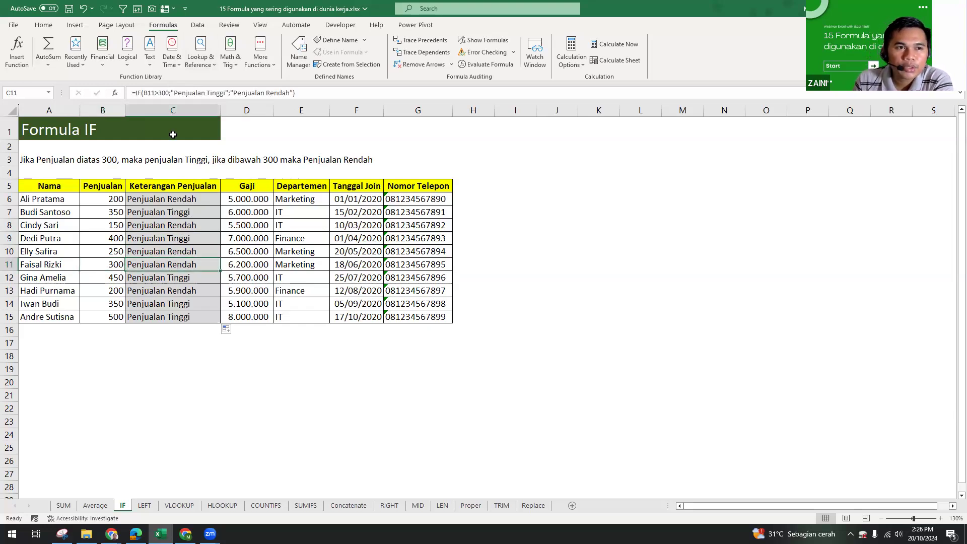
{"action": "left_click", "coordinate": [154, 90]}
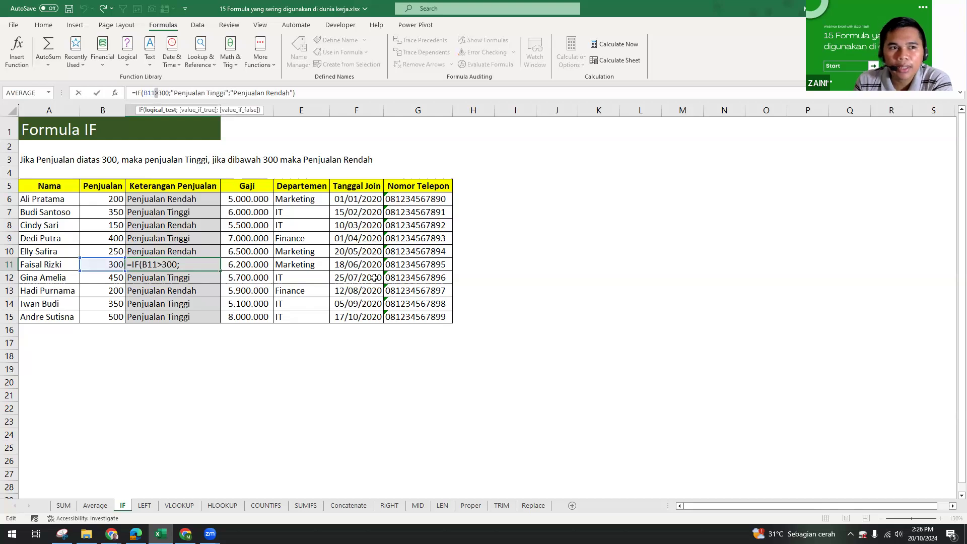
{"action": "type", "text": "="}
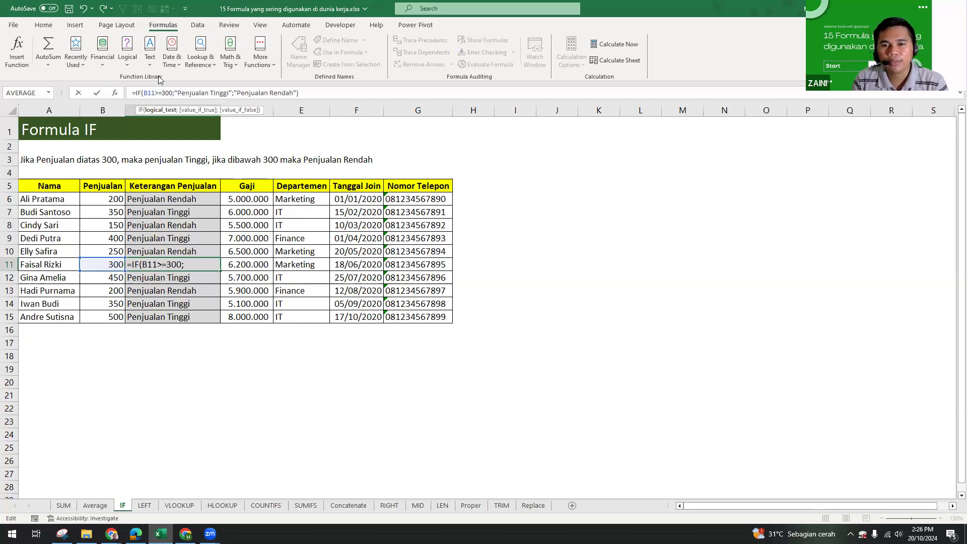
{"action": "left_click", "coordinate": [215, 93]}
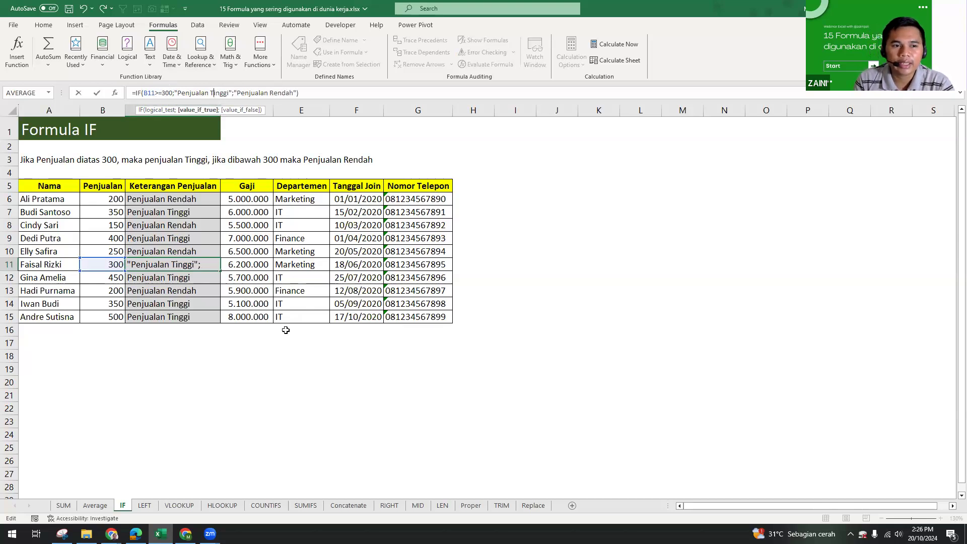
{"action": "key", "text": "Return"}
Step: Copy the C11 formula over the whole range C6:C15 and check the labels in several of its rows
{"action": "left_click", "coordinate": [180, 262]}
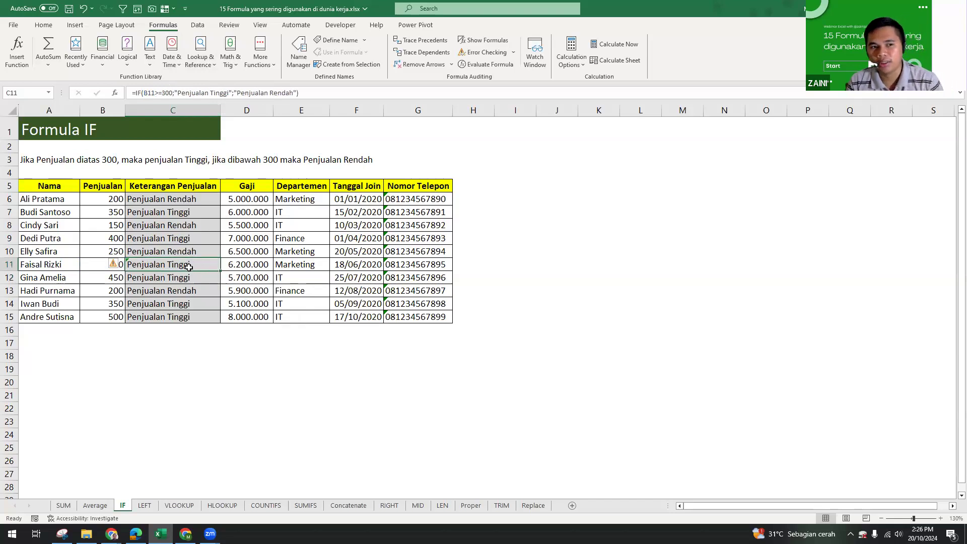
{"action": "key", "text": "ctrl+c"}
{"action": "left_click_drag", "start_coordinate": [186, 198], "coordinate": [183, 316]}
{"action": "key", "text": "ctrl+v"}
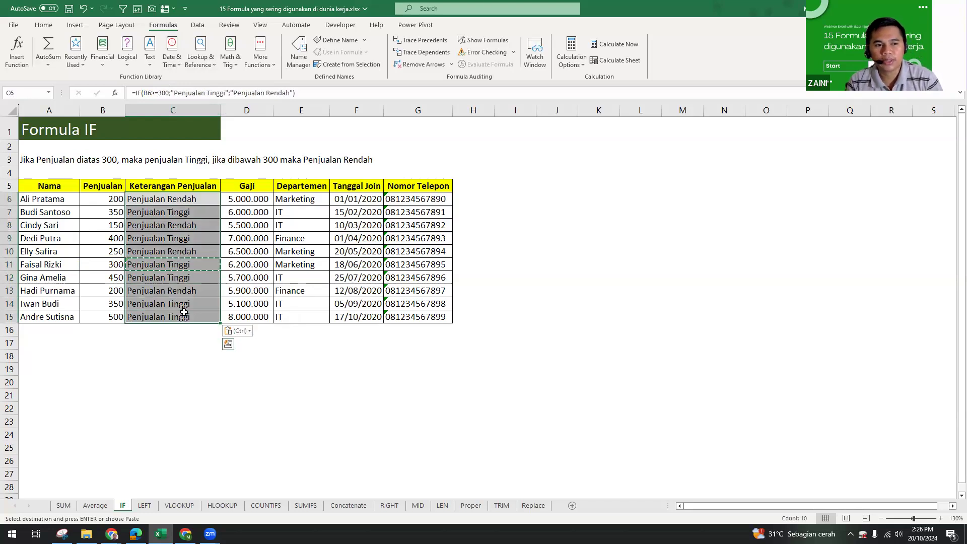
{"action": "left_click", "coordinate": [179, 264]}
{"action": "left_click", "coordinate": [188, 225]}
{"action": "key", "text": "Escape"}
{"action": "left_click", "coordinate": [174, 239]}
{"action": "left_click", "coordinate": [177, 279]}
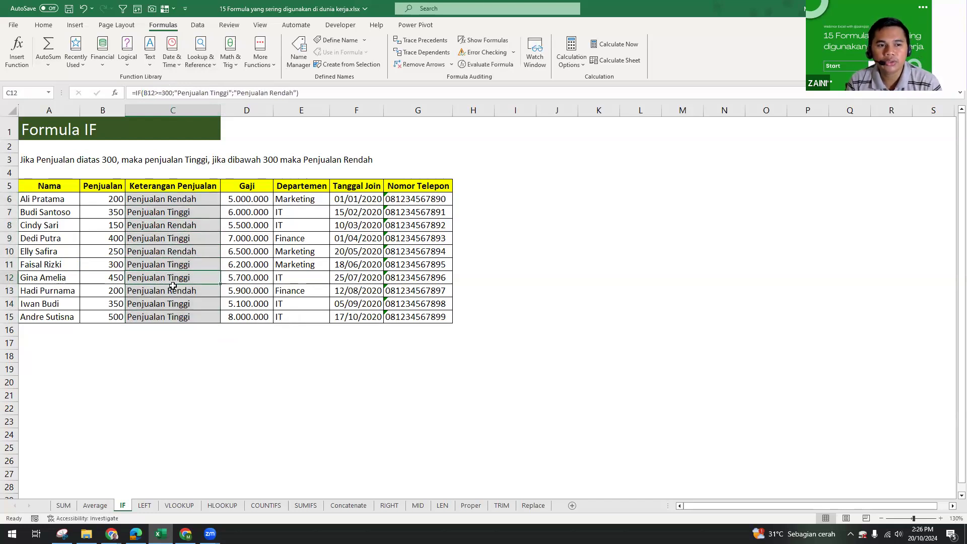
Step: Review the IF results in the Keterangan Penjualan cells C6:C15, inspecting the formula in several rows
{"action": "left_click", "coordinate": [168, 200]}
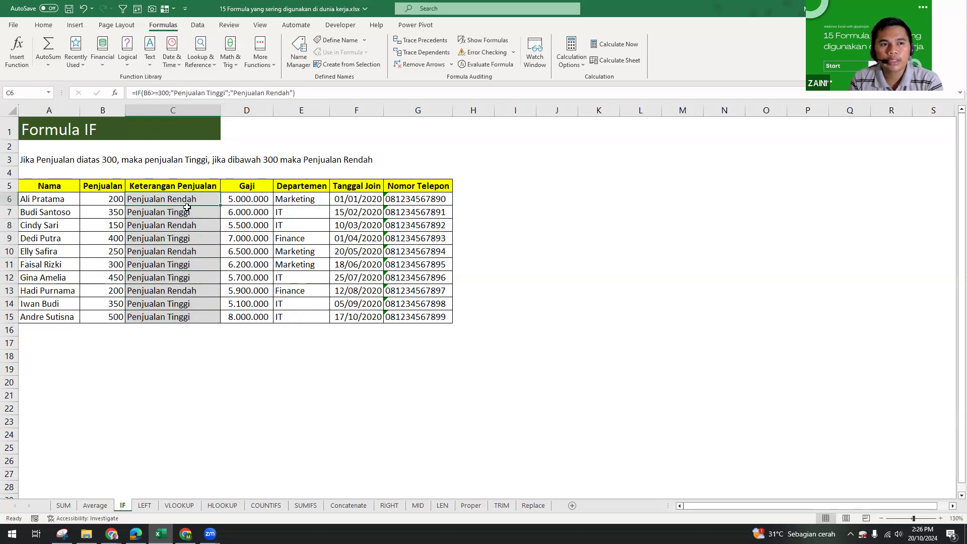
{"action": "left_click_drag", "start_coordinate": [175, 211], "coordinate": [174, 316]}
{"action": "left_click", "coordinate": [154, 264]}
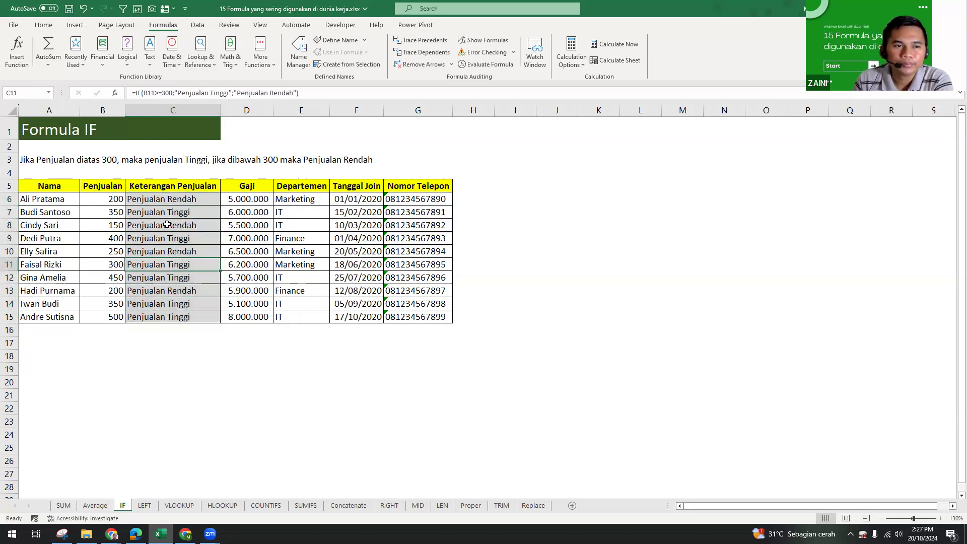
{"action": "left_click", "coordinate": [156, 198]}
{"action": "left_click", "coordinate": [166, 211]}
{"action": "left_click", "coordinate": [168, 237]}
{"action": "left_click", "coordinate": [173, 255]}
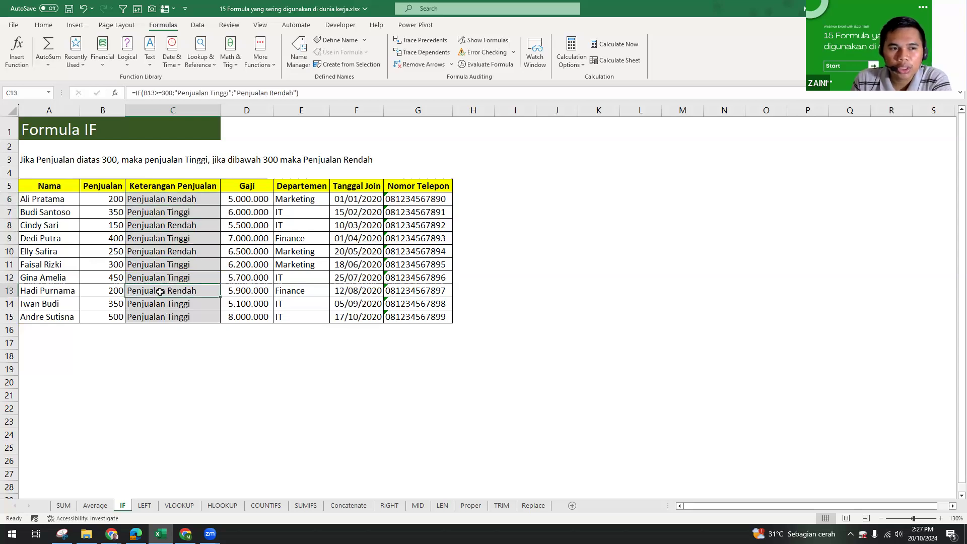
Step: Compare the Penjualan values in column B with the high and low labels beside them in column C
{"action": "left_click", "coordinate": [110, 199]}
{"action": "left_click_drag", "start_coordinate": [111, 262], "coordinate": [125, 317]}
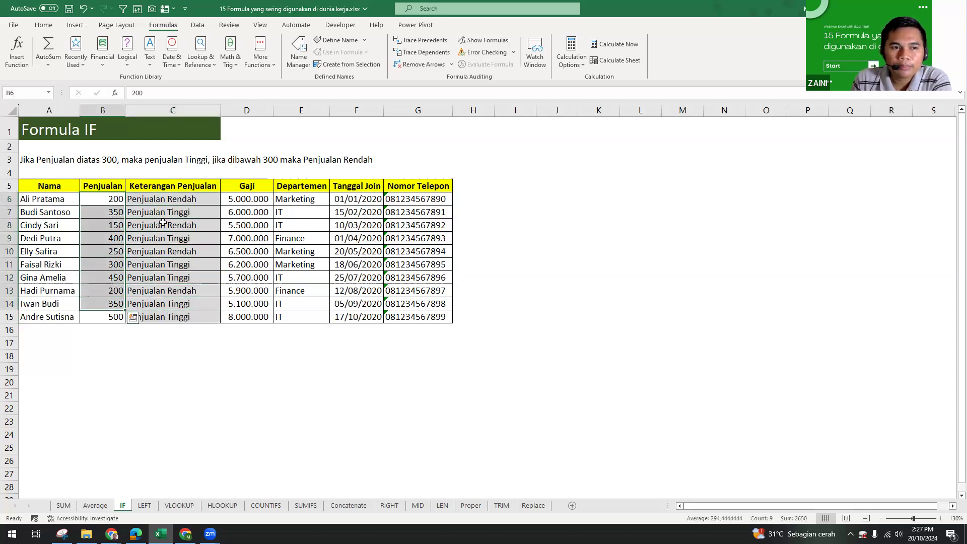
{"action": "left_click_drag", "start_coordinate": [173, 204], "coordinate": [171, 277]}
{"action": "left_click", "coordinate": [118, 198]}
{"action": "left_click", "coordinate": [111, 264]}
{"action": "left_click_drag", "start_coordinate": [76, 330], "coordinate": [88, 329]}
{"action": "left_click", "coordinate": [159, 227]}
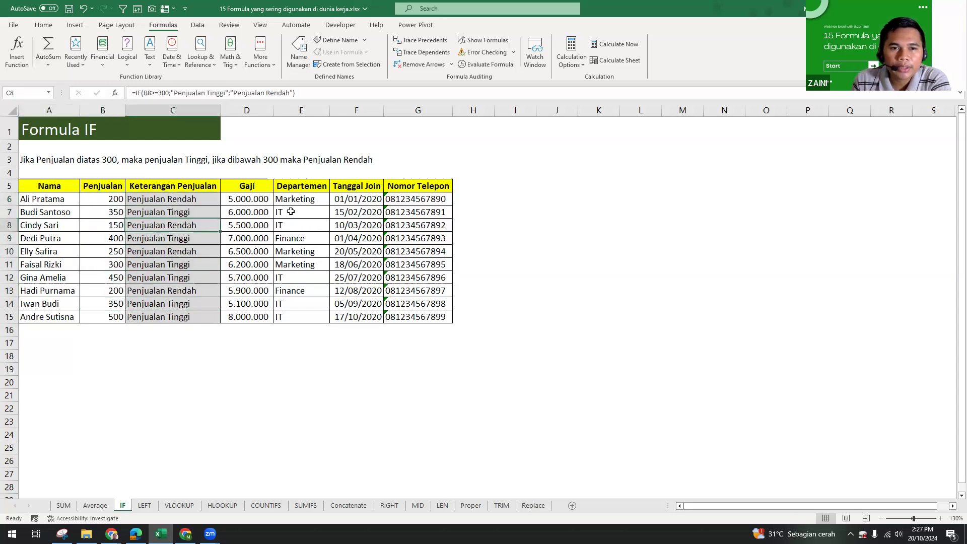
{"action": "left_click", "coordinate": [467, 196]}
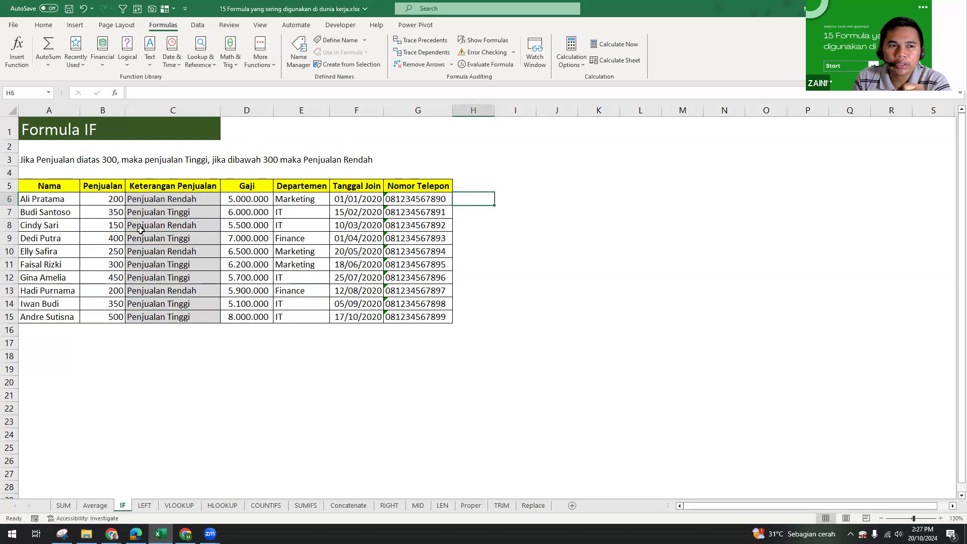
{"action": "left_click_drag", "start_coordinate": [160, 199], "coordinate": [166, 303]}
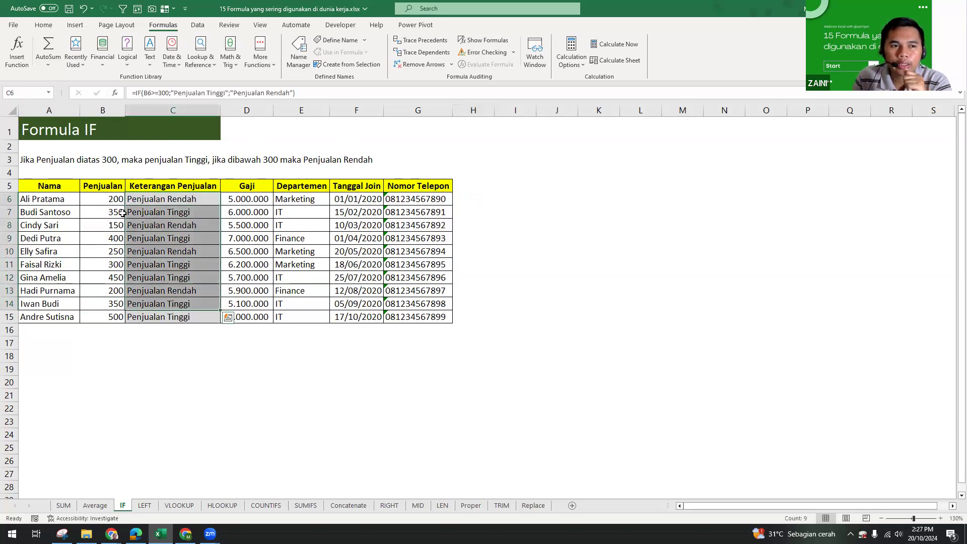
{"action": "left_click", "coordinate": [105, 303]}
{"action": "left_click_drag", "start_coordinate": [161, 237], "coordinate": [161, 250]}
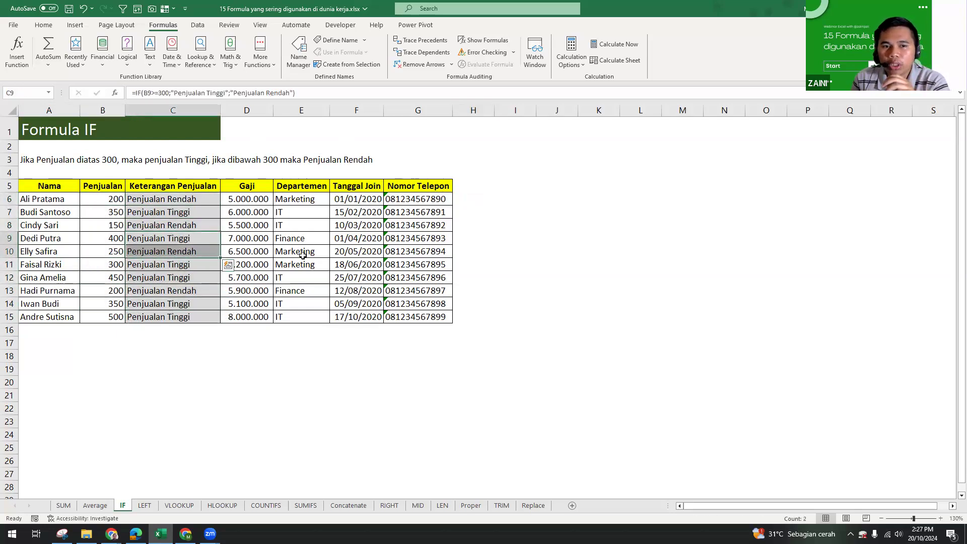
Step: Enter the formula =IF(E6="IT";"IT";"Non IT") in H6 to classify the employee's Departemen
{"action": "left_click", "coordinate": [528, 251]}
{"action": "left_click", "coordinate": [464, 203]}
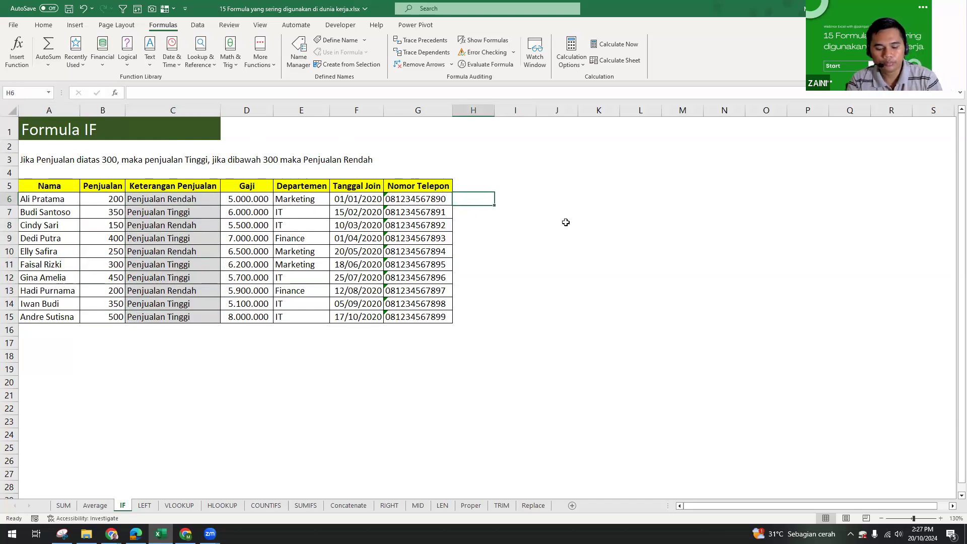
{"action": "type", "text": "=IF("}
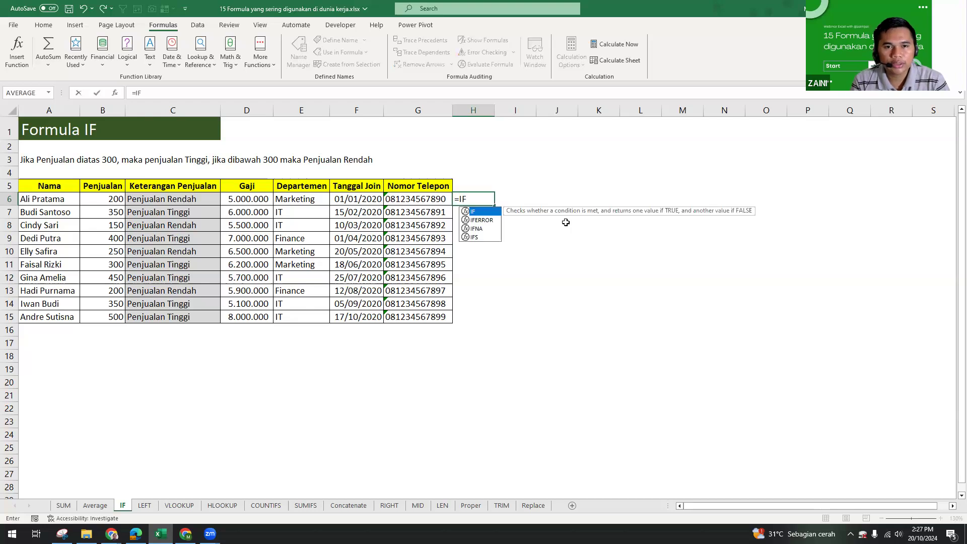
{"action": "left_click", "coordinate": [300, 199]}
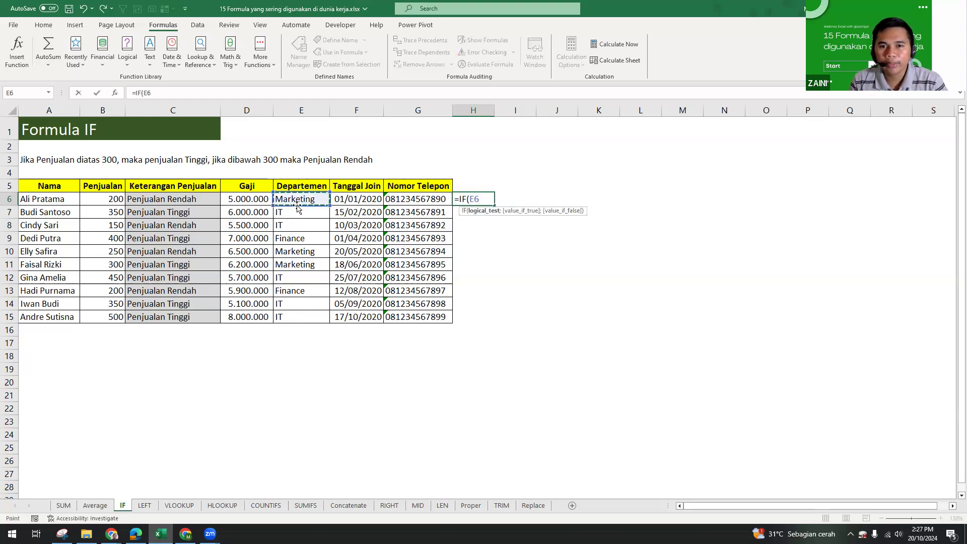
{"action": "type", "text": "=\"IT"}
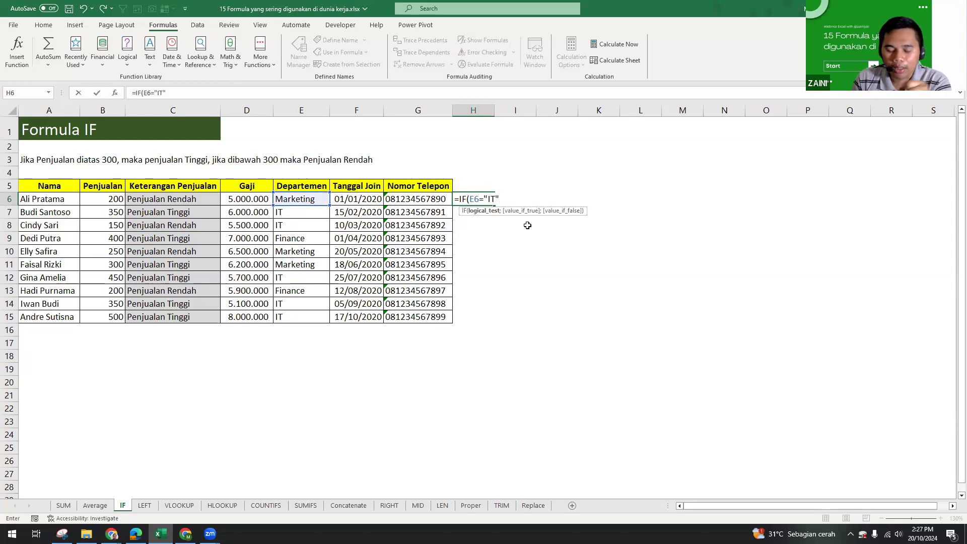
{"action": "type", "text": ";"}
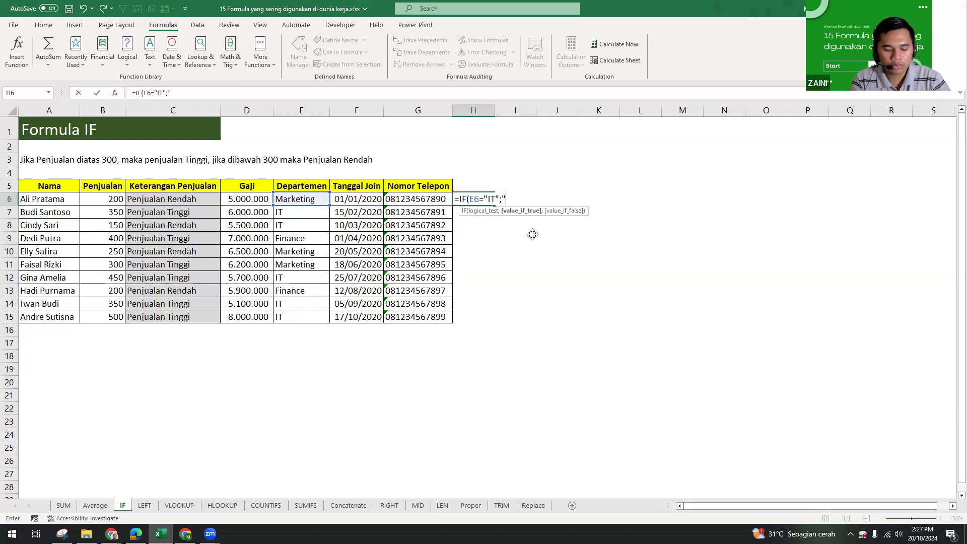
{"action": "type", "text": ";\"No"}
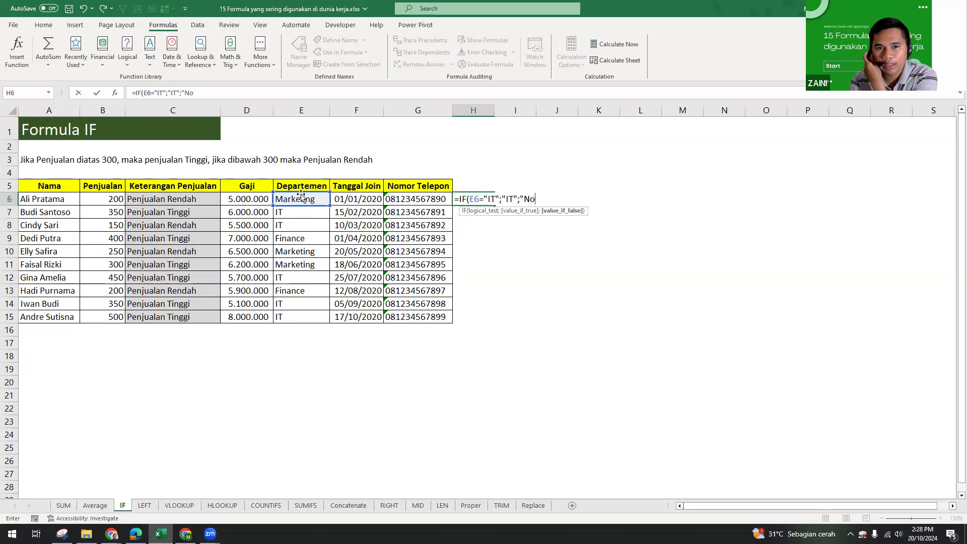
{"action": "type", "text": "n IT\")"}
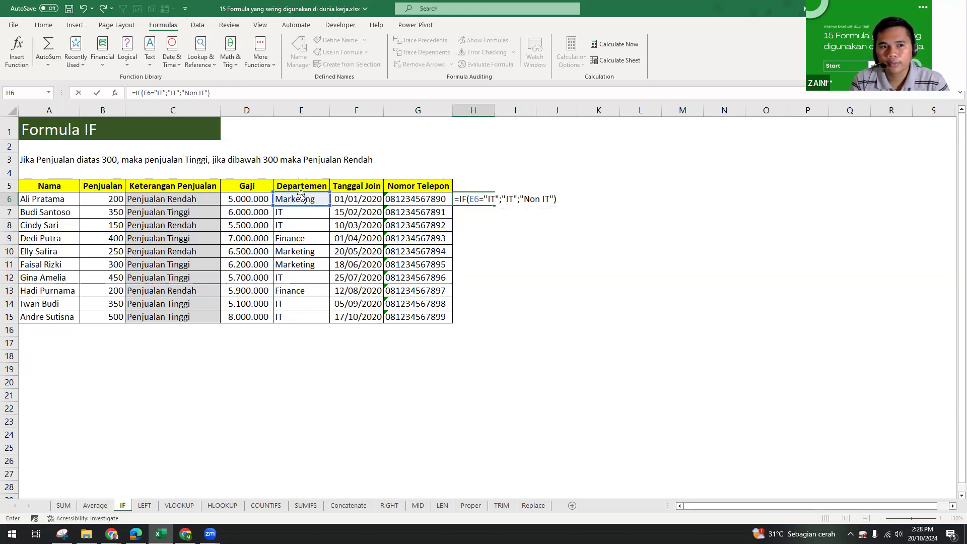
{"action": "key", "text": "ctrl+Return"}
Step: Copy the H6 formula over the range H6:H15
{"action": "key", "text": "ctrl+c"}
{"action": "left_click", "coordinate": [467, 318], "text": "shift"}
{"action": "key", "text": "ctrl+v"}
{"action": "key", "text": "Escape"}
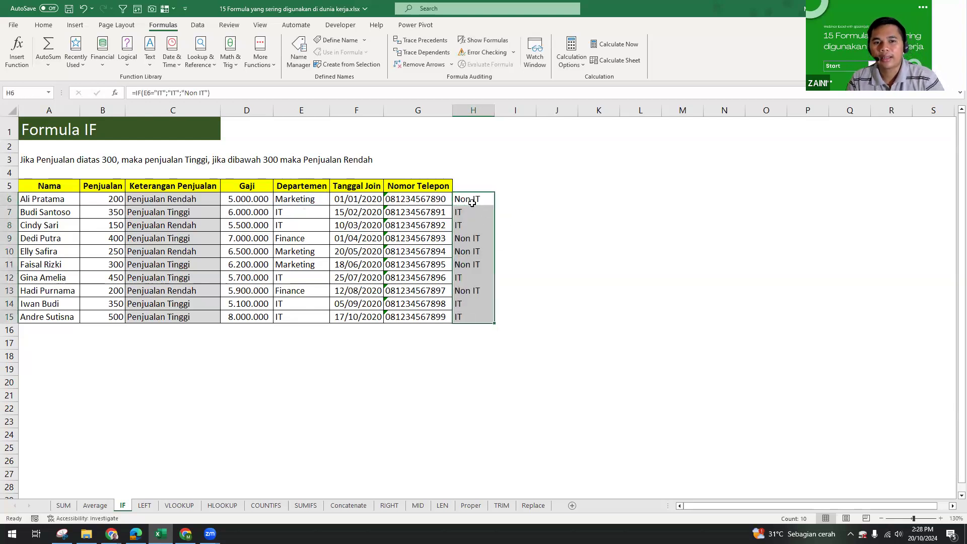
Step: Compare the IF results in H6:H15 with the Departemen values in column E and the other data in their rows
{"action": "left_click", "coordinate": [486, 199]}
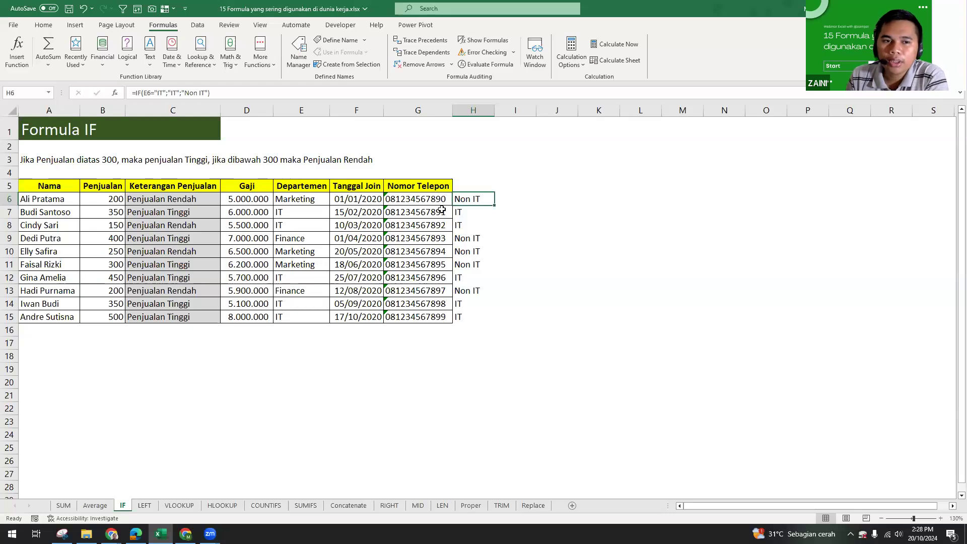
{"action": "left_click_drag", "start_coordinate": [305, 200], "coordinate": [310, 277]}
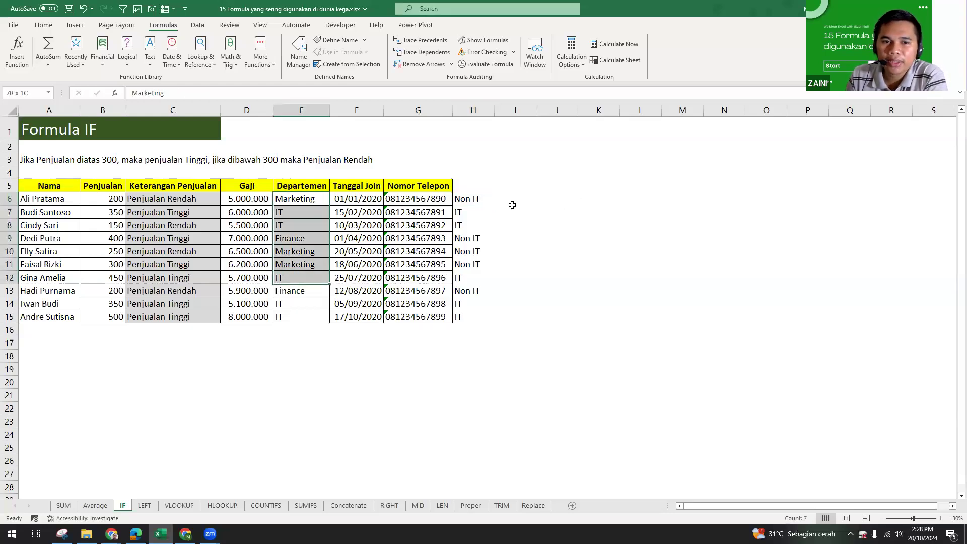
{"action": "left_click", "coordinate": [467, 202]}
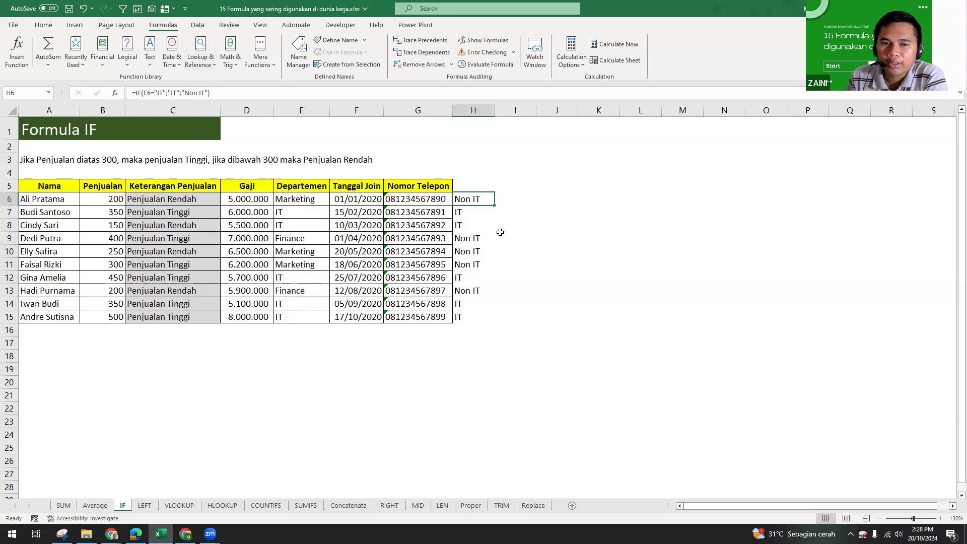
{"action": "left_click_drag", "start_coordinate": [477, 198], "coordinate": [454, 321]}
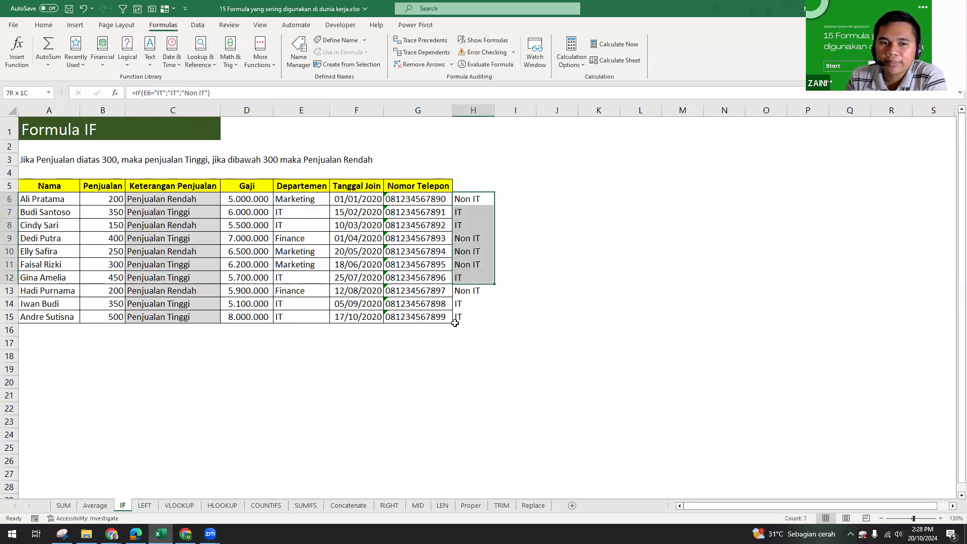
{"action": "left_click", "coordinate": [483, 214]}
{"action": "left_click", "coordinate": [497, 202]}
{"action": "left_click_drag", "start_coordinate": [479, 187], "coordinate": [459, 314]}
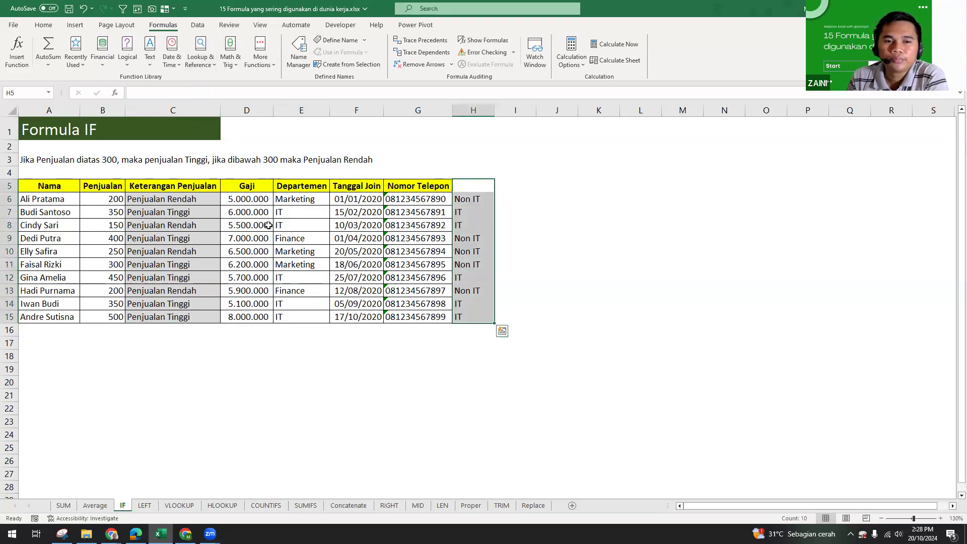
{"action": "left_click_drag", "start_coordinate": [51, 225], "coordinate": [316, 248]}
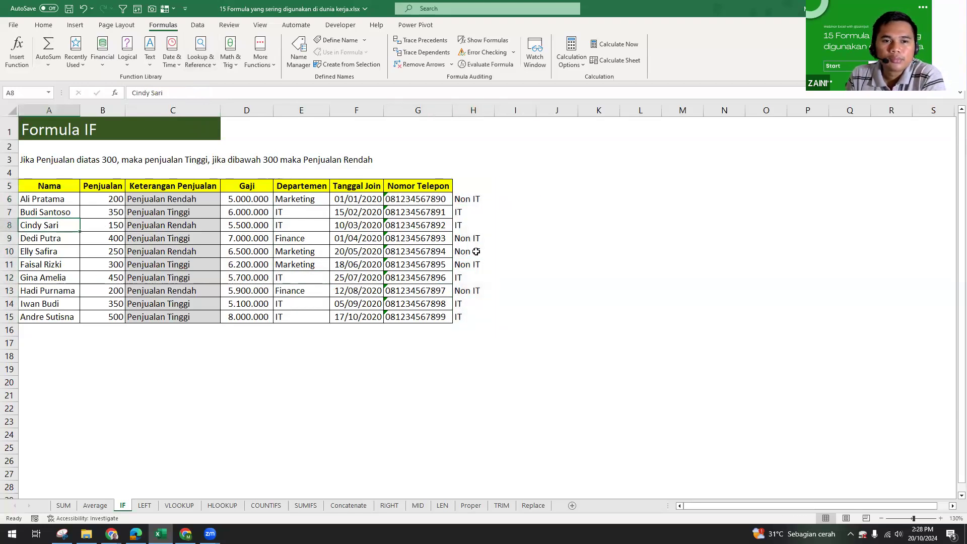
{"action": "left_click", "coordinate": [469, 213]}
{"action": "left_click_drag", "start_coordinate": [169, 215], "coordinate": [176, 203]}
{"action": "left_click", "coordinate": [470, 183]}
{"action": "left_click_drag", "start_coordinate": [460, 204], "coordinate": [473, 369]}
{"action": "left_click", "coordinate": [522, 237]}
{"action": "left_click", "coordinate": [475, 228]}
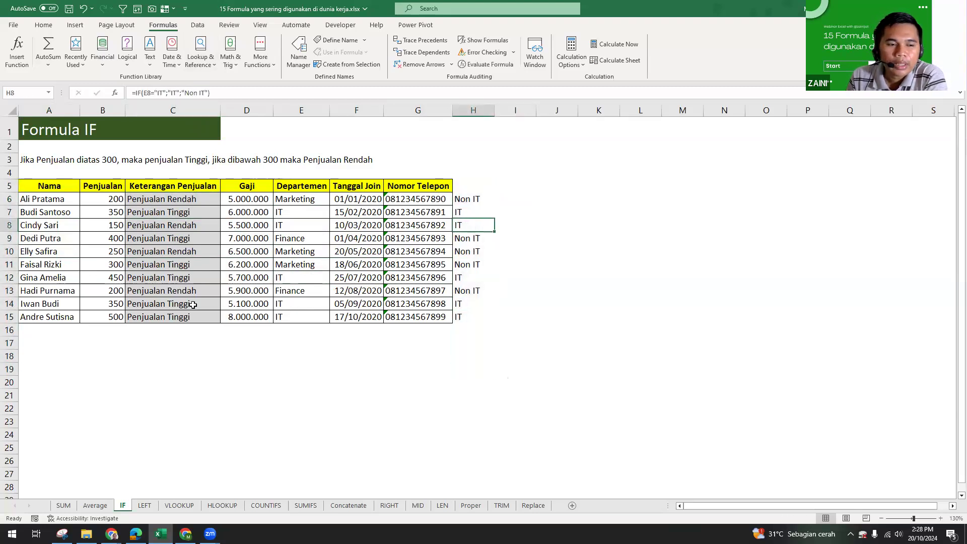
Step: Switch to the LEFT sheet and look over its employee table and the empty Kode Departemen column
{"action": "left_click", "coordinate": [146, 505]}
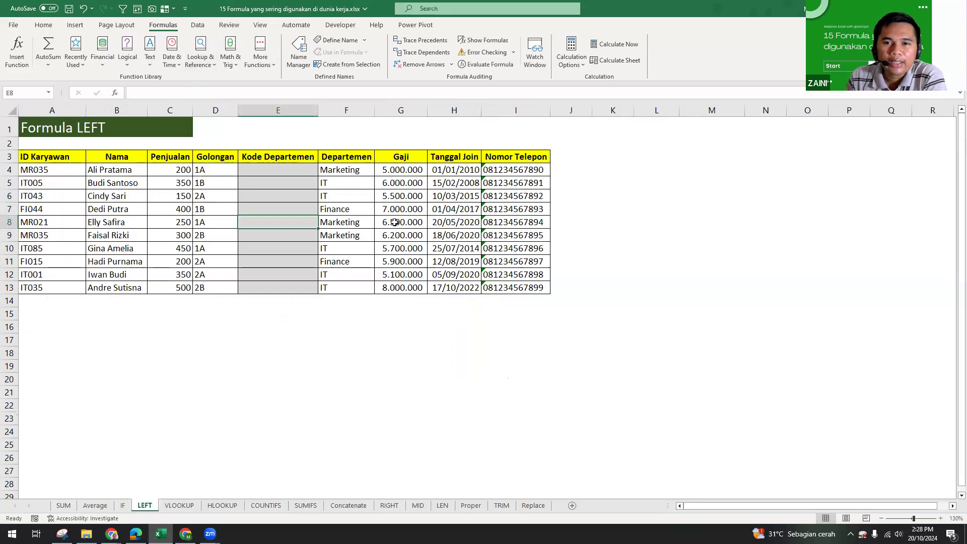
{"action": "left_click", "coordinate": [415, 314]}
{"action": "left_click", "coordinate": [323, 182]}
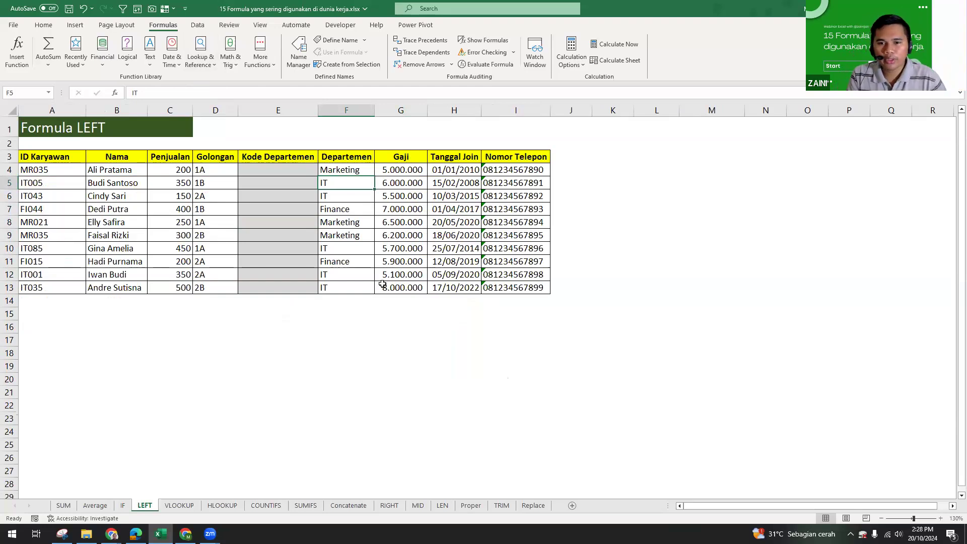
{"action": "left_click", "coordinate": [207, 209]}
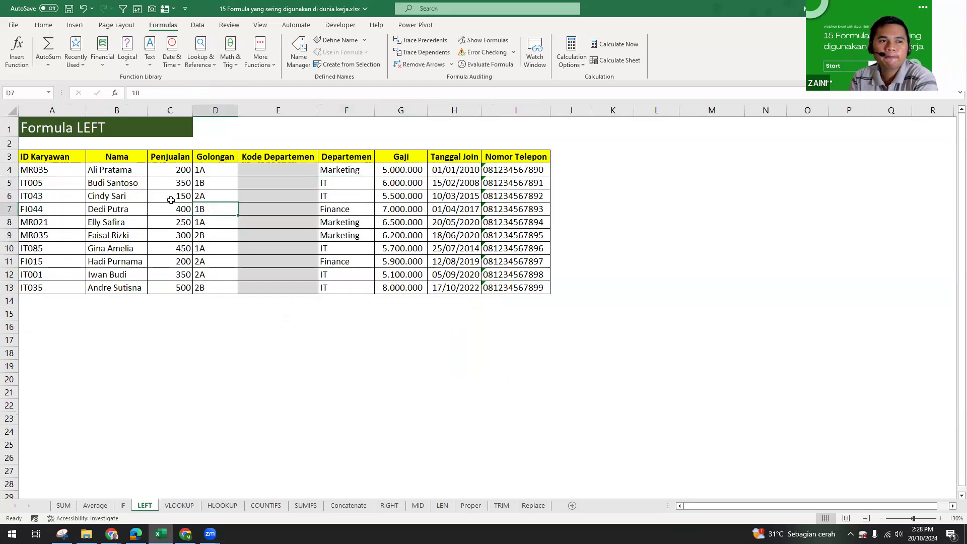
{"action": "left_click", "coordinate": [122, 183]}
{"action": "left_click", "coordinate": [291, 182]}
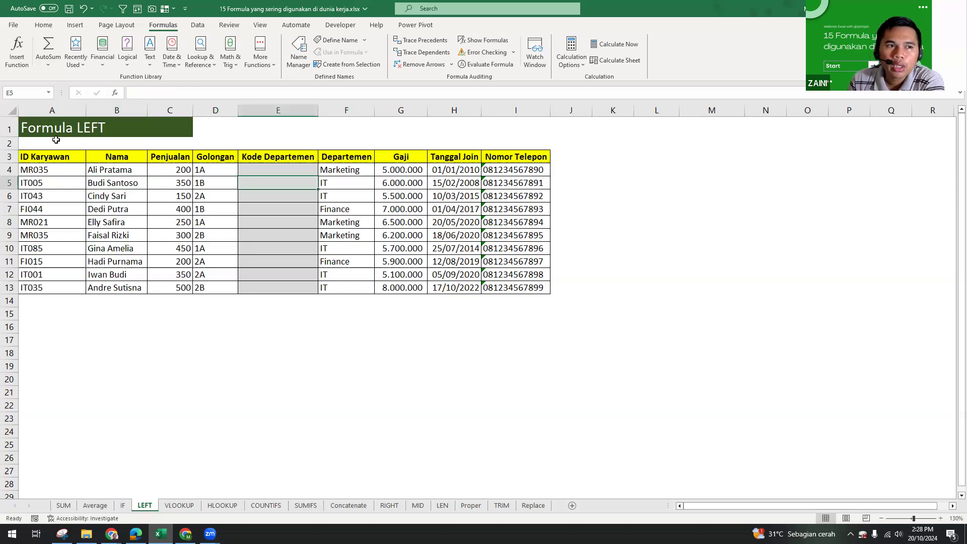
{"action": "left_click", "coordinate": [51, 132]}
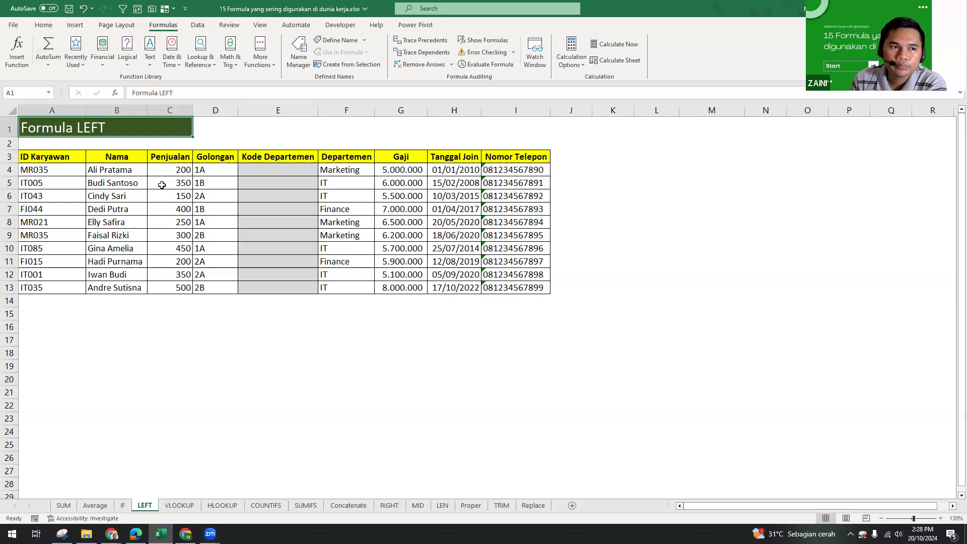
{"action": "left_click", "coordinate": [249, 182]}
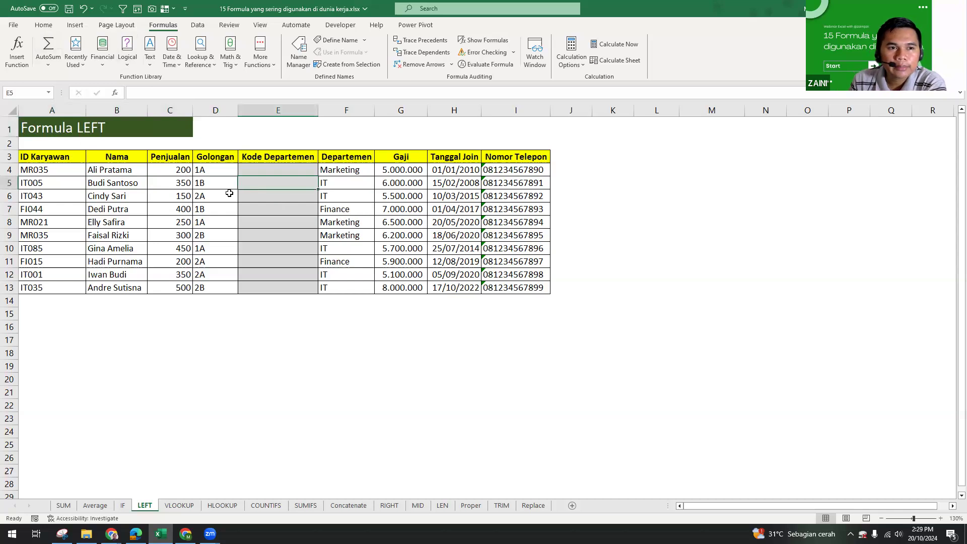
{"action": "left_click", "coordinate": [264, 169]}
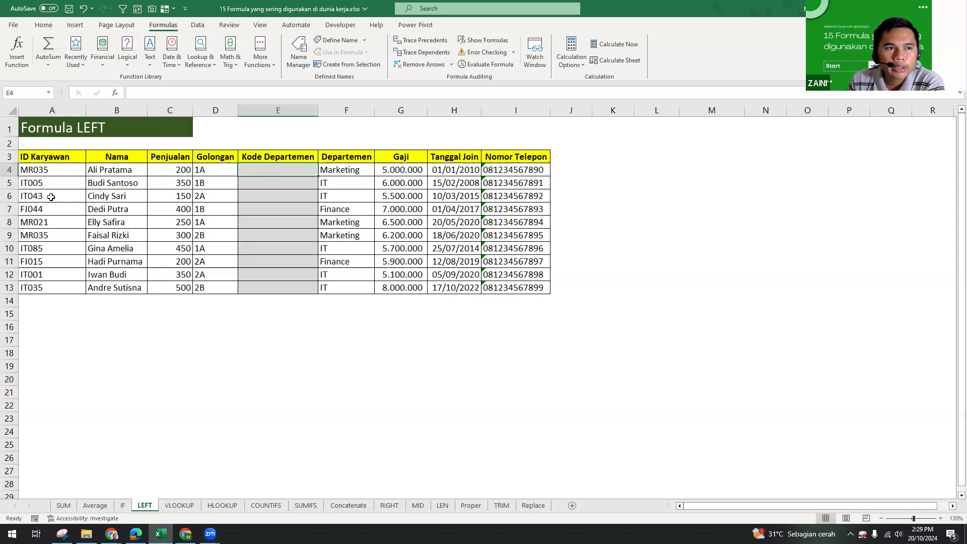
Step: Examine the leading letters of the ID Karyawan codes in column A as the source for Kode Departemen, ending at E4
{"action": "left_click_drag", "start_coordinate": [51, 160], "coordinate": [48, 234]}
{"action": "left_click", "coordinate": [304, 167]}
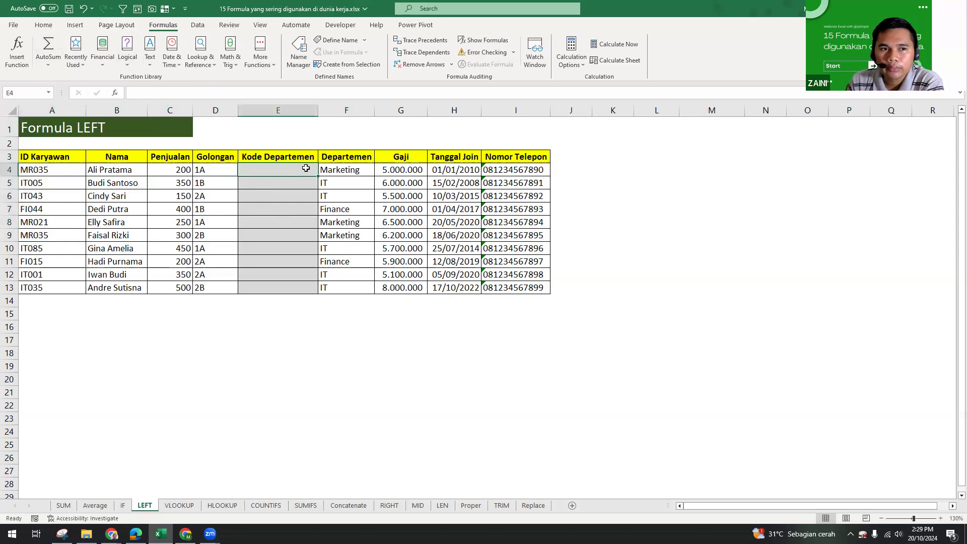
{"action": "left_click", "coordinate": [38, 169]}
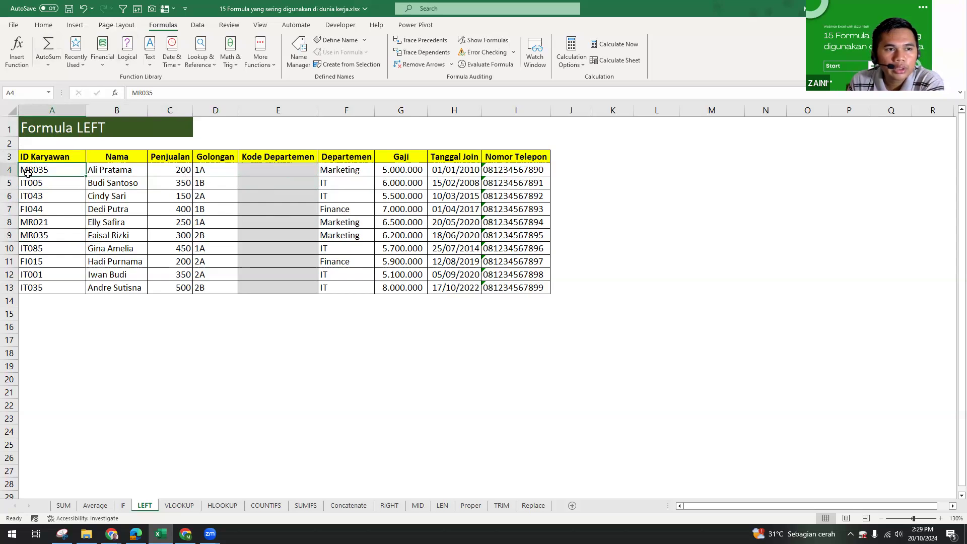
{"action": "left_click", "coordinate": [29, 182]}
{"action": "left_click", "coordinate": [35, 198]}
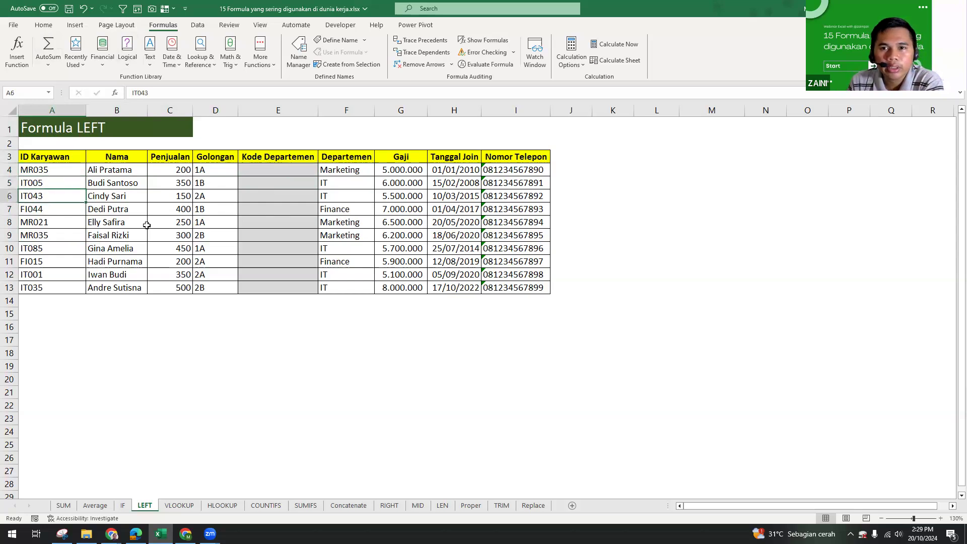
{"action": "left_click", "coordinate": [28, 210]}
{"action": "left_click", "coordinate": [27, 223]}
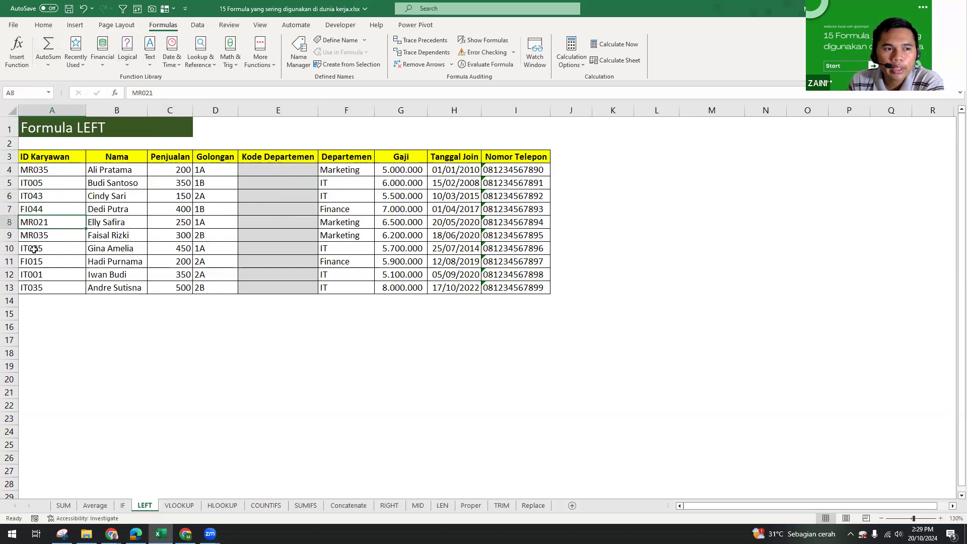
{"action": "left_click", "coordinate": [33, 249]}
{"action": "left_click", "coordinate": [62, 287]}
{"action": "left_click", "coordinate": [49, 220]}
{"action": "left_click", "coordinate": [284, 169]}
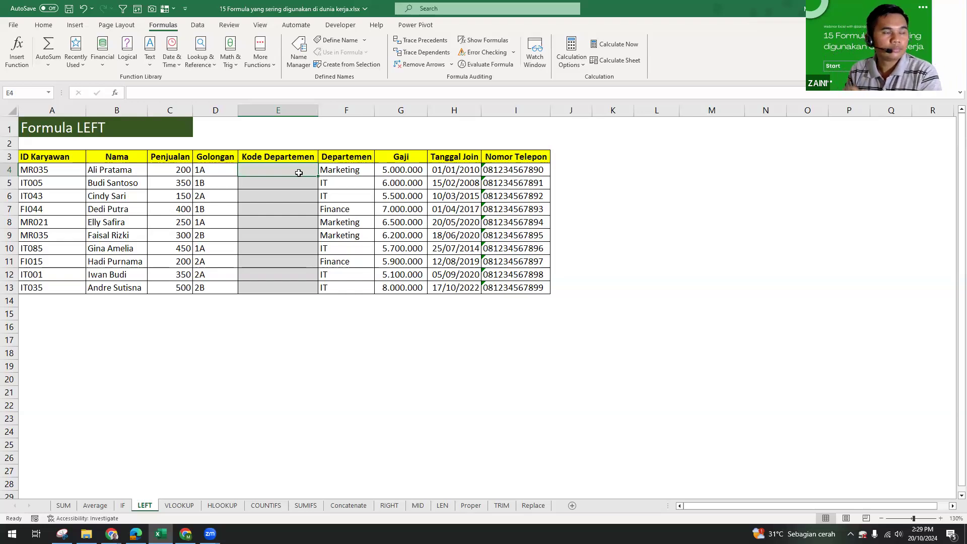
Step: Review the empty Kode Departemen cells and the individual employee IDs in A4:A13 of the LEFT sheet
{"action": "left_click", "coordinate": [276, 185]}
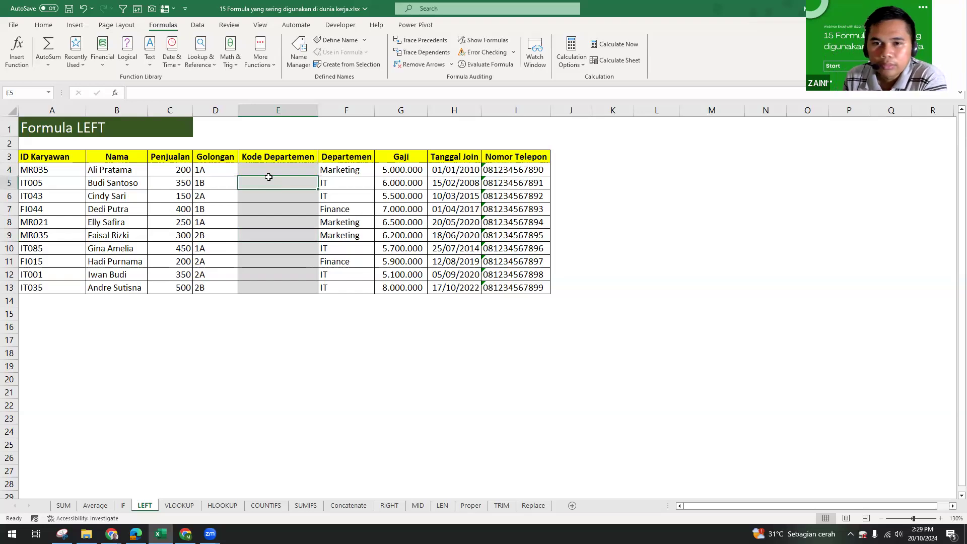
{"action": "left_click", "coordinate": [274, 169]}
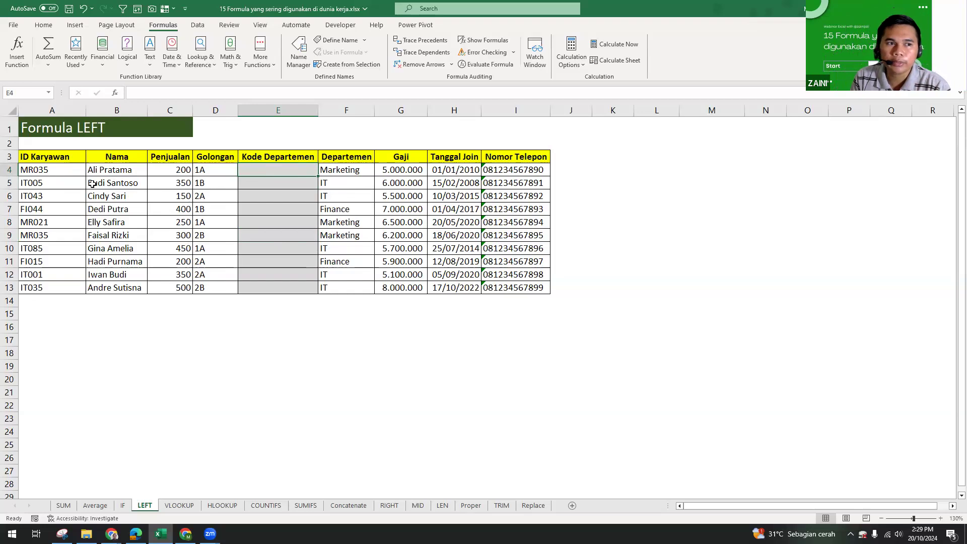
{"action": "left_click_drag", "start_coordinate": [44, 170], "coordinate": [39, 290]}
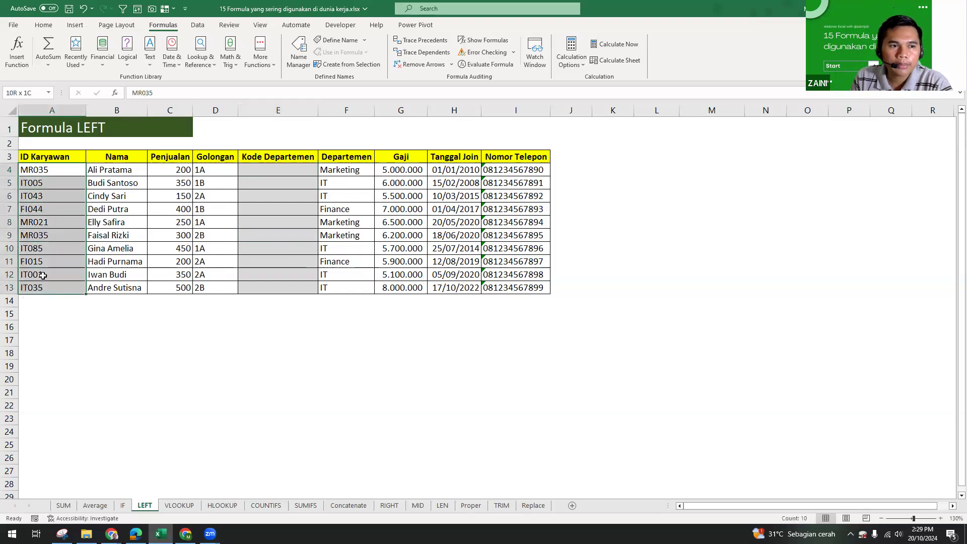
{"action": "left_click", "coordinate": [31, 182]}
{"action": "left_click", "coordinate": [42, 210]}
{"action": "left_click", "coordinate": [35, 225]}
{"action": "left_click", "coordinate": [38, 260]}
{"action": "left_click", "coordinate": [34, 291]}
{"action": "left_click", "coordinate": [39, 182]}
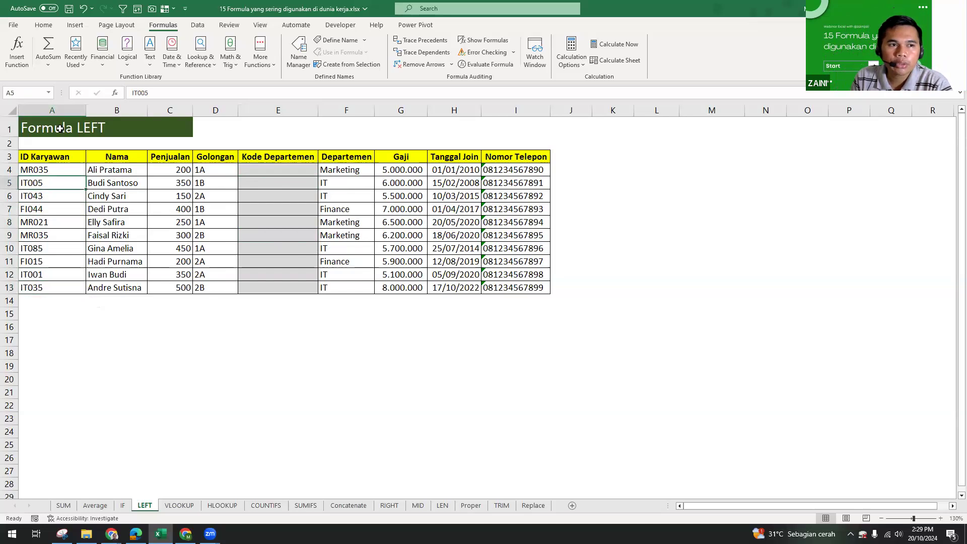
{"action": "left_click", "coordinate": [60, 128]}
Step: Enter =LEFT(A4;2) in E4 to extract the department code and copy the formula down to E13
{"action": "left_click", "coordinate": [302, 173]}
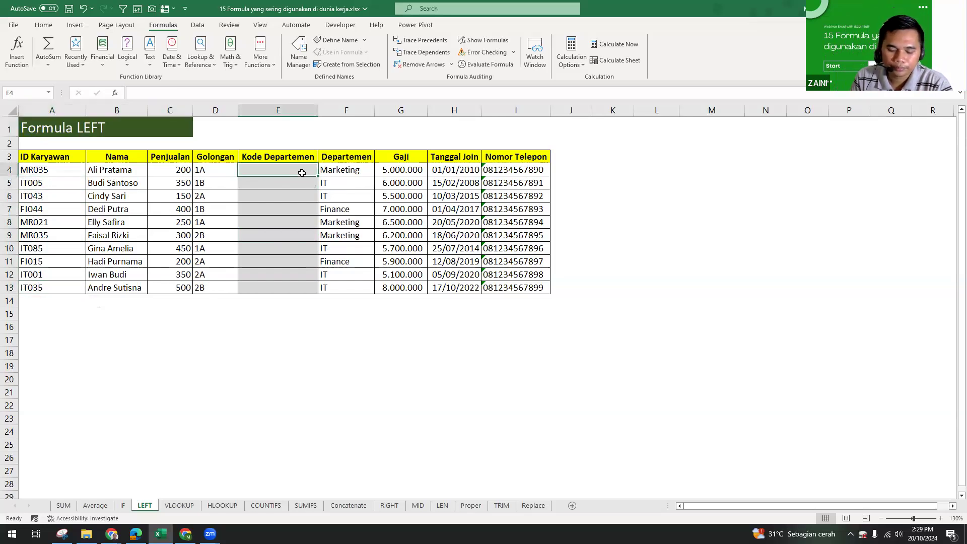
{"action": "type", "text": "=LEFT("}
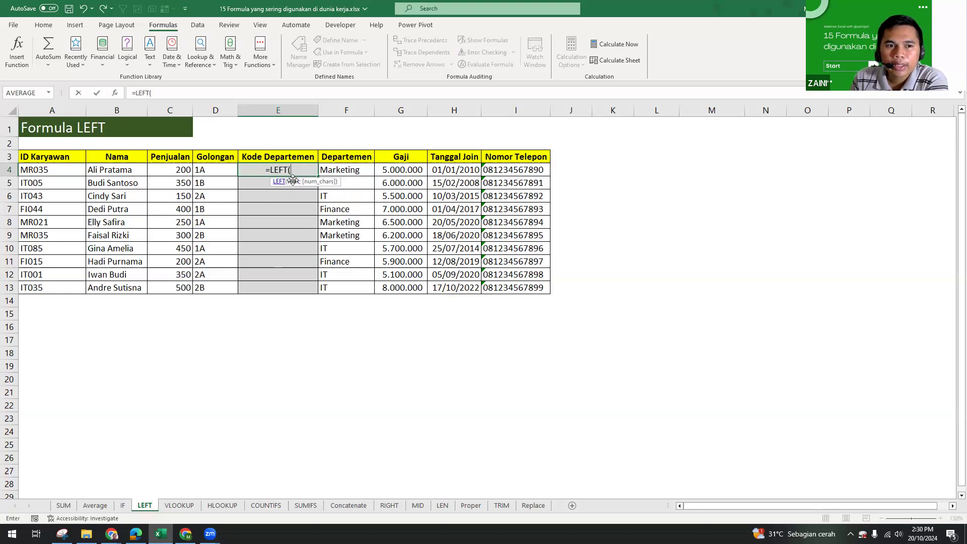
{"action": "left_click", "coordinate": [55, 171]}
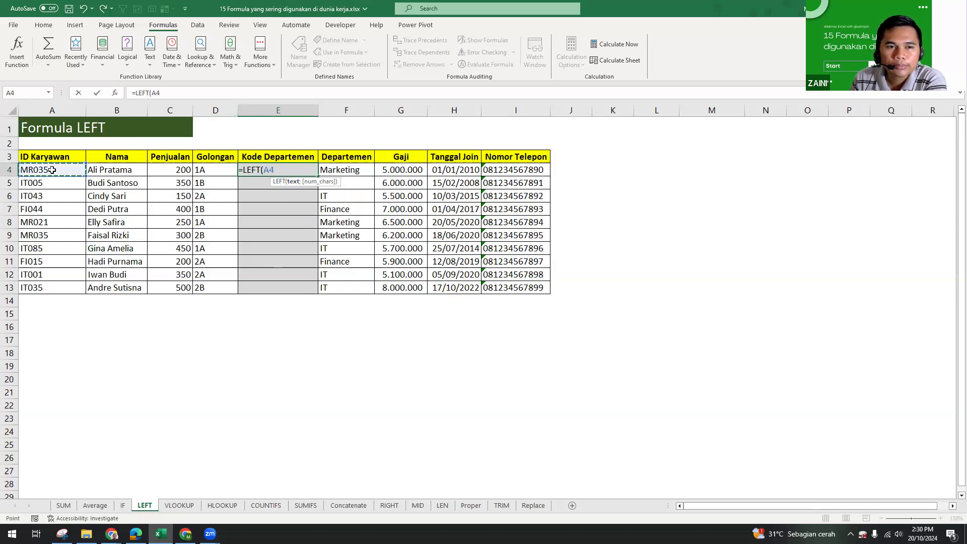
{"action": "type", "text": ";2"}
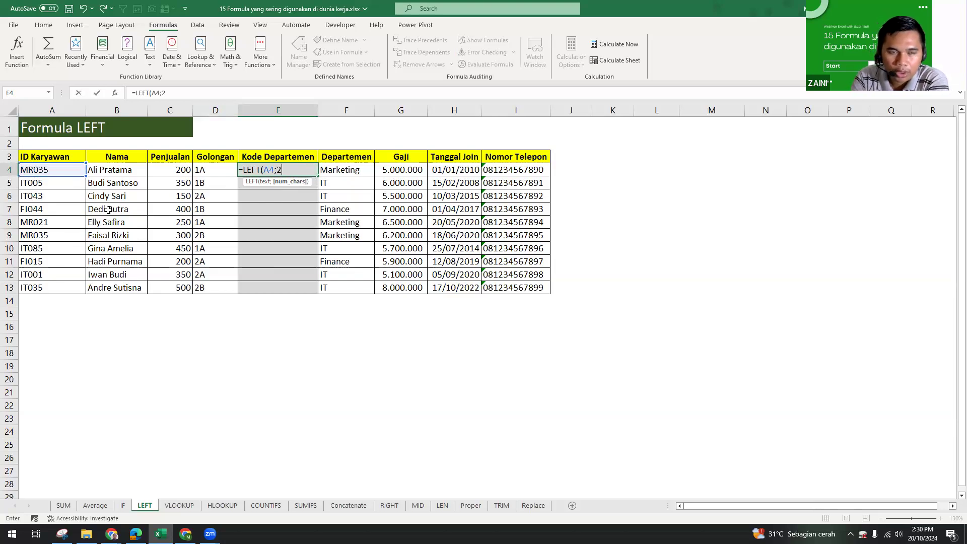
{"action": "type", "text": ")"}
{"action": "key", "text": "Return"}
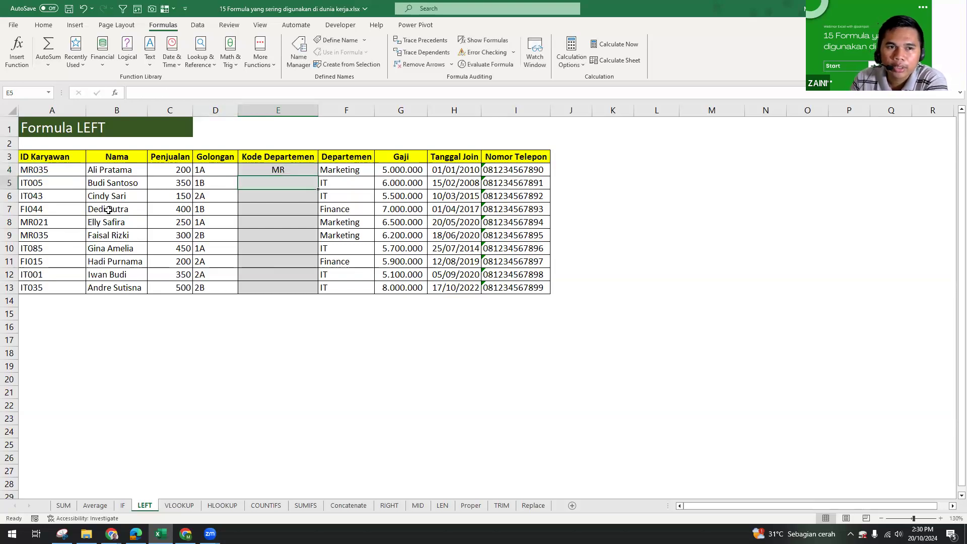
{"action": "left_click", "coordinate": [299, 170]}
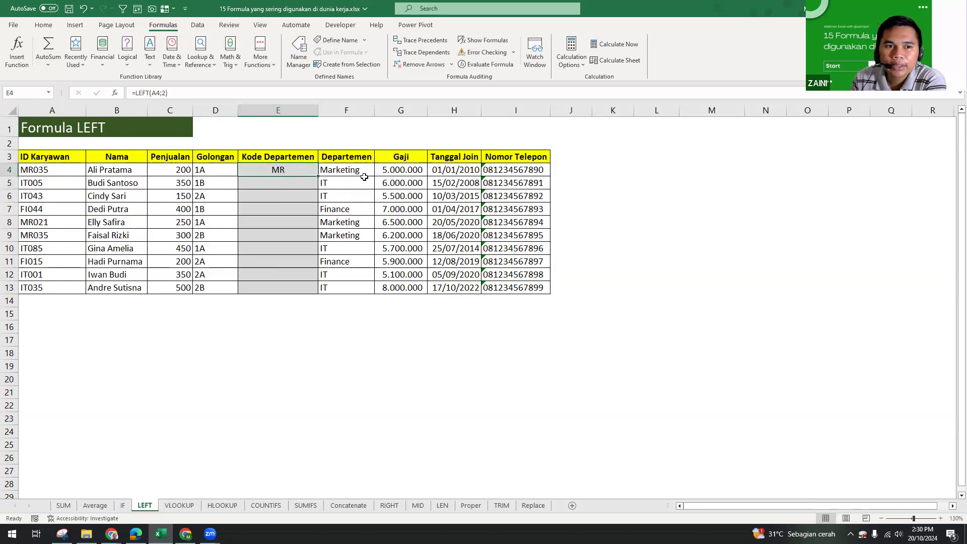
{"action": "left_click_drag", "start_coordinate": [318, 176], "coordinate": [302, 291]}
Step: Check the extracted department codes and their LEFT formulas in several cells of E4:E13
{"action": "left_click", "coordinate": [289, 170]}
{"action": "left_click", "coordinate": [275, 272]}
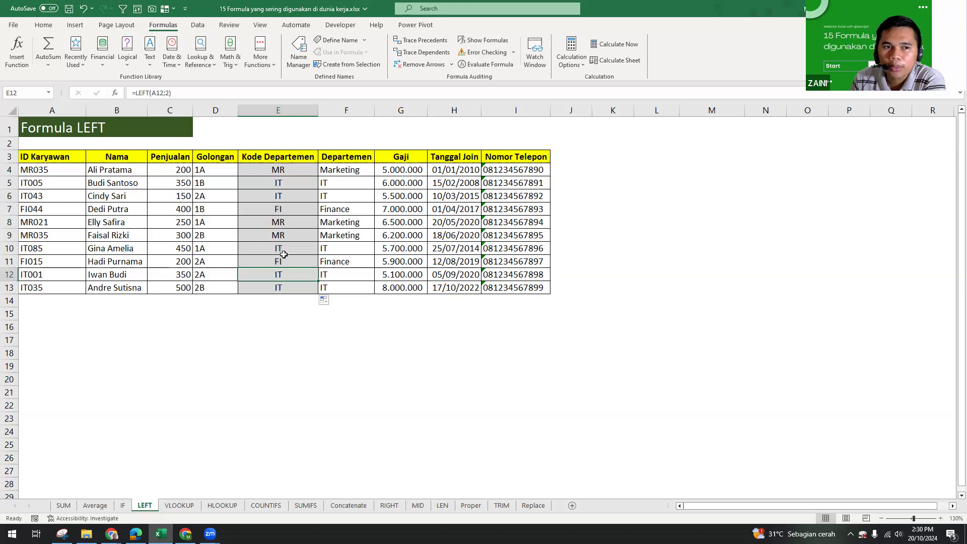
{"action": "left_click", "coordinate": [291, 180]}
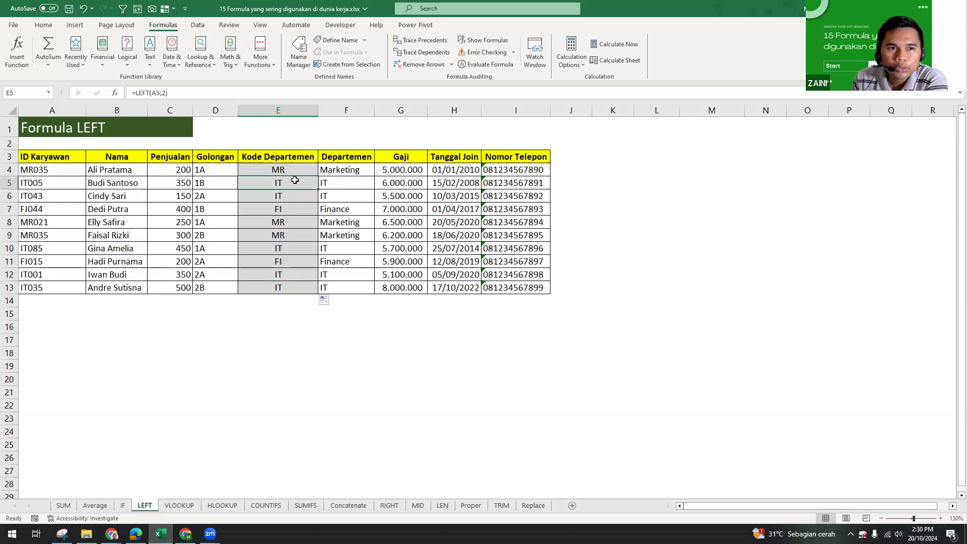
{"action": "left_click_drag", "start_coordinate": [296, 169], "coordinate": [280, 290]}
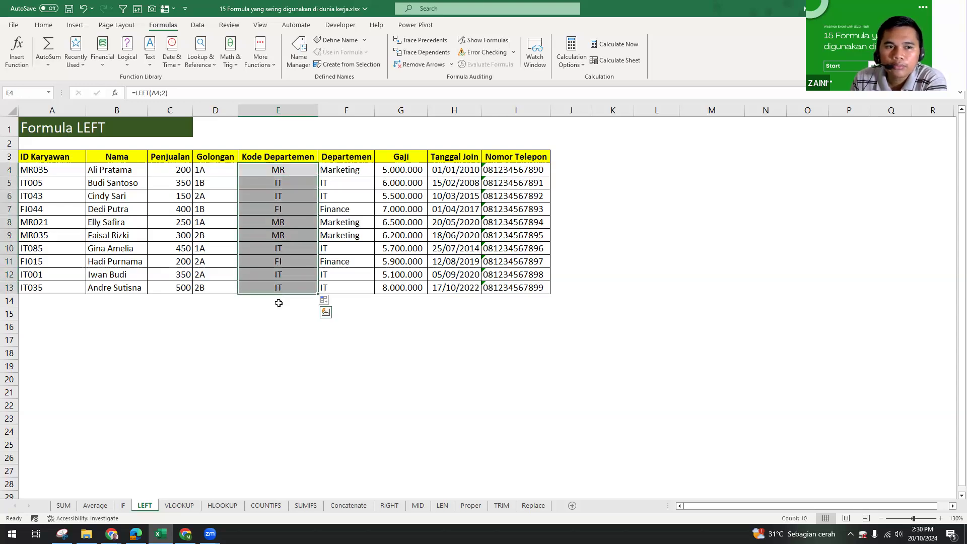
{"action": "left_click", "coordinate": [277, 210]}
{"action": "left_click", "coordinate": [41, 130]}
{"action": "mouse_move", "coordinate": [301, 171]}
{"action": "left_mouse_down"}
{"action": "mouse_move", "coordinate": [281, 287]}
{"action": "mouse_move", "coordinate": [303, 174]}
{"action": "left_mouse_up"}
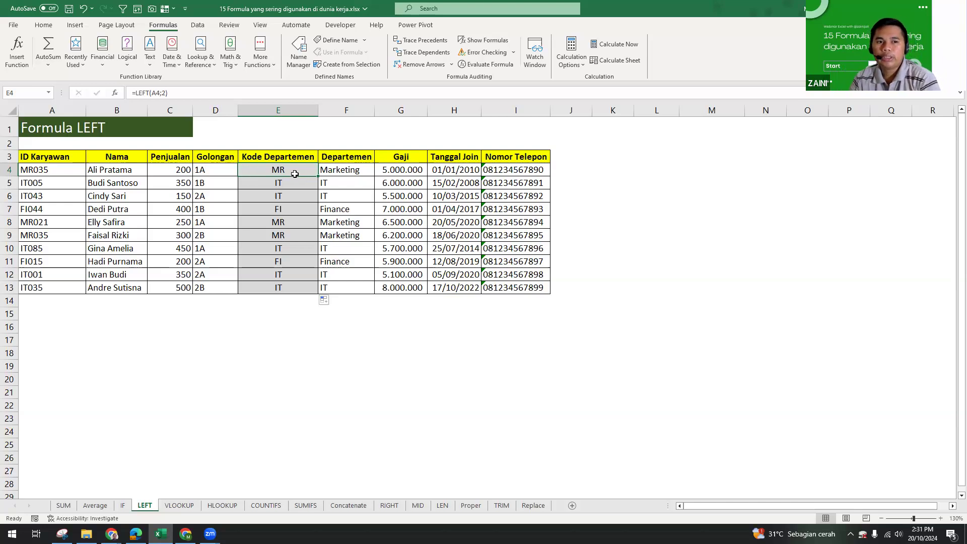
{"action": "left_click_drag", "start_coordinate": [282, 168], "coordinate": [282, 261]}
{"action": "left_click", "coordinate": [286, 291]}
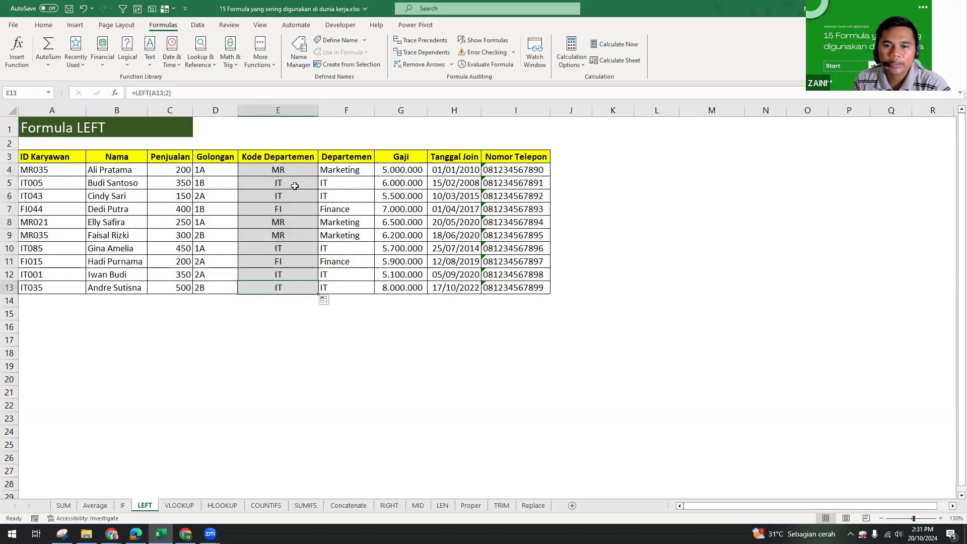
{"action": "left_click_drag", "start_coordinate": [292, 187], "coordinate": [285, 274]}
{"action": "left_click", "coordinate": [276, 220]}
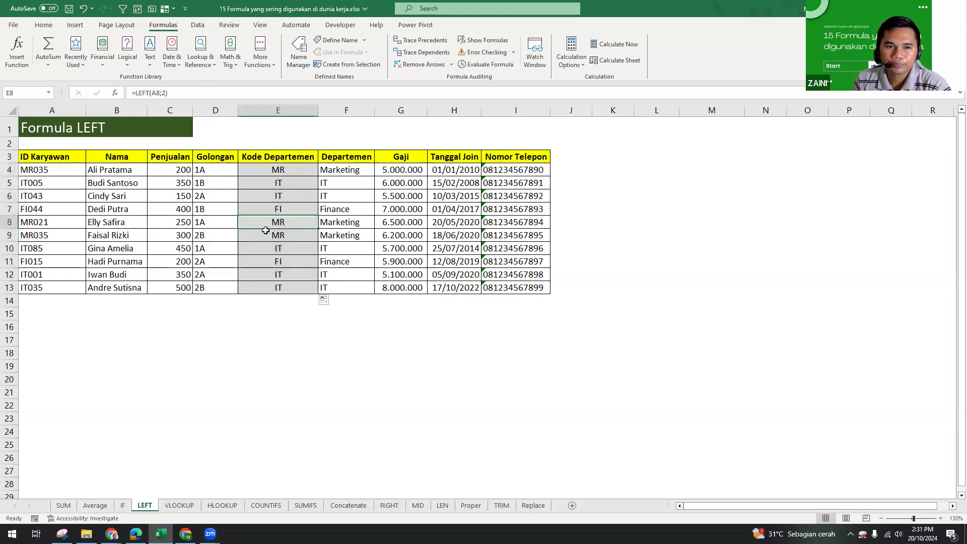
Step: Switch to the VLOOKUP sheet and examine its Kode Departemen column and the Kode and Departemen reference table in L4:M7
{"action": "left_click", "coordinate": [167, 501]}
{"action": "left_click", "coordinate": [333, 312]}
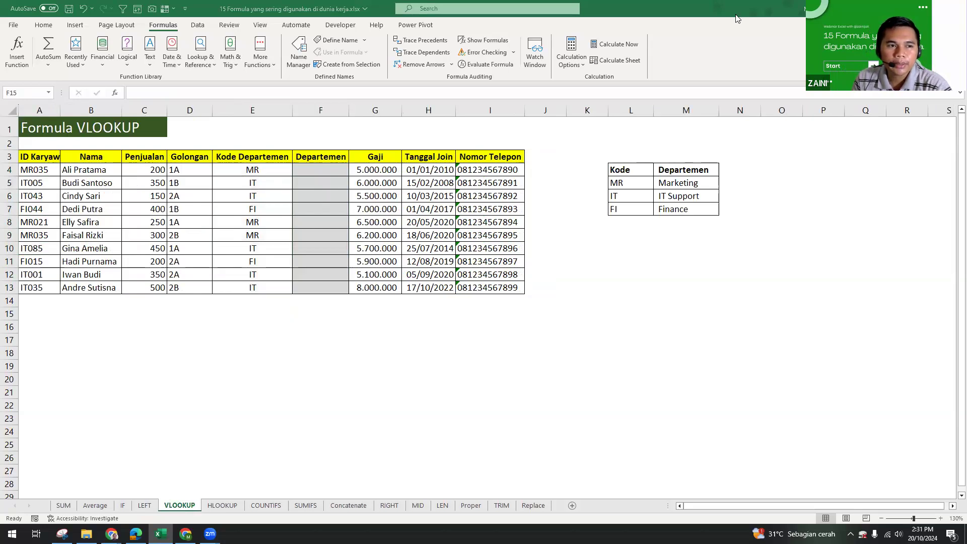
{"action": "left_click_drag", "start_coordinate": [263, 168], "coordinate": [280, 275]}
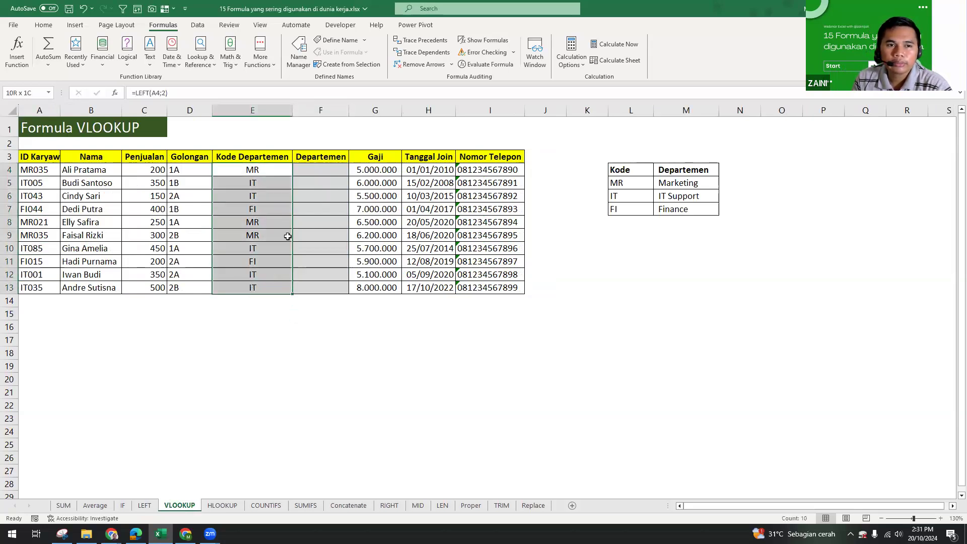
{"action": "left_click", "coordinate": [306, 182]}
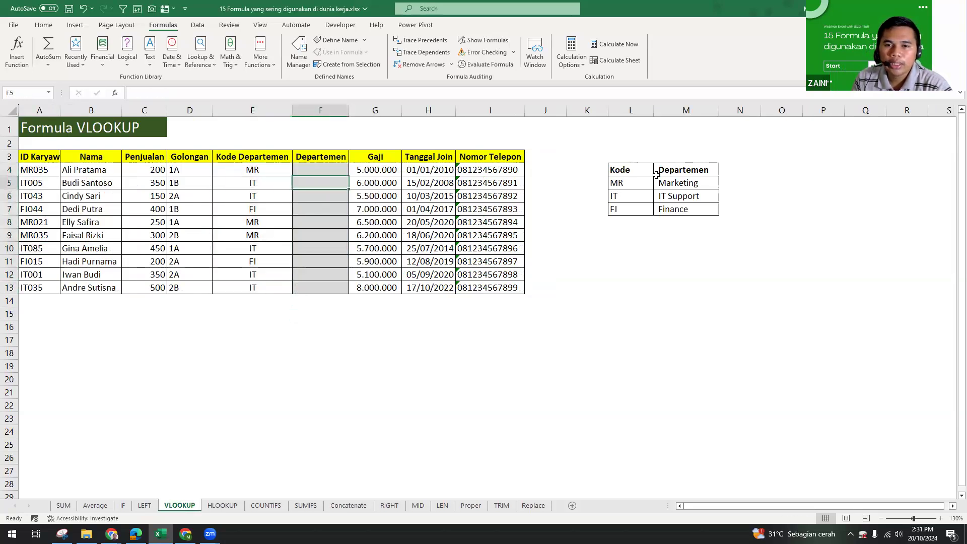
{"action": "left_click", "coordinate": [629, 171]}
{"action": "left_click_drag", "start_coordinate": [635, 169], "coordinate": [636, 208]}
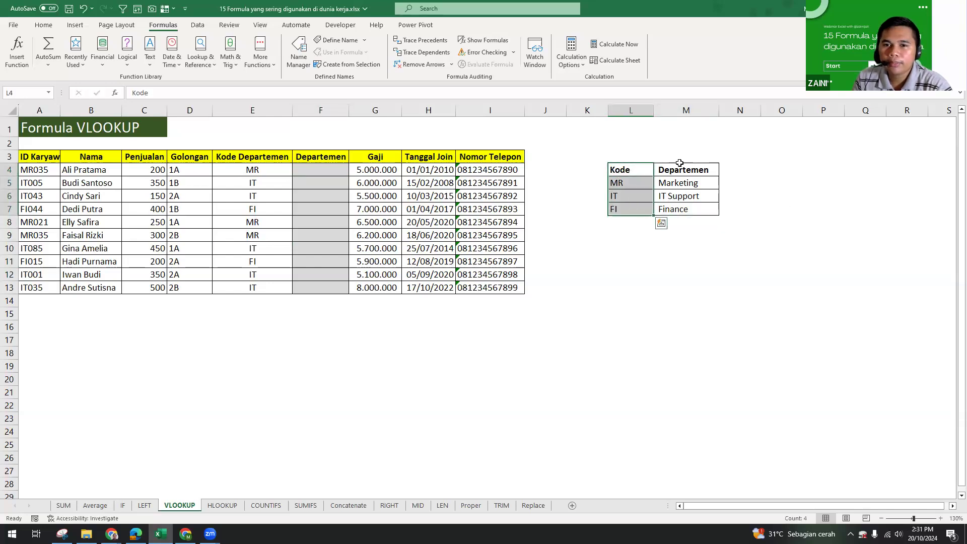
{"action": "left_click_drag", "start_coordinate": [677, 173], "coordinate": [672, 216]}
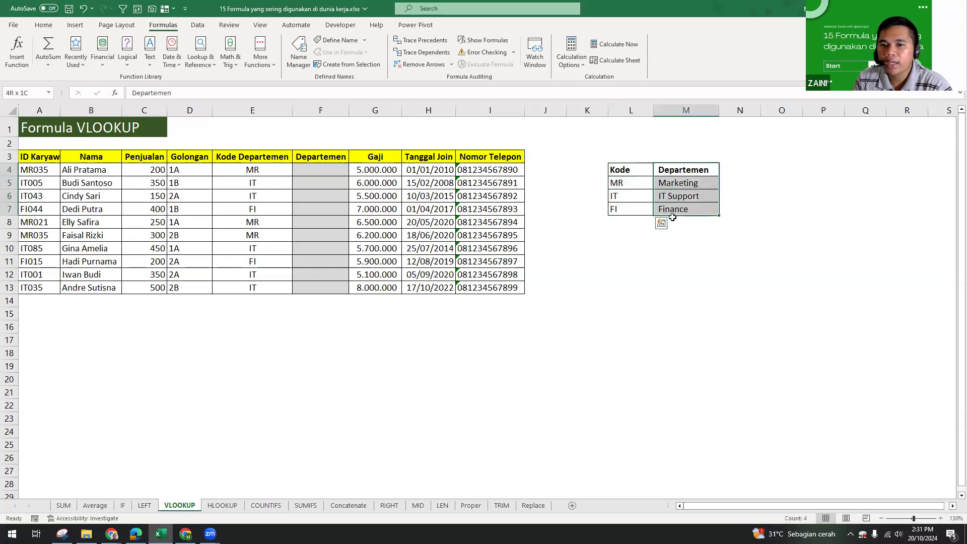
{"action": "left_click", "coordinate": [605, 235]}
Step: Compare the codes in E4:E13 and the empty Departemen cells in F4:F13 with the reference table in L4:M7
{"action": "left_click", "coordinate": [240, 171]}
{"action": "left_click_drag", "start_coordinate": [250, 264], "coordinate": [252, 288]}
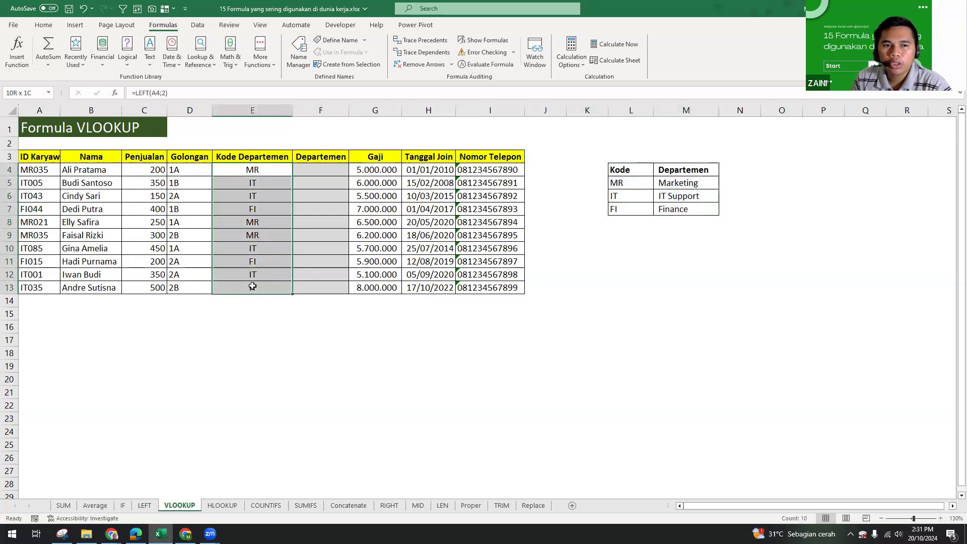
{"action": "left_click_drag", "start_coordinate": [330, 176], "coordinate": [311, 290]}
{"action": "left_click", "coordinate": [311, 229]}
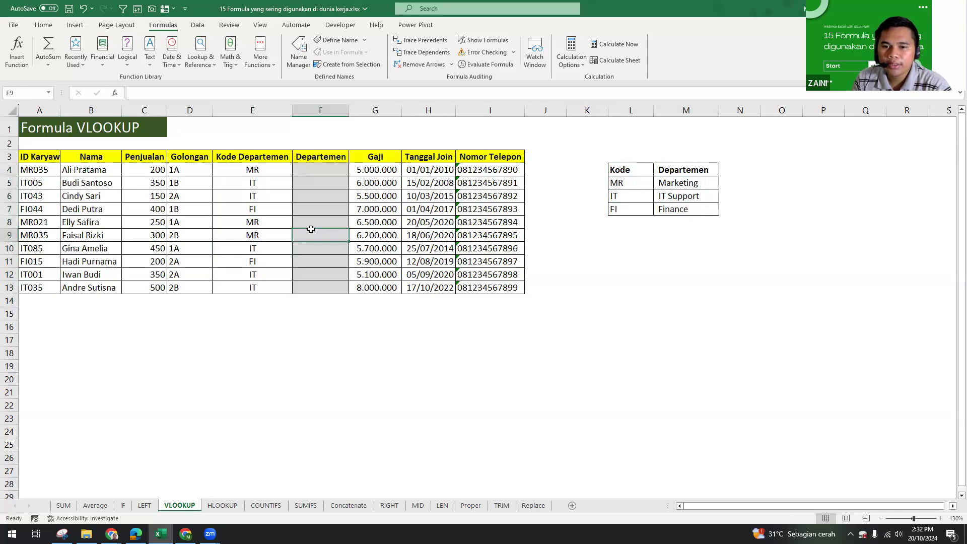
{"action": "left_click", "coordinate": [319, 169]}
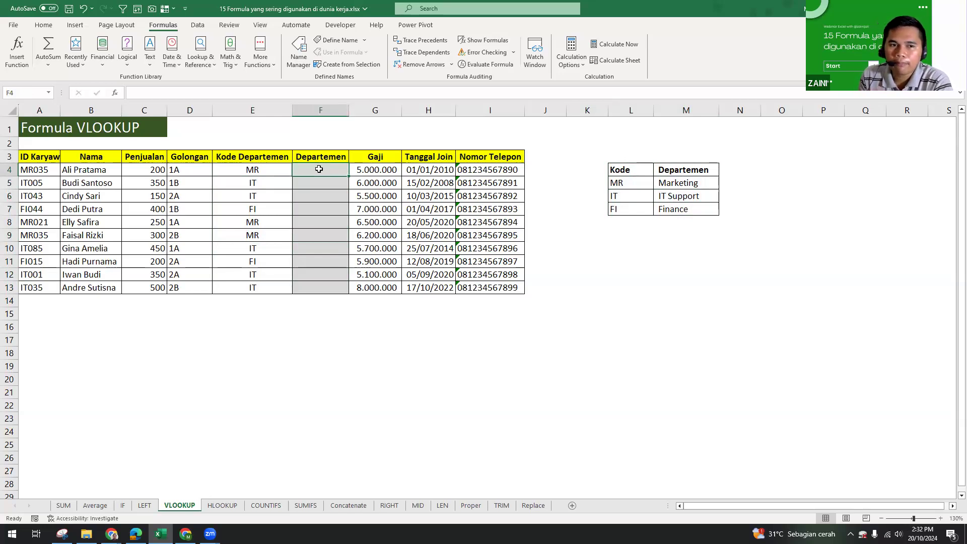
{"action": "left_click_drag", "start_coordinate": [257, 169], "coordinate": [298, 314]}
{"action": "left_click", "coordinate": [330, 175]}
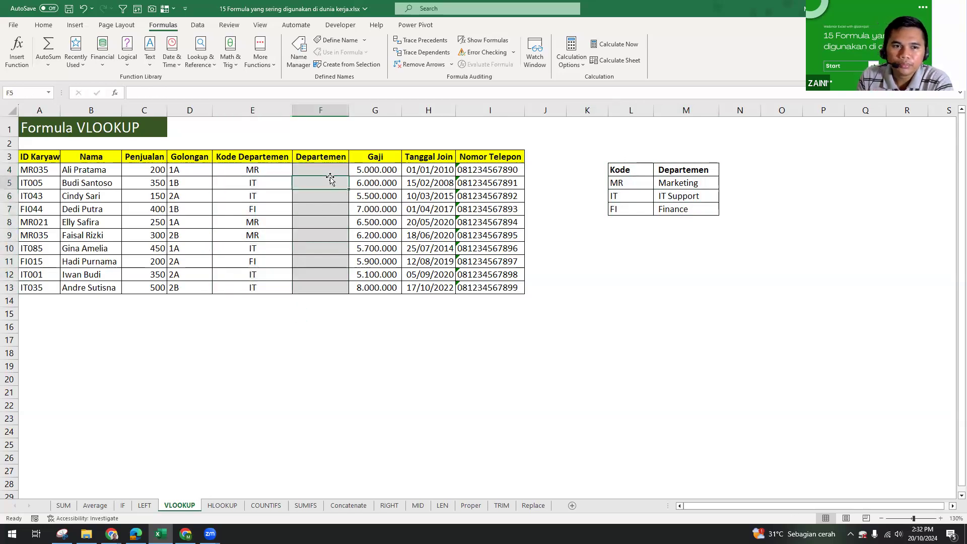
{"action": "left_click_drag", "start_coordinate": [325, 182], "coordinate": [327, 292]}
{"action": "left_click_drag", "start_coordinate": [253, 170], "coordinate": [267, 275]}
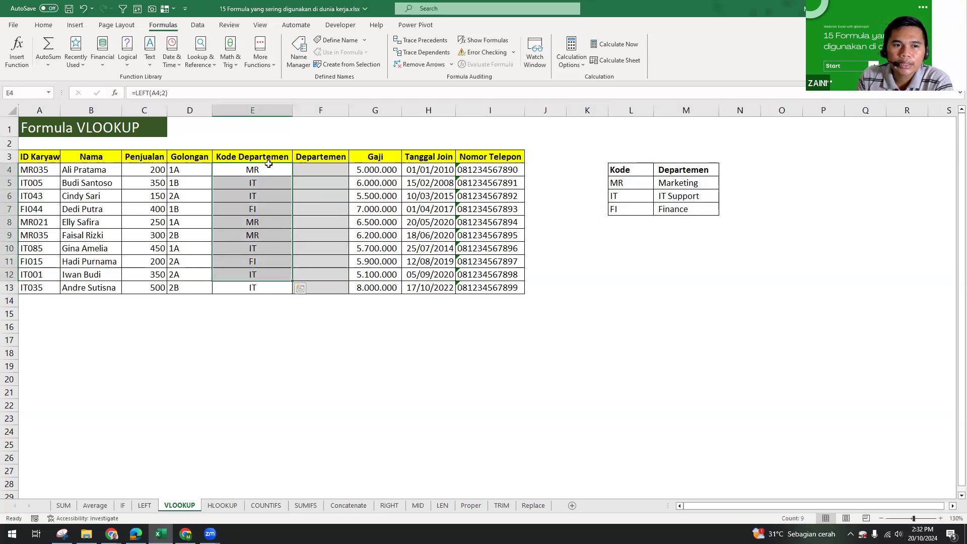
{"action": "left_click", "coordinate": [272, 199]}
{"action": "left_click_drag", "start_coordinate": [619, 174], "coordinate": [680, 209]}
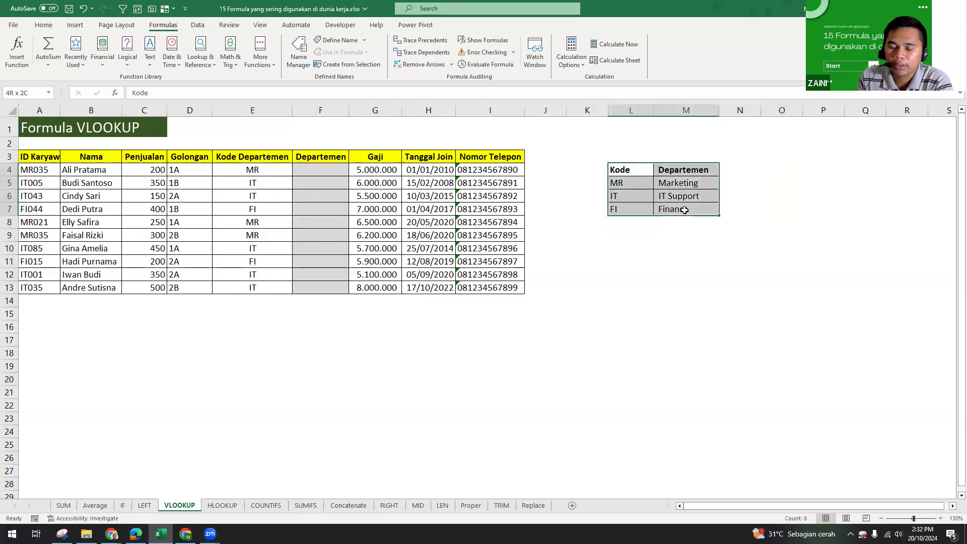
{"action": "left_click", "coordinate": [650, 173]}
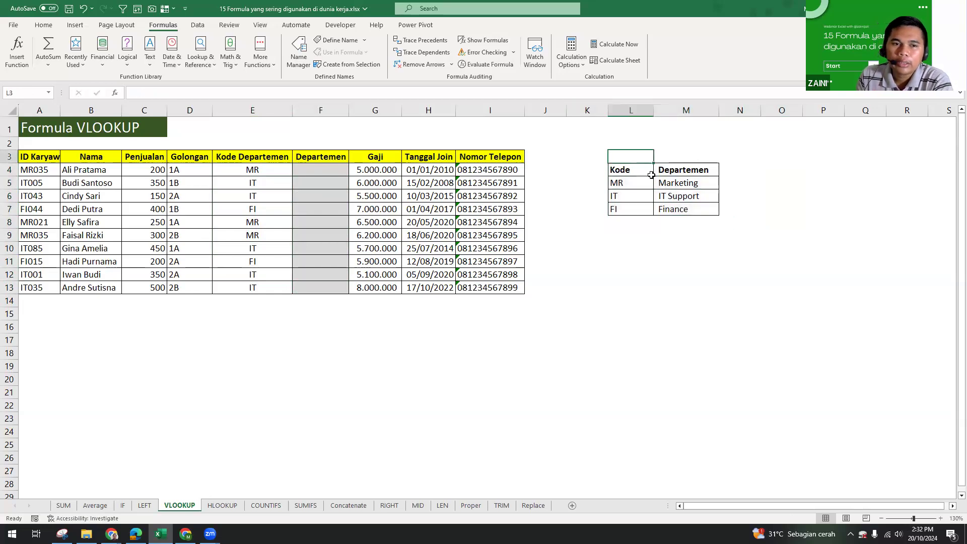
Step: Begin a VLOOKUP formula in F4 with E4 as the lookup value and the absolute range $L$4:$M$7 as the table
{"action": "left_click", "coordinate": [321, 172]}
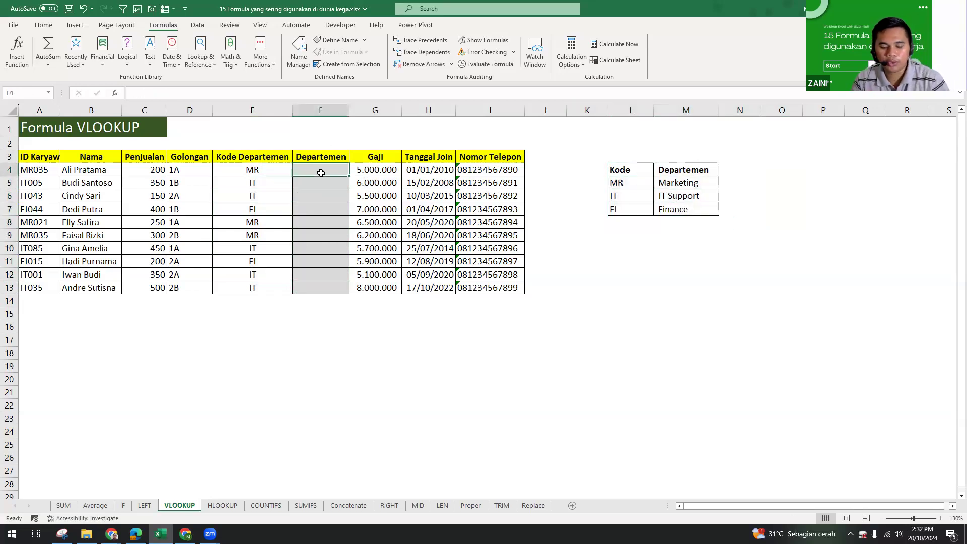
{"action": "type", "text": "=VLO"}
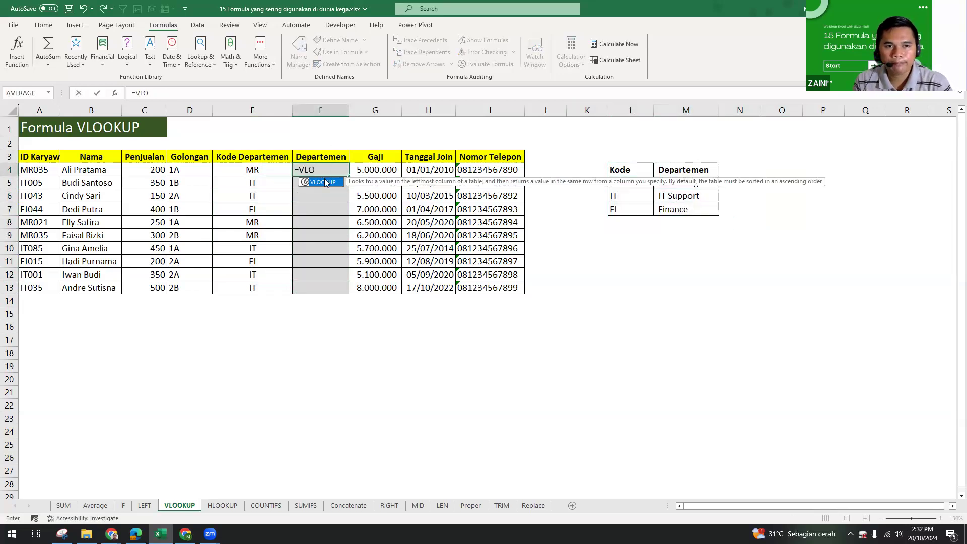
{"action": "double_click", "coordinate": [325, 182]}
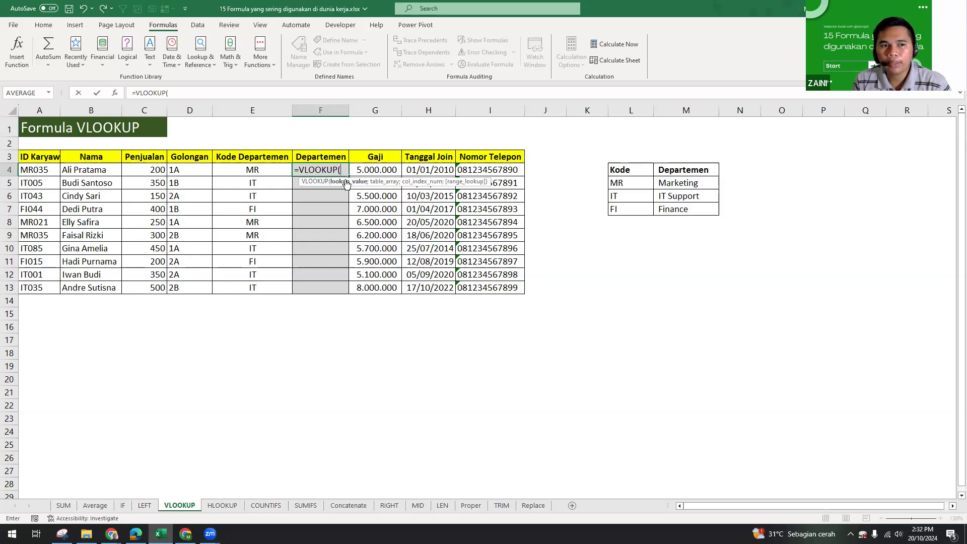
{"action": "left_click", "coordinate": [255, 170]}
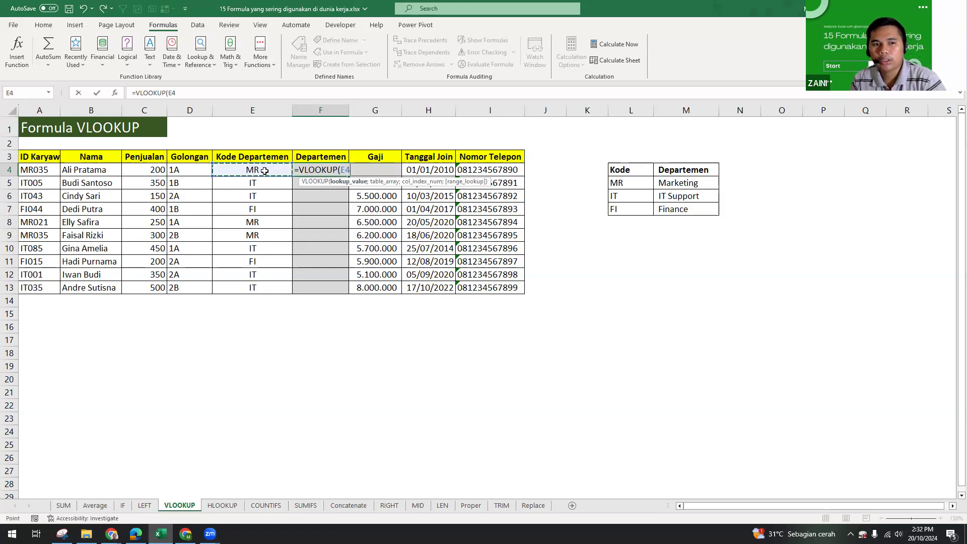
{"action": "type", "text": ";"}
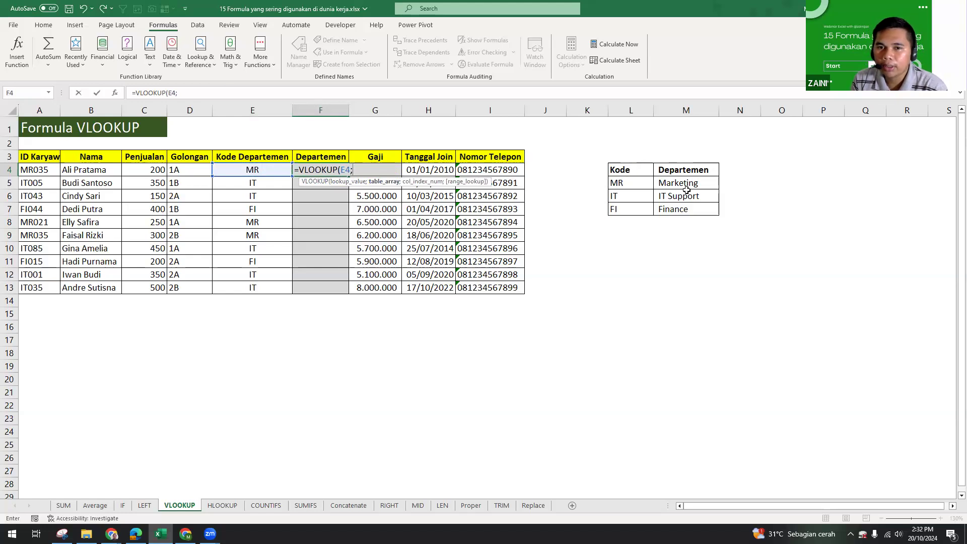
{"action": "left_click_drag", "start_coordinate": [621, 167], "coordinate": [680, 212]}
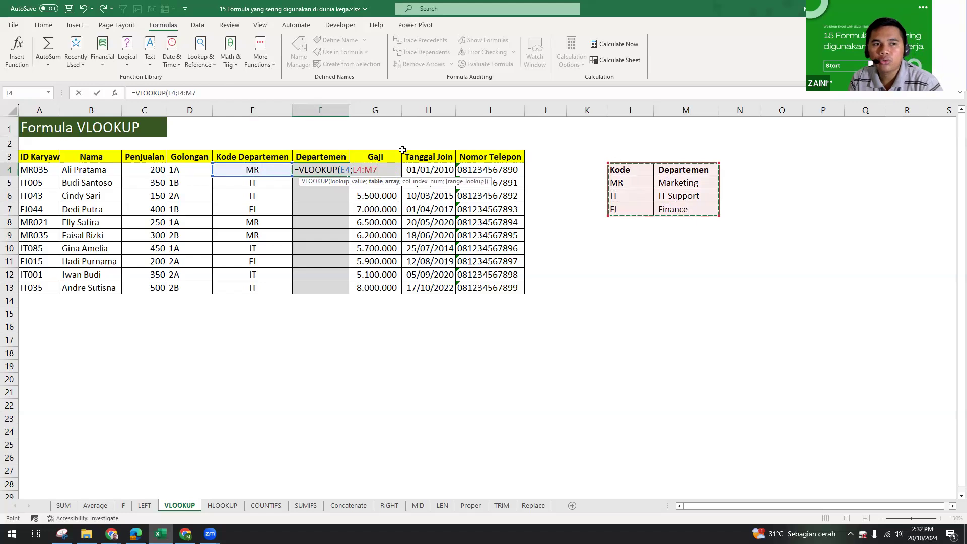
{"action": "left_click_drag", "start_coordinate": [196, 93], "coordinate": [180, 88]}
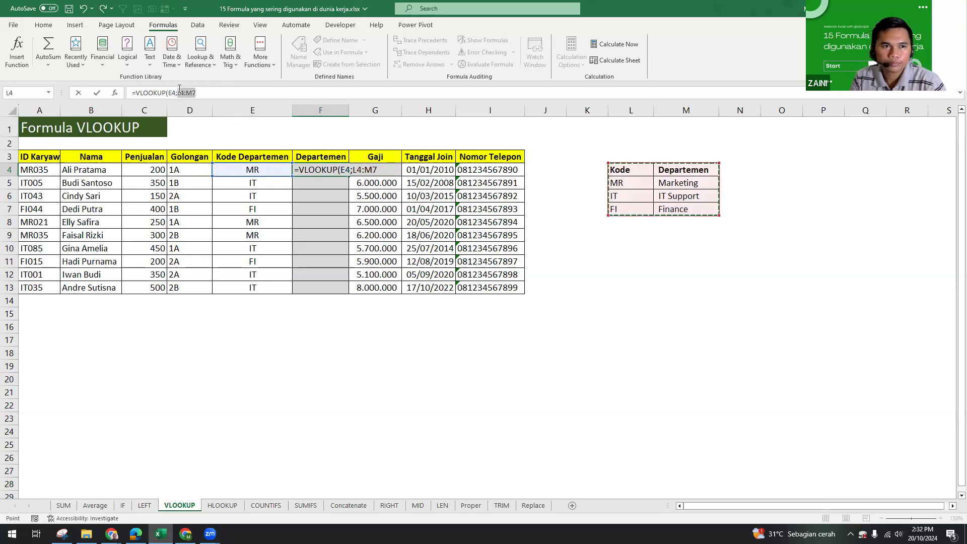
{"action": "key", "text": "F4"}
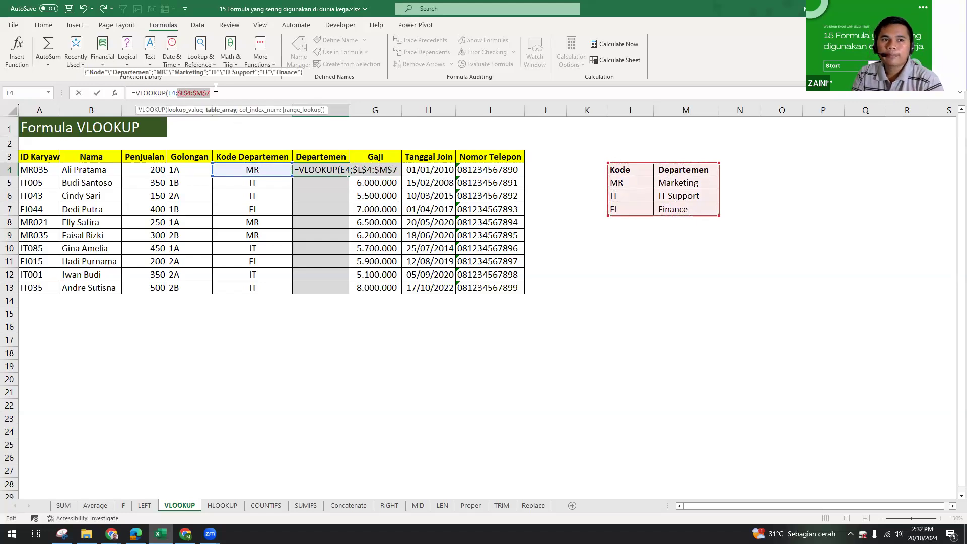
{"action": "left_click", "coordinate": [222, 94]}
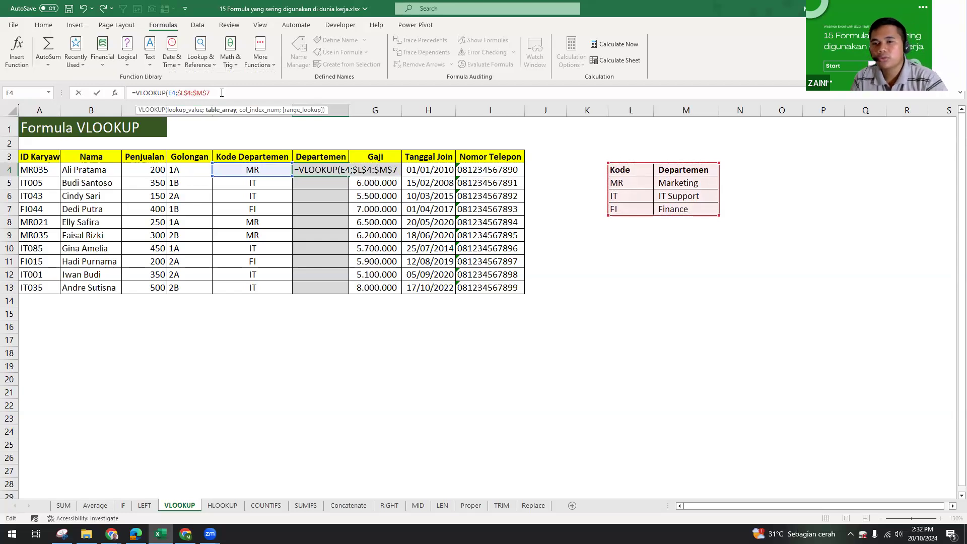
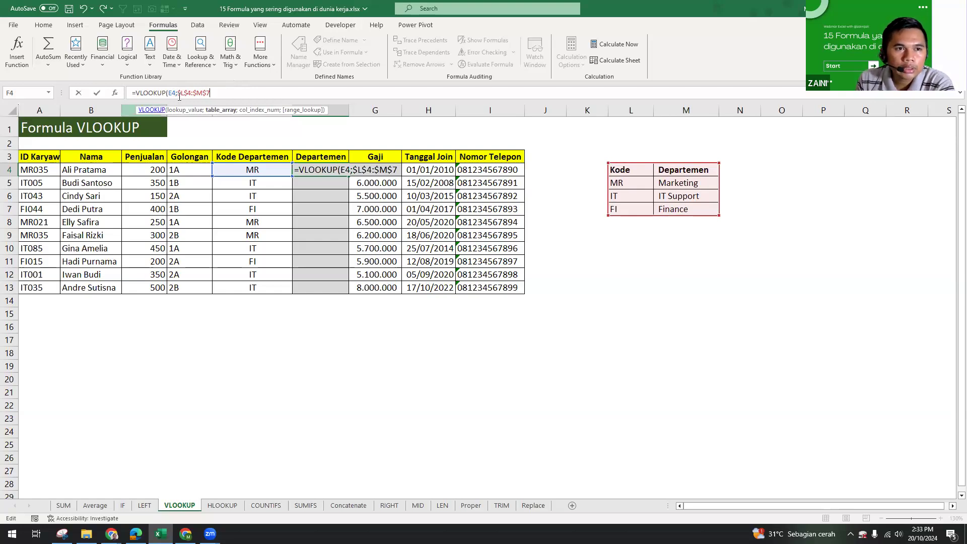
Step: Complete the F4 formula with column index 2 and exact match as =VLOOKUP(E4;$L$4:$M$7;2;FALSE)
{"action": "left_click_drag", "start_coordinate": [178, 92], "coordinate": [215, 92]}
{"action": "left_click", "coordinate": [225, 92]}
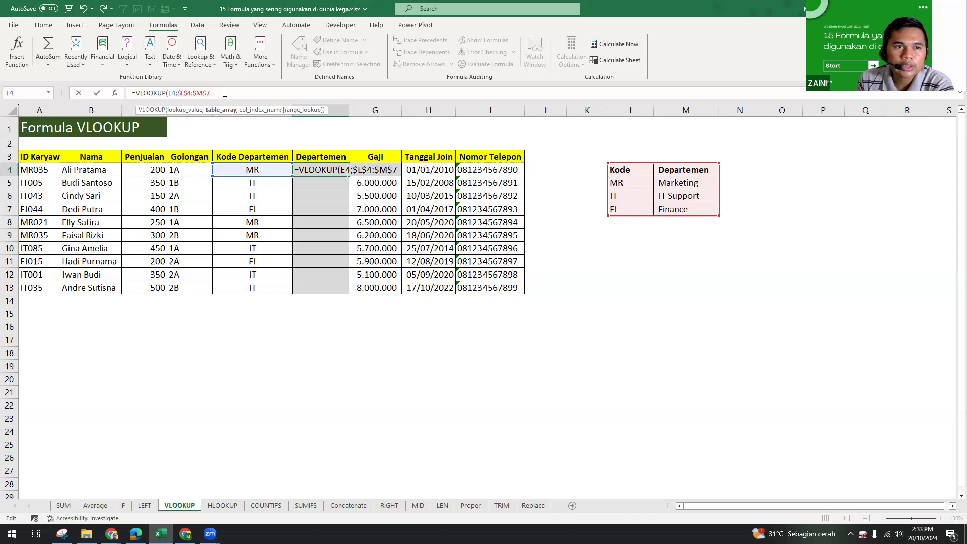
{"action": "type", "text": ";2"}
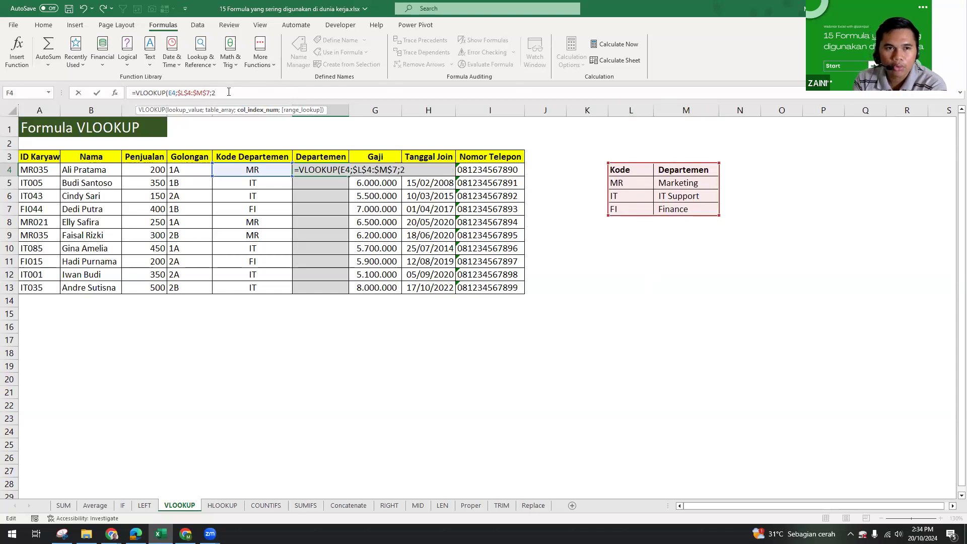
{"action": "type", "text": ";"}
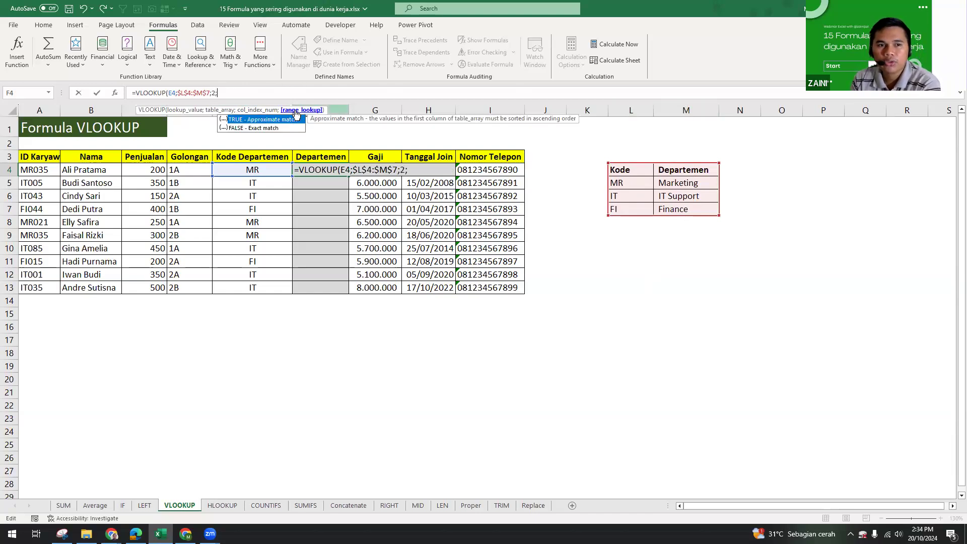
{"action": "double_click", "coordinate": [240, 129]}
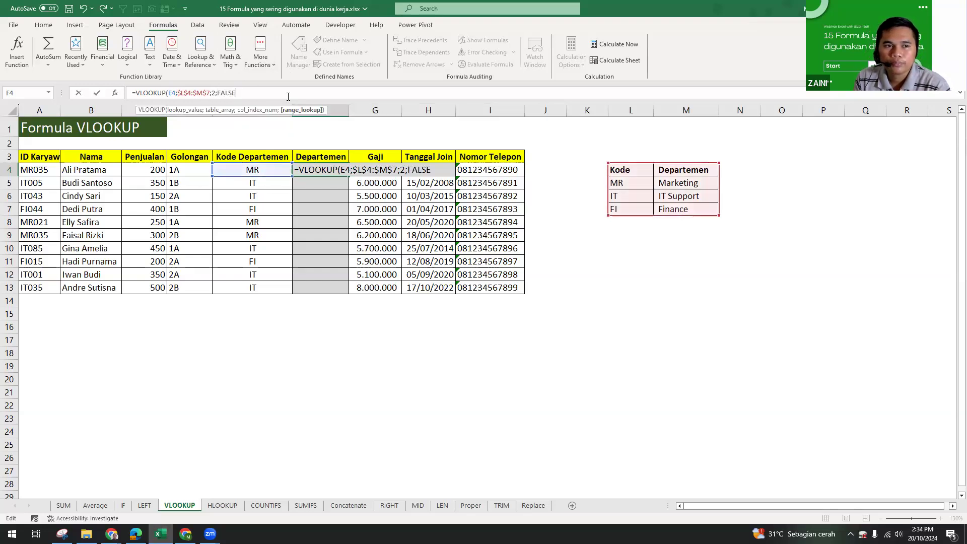
{"action": "type", "text": ")"}
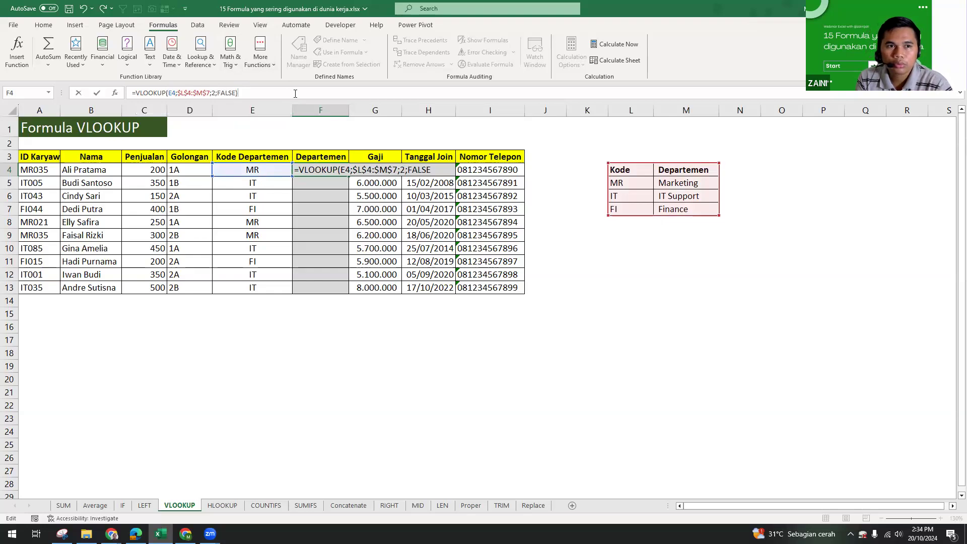
{"action": "key", "text": "ctrl+Return"}
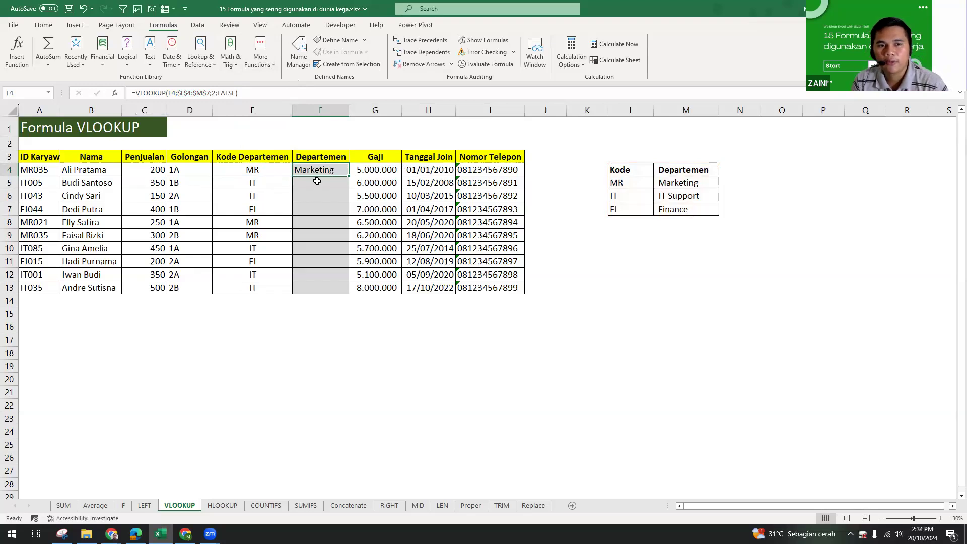
Step: Copy the VLOOKUP formula from F4 down to F13
{"action": "key", "text": "ctrl+c"}
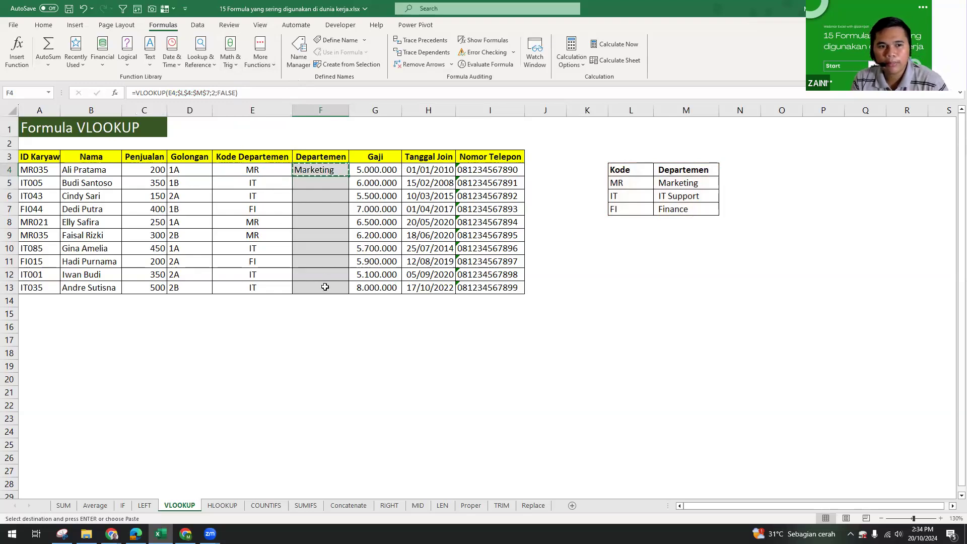
{"action": "left_click", "coordinate": [324, 286], "text": "shift"}
{"action": "key", "text": "ctrl+v"}
{"action": "key", "text": "Escape"}
{"action": "left_click", "coordinate": [429, 182]}
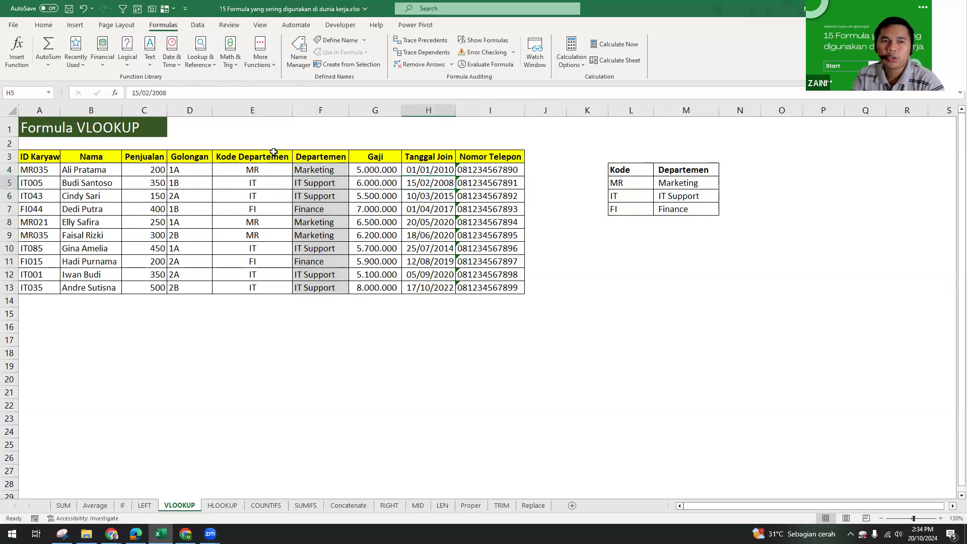
Step: Check the department names and their VLOOKUP formulas in several cells of F4:F13
{"action": "left_click", "coordinate": [325, 172]}
{"action": "left_click", "coordinate": [328, 183]}
{"action": "left_click", "coordinate": [323, 209]}
{"action": "left_click", "coordinate": [314, 235]}
{"action": "left_click", "coordinate": [314, 262]}
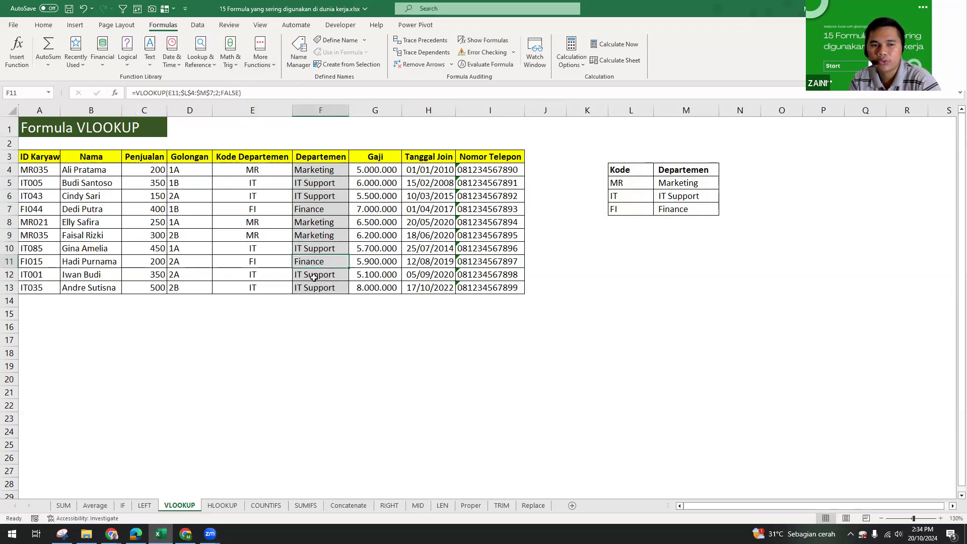
{"action": "left_click", "coordinate": [317, 287]}
Step: Compare the department codes in E4:E13 and their LEFT formulas with the employee IDs in column A
{"action": "left_click_drag", "start_coordinate": [257, 166], "coordinate": [262, 288]}
{"action": "left_click", "coordinate": [267, 221]}
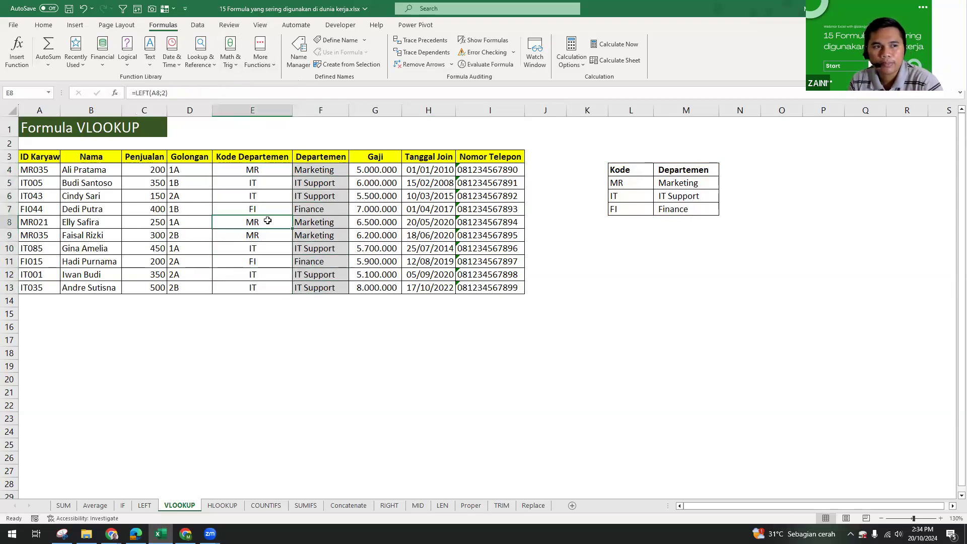
{"action": "left_click_drag", "start_coordinate": [261, 168], "coordinate": [257, 285]}
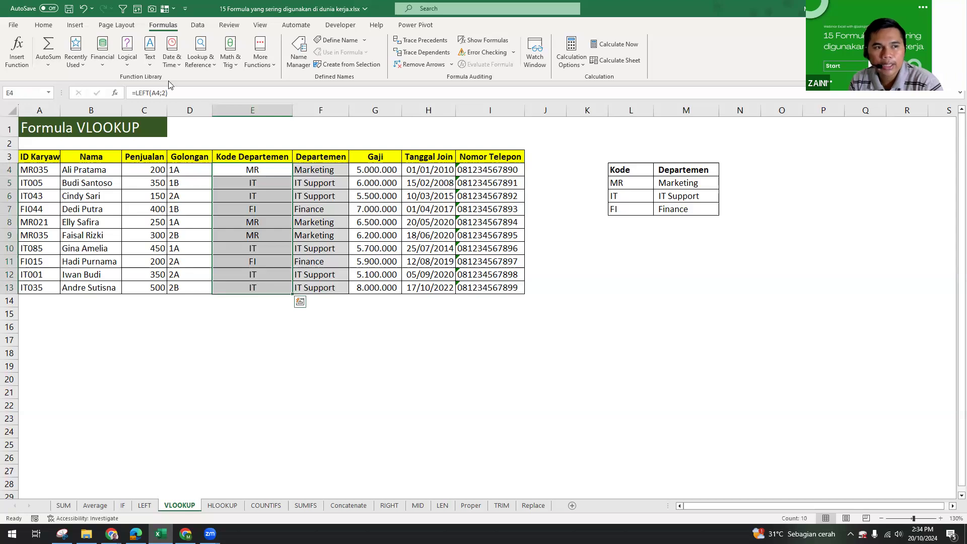
{"action": "left_click_drag", "start_coordinate": [27, 169], "coordinate": [28, 275]}
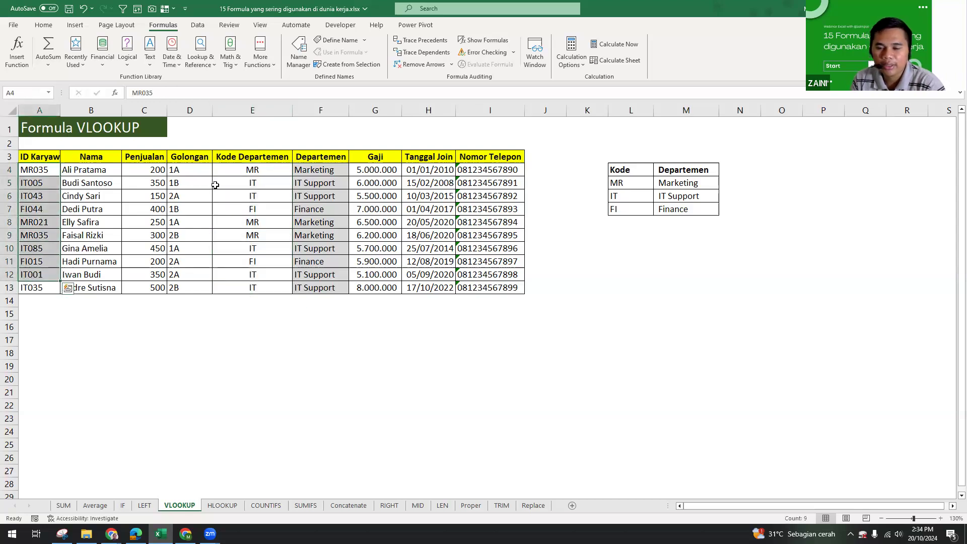
{"action": "left_click", "coordinate": [216, 184]}
{"action": "left_click", "coordinate": [49, 192]}
{"action": "left_click", "coordinate": [238, 208]}
Step: Review the VLOOKUP results in the Departemen column against the reference table in L4:M7
{"action": "left_click", "coordinate": [325, 173]}
{"action": "left_click", "coordinate": [330, 225]}
{"action": "left_click", "coordinate": [334, 248]}
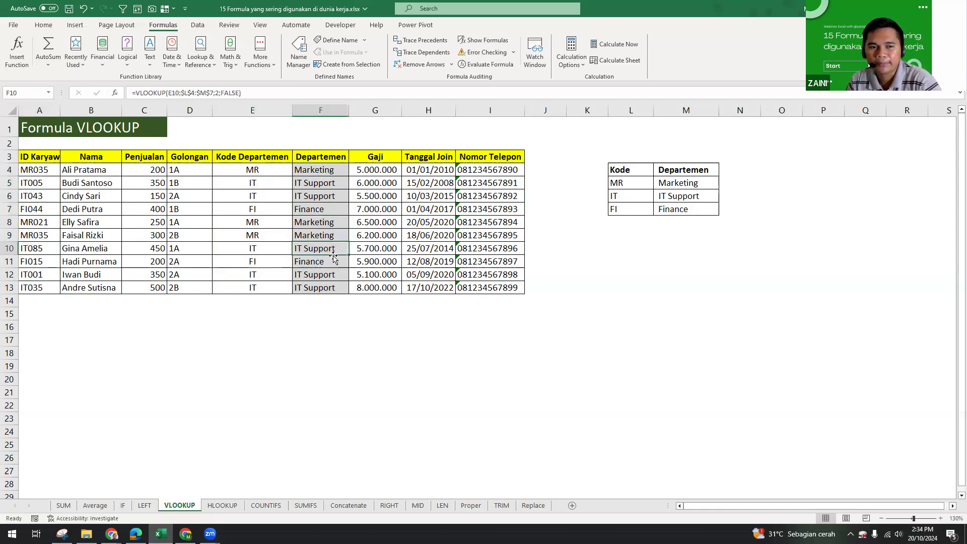
{"action": "left_click", "coordinate": [328, 184]}
{"action": "left_click", "coordinate": [330, 170]}
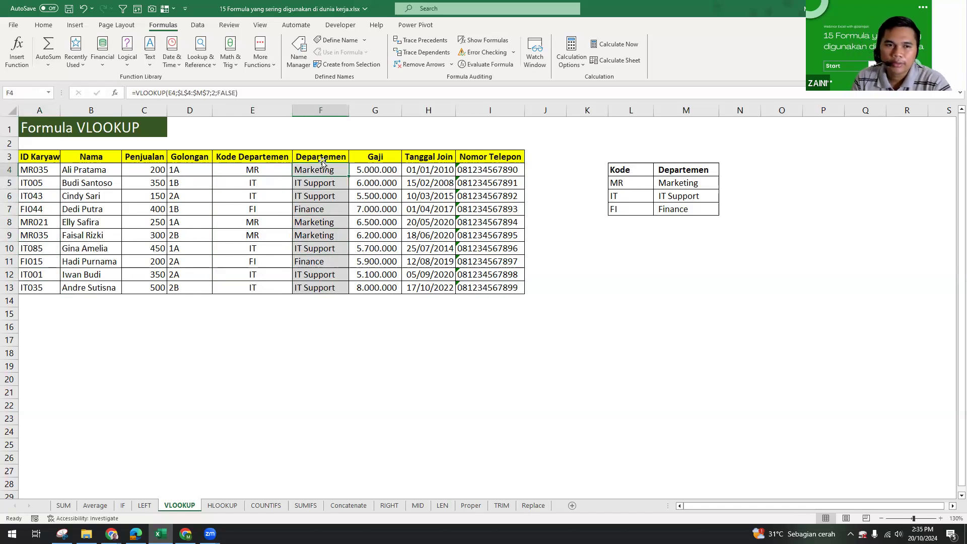
{"action": "left_click_drag", "start_coordinate": [633, 170], "coordinate": [692, 208]}
{"action": "left_click", "coordinate": [327, 364]}
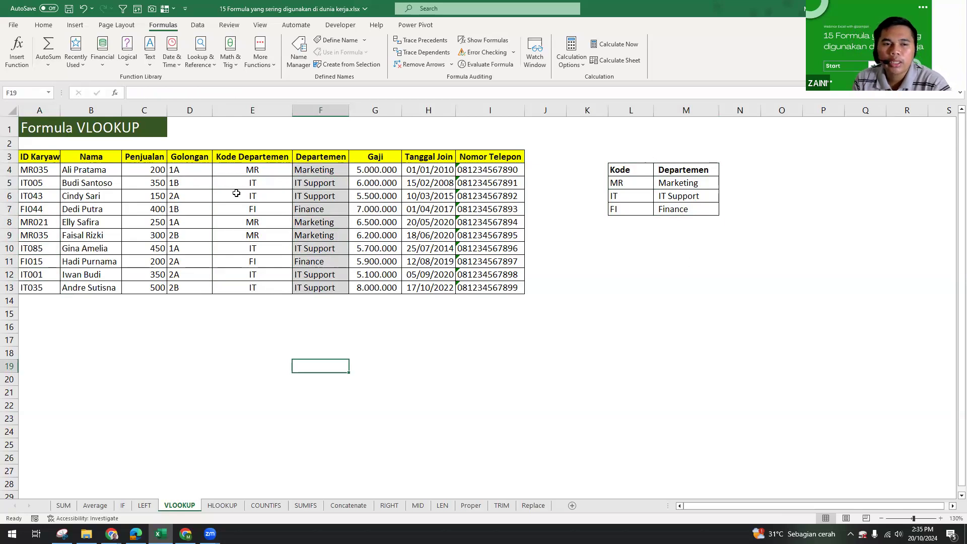
Step: Examine the vertical Kode and Departemen columns of the reference table and how F4, F8 and E4 relate to them
{"action": "left_click_drag", "start_coordinate": [642, 170], "coordinate": [638, 249]}
{"action": "left_click_drag", "start_coordinate": [675, 160], "coordinate": [690, 250]}
{"action": "left_click", "coordinate": [639, 181]}
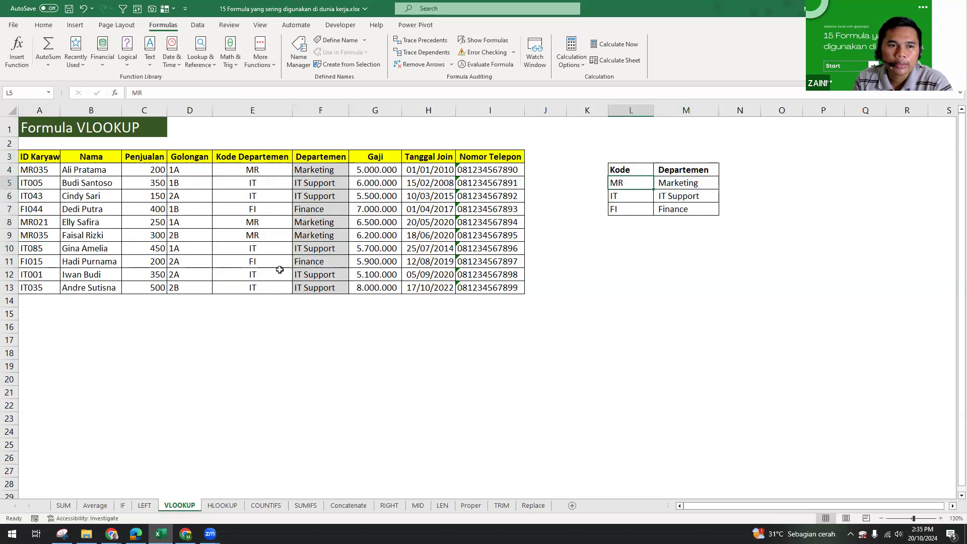
{"action": "mouse_move", "coordinate": [312, 166]}
{"action": "left_mouse_down"}
{"action": "mouse_move", "coordinate": [324, 276]}
{"action": "mouse_move", "coordinate": [328, 169]}
{"action": "left_mouse_up"}
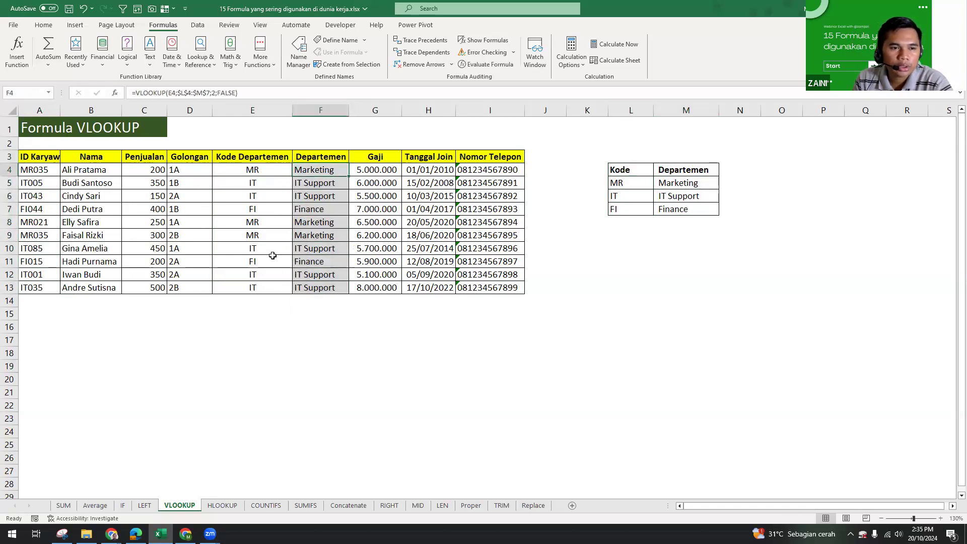
{"action": "left_click", "coordinate": [313, 221]}
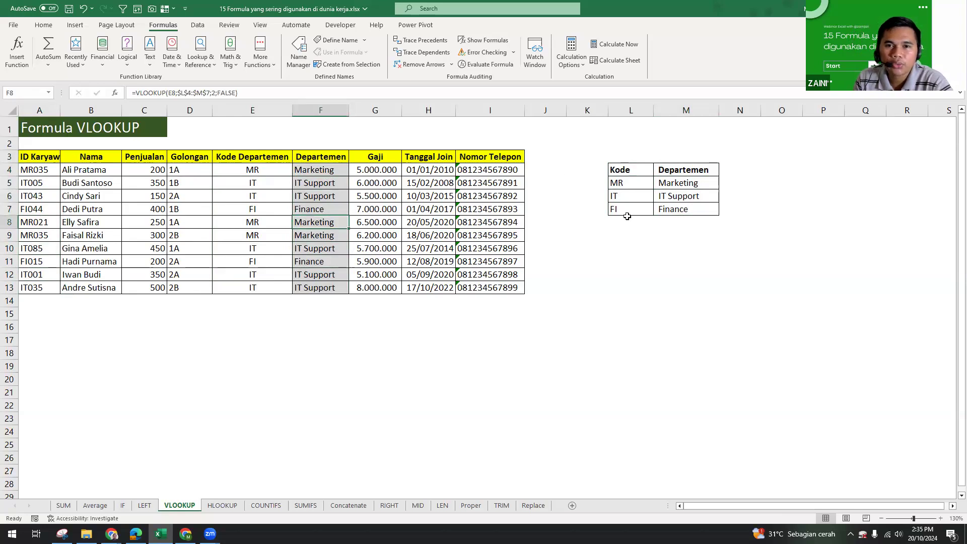
{"action": "left_click", "coordinate": [266, 169]}
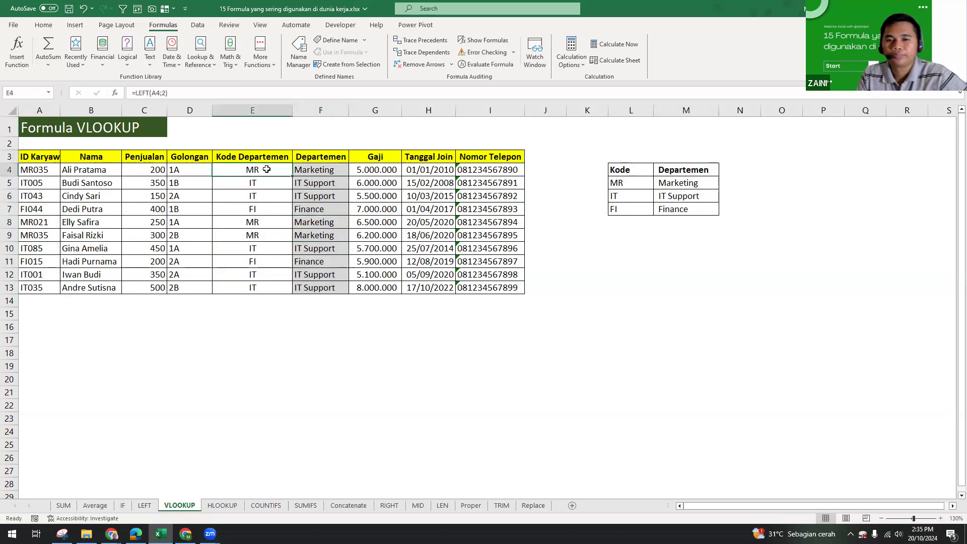
{"action": "left_click", "coordinate": [420, 225]}
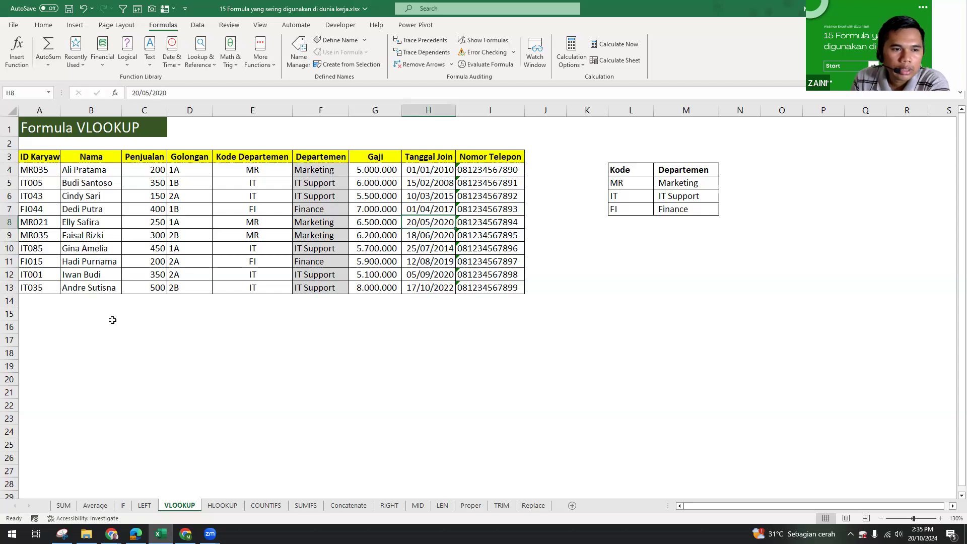
Step: Switch to the HLOOKUP sheet and examine its empty Gaji column and the vertical Kode and Departemen table in L4:M7
{"action": "key", "text": "alt+Tab"}
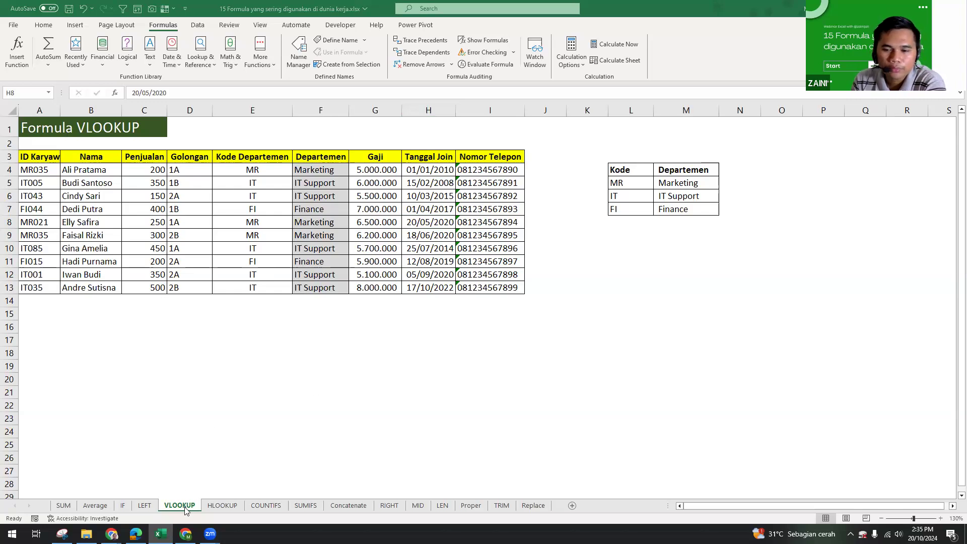
{"action": "left_click", "coordinate": [221, 505]}
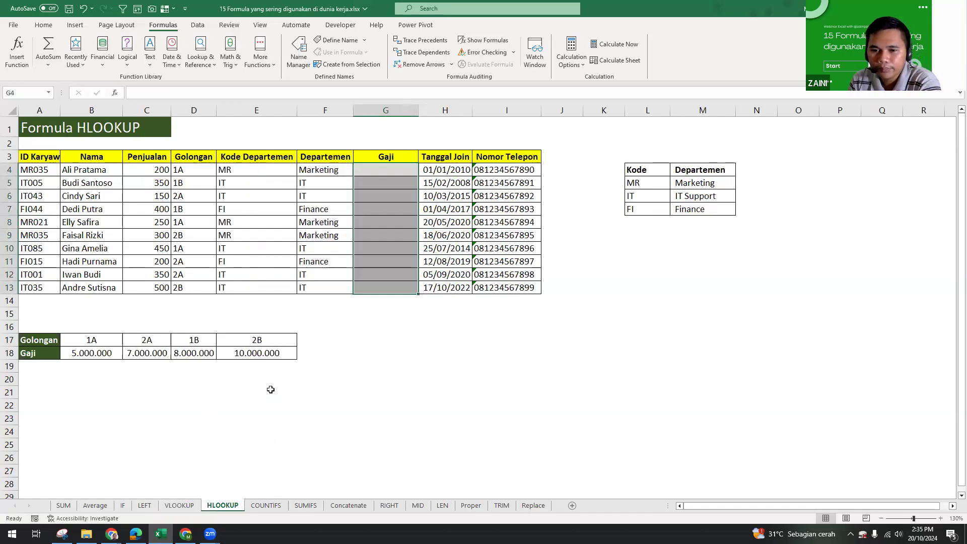
{"action": "left_click", "coordinate": [331, 331]}
{"action": "left_click", "coordinate": [403, 274]}
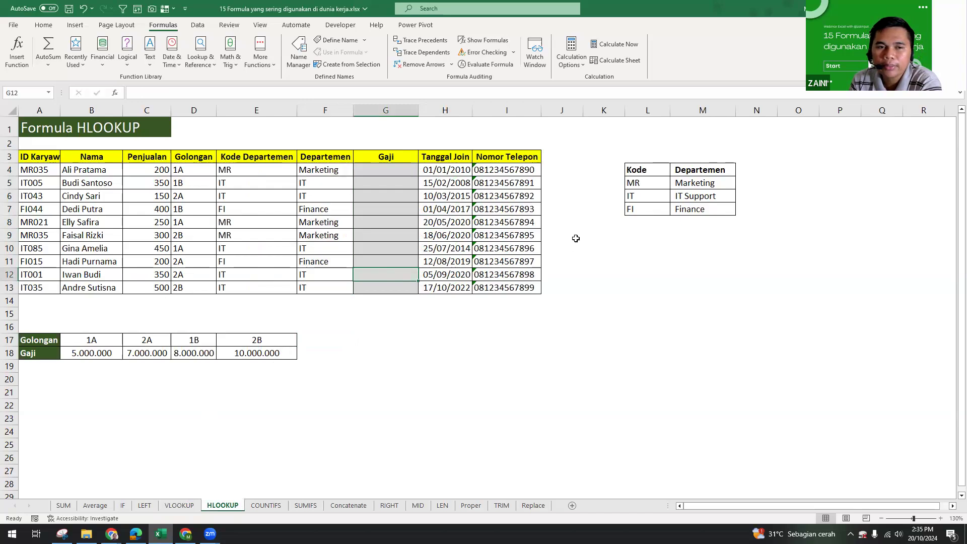
{"action": "left_click", "coordinate": [650, 151]}
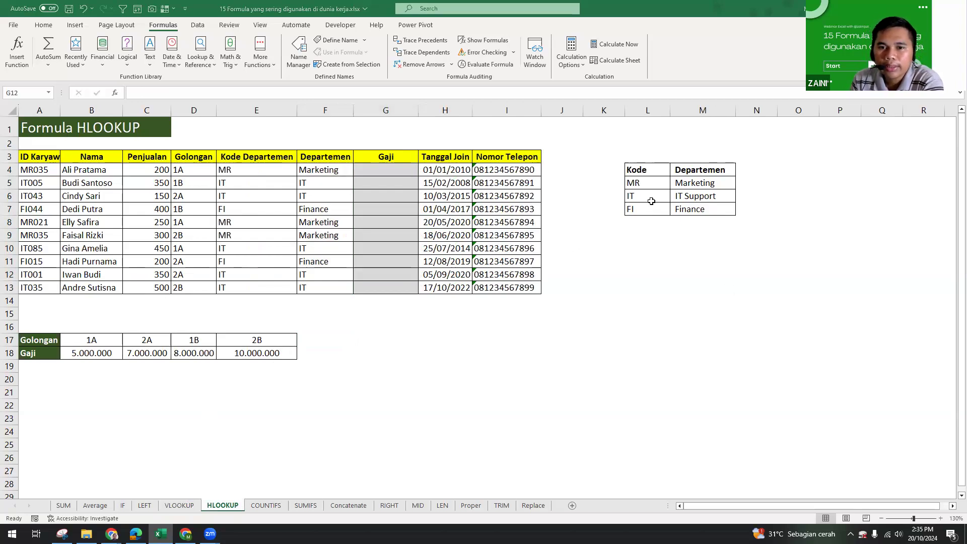
{"action": "left_click_drag", "start_coordinate": [650, 144], "coordinate": [661, 246]}
{"action": "left_click_drag", "start_coordinate": [704, 157], "coordinate": [701, 247]}
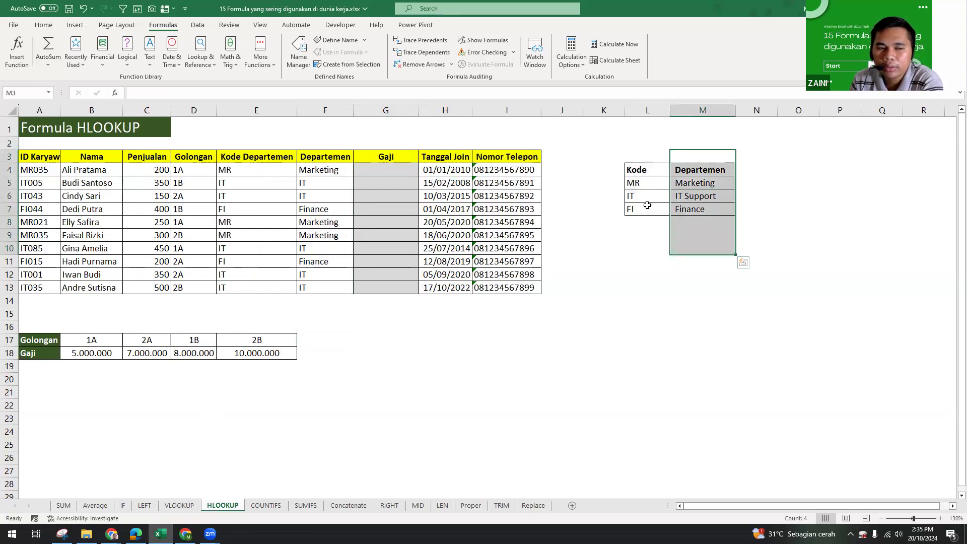
Step: Compare the vertical Kode and Departemen table in L4:M7 with the horizontal Golongan and Gaji table in A17:E18
{"action": "left_click_drag", "start_coordinate": [648, 172], "coordinate": [649, 235]}
{"action": "left_click_drag", "start_coordinate": [701, 174], "coordinate": [711, 243]}
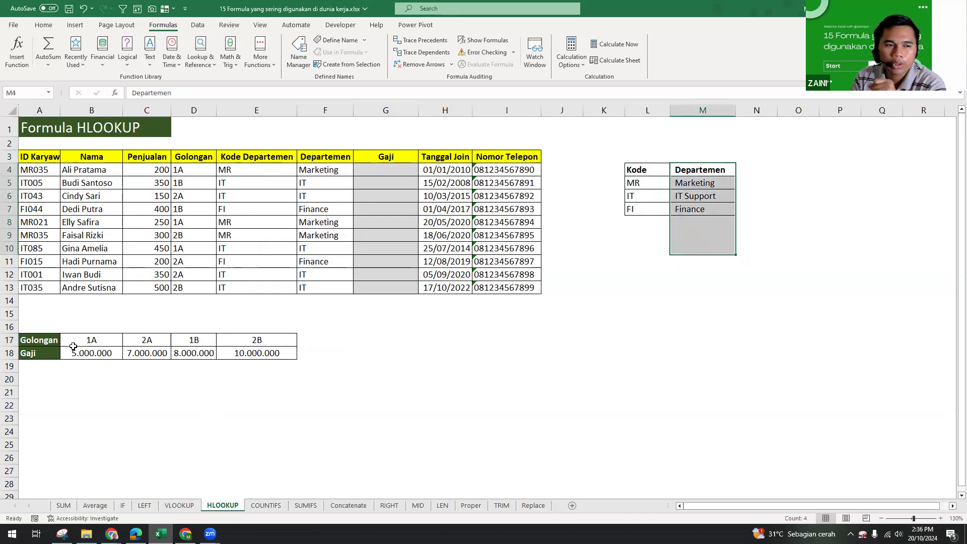
{"action": "left_click", "coordinate": [40, 339]}
{"action": "left_click_drag", "start_coordinate": [221, 341], "coordinate": [254, 354]}
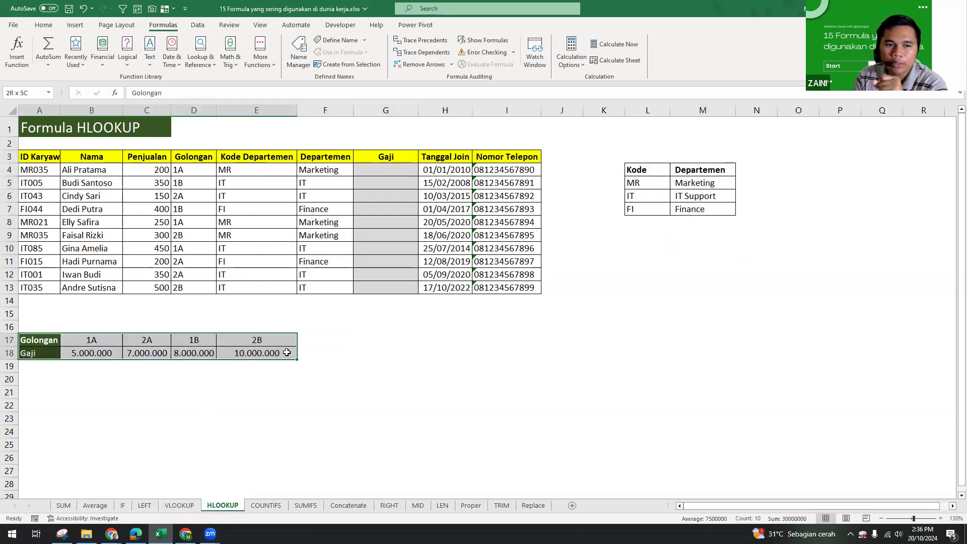
{"action": "left_click", "coordinate": [134, 390]}
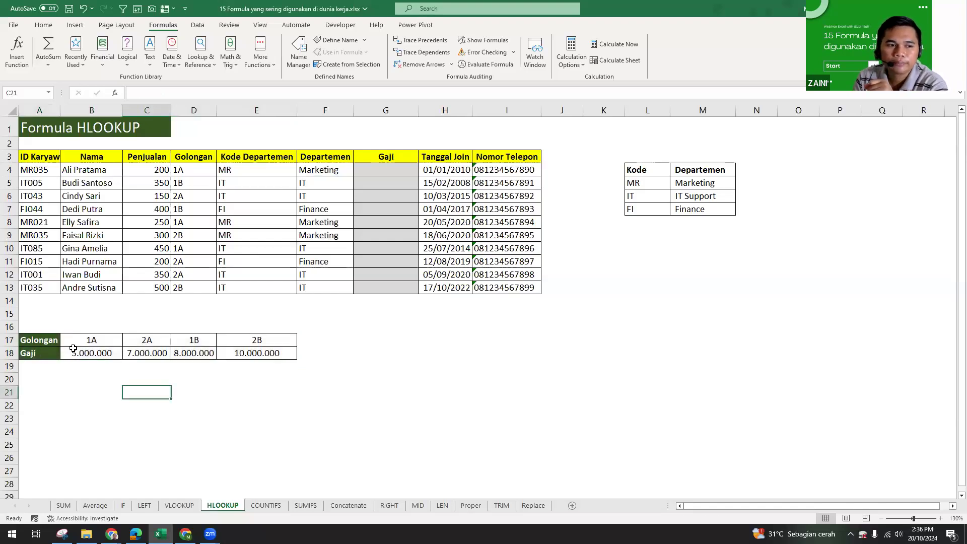
{"action": "left_click_drag", "start_coordinate": [36, 341], "coordinate": [415, 351]}
{"action": "left_click", "coordinate": [147, 378]}
{"action": "left_click_drag", "start_coordinate": [37, 338], "coordinate": [277, 355]}
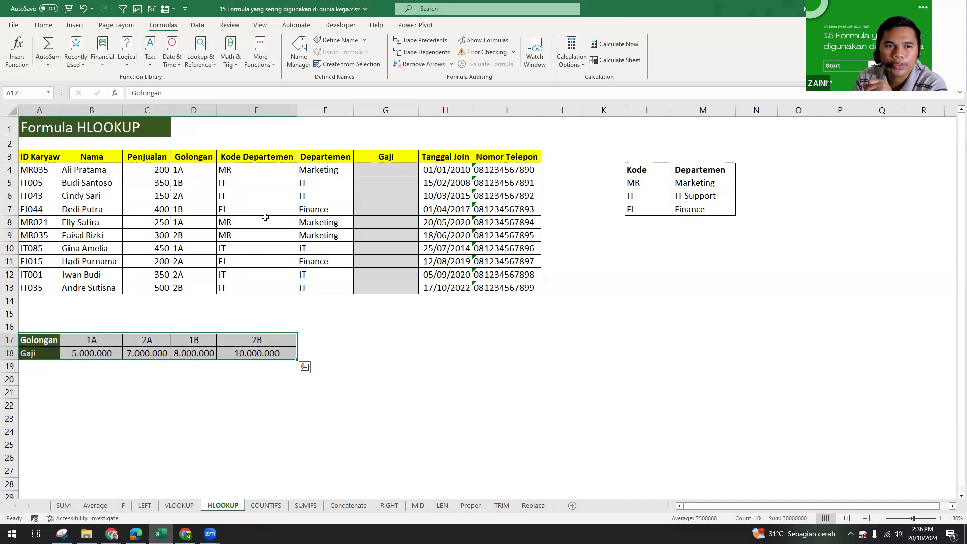
Step: Examine the empty Gaji column G4:G13, the Golongan codes in D4:D13 and the matching Golongan row A17:E17
{"action": "left_click_drag", "start_coordinate": [387, 167], "coordinate": [379, 286]}
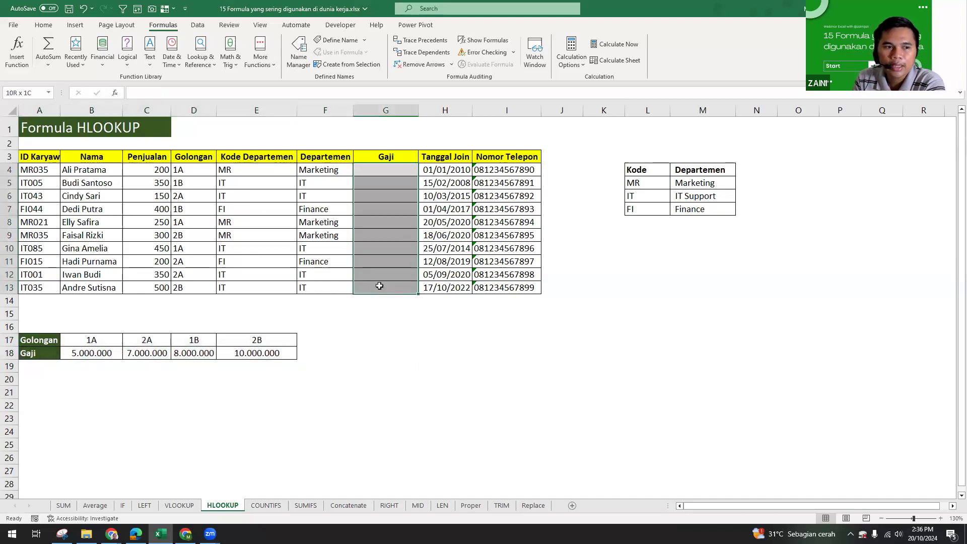
{"action": "left_click_drag", "start_coordinate": [198, 168], "coordinate": [202, 290]}
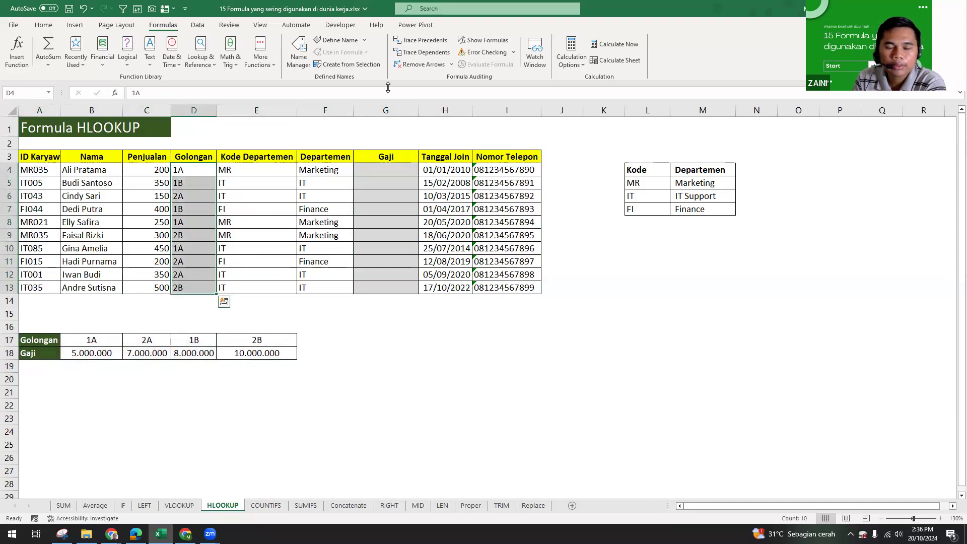
{"action": "left_click", "coordinate": [391, 170]}
{"action": "left_click_drag", "start_coordinate": [400, 221], "coordinate": [412, 287]}
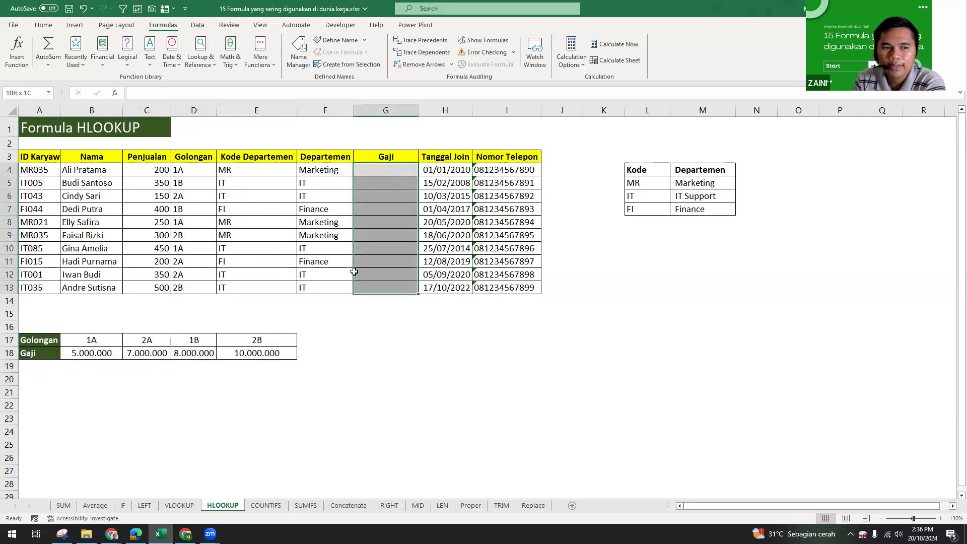
{"action": "left_click", "coordinate": [89, 317]}
{"action": "left_click", "coordinate": [48, 339]}
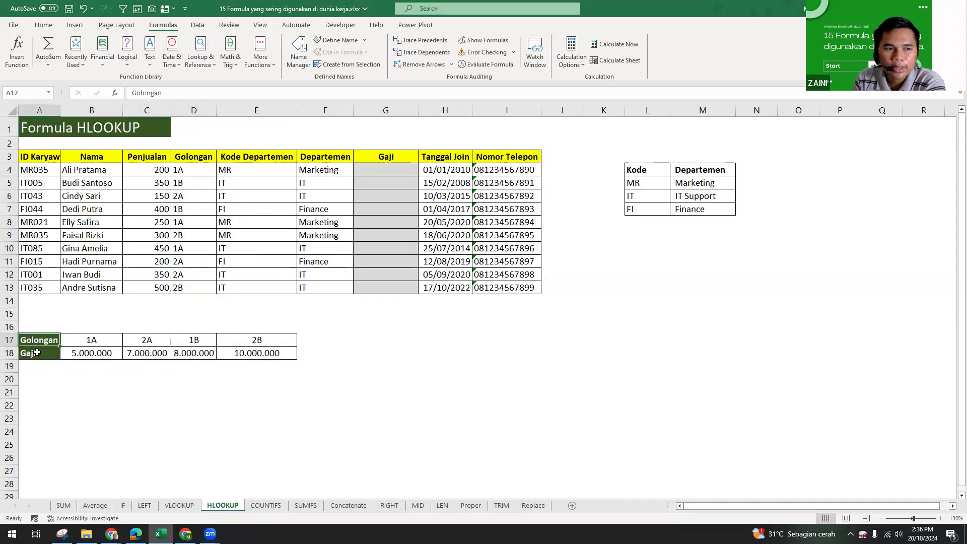
{"action": "left_click_drag", "start_coordinate": [48, 339], "coordinate": [285, 346]}
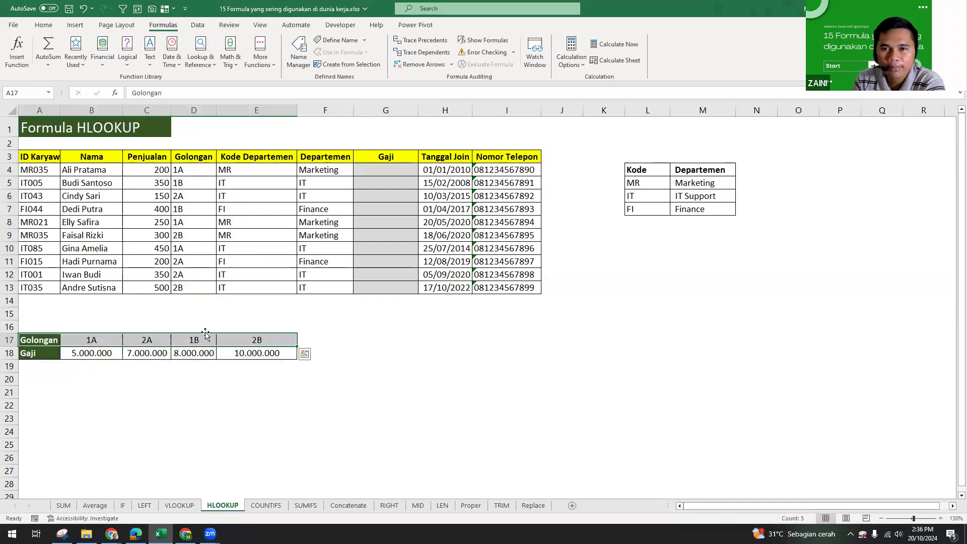
{"action": "left_click", "coordinate": [179, 377]}
Step: Enter =HLOOKUP(D4;$A$17:$E$18;2;0) in G4 and fill it down the Gaji column to G13
{"action": "left_click", "coordinate": [389, 172]}
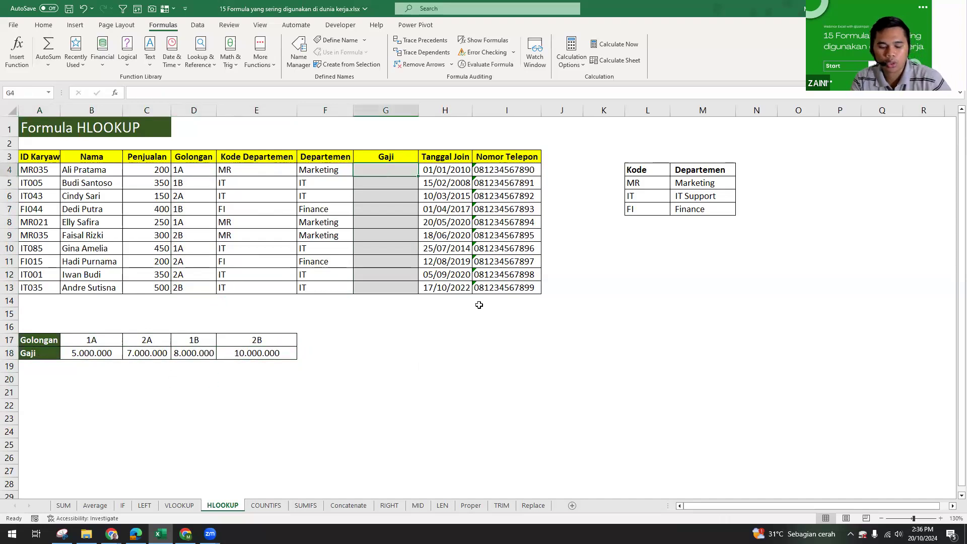
{"action": "type", "text": "=hl"}
{"action": "key", "text": "Tab"}
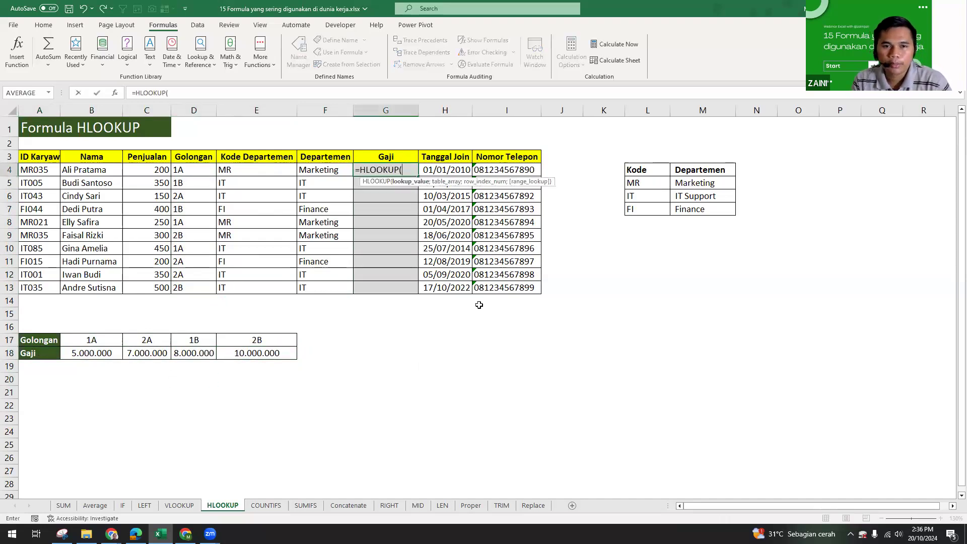
{"action": "left_click", "coordinate": [195, 170]}
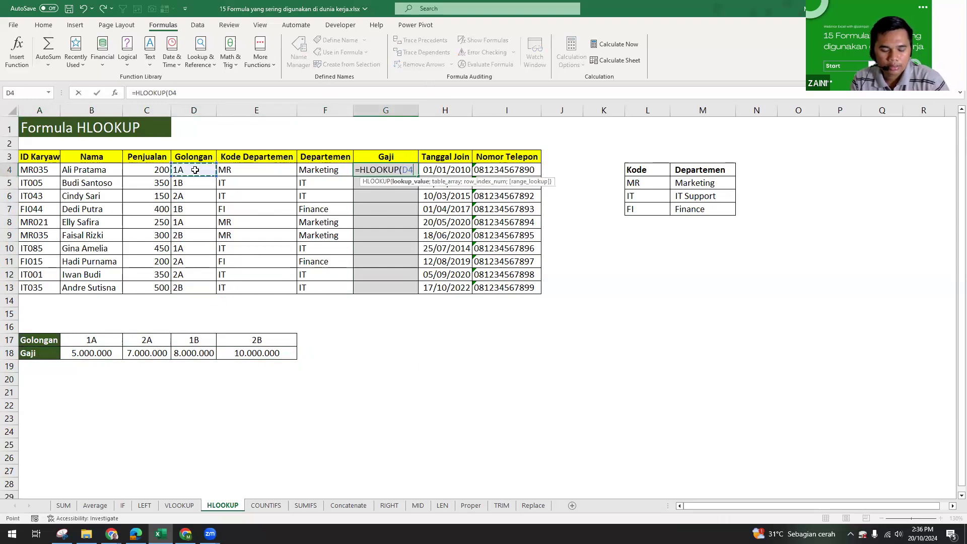
{"action": "type", "text": ";"}
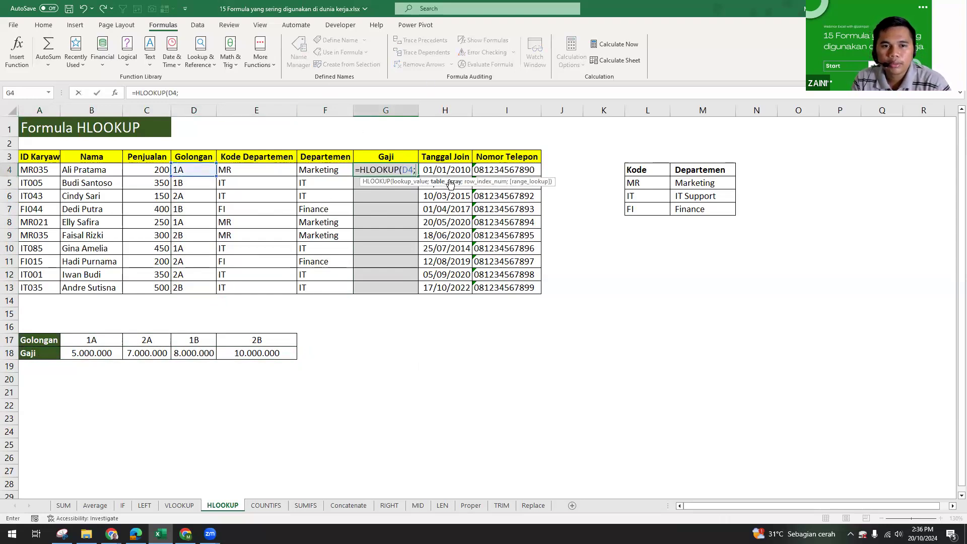
{"action": "left_click_drag", "start_coordinate": [43, 340], "coordinate": [257, 352]}
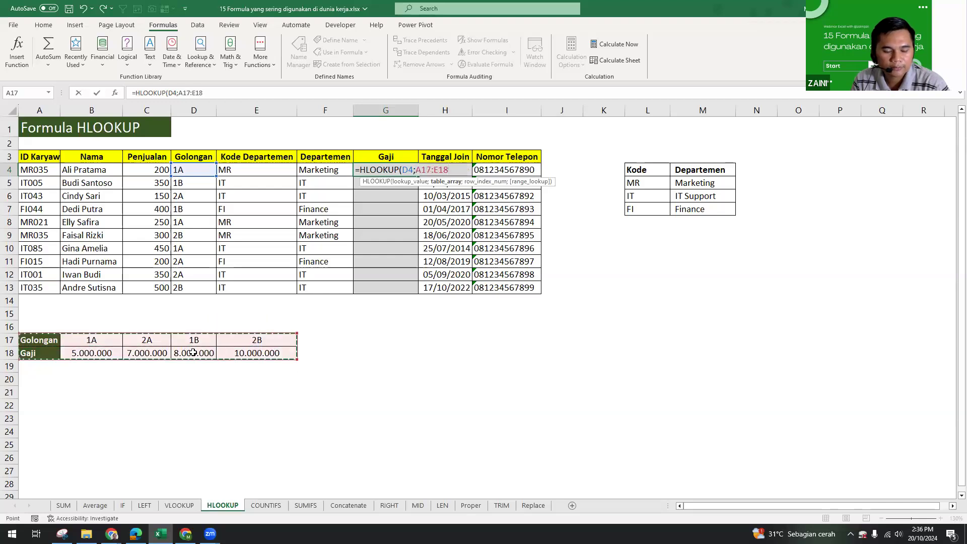
{"action": "key", "text": "F4"}
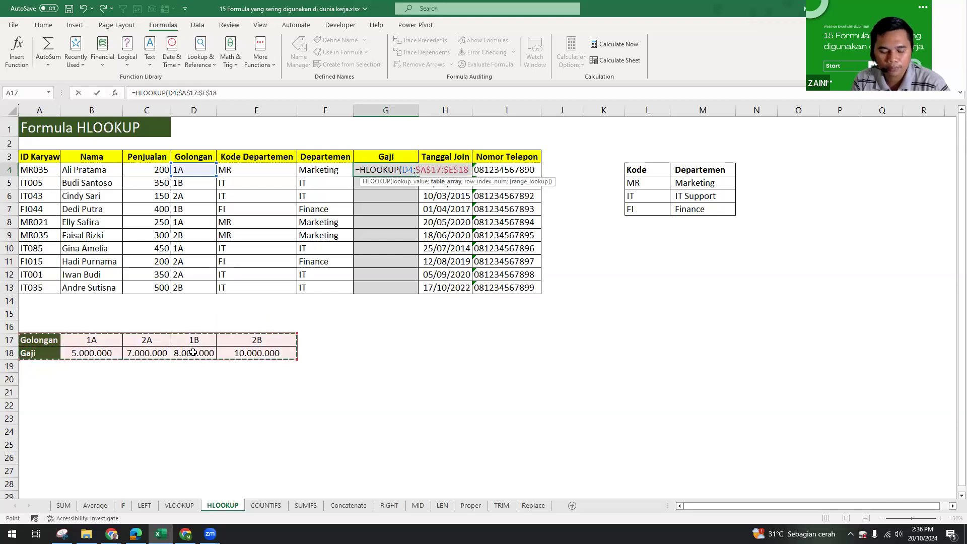
{"action": "type", "text": ";2"}
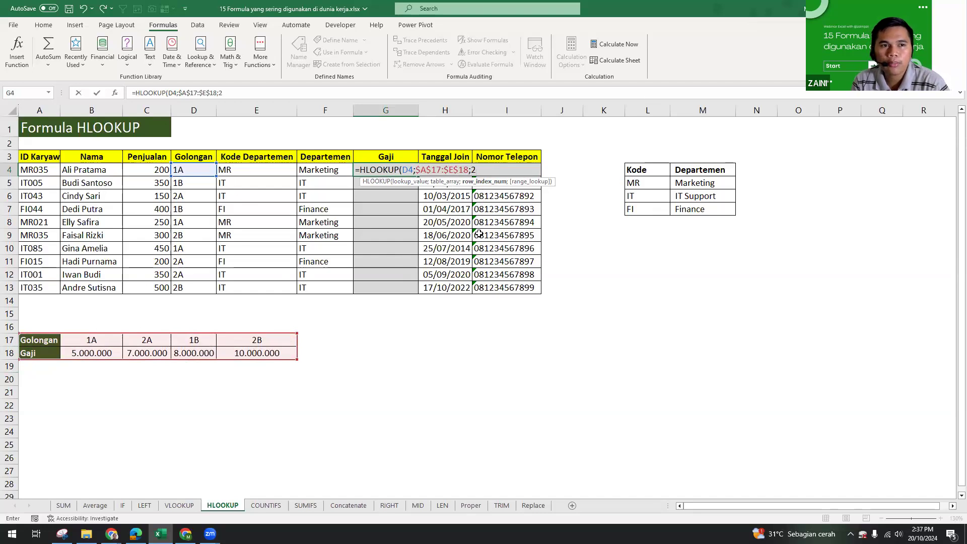
{"action": "type", "text": ";0"}
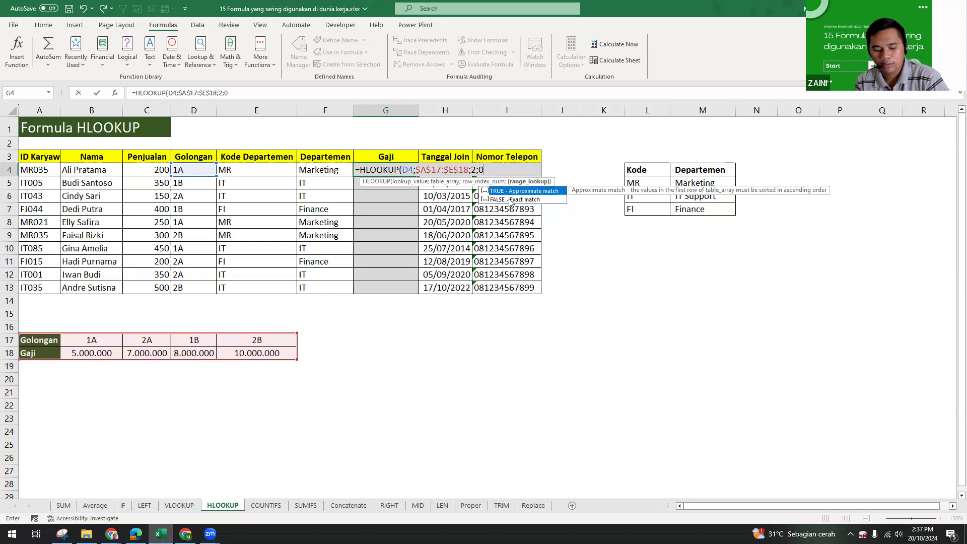
{"action": "type", "text": ")"}
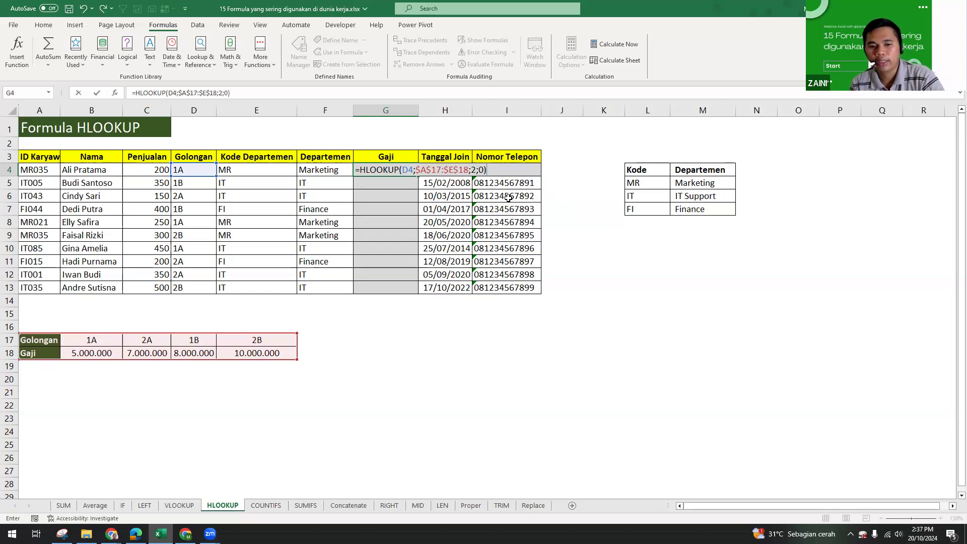
{"action": "key", "text": "Return"}
{"action": "left_click", "coordinate": [403, 170]}
{"action": "left_click_drag", "start_coordinate": [418, 175], "coordinate": [410, 295]}
Step: Review the salary results in G4:G13 and the HLOOKUP formulas behind them
{"action": "left_click", "coordinate": [406, 192]}
{"action": "left_click_drag", "start_coordinate": [395, 169], "coordinate": [396, 274]}
{"action": "left_click", "coordinate": [395, 209]}
{"action": "left_click", "coordinate": [385, 170]}
{"action": "left_click", "coordinate": [396, 186]}
{"action": "left_click", "coordinate": [396, 206]}
{"action": "left_click", "coordinate": [384, 247]}
{"action": "left_click", "coordinate": [376, 287]}
{"action": "left_click", "coordinate": [366, 327]}
{"action": "left_click", "coordinate": [371, 206]}
{"action": "left_click_drag", "start_coordinate": [381, 170], "coordinate": [392, 288]}
{"action": "left_click", "coordinate": [150, 171]}
{"action": "left_click", "coordinate": [39, 129]}
{"action": "left_click", "coordinate": [386, 182]}
{"action": "left_click_drag", "start_coordinate": [535, 183], "coordinate": [507, 222]}
{"action": "left_click", "coordinate": [395, 224]}
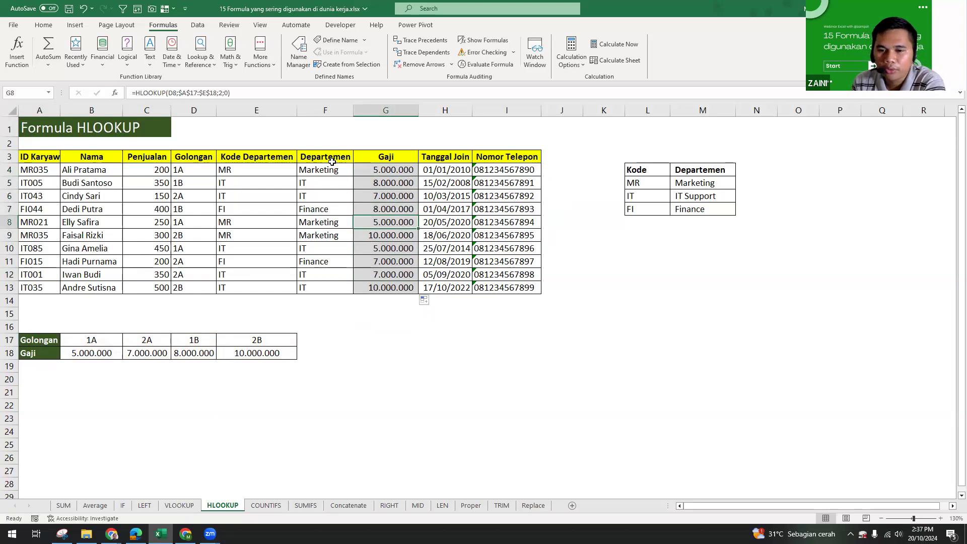
{"action": "left_click", "coordinate": [491, 186]}
{"action": "left_click", "coordinate": [579, 198]}
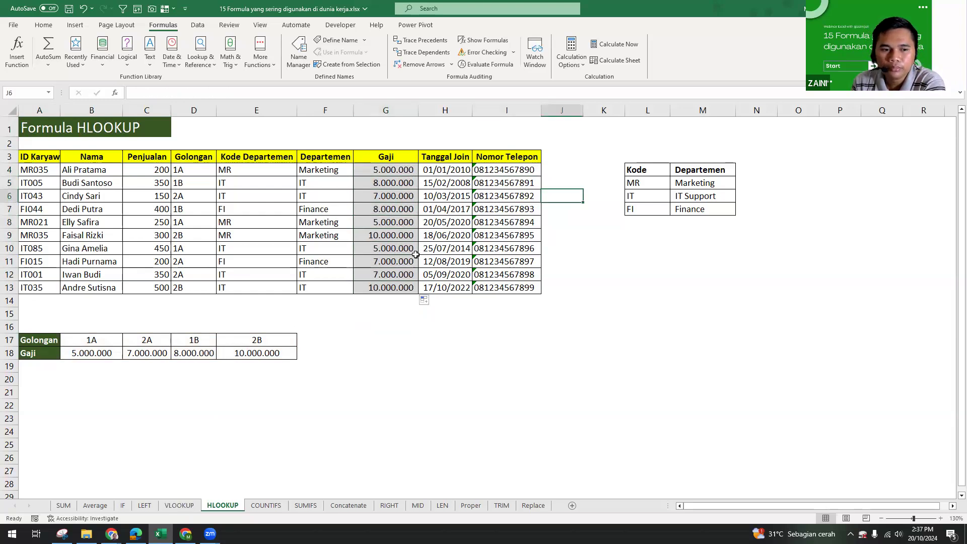
{"action": "left_click", "coordinate": [436, 200]}
{"action": "left_click", "coordinate": [30, 221]}
{"action": "left_click_drag", "start_coordinate": [274, 198], "coordinate": [351, 198]}
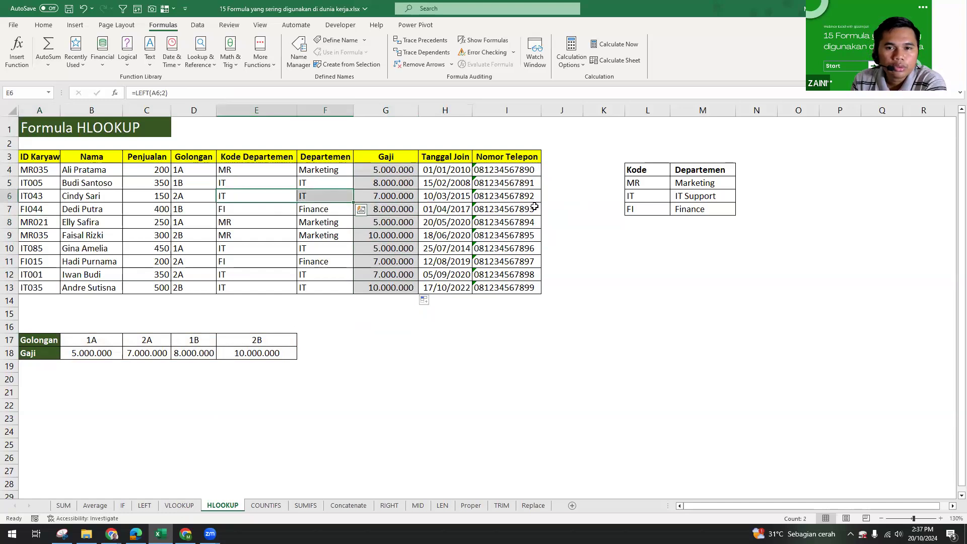
{"action": "left_click", "coordinate": [558, 236]}
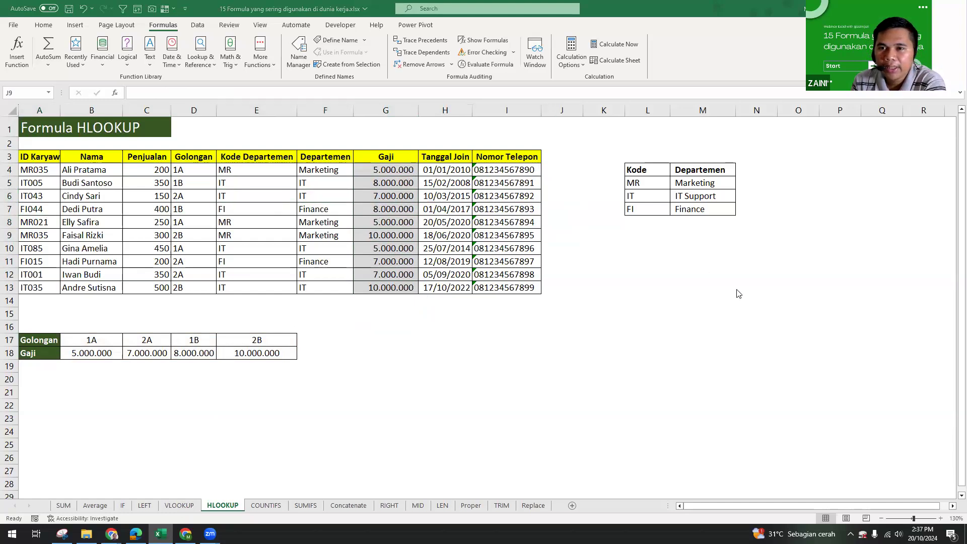
{"action": "left_click", "coordinate": [245, 229]}
{"action": "left_click", "coordinate": [376, 212]}
{"action": "left_click", "coordinate": [333, 365]}
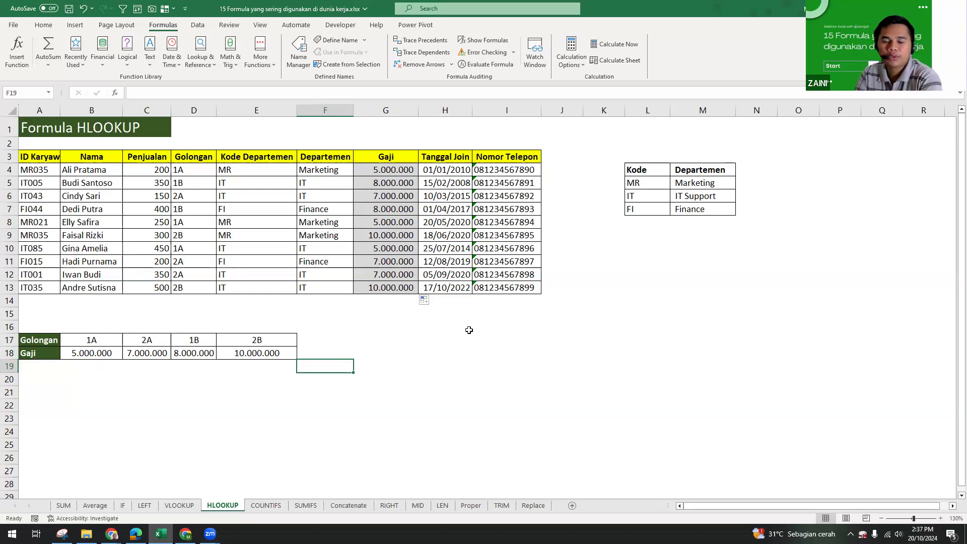
{"action": "left_click", "coordinate": [326, 292]}
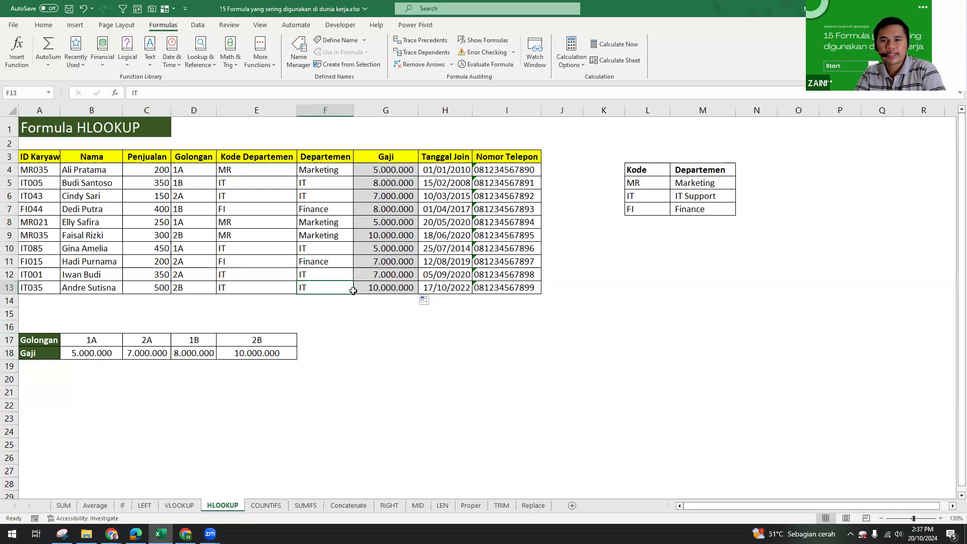
{"action": "left_click", "coordinate": [379, 273]}
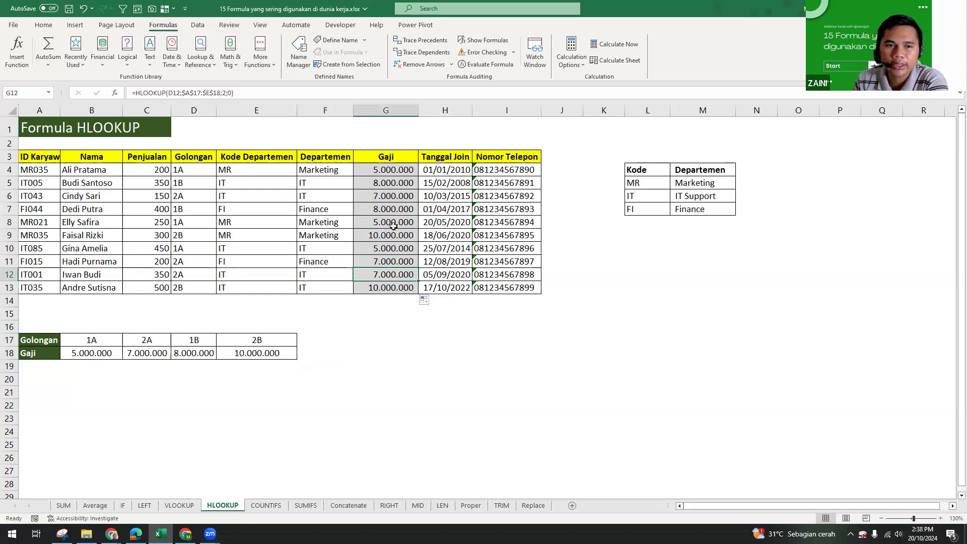
{"action": "left_click", "coordinate": [369, 192]}
{"action": "left_click", "coordinate": [542, 248]}
{"action": "left_click", "coordinate": [194, 235]}
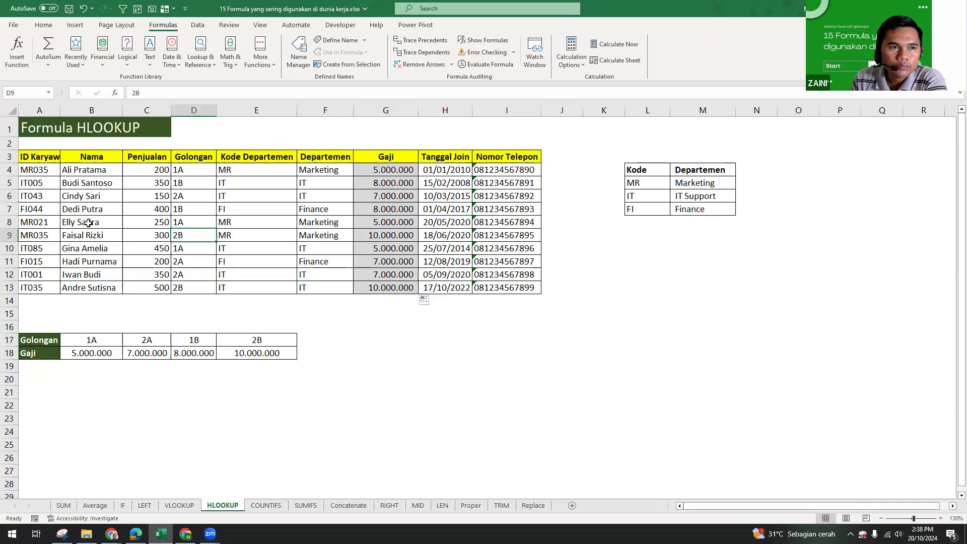
{"action": "left_click", "coordinate": [60, 209]}
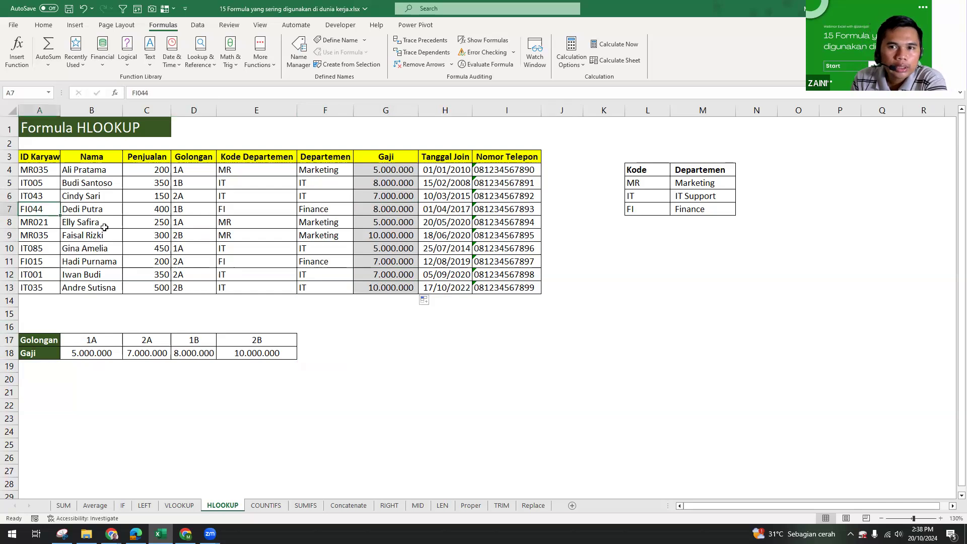
{"action": "left_click", "coordinate": [266, 505]}
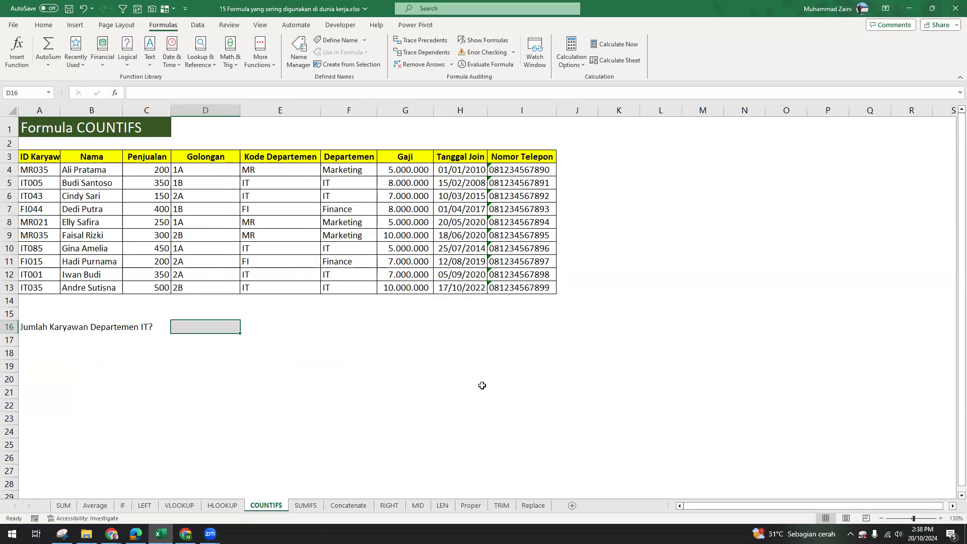
{"action": "left_click", "coordinate": [213, 508]}
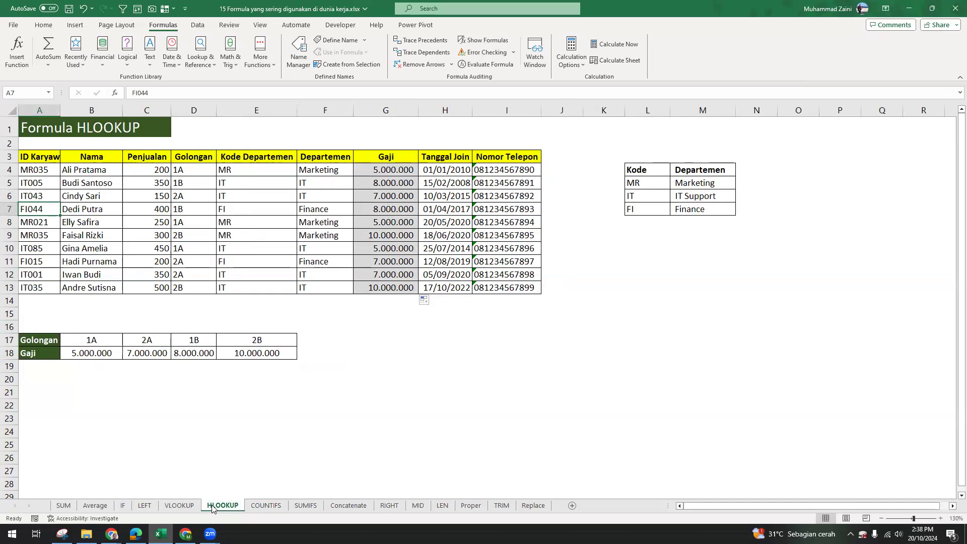
{"action": "left_click", "coordinate": [52, 505]}
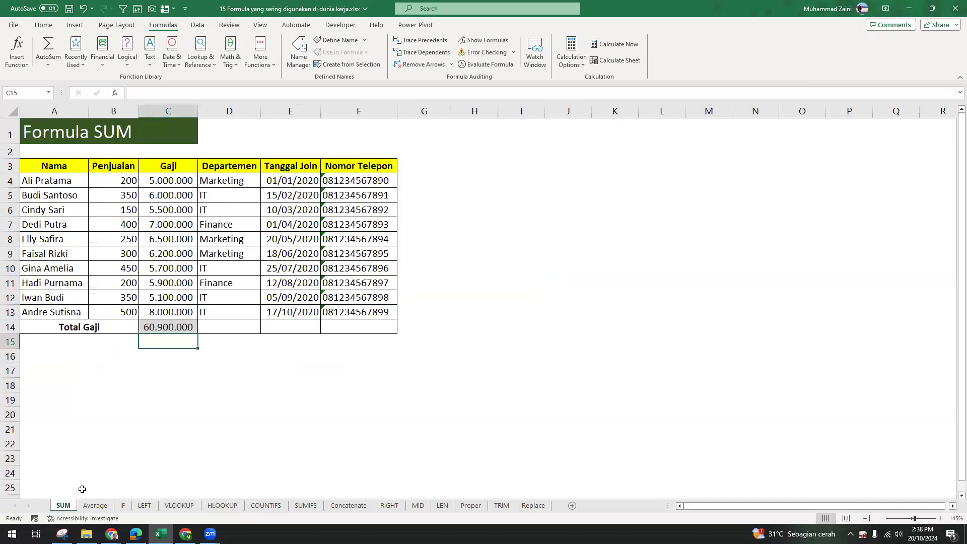
Step: On the VLOOKUP sheet, add a "Gaji" header in cell N4 beside the Departemen column of the lookup table
{"action": "left_click", "coordinate": [192, 505]}
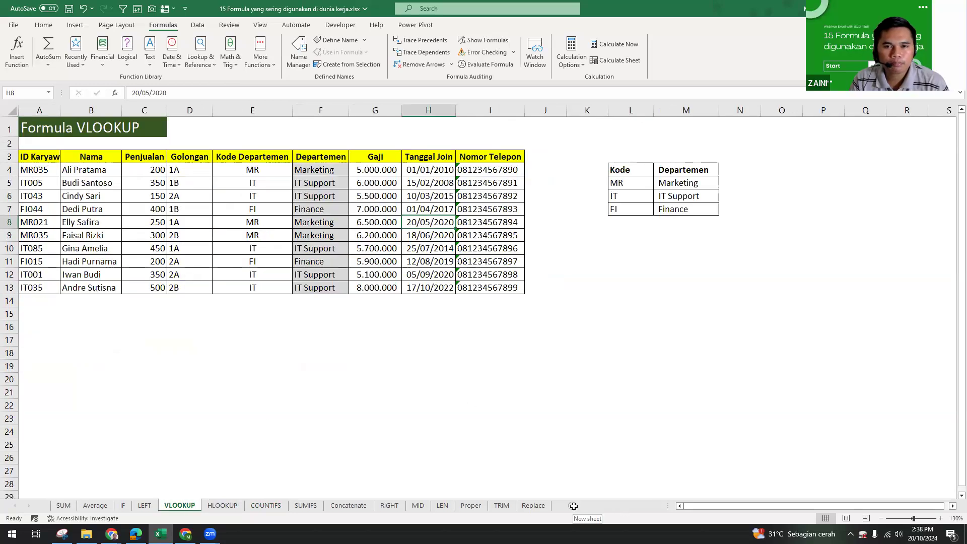
{"action": "scroll", "coordinate": [598, 243], "scroll_direction": "right", "scroll_amount": 5}
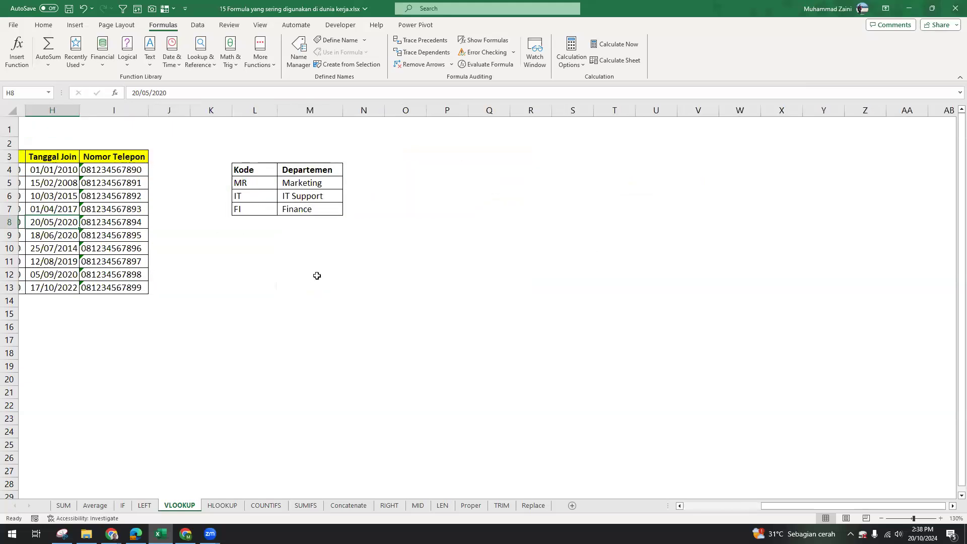
{"action": "scroll", "coordinate": [317, 276], "scroll_direction": "left", "scroll_amount": 5}
{"action": "left_click", "coordinate": [356, 210]}
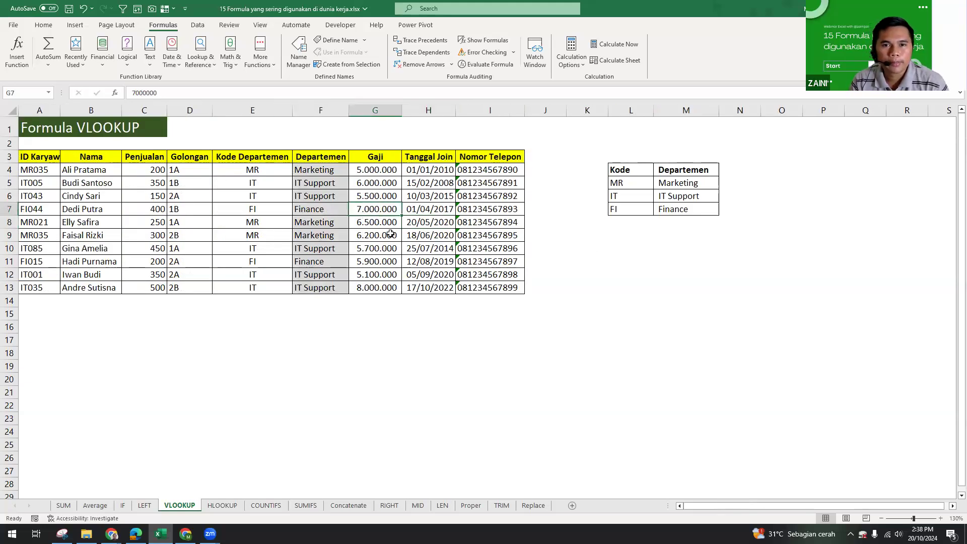
{"action": "scroll", "coordinate": [391, 234], "scroll_direction": "right", "scroll_amount": 2}
{"action": "left_click", "coordinate": [249, 171]}
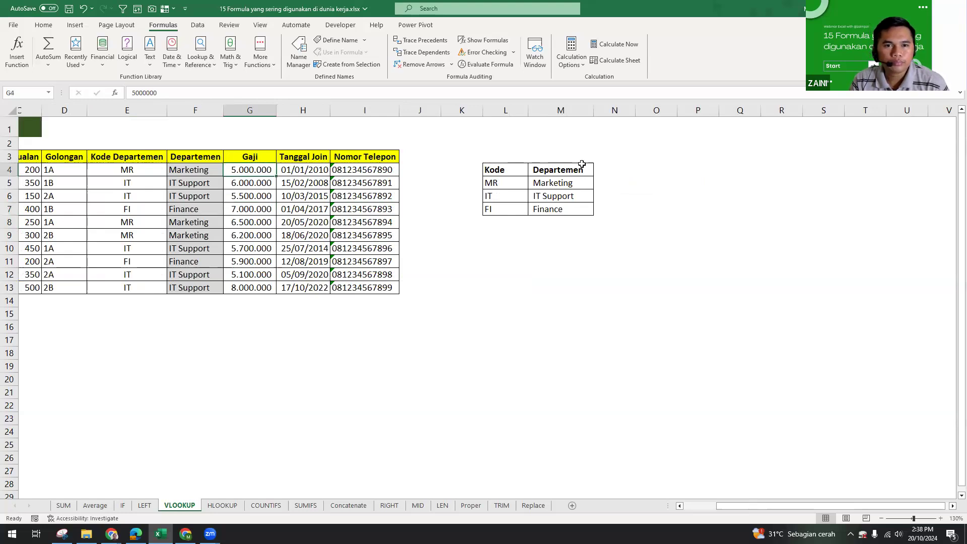
{"action": "left_click", "coordinate": [614, 166]}
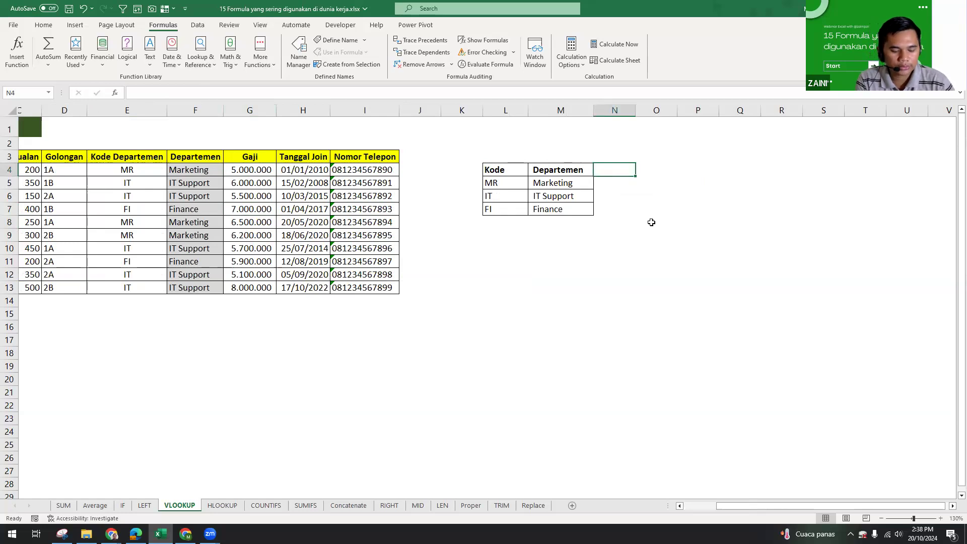
{"action": "type", "text": "Gaji"}
{"action": "key", "text": "Return"}
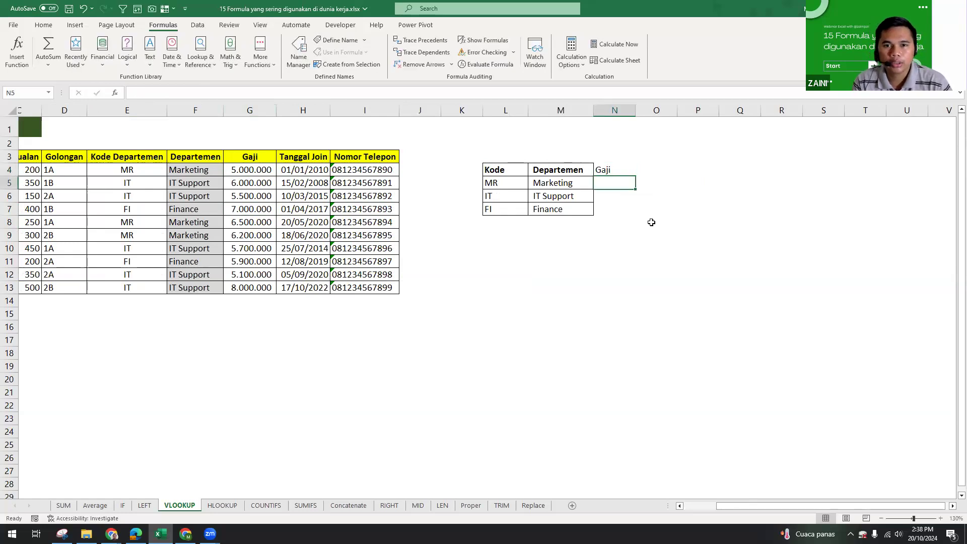
Step: Copy only the formatting of the Departemen header in M4 onto the Gaji header in N4
{"action": "key", "text": "Up"}
{"action": "key", "text": "Left"}
{"action": "key", "text": "ctrl+c"}
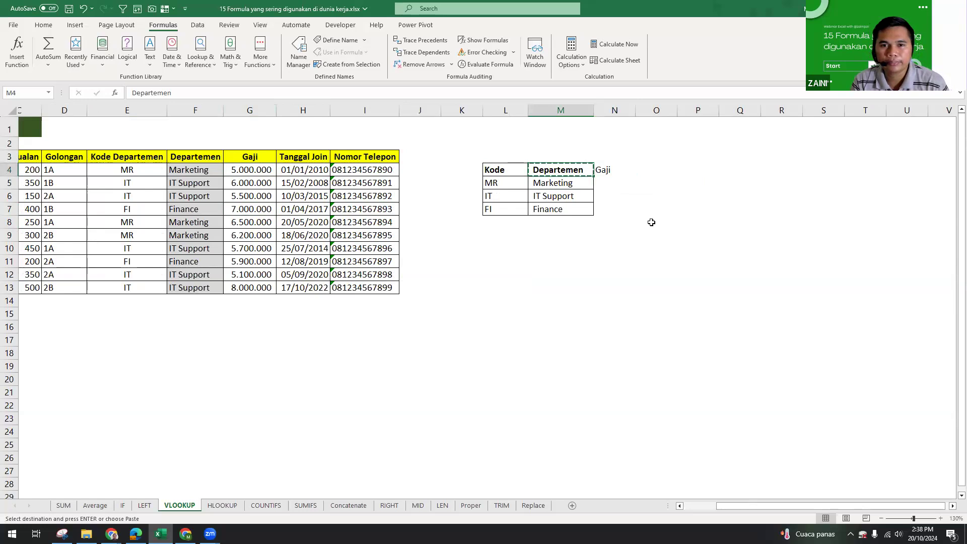
{"action": "key", "text": "Right"}
{"action": "key", "text": "ctrl+alt+v"}
{"action": "key", "text": "t"}
{"action": "key", "text": "Return"}
{"action": "key", "text": "Return"}
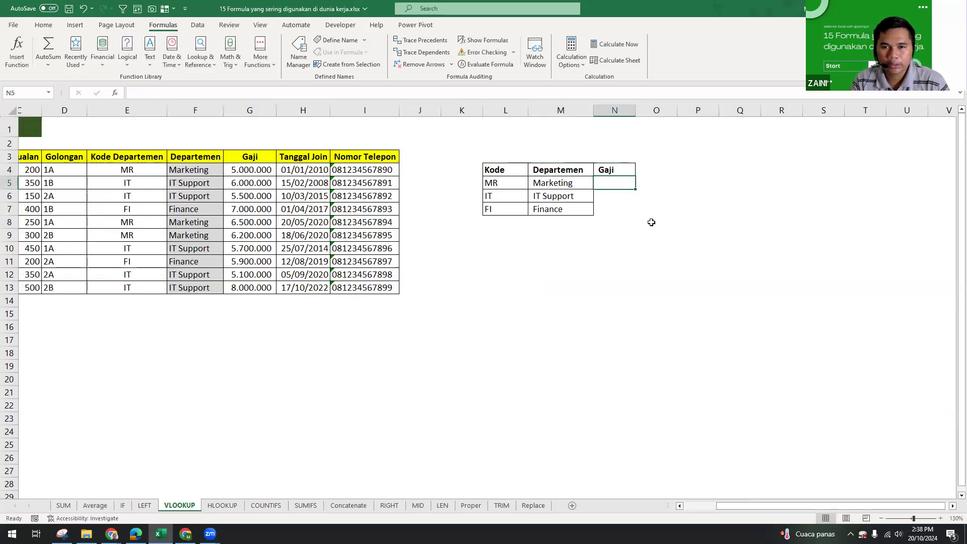
Step: Enter 5e6 as the Marketing salary in N5, set the cell to General format and re-enter the value
{"action": "type", "text": "5e6"}
{"action": "key", "text": "ctrl+Return"}
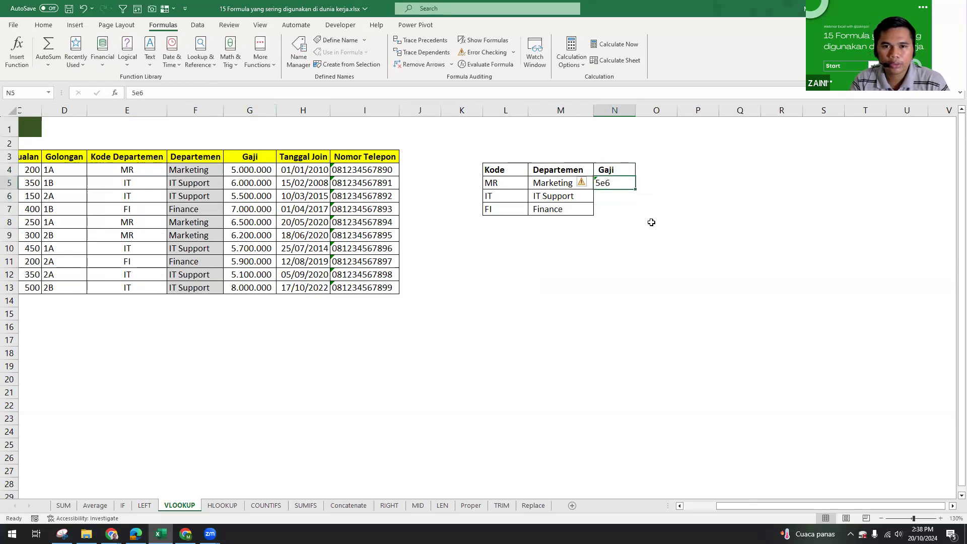
{"action": "left_click", "coordinate": [43, 24]}
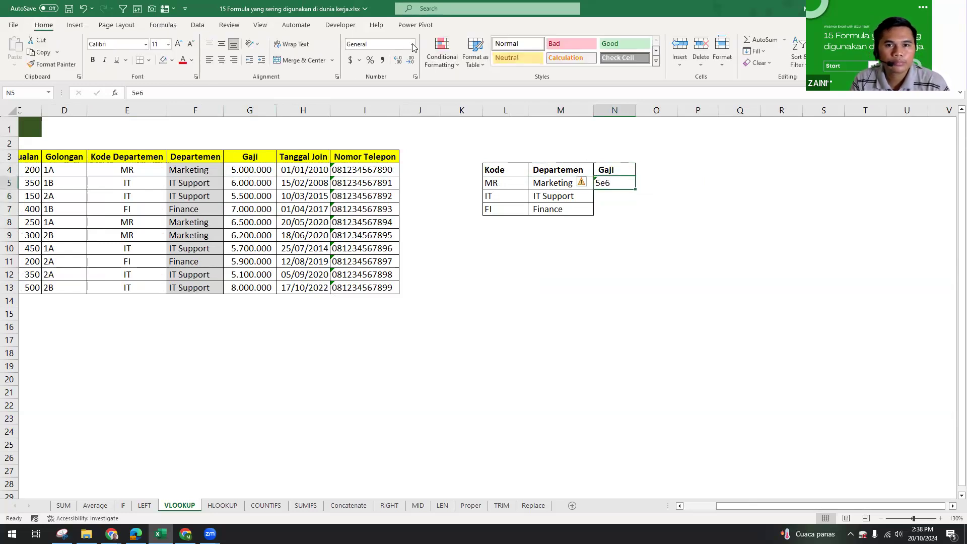
{"action": "left_click", "coordinate": [412, 44]}
{"action": "left_click", "coordinate": [413, 65]}
{"action": "key", "text": "F2"}
{"action": "key", "text": "Return"}
Step: Try to enter 7e6 as the IT Support salary in N6
{"action": "type", "text": "7e6"}
{"action": "key", "text": "Return"}
{"action": "type", "text": "8e"}
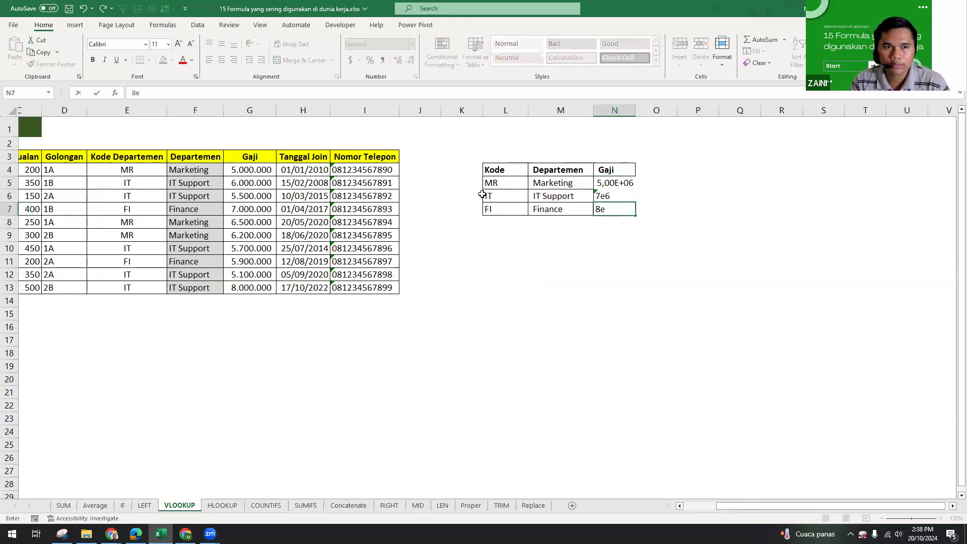
{"action": "key", "text": "Escape"}
Step: Apply comma style to N5:N7, and enter 6e6 as the IT Support salary and 7e6 as the Finance salary
{"action": "left_click_drag", "start_coordinate": [615, 182], "coordinate": [616, 209]}
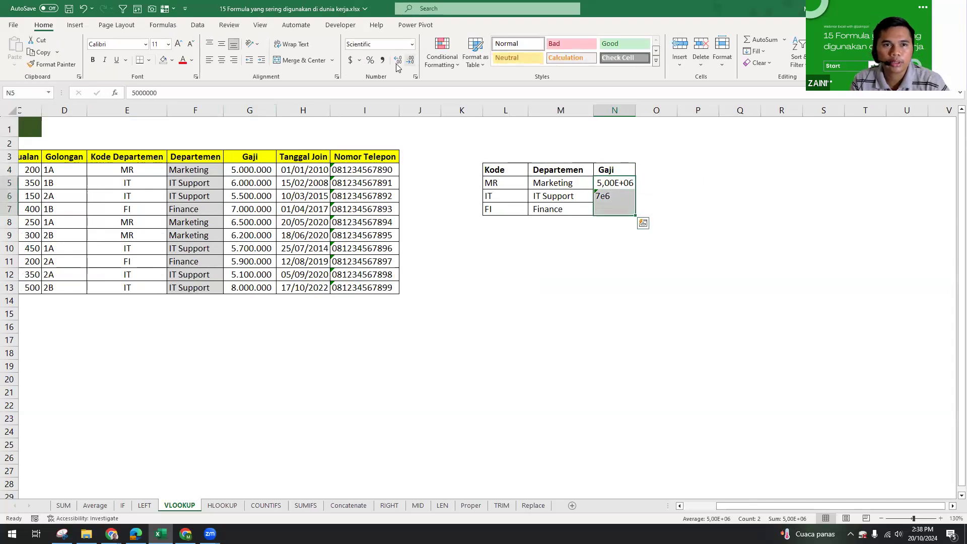
{"action": "left_click", "coordinate": [383, 60]}
{"action": "left_click", "coordinate": [615, 182]}
{"action": "key", "text": "ctrl+shift+6"}
{"action": "key", "text": "Down"}
{"action": "type", "text": "6e6"}
{"action": "key", "text": "Return"}
{"action": "type", "text": "7e"}
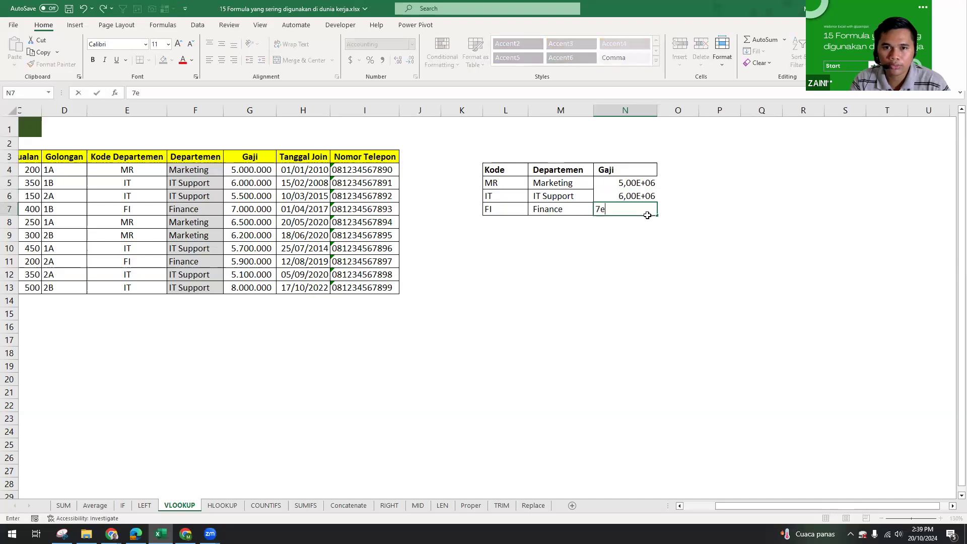
{"action": "type", "text": "6"}
{"action": "key", "text": "Return"}
Step: Format the lookup table's salaries in N5:N7 with comma style and no decimal places
{"action": "left_click_drag", "start_coordinate": [635, 183], "coordinate": [637, 210]}
{"action": "left_click", "coordinate": [383, 60]}
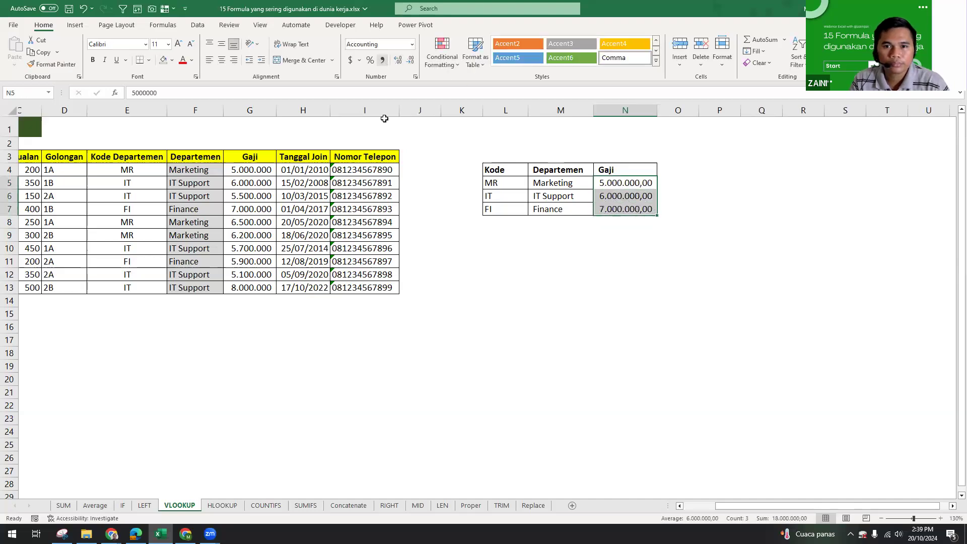
{"action": "left_click", "coordinate": [410, 62]}
{"action": "left_click", "coordinate": [410, 62]}
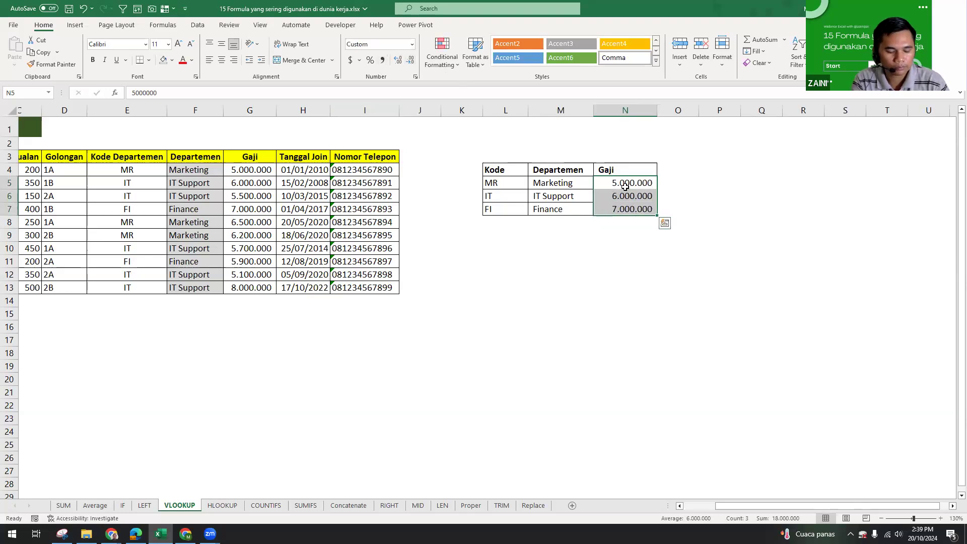
{"action": "left_click", "coordinate": [543, 245]}
{"action": "left_click", "coordinate": [434, 193]}
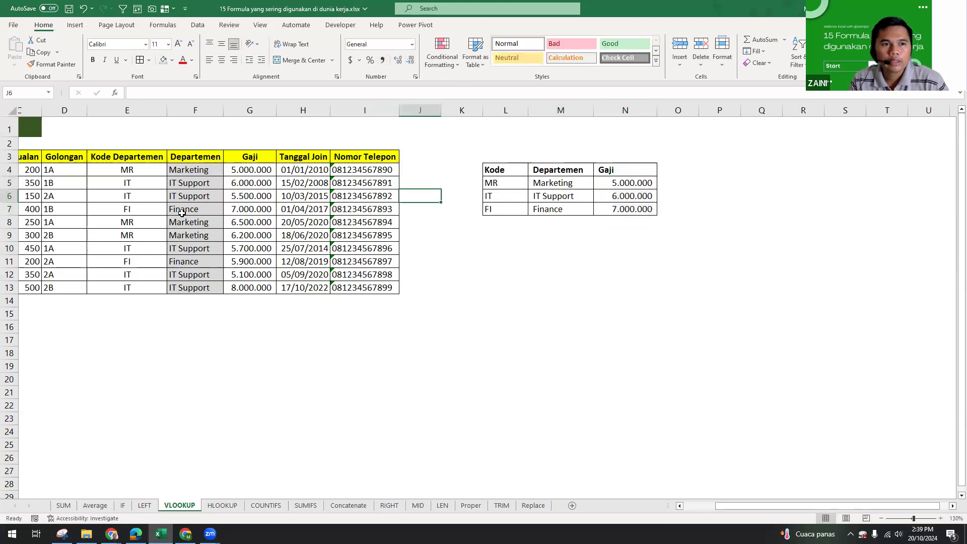
Step: Clear the contents of the Gaji column G4:G13 and the Departemen column F4:F13 in the employee table
{"action": "left_click", "coordinate": [182, 212]}
{"action": "left_click_drag", "start_coordinate": [258, 169], "coordinate": [250, 300]}
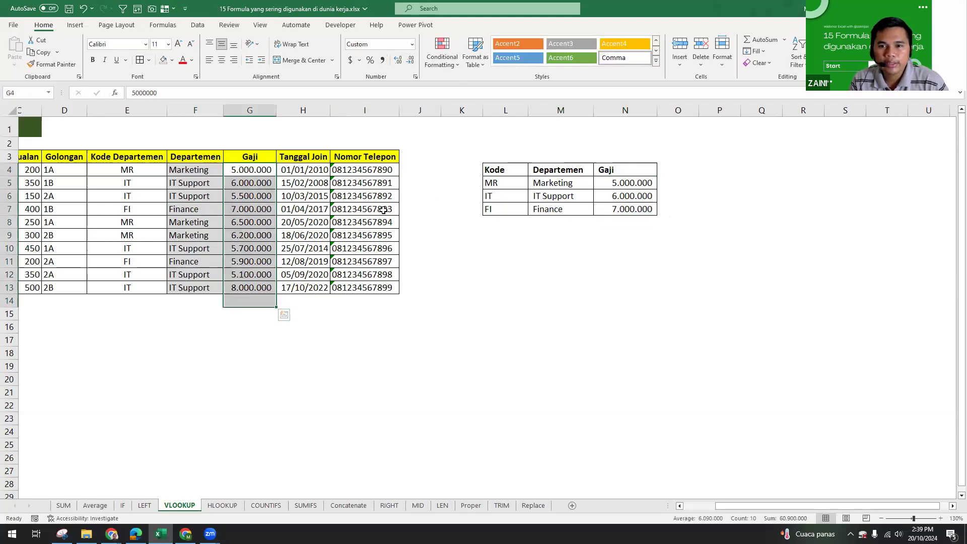
{"action": "left_click_drag", "start_coordinate": [204, 169], "coordinate": [187, 249]}
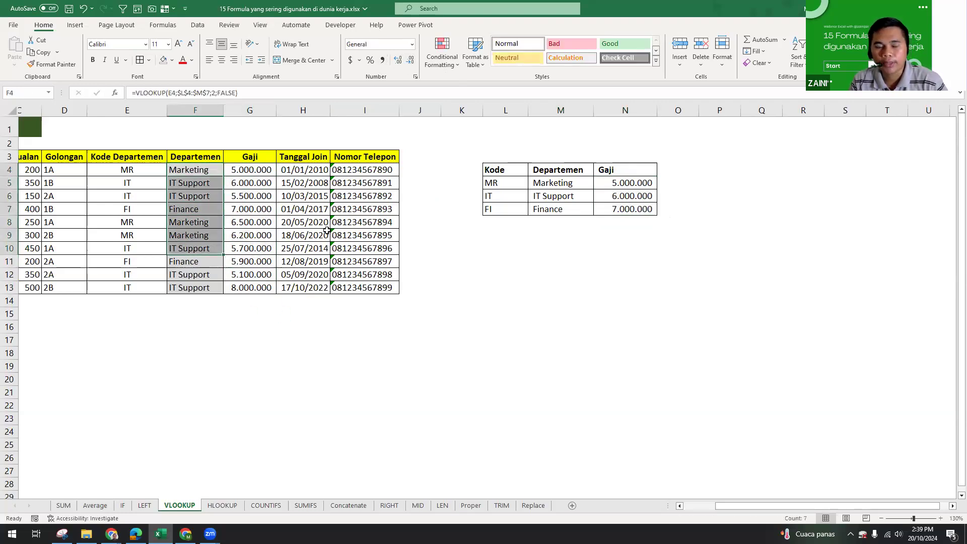
{"action": "left_click_drag", "start_coordinate": [262, 170], "coordinate": [258, 284]}
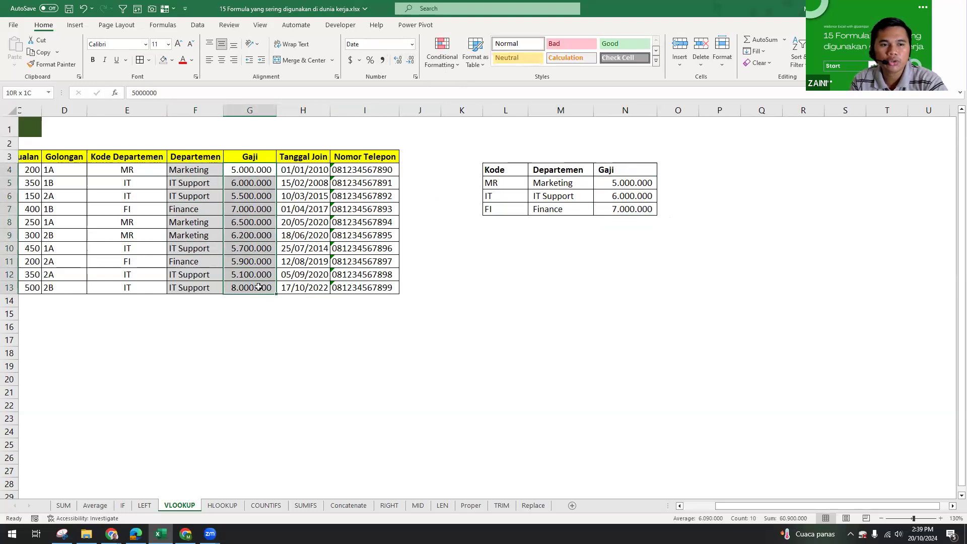
{"action": "key", "text": "Delete"}
{"action": "left_click_drag", "start_coordinate": [201, 169], "coordinate": [208, 288]}
{"action": "key", "text": "Delete"}
{"action": "left_click", "coordinate": [248, 237]}
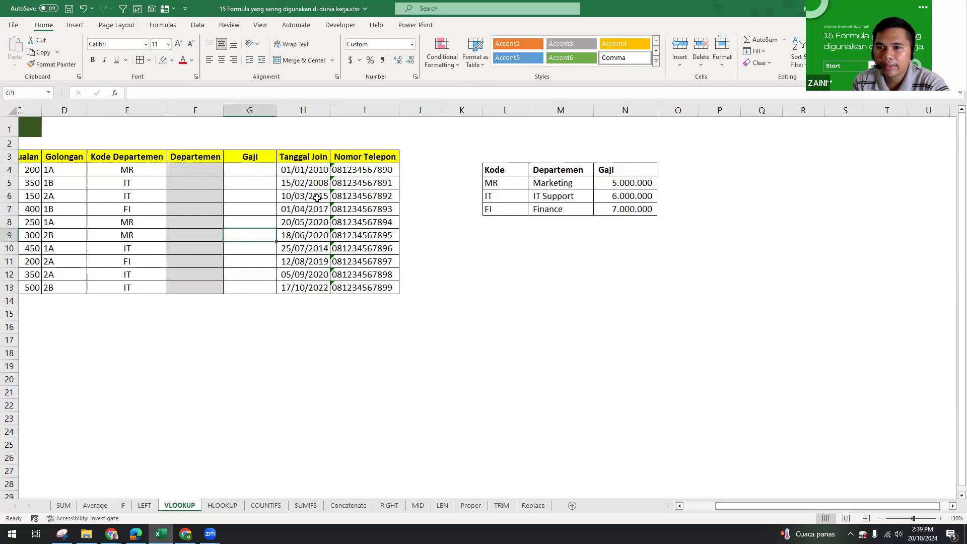
{"action": "left_click_drag", "start_coordinate": [201, 165], "coordinate": [242, 164]}
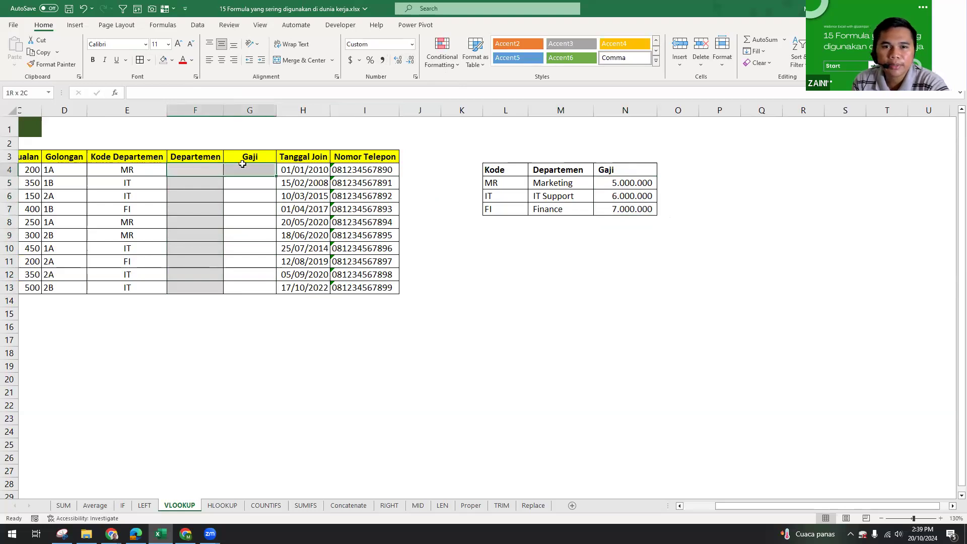
{"action": "left_click_drag", "start_coordinate": [181, 168], "coordinate": [251, 285]}
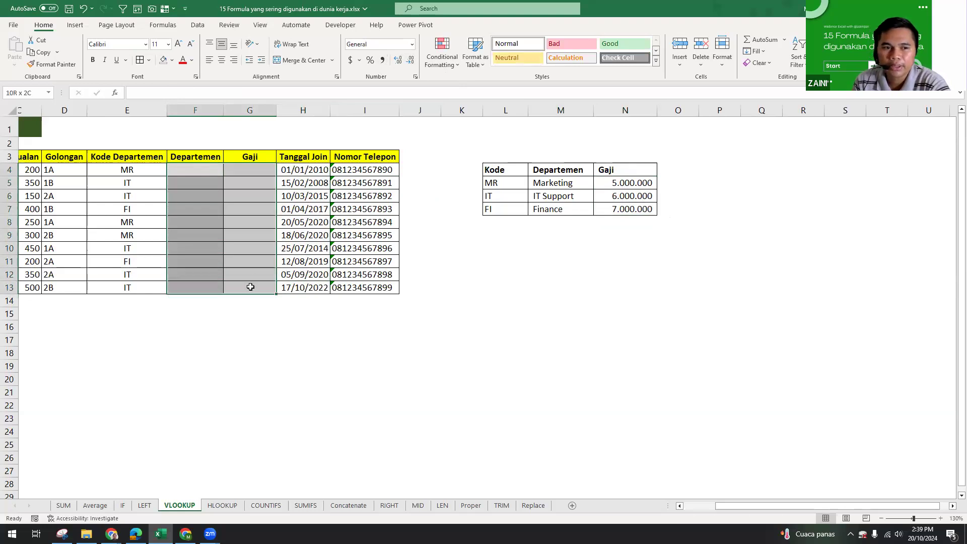
{"action": "left_click", "coordinate": [225, 232]}
{"action": "left_click", "coordinate": [248, 167]}
{"action": "left_click", "coordinate": [288, 248]}
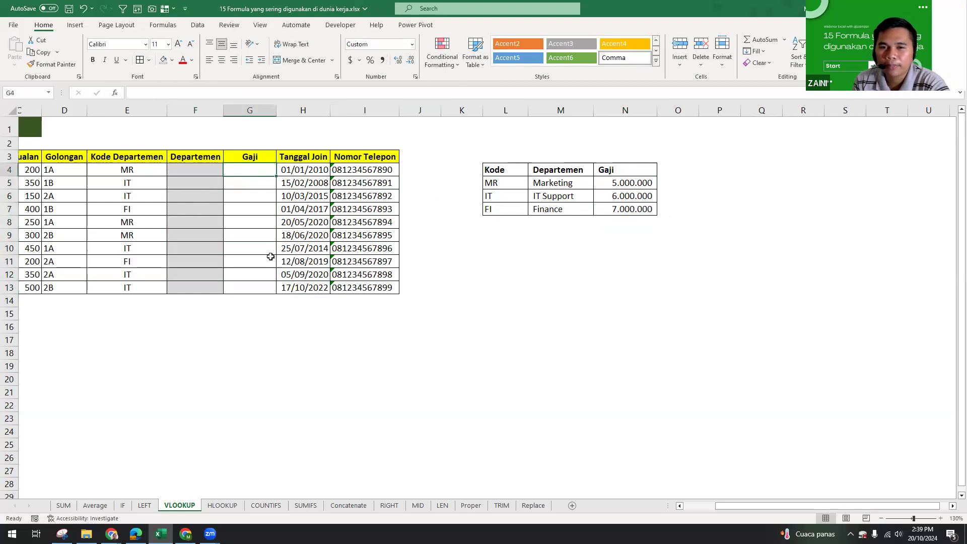
{"action": "left_click", "coordinate": [568, 173]}
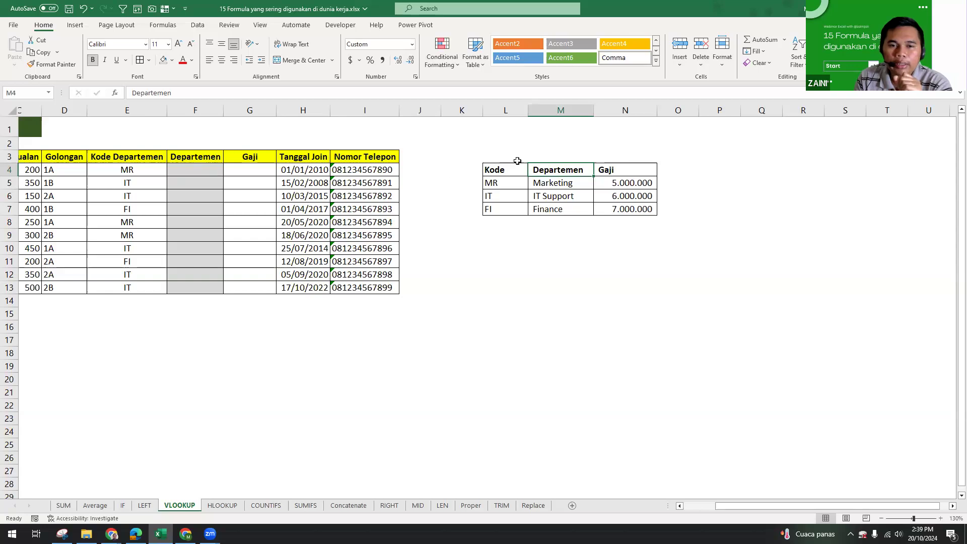
Step: Compare the empty Departemen and Gaji columns of the employee table with the matching columns of the lookup table
{"action": "left_click_drag", "start_coordinate": [566, 168], "coordinate": [607, 213]}
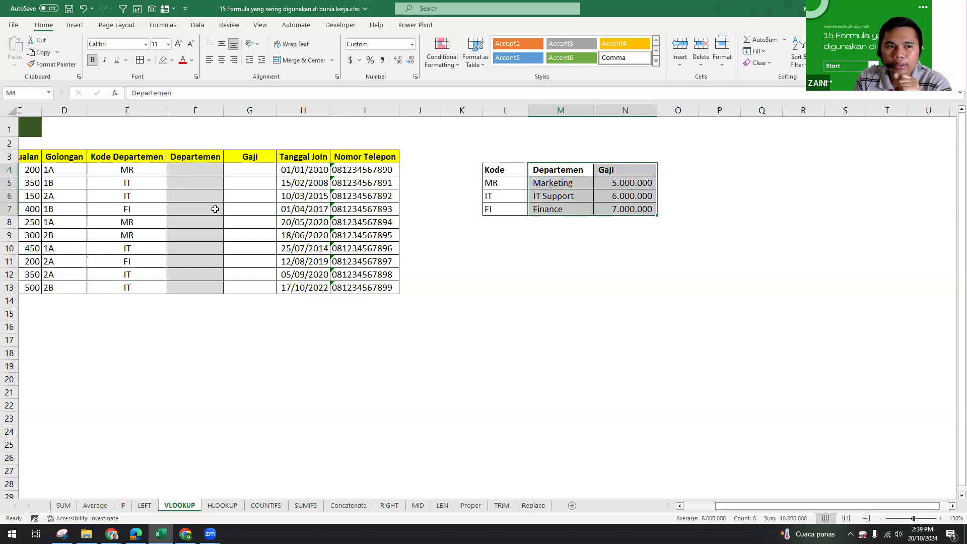
{"action": "left_click", "coordinate": [197, 158]}
{"action": "left_click_drag", "start_coordinate": [242, 167], "coordinate": [237, 249]}
{"action": "left_click_drag", "start_coordinate": [198, 160], "coordinate": [217, 261]}
{"action": "left_click_drag", "start_coordinate": [247, 159], "coordinate": [249, 247]}
{"action": "left_click_drag", "start_coordinate": [570, 165], "coordinate": [568, 222]}
{"action": "left_click_drag", "start_coordinate": [623, 165], "coordinate": [623, 211]}
{"action": "left_click_drag", "start_coordinate": [557, 179], "coordinate": [553, 211]}
{"action": "left_click_drag", "start_coordinate": [623, 173], "coordinate": [632, 218]}
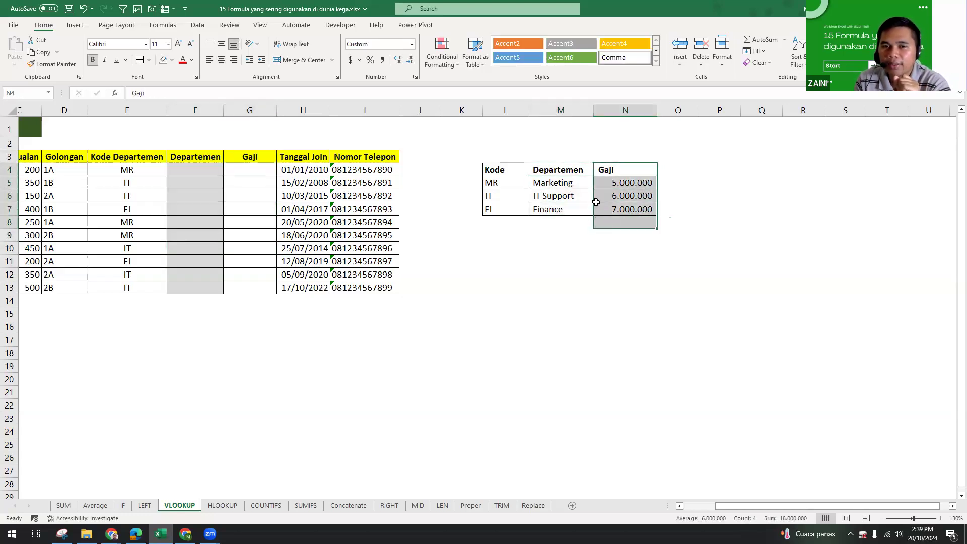
{"action": "left_click_drag", "start_coordinate": [566, 173], "coordinate": [574, 209]}
{"action": "left_click_drag", "start_coordinate": [635, 176], "coordinate": [632, 208]}
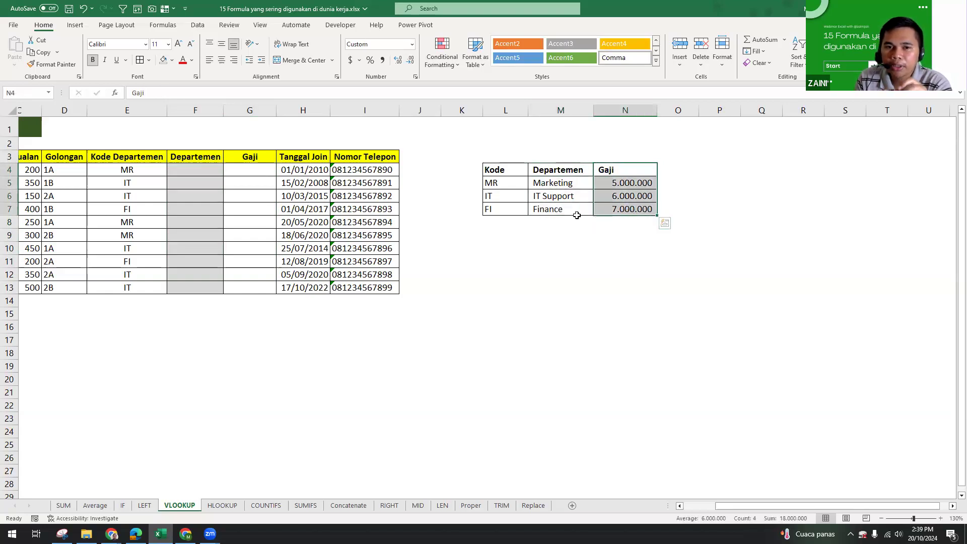
{"action": "left_click_drag", "start_coordinate": [562, 170], "coordinate": [562, 222]}
{"action": "left_click_drag", "start_coordinate": [630, 145], "coordinate": [632, 235]}
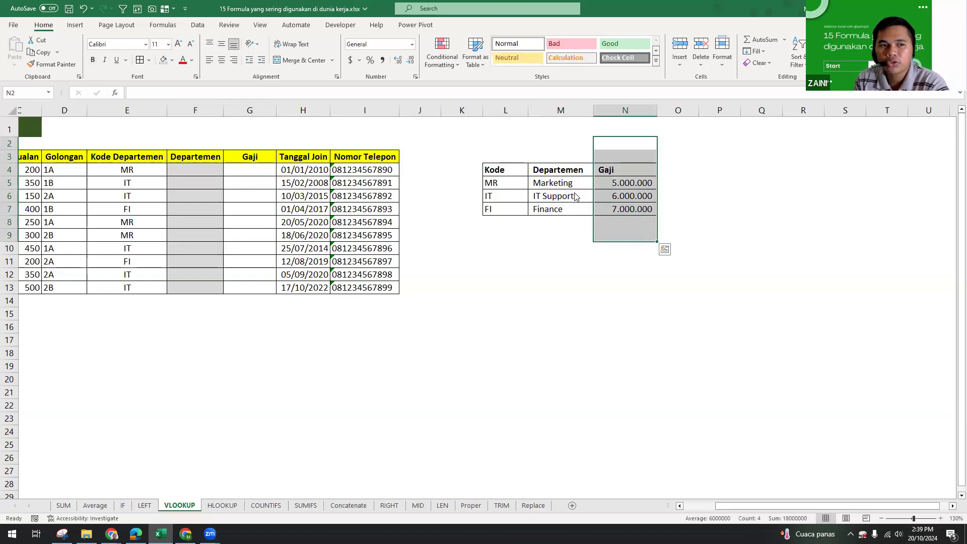
{"action": "left_click_drag", "start_coordinate": [202, 143], "coordinate": [200, 288]}
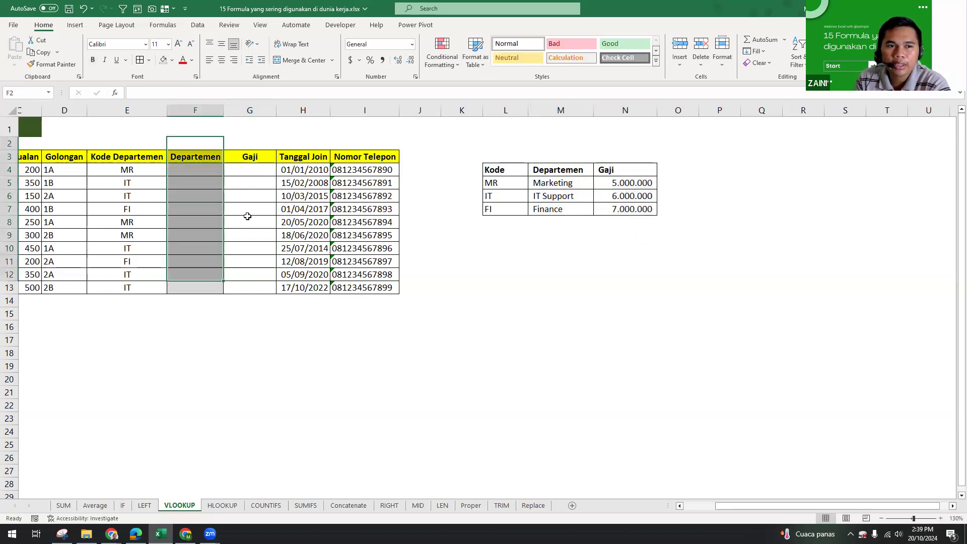
{"action": "left_click_drag", "start_coordinate": [248, 157], "coordinate": [248, 222]}
{"action": "left_click_drag", "start_coordinate": [193, 154], "coordinate": [205, 250]}
{"action": "left_click_drag", "start_coordinate": [255, 158], "coordinate": [253, 216]}
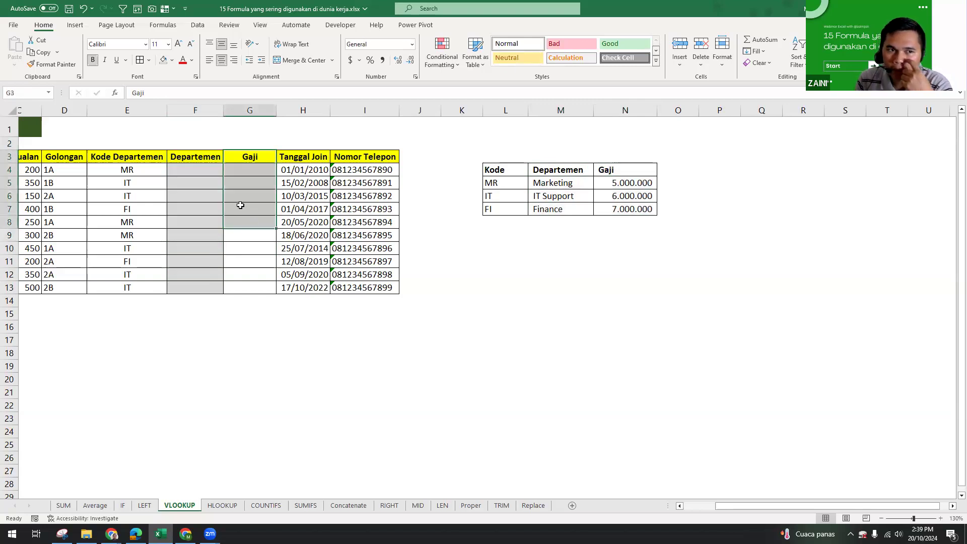
{"action": "left_click", "coordinate": [190, 185]}
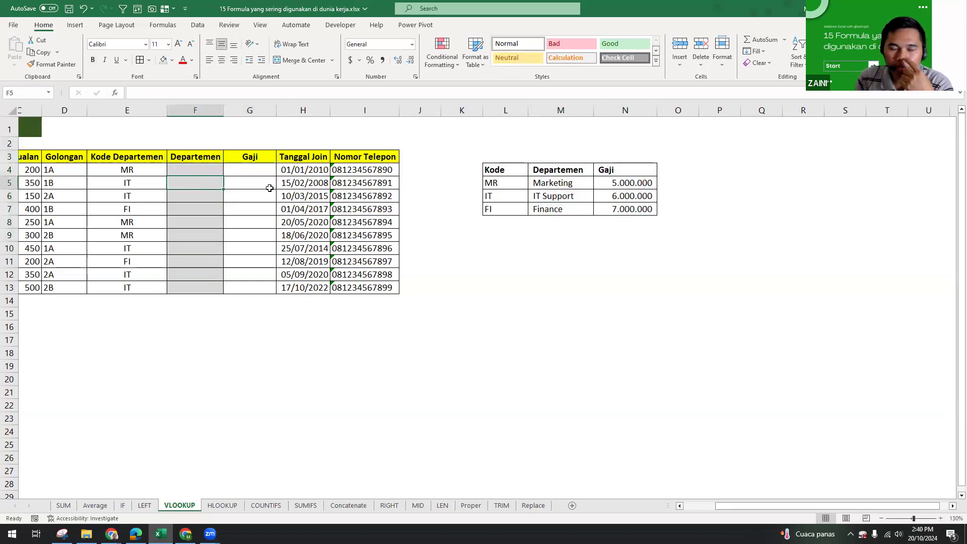
{"action": "left_click", "coordinate": [200, 170]}
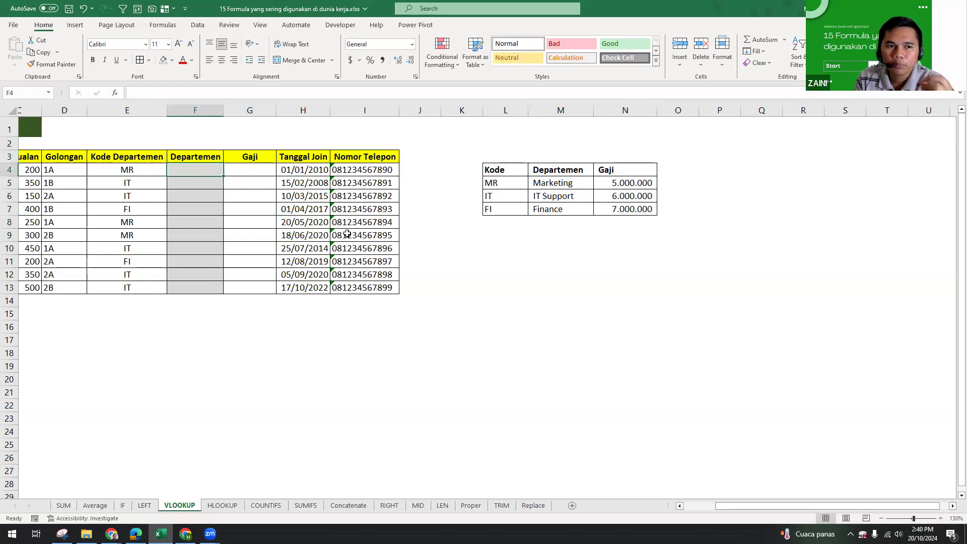
{"action": "left_click_drag", "start_coordinate": [198, 170], "coordinate": [270, 288]}
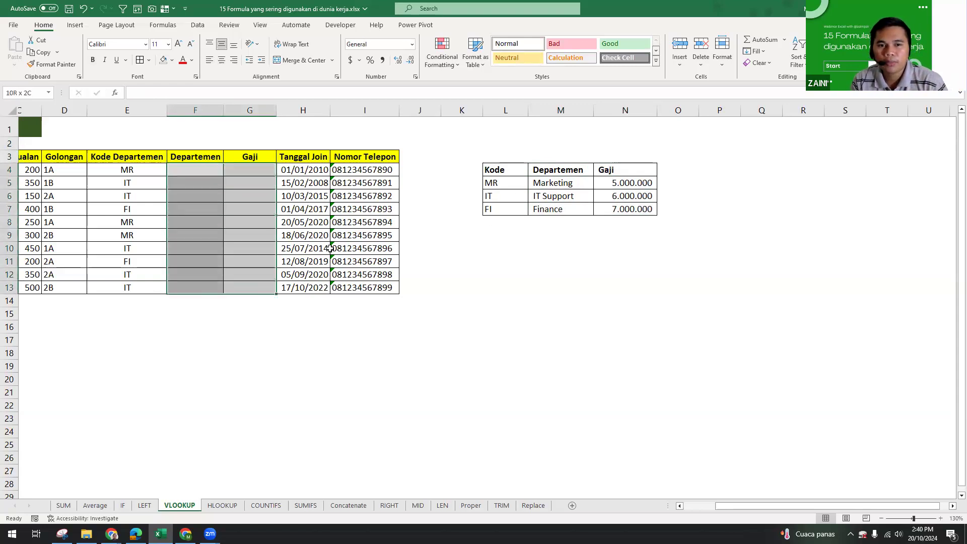
{"action": "left_click_drag", "start_coordinate": [562, 183], "coordinate": [564, 223]}
{"action": "left_click_drag", "start_coordinate": [599, 174], "coordinate": [600, 222]}
{"action": "left_click", "coordinate": [171, 172]}
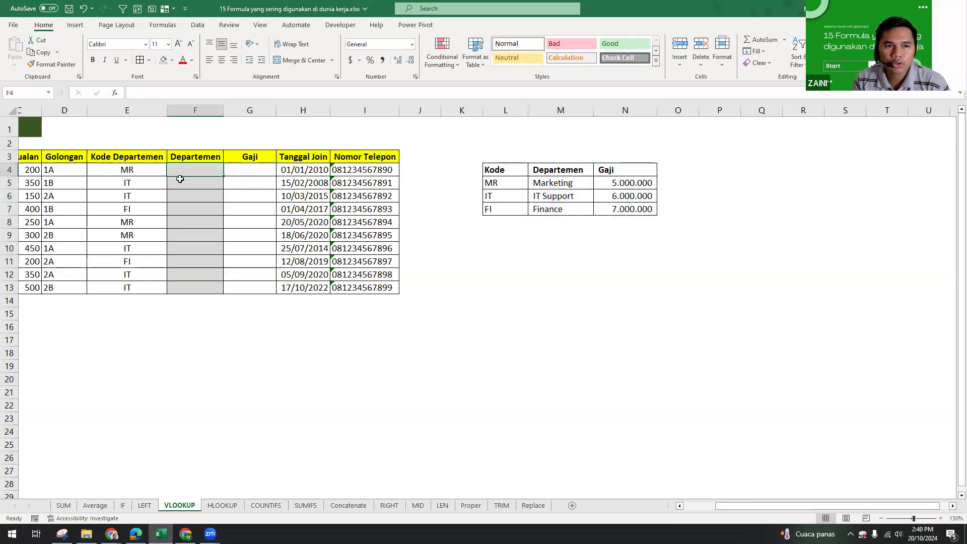
{"action": "type", "text": "=VLOOKUP("}
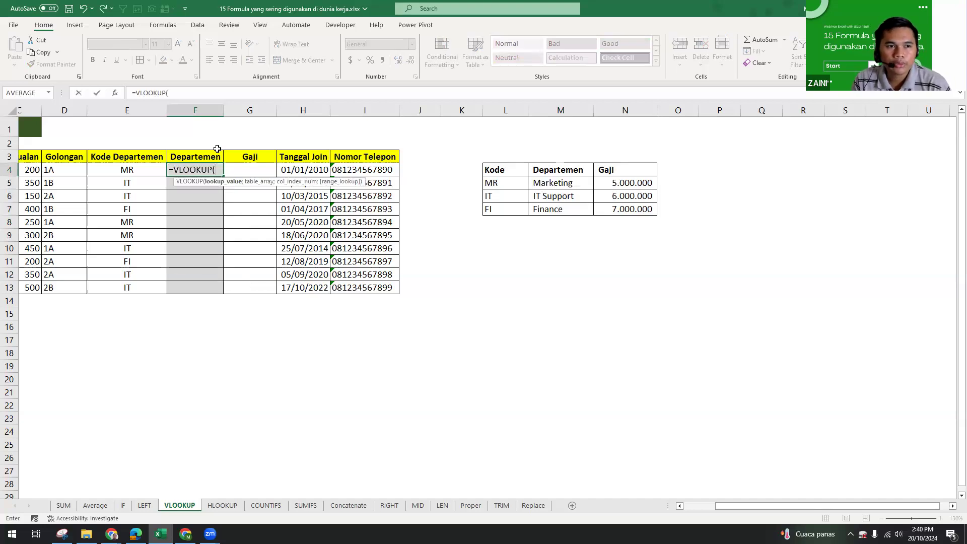
{"action": "left_click", "coordinate": [126, 170]}
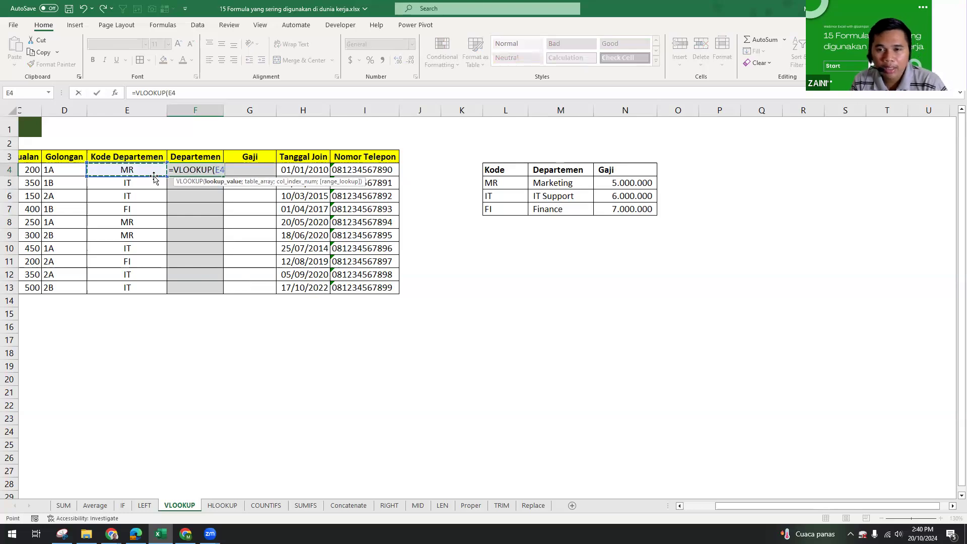
{"action": "key", "text": "F4"}
{"action": "key", "text": "F4"}
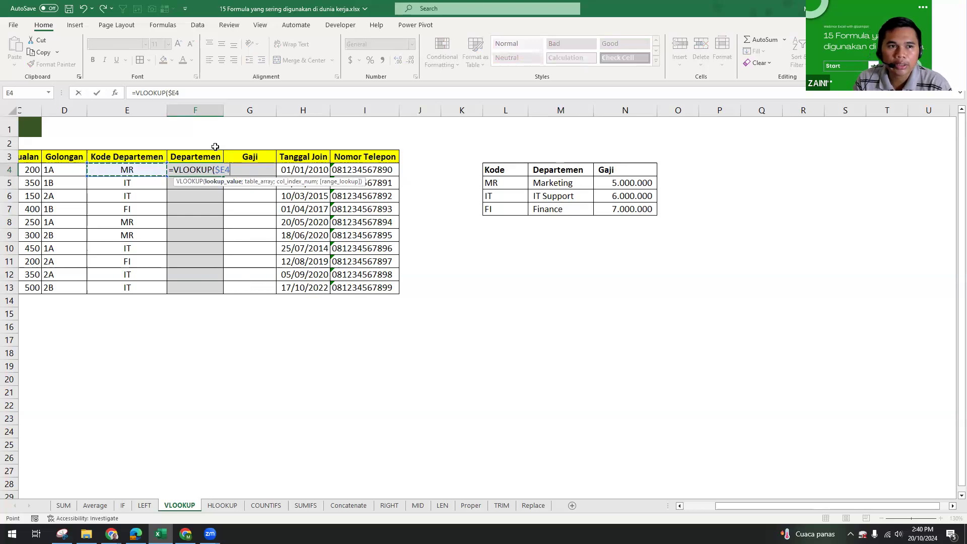
{"action": "left_click", "coordinate": [175, 93]}
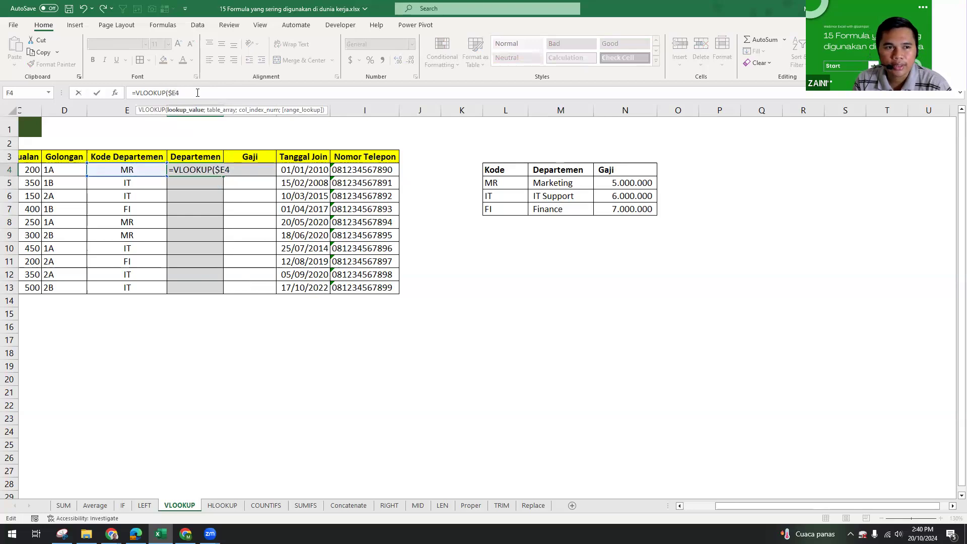
{"action": "type", "text": ";"}
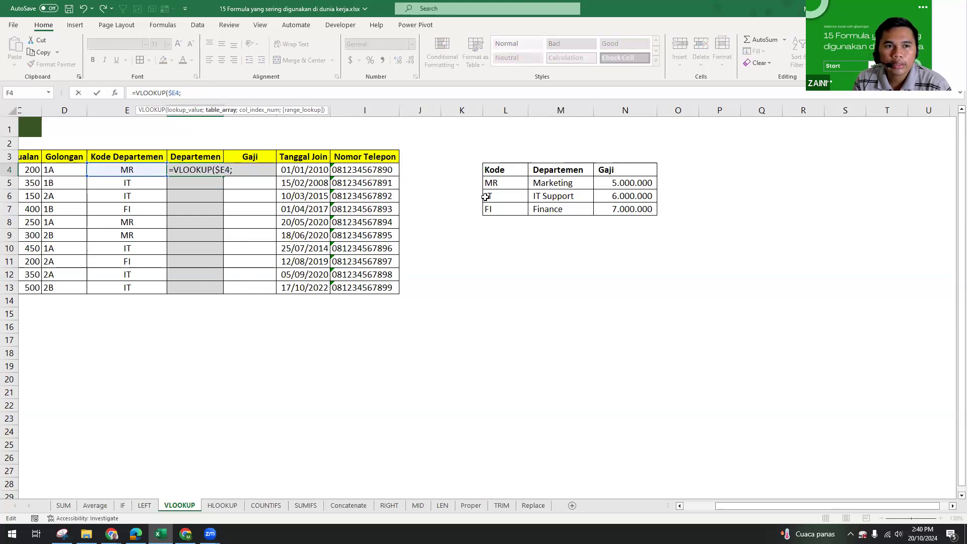
{"action": "left_click", "coordinate": [504, 169]}
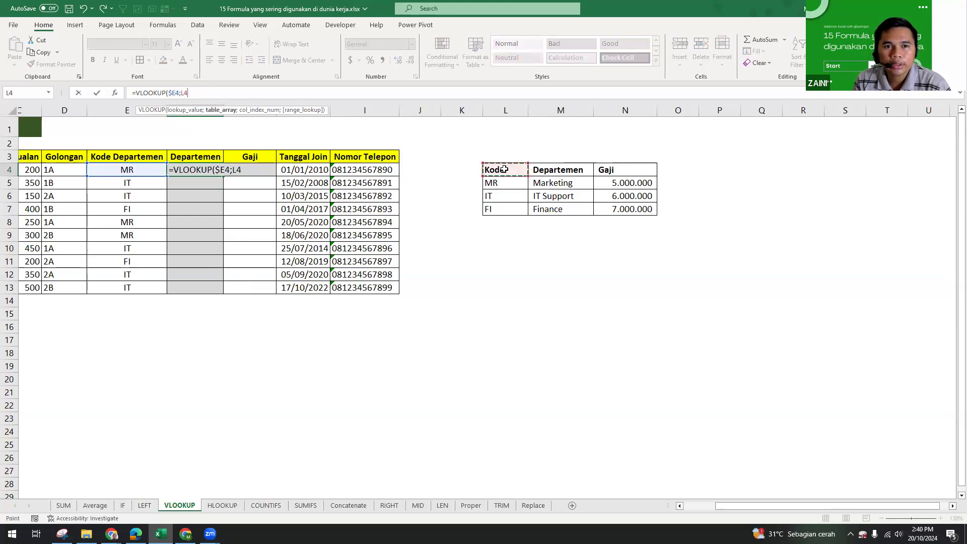
{"action": "left_click_drag", "start_coordinate": [504, 170], "coordinate": [629, 208]}
{"action": "key", "text": "Escape"}
{"action": "left_click_drag", "start_coordinate": [531, 237], "coordinate": [535, 197]}
Step: Number the lookup table's columns by entering 1, 2 and 3 in L3:N3 above the Kode, Departemen and Gaji headers
{"action": "left_click", "coordinate": [514, 152]}
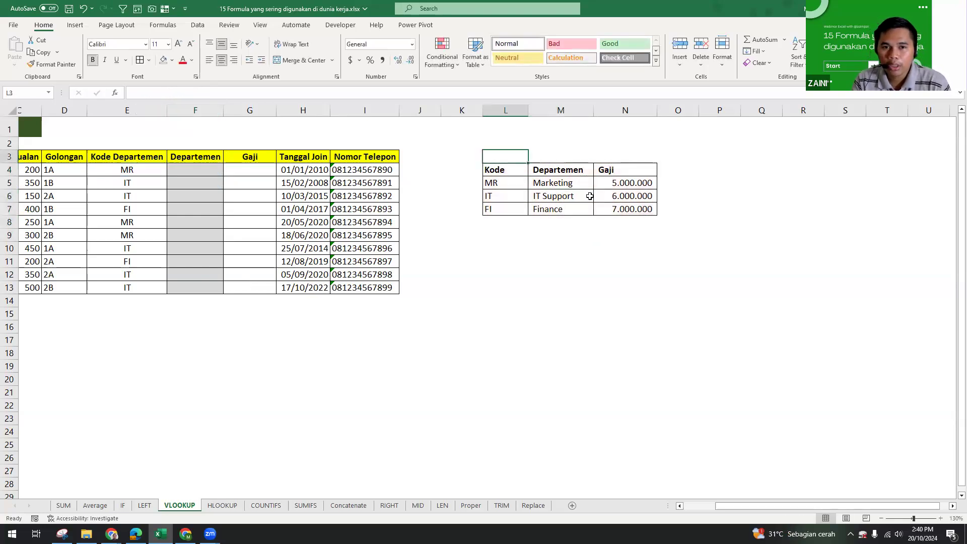
{"action": "type", "text": "1"}
{"action": "key", "text": "Tab"}
{"action": "type", "text": "2"}
{"action": "key", "text": "Tab"}
{"action": "type", "text": "3"}
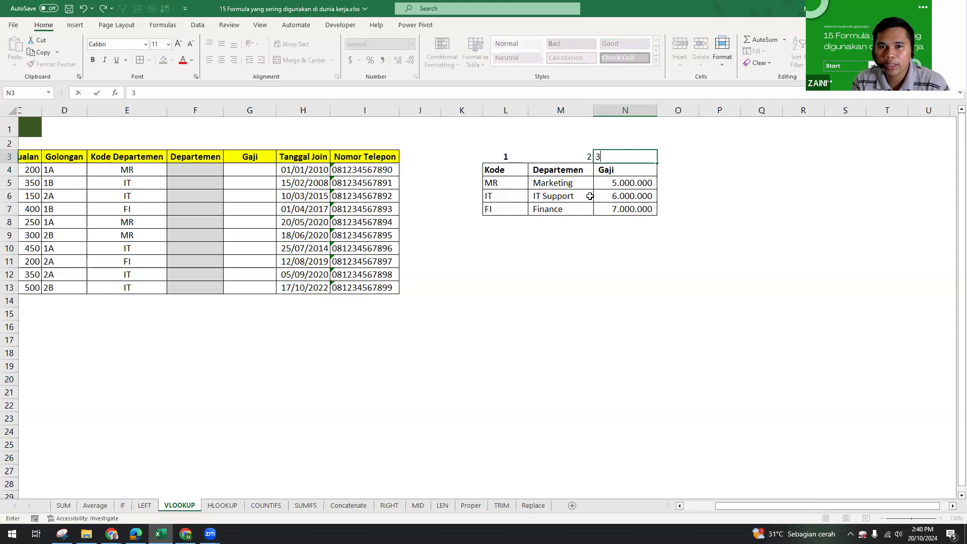
{"action": "key", "text": "Tab"}
{"action": "left_click", "coordinate": [610, 155]}
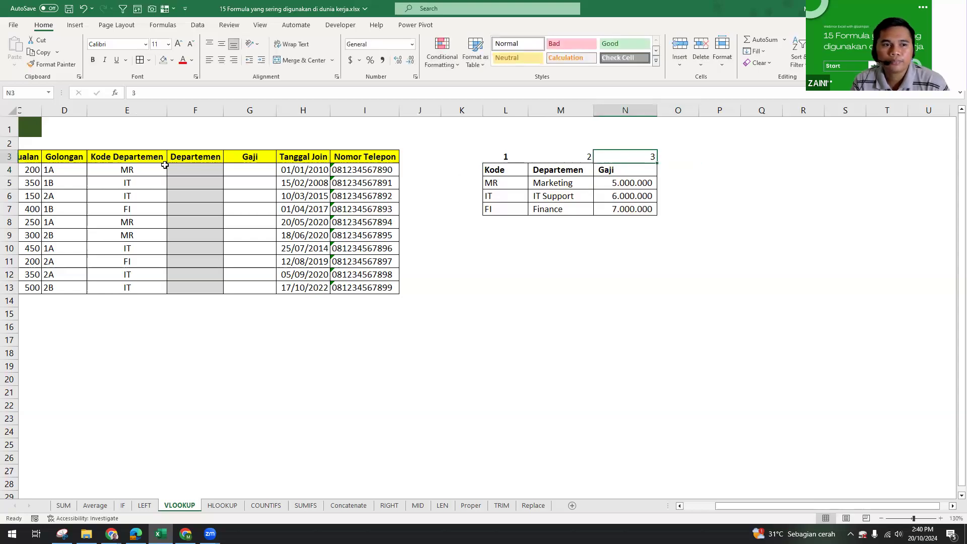
Step: Begin a VLOOKUP formula in F4 with $E4 as the lookup value and $L$4:$N$7 as the table array
{"action": "left_click", "coordinate": [201, 171]}
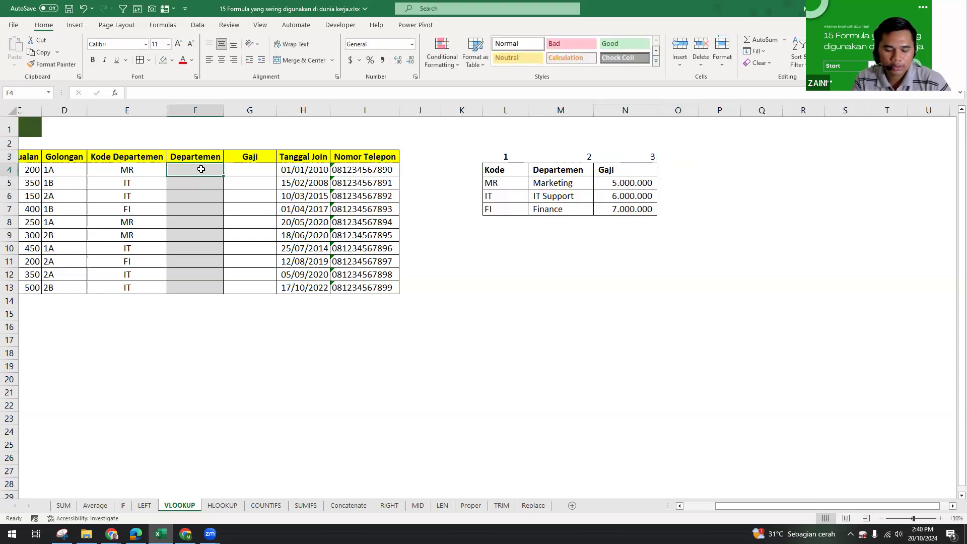
{"action": "type", "text": "=vlo"}
{"action": "key", "text": "Tab"}
{"action": "left_click", "coordinate": [120, 172]}
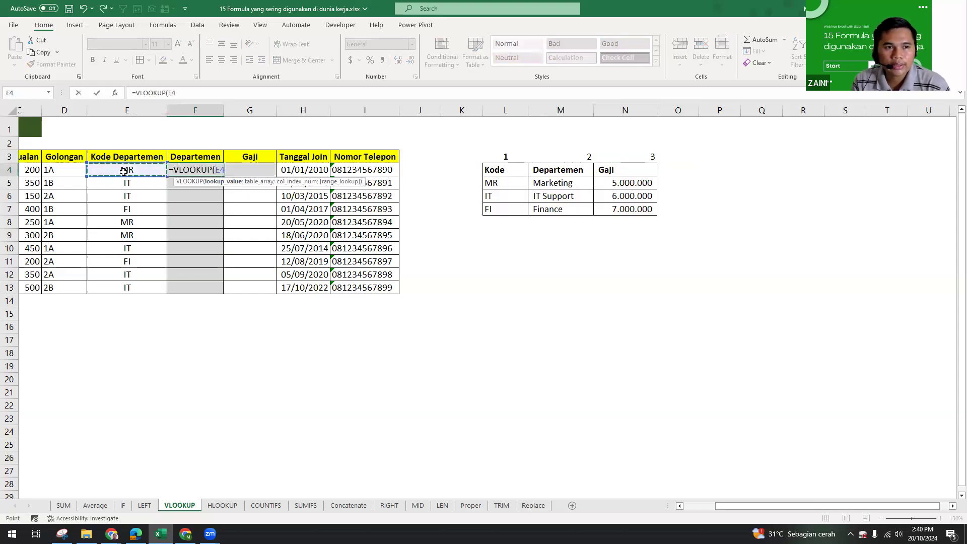
{"action": "key", "text": "F4"}
{"action": "key", "text": "F4"}
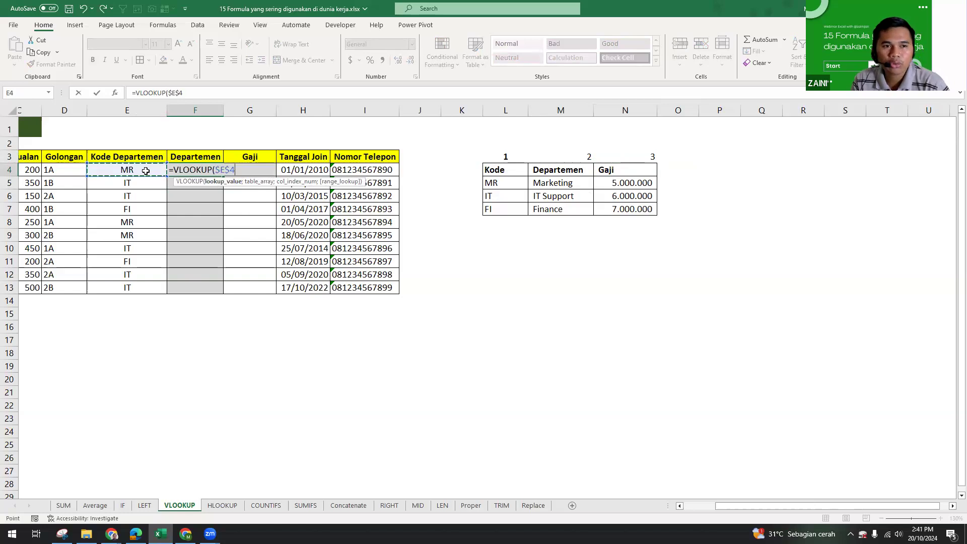
{"action": "key", "text": "F4"}
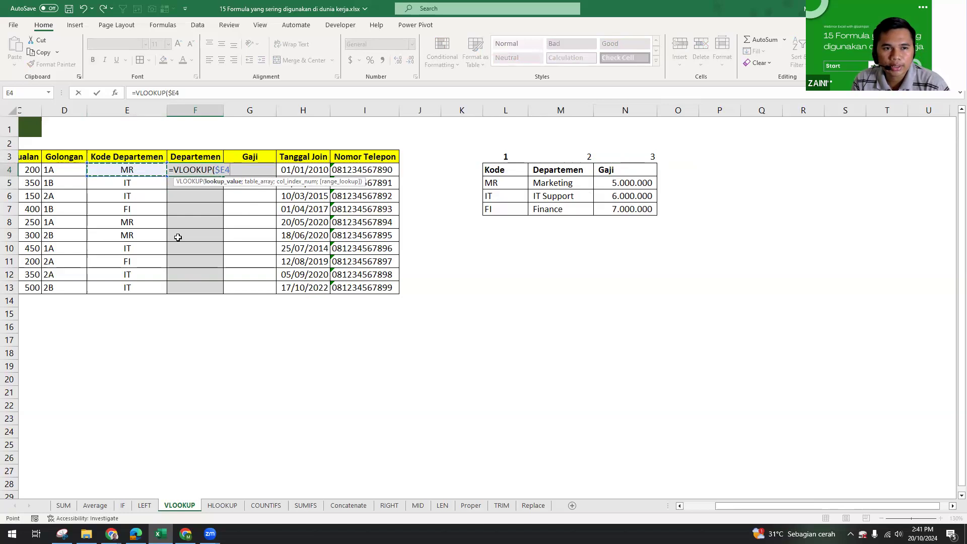
{"action": "type", "text": ";"}
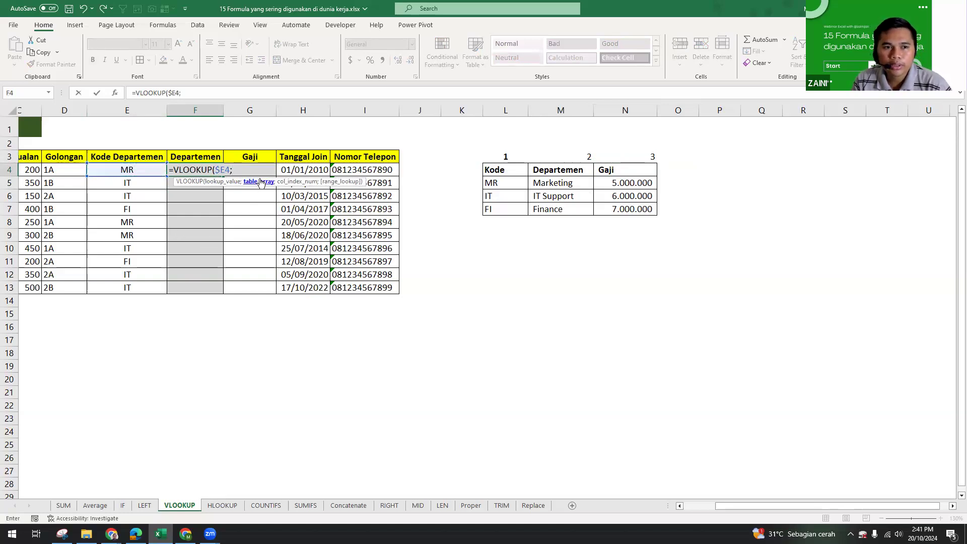
{"action": "left_click_drag", "start_coordinate": [500, 170], "coordinate": [627, 209]}
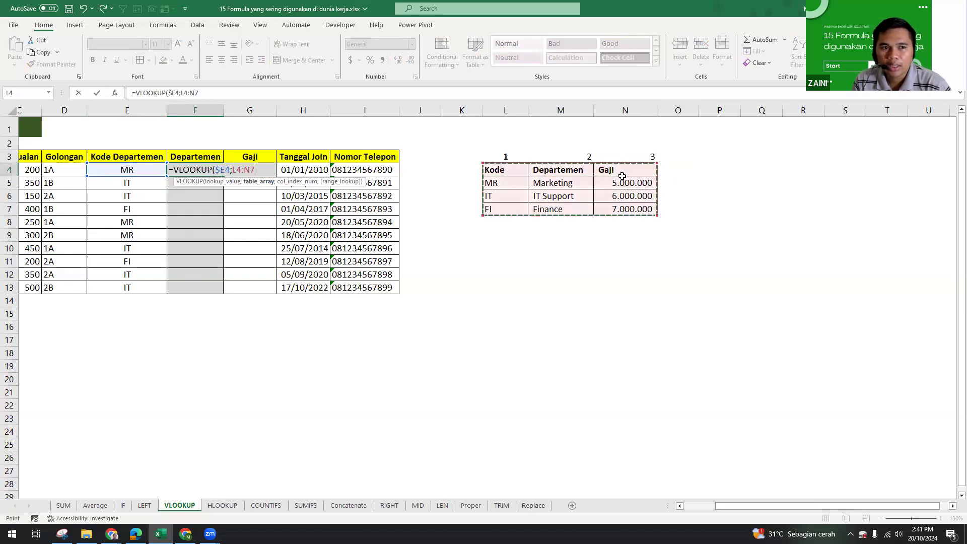
{"action": "key", "text": "F4"}
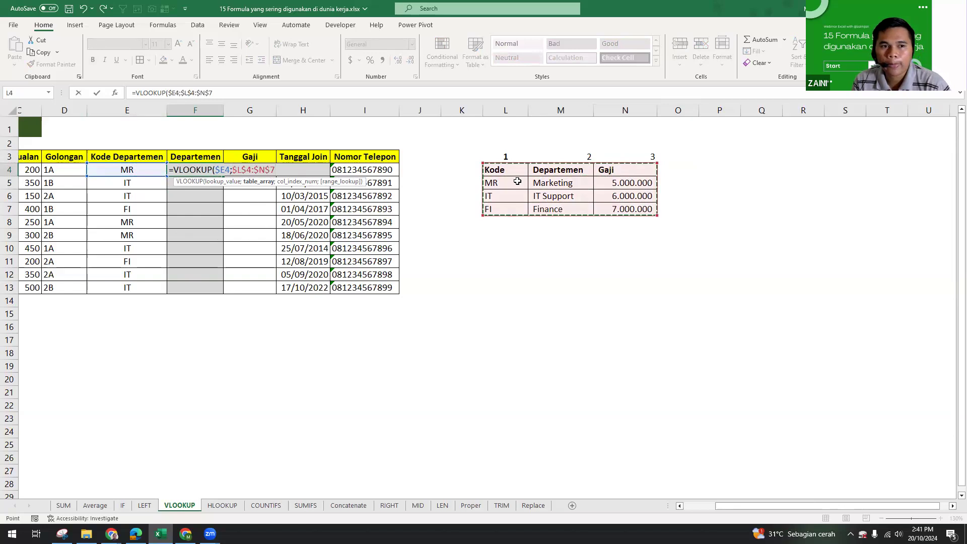
{"action": "type", "text": ";"}
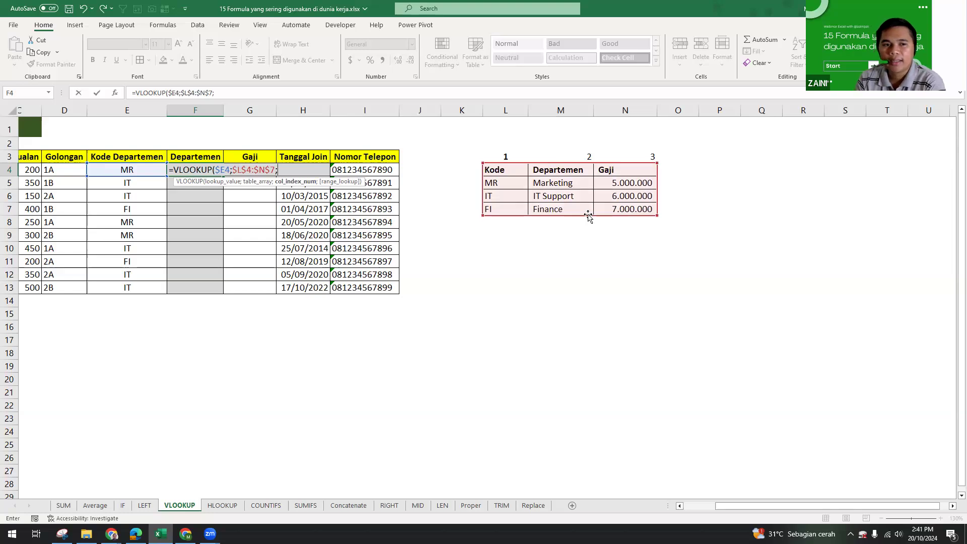
Step: Complete the F4 VLOOKUP with M$3 as the column index and 0 for an exact match
{"action": "left_click", "coordinate": [567, 153]}
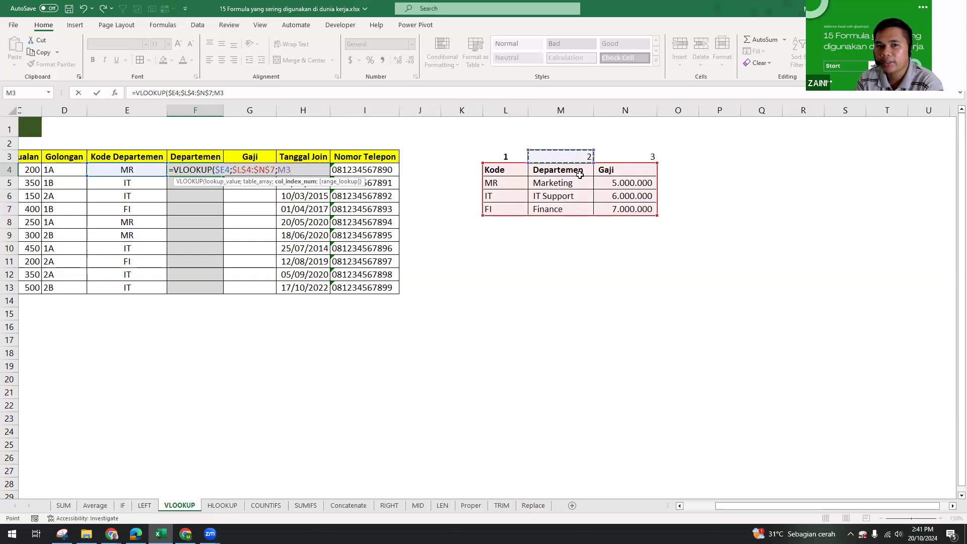
{"action": "key", "text": "F4"}
{"action": "key", "text": "F4"}
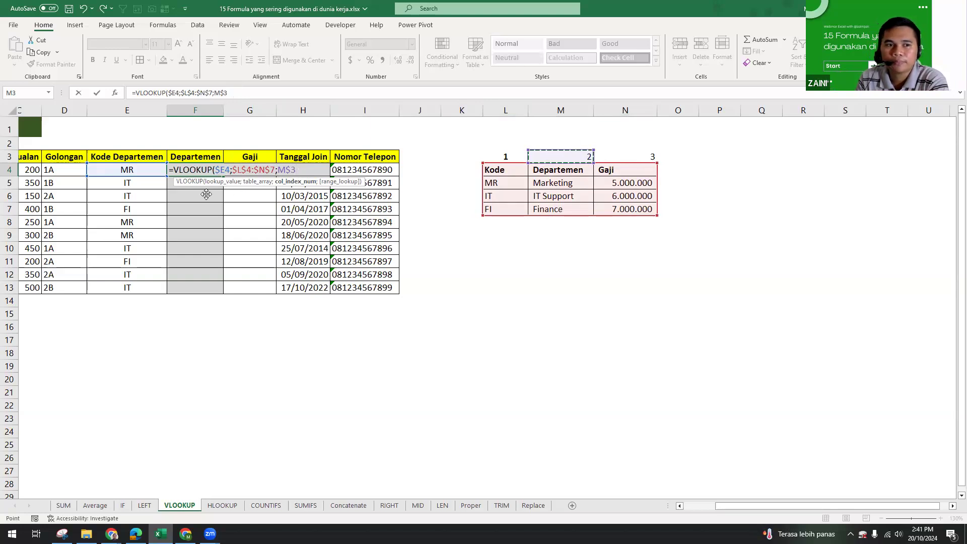
{"action": "type", "text": ";"}
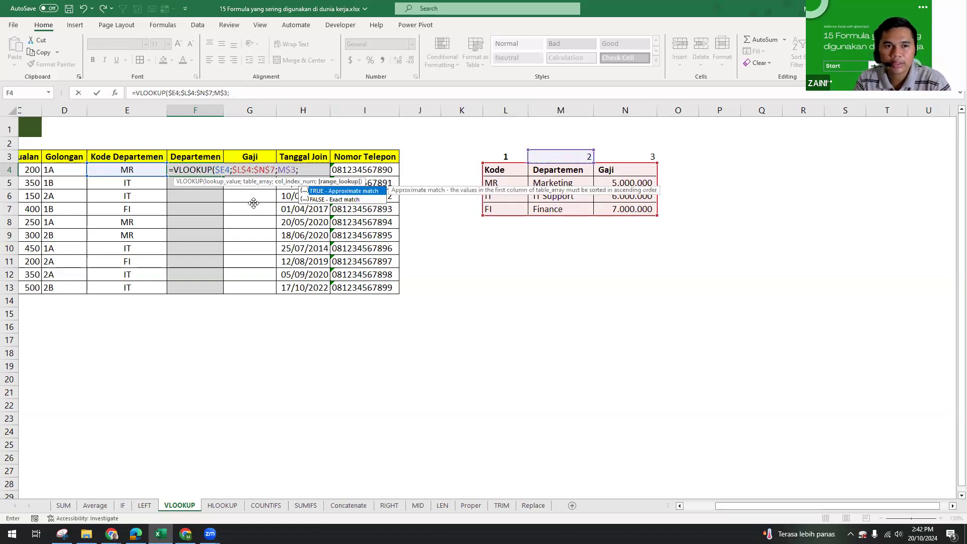
{"action": "type", "text": "0)"}
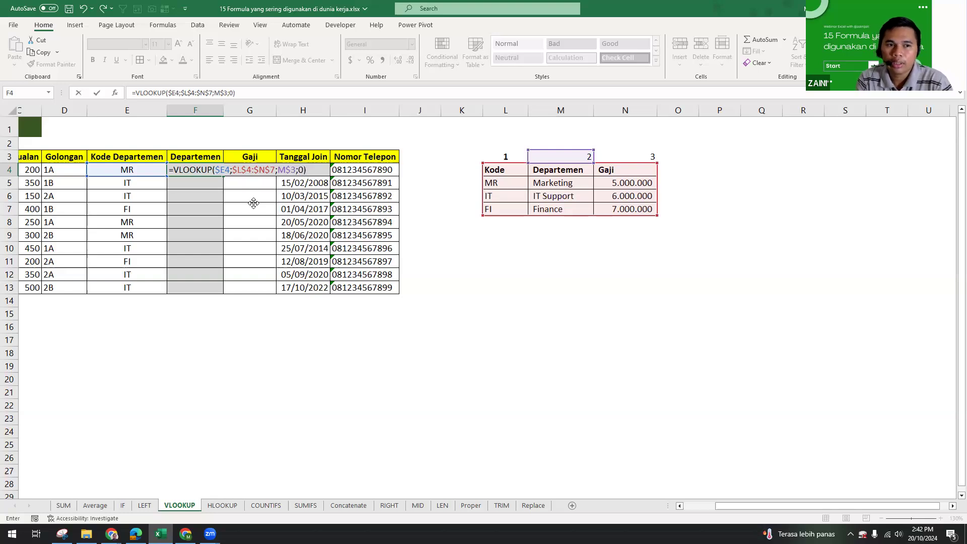
{"action": "key", "text": "ctrl+Return"}
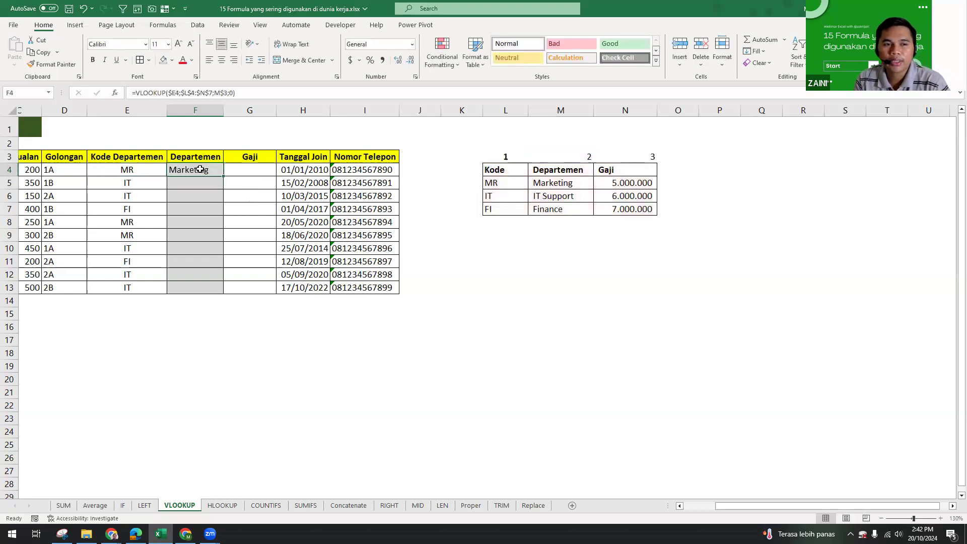
{"action": "key", "text": "ctrl+c"}
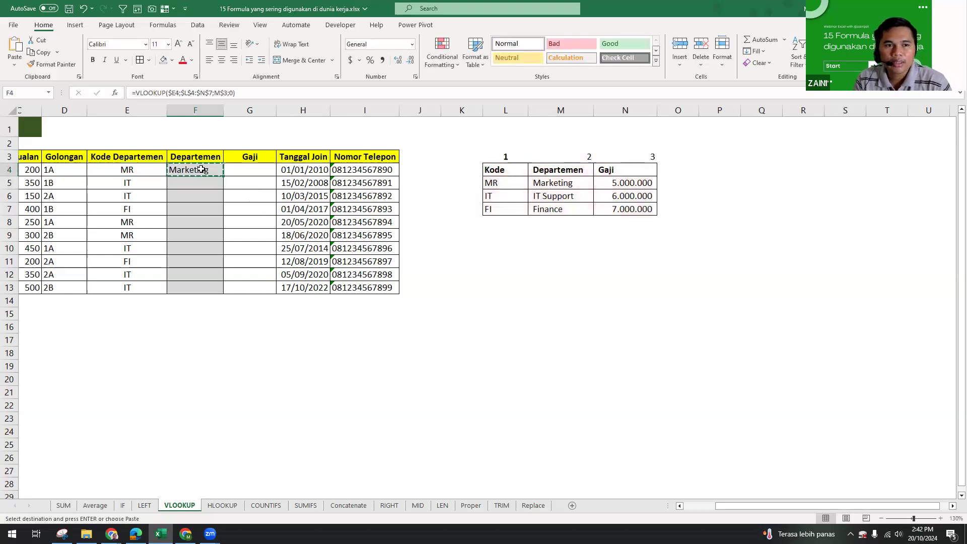
{"action": "left_click_drag", "start_coordinate": [259, 288], "coordinate": [258, 288]}
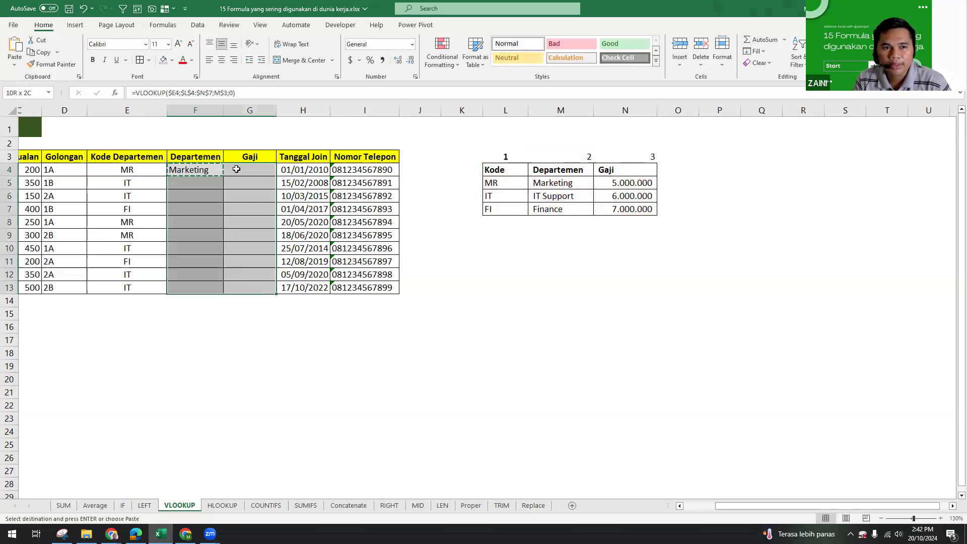
{"action": "right_click", "coordinate": [254, 284]}
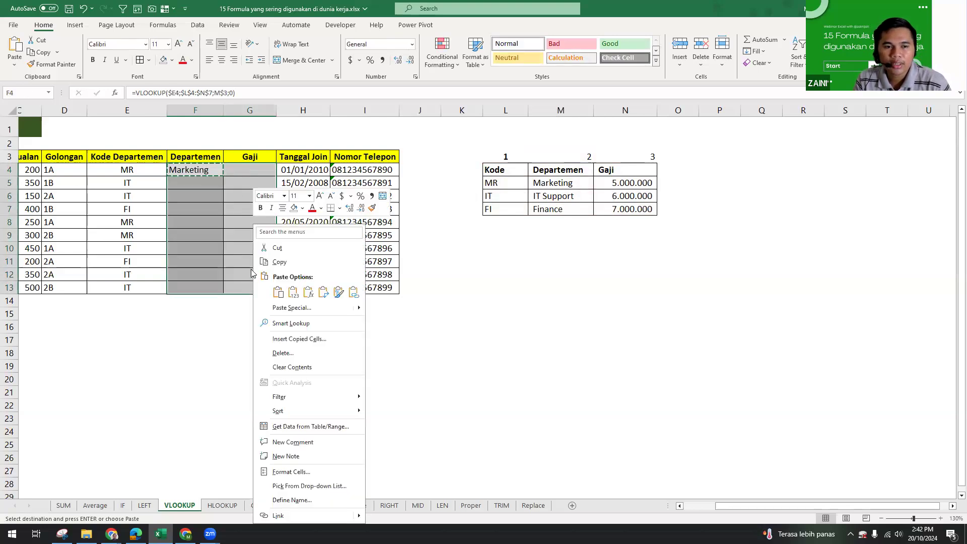
{"action": "left_click", "coordinate": [309, 292]}
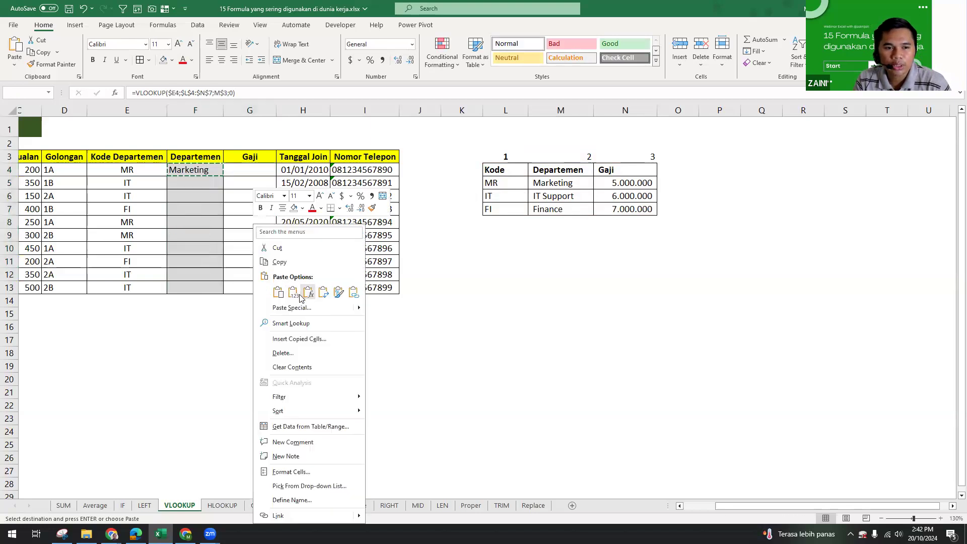
{"action": "key", "text": "Escape"}
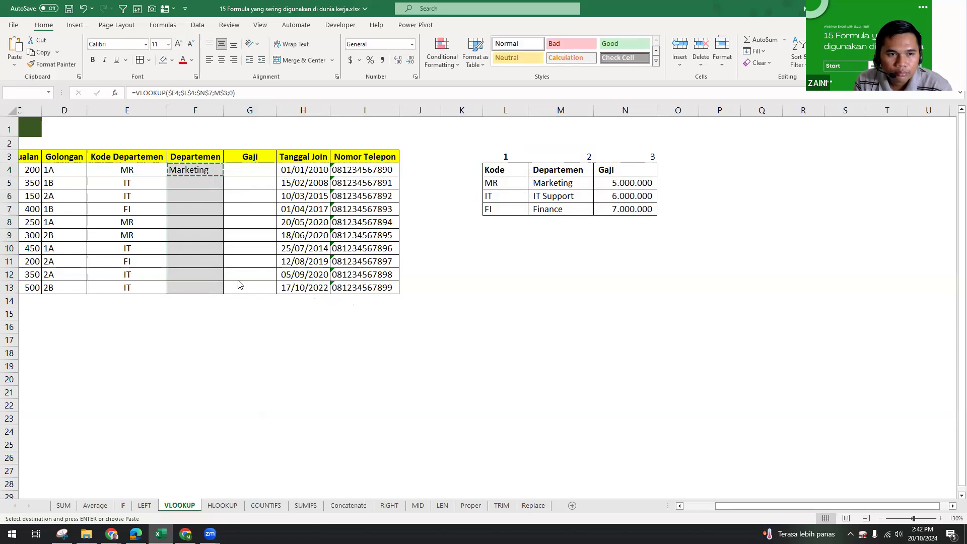
{"action": "key", "text": "Escape"}
{"action": "left_click", "coordinate": [294, 238]}
{"action": "left_click", "coordinate": [267, 222]}
Step: Copy the F4 VLOOKUP into the whole Departemen and Gaji range F4:G13 with Paste Special, pasting formulas only
{"action": "left_click", "coordinate": [201, 172]}
{"action": "key", "text": "ctrl+c"}
{"action": "left_click", "coordinate": [253, 284], "text": "shift"}
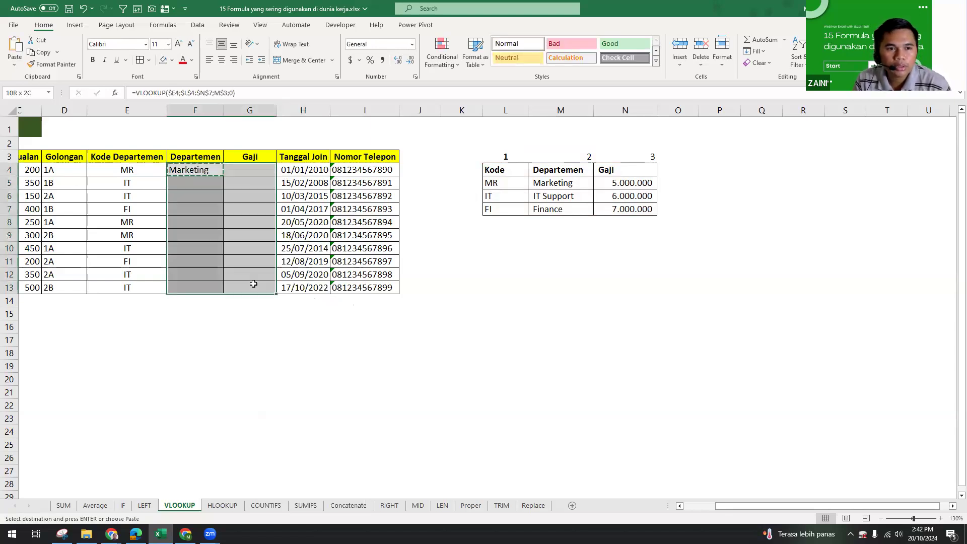
{"action": "key", "text": "ctrl+alt+v"}
{"action": "left_click", "coordinate": [340, 250]}
{"action": "left_click", "coordinate": [347, 231]}
{"action": "left_click", "coordinate": [473, 338]}
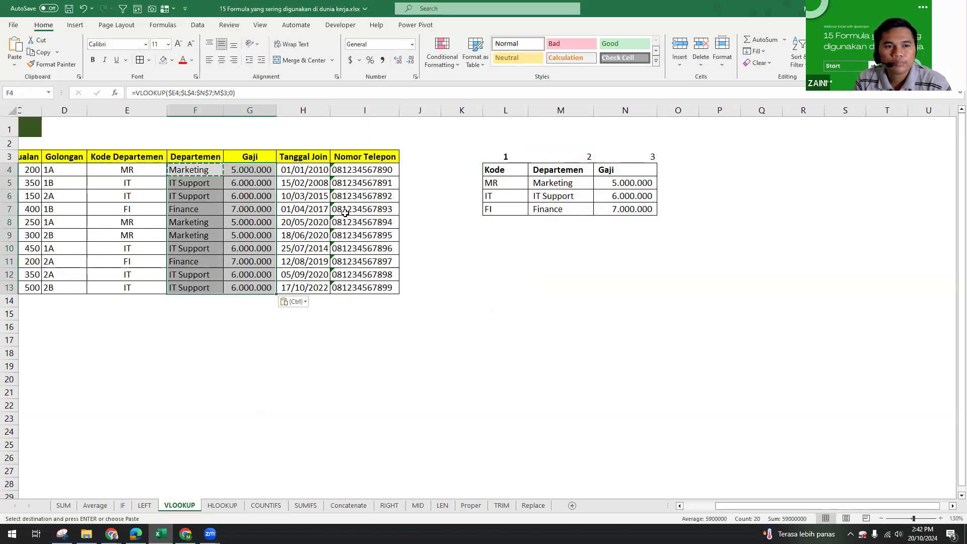
Step: Compare the column index references in the F4 and G4 formulas with the numbers above the lookup table in L3:N3
{"action": "left_click", "coordinate": [209, 169]}
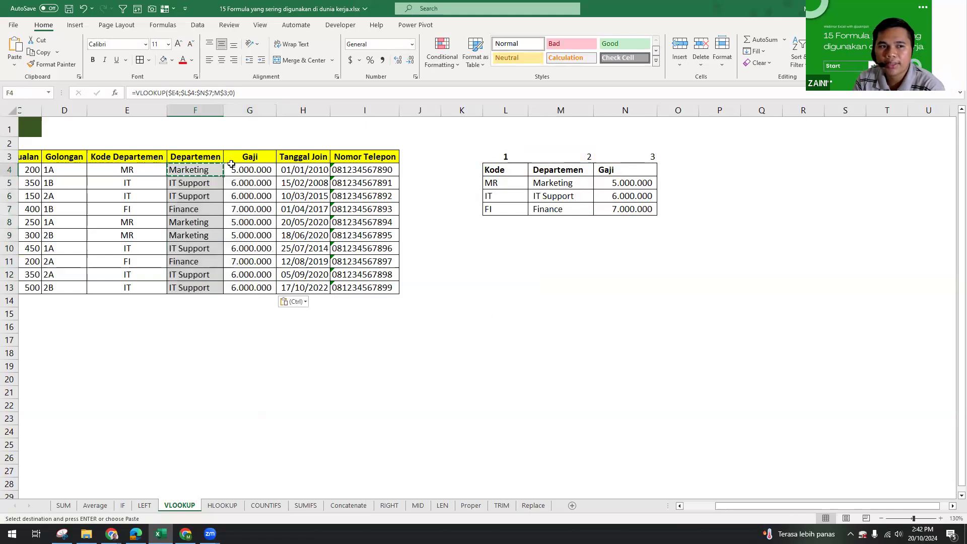
{"action": "left_click", "coordinate": [246, 170]}
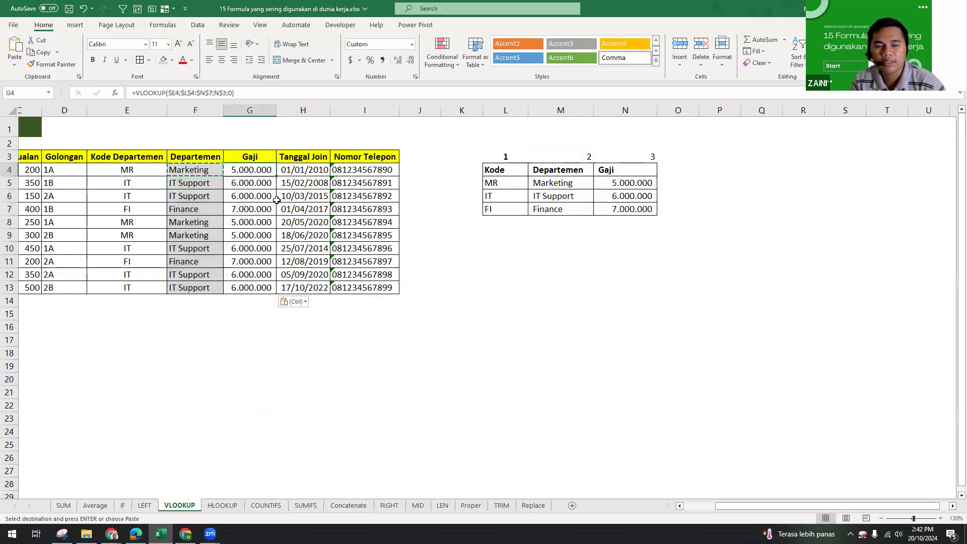
{"action": "left_click", "coordinate": [183, 170]}
{"action": "double_click", "coordinate": [182, 170]}
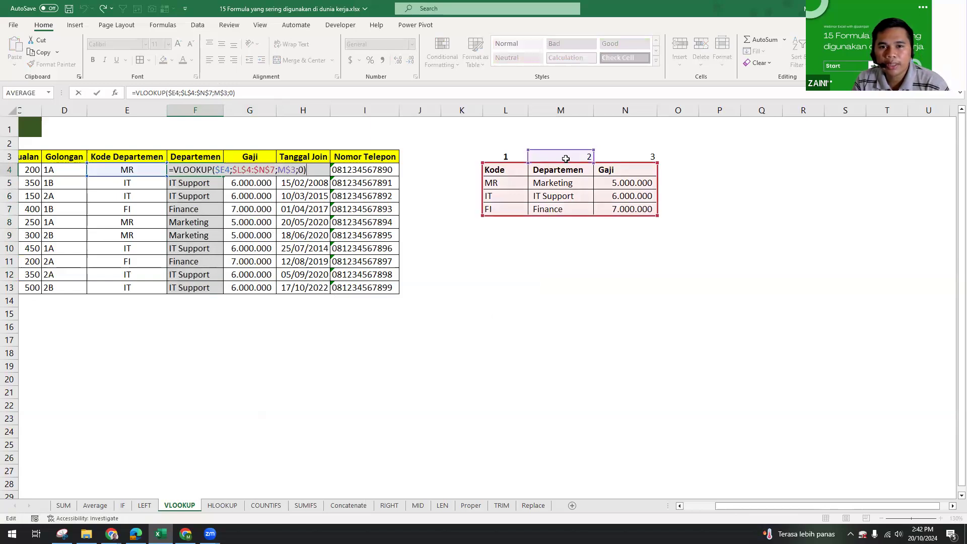
{"action": "key", "text": "ctrl+Return"}
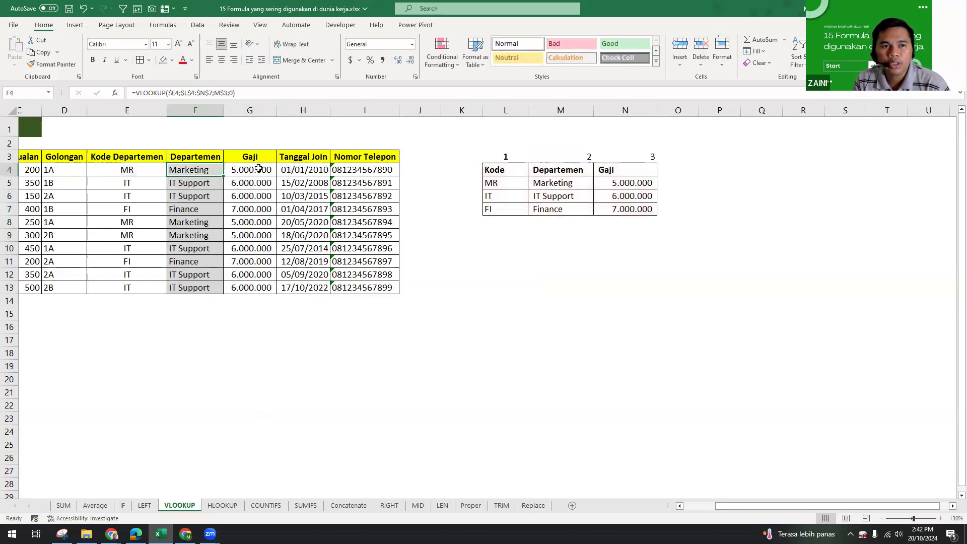
{"action": "double_click", "coordinate": [260, 168]}
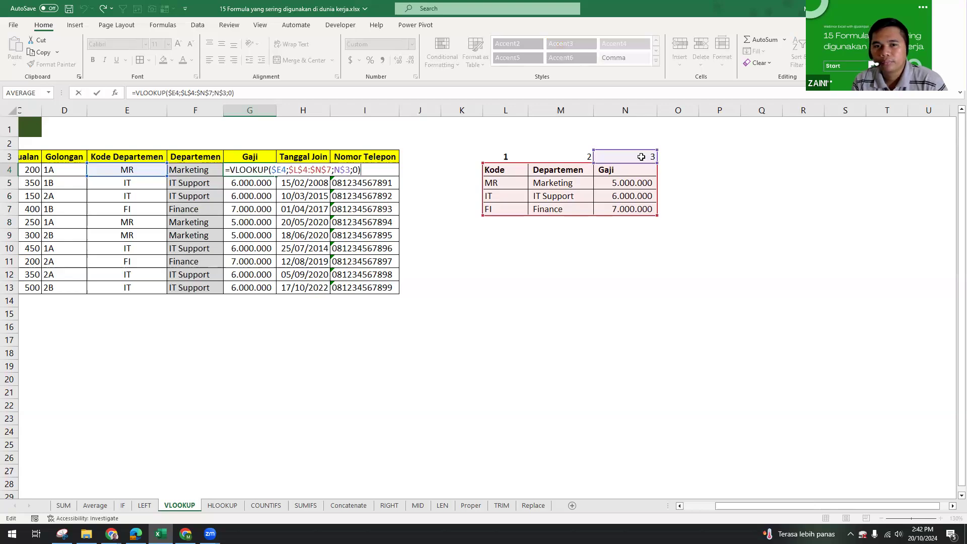
{"action": "key", "text": "ctrl+Return"}
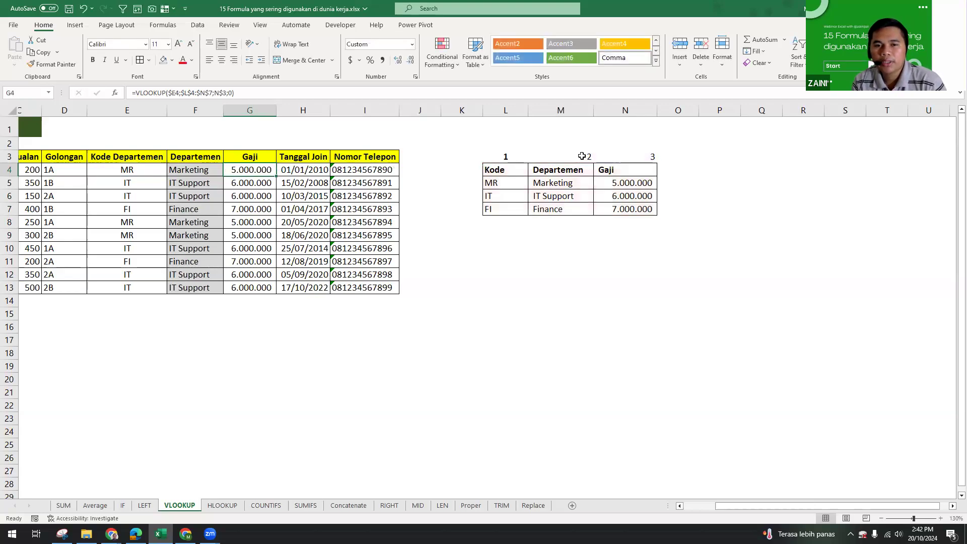
{"action": "left_click_drag", "start_coordinate": [506, 156], "coordinate": [624, 157]}
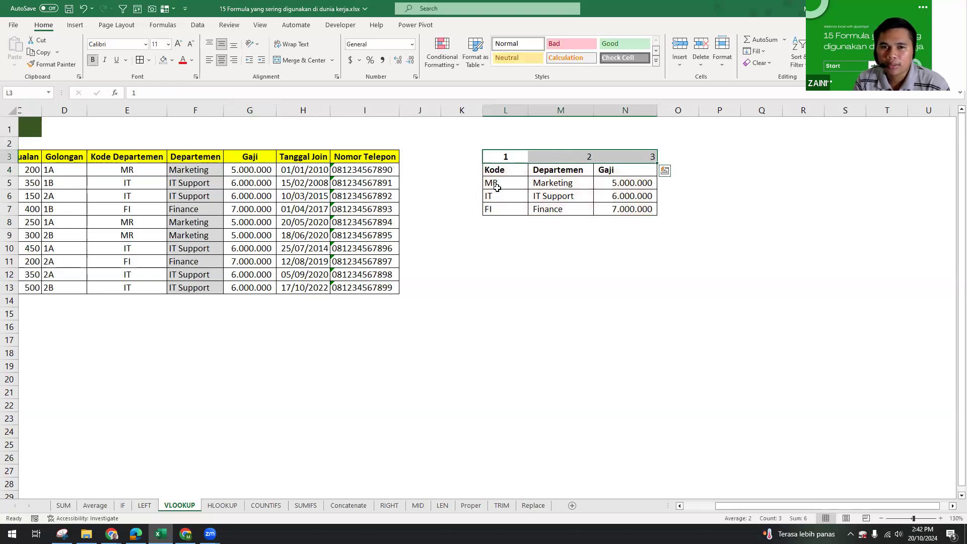
Step: Review how the F4 and G4 formulas use the department code in E4 and the lookup table in L4:N7
{"action": "left_click", "coordinate": [215, 187]}
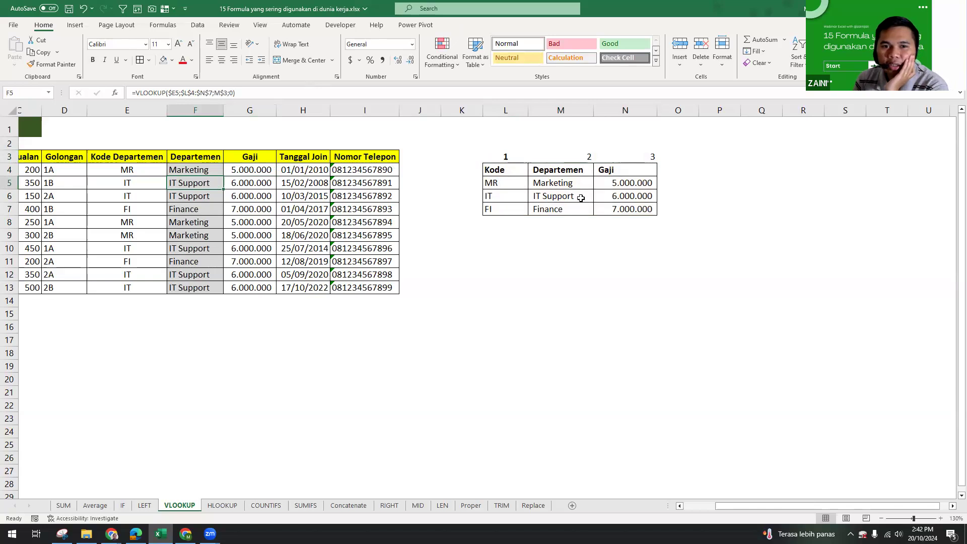
{"action": "left_click_drag", "start_coordinate": [509, 172], "coordinate": [625, 209]}
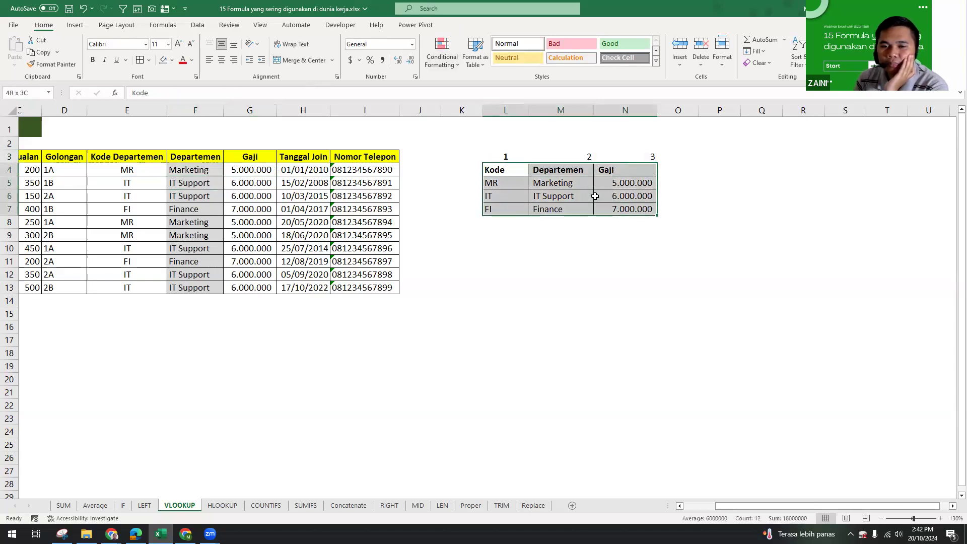
{"action": "left_click", "coordinate": [513, 173]}
{"action": "left_click", "coordinate": [126, 156]}
{"action": "left_click", "coordinate": [128, 172]}
{"action": "left_click", "coordinate": [192, 169]}
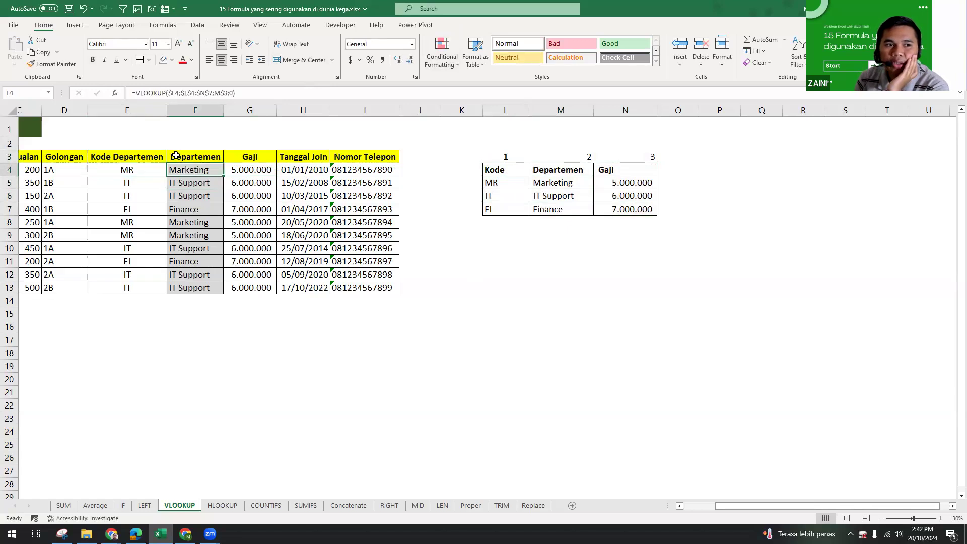
{"action": "left_click", "coordinate": [175, 92]}
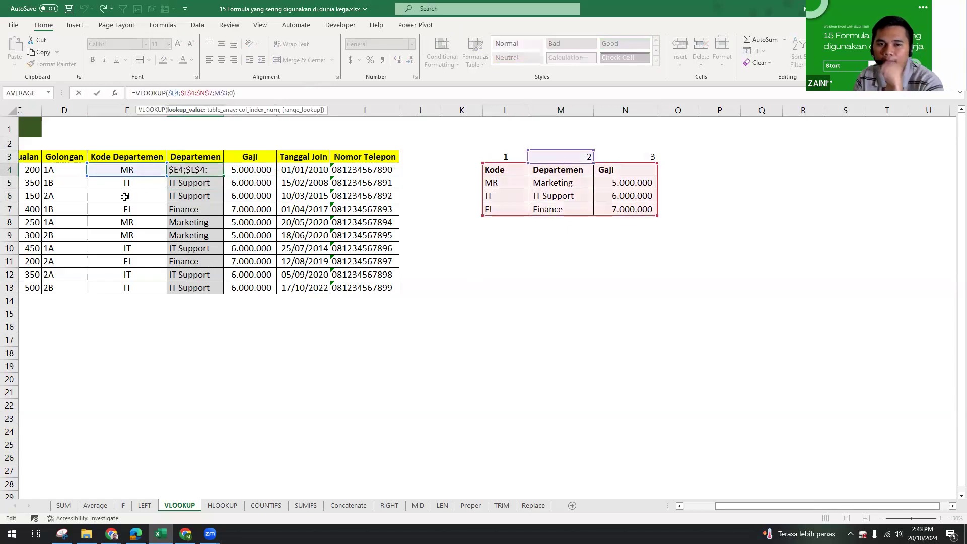
{"action": "key", "text": "Escape"}
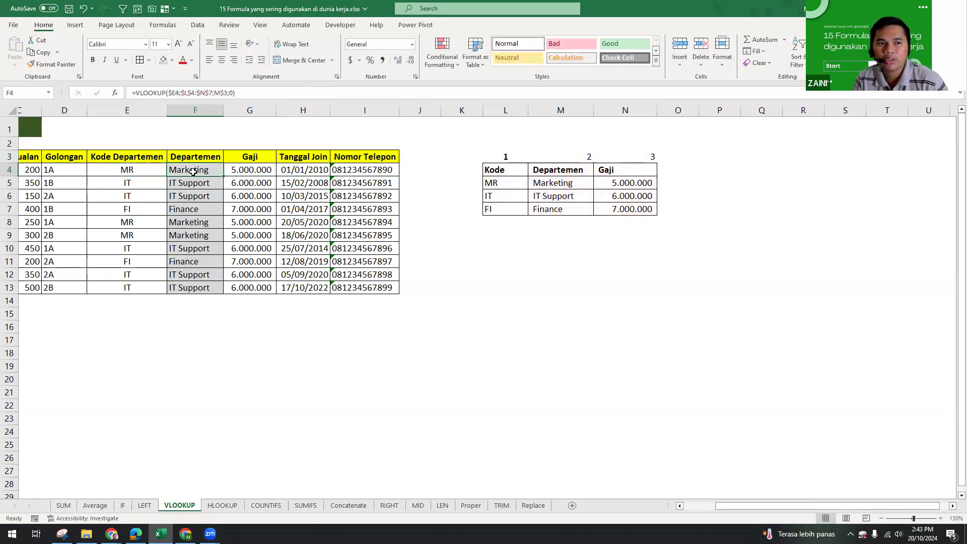
{"action": "double_click", "coordinate": [261, 171]}
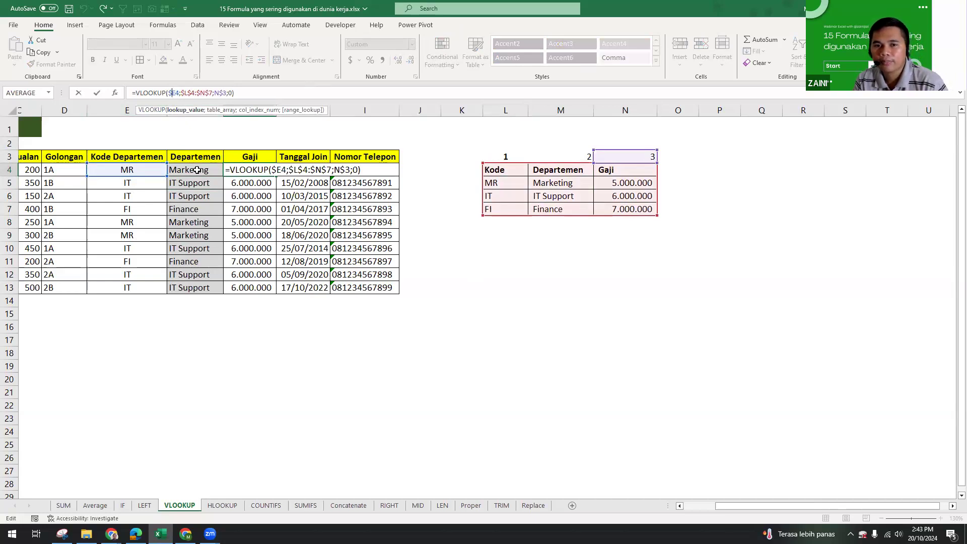
{"action": "key", "text": "ctrl+Return"}
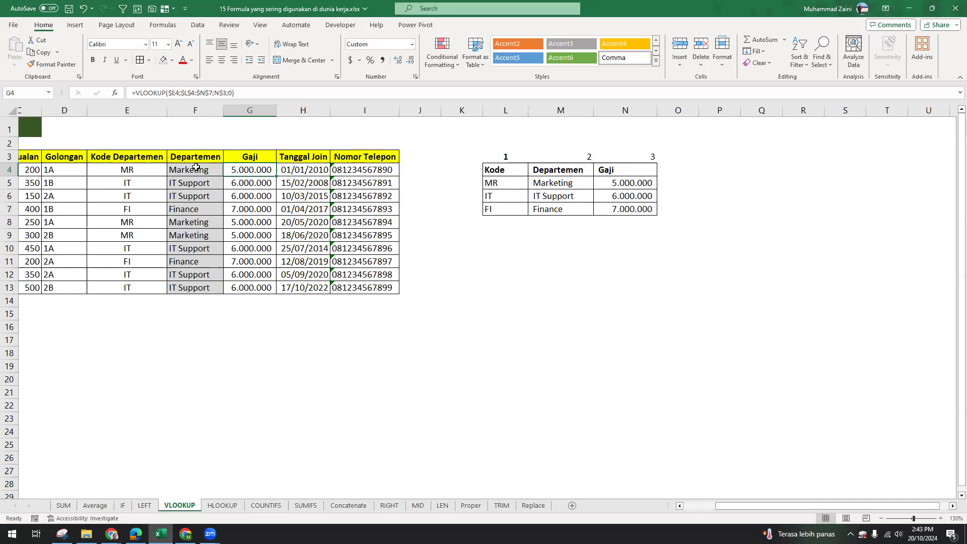
Step: Check the filled Departemen and Gaji columns of the employee table against the lookup table's column order
{"action": "left_click", "coordinate": [196, 167]}
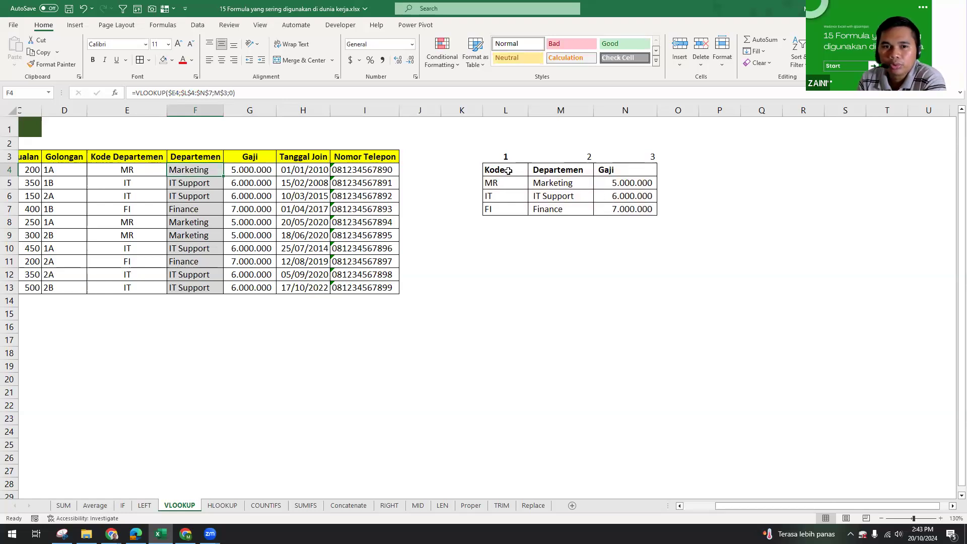
{"action": "left_click_drag", "start_coordinate": [508, 170], "coordinate": [627, 171]}
{"action": "left_click", "coordinate": [264, 212]}
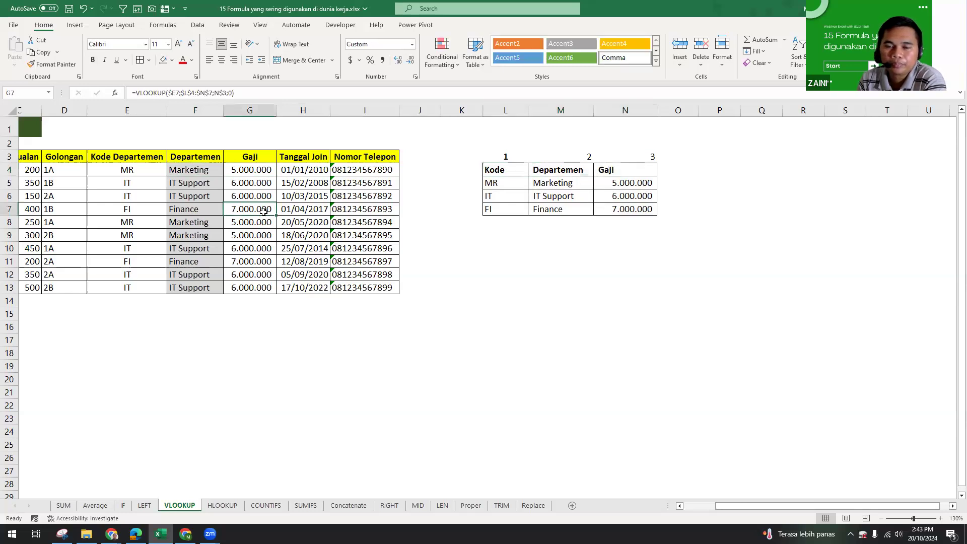
{"action": "left_click", "coordinate": [194, 170]}
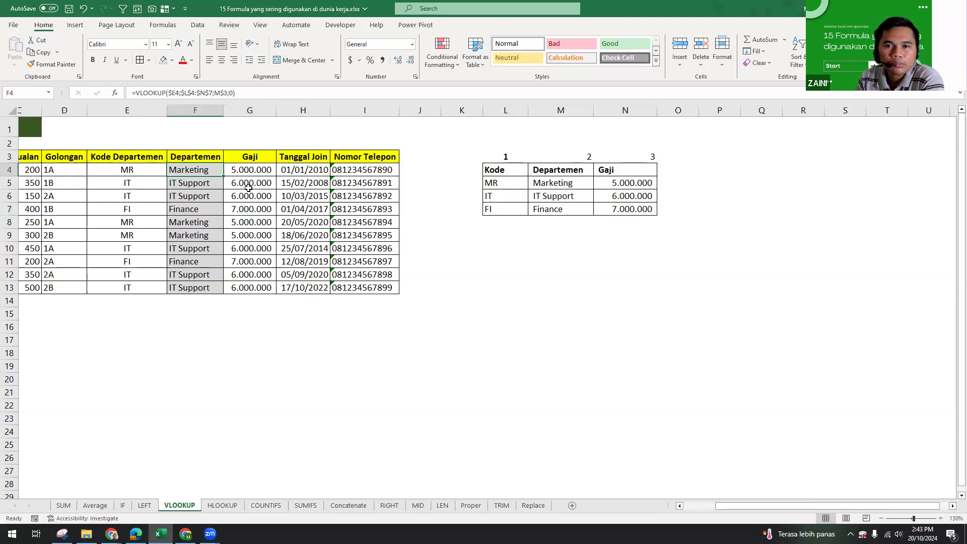
{"action": "left_click_drag", "start_coordinate": [253, 167], "coordinate": [236, 248]}
{"action": "left_click_drag", "start_coordinate": [181, 160], "coordinate": [233, 257]}
{"action": "left_click", "coordinate": [227, 195]}
{"action": "left_click", "coordinate": [200, 161]}
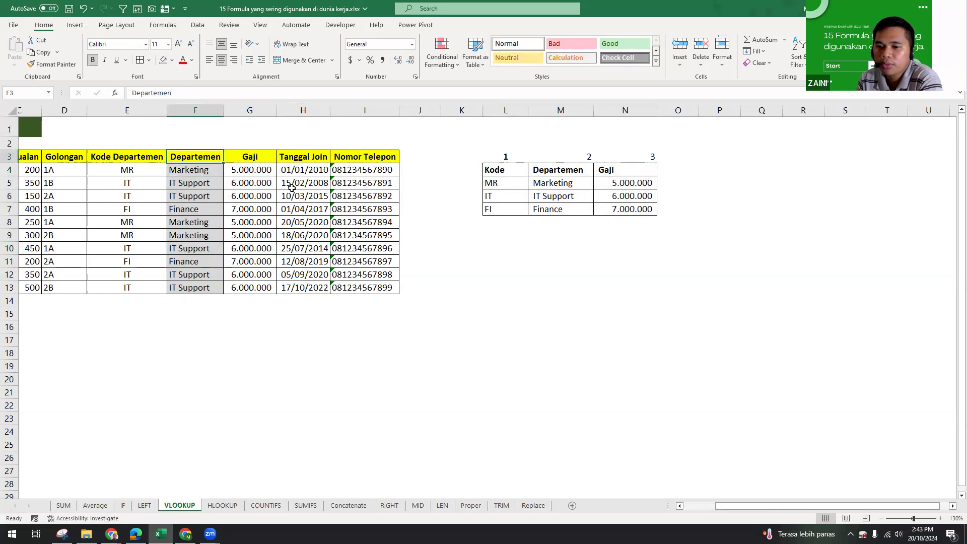
{"action": "left_click", "coordinate": [278, 230]}
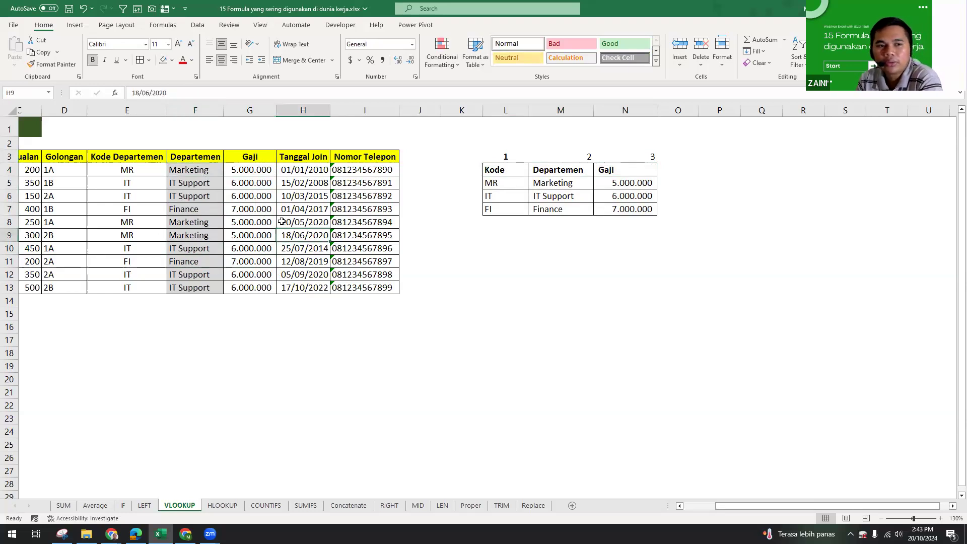
{"action": "left_click_drag", "start_coordinate": [187, 162], "coordinate": [282, 297]}
{"action": "left_click", "coordinate": [285, 208]}
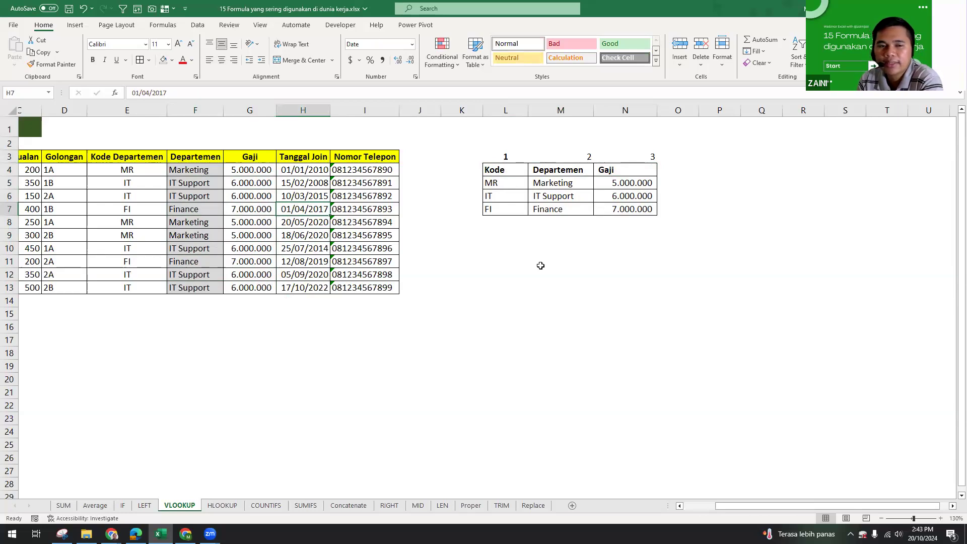
{"action": "left_click", "coordinate": [184, 184]}
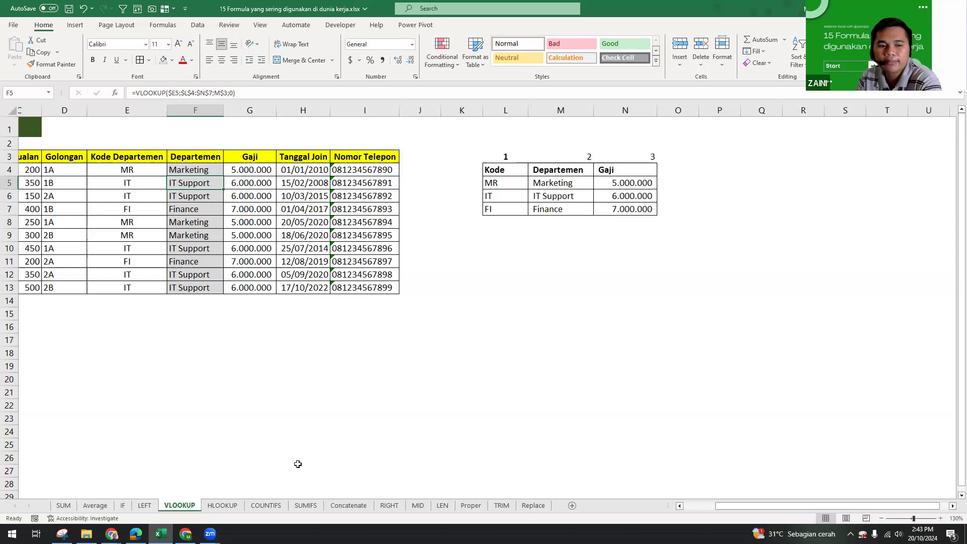
{"action": "left_click", "coordinate": [362, 313]}
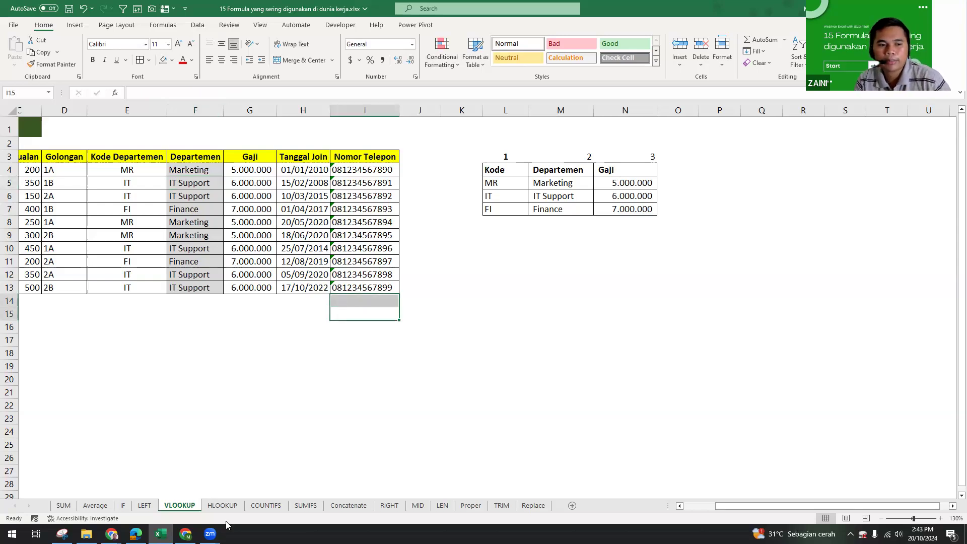
Step: Add a new sheet, copy the lookup table L4:N7 into it starting at A1, and autofit columns A to C
{"action": "left_click", "coordinate": [571, 505]}
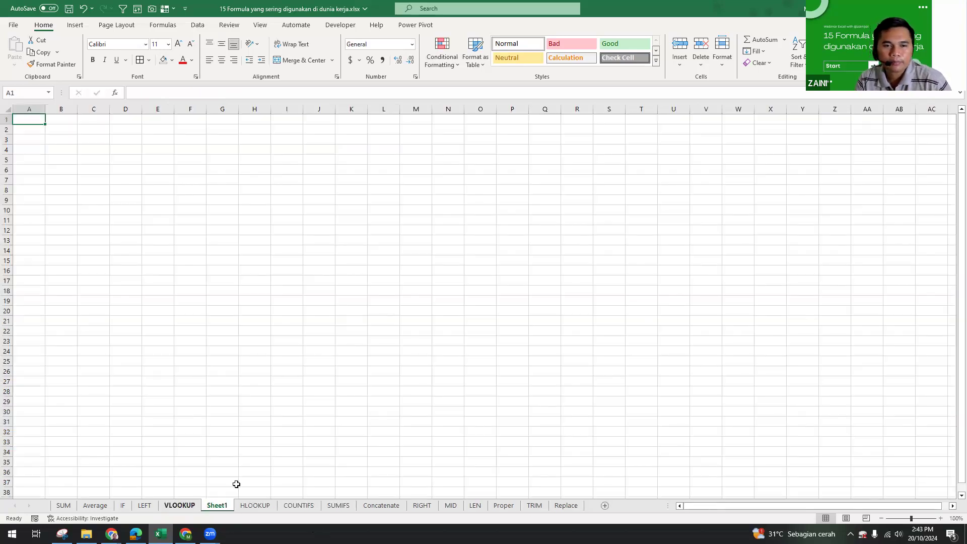
{"action": "left_click", "coordinate": [179, 505]}
{"action": "left_click_drag", "start_coordinate": [498, 169], "coordinate": [639, 206]}
{"action": "key", "text": "ctrl+c"}
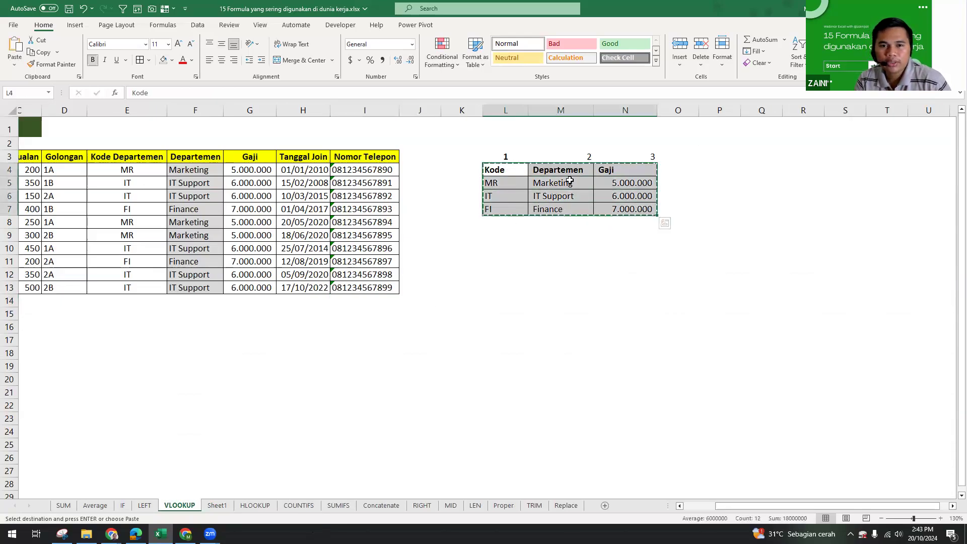
{"action": "left_click", "coordinate": [223, 507]}
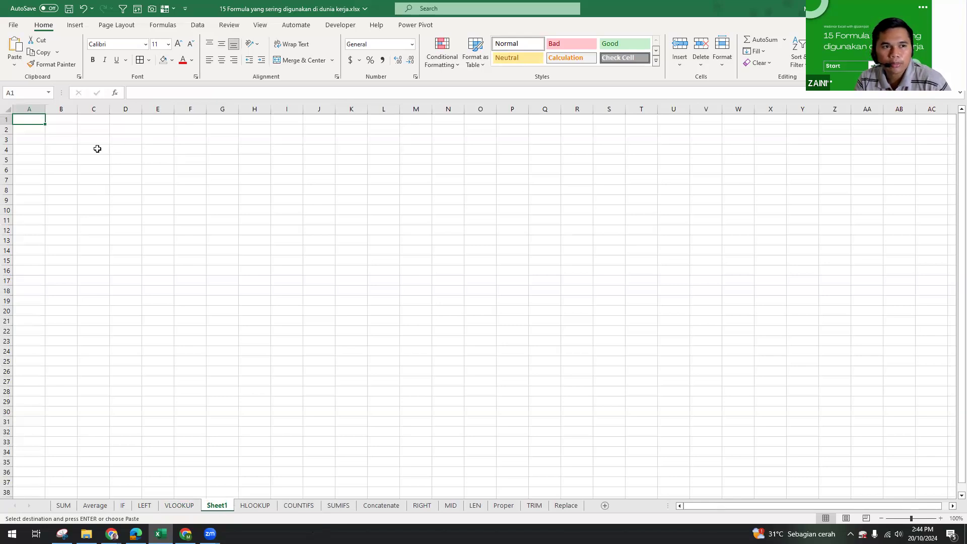
{"action": "key", "text": "ctrl+v"}
{"action": "left_click_drag", "start_coordinate": [29, 109], "coordinate": [94, 109]}
{"action": "double_click", "coordinate": [110, 109]}
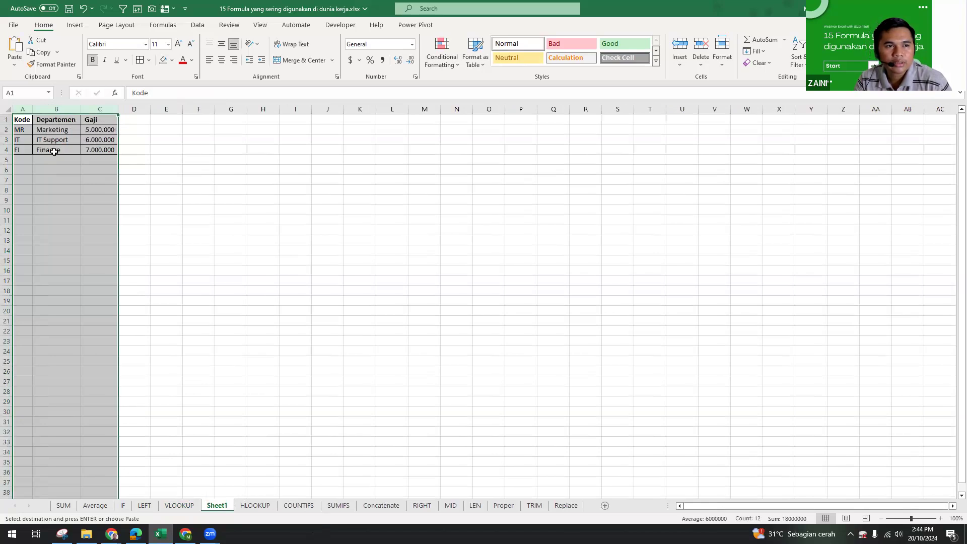
{"action": "scroll", "coordinate": [60, 151], "scroll_direction": "up", "scroll_amount": 6, "text": "ctrl"}
{"action": "left_click", "coordinate": [31, 131]}
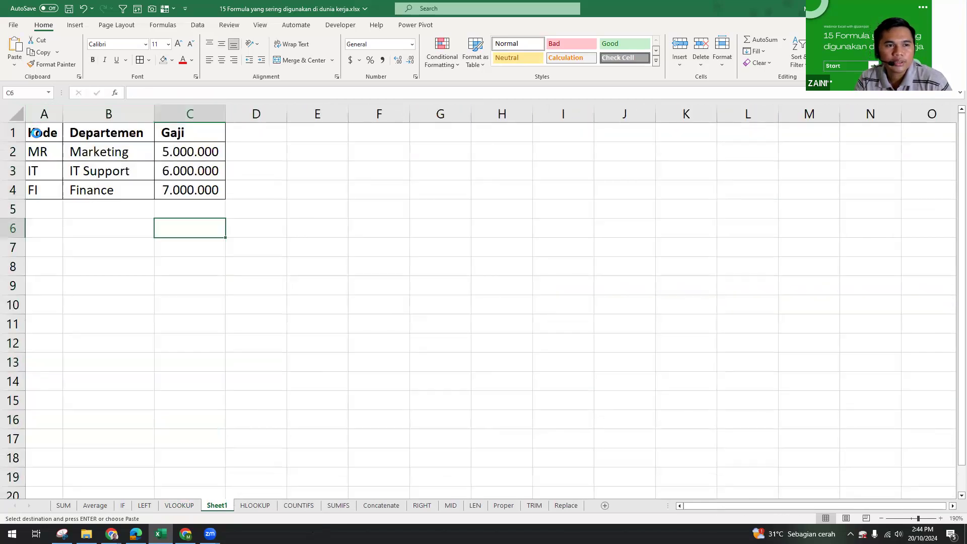
Step: Start a new VLOOKUP in F4 of the VLOOKUP sheet with lookup value E4 and absolute table range Sheet1!$A$1:$C$4
{"action": "left_click", "coordinate": [179, 505]}
{"action": "left_click", "coordinate": [181, 168]}
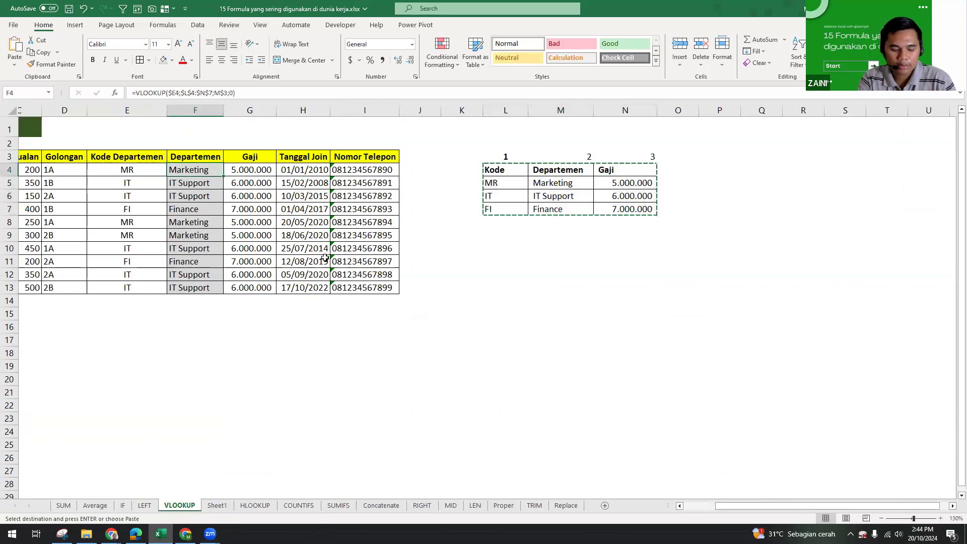
{"action": "type", "text": "=VLOOKUP("}
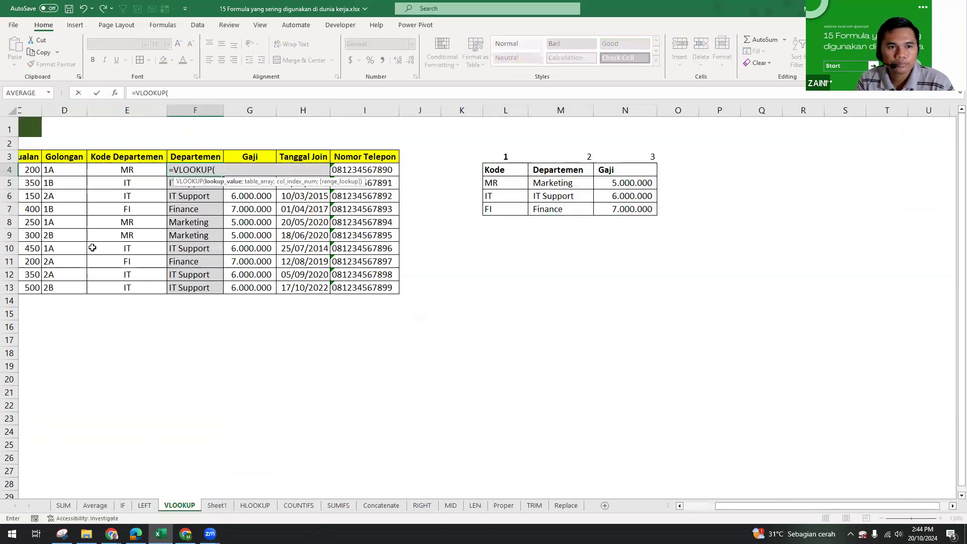
{"action": "left_click", "coordinate": [124, 171]}
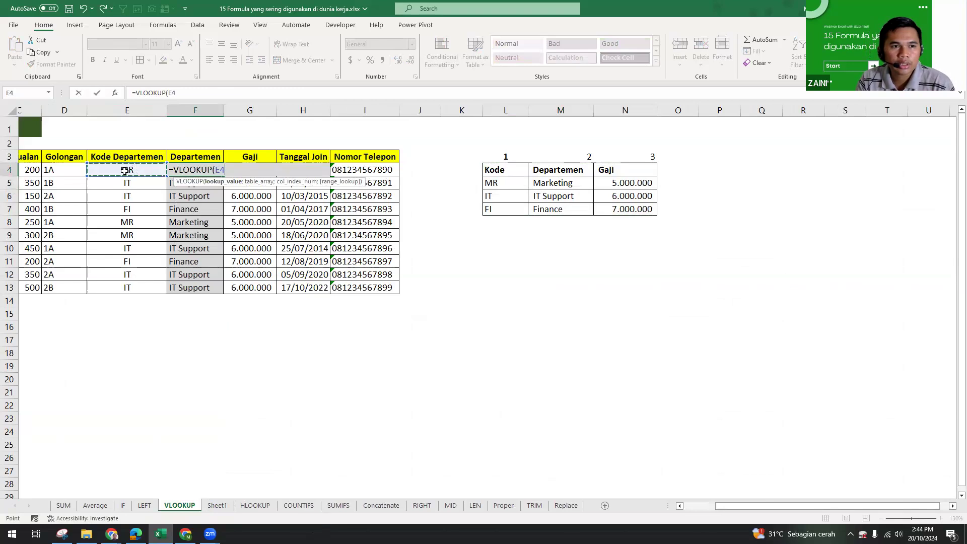
{"action": "type", "text": ";"}
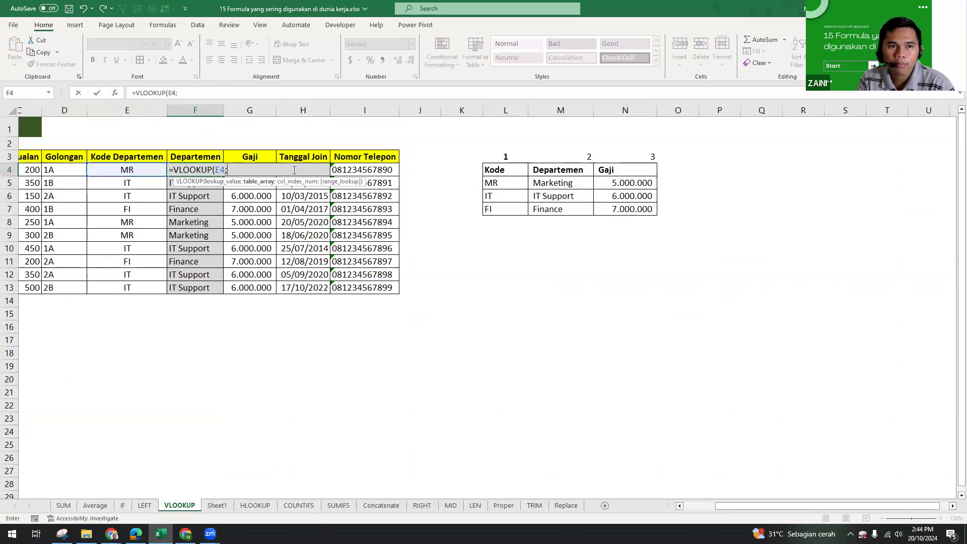
{"action": "left_click", "coordinate": [217, 505]}
{"action": "left_click_drag", "start_coordinate": [44, 133], "coordinate": [188, 187]}
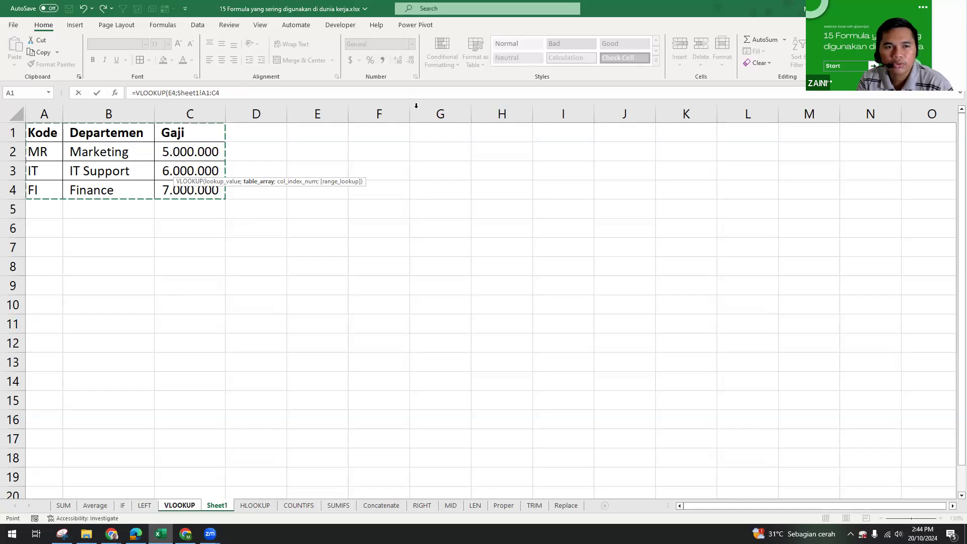
{"action": "left_click", "coordinate": [253, 95]}
{"action": "key", "text": "F4"}
{"action": "left_click", "coordinate": [208, 93]}
{"action": "key", "text": "F4"}
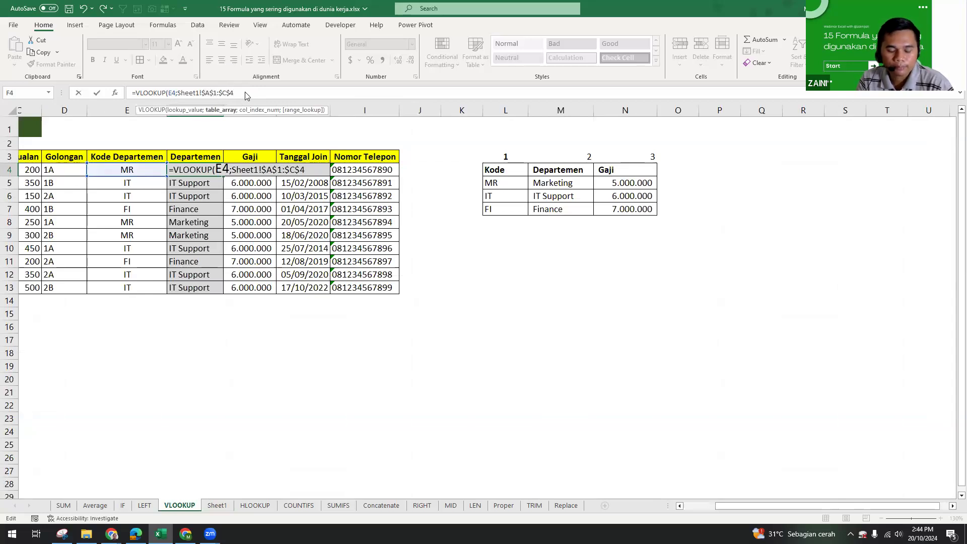
Step: Complete the F4 formula with column index 2 and exact match 0, and enter it
{"action": "type", "text": ";2;"}
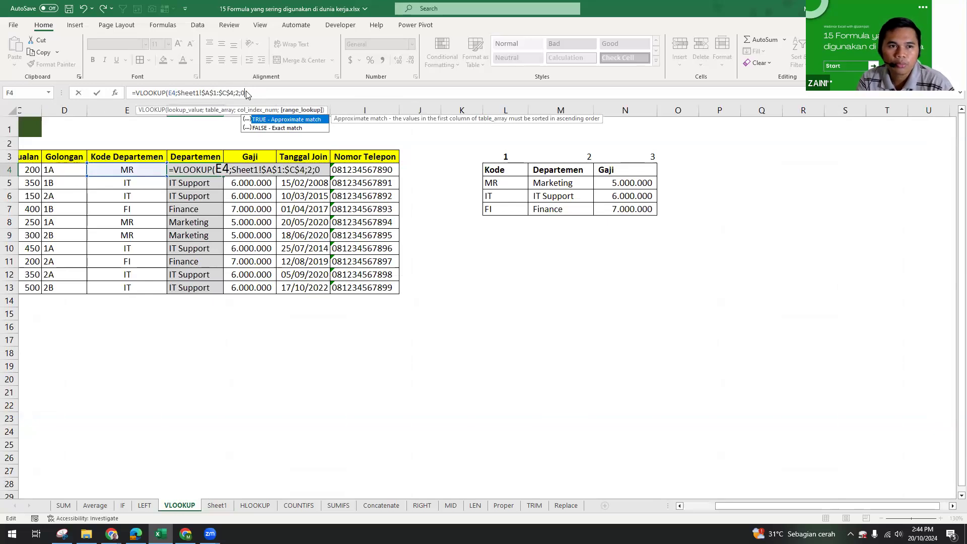
{"action": "type", "text": "0"}
{"action": "left_click", "coordinate": [237, 93]}
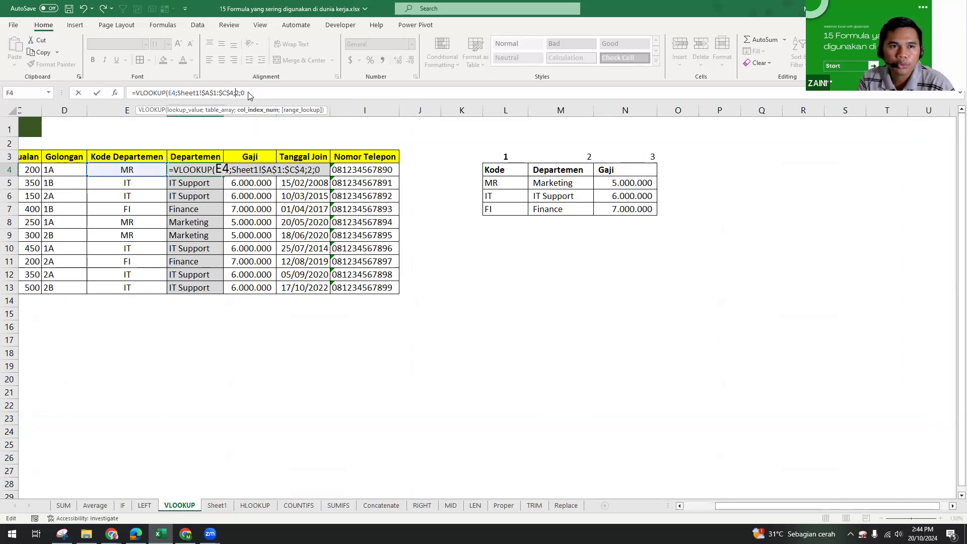
{"action": "left_click", "coordinate": [242, 94]}
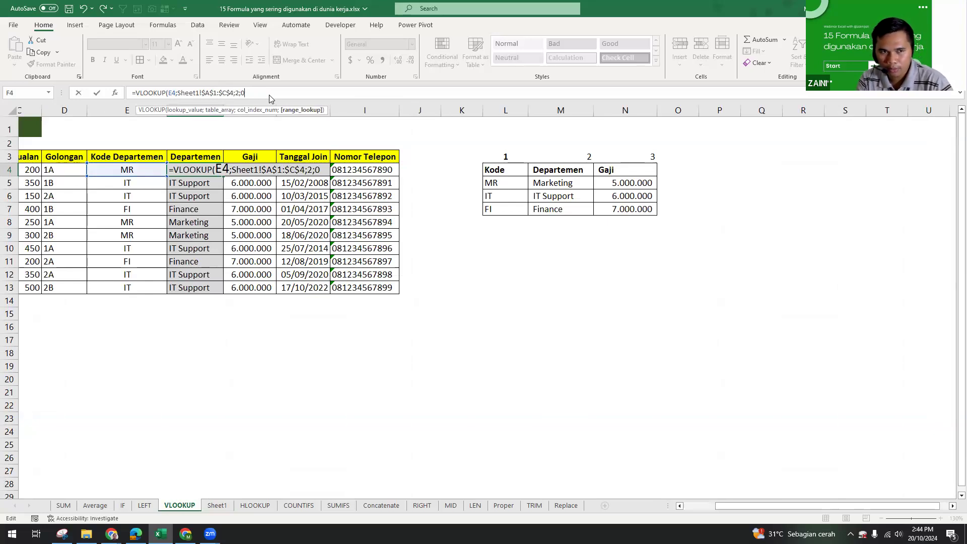
{"action": "type", "text": ")"}
{"action": "key", "text": "ctrl+Return"}
Step: Copy the F4 formula down to F5:F13 in the Departemen column and check it in F4
{"action": "key", "text": "ctrl+c"}
{"action": "left_click_drag", "start_coordinate": [195, 183], "coordinate": [195, 286]}
{"action": "key", "text": "ctrl+v"}
{"action": "left_click", "coordinate": [197, 221]}
{"action": "key", "text": "Escape"}
{"action": "left_click", "coordinate": [194, 174]}
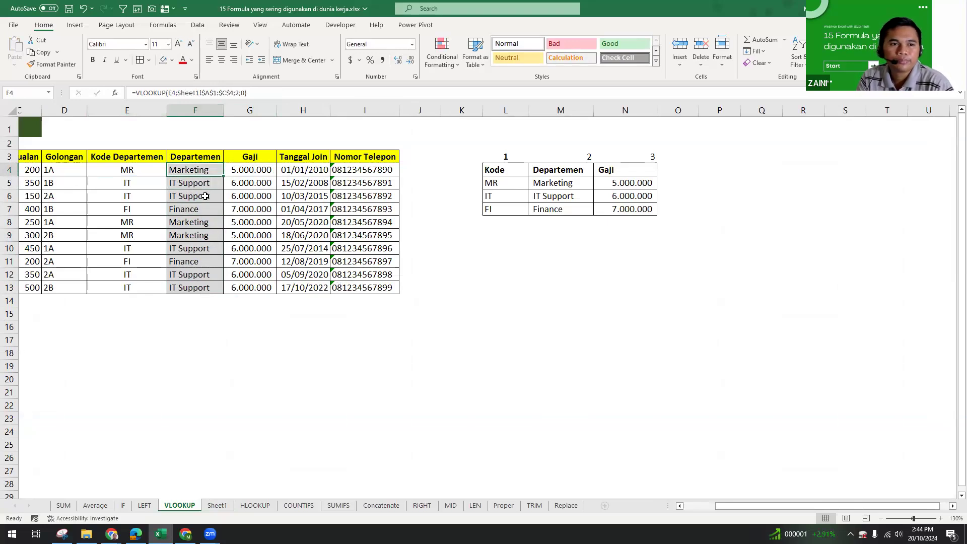
{"action": "key", "text": "Up"}
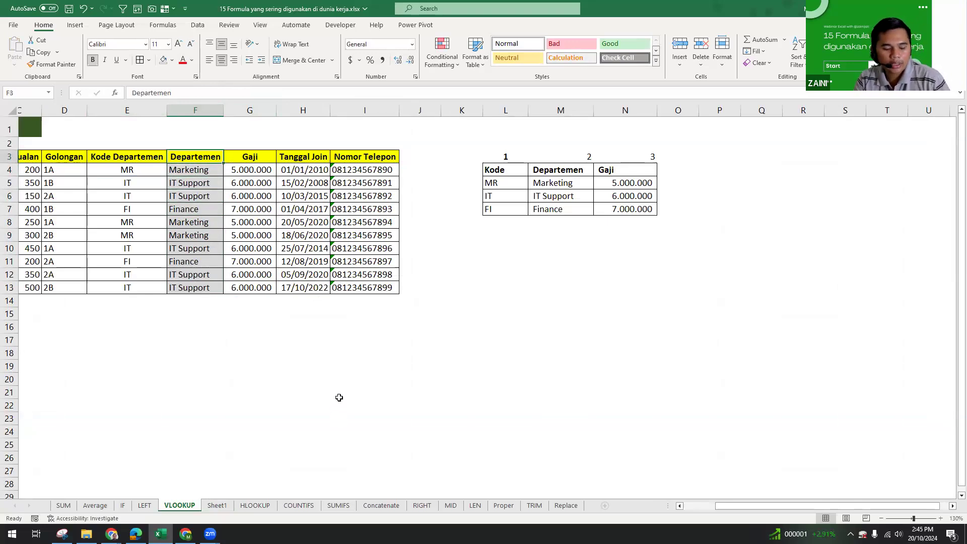
Step: Copy the lookup table A1:C4 from Sheet1 into a new blank workbook at A1 and autofit columns A to C
{"action": "key", "text": "ctrl+n"}
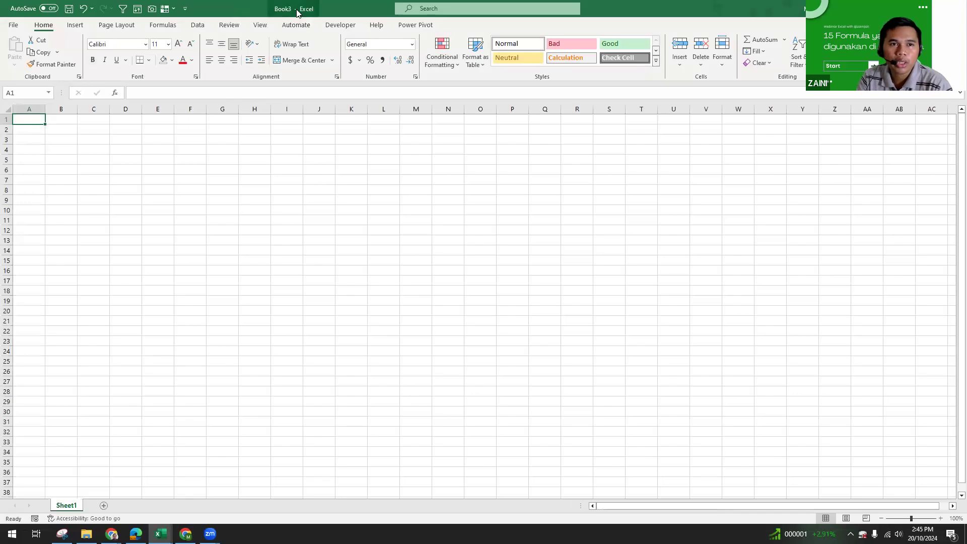
{"action": "key", "text": "ctrl+w"}
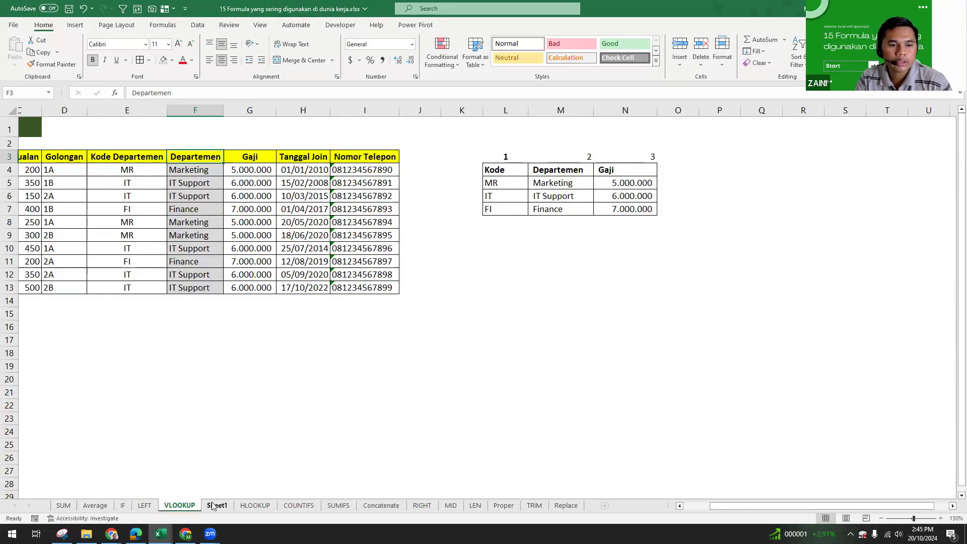
{"action": "left_click", "coordinate": [217, 505]}
{"action": "left_click_drag", "start_coordinate": [43, 134], "coordinate": [187, 189]}
{"action": "key", "text": "ctrl+c"}
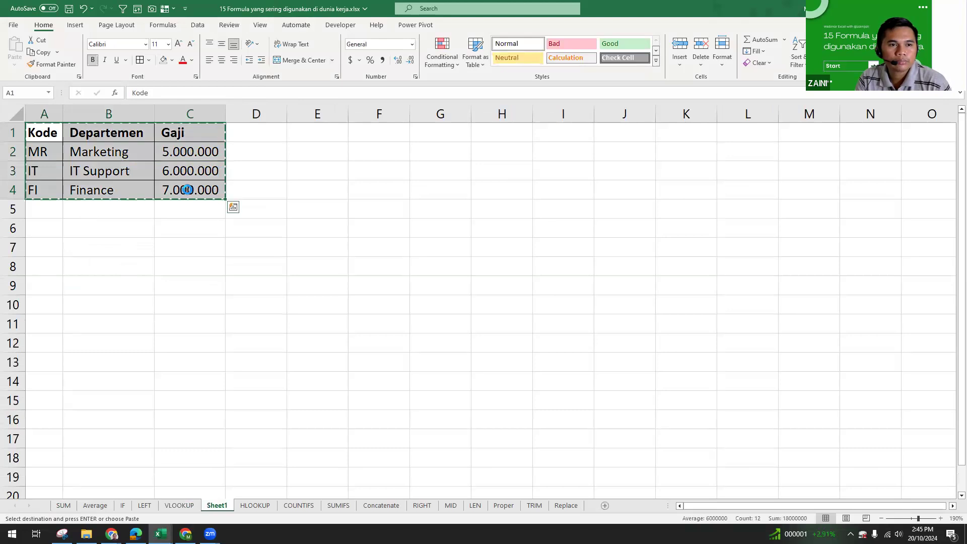
{"action": "key", "text": "ctrl+n"}
{"action": "key", "text": "ctrl+v"}
{"action": "scroll", "coordinate": [88, 112], "scroll_direction": "up", "scroll_amount": 5}
{"action": "scroll", "coordinate": [88, 112], "scroll_direction": "up", "scroll_amount": 6}
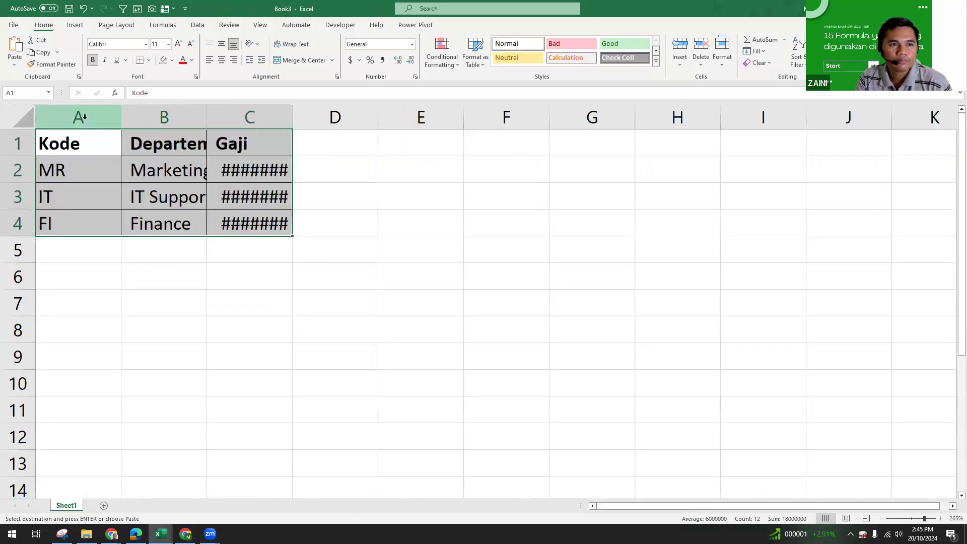
{"action": "left_click_drag", "start_coordinate": [82, 119], "coordinate": [270, 121]}
{"action": "double_click", "coordinate": [290, 119]}
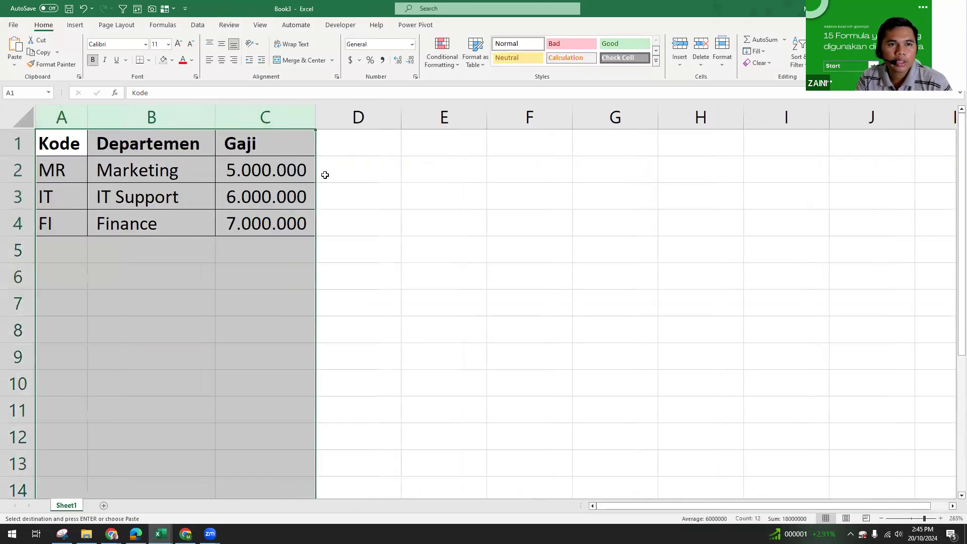
{"action": "left_click", "coordinate": [324, 173]}
Step: In F4 of the original workbook's VLOOKUP sheet, start a VLOOKUP with E4 and the new workbook's range [Book3]Sheet1!$A$1:$C$4
{"action": "key", "text": "alt+Tab"}
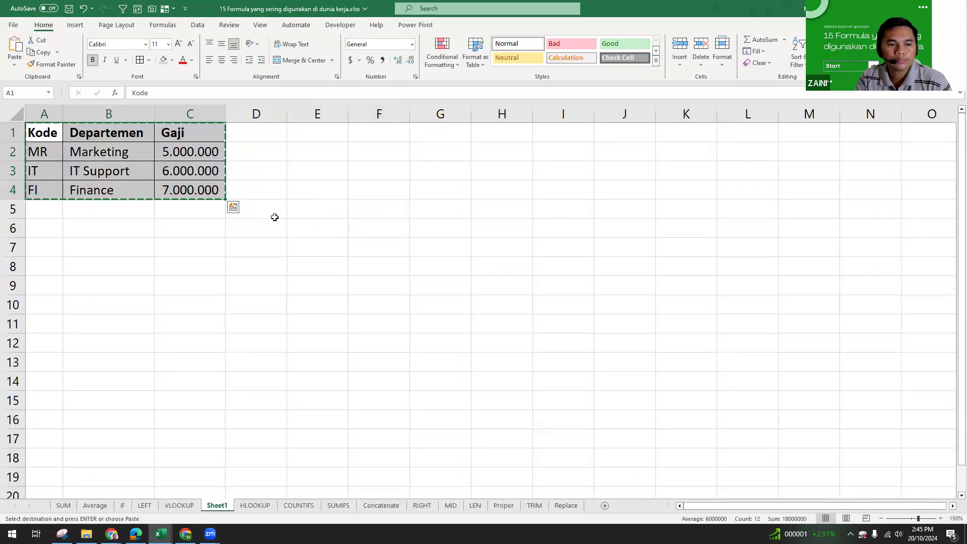
{"action": "key", "text": "alt"}
{"action": "left_click", "coordinate": [179, 505]}
{"action": "left_click", "coordinate": [214, 175]}
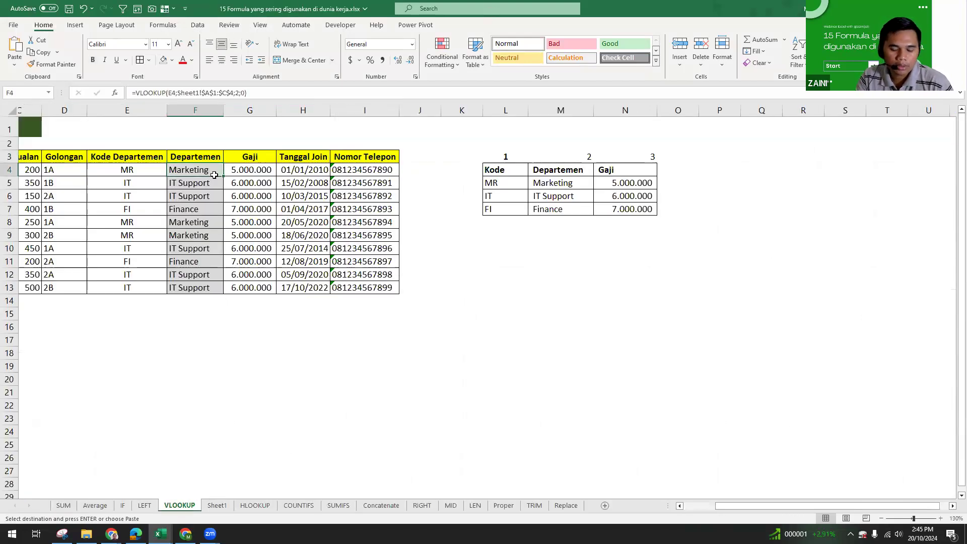
{"action": "type", "text": "=VLOOKUP("}
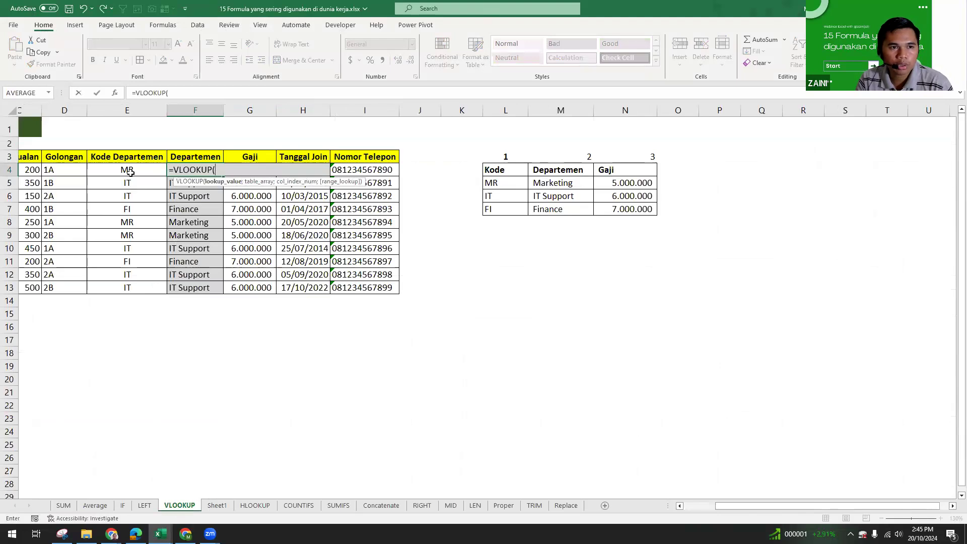
{"action": "left_click", "coordinate": [130, 172]}
{"action": "type", "text": ";"}
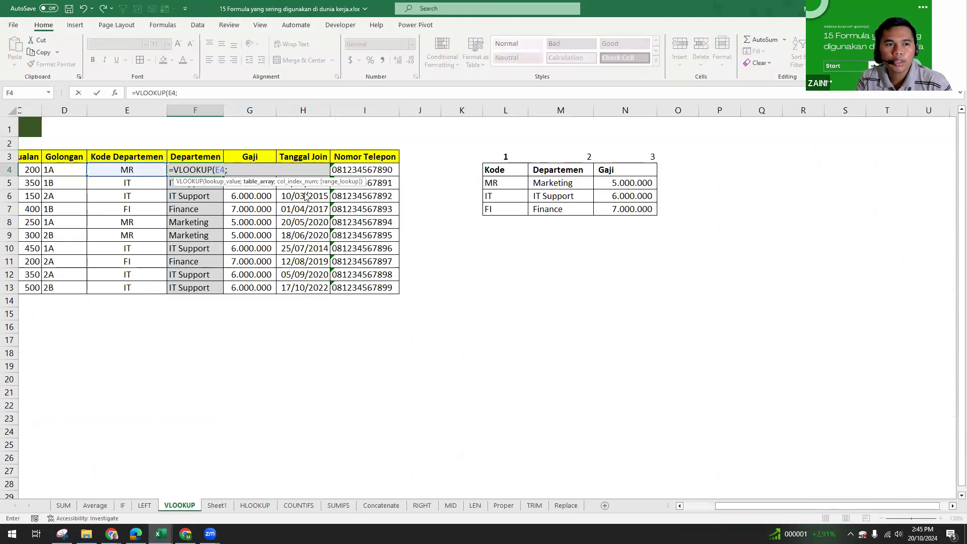
{"action": "key", "text": "alt+Tab"}
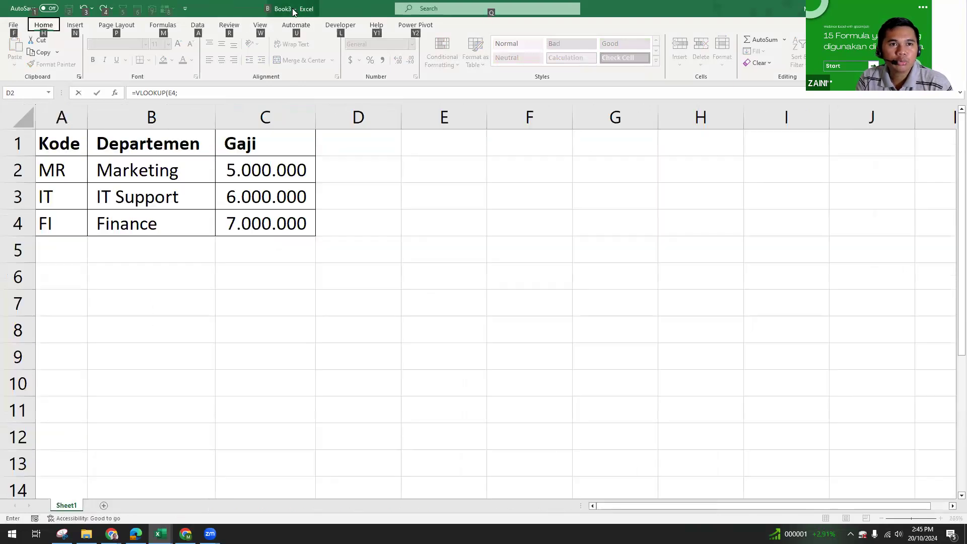
{"action": "left_click_drag", "start_coordinate": [59, 141], "coordinate": [255, 222]}
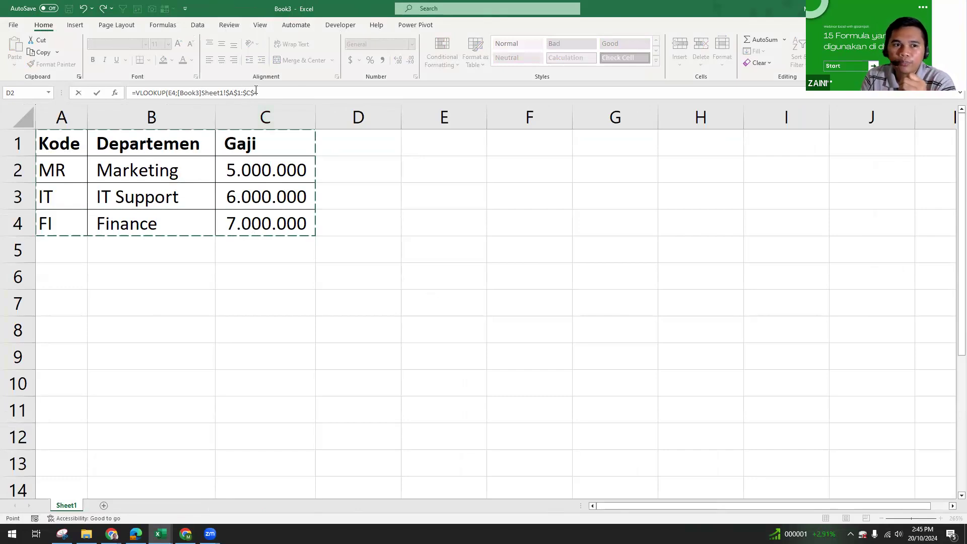
Step: Finish the cross-workbook VLOOKUP with column index 2 and exact match 0, and enter it in F4
{"action": "left_click", "coordinate": [287, 95]}
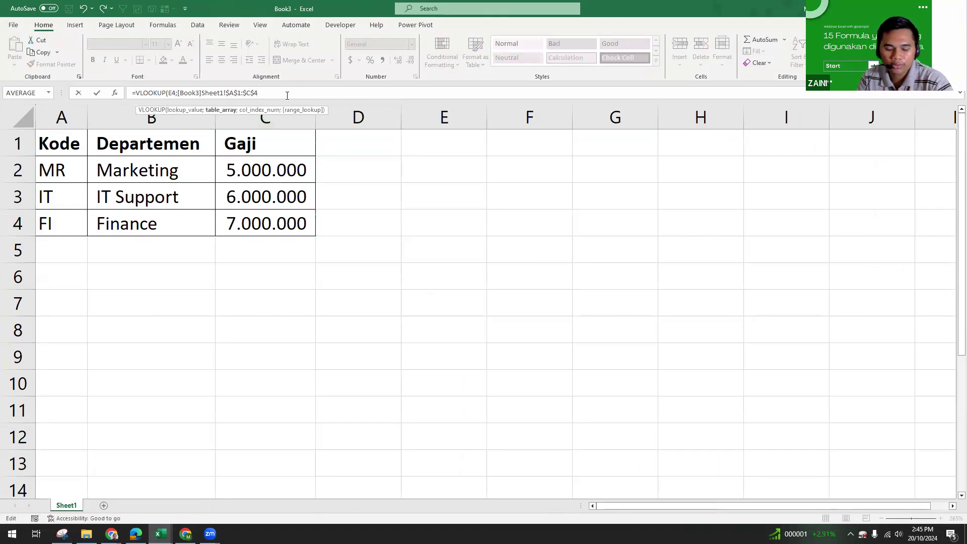
{"action": "type", "text": ";"}
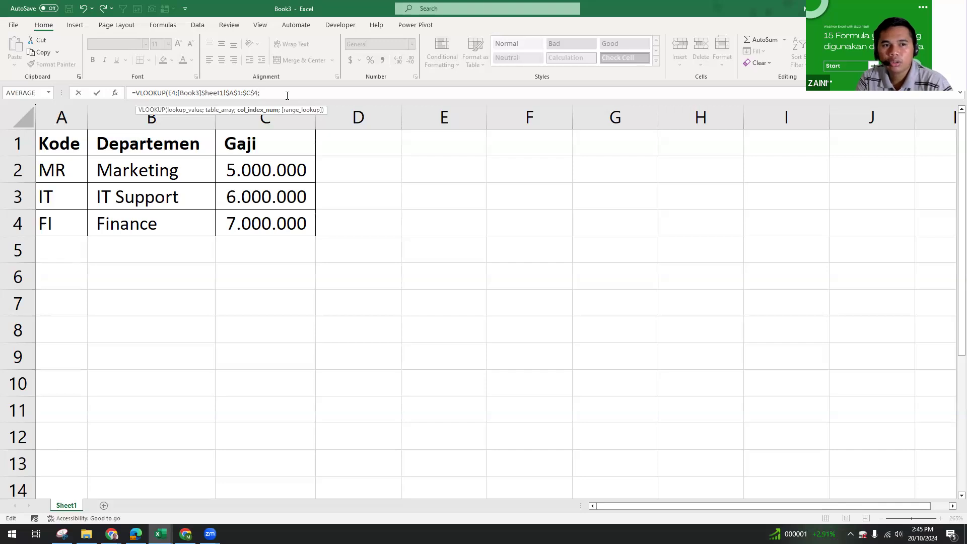
{"action": "type", "text": "2;"}
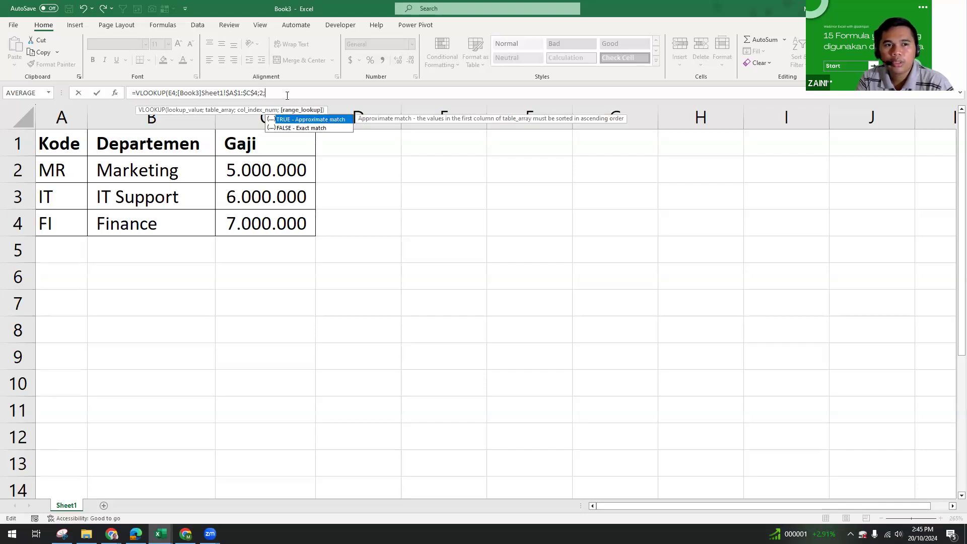
{"action": "type", "text": "0"}
{"action": "key", "text": "Return"}
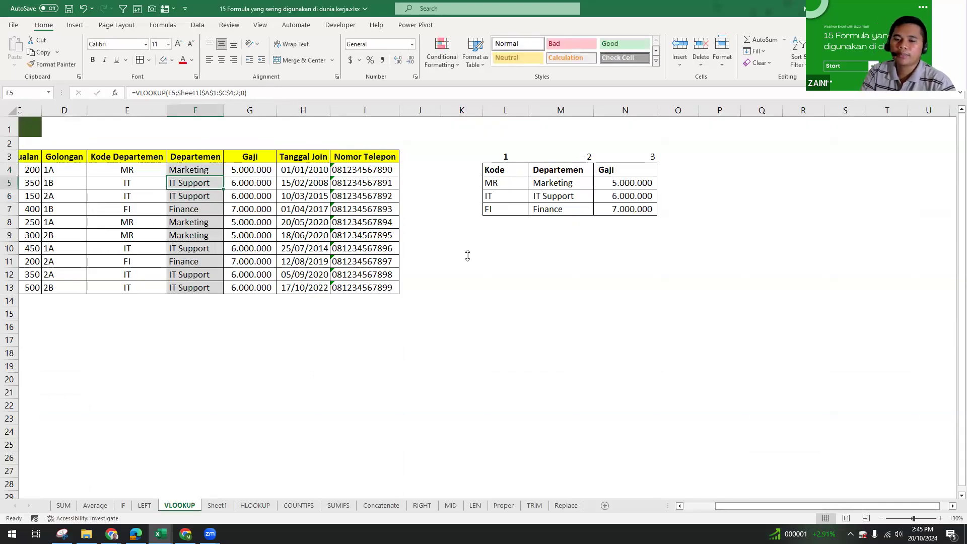
Step: Examine the COUNTIFS sheet's employee table, the question "Jumlah Karyawan Departemen IT?" in A16 and its answer cell D16
{"action": "left_click", "coordinate": [258, 505]}
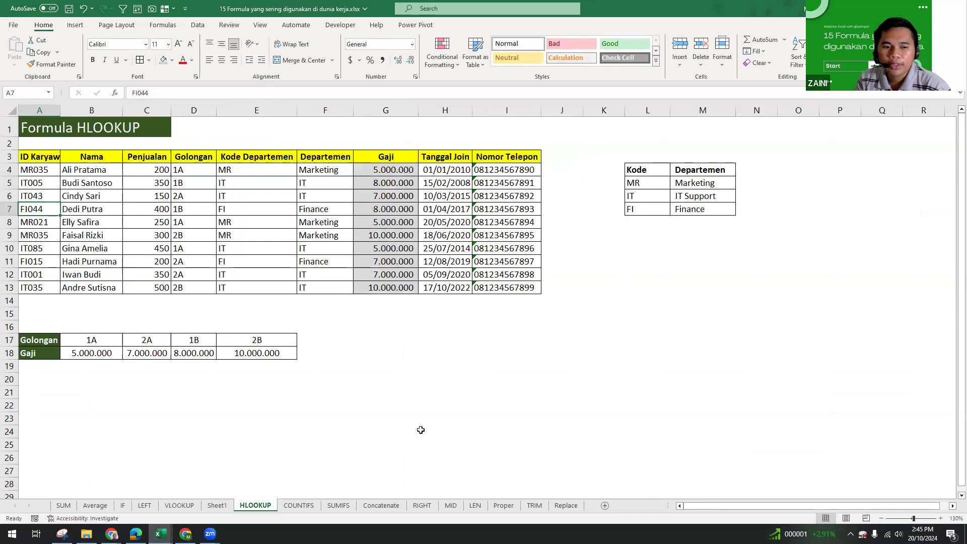
{"action": "left_click", "coordinate": [310, 507]}
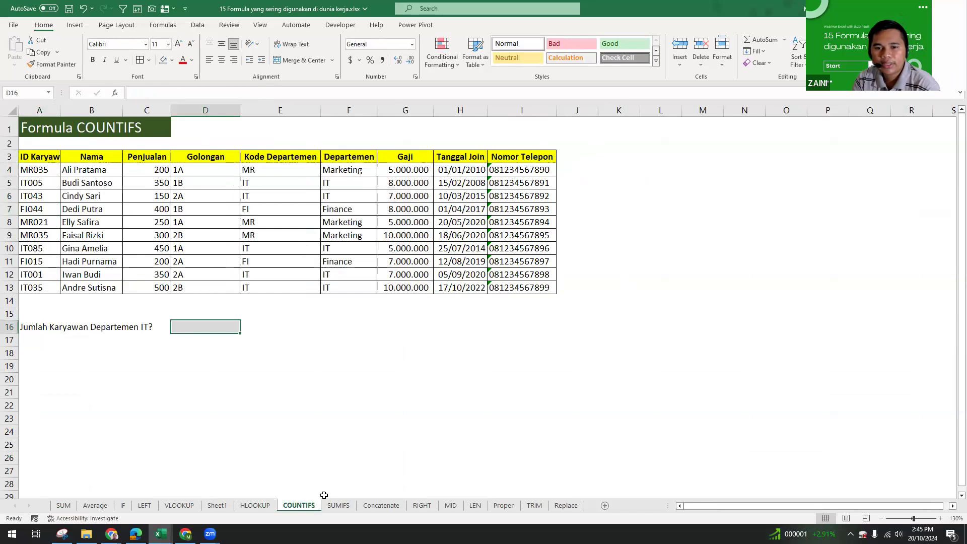
{"action": "left_click", "coordinate": [331, 324]}
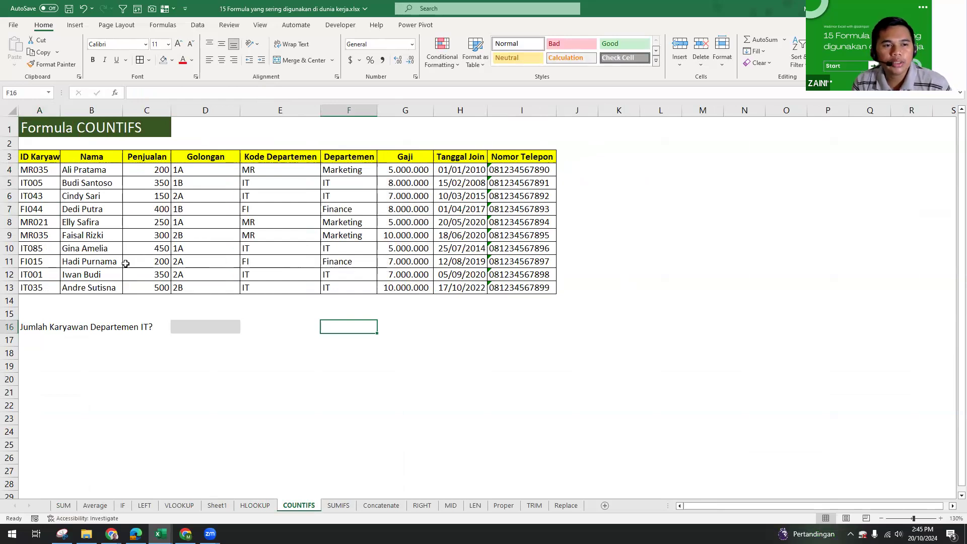
{"action": "scroll", "coordinate": [297, 330], "scroll_direction": "up", "scroll_amount": 1, "text": "ctrl"}
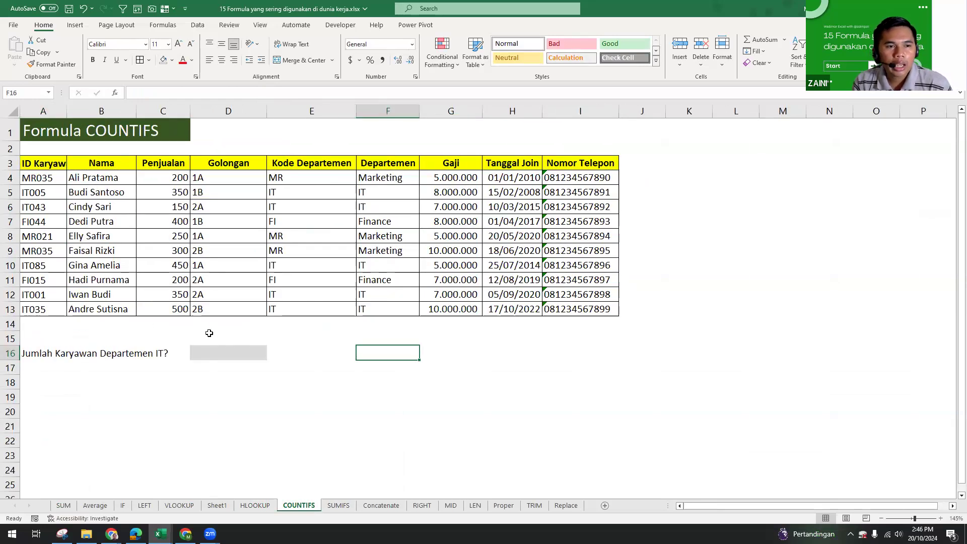
{"action": "scroll", "coordinate": [209, 334], "scroll_direction": "up", "scroll_amount": 1, "text": "ctrl"}
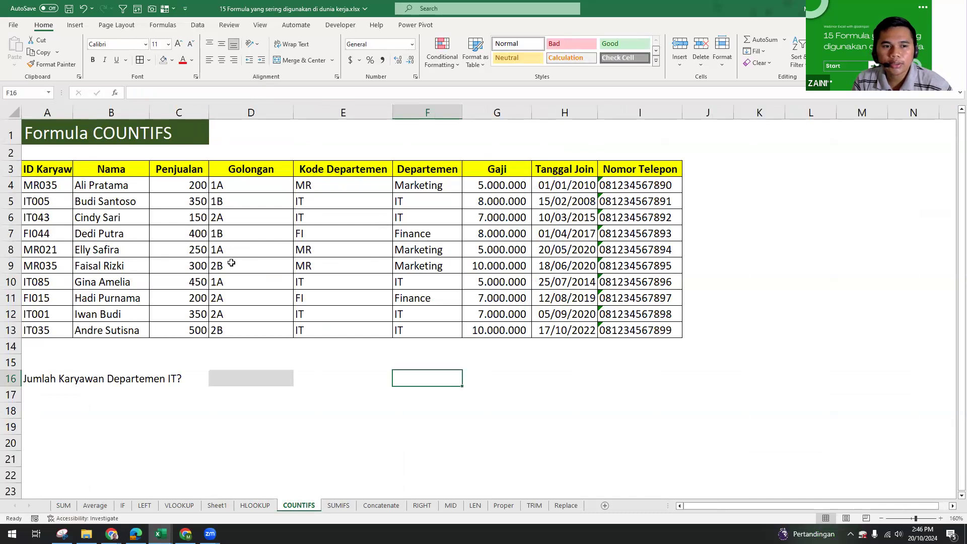
{"action": "left_click", "coordinate": [57, 385]}
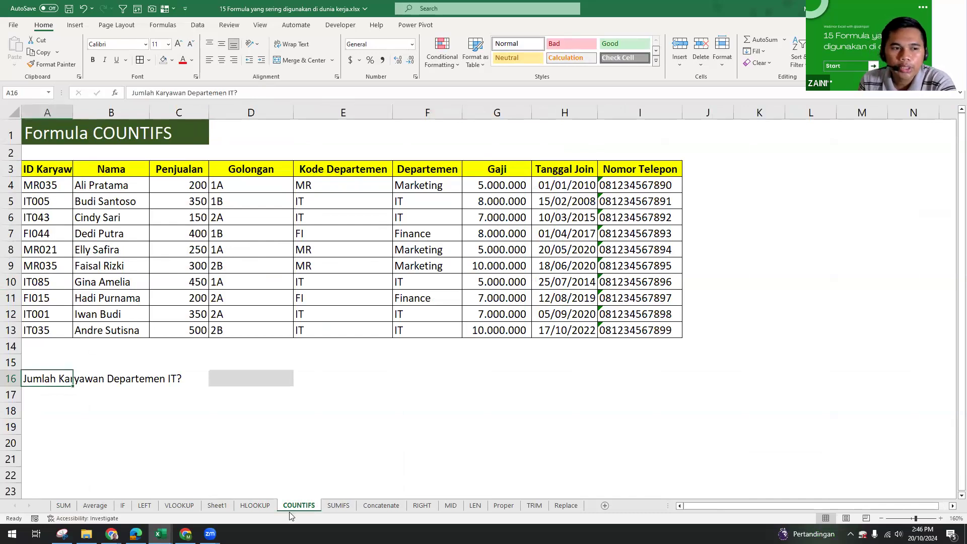
{"action": "left_click", "coordinate": [69, 422]}
{"action": "left_click", "coordinate": [41, 378]}
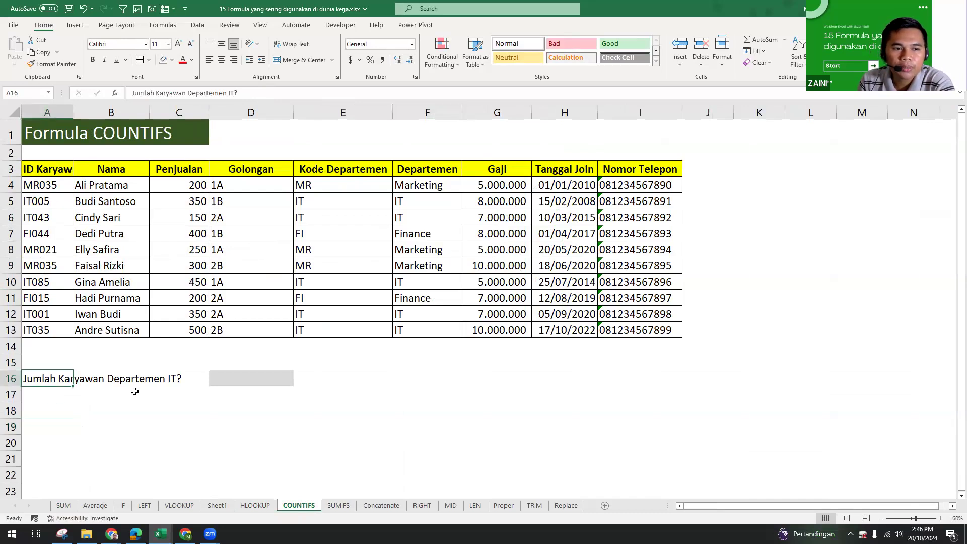
{"action": "left_click", "coordinate": [135, 391]}
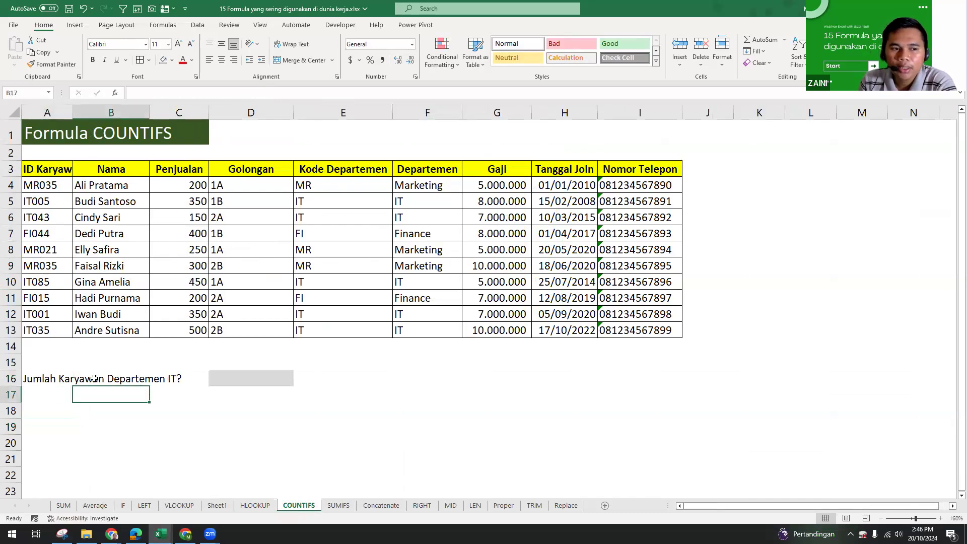
{"action": "left_click", "coordinate": [281, 375]}
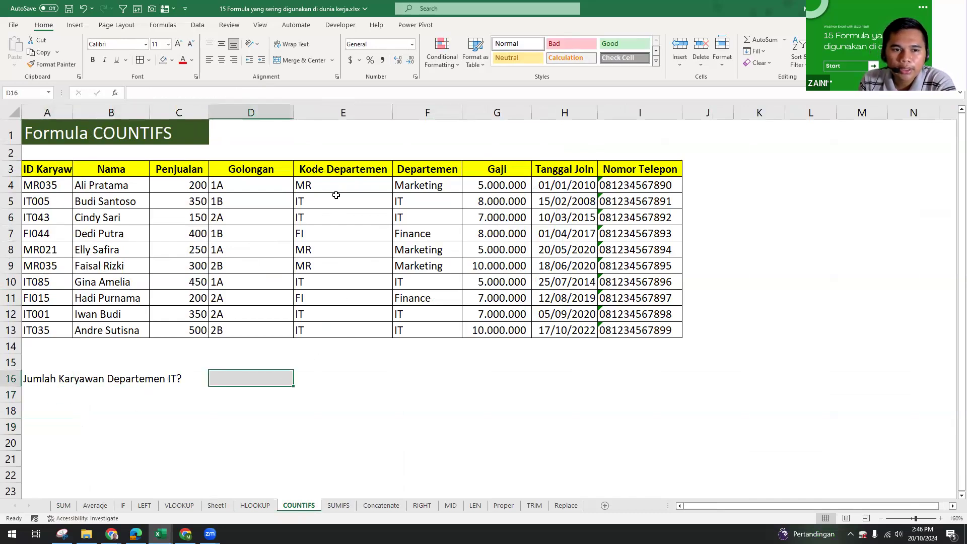
Step: Examine the Kode Departemen column and single out the IT entries F5:F6, F10 and F12:F13 in the Departemen column
{"action": "left_click_drag", "start_coordinate": [338, 185], "coordinate": [353, 235]}
{"action": "left_click", "coordinate": [367, 348]}
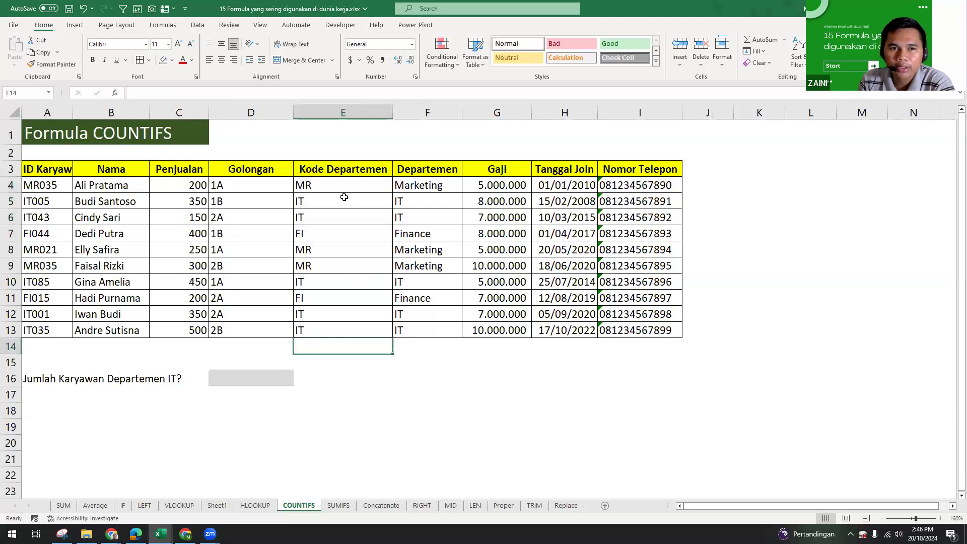
{"action": "left_click_drag", "start_coordinate": [431, 207], "coordinate": [428, 217]}
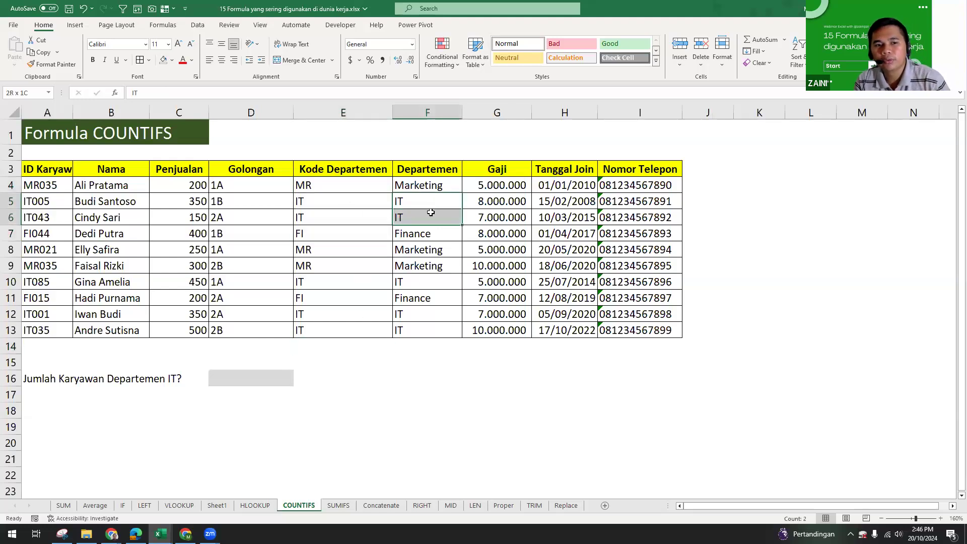
{"action": "left_click", "coordinate": [411, 281], "text": "ctrl"}
{"action": "left_click_drag", "start_coordinate": [413, 317], "coordinate": [412, 328], "text": "ctrl"}
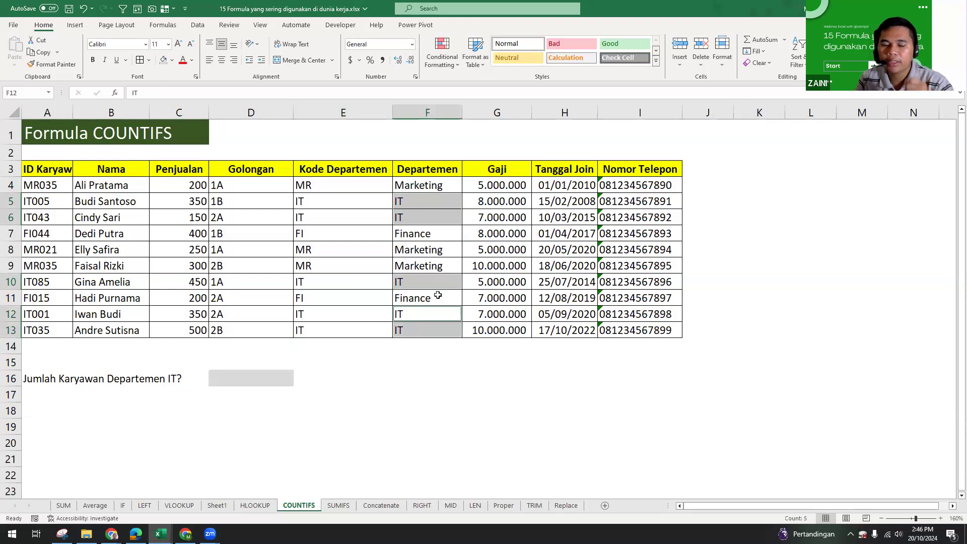
Step: Enter a COUNTIFS formula in D16 that counts the cells of Departemen range F4:F13 matching "IT"
{"action": "left_click", "coordinate": [256, 386]}
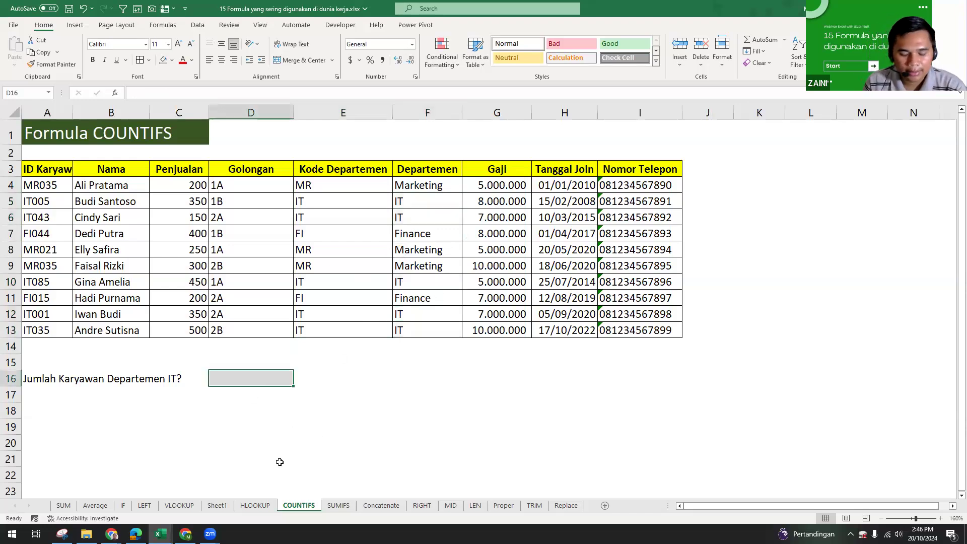
{"action": "type", "text": "=cOUNTIFS("}
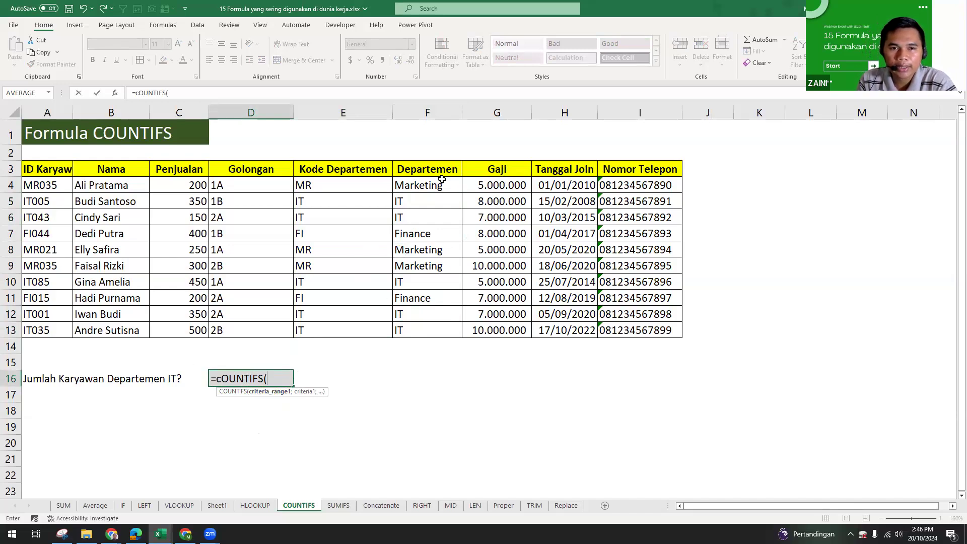
{"action": "left_click_drag", "start_coordinate": [441, 183], "coordinate": [436, 321]}
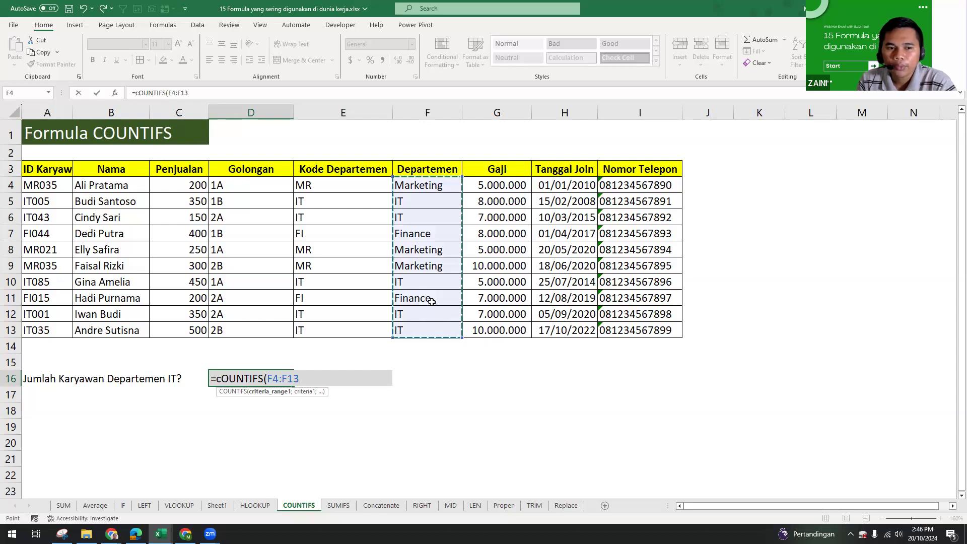
{"action": "type", "text": ";\"I"}
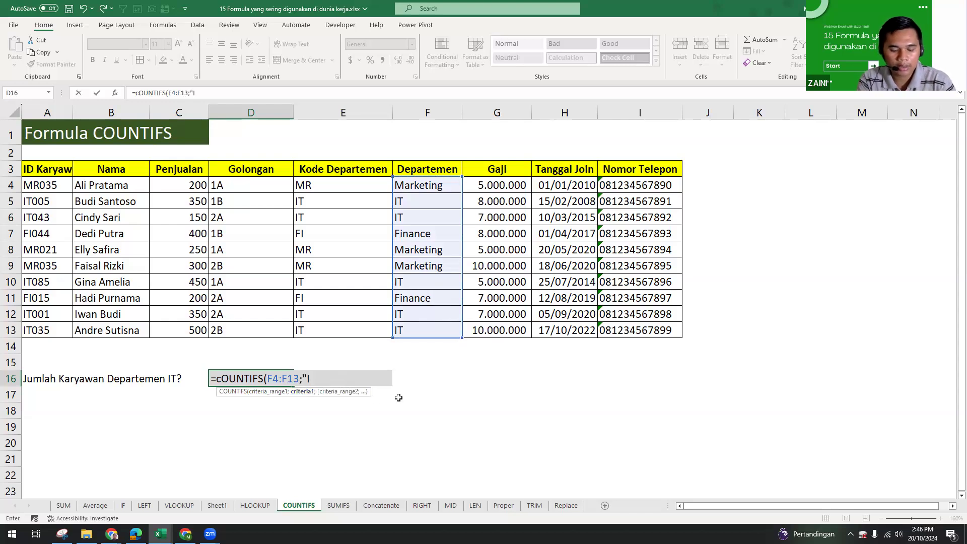
{"action": "type", "text": "T\""}
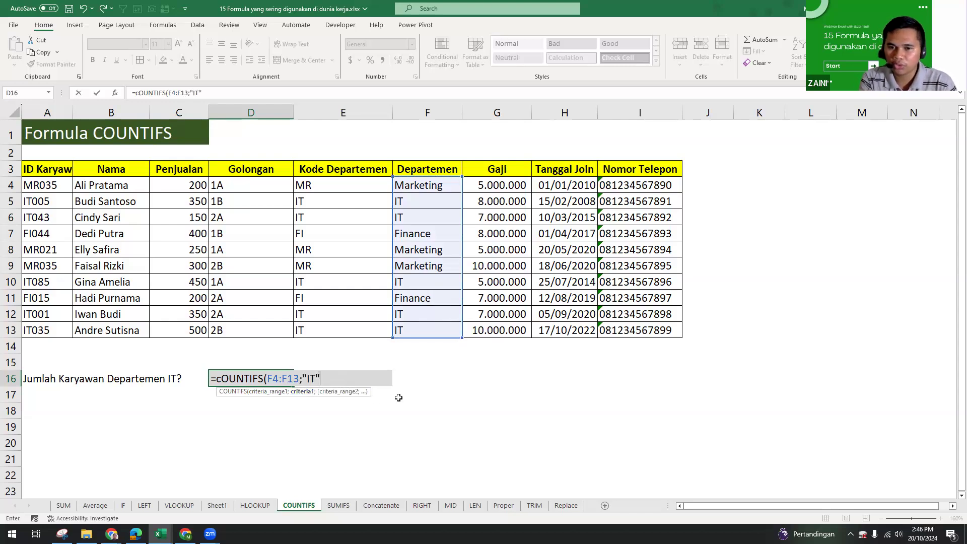
{"action": "type", "text": ")"}
{"action": "key", "text": "Return"}
{"action": "left_click", "coordinate": [264, 378]}
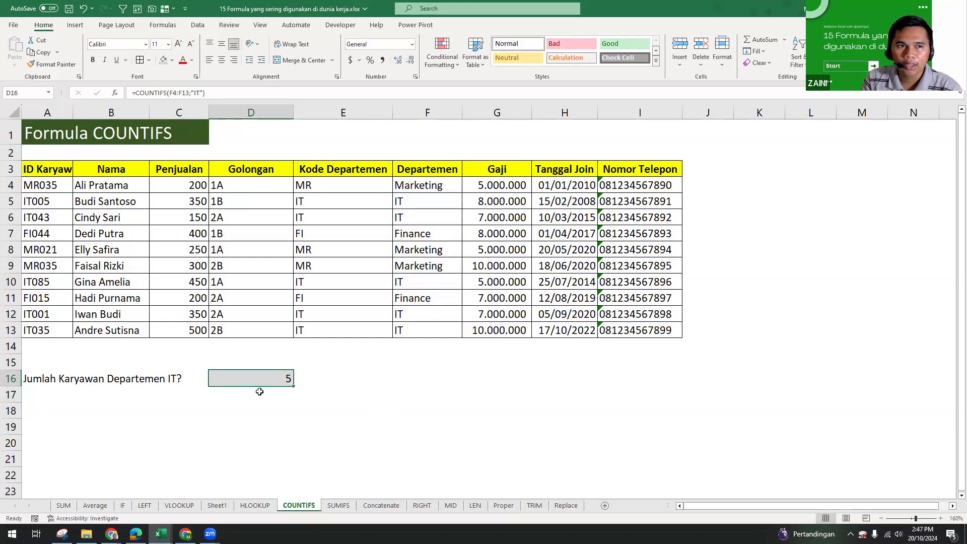
Step: Inspect the arguments of the COUNTIFS formula in D16 without changing them
{"action": "left_click", "coordinate": [200, 92]}
{"action": "double_click", "coordinate": [197, 93]}
{"action": "key", "text": "Escape"}
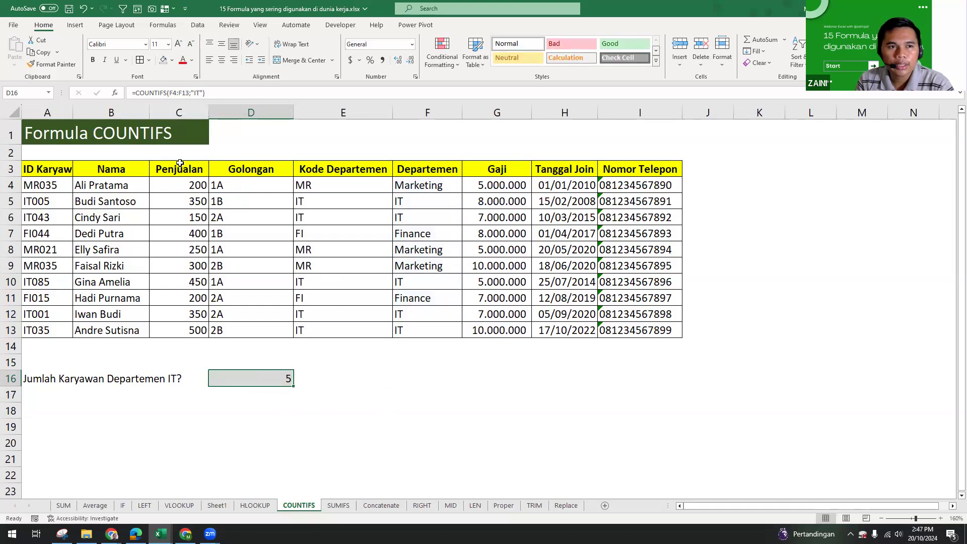
{"action": "left_click", "coordinate": [180, 92]}
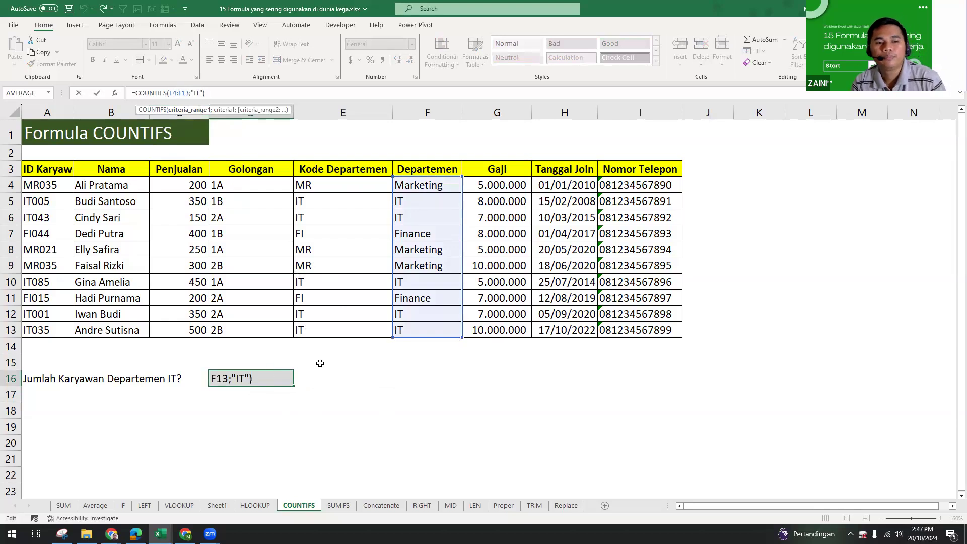
{"action": "key", "text": "ctrl+Return"}
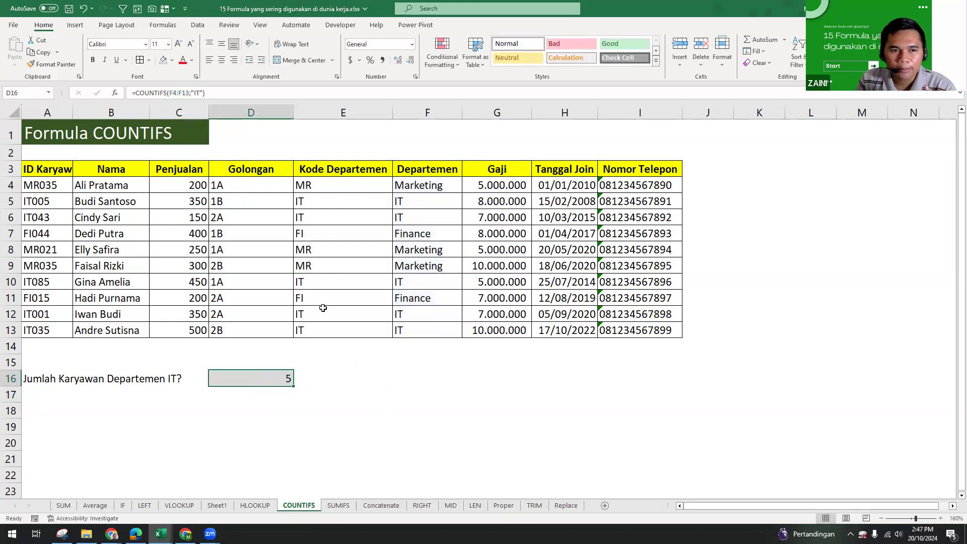
Step: Examine the Golongan values in D4:D13 and the Departemen values in F4:F13 as possible criteria ranges
{"action": "left_click", "coordinate": [281, 327]}
{"action": "left_click", "coordinate": [355, 250]}
{"action": "left_click_drag", "start_coordinate": [247, 186], "coordinate": [255, 332]}
{"action": "left_click", "coordinate": [363, 239]}
{"action": "left_click_drag", "start_coordinate": [406, 187], "coordinate": [406, 331]}
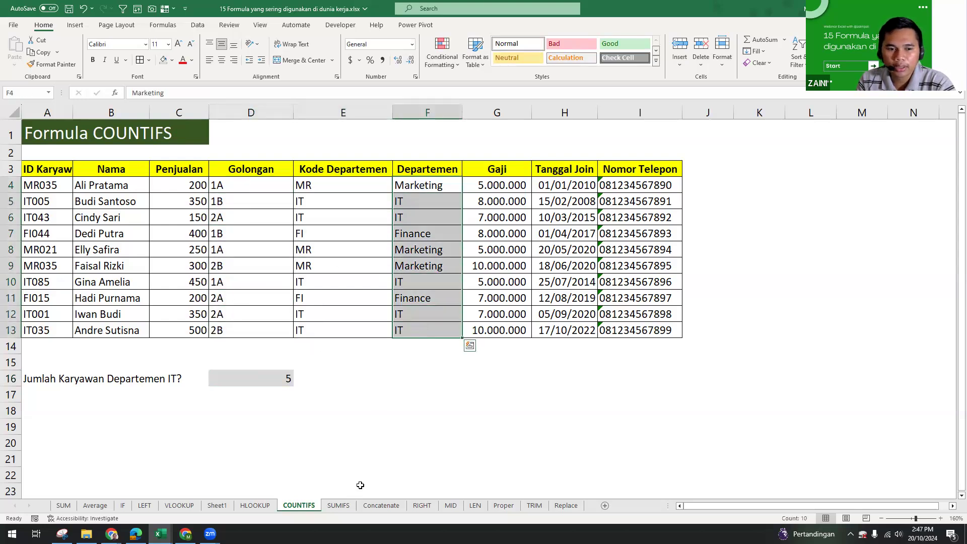
Step: On the SUMIFS sheet, enlarge the view, widen the Gaji column to fit its values and select the question in A16
{"action": "left_click", "coordinate": [337, 506]}
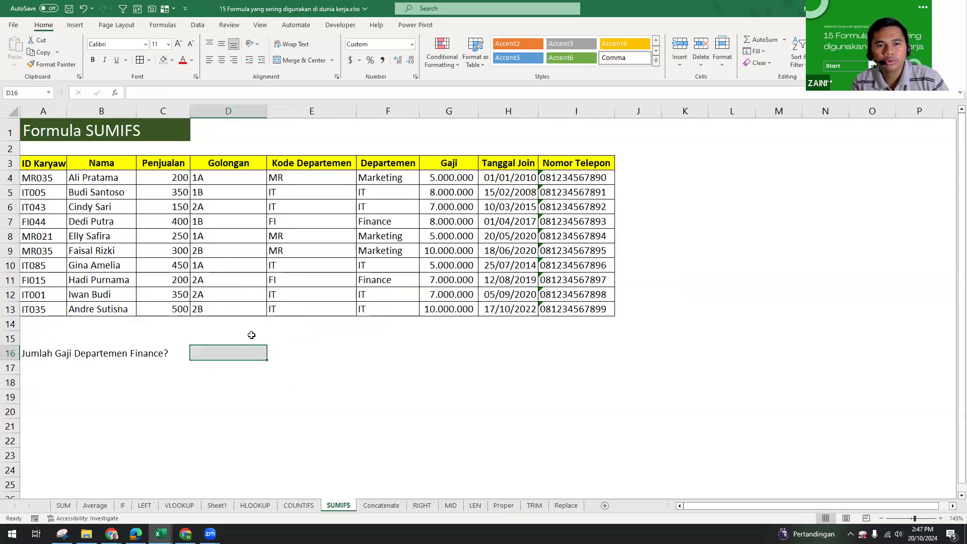
{"action": "scroll", "coordinate": [236, 357], "scroll_direction": "up", "scroll_amount": 1}
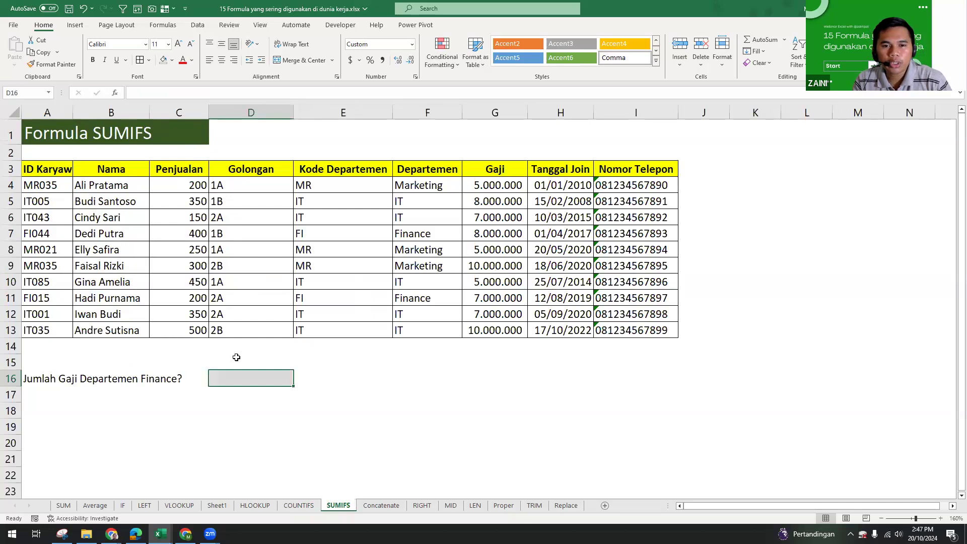
{"action": "scroll", "coordinate": [236, 357], "scroll_direction": "up", "scroll_amount": 1}
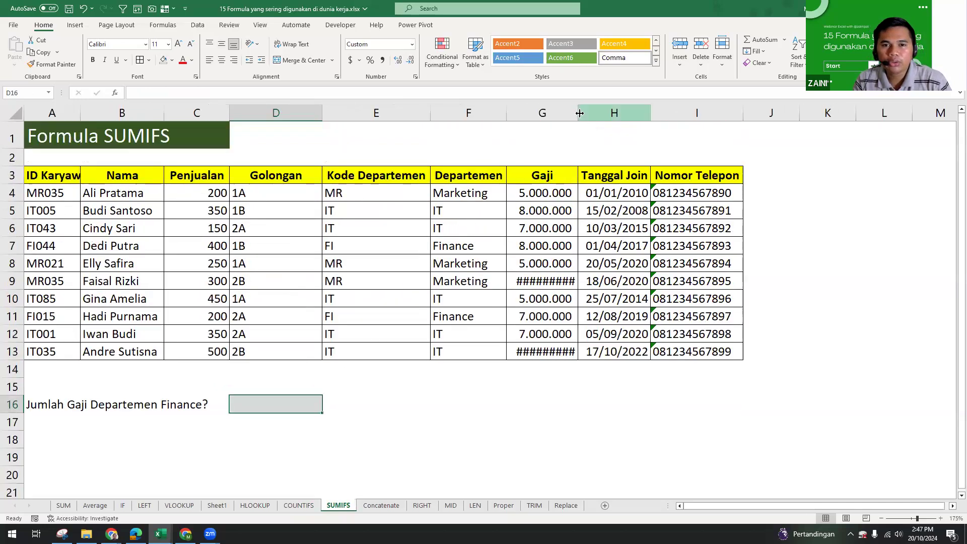
{"action": "left_click", "coordinate": [43, 406]}
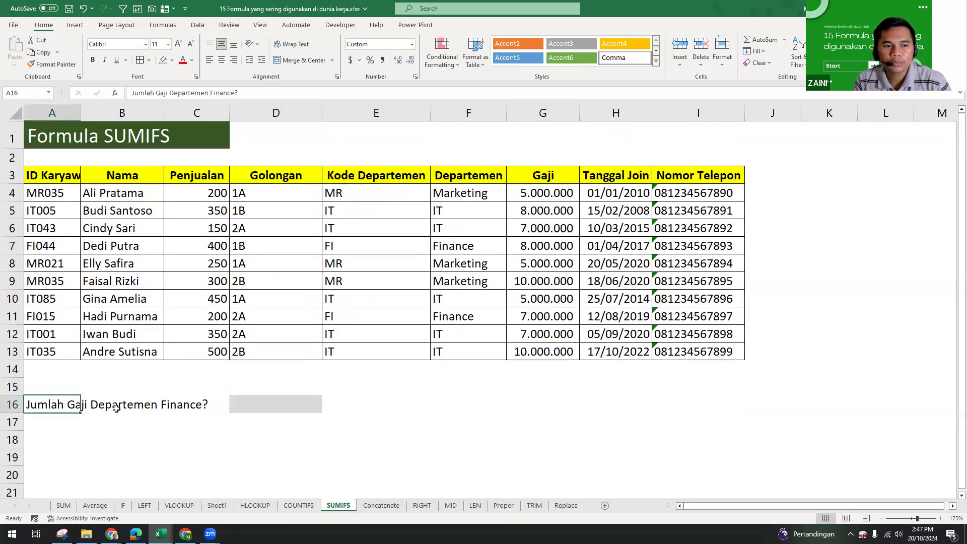
Step: Start a SUMIFS formula in D16 with the Gaji values G4:G13 as the sum range
{"action": "left_click", "coordinate": [307, 402]}
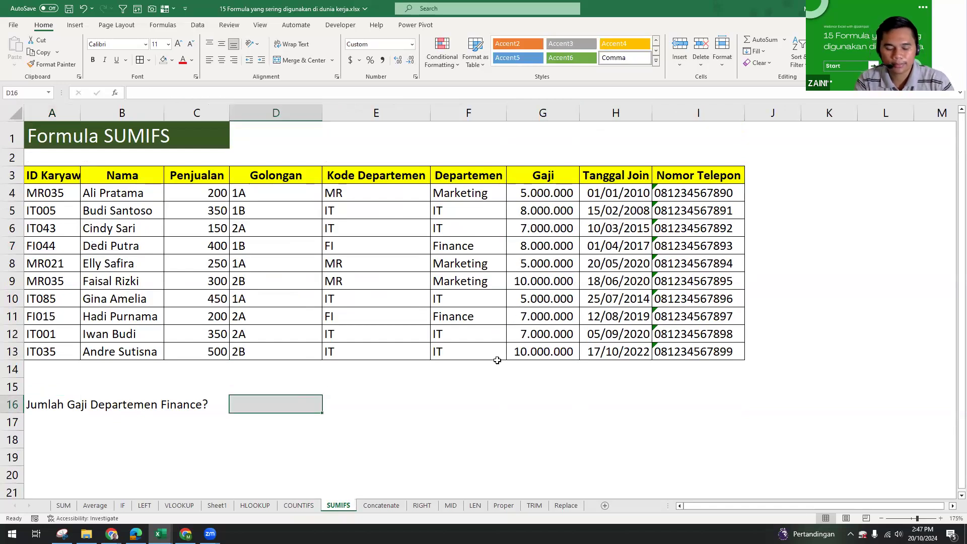
{"action": "type", "text": "=SU"}
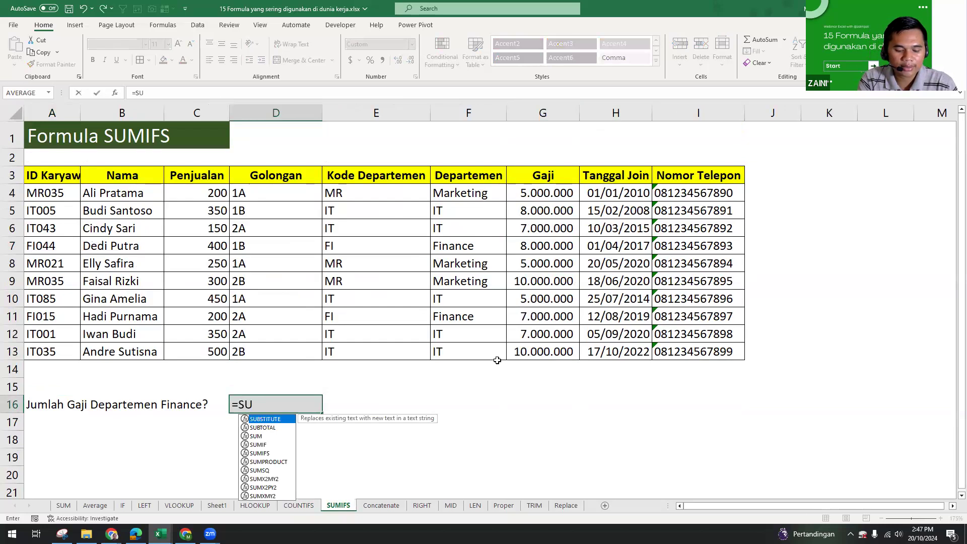
{"action": "type", "text": "MIFS("}
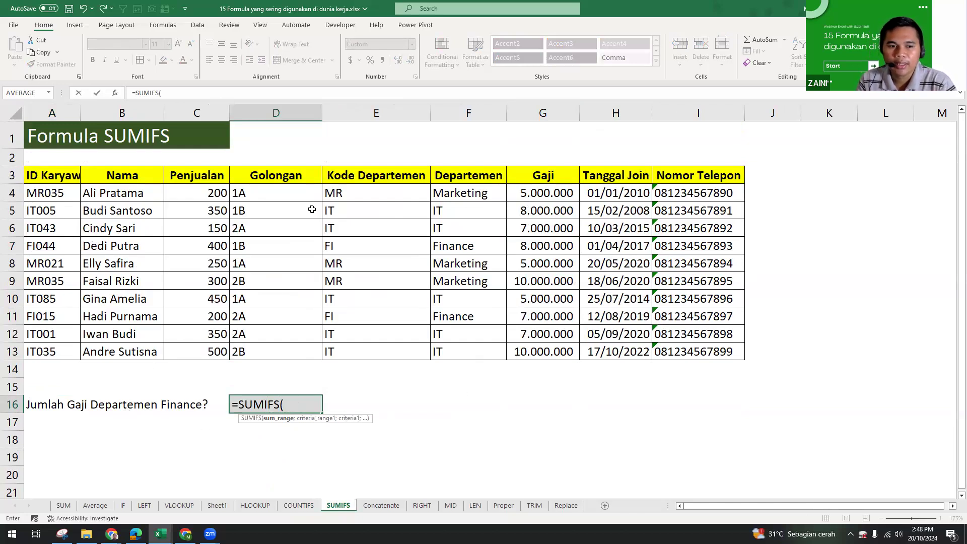
{"action": "left_click_drag", "start_coordinate": [552, 188], "coordinate": [543, 342]}
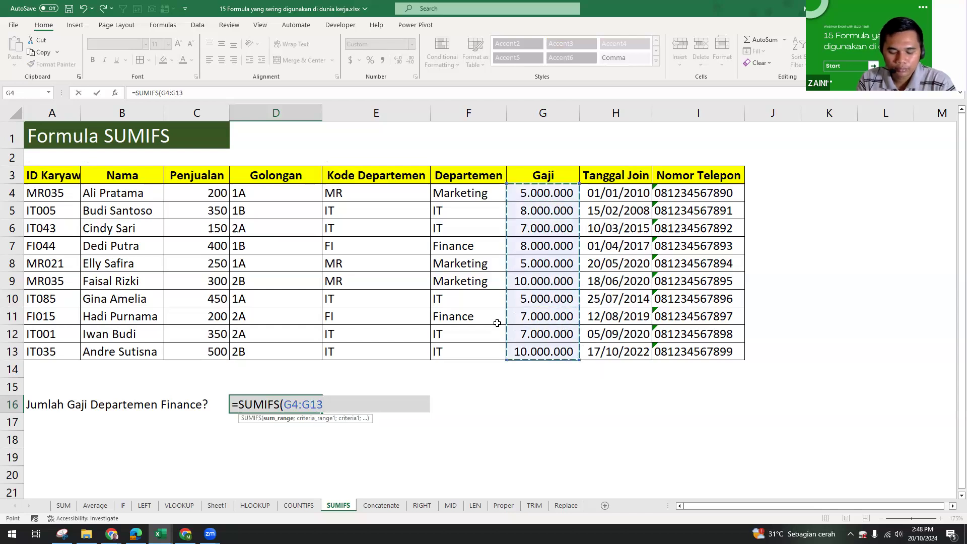
{"action": "type", "text": ";"}
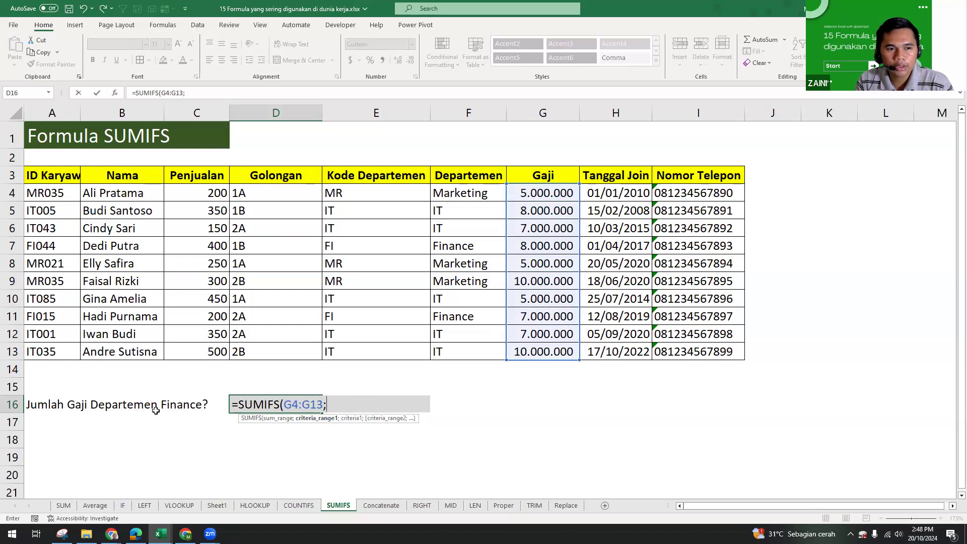
Step: Complete the SUMIFS formula with criteria range F4:F13 and criterion "Finance", and enter it in D16
{"action": "left_click_drag", "start_coordinate": [474, 192], "coordinate": [479, 344]}
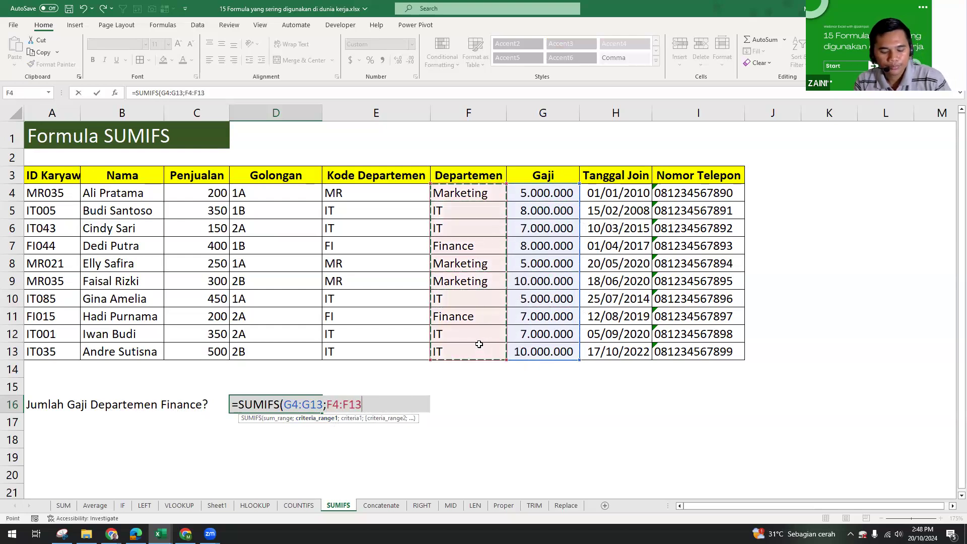
{"action": "type", "text": ";"}
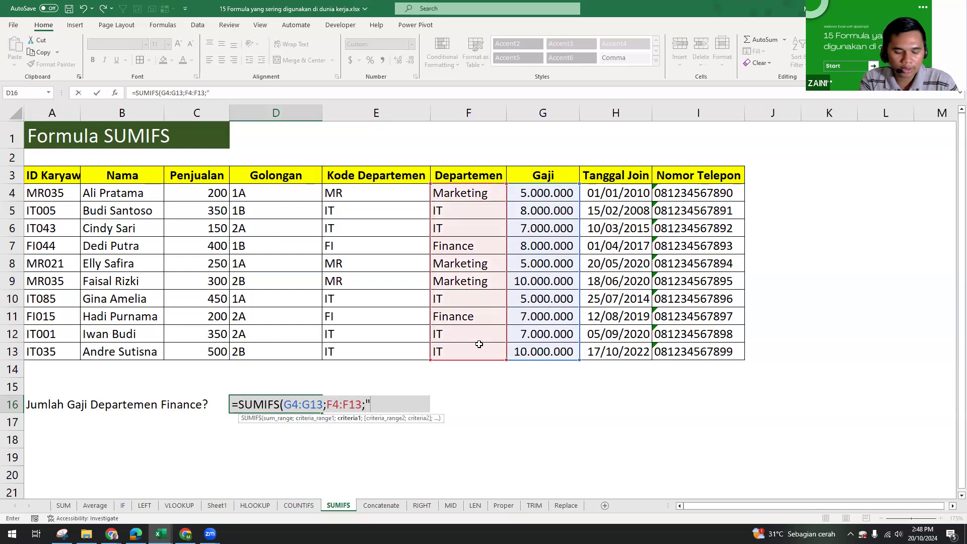
{"action": "type", "text": "\"Finance"}
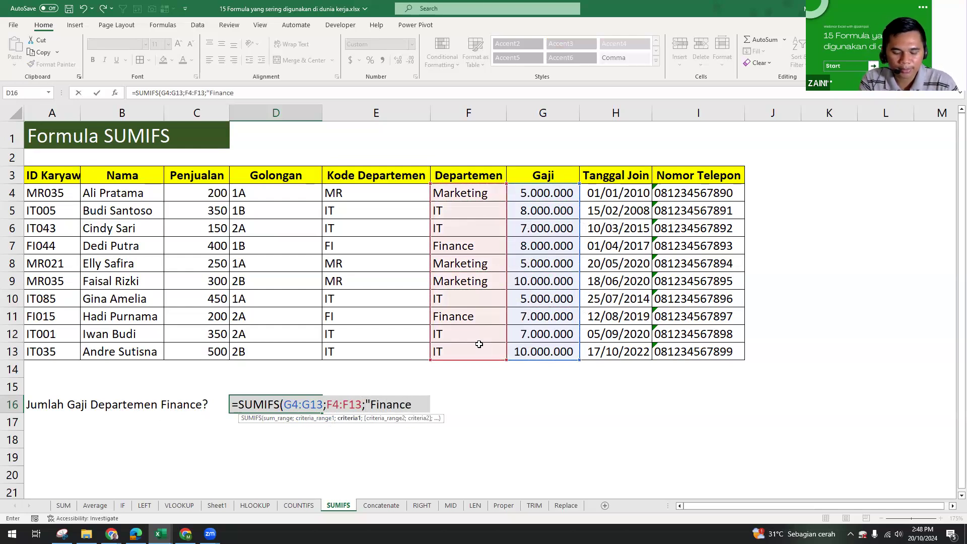
{"action": "type", "text": "\""}
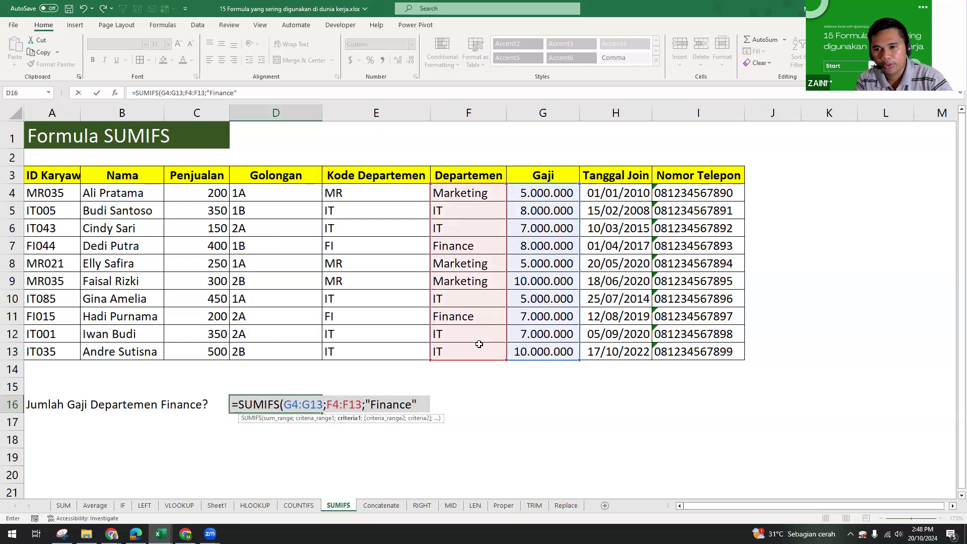
{"action": "type", "text": ")"}
{"action": "key", "text": "Return"}
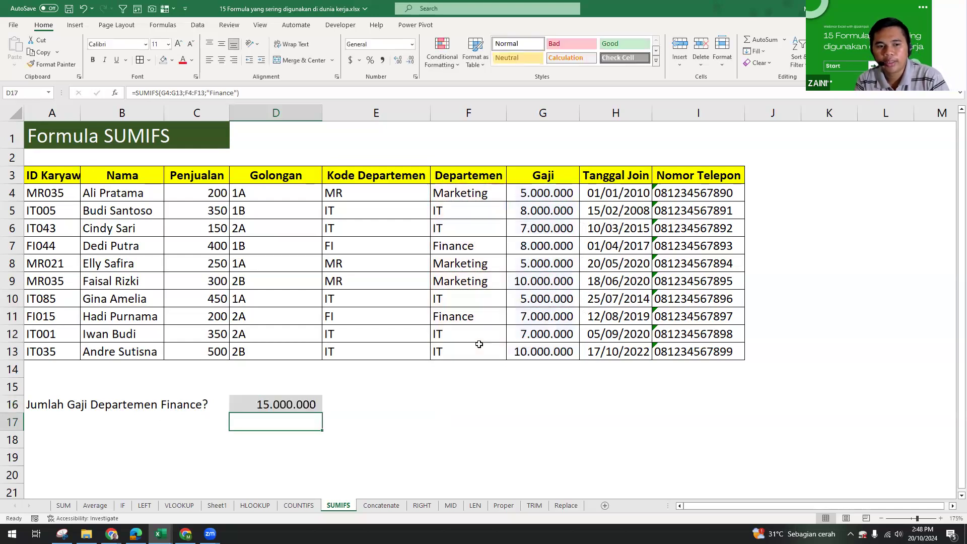
{"action": "key", "text": "Up"}
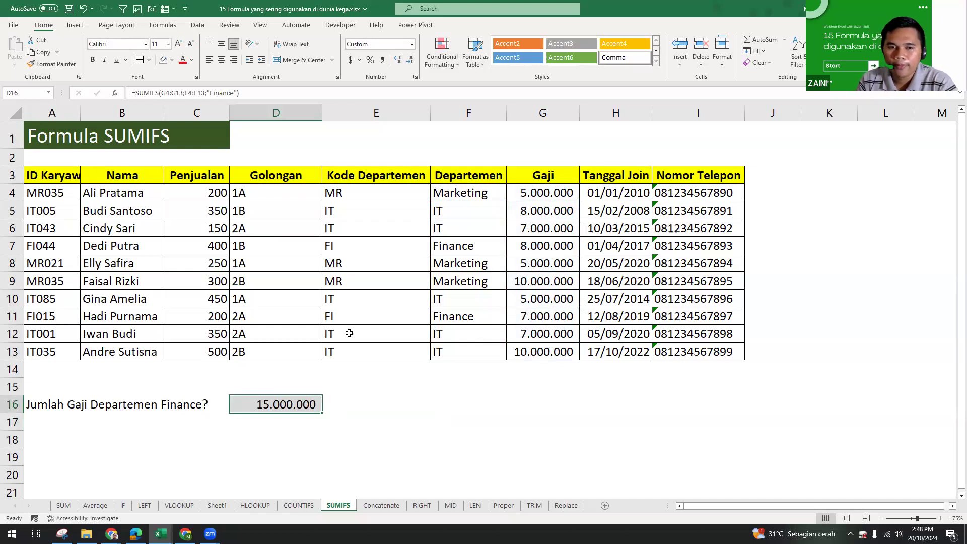
Step: Compare the Gaji range on the SUMIFS sheet with the question and formula in row 16 of the COUNTIFS sheet
{"action": "left_click_drag", "start_coordinate": [549, 198], "coordinate": [528, 357]}
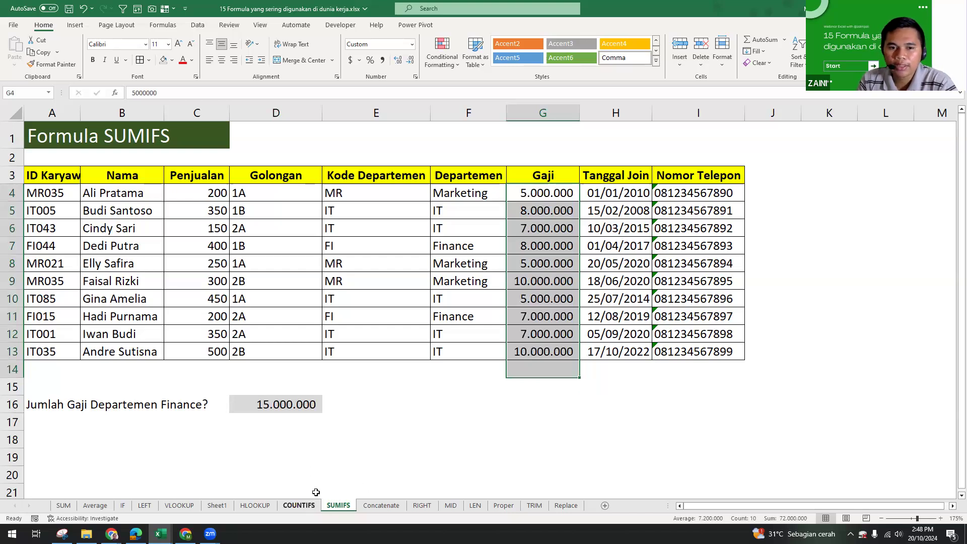
{"action": "left_click", "coordinate": [301, 506]}
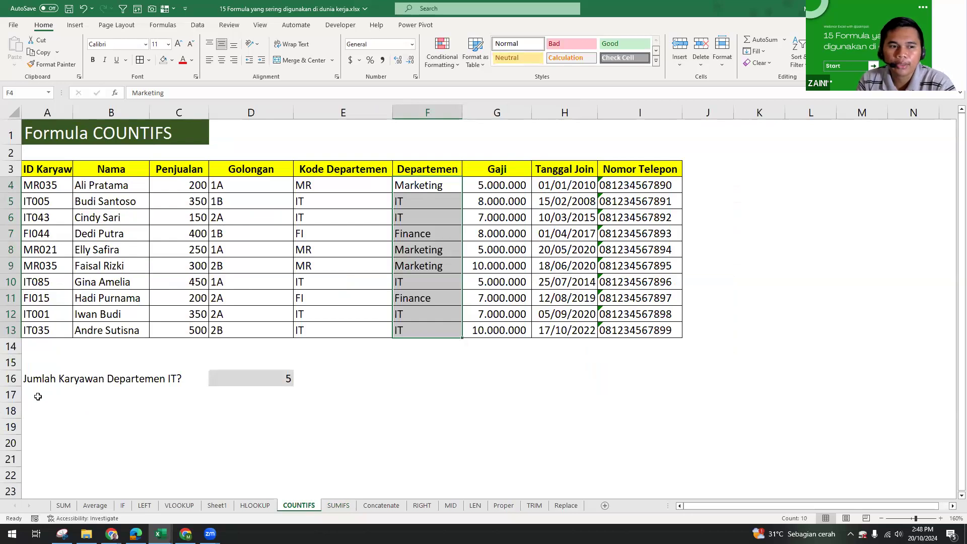
{"action": "left_click", "coordinate": [83, 376]}
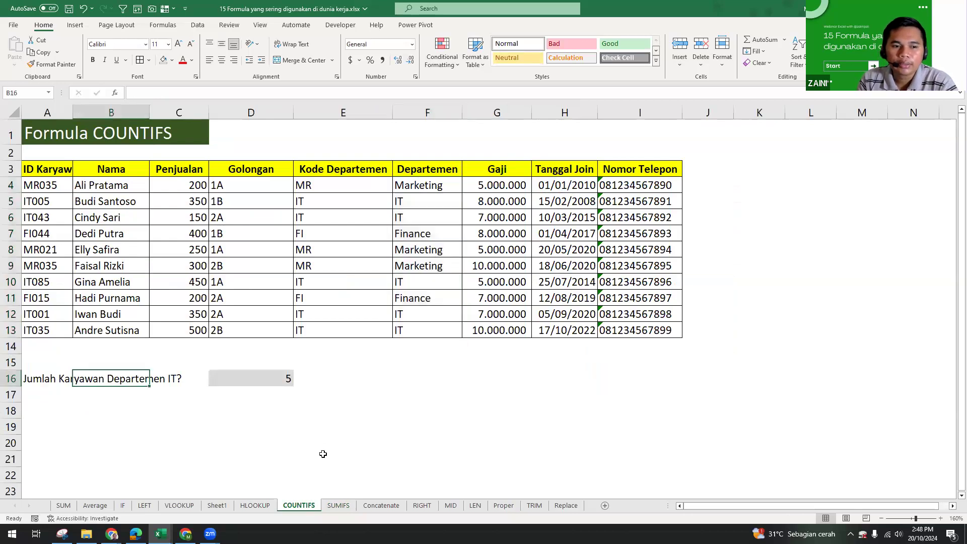
{"action": "left_click", "coordinate": [278, 381]}
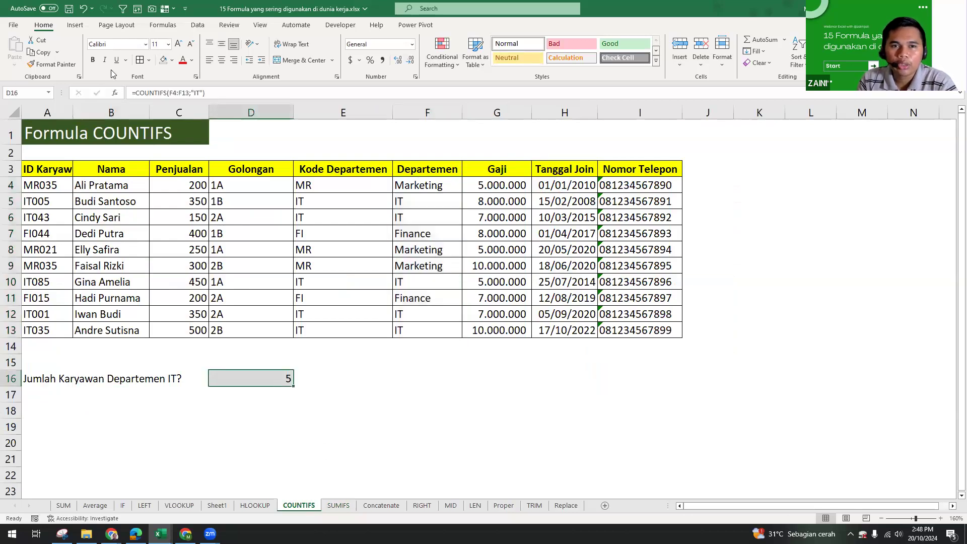
Step: Open the Concatenate sheet and examine its employee table and the empty Golongan & Departemen column
{"action": "left_click", "coordinate": [382, 506]}
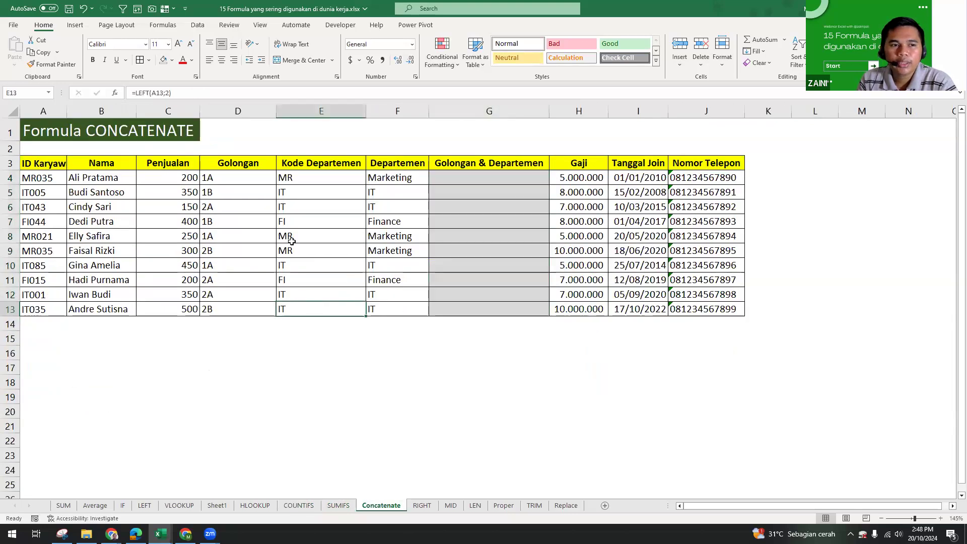
{"action": "left_click", "coordinate": [183, 207]}
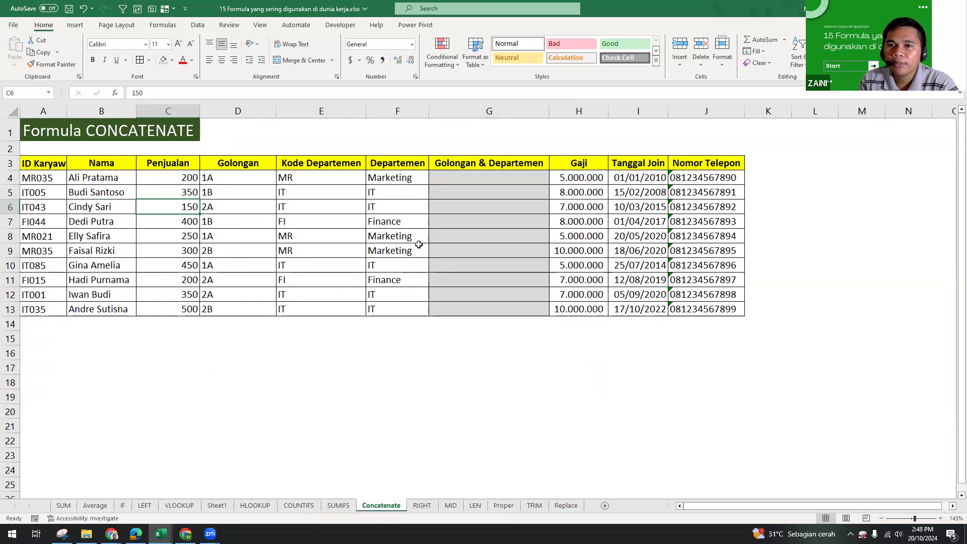
{"action": "left_click", "coordinate": [324, 195]}
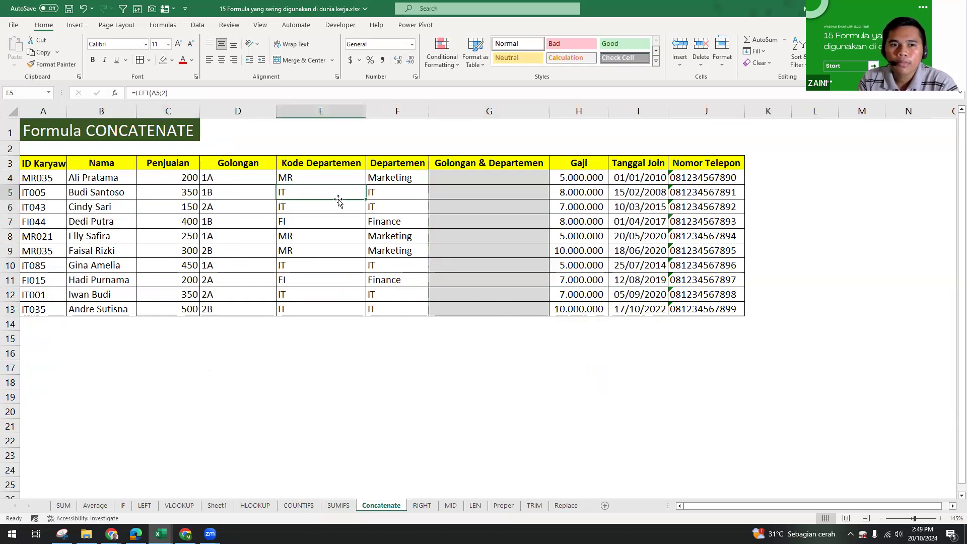
Step: Examine the Golongan and Departemen values in columns D and F that the Golongan & Departemen column must combine
{"action": "left_click", "coordinate": [492, 168]}
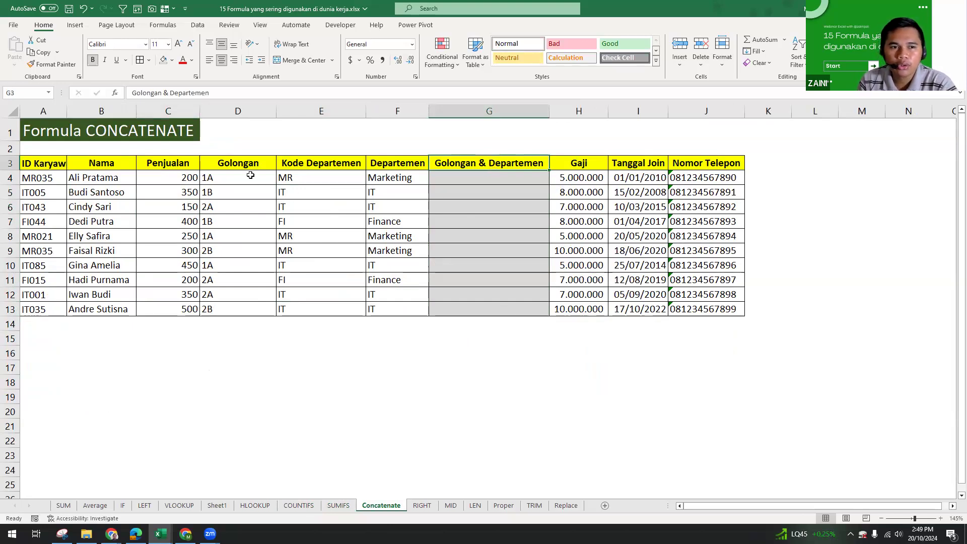
{"action": "left_click_drag", "start_coordinate": [252, 177], "coordinate": [252, 308]}
{"action": "left_click_drag", "start_coordinate": [320, 176], "coordinate": [378, 280]}
{"action": "left_click", "coordinate": [407, 179]}
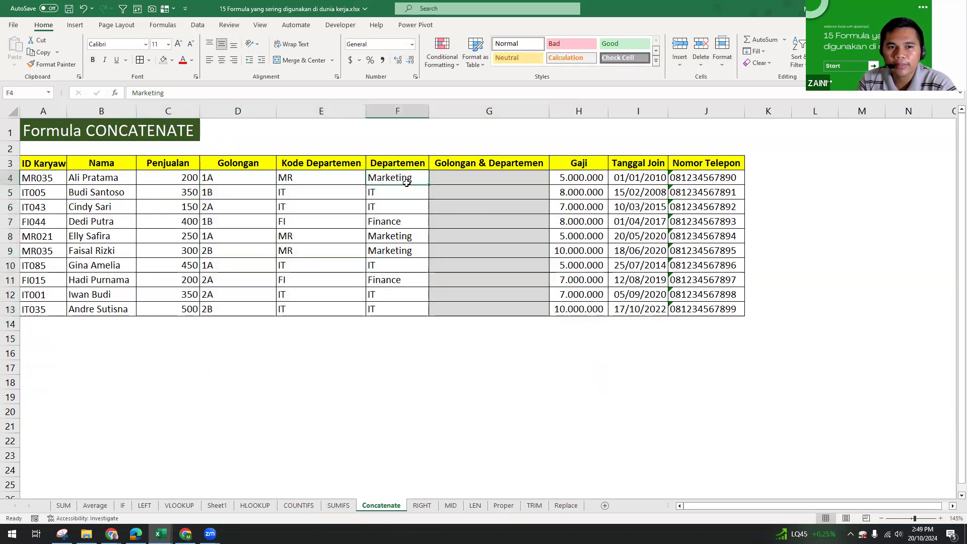
{"action": "left_click_drag", "start_coordinate": [406, 181], "coordinate": [388, 315]}
Step: Enter a CONCATENATE formula in G4 that joins the Golongan in D4 with the Departemen in F4
{"action": "left_click", "coordinate": [504, 175]}
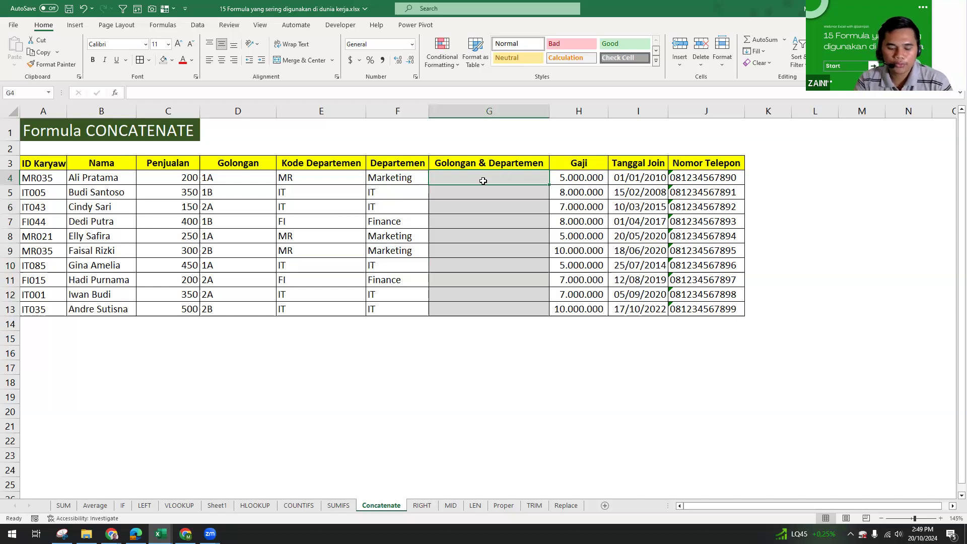
{"action": "type", "text": "=CON"}
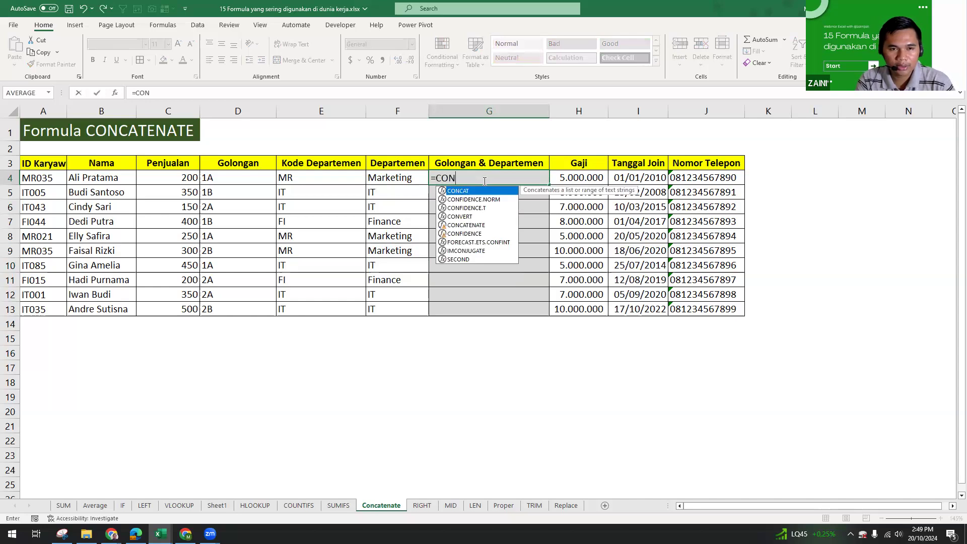
{"action": "type", "text": "CATE"}
{"action": "key", "text": "Tab"}
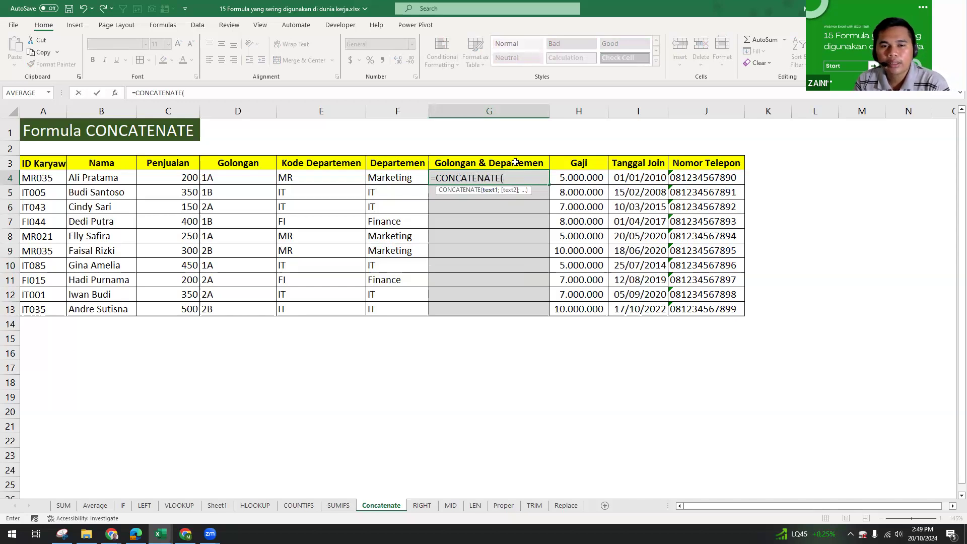
{"action": "left_click", "coordinate": [236, 177]}
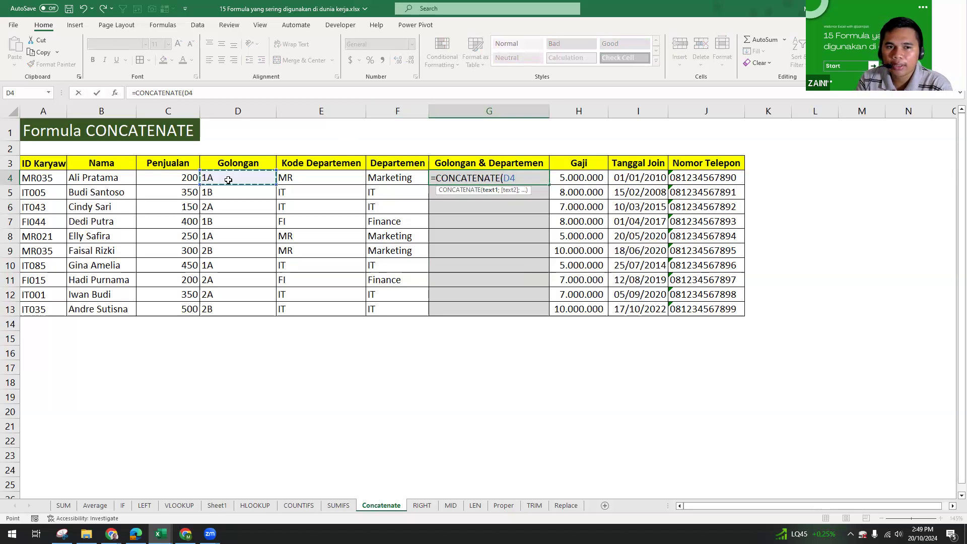
{"action": "type", "text": ";"}
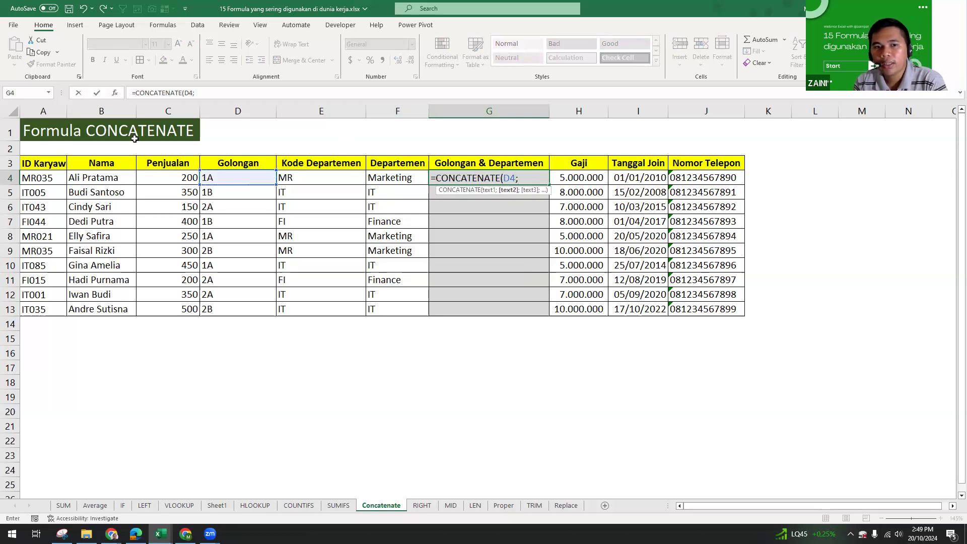
{"action": "left_click", "coordinate": [395, 179]}
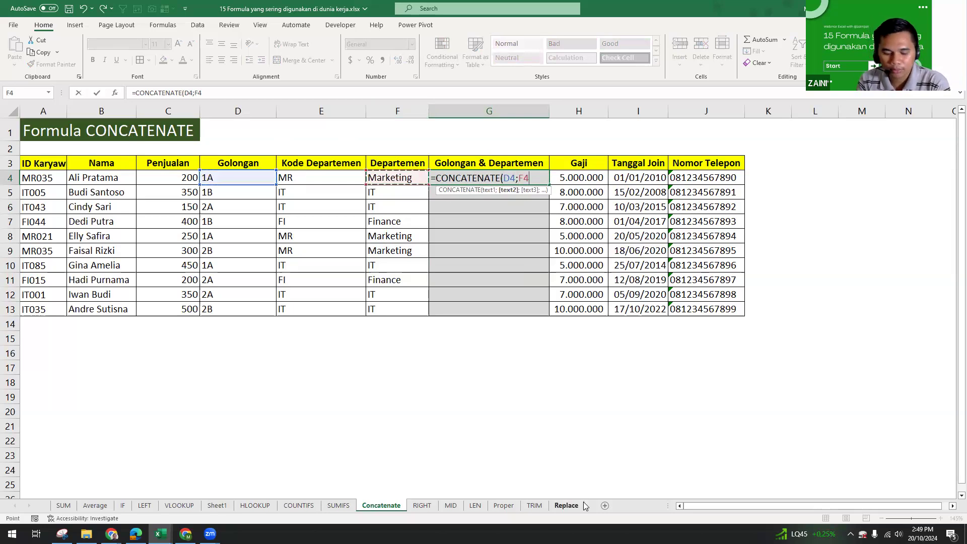
{"action": "type", "text": ")"}
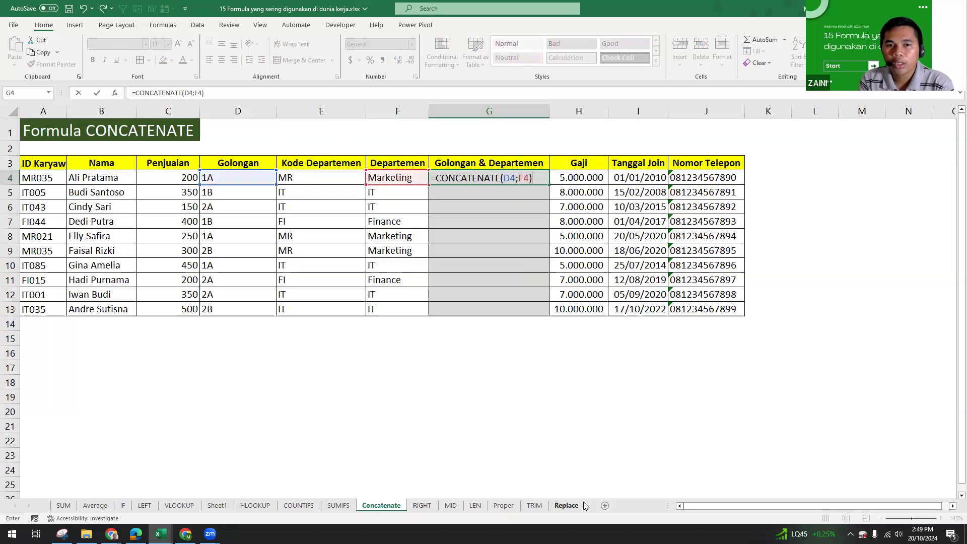
{"action": "key", "text": "ctrl+Return"}
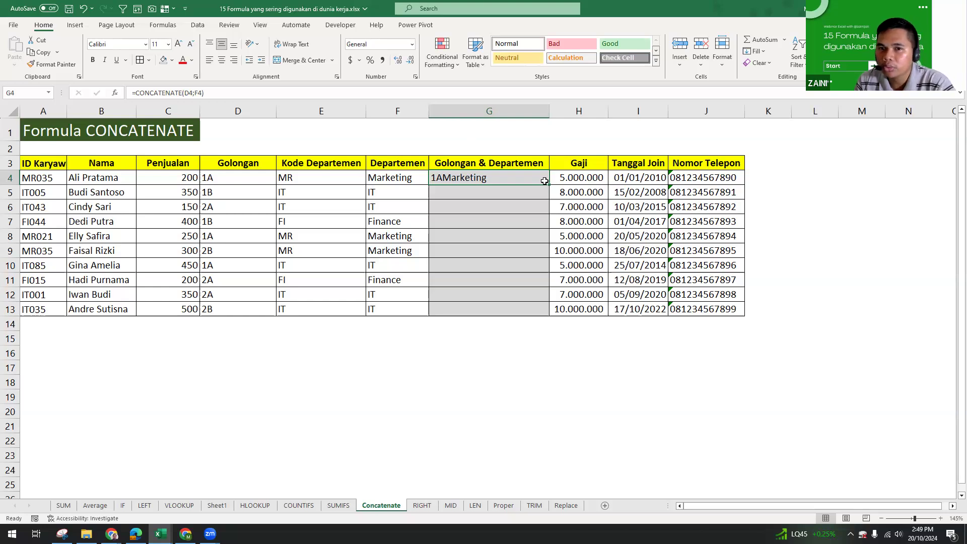
Step: Add a quoted space as a separate argument between D4 and F4 in the CONCATENATE formula in G4
{"action": "left_click", "coordinate": [197, 93]}
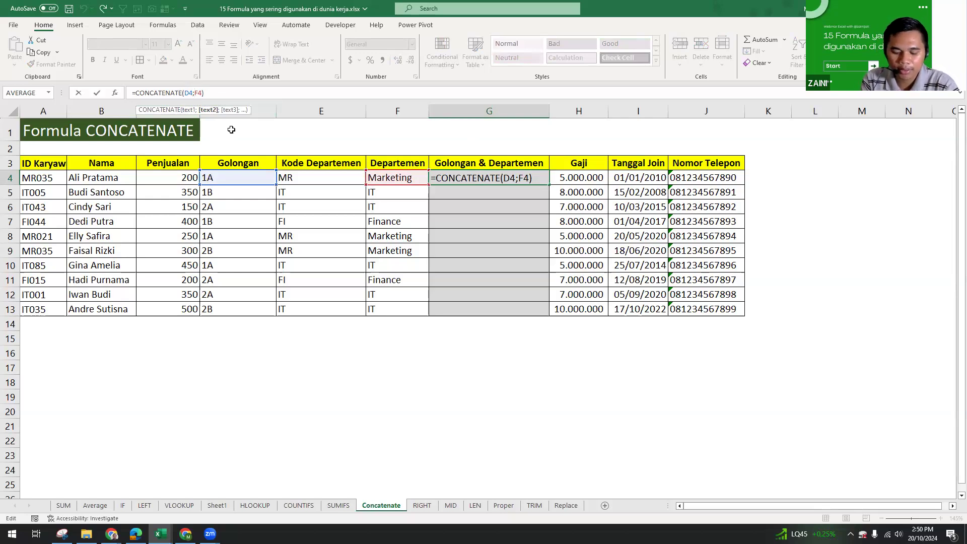
{"action": "type", "text": "\""}
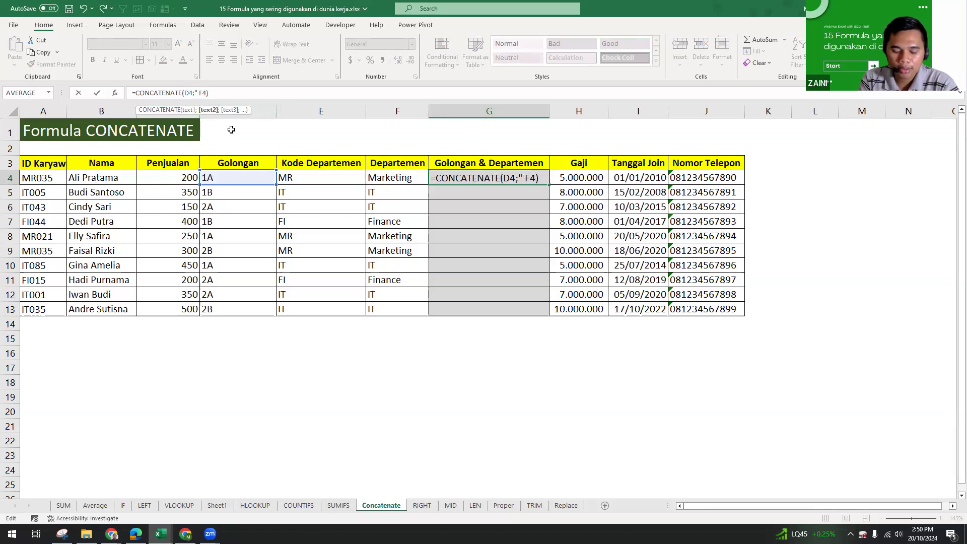
{"action": "type", "text": " \""}
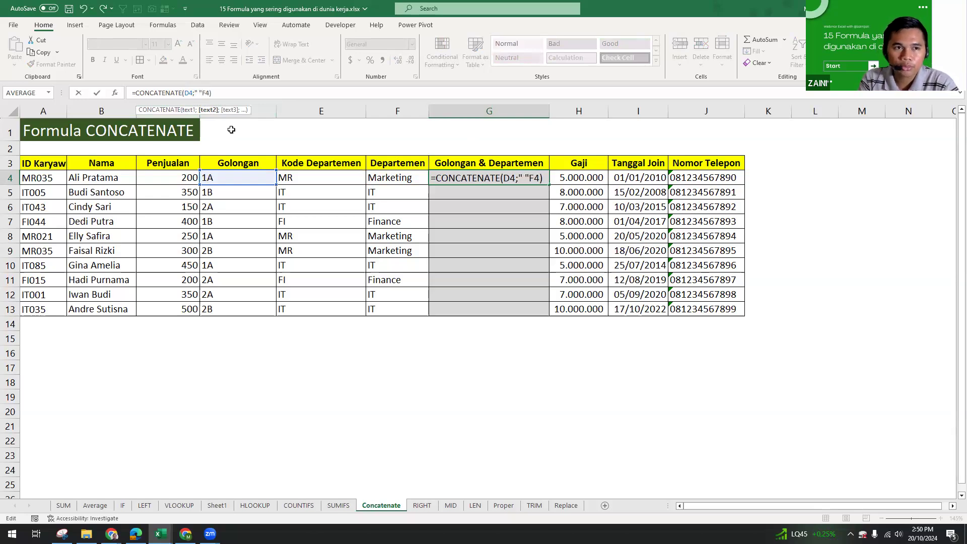
{"action": "type", "text": ";"}
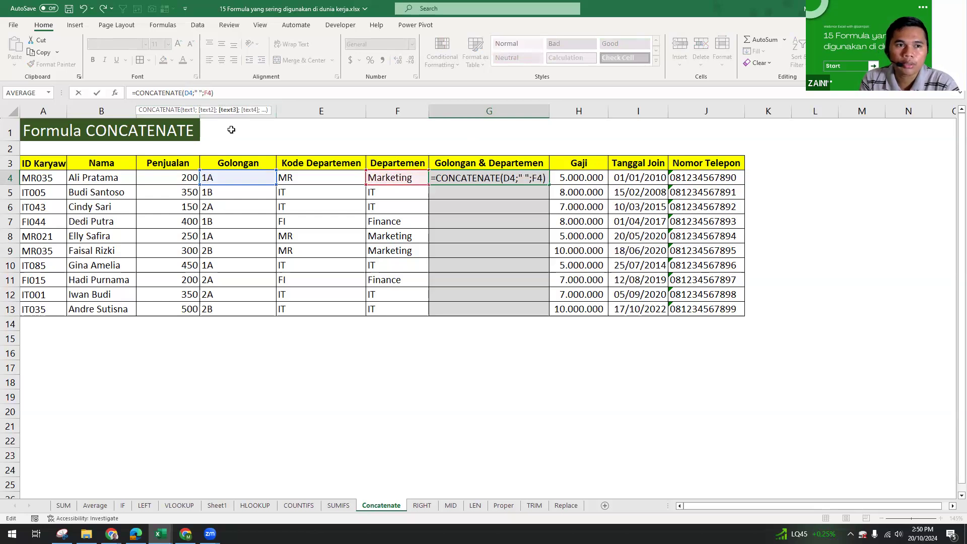
{"action": "left_click", "coordinate": [190, 93]}
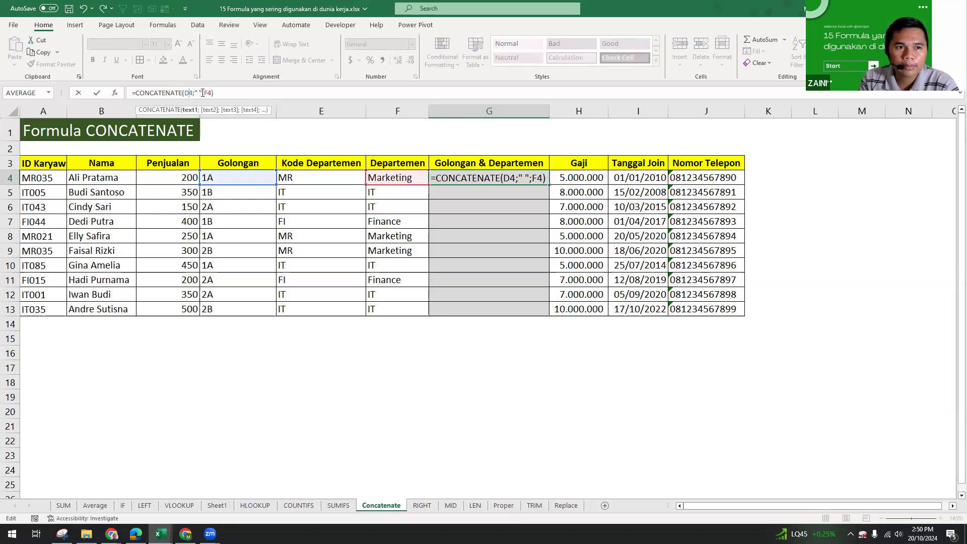
{"action": "left_click", "coordinate": [199, 93]}
{"action": "left_click", "coordinate": [208, 94]}
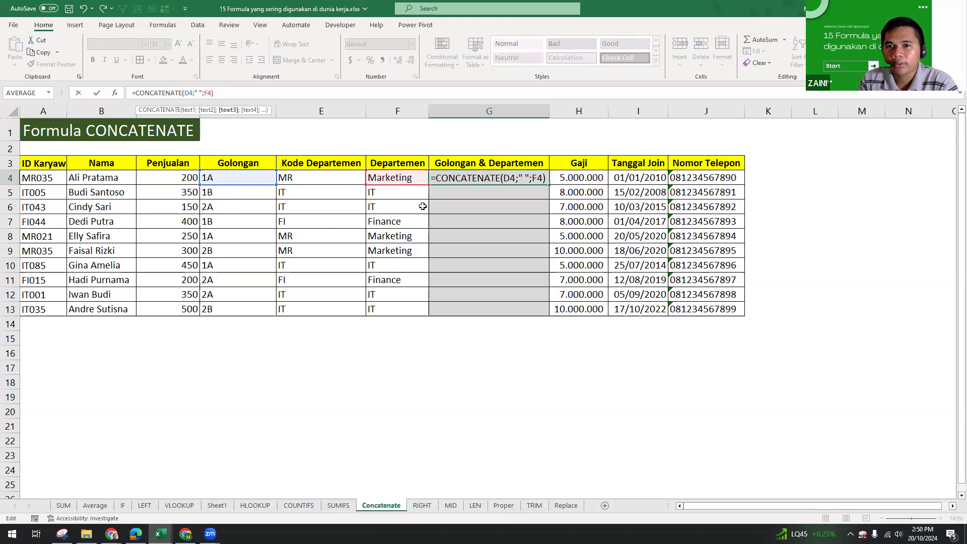
{"action": "key", "text": "Return"}
{"action": "left_click", "coordinate": [505, 175]}
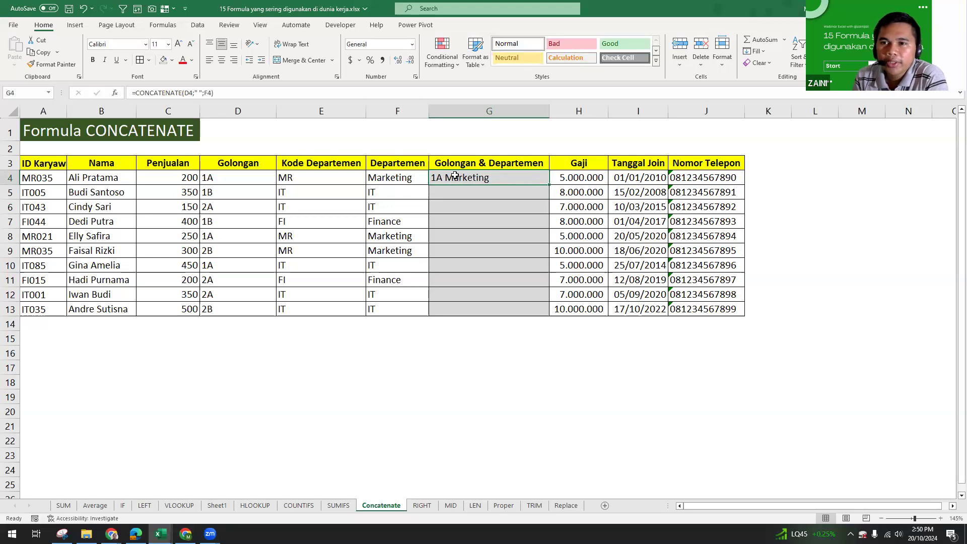
Step: Change the separator in G4's formula to " - " and fill the formula down through G13
{"action": "left_click", "coordinate": [199, 94]}
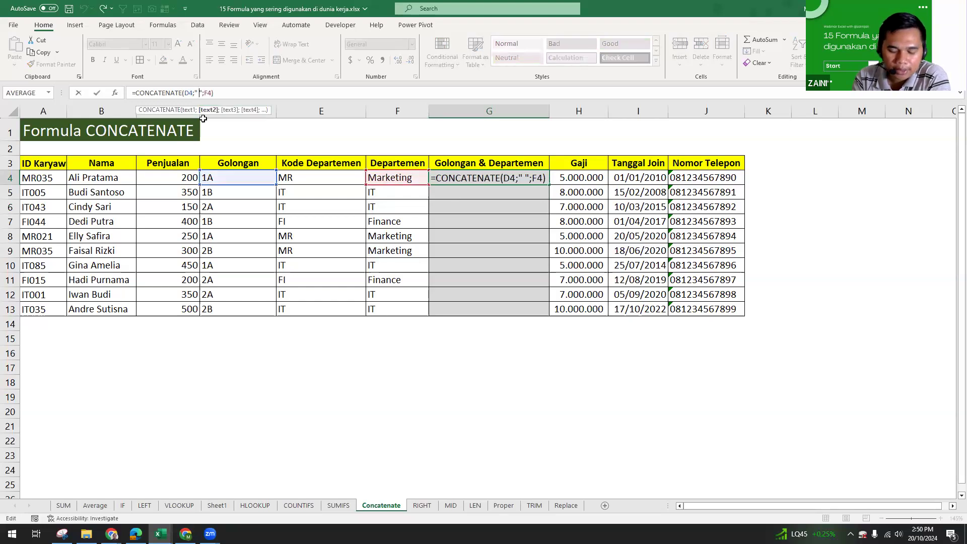
{"action": "type", "text": "-"}
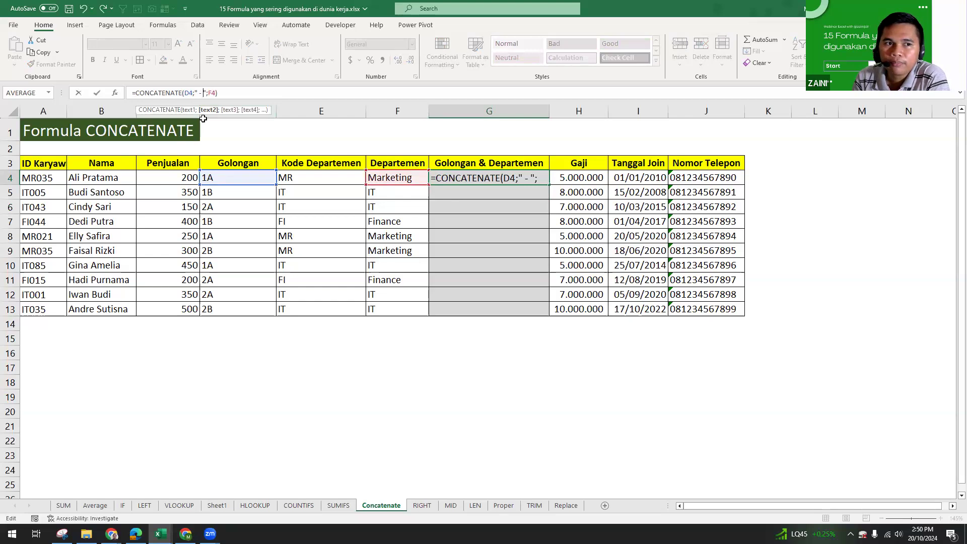
{"action": "key", "text": "Return"}
{"action": "key", "text": "Up"}
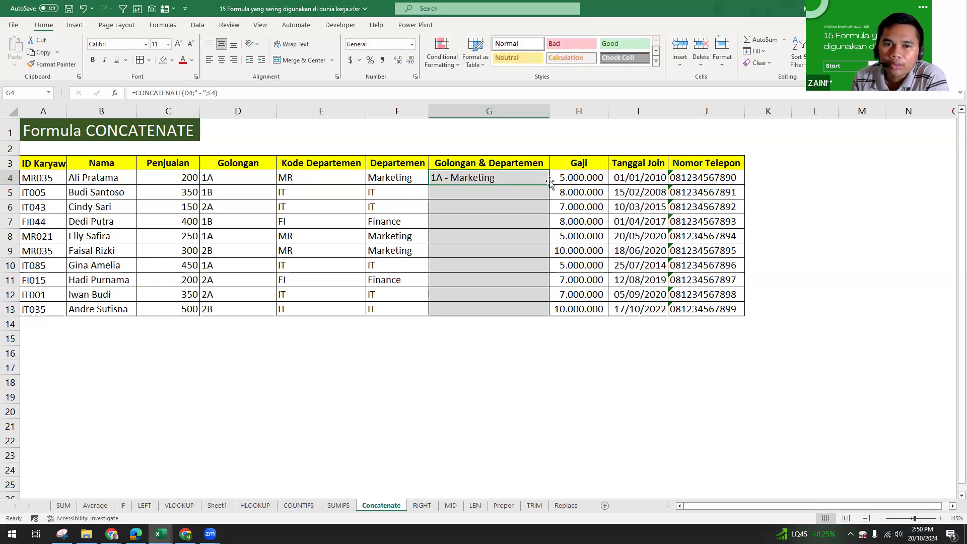
{"action": "left_click_drag", "start_coordinate": [549, 183], "coordinate": [540, 316]}
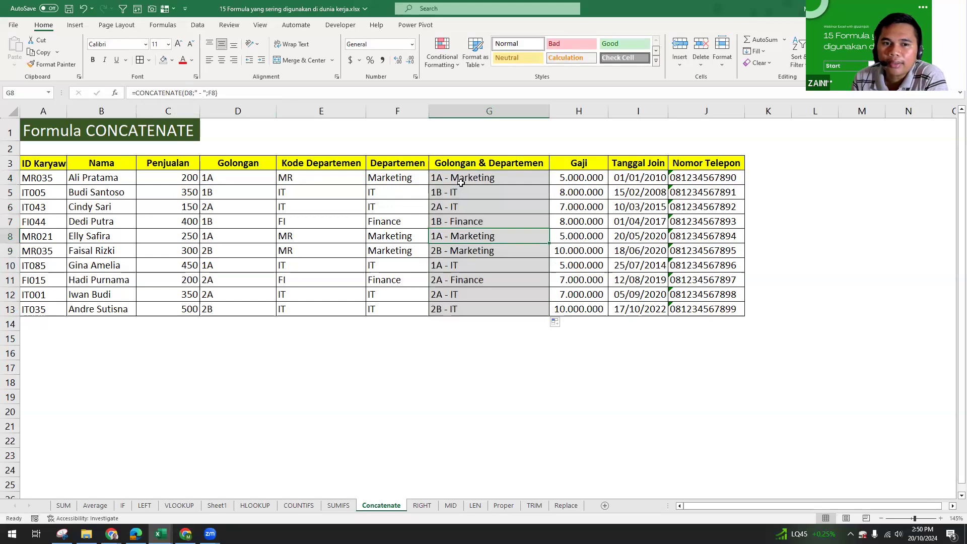
Step: Examine the combined group and department values and their formulas in the Golongan & Departemen column, G4:G13
{"action": "left_click", "coordinate": [445, 222]}
{"action": "left_click", "coordinate": [454, 280]}
{"action": "left_click", "coordinate": [460, 312]}
{"action": "left_click_drag", "start_coordinate": [466, 356], "coordinate": [466, 339]}
{"action": "left_click_drag", "start_coordinate": [464, 280], "coordinate": [465, 266]}
{"action": "left_click", "coordinate": [466, 205]}
{"action": "left_click_drag", "start_coordinate": [470, 179], "coordinate": [481, 298]}
{"action": "left_click", "coordinate": [441, 366]}
{"action": "left_click", "coordinate": [455, 221]}
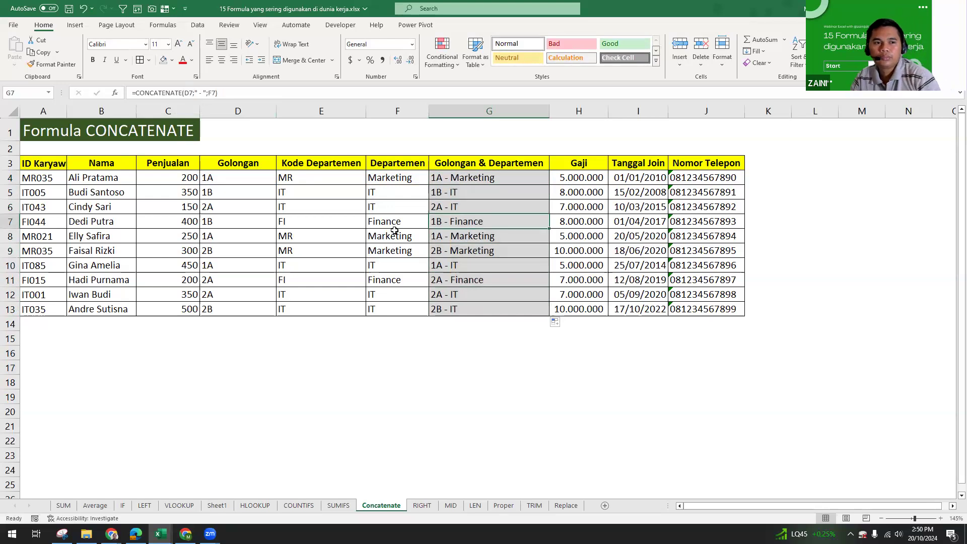
Step: Compare the Golongan, Kode Departemen and employee ID columns with the combined Golongan & Departemen column
{"action": "left_click_drag", "start_coordinate": [243, 166], "coordinate": [243, 251]}
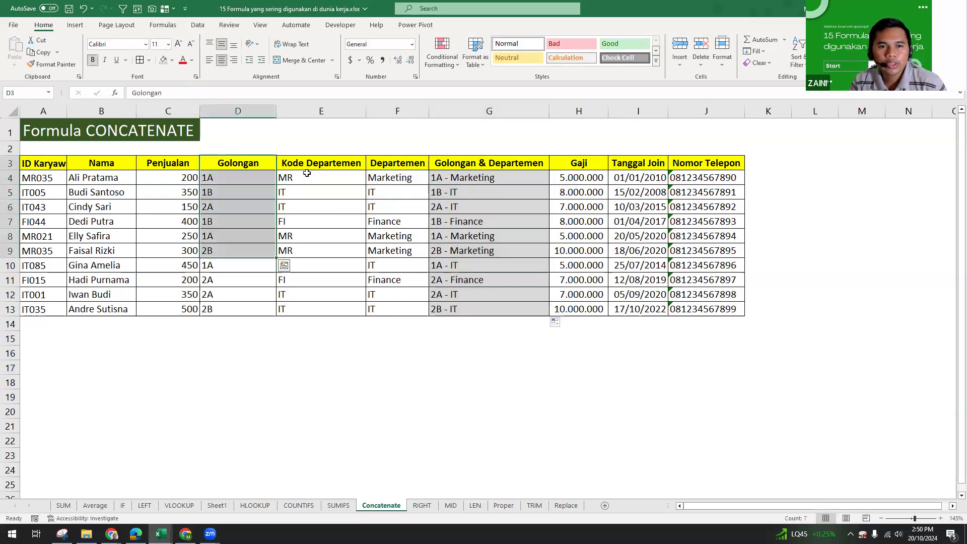
{"action": "left_click_drag", "start_coordinate": [306, 175], "coordinate": [307, 263]}
{"action": "left_click_drag", "start_coordinate": [478, 167], "coordinate": [468, 310]}
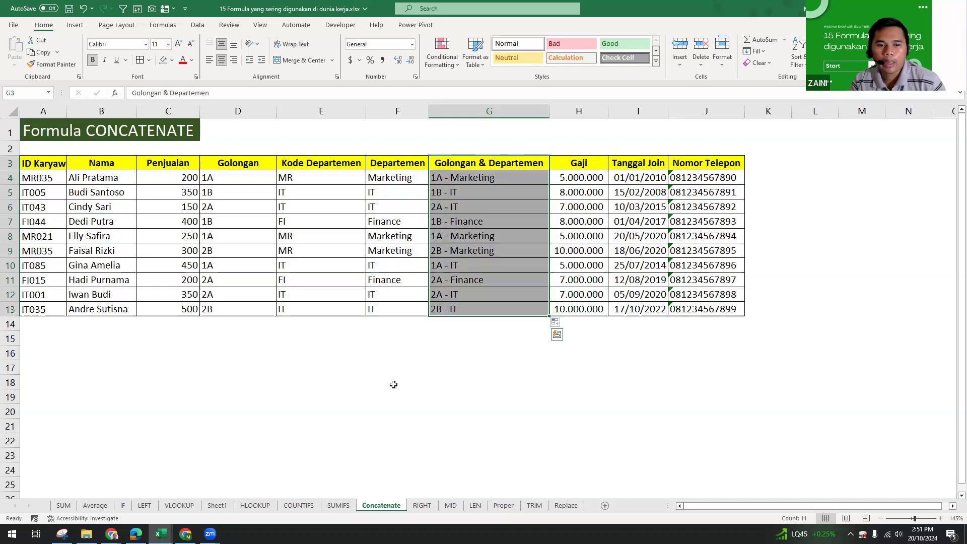
{"action": "left_click", "coordinate": [579, 277]}
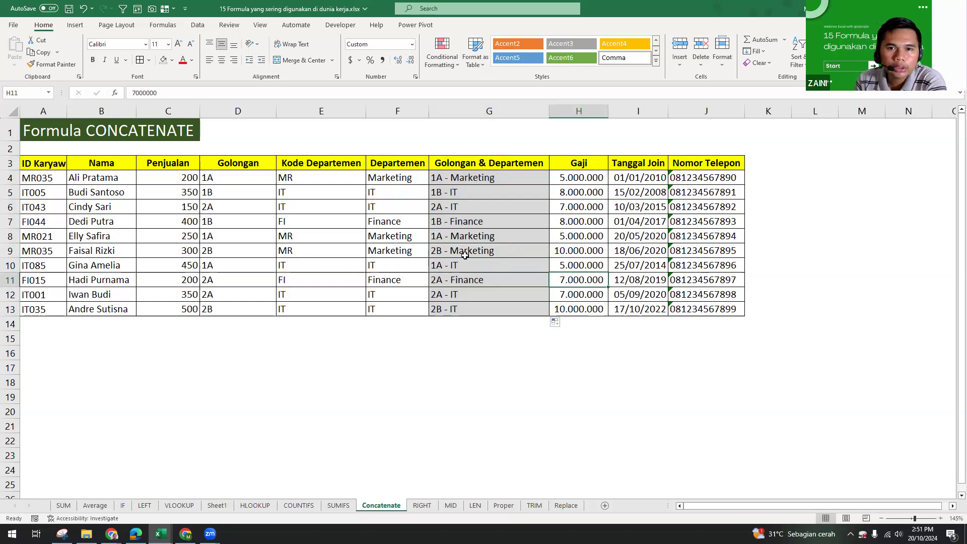
{"action": "left_click", "coordinate": [120, 194]}
{"action": "left_click_drag", "start_coordinate": [38, 177], "coordinate": [42, 262]}
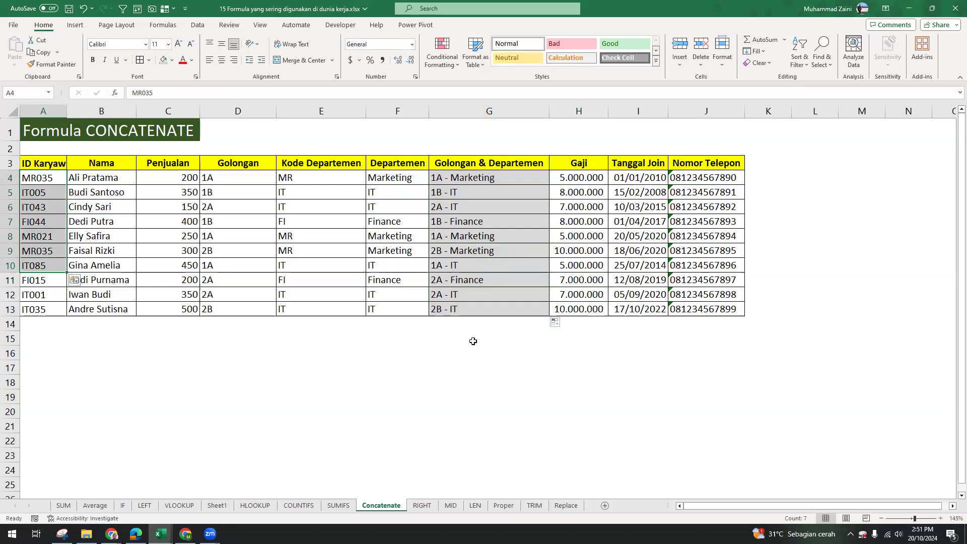
{"action": "left_click", "coordinate": [490, 241]}
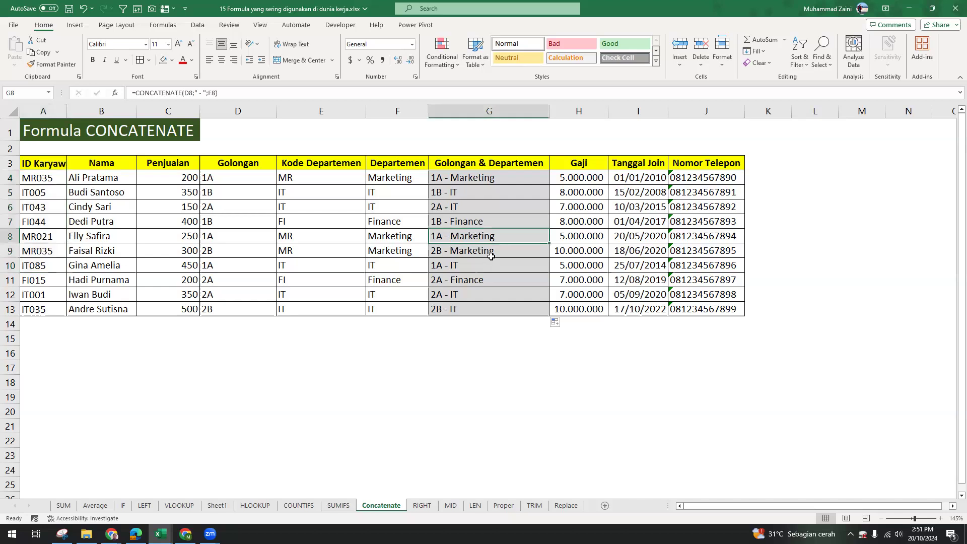
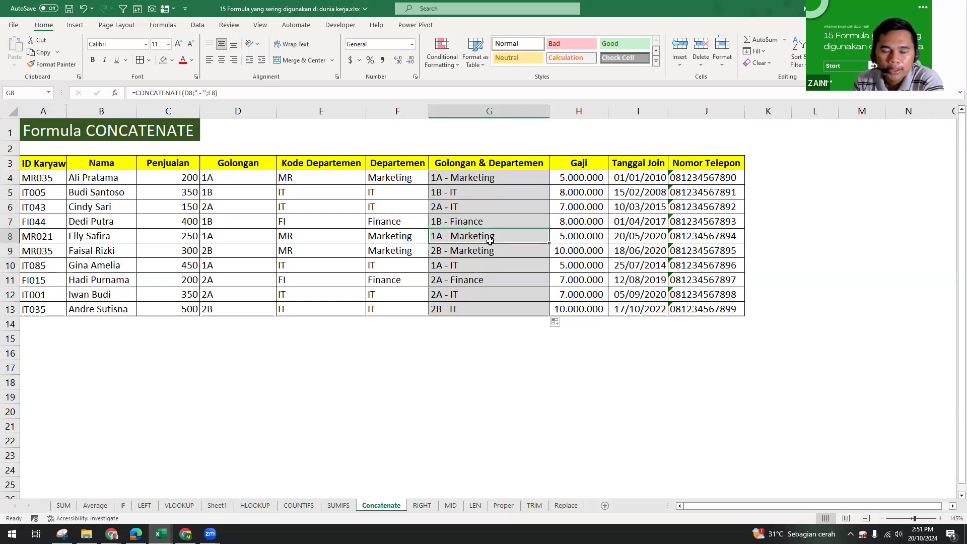
Step: Enter the sample codes MR035, 045FI and LI053PL in cells A17, A18 and A19 below the table
{"action": "left_click", "coordinate": [266, 371]}
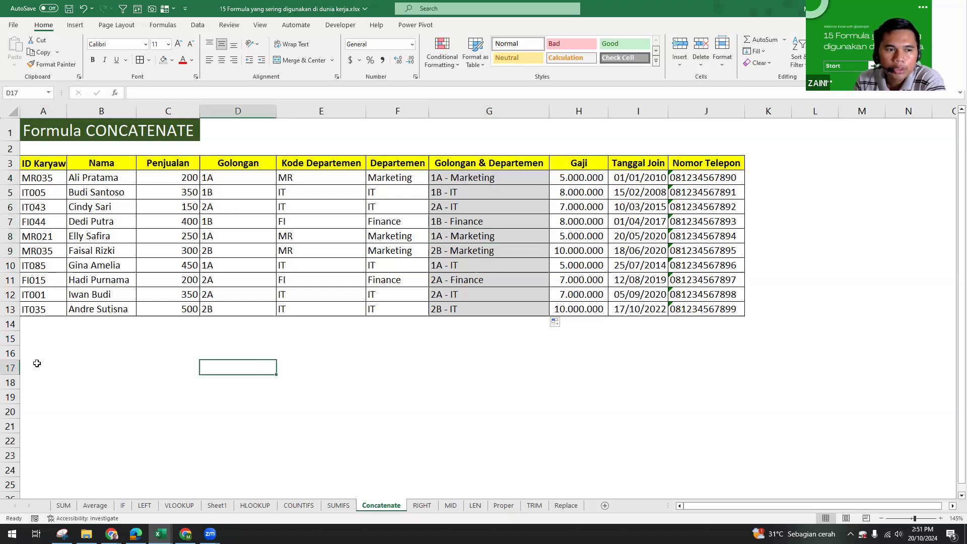
{"action": "left_click", "coordinate": [74, 350]}
{"action": "left_click", "coordinate": [42, 363]}
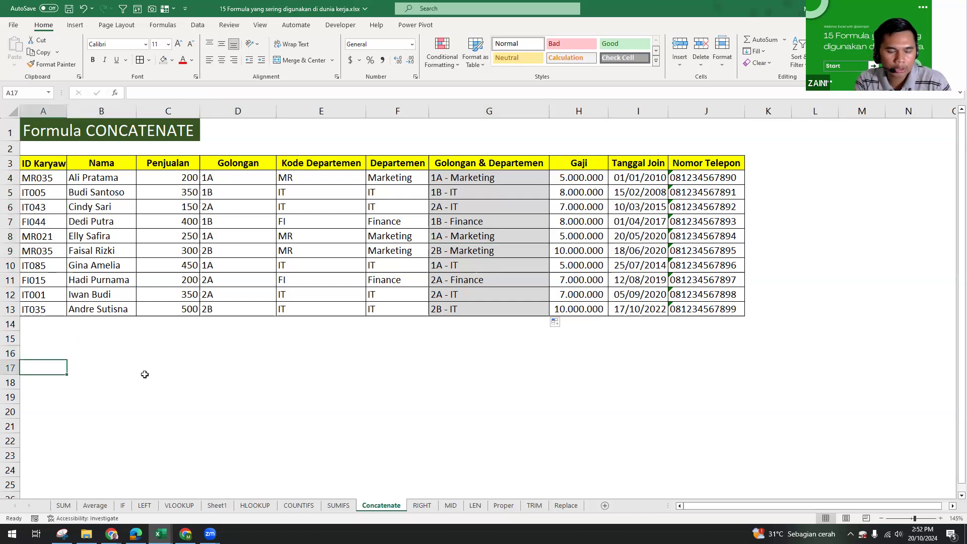
{"action": "type", "text": "MR035"}
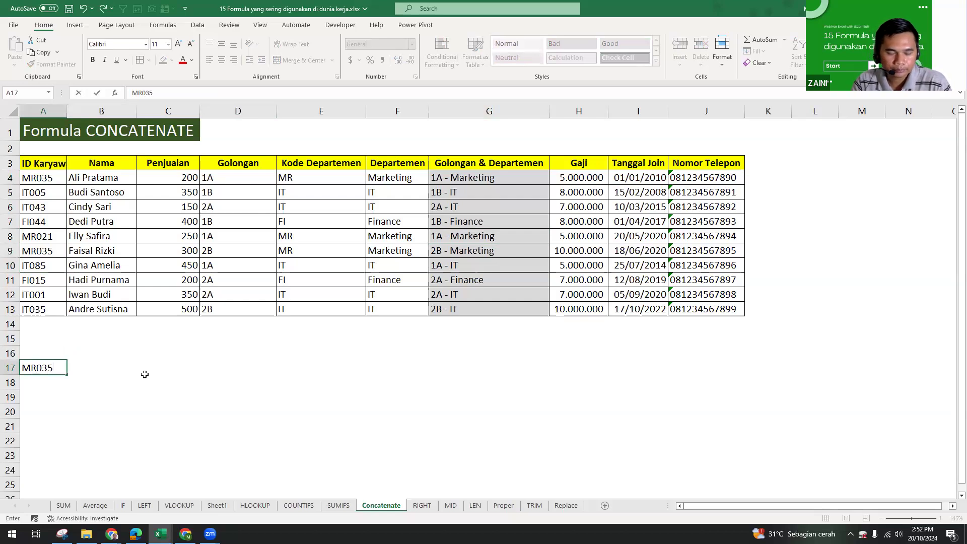
{"action": "key", "text": "Return"}
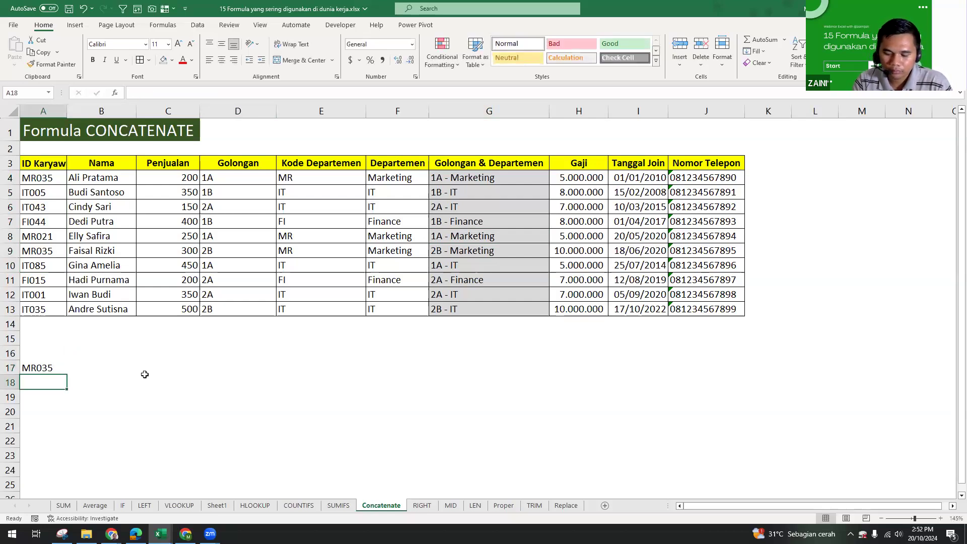
{"action": "type", "text": "045FI"}
{"action": "key", "text": "Return"}
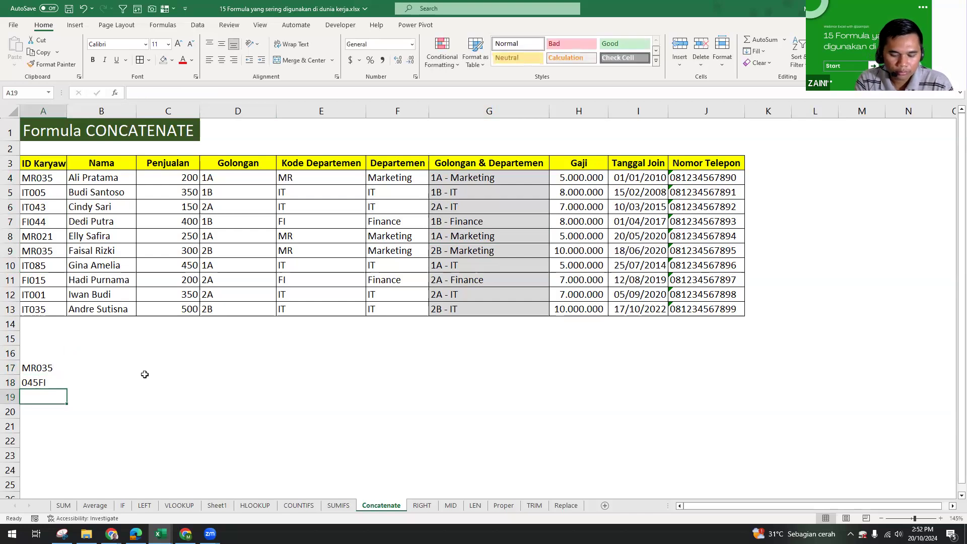
{"action": "type", "text": "LI05"}
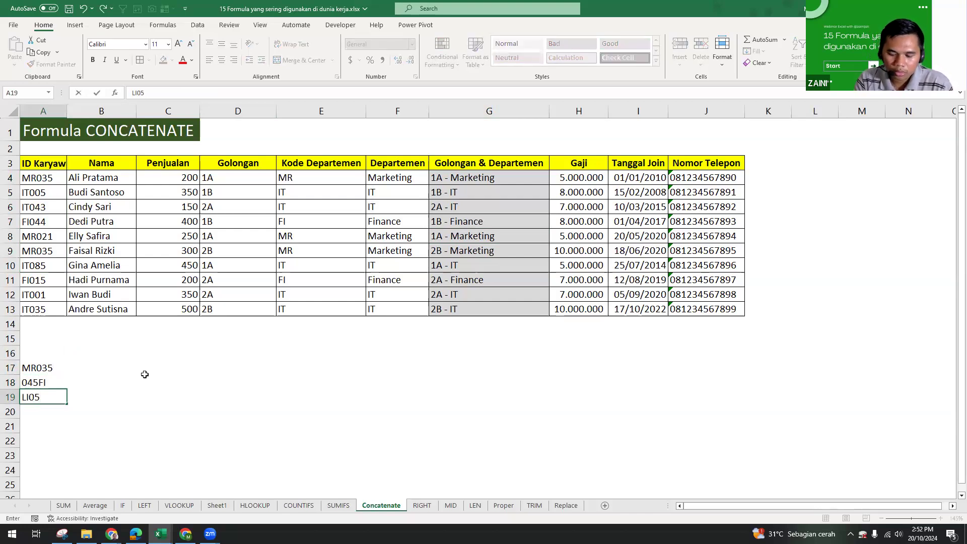
{"action": "type", "text": "3PL"}
{"action": "key", "text": "Return"}
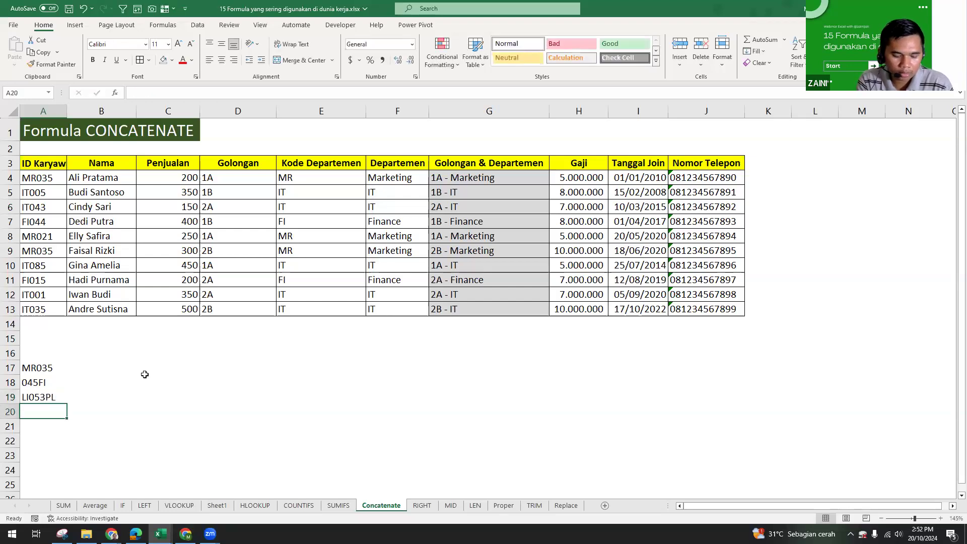
Step: Enter the sample code JK002 in cell A20 below the other codes
{"action": "type", "text": "JK"}
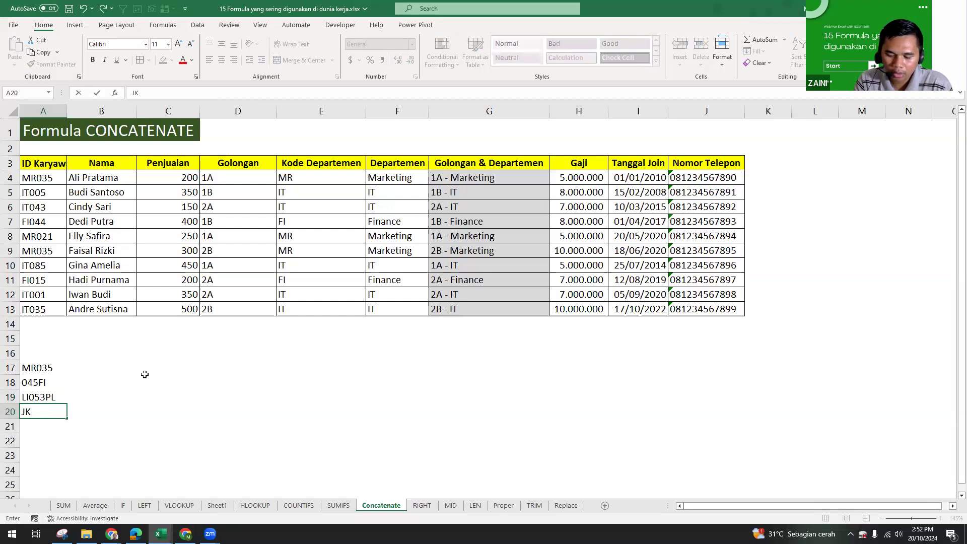
{"action": "type", "text": "002"}
{"action": "key", "text": "Return"}
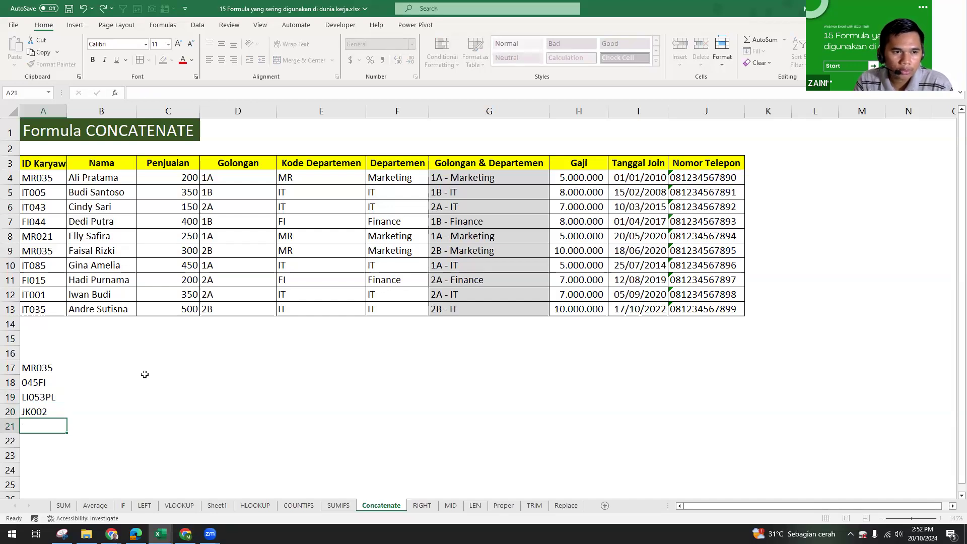
Step: Enter 035 in B17 beside the code MR035, storing it as text so the leading zero is kept
{"action": "left_click", "coordinate": [85, 367]}
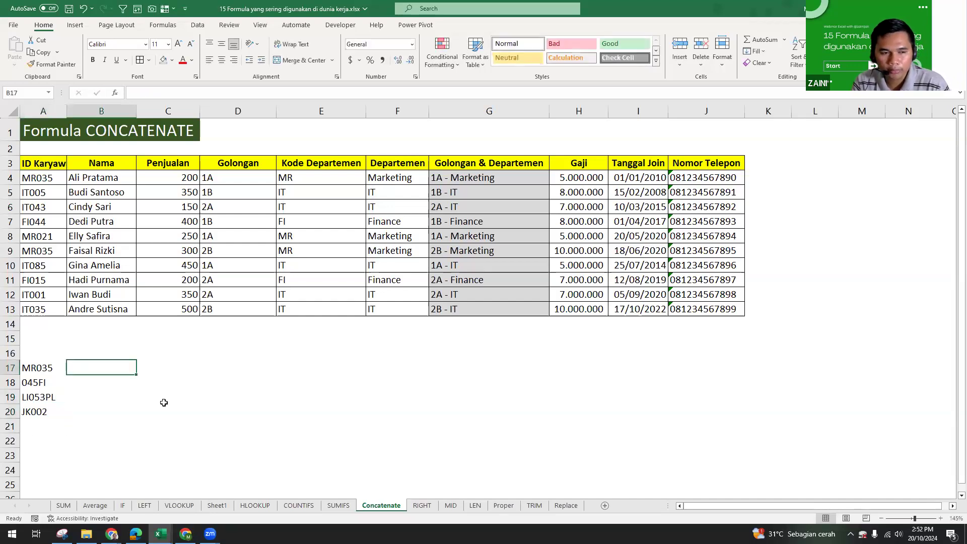
{"action": "type", "text": "032"}
{"action": "key", "text": "BackSpace"}
{"action": "type", "text": "5"}
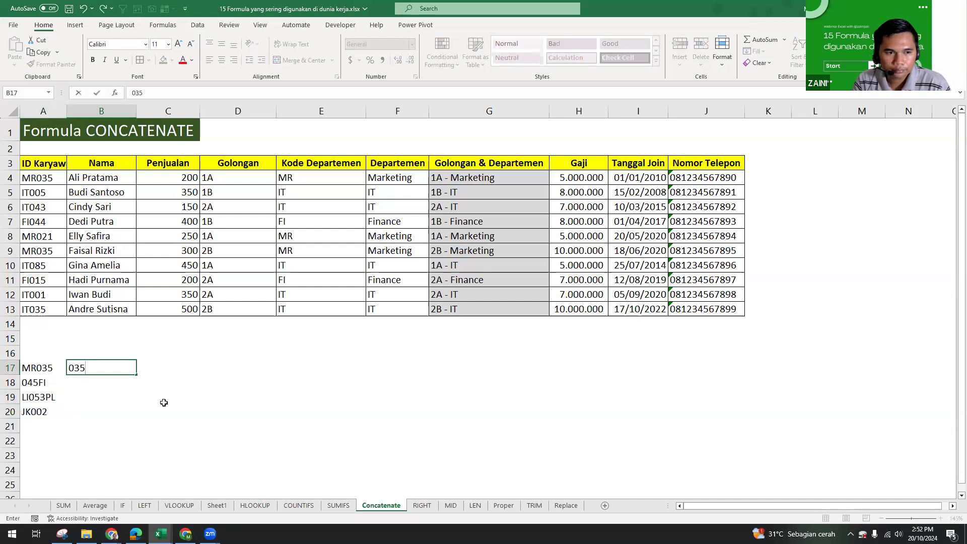
{"action": "key", "text": "Return"}
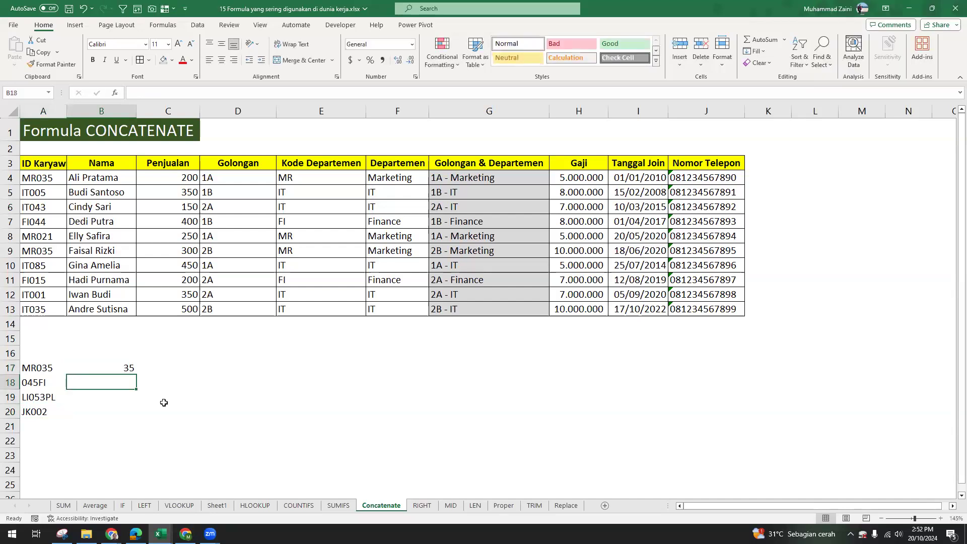
{"action": "key", "text": "Up"}
{"action": "type", "text": "'035"}
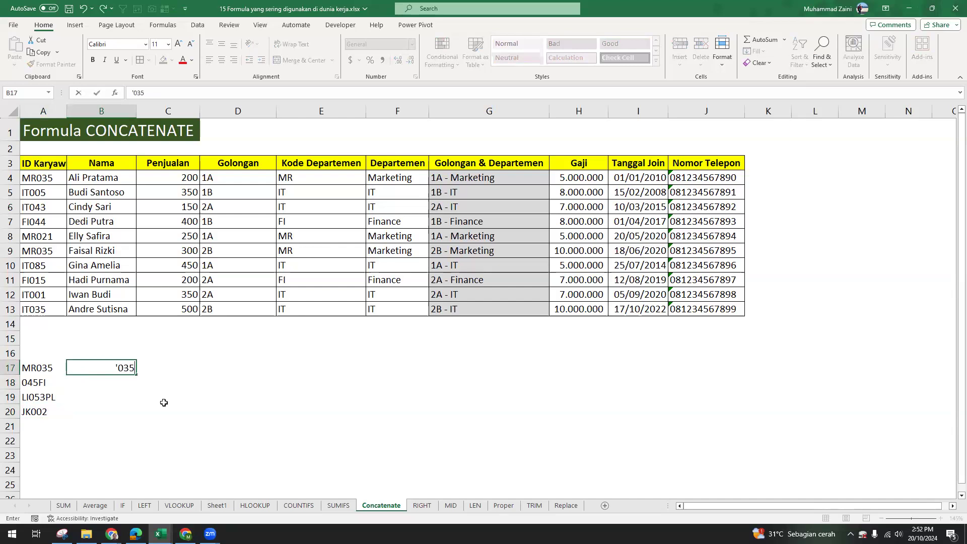
{"action": "key", "text": "Return"}
Step: Enter 045 in B18, try Flash Fill on the cells below it, and undo that fill
{"action": "type", "text": "045"}
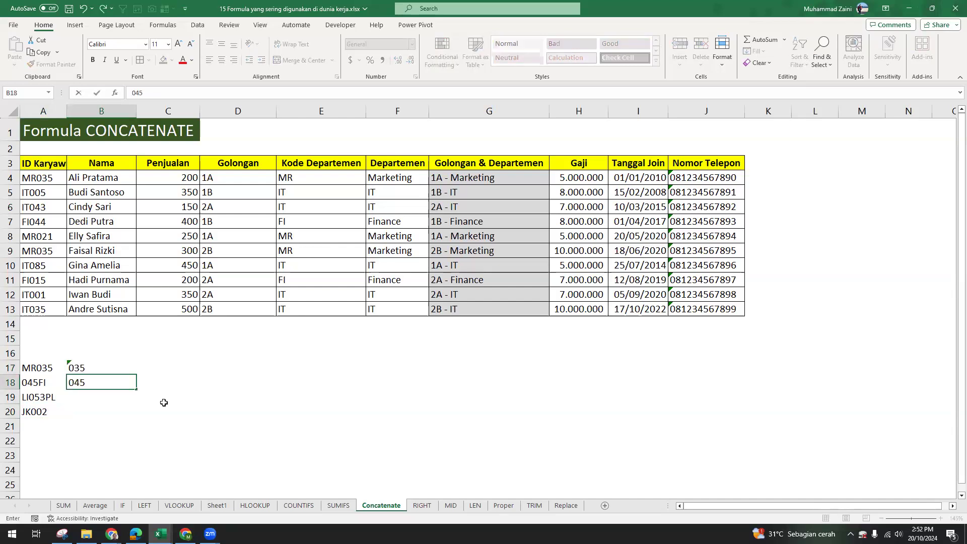
{"action": "key", "text": "Return"}
{"action": "key", "text": "ctrl+e"}
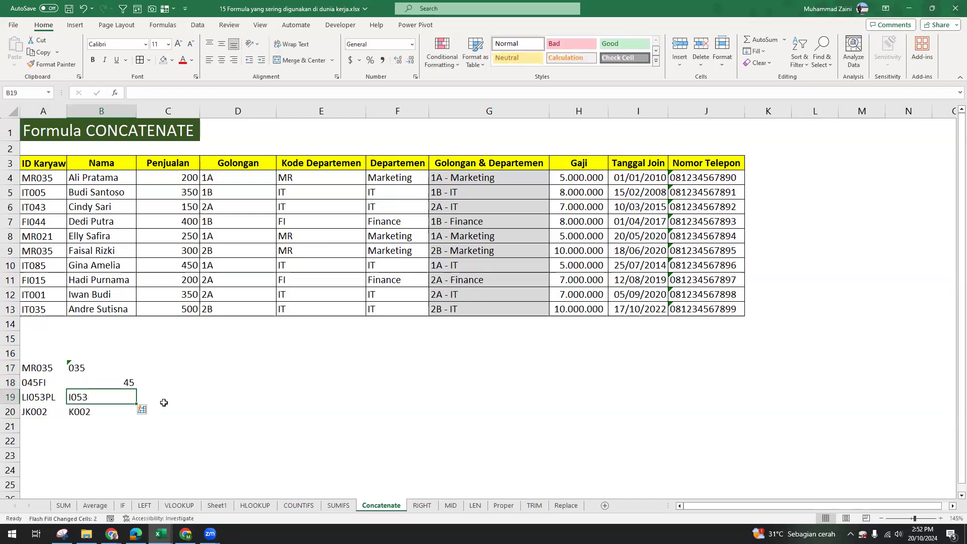
{"action": "key", "text": "ctrl+z"}
Step: Try text value 045 in B18 with Flash Fill for B19:B20, and undo these column B entries
{"action": "key", "text": "Up"}
{"action": "type", "text": "'045"}
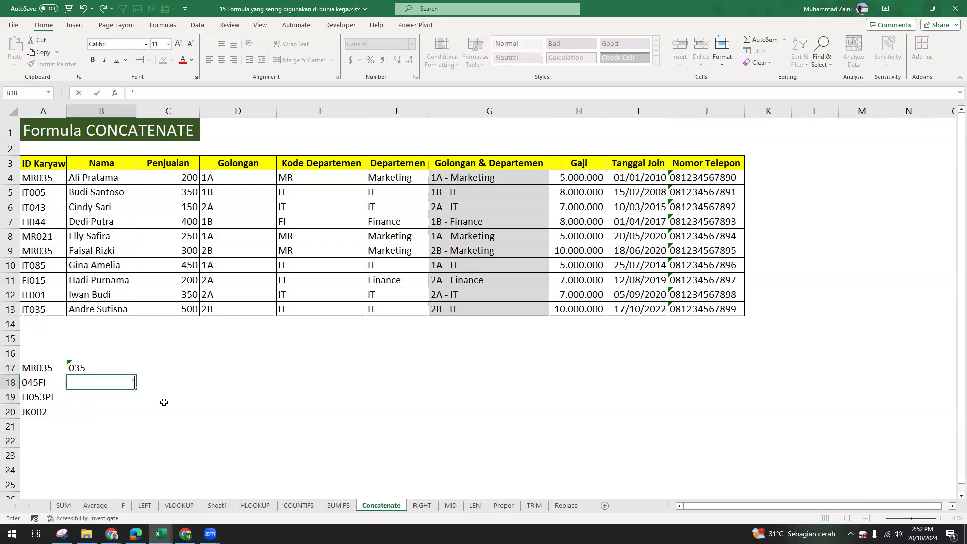
{"action": "key", "text": "Return"}
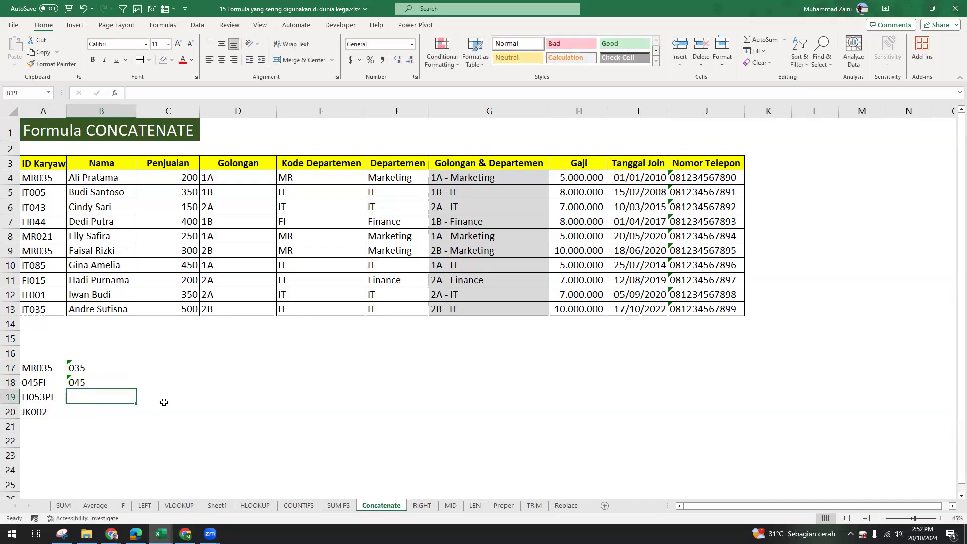
{"action": "key", "text": "ctrl+e"}
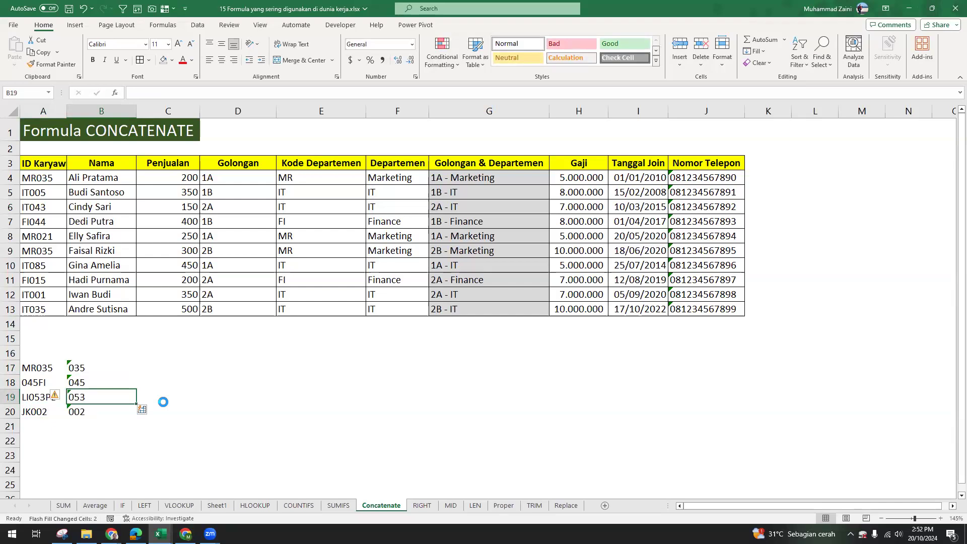
{"action": "key", "text": "ctrl+z"}
{"action": "key", "text": "ctrl+z"}
{"action": "key", "text": "ctrl+z"}
{"action": "key", "text": "ctrl+z"}
Step: Copy the code LI053PL from A19 to A21 and change the copy to BA038PL
{"action": "left_click", "coordinate": [40, 424]}
{"action": "left_click", "coordinate": [46, 401]}
{"action": "key", "text": "ctrl+c"}
{"action": "left_click", "coordinate": [42, 426]}
{"action": "key", "text": "ctrl+v"}
{"action": "double_click", "coordinate": [33, 426]}
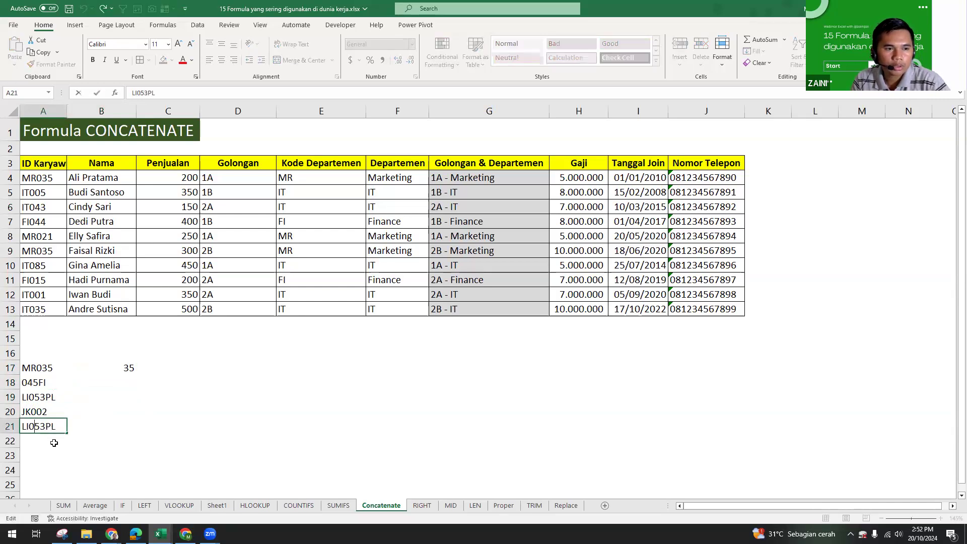
{"action": "key", "text": "BackSpace"}
{"action": "key", "text": "BackSpace"}
{"action": "type", "text": "BA"}
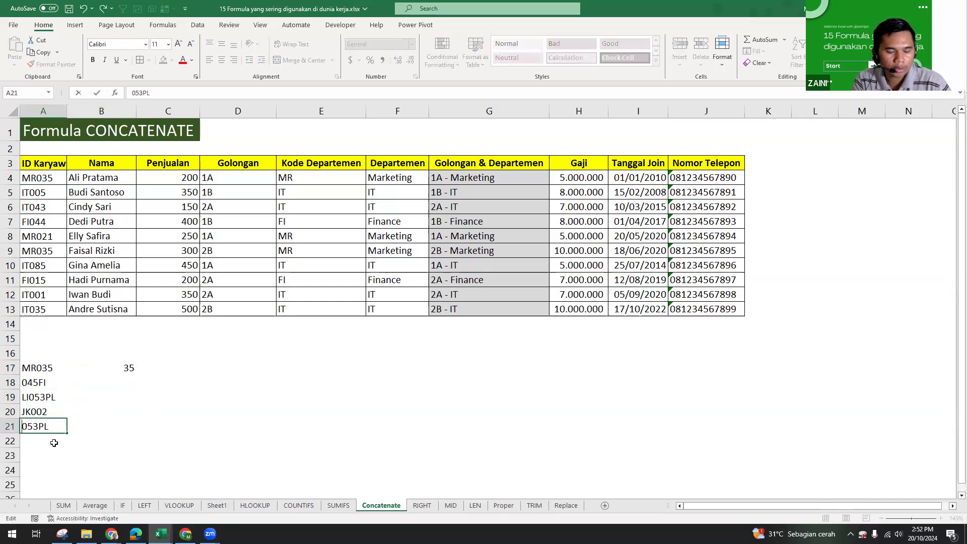
{"action": "key", "text": "BackSpace"}
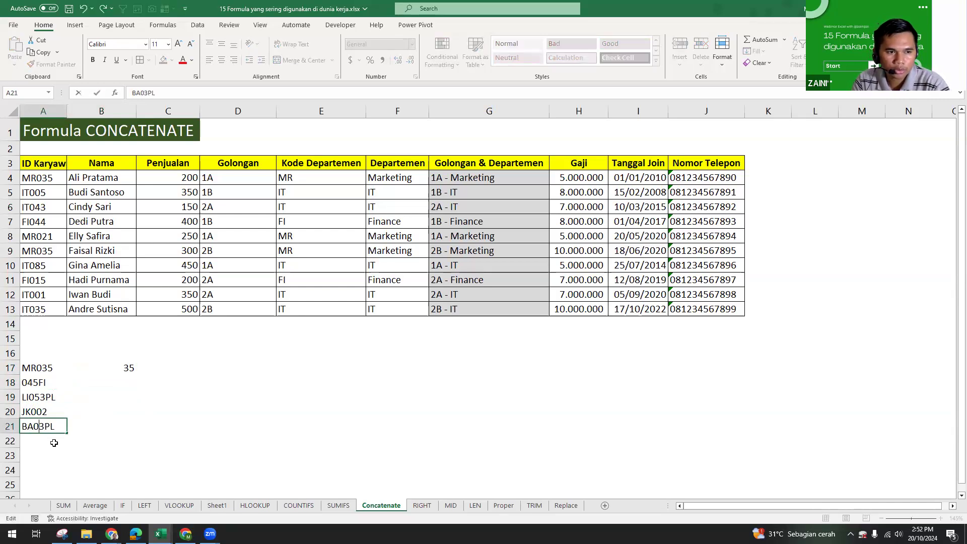
{"action": "type", "text": "8"}
{"action": "key", "text": "Return"}
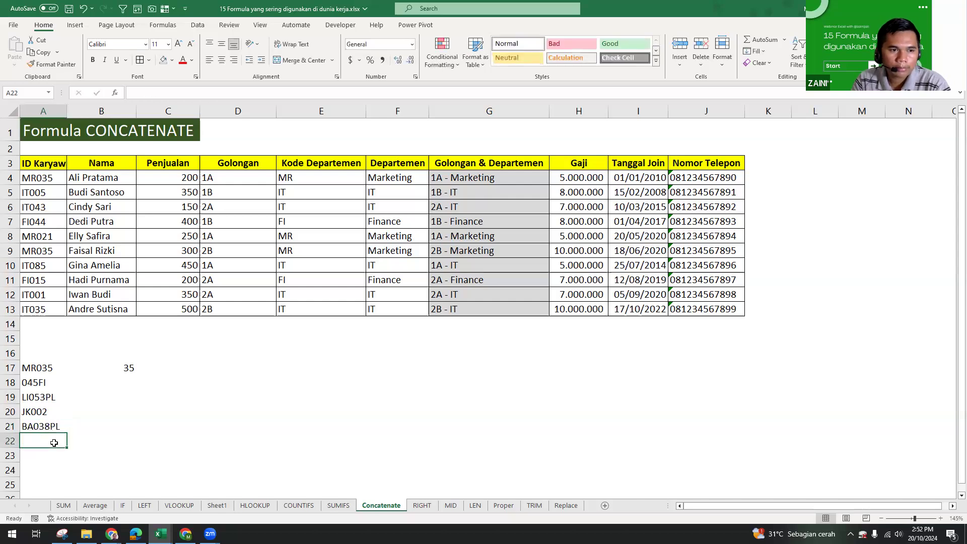
Step: Clear cell B17 and enter 035 in it as text
{"action": "left_click", "coordinate": [135, 367]}
{"action": "key", "text": "Delete"}
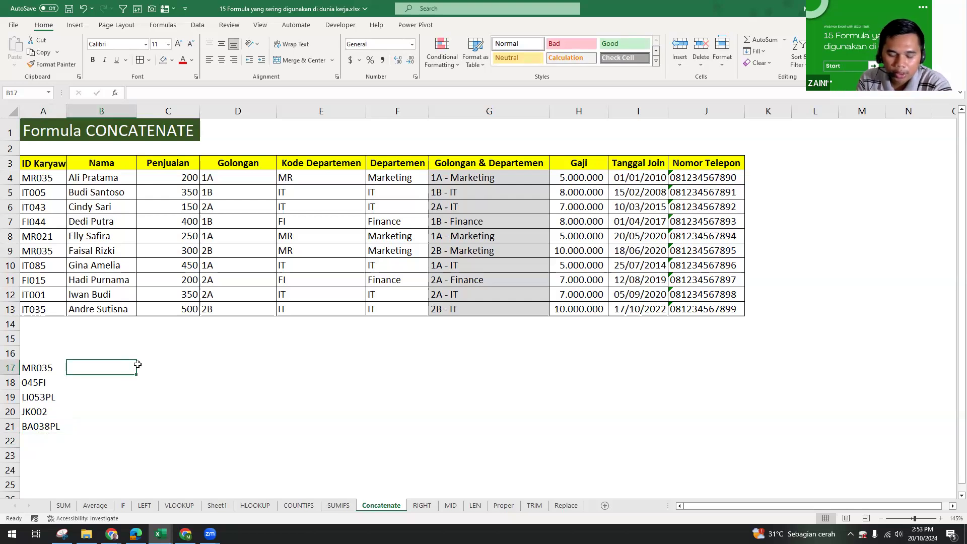
{"action": "type", "text": "'035"}
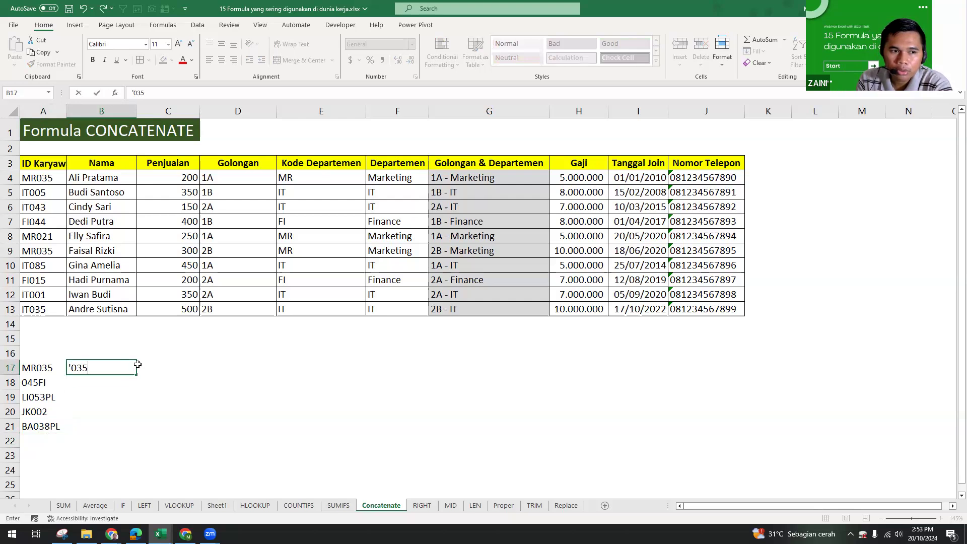
{"action": "key", "text": "Return"}
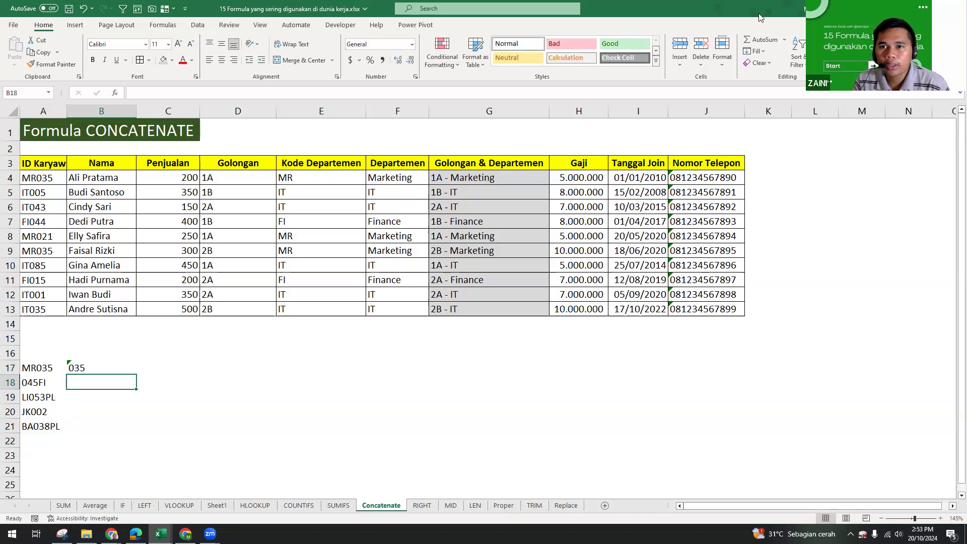
Step: Try Flash Fill on B18:B21 using only the example in B17, and undo it
{"action": "left_click", "coordinate": [754, 51]}
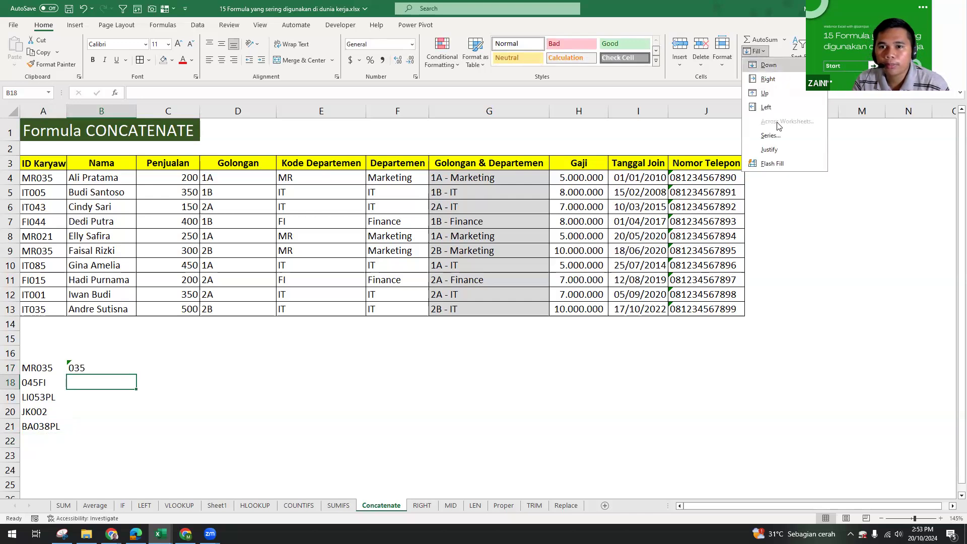
{"action": "left_click", "coordinate": [773, 164]}
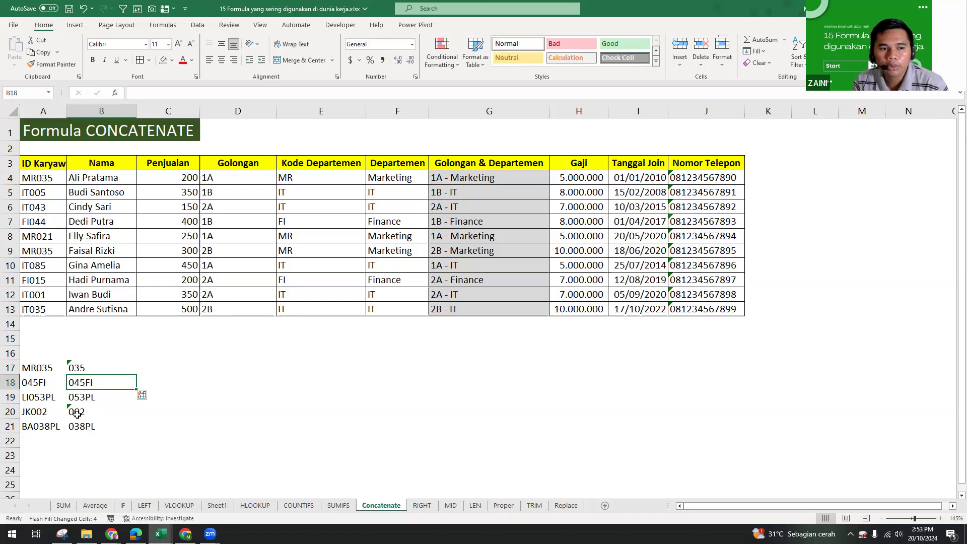
{"action": "key", "text": "ctrl+z"}
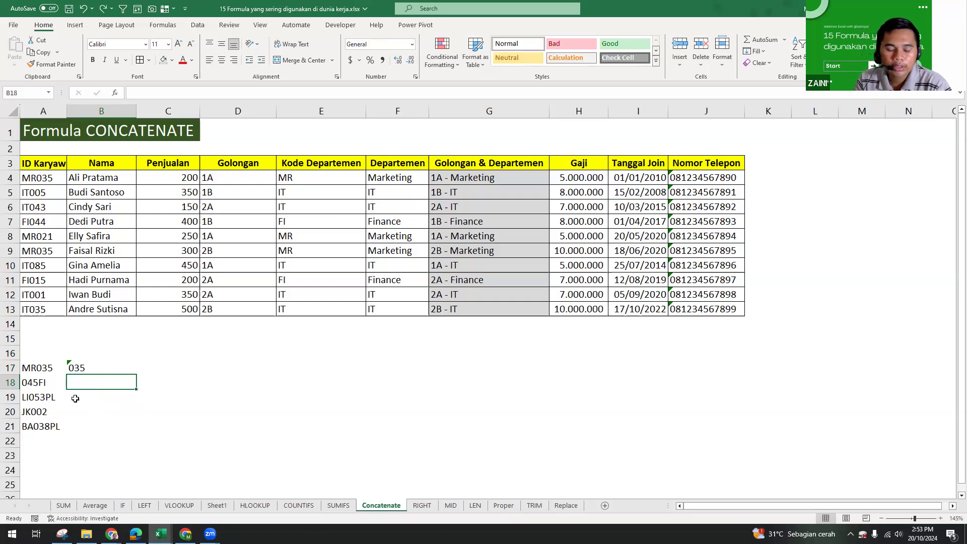
Step: Enter 045 as text in B18 as a second example and Flash Fill B19:B21 with the codes' numbers
{"action": "type", "text": "'045"}
{"action": "key", "text": "Return"}
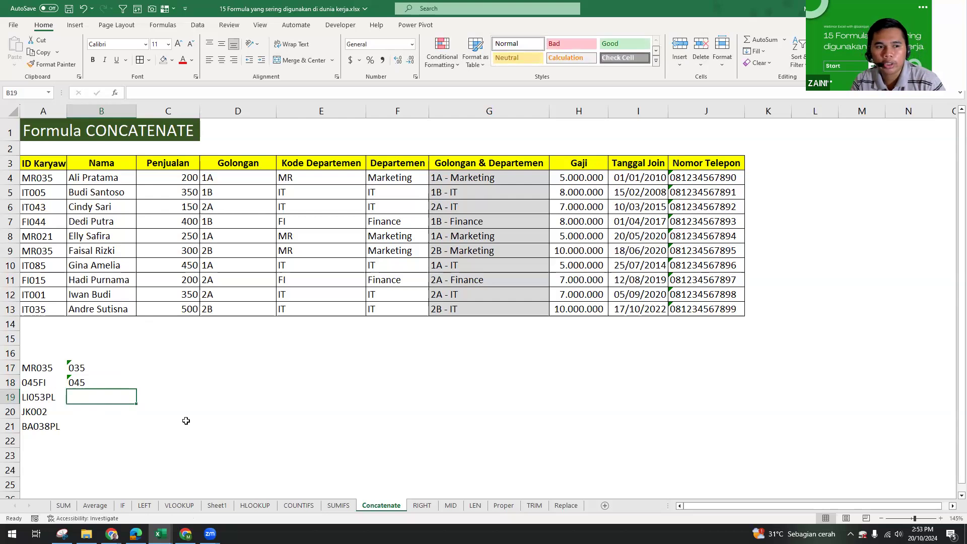
{"action": "key", "text": "ctrl+e"}
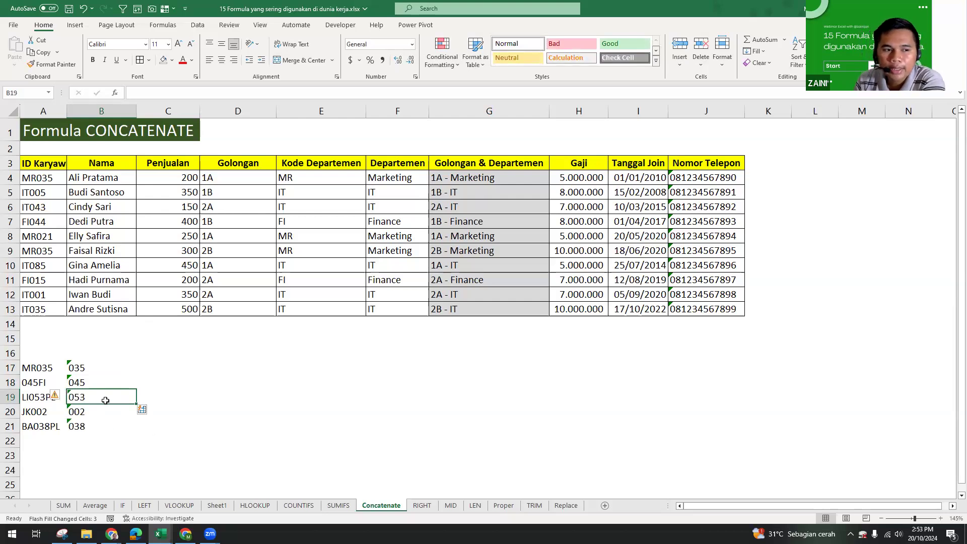
{"action": "key", "text": "Down"}
{"action": "key", "text": "Down"}
{"action": "key", "text": "Down"}
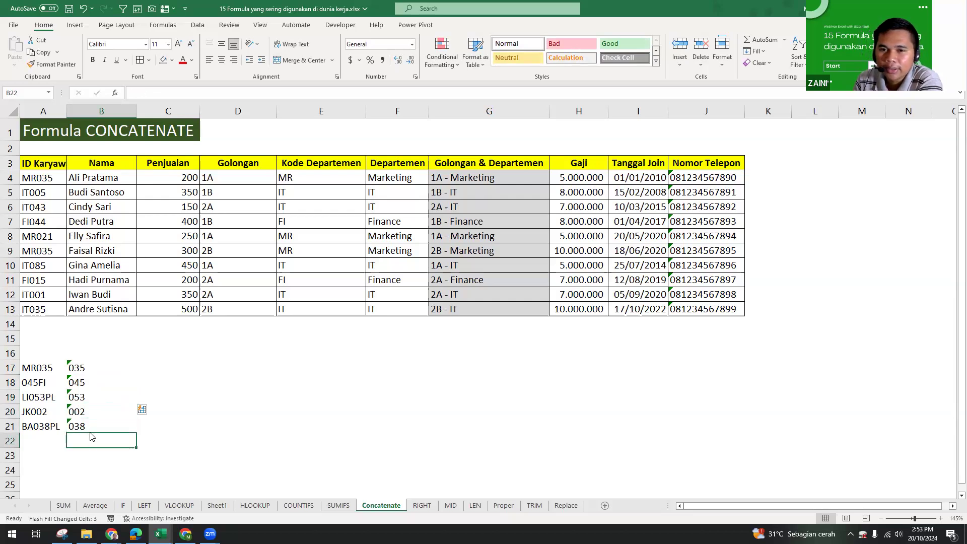
Step: Review the extracted numbers in column B and clear the flash-filled cells B19:B21
{"action": "left_click", "coordinate": [79, 382]}
{"action": "left_click_drag", "start_coordinate": [81, 396], "coordinate": [80, 427]}
{"action": "left_click_drag", "start_coordinate": [81, 368], "coordinate": [86, 415]}
{"action": "left_click", "coordinate": [83, 381]}
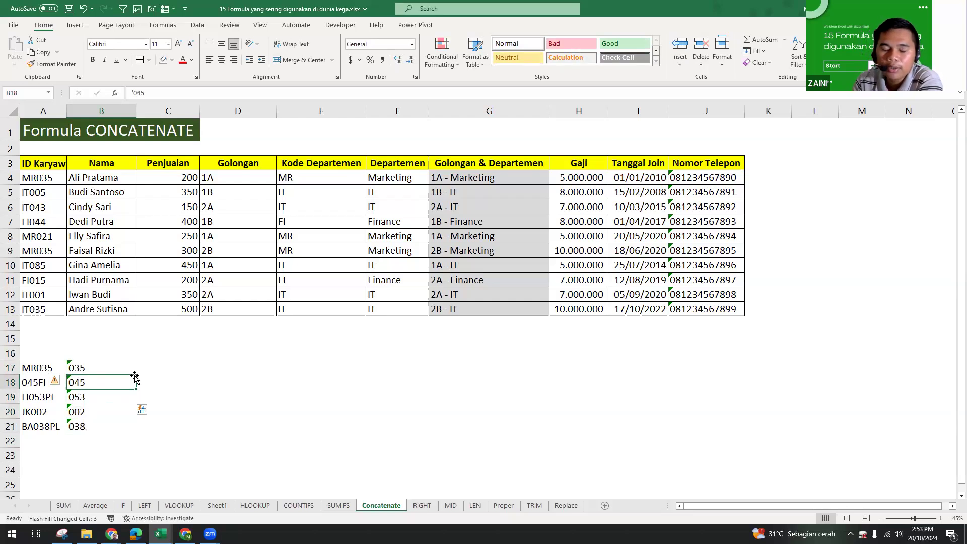
{"action": "left_click", "coordinate": [80, 398]}
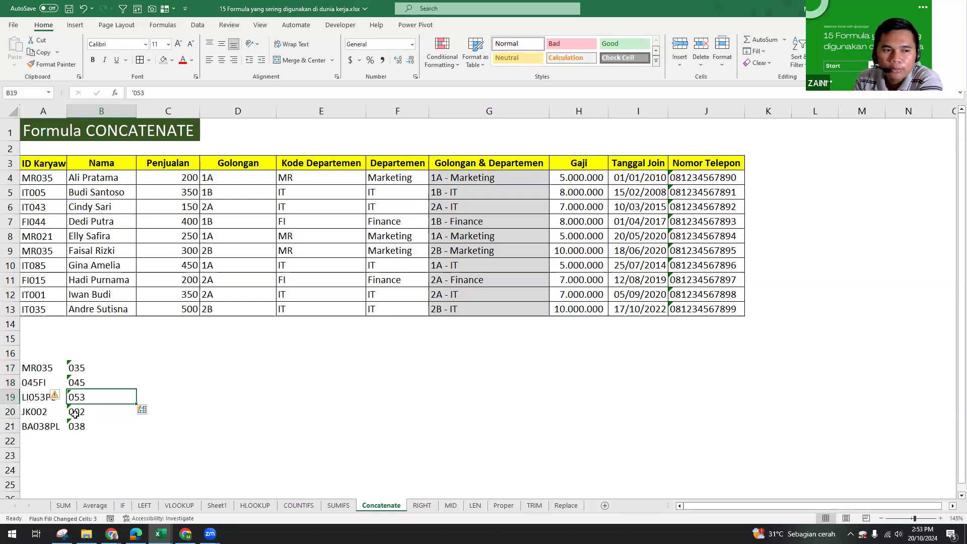
{"action": "left_click_drag", "start_coordinate": [74, 413], "coordinate": [76, 426]}
{"action": "key", "text": "Delete"}
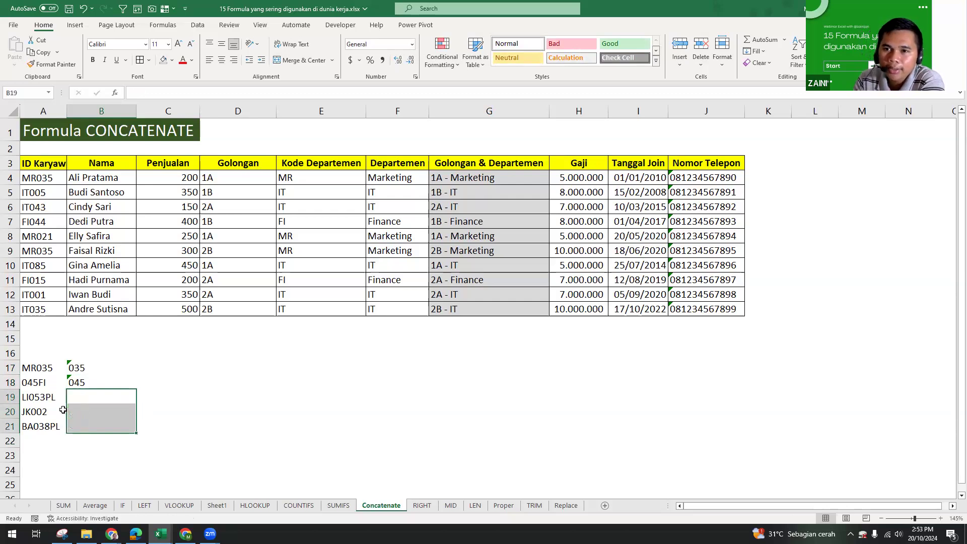
Step: Flash Fill B19:B21 again, following the two example values in B17 and B18
{"action": "left_click", "coordinate": [80, 372]}
{"action": "left_click", "coordinate": [81, 378]}
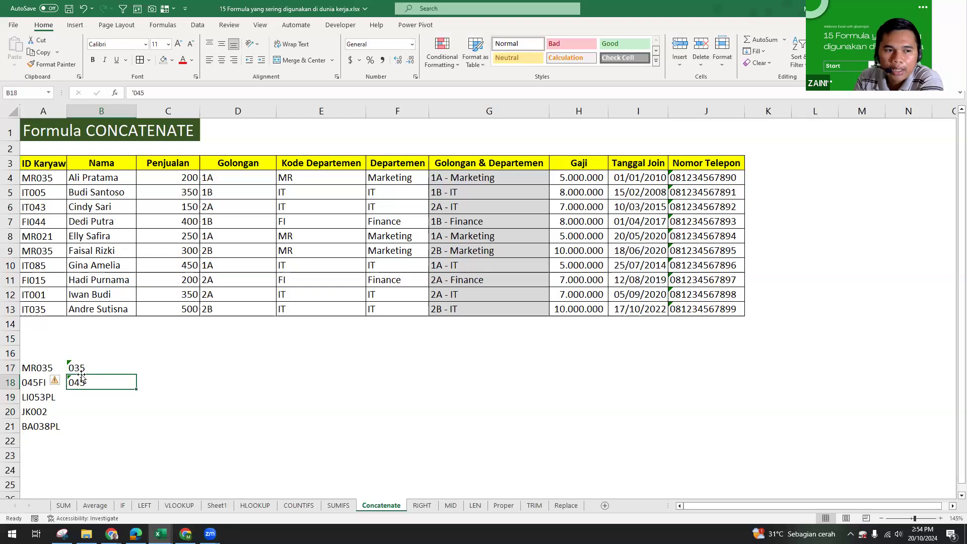
{"action": "left_click_drag", "start_coordinate": [88, 397], "coordinate": [87, 427]}
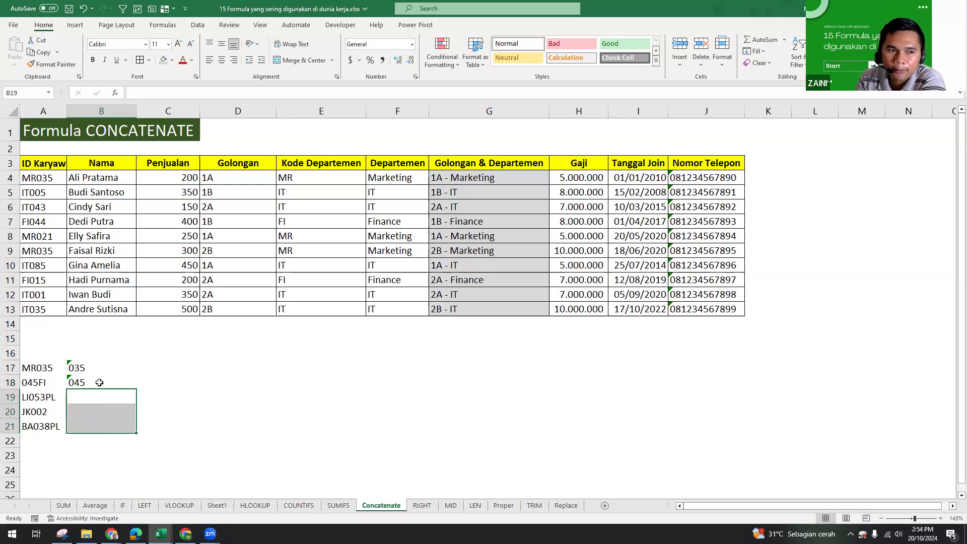
{"action": "left_click", "coordinate": [89, 396]}
{"action": "left_click_drag", "start_coordinate": [89, 393], "coordinate": [91, 421]}
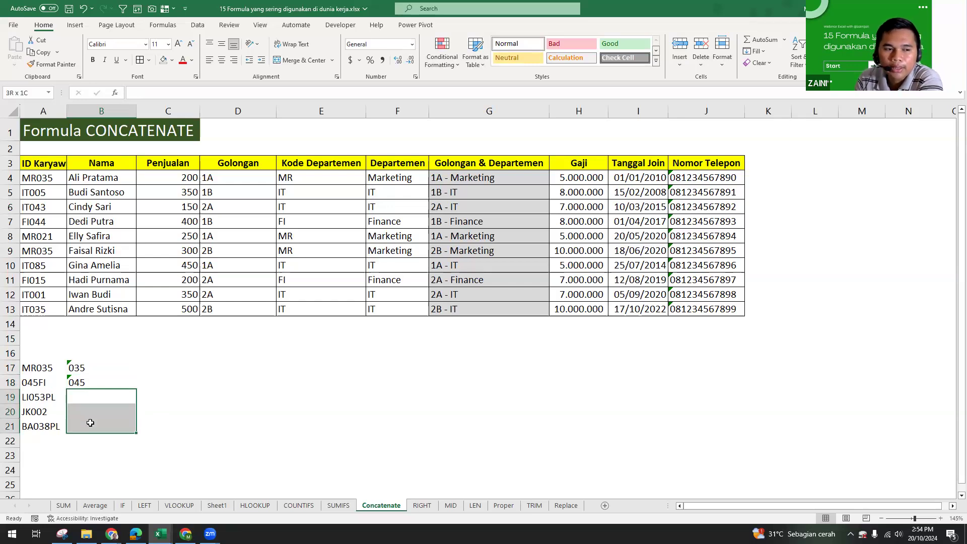
{"action": "left_click", "coordinate": [84, 382]}
{"action": "left_click", "coordinate": [87, 365]}
{"action": "left_click", "coordinate": [91, 393]}
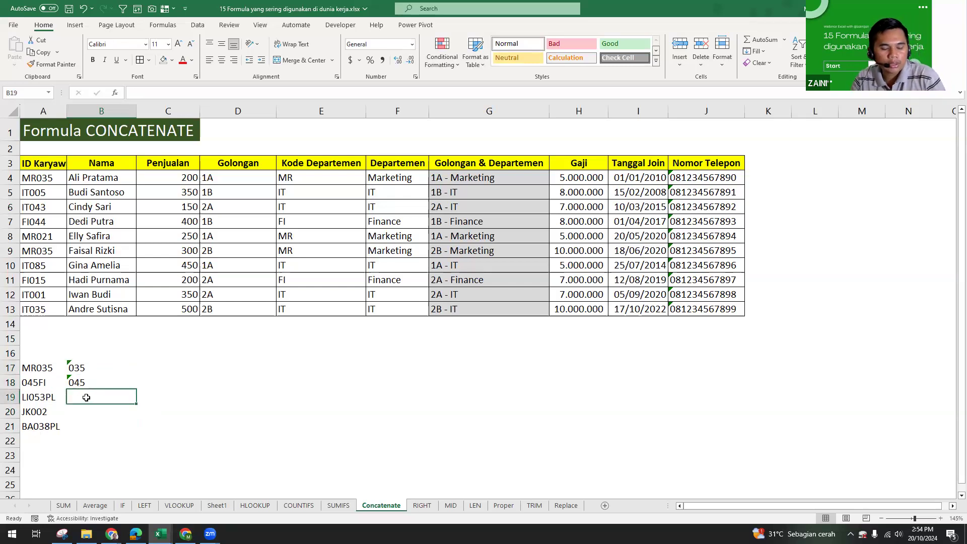
{"action": "key", "text": "ctrl+e"}
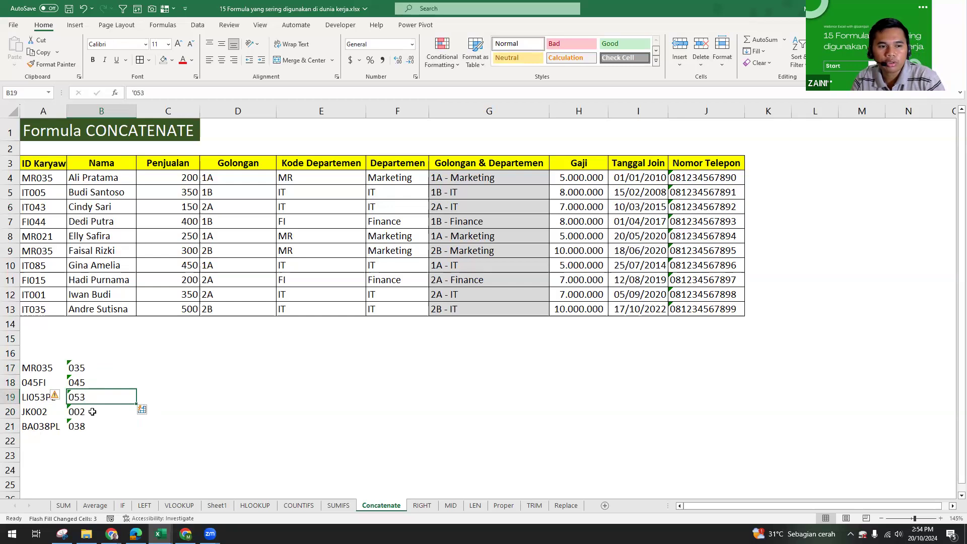
{"action": "left_click", "coordinate": [92, 411]}
{"action": "left_click", "coordinate": [88, 430]}
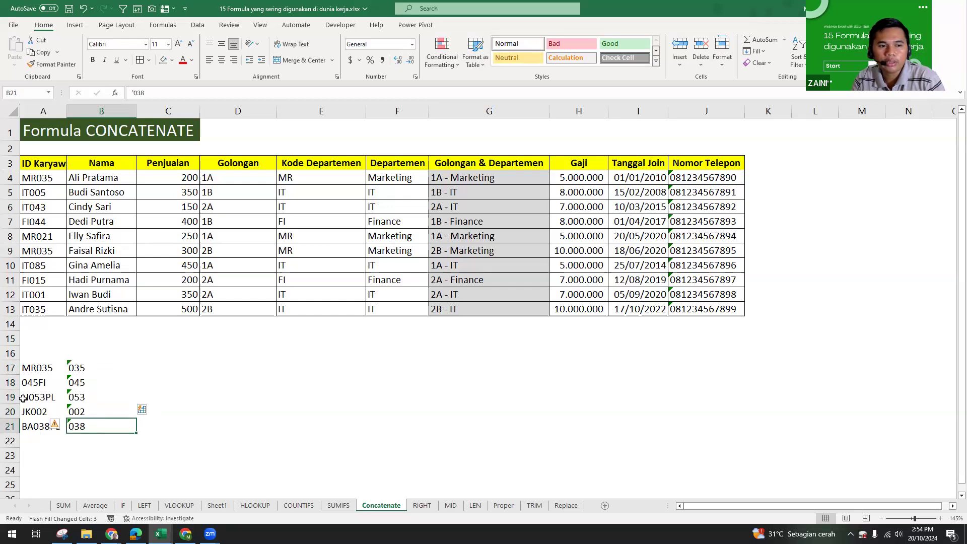
Step: Change the code in A19 to LI054PL to test whether the extracted number in B19 updates
{"action": "left_click", "coordinate": [44, 397]}
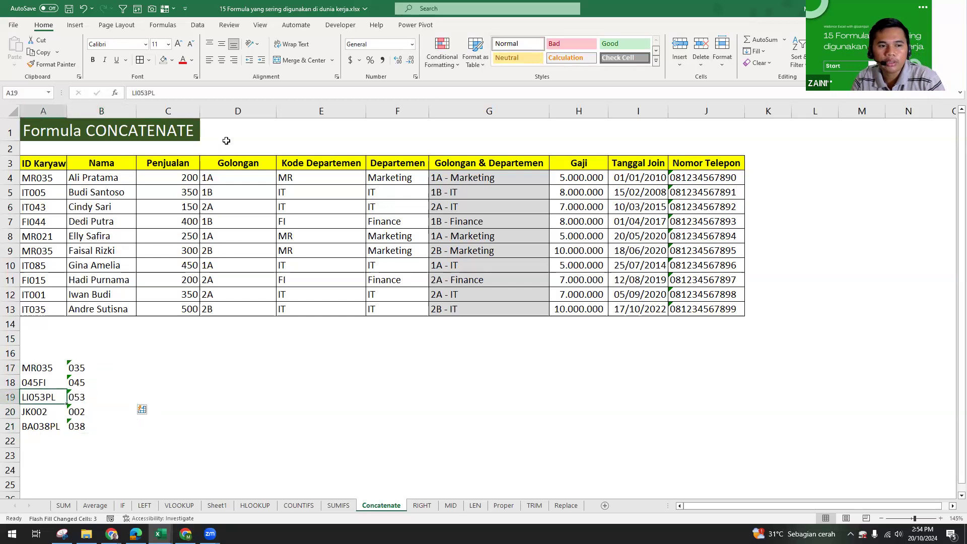
{"action": "left_click", "coordinate": [149, 92]}
{"action": "key", "text": "BackSpace"}
{"action": "type", "text": "4"}
{"action": "key", "text": "Return"}
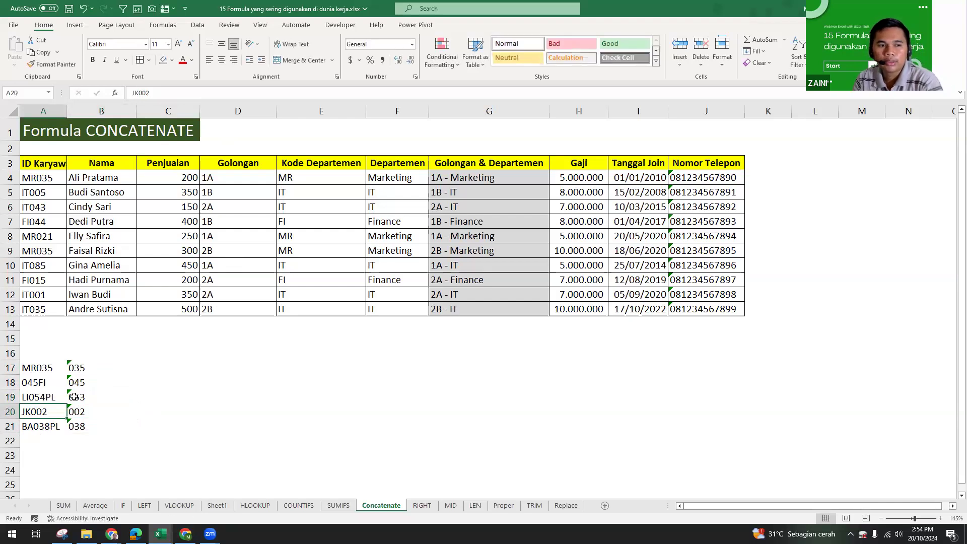
Step: Undo the code change in A19 and clear the flash-filled cells B19:B21
{"action": "left_click", "coordinate": [97, 400]}
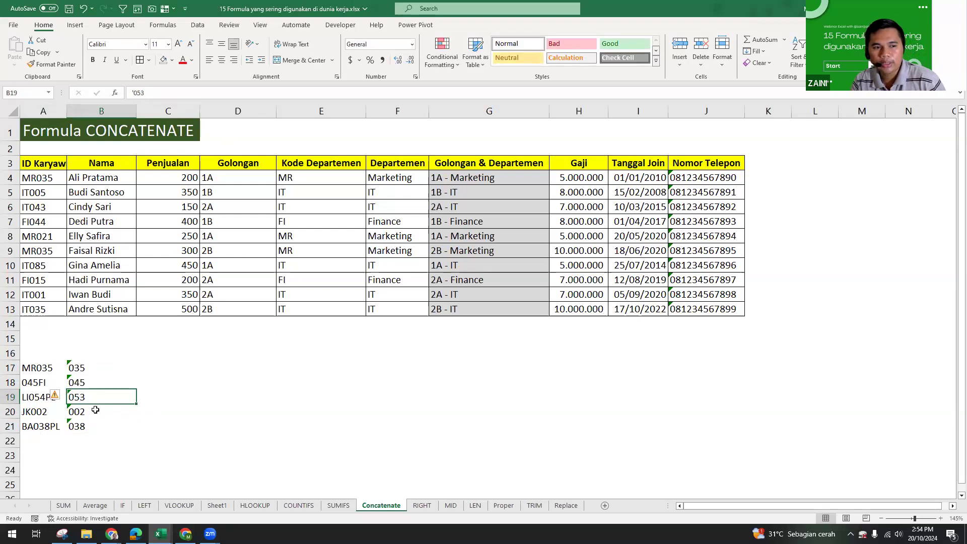
{"action": "key", "text": "ctrl+z"}
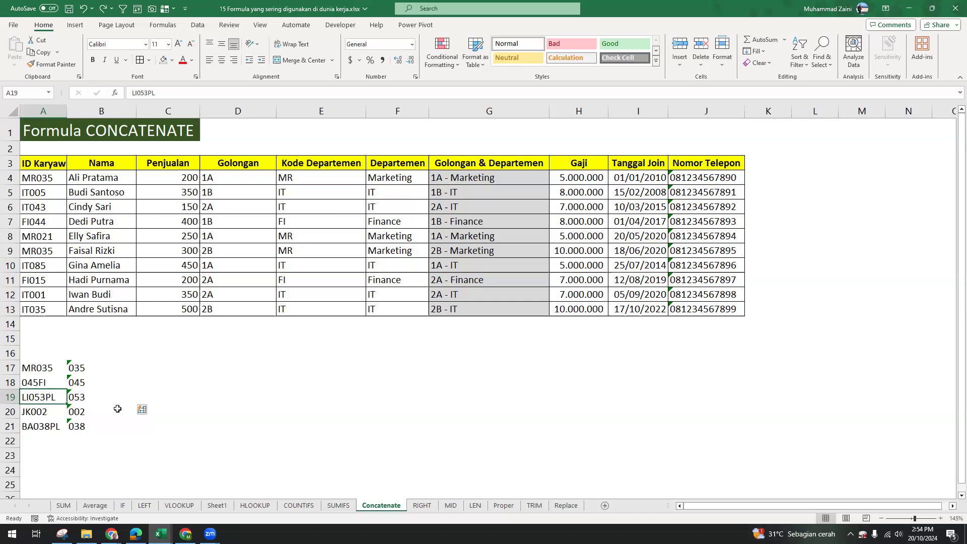
{"action": "left_click_drag", "start_coordinate": [83, 396], "coordinate": [81, 427]}
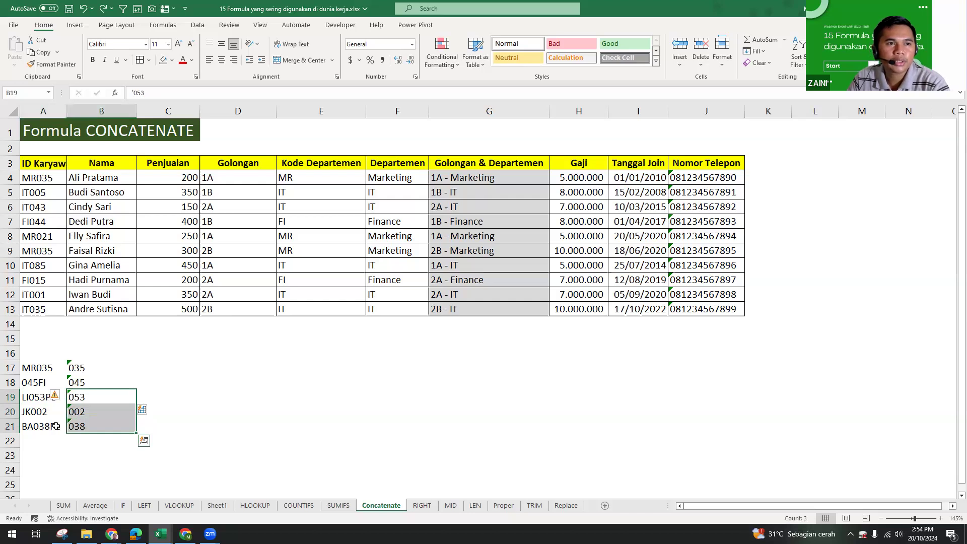
{"action": "key", "text": "Delete"}
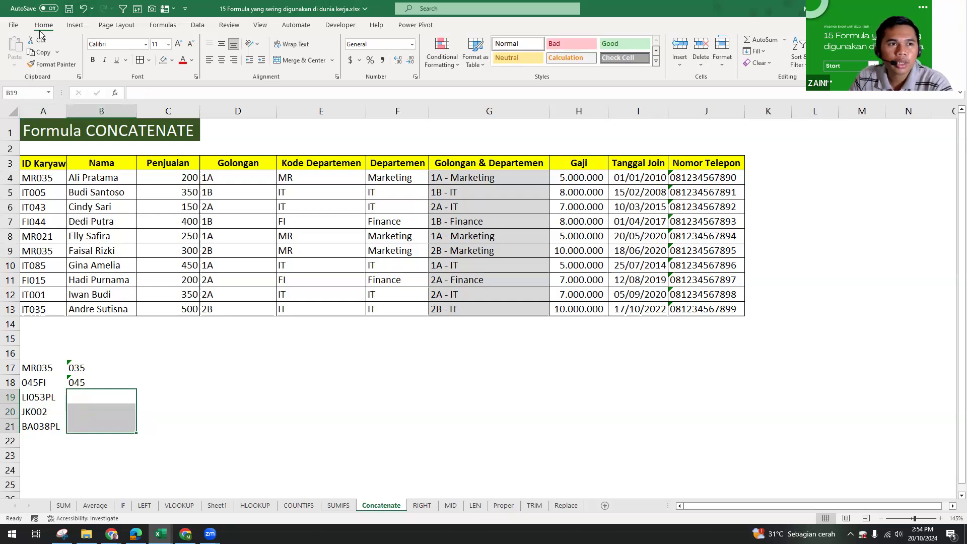
Step: Try to Flash Fill the column with the whole empty range B19:B21 selected
{"action": "left_click", "coordinate": [763, 52]}
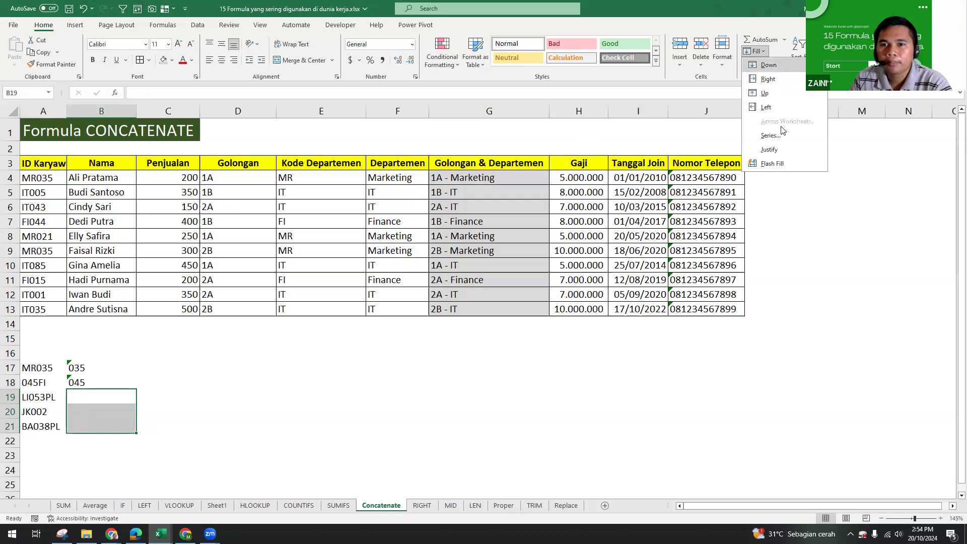
{"action": "left_click", "coordinate": [774, 165]}
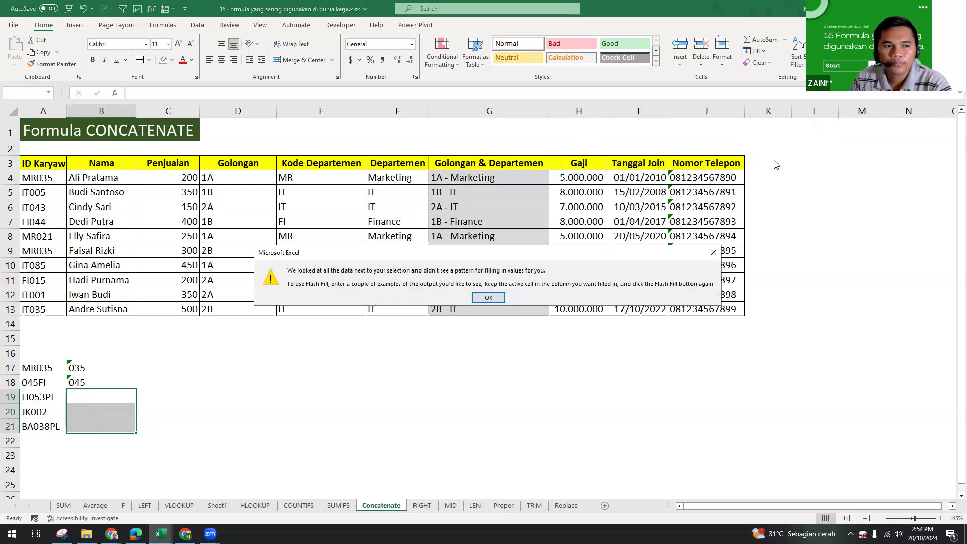
{"action": "key", "text": "Return"}
Step: Flash Fill the codes' numbers into B19:B21 with only B19 selected
{"action": "left_click", "coordinate": [88, 392]}
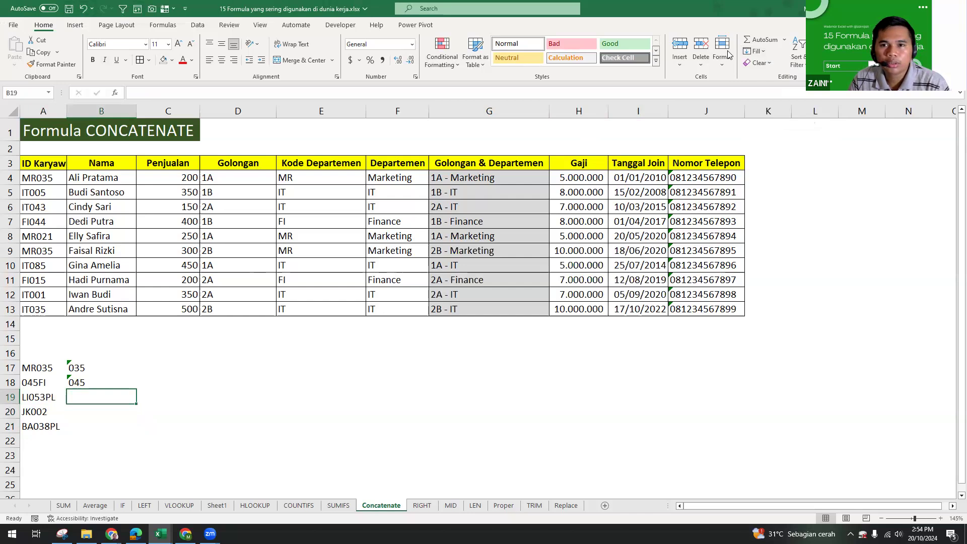
{"action": "left_click", "coordinate": [764, 52]}
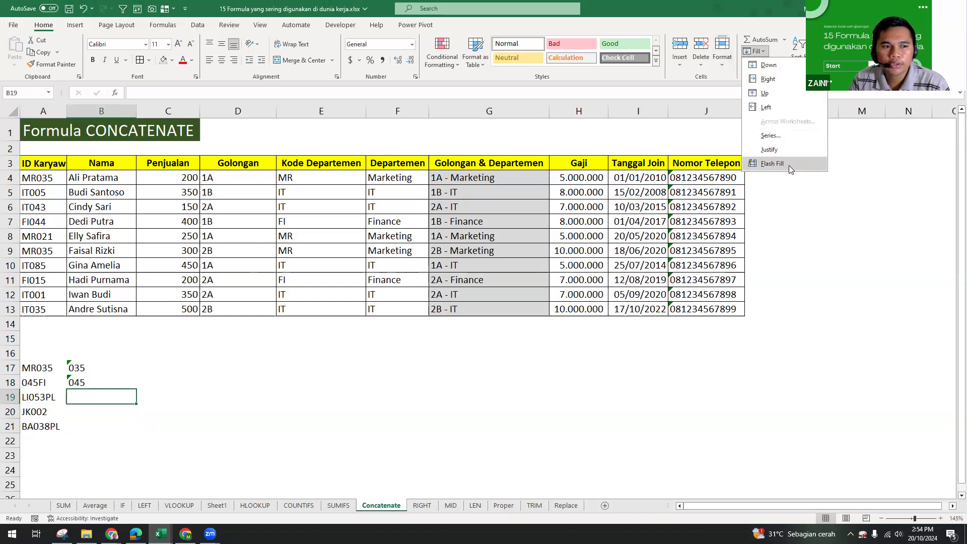
{"action": "left_click", "coordinate": [791, 169]}
{"action": "left_click", "coordinate": [761, 51]}
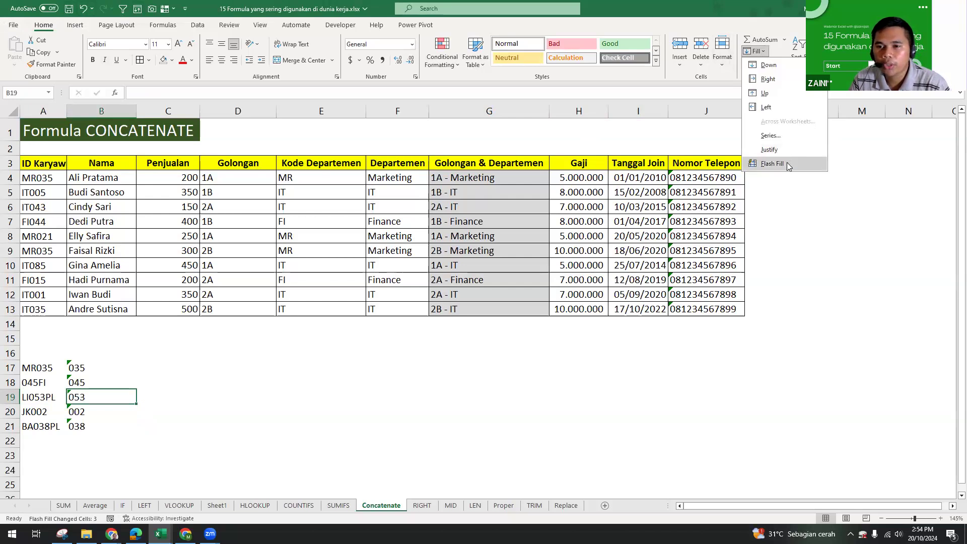
{"action": "left_click", "coordinate": [255, 405]}
Step: Clear B19:B21 and Flash Fill the range once more starting from B19
{"action": "left_click_drag", "start_coordinate": [71, 396], "coordinate": [88, 421]}
{"action": "key", "text": "Delete"}
{"action": "left_click", "coordinate": [91, 394]}
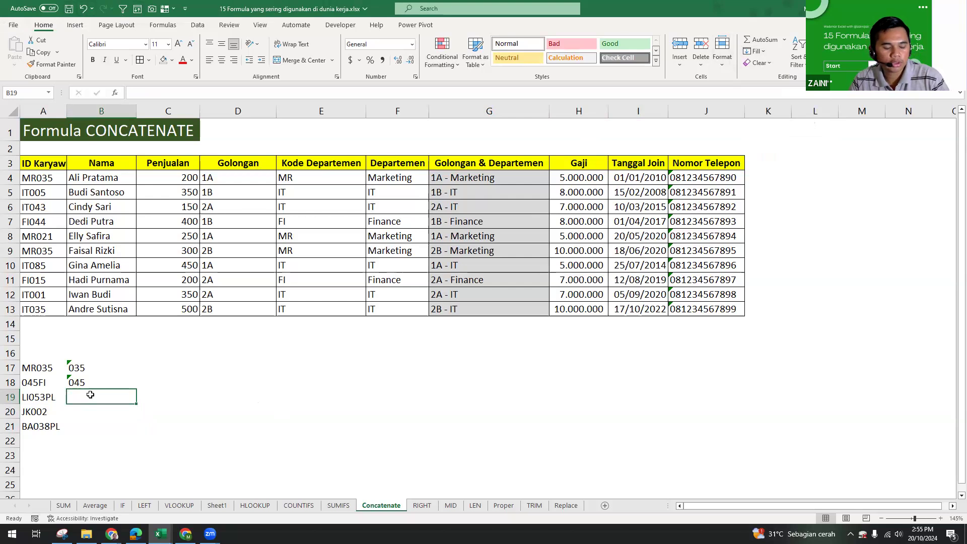
{"action": "key", "text": "ctrl+e"}
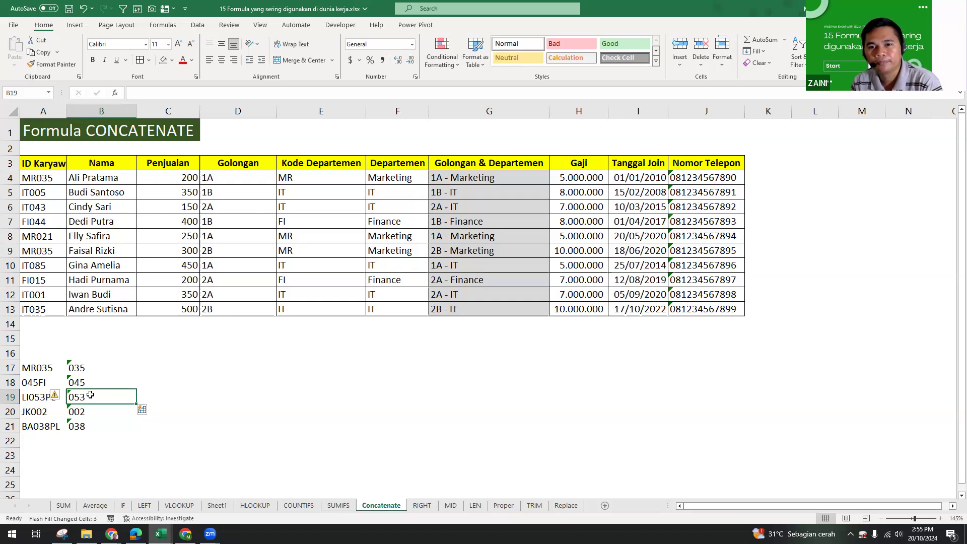
{"action": "left_click", "coordinate": [140, 359]}
{"action": "left_click", "coordinate": [145, 410]}
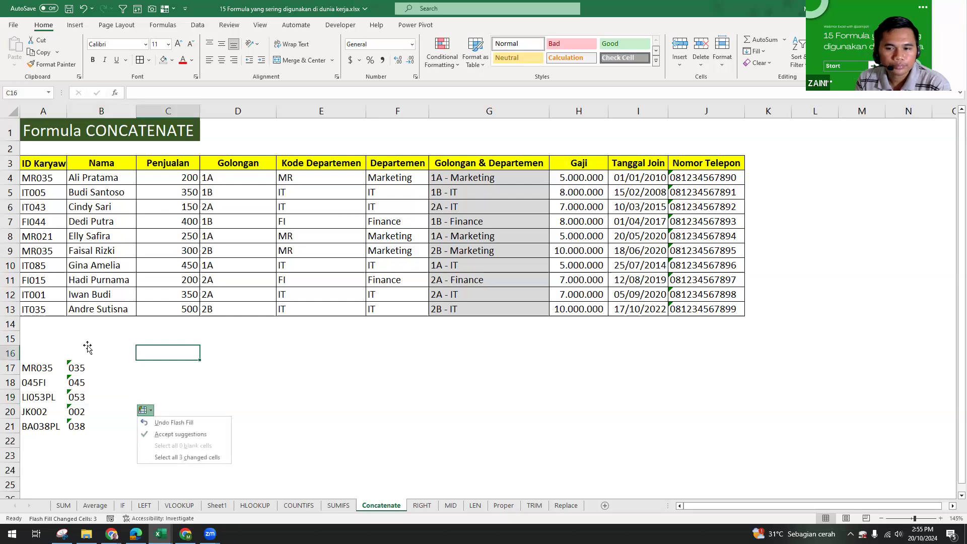
{"action": "left_click", "coordinate": [88, 347]}
{"action": "left_click", "coordinate": [135, 363]}
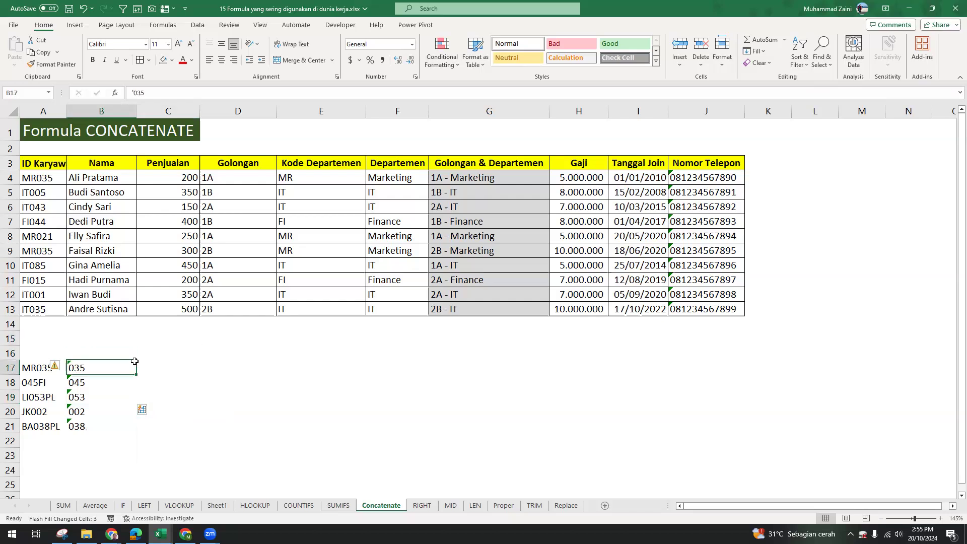
{"action": "left_click", "coordinate": [188, 352]}
{"action": "left_click", "coordinate": [108, 340]}
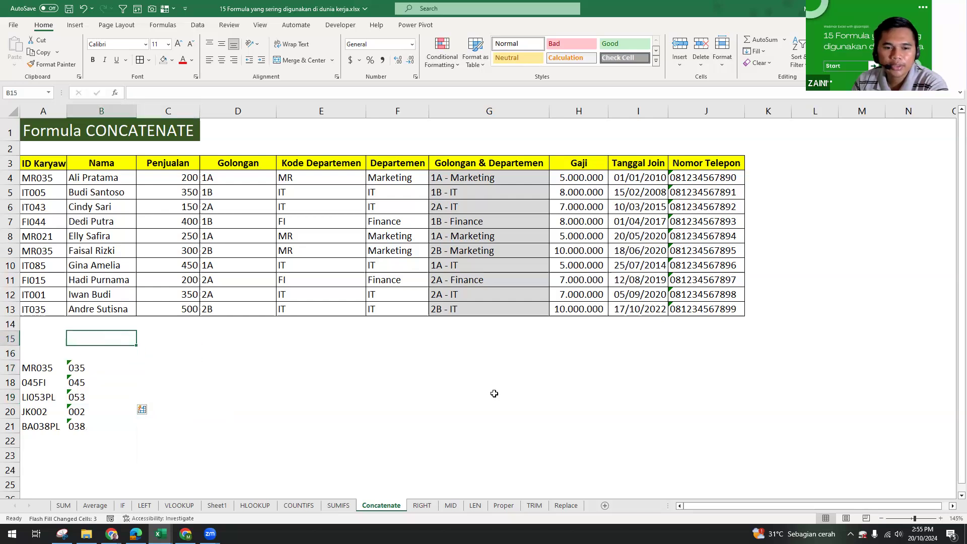
Step: On the RIGHT sheet, enter =RIGHT(J4;4) in K4 and fill the formula down to K13
{"action": "left_click", "coordinate": [421, 505]}
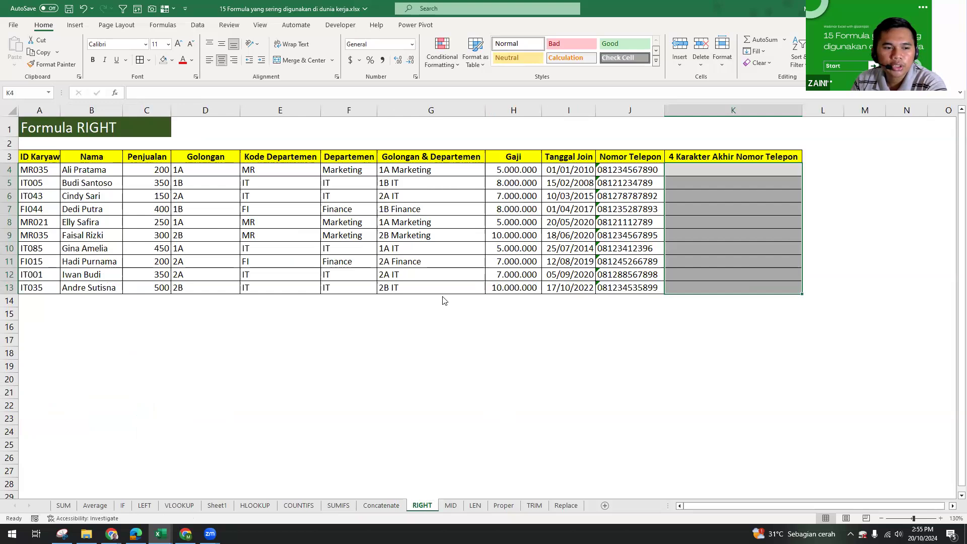
{"action": "left_click", "coordinate": [63, 161]}
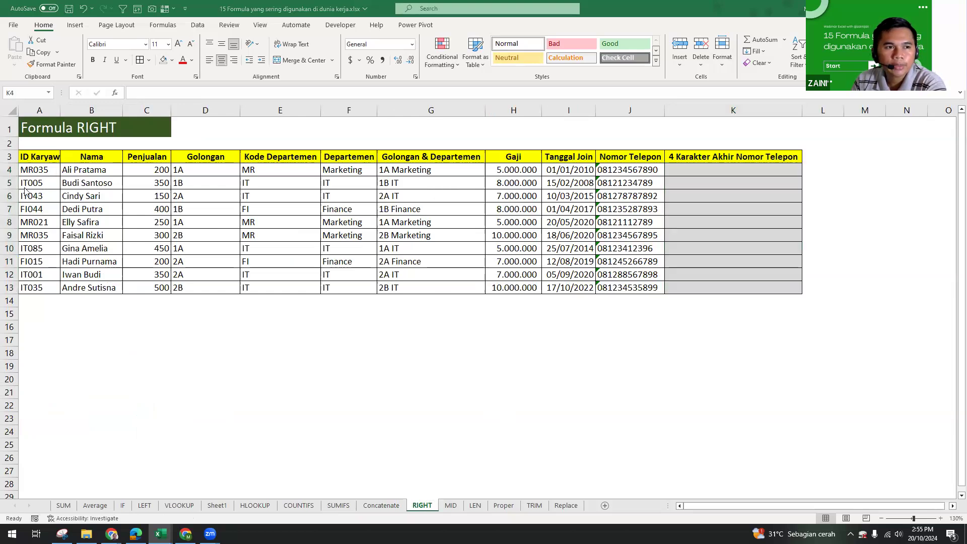
{"action": "left_click", "coordinate": [750, 166]}
{"action": "left_click", "coordinate": [750, 167]}
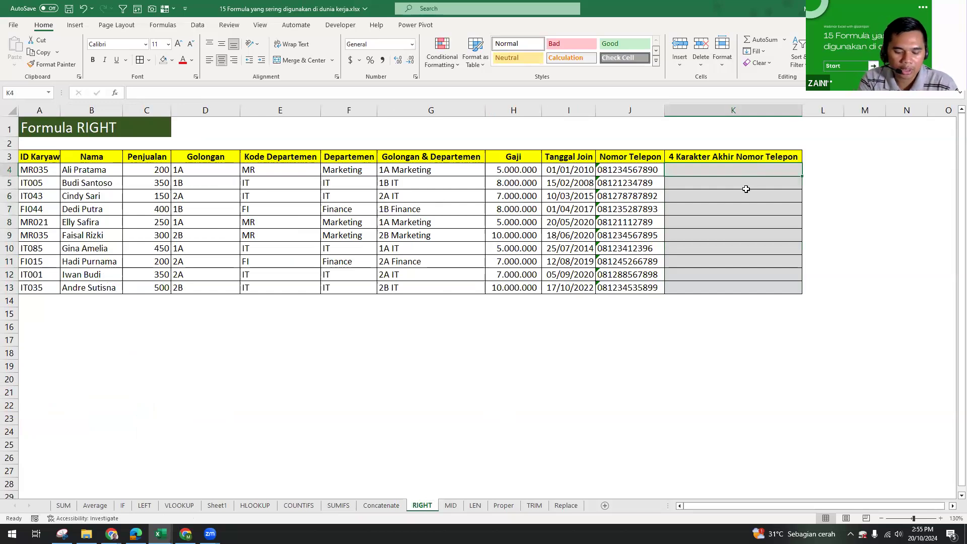
{"action": "type", "text": "=RIGHT("}
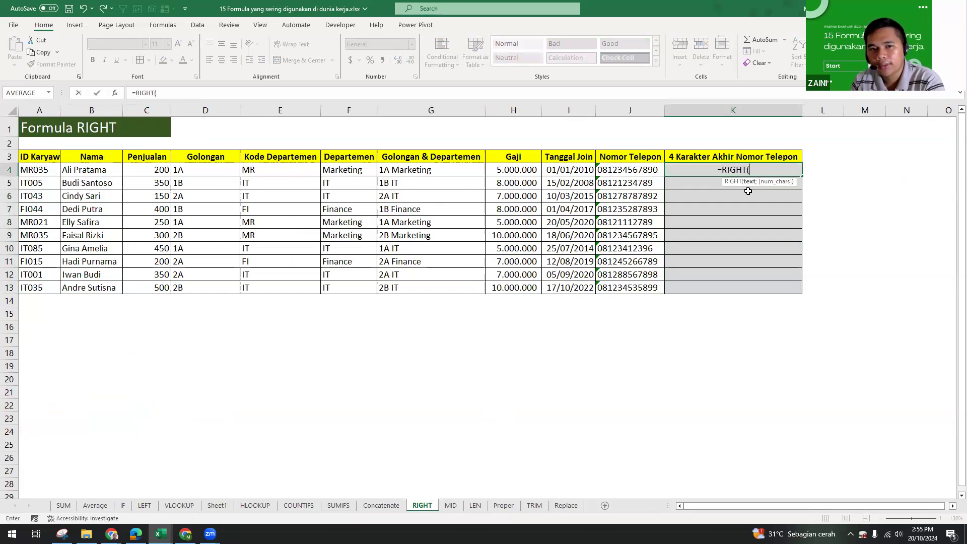
{"action": "left_click", "coordinate": [624, 171]}
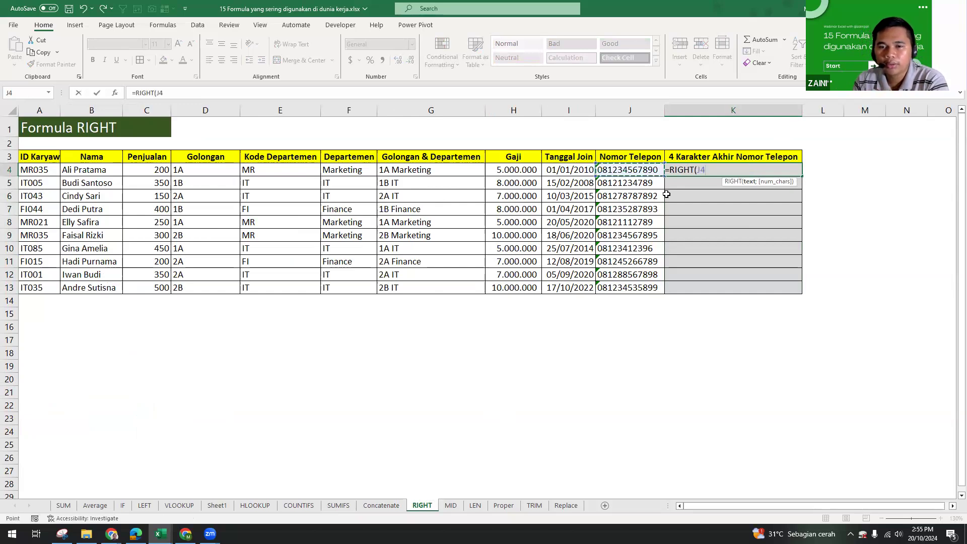
{"action": "type", "text": ";"}
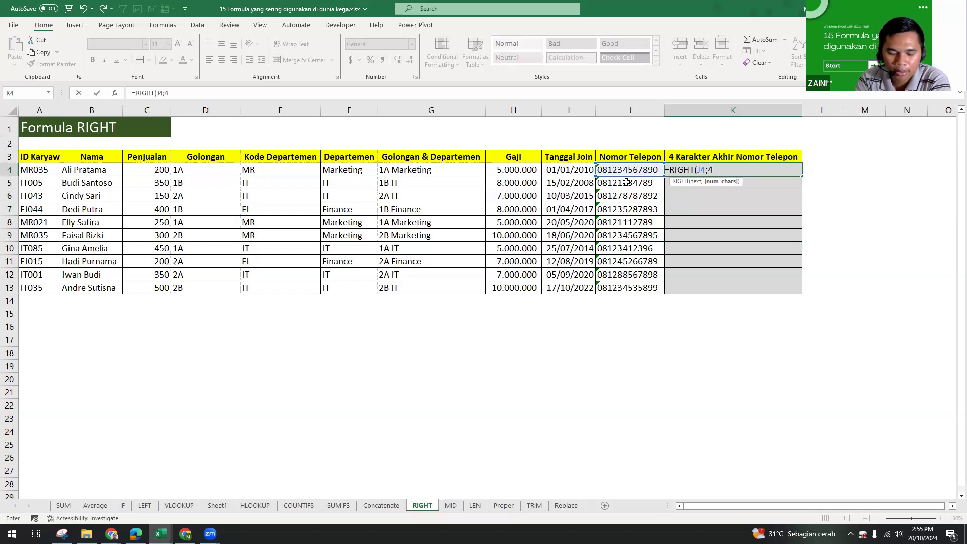
{"action": "type", "text": "4)"}
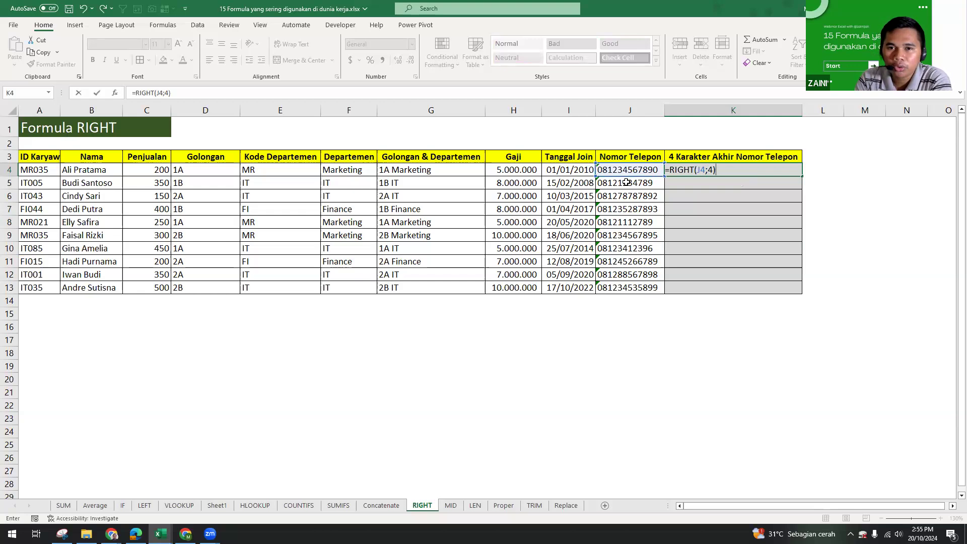
{"action": "key", "text": "Return"}
{"action": "left_click", "coordinate": [788, 172]}
{"action": "left_click_drag", "start_coordinate": [802, 176], "coordinate": [803, 301]}
Step: Compare the RIGHT results in K4:K13 with the phone numbers in column J and the employee IDs in column A
{"action": "left_click", "coordinate": [735, 186]}
{"action": "left_click", "coordinate": [735, 172]}
{"action": "left_click", "coordinate": [646, 171]}
{"action": "left_click", "coordinate": [734, 171]}
{"action": "left_click_drag", "start_coordinate": [734, 172], "coordinate": [736, 207]}
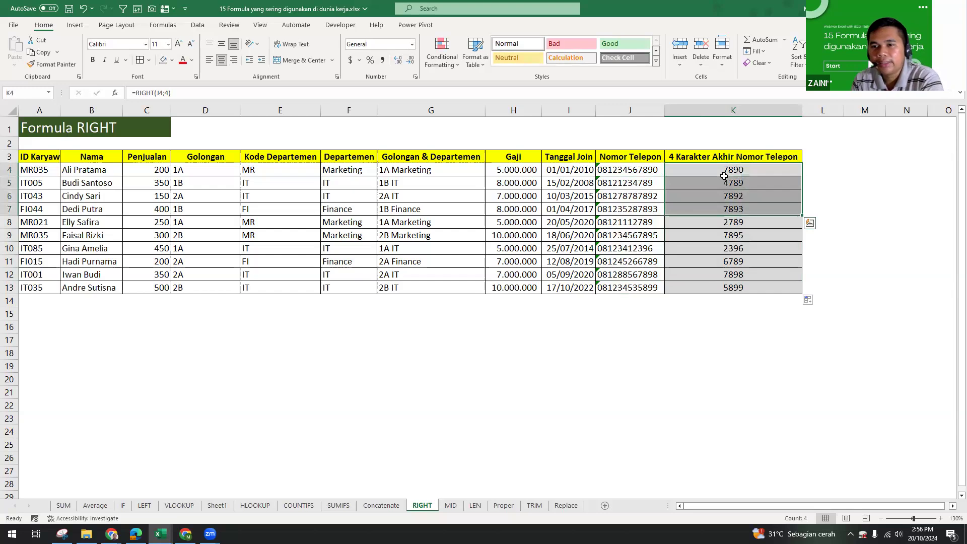
{"action": "left_click", "coordinate": [724, 175]}
{"action": "left_click", "coordinate": [729, 196]}
{"action": "left_click", "coordinate": [736, 249]}
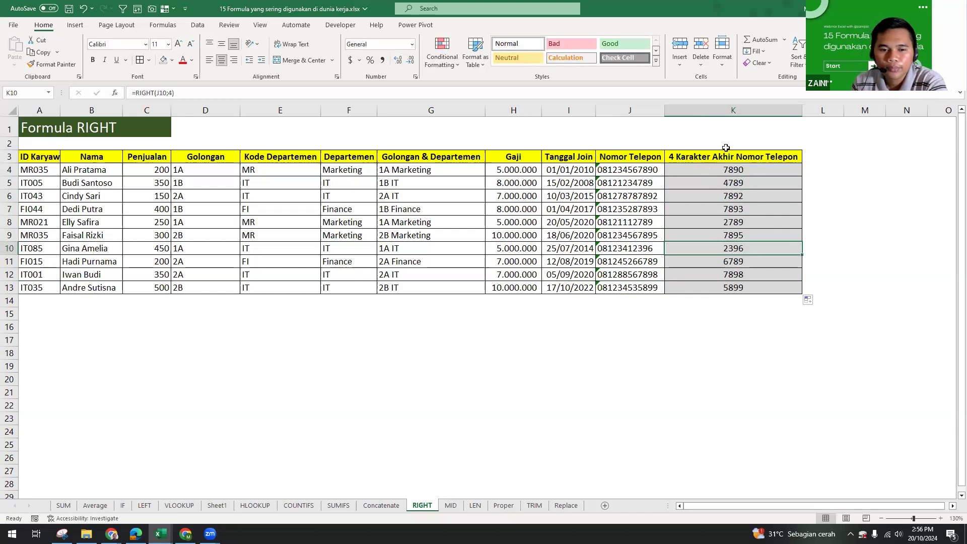
{"action": "left_click_drag", "start_coordinate": [745, 171], "coordinate": [731, 195]}
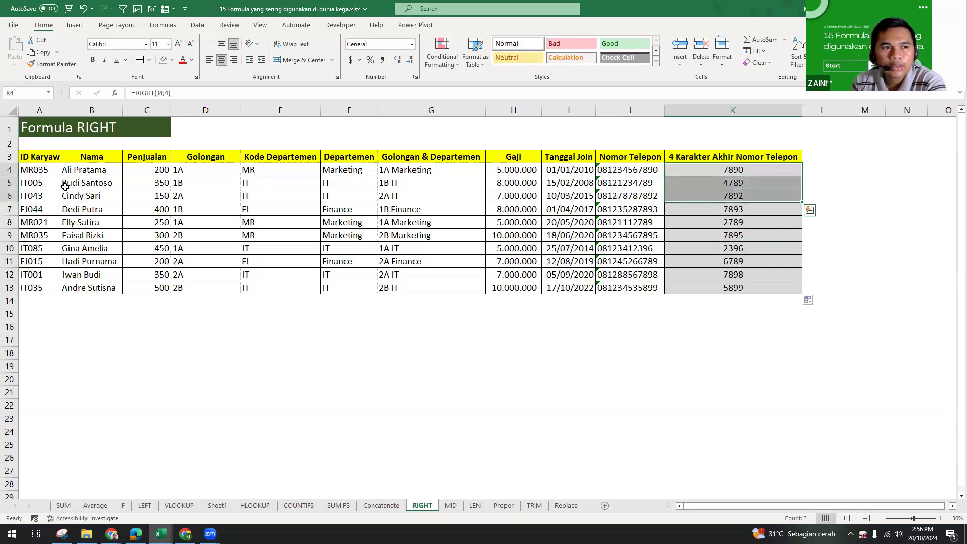
{"action": "left_click_drag", "start_coordinate": [41, 162], "coordinate": [31, 274]}
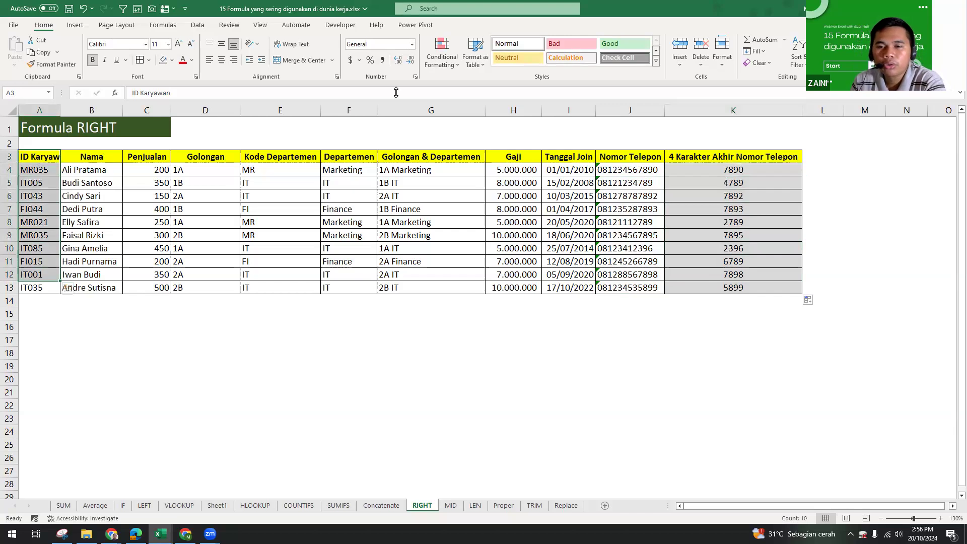
{"action": "left_click_drag", "start_coordinate": [702, 167], "coordinate": [707, 293]}
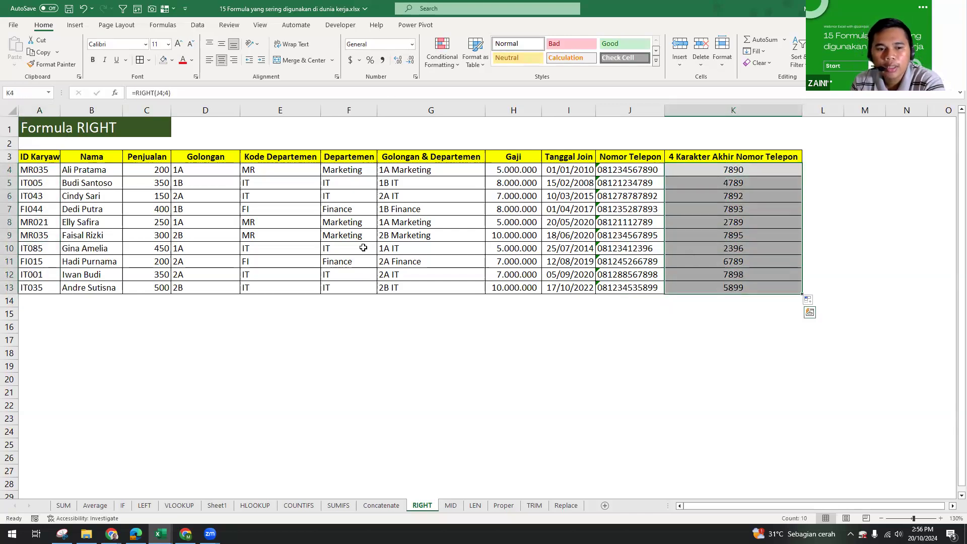
Step: On the MID sheet, enter =MID(J4;5;6) in K4 to extract the six characters after 0812
{"action": "left_click", "coordinate": [450, 506]}
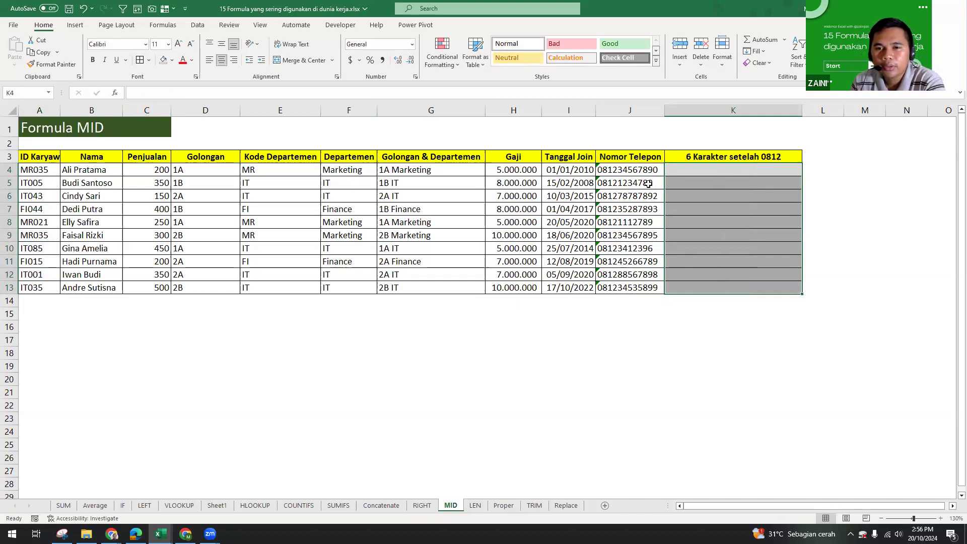
{"action": "left_click", "coordinate": [715, 170]}
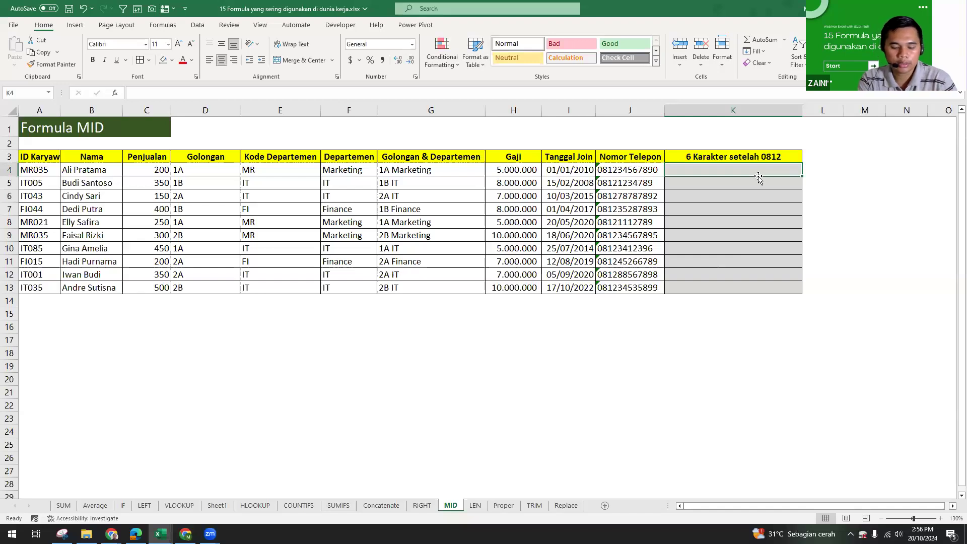
{"action": "type", "text": "=MID("}
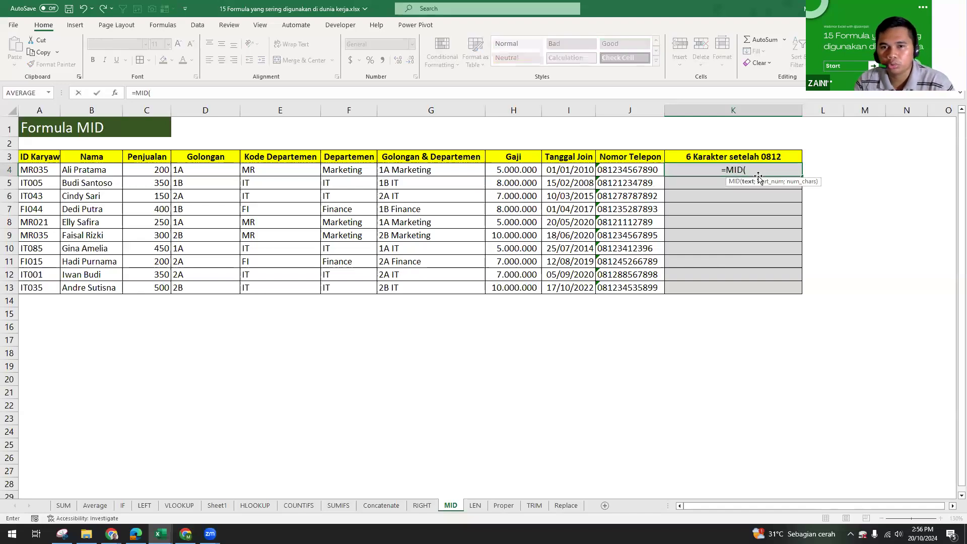
{"action": "left_click", "coordinate": [627, 169]}
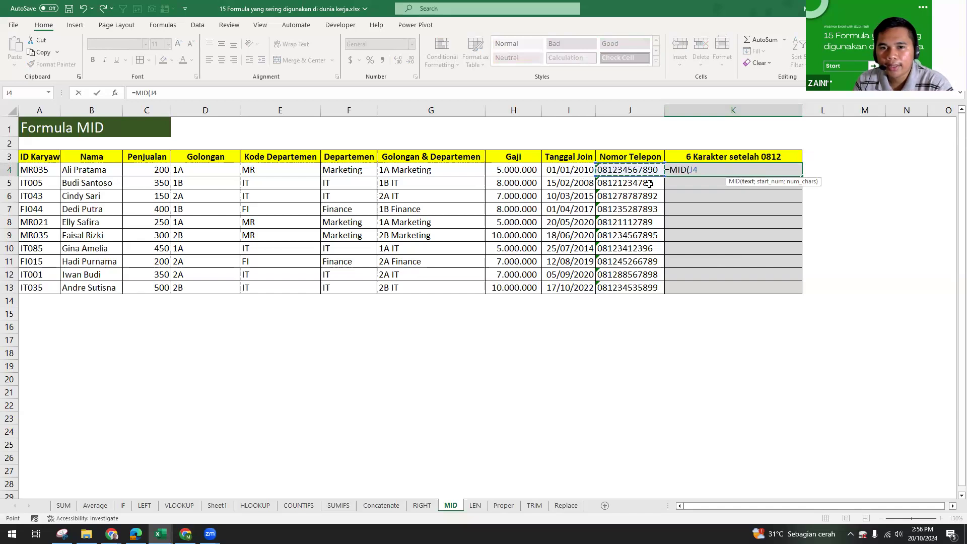
{"action": "type", "text": ";5"}
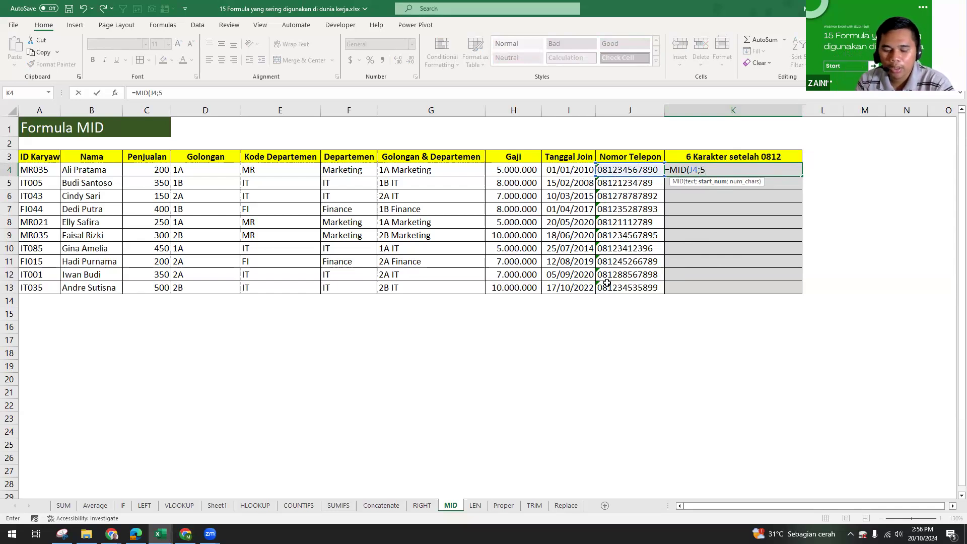
{"action": "type", "text": ";"}
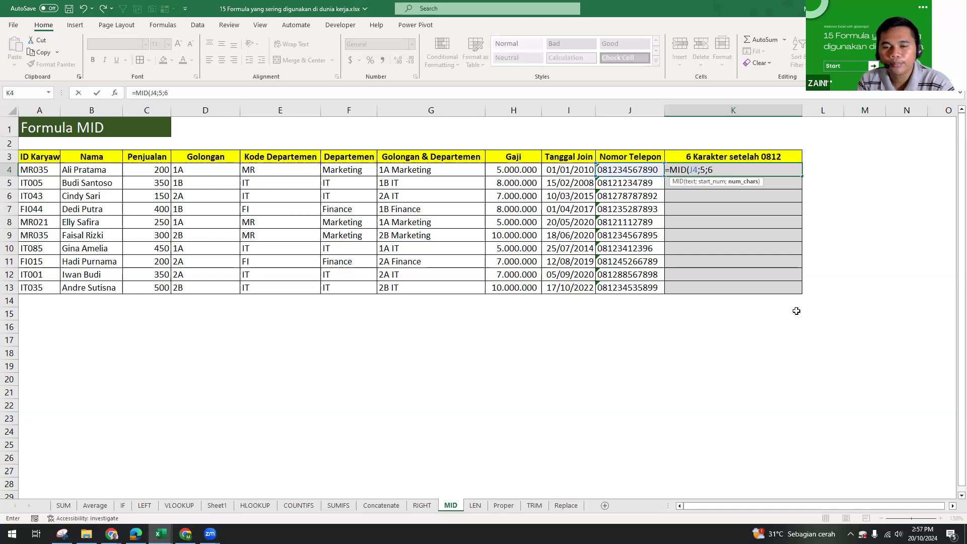
{"action": "type", "text": "6)"}
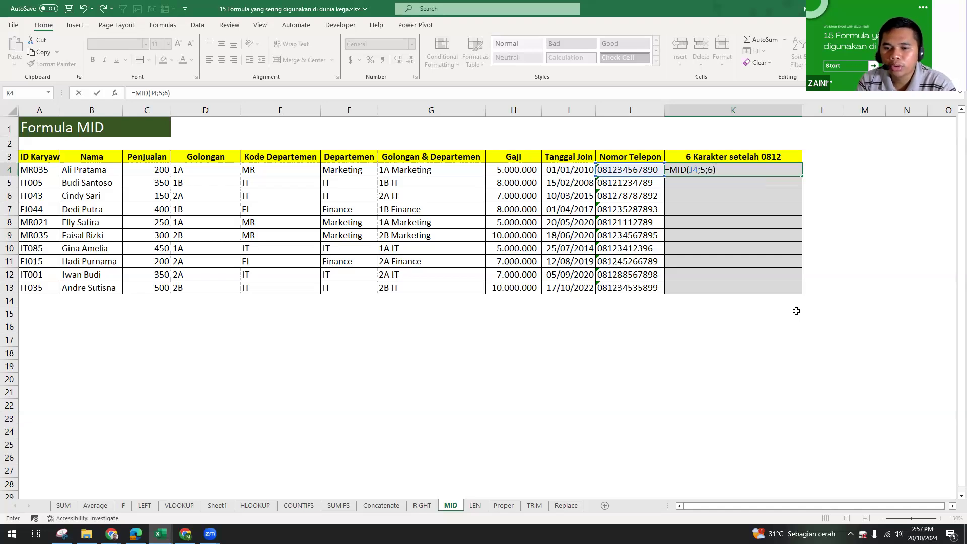
{"action": "key", "text": "ctrl+Return"}
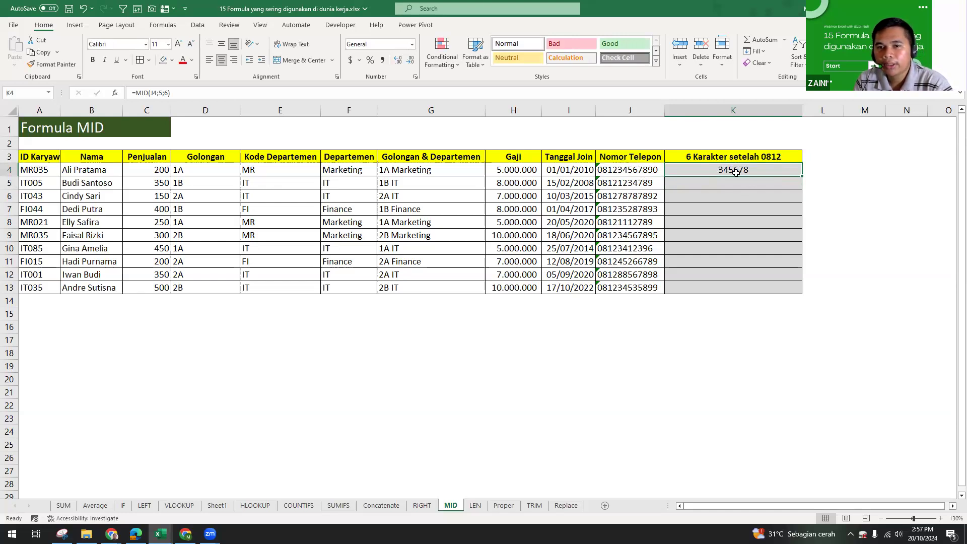
Step: Copy the MID formula from K4 down to K13 and check several of the copied formulas
{"action": "key", "text": "ctrl+c"}
{"action": "left_click", "coordinate": [766, 285], "text": "shift"}
{"action": "key", "text": "ctrl+v"}
{"action": "key", "text": "Escape"}
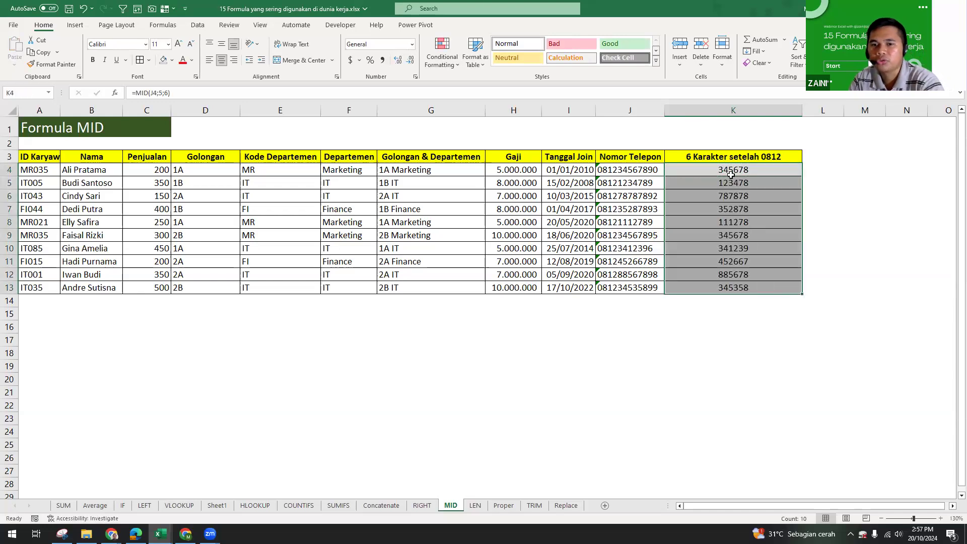
{"action": "left_click", "coordinate": [733, 222]}
{"action": "left_click", "coordinate": [725, 247]}
{"action": "left_click", "coordinate": [746, 289]}
{"action": "left_click", "coordinate": [741, 212]}
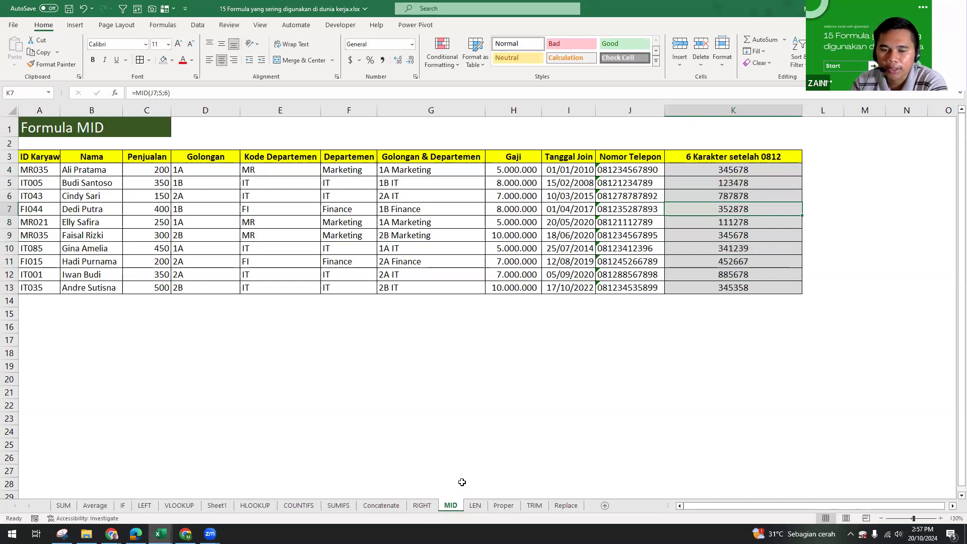
Step: Switch to the LEN sheet and select K5 in the Jumlah karakter No. Telp column
{"action": "left_click", "coordinate": [475, 505]}
{"action": "left_click", "coordinate": [702, 182]}
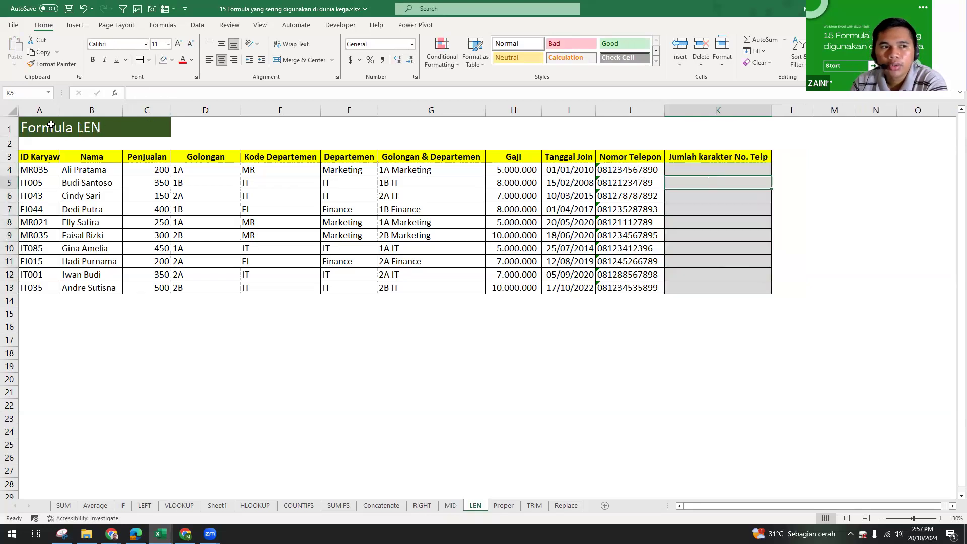
Step: Enter the formula =LEN(J4) in K4 to count the characters of the first phone number
{"action": "left_click", "coordinate": [692, 173]}
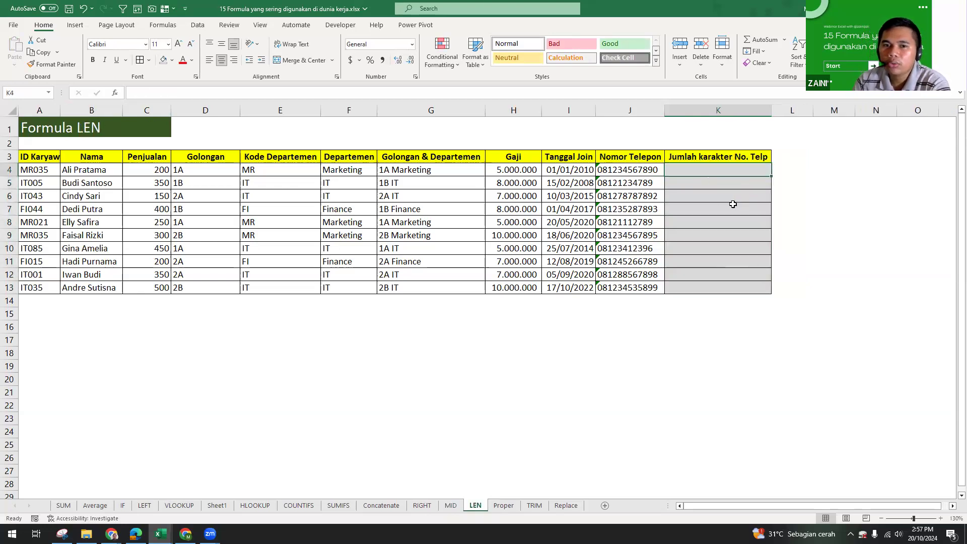
{"action": "left_click", "coordinate": [630, 171]}
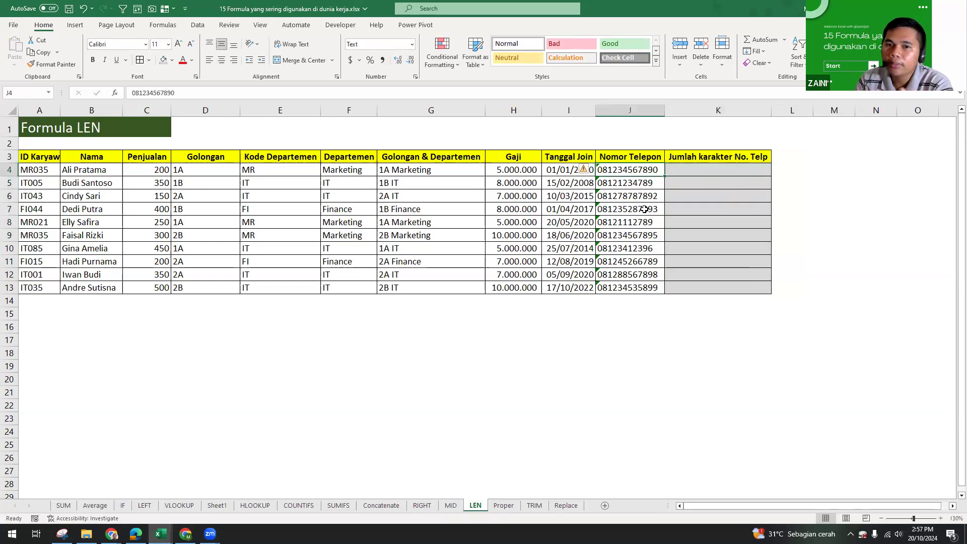
{"action": "left_click", "coordinate": [711, 176]}
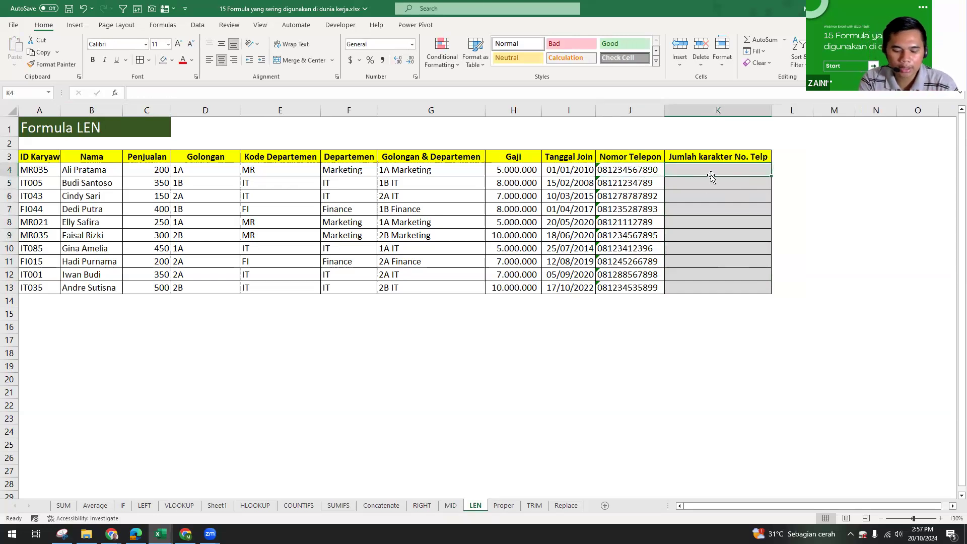
{"action": "type", "text": "=LEN("}
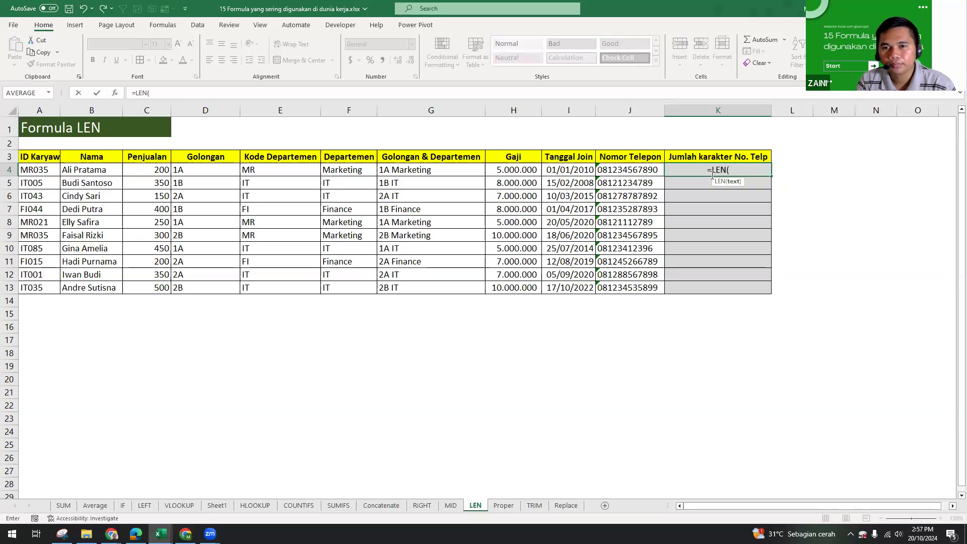
{"action": "left_click", "coordinate": [624, 169]}
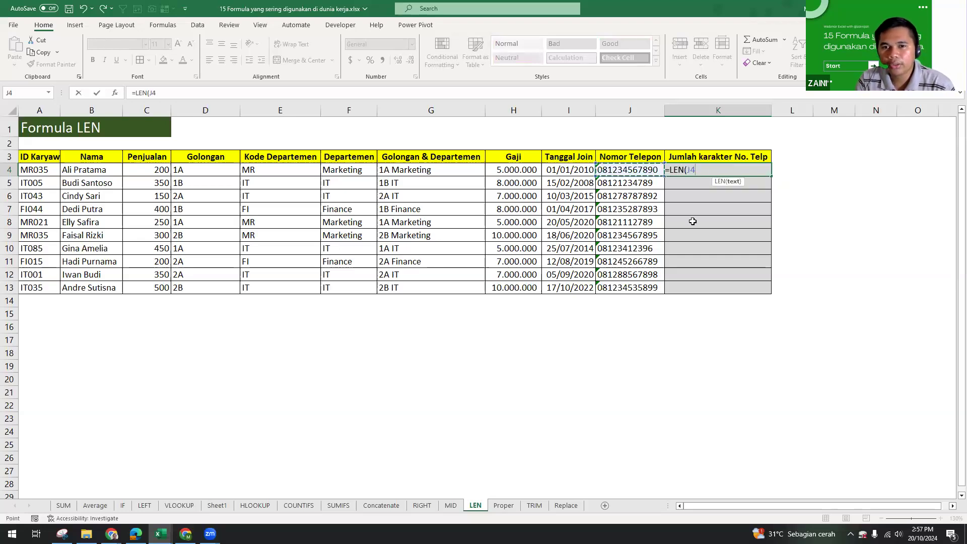
{"action": "type", "text": ")"}
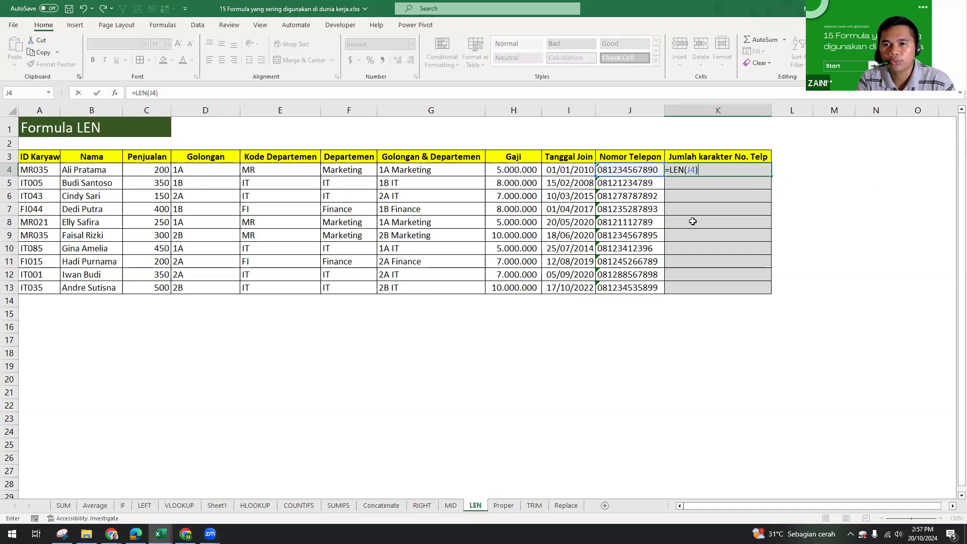
{"action": "key", "text": "ctrl+Return"}
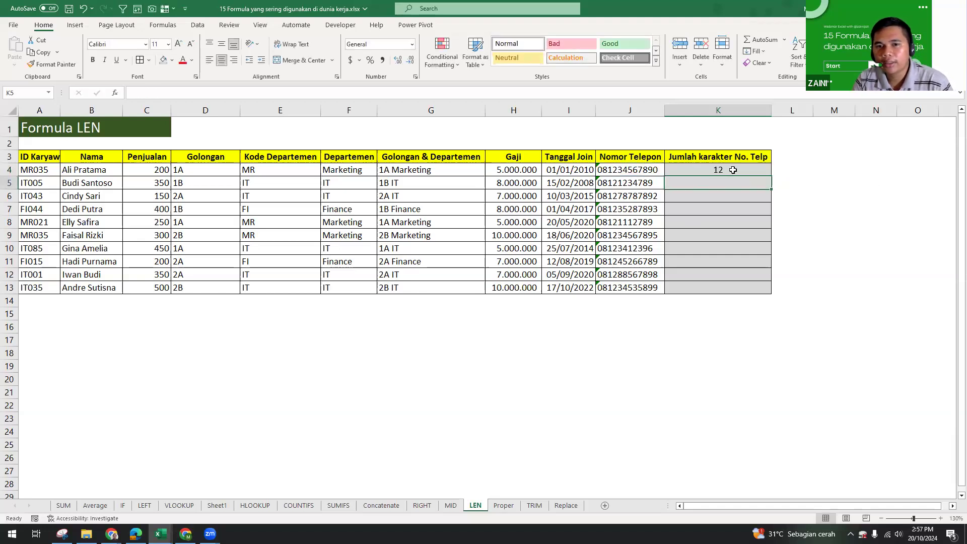
Step: Copy the LEN formula from K4 down through K13 for the remaining phone numbers
{"action": "left_click", "coordinate": [744, 284], "text": "shift"}
{"action": "key", "text": "ctrl+d"}
{"action": "left_click", "coordinate": [723, 211]}
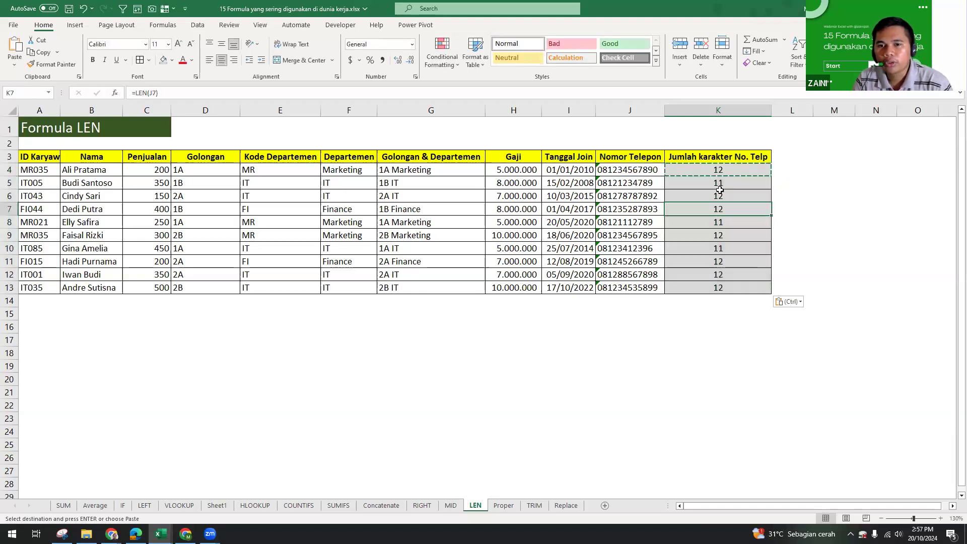
Step: Examine the character counts and LEN formulas in K4:K13 and compare them with the CONCATENATE results in the Golongan & Departemen column
{"action": "left_click", "coordinate": [731, 172]}
{"action": "left_click", "coordinate": [722, 185]}
{"action": "left_click_drag", "start_coordinate": [714, 198], "coordinate": [725, 210]}
{"action": "left_click", "coordinate": [735, 250]}
{"action": "left_click", "coordinate": [720, 234]}
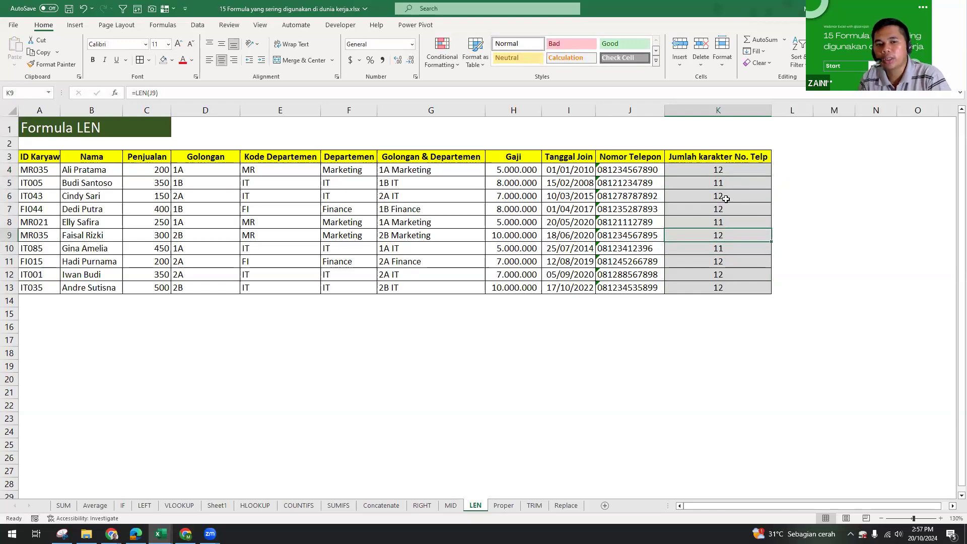
{"action": "left_click_drag", "start_coordinate": [409, 224], "coordinate": [426, 283]}
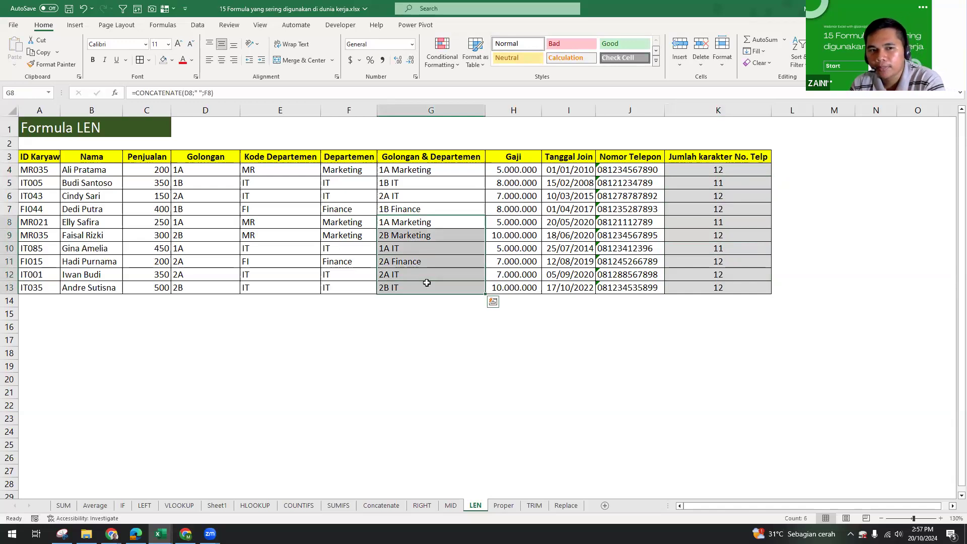
{"action": "left_click_drag", "start_coordinate": [442, 172], "coordinate": [443, 255]}
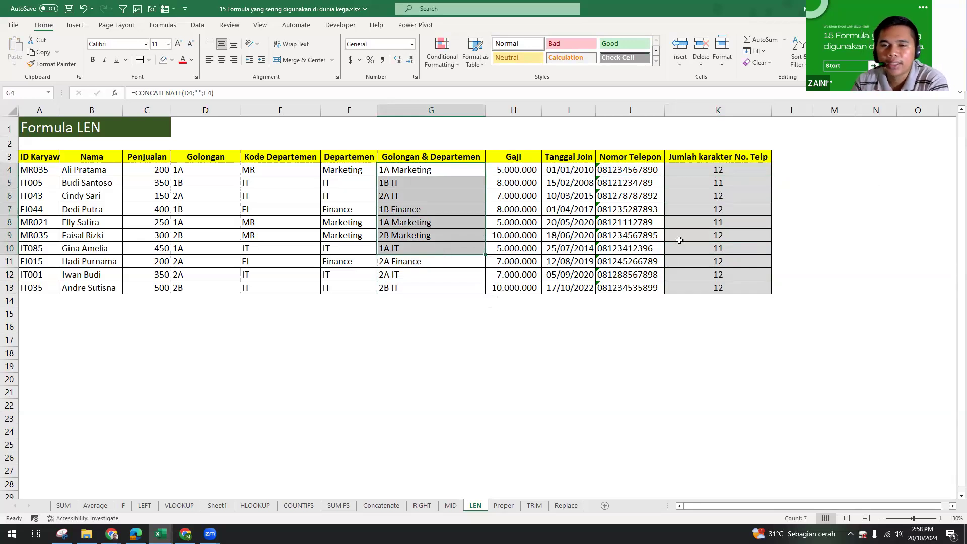
{"action": "left_click_drag", "start_coordinate": [702, 174], "coordinate": [705, 197]}
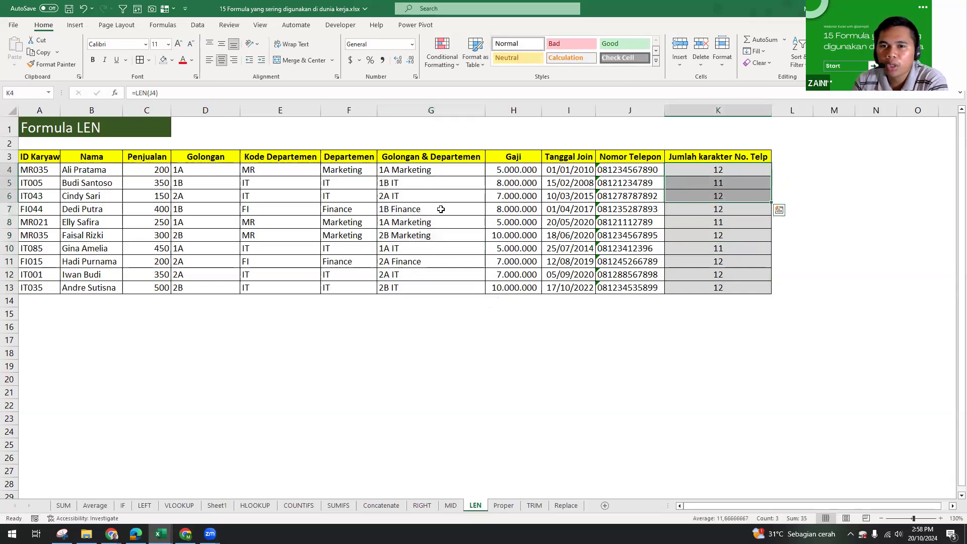
{"action": "left_click", "coordinate": [723, 172]}
{"action": "left_click", "coordinate": [722, 183]}
{"action": "left_click", "coordinate": [723, 196]}
{"action": "left_click", "coordinate": [730, 254]}
{"action": "left_click", "coordinate": [724, 274]}
{"action": "left_click", "coordinate": [727, 290]}
{"action": "left_click", "coordinate": [720, 225]}
{"action": "left_click_drag", "start_coordinate": [712, 169], "coordinate": [728, 282]}
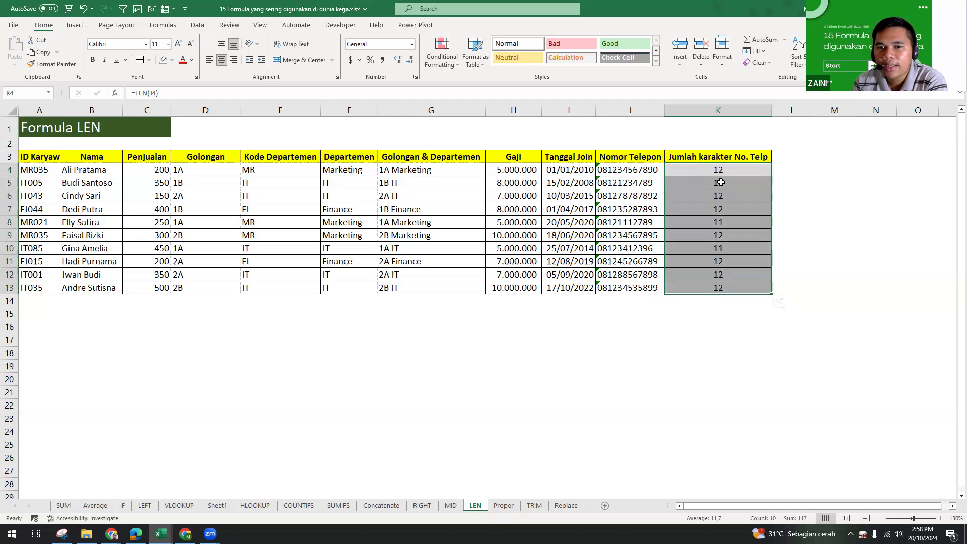
{"action": "left_click_drag", "start_coordinate": [715, 170], "coordinate": [709, 206]}
{"action": "left_click_drag", "start_coordinate": [713, 173], "coordinate": [720, 286]}
{"action": "left_click", "coordinate": [718, 180]}
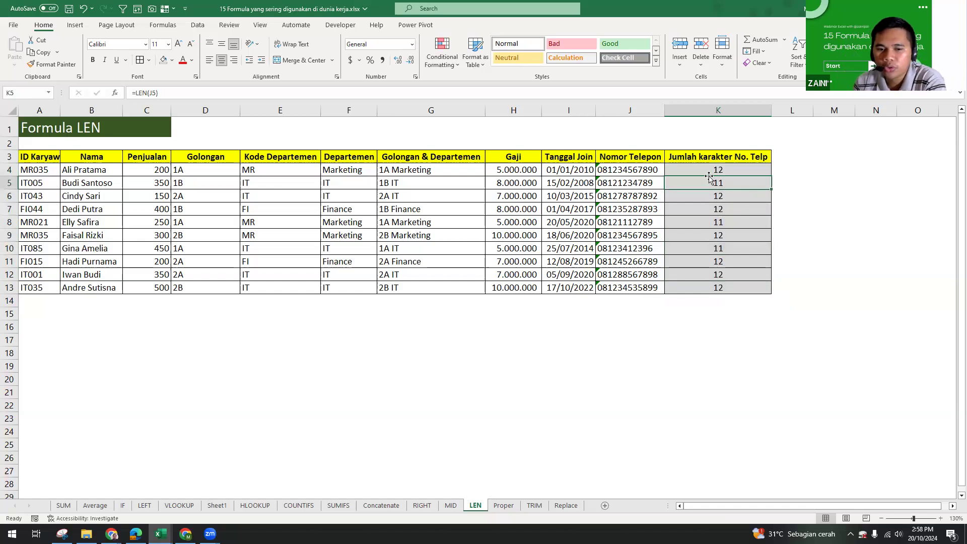
{"action": "left_click", "coordinate": [711, 226]}
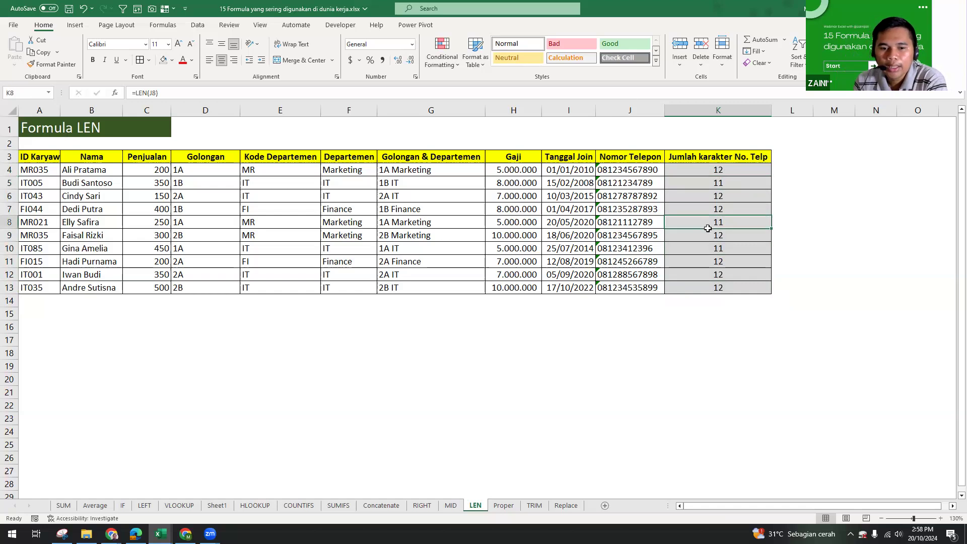
Step: Switch to the Proper sheet and examine the capitalization of the entries in the Nama column, B4:B13
{"action": "left_click", "coordinate": [499, 506]}
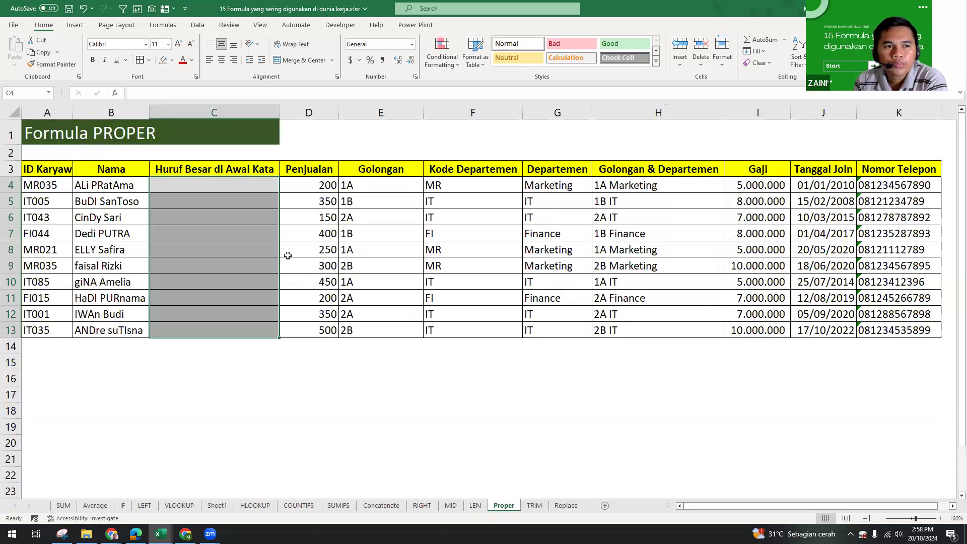
{"action": "key", "text": "alt+Tab"}
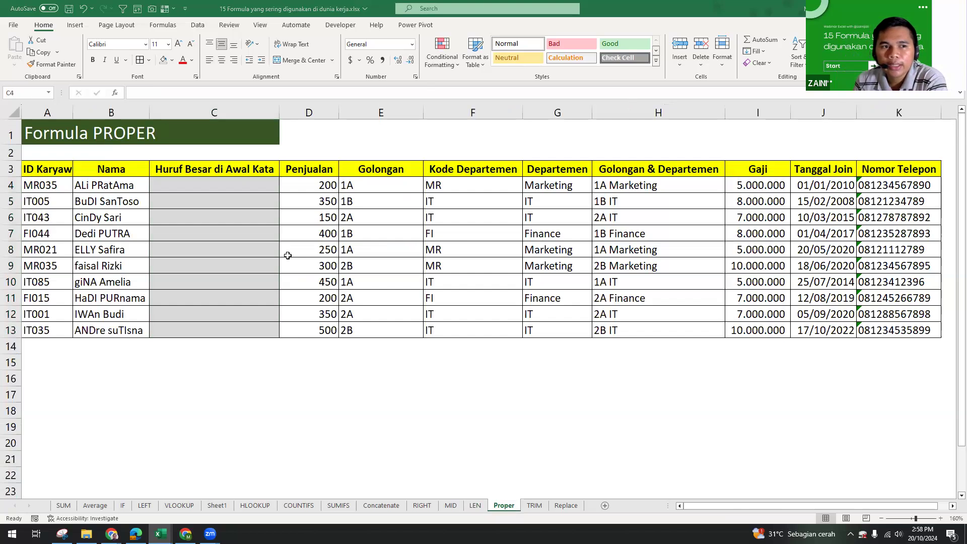
{"action": "left_click_drag", "start_coordinate": [106, 192], "coordinate": [105, 321]}
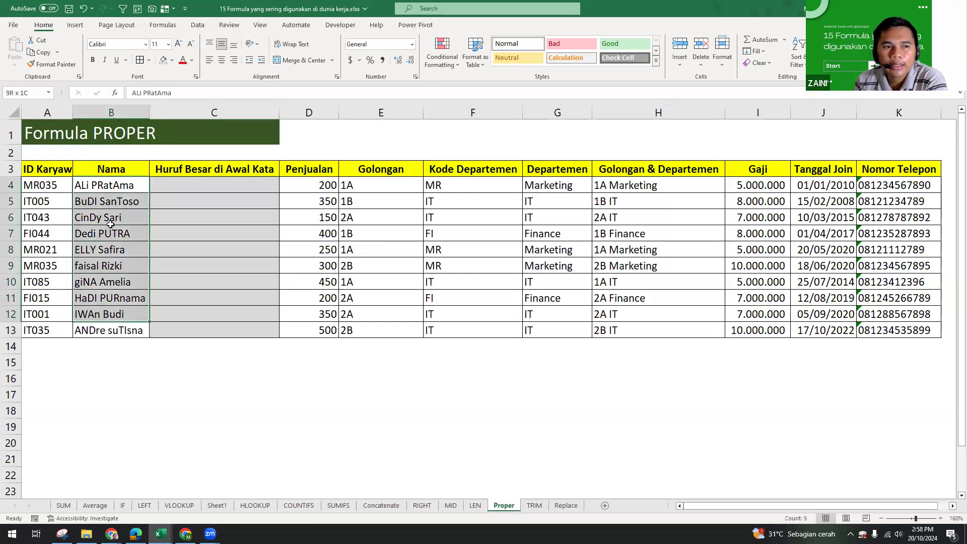
{"action": "left_click", "coordinate": [107, 207]}
{"action": "left_click", "coordinate": [109, 286]}
{"action": "left_click", "coordinate": [121, 335]}
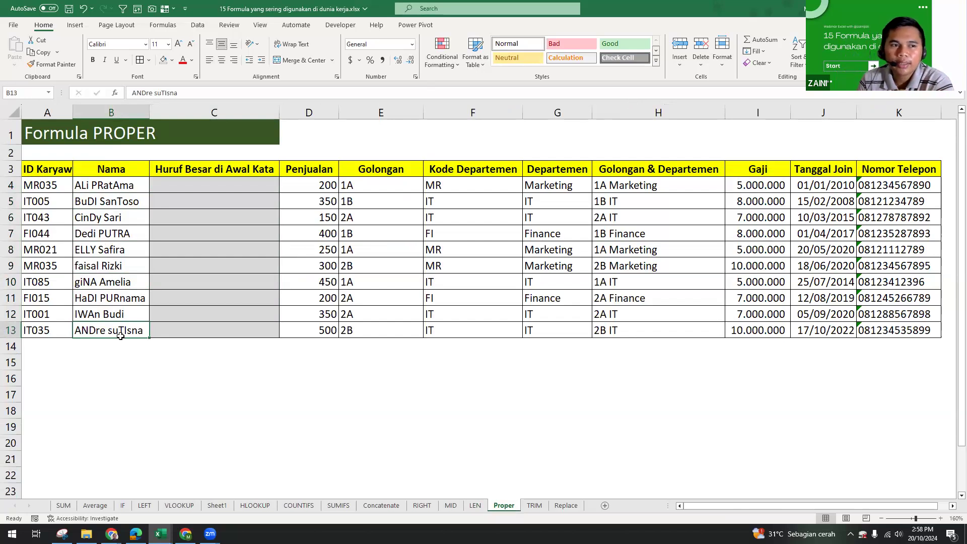
{"action": "left_click", "coordinate": [120, 235]}
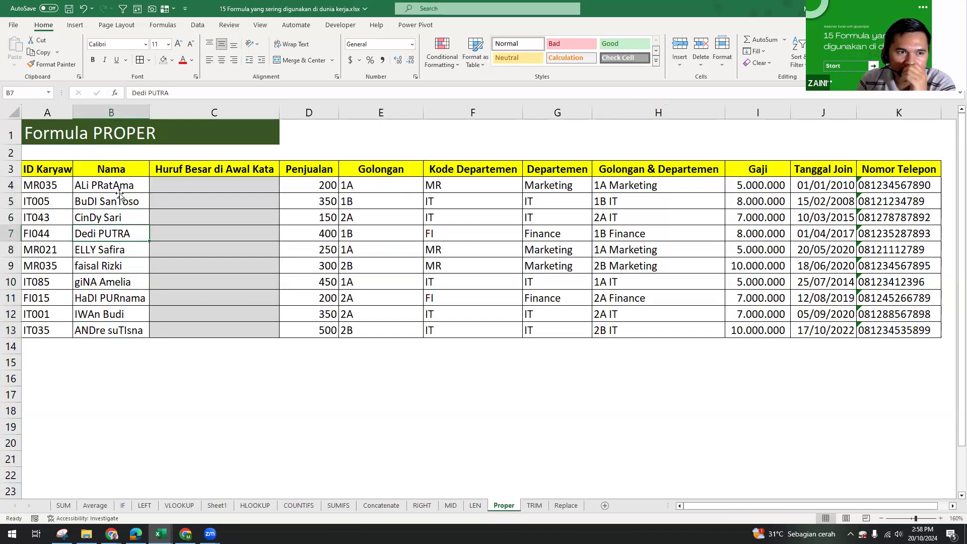
{"action": "left_click", "coordinate": [120, 196]}
{"action": "left_click", "coordinate": [125, 185]}
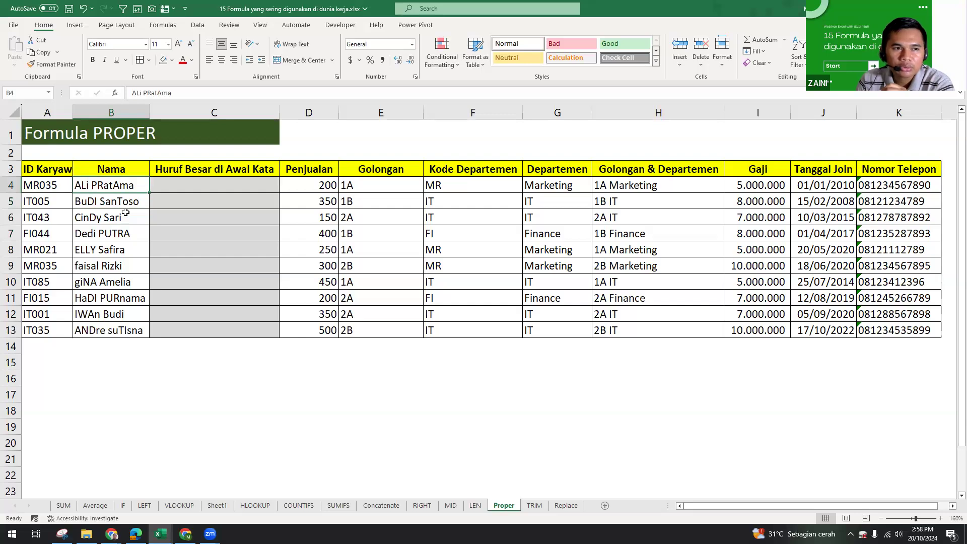
{"action": "left_click", "coordinate": [133, 247]}
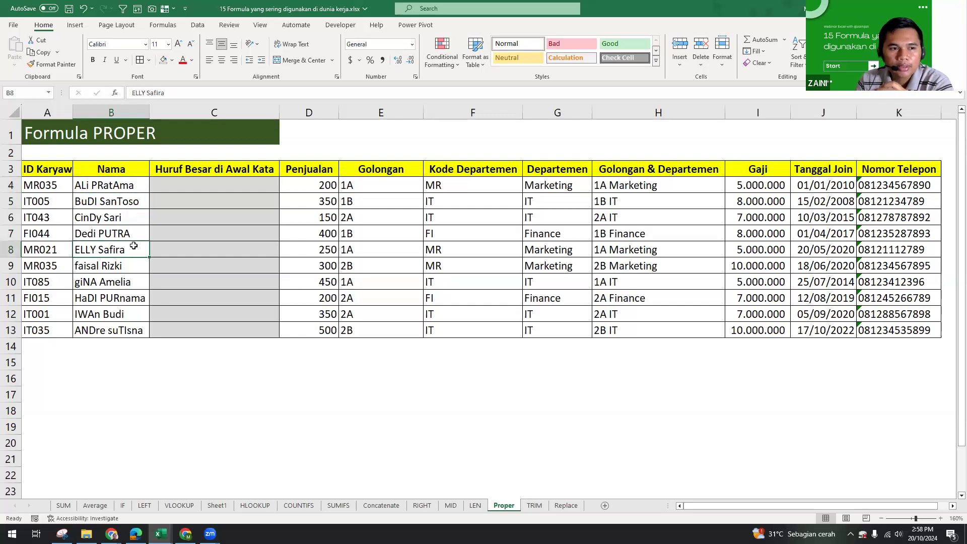
{"action": "left_click_drag", "start_coordinate": [103, 186], "coordinate": [113, 330]}
{"action": "left_click", "coordinate": [112, 219]}
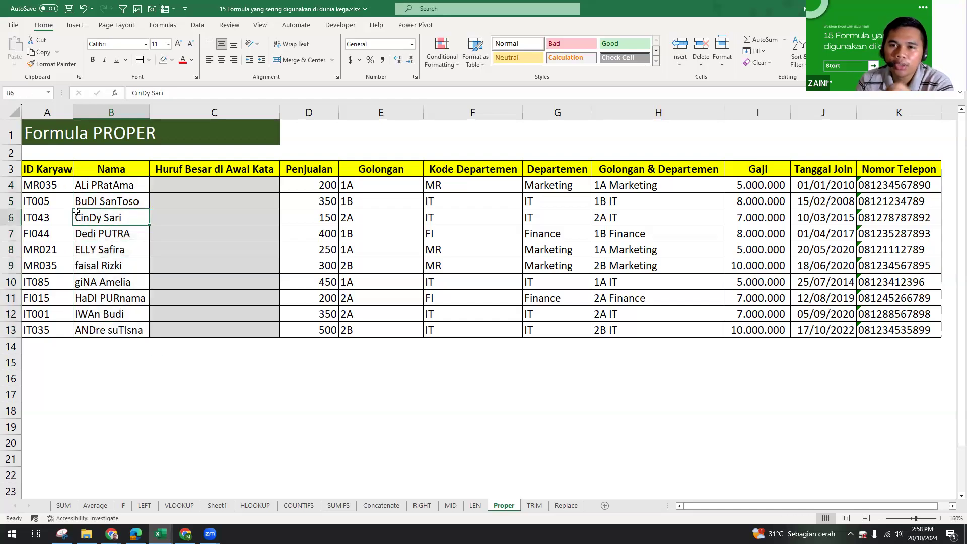
Step: Enter the formula =PROPER(B4) in C4 to capitalize each word of the first name entry
{"action": "left_click", "coordinate": [198, 189]}
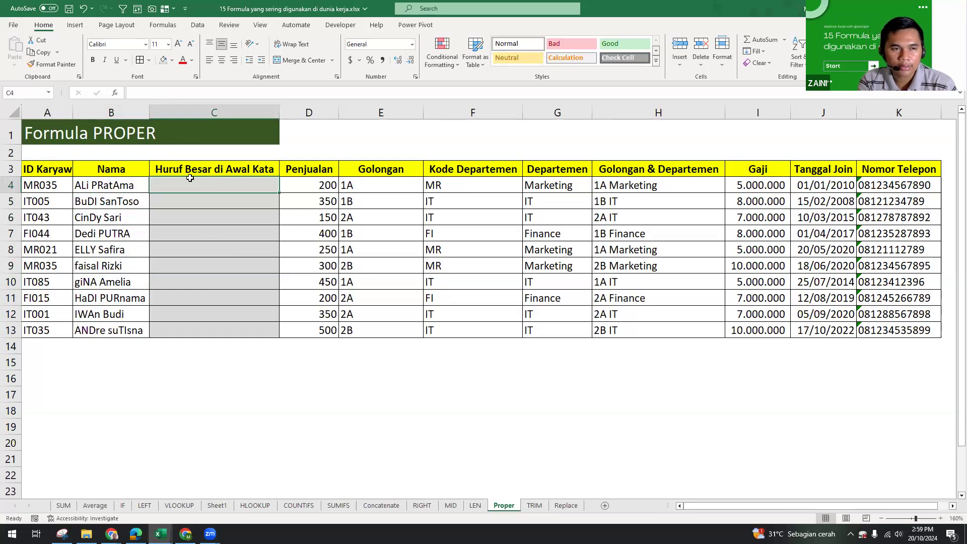
{"action": "type", "text": "=PROPER"}
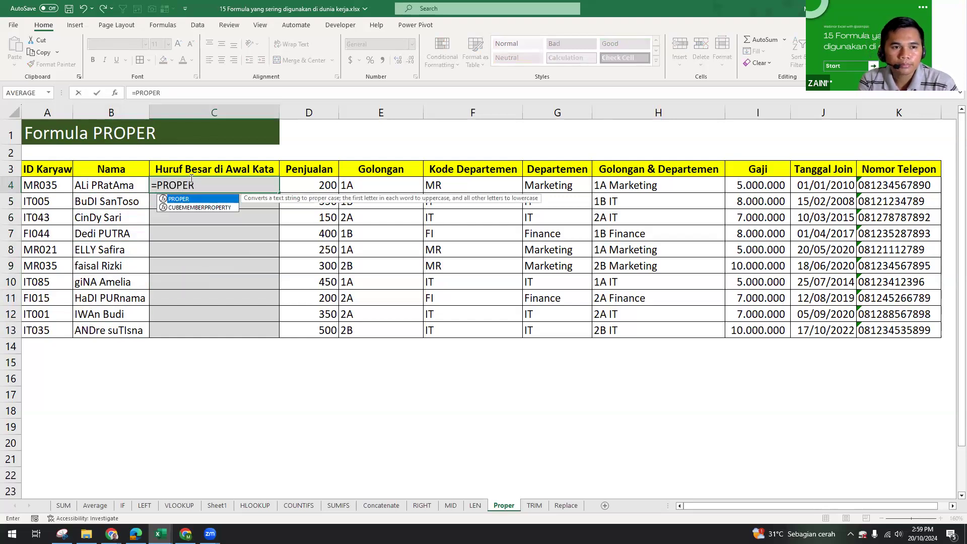
{"action": "type", "text": "("}
{"action": "left_click", "coordinate": [125, 184]}
{"action": "type", "text": ")"}
{"action": "key", "text": "Return"}
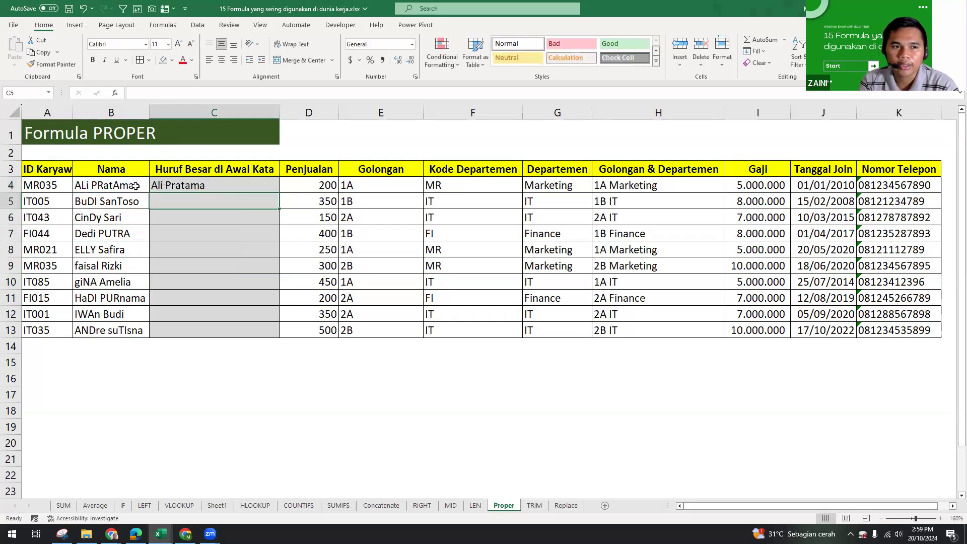
Step: Fill the PROPER formula from C4 down through C13
{"action": "key", "text": "Up"}
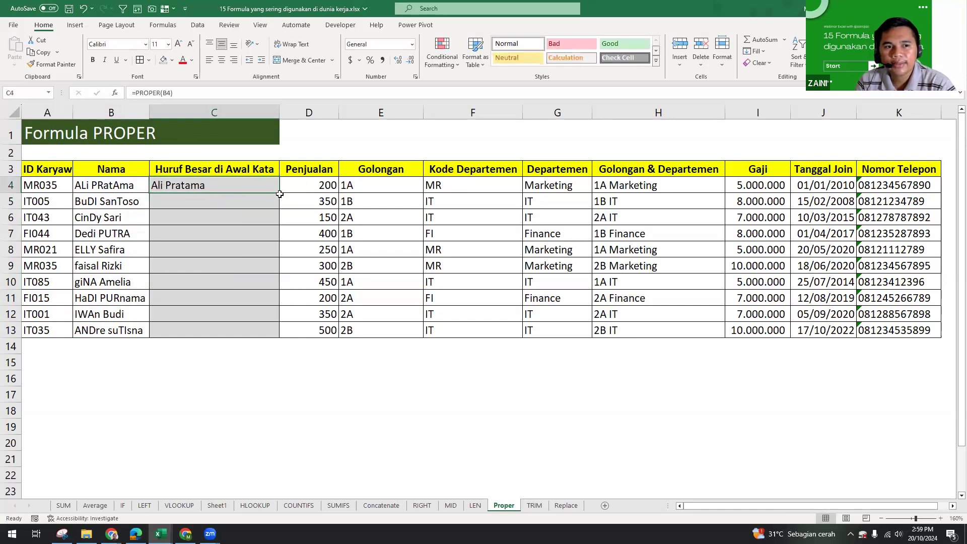
{"action": "left_click_drag", "start_coordinate": [278, 193], "coordinate": [276, 331]}
{"action": "left_click", "coordinate": [222, 265]}
Step: Examine the PROPER formulas and their capitalization across the Huruf Besar di Awal Kata column, C4:C13
{"action": "left_click_drag", "start_coordinate": [177, 188], "coordinate": [177, 330]}
{"action": "left_click", "coordinate": [158, 217]}
{"action": "left_click", "coordinate": [208, 280]}
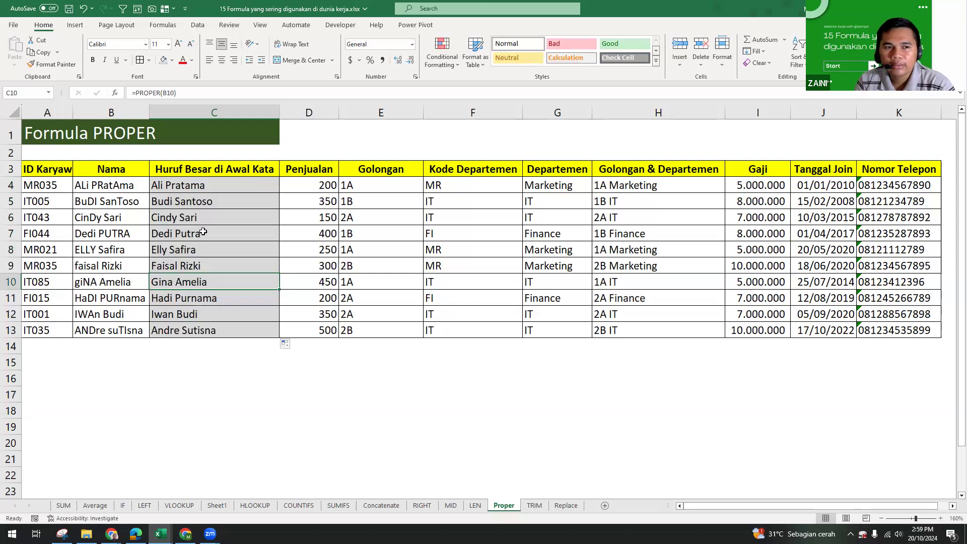
{"action": "left_click", "coordinate": [190, 185]}
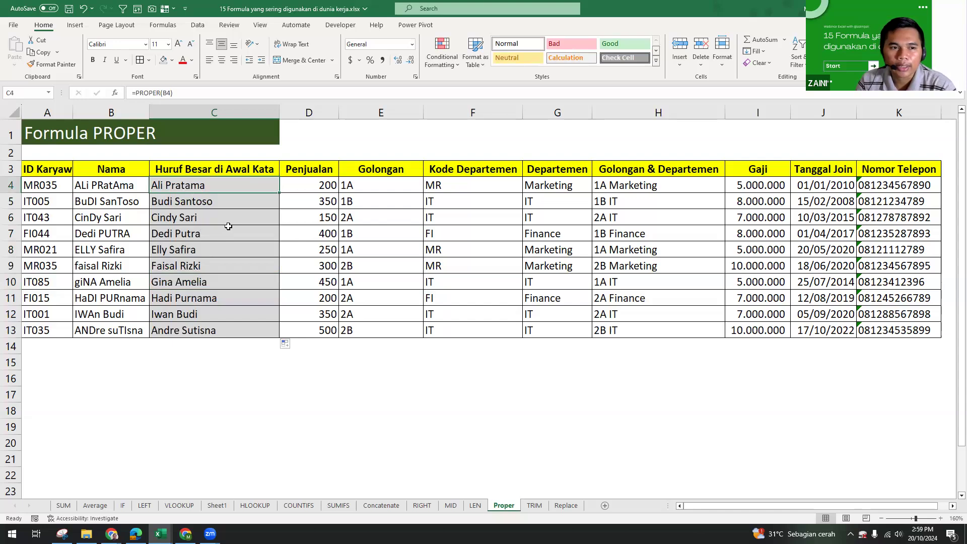
{"action": "left_click_drag", "start_coordinate": [225, 187], "coordinate": [225, 330]}
{"action": "left_click", "coordinate": [218, 255]}
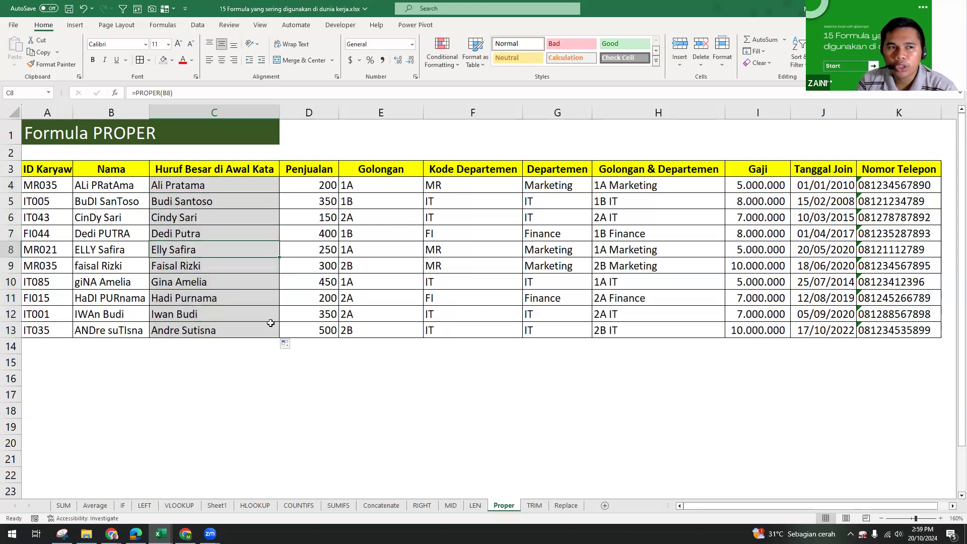
{"action": "left_click_drag", "start_coordinate": [216, 186], "coordinate": [219, 331]}
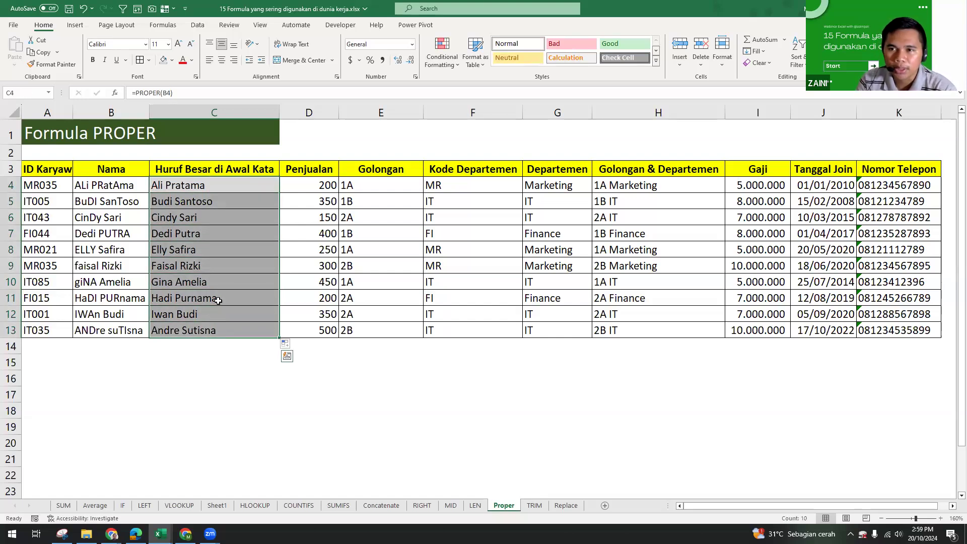
{"action": "left_click", "coordinate": [210, 222]}
{"action": "left_click_drag", "start_coordinate": [199, 185], "coordinate": [195, 235]}
{"action": "left_click", "coordinate": [197, 217]}
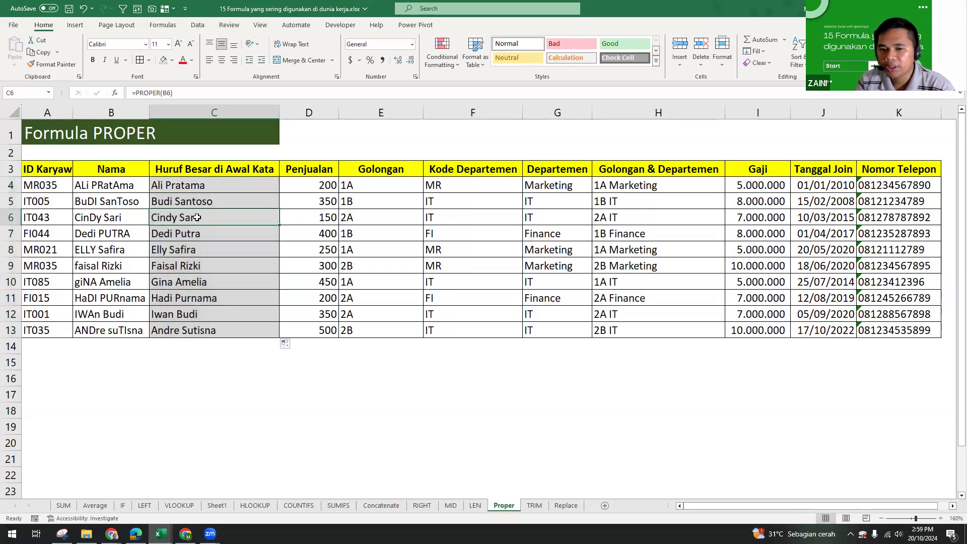
{"action": "left_click", "coordinate": [224, 282]}
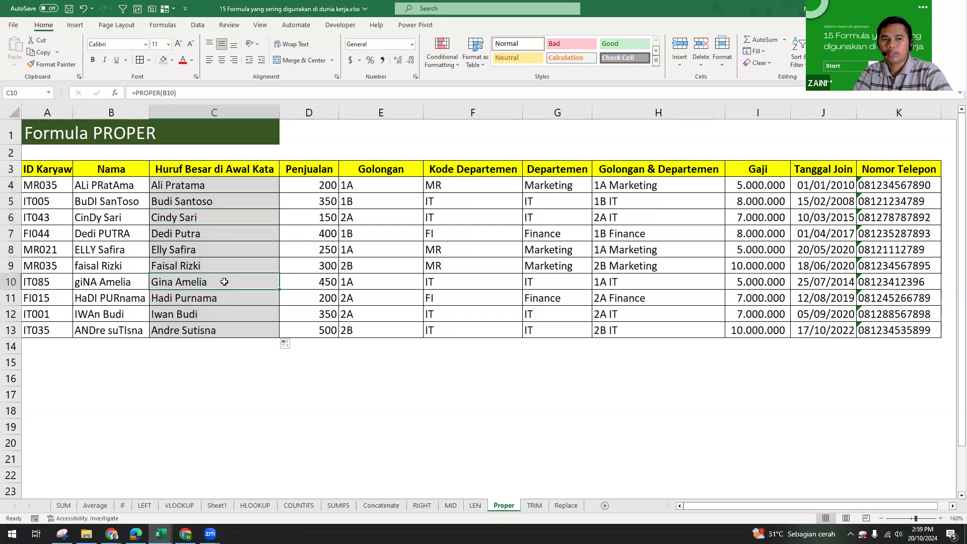
{"action": "left_click", "coordinate": [210, 203]}
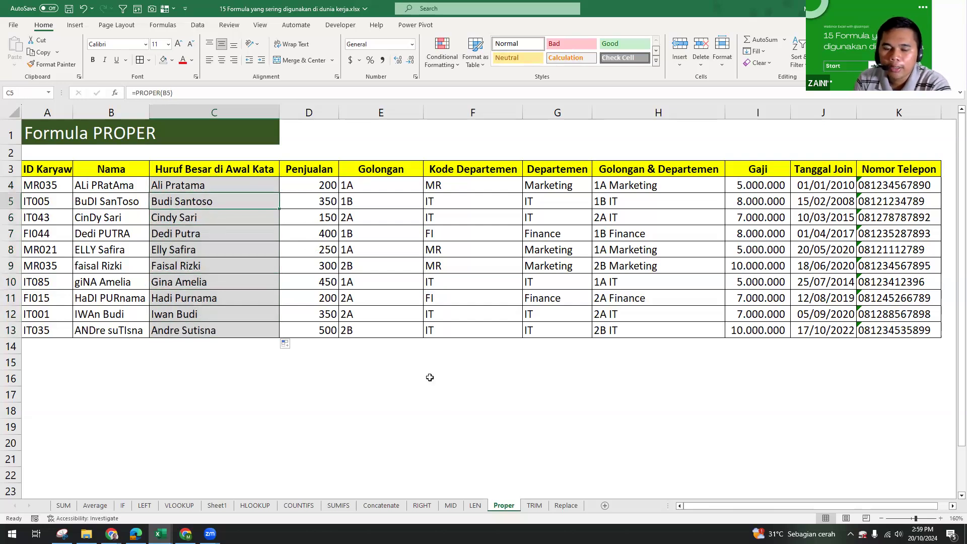
Step: Switch to the TRIM sheet and clear the Hapus Spasi yang berlebih column, C4:C13
{"action": "left_click", "coordinate": [535, 505]}
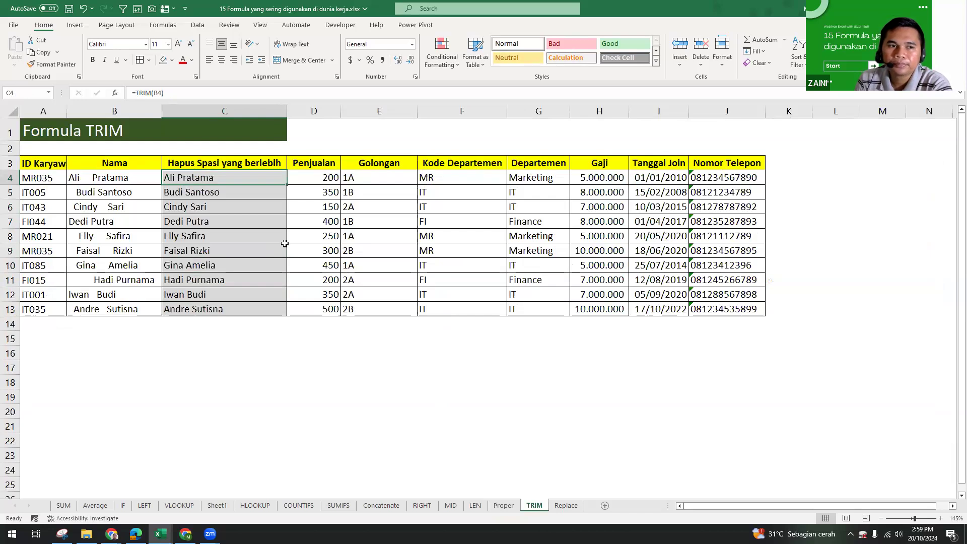
{"action": "left_click_drag", "start_coordinate": [205, 180], "coordinate": [218, 309]}
{"action": "key", "text": "Delete"}
Step: Examine the leading, inner and trailing spaces of the entries in the Nama column, B4:B13
{"action": "left_click", "coordinate": [94, 182]}
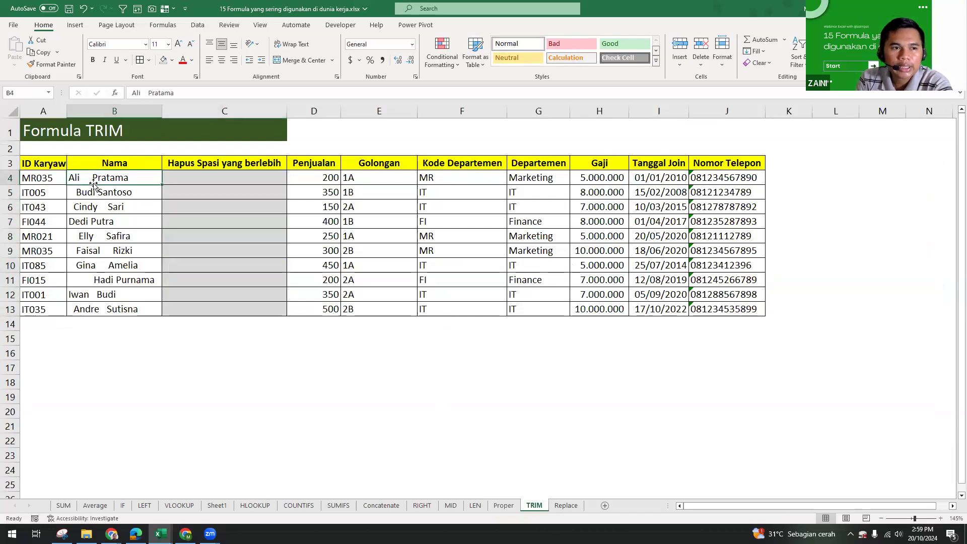
{"action": "left_click", "coordinate": [92, 198]}
{"action": "left_click", "coordinate": [94, 222]}
{"action": "left_click", "coordinate": [101, 283]}
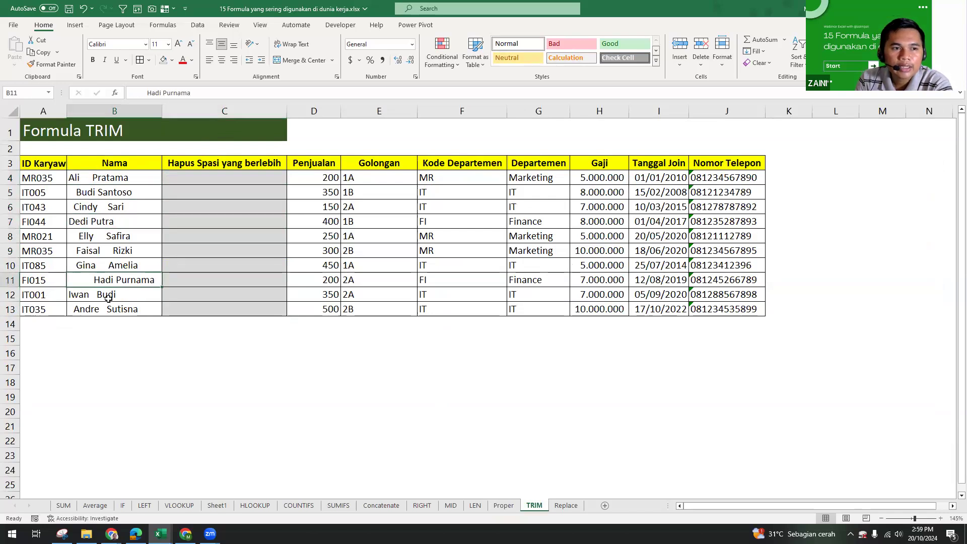
{"action": "left_click", "coordinate": [111, 309]}
{"action": "left_click", "coordinate": [93, 278]}
{"action": "left_click", "coordinate": [100, 252]}
{"action": "left_click", "coordinate": [97, 238]}
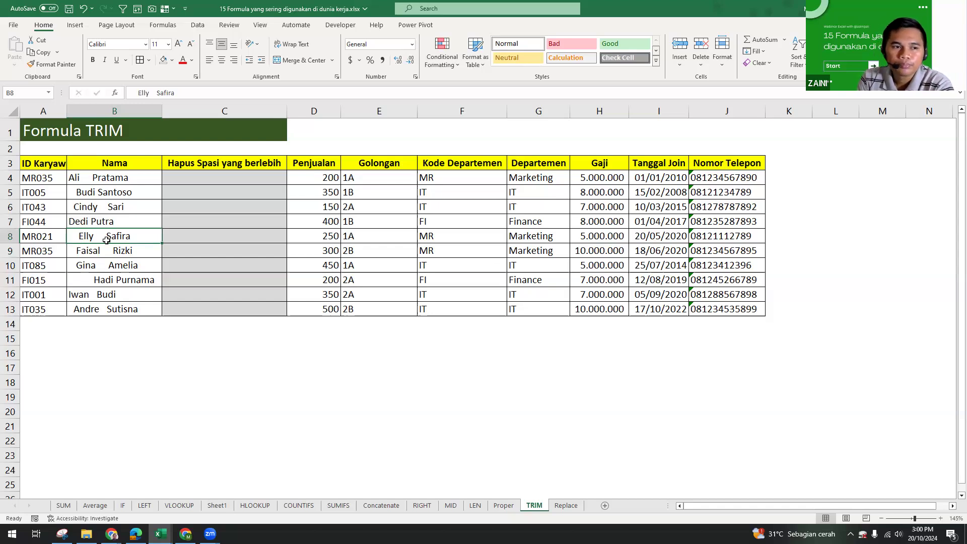
{"action": "left_click", "coordinate": [73, 192]}
{"action": "double_click", "coordinate": [72, 193]}
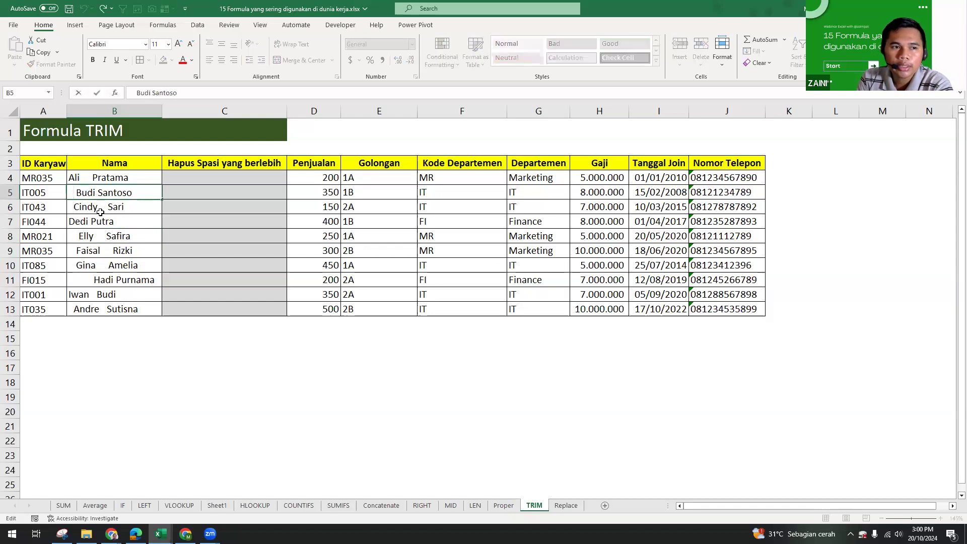
{"action": "double_click", "coordinate": [103, 208]}
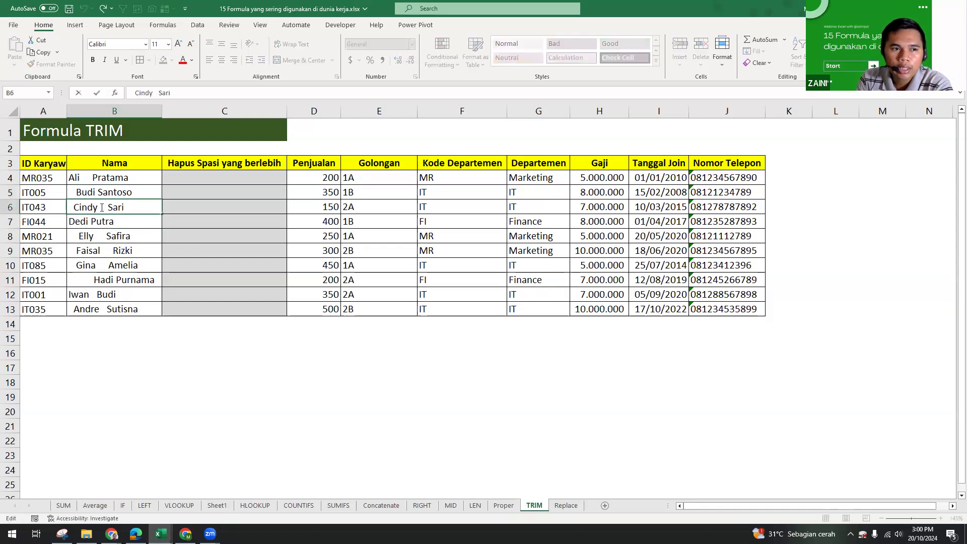
{"action": "left_click", "coordinate": [118, 225]}
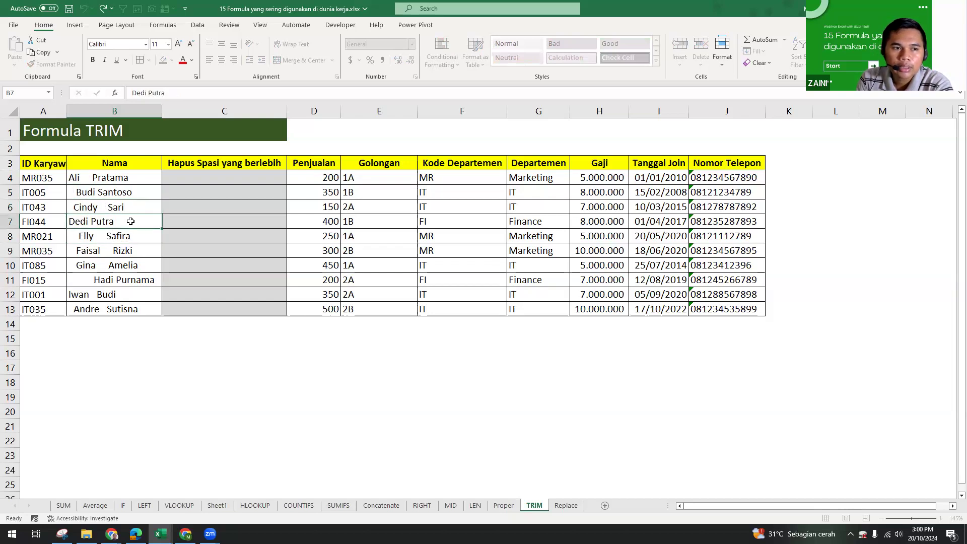
{"action": "double_click", "coordinate": [124, 222]}
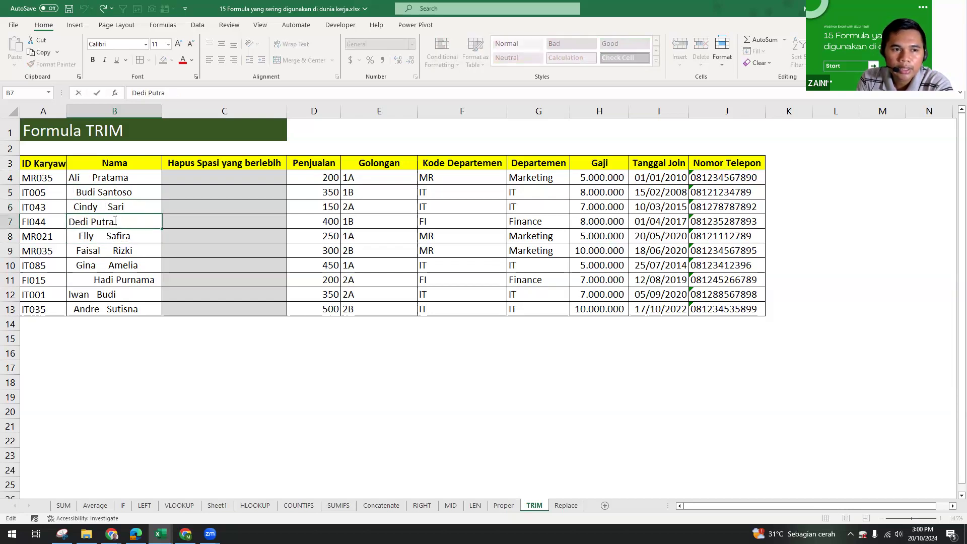
{"action": "left_click", "coordinate": [177, 277]}
Step: Enter the formula =TRIM(B4) in C4 to remove the excess spaces from the first name entry
{"action": "left_click", "coordinate": [212, 181]}
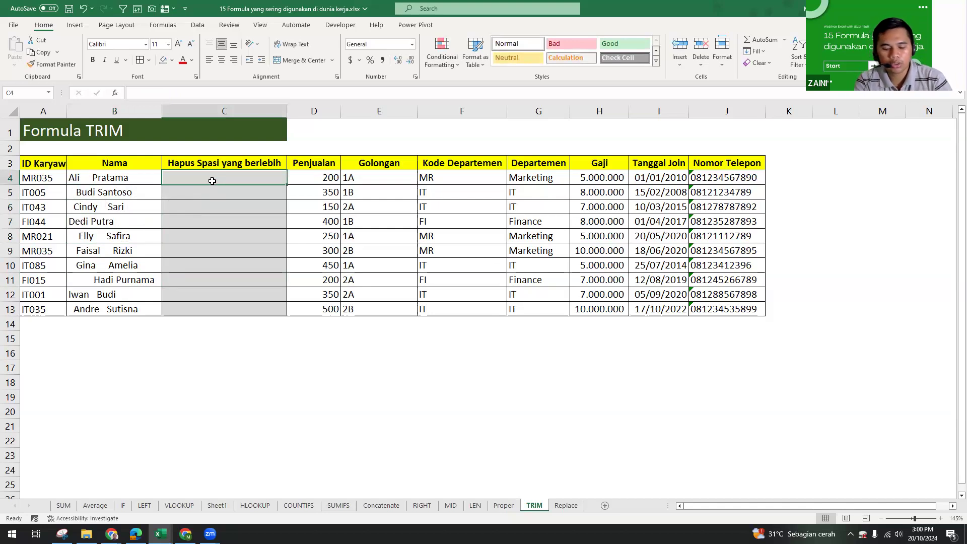
{"action": "type", "text": "="}
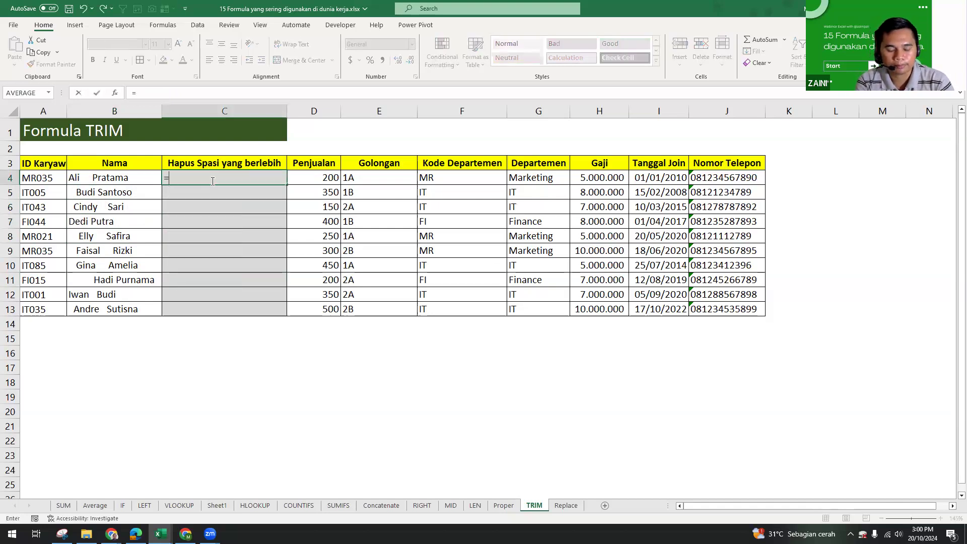
{"action": "type", "text": "TRIM("}
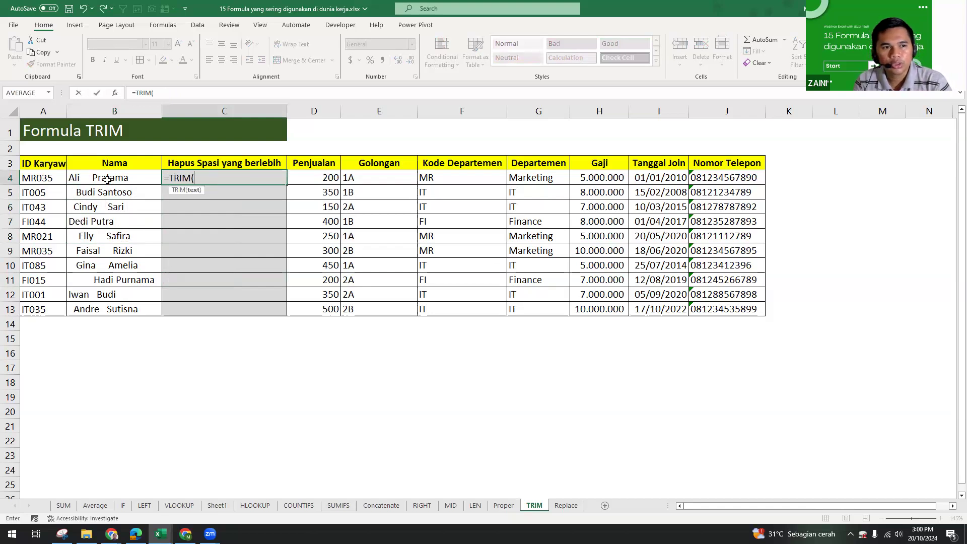
{"action": "left_click", "coordinate": [116, 179]}
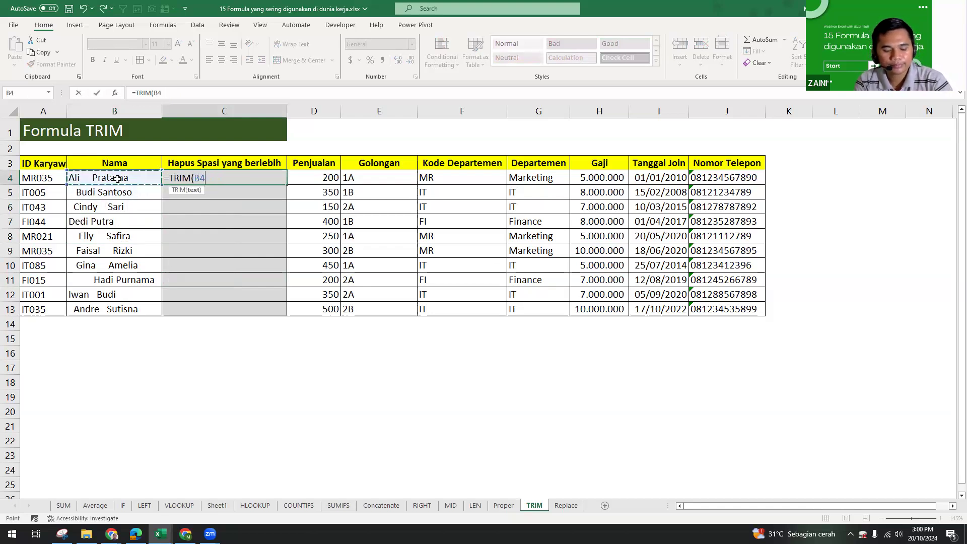
{"action": "type", "text": ")"}
{"action": "key", "text": "Return"}
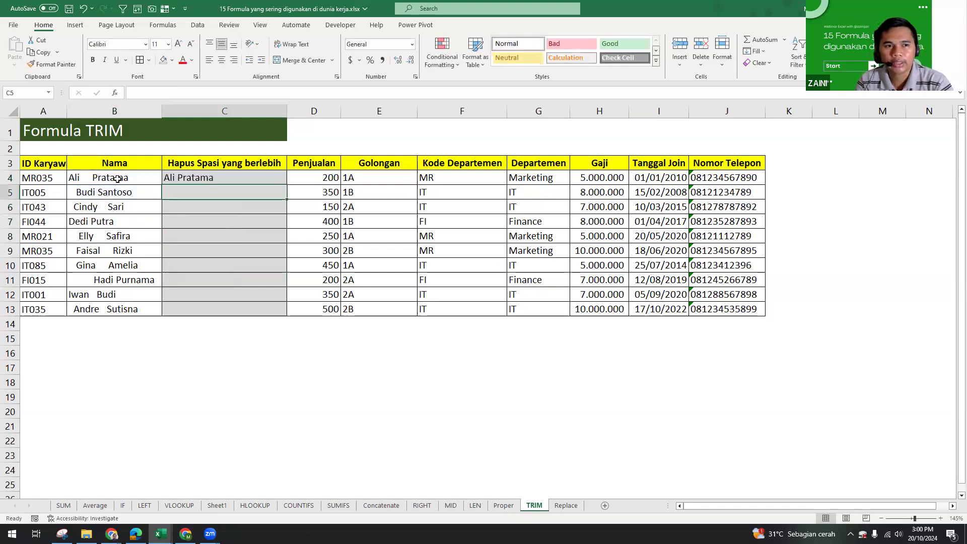
Step: Fill the TRIM formula from C4 down through C13 and look over the filled cells
{"action": "left_click", "coordinate": [267, 177]}
{"action": "left_click_drag", "start_coordinate": [286, 184], "coordinate": [282, 319]}
{"action": "left_click_drag", "start_coordinate": [201, 236], "coordinate": [202, 308]}
{"action": "left_click", "coordinate": [216, 221]}
{"action": "left_click", "coordinate": [241, 282], "text": "shift"}
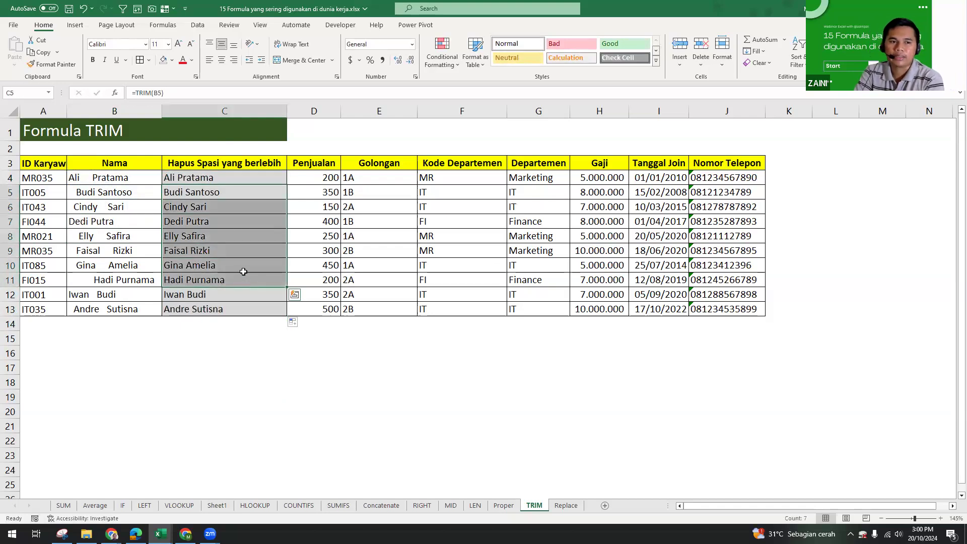
Step: Review the Nama entries on the Proper sheet again, then return to the TRIM sheet and check the formula in C6
{"action": "left_click", "coordinate": [503, 505]}
{"action": "left_click_drag", "start_coordinate": [100, 203], "coordinate": [96, 312]}
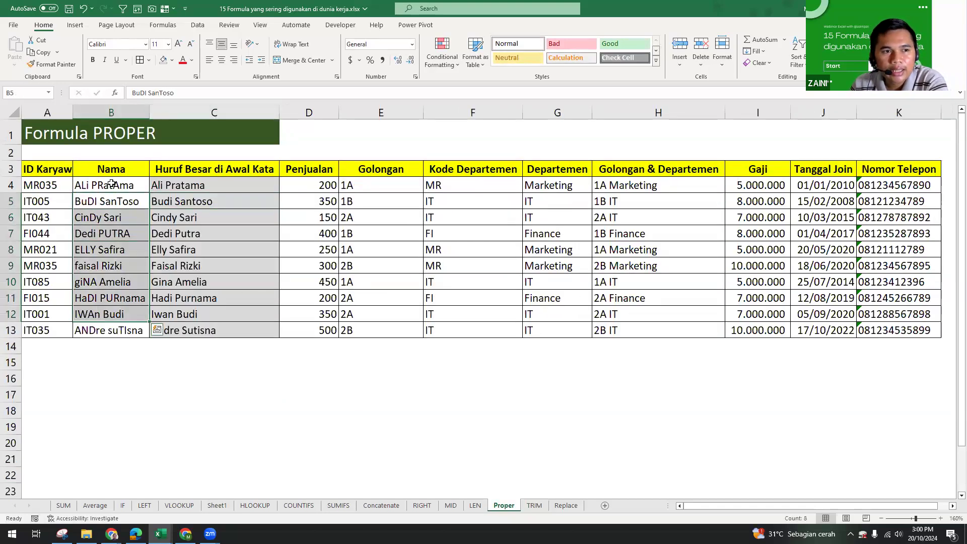
{"action": "key", "text": "Up"}
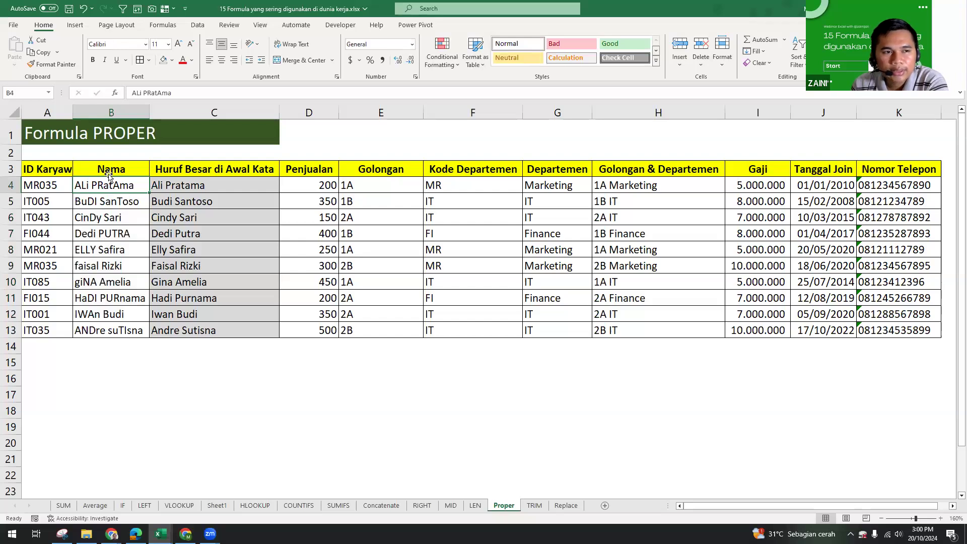
{"action": "left_click", "coordinate": [102, 266]}
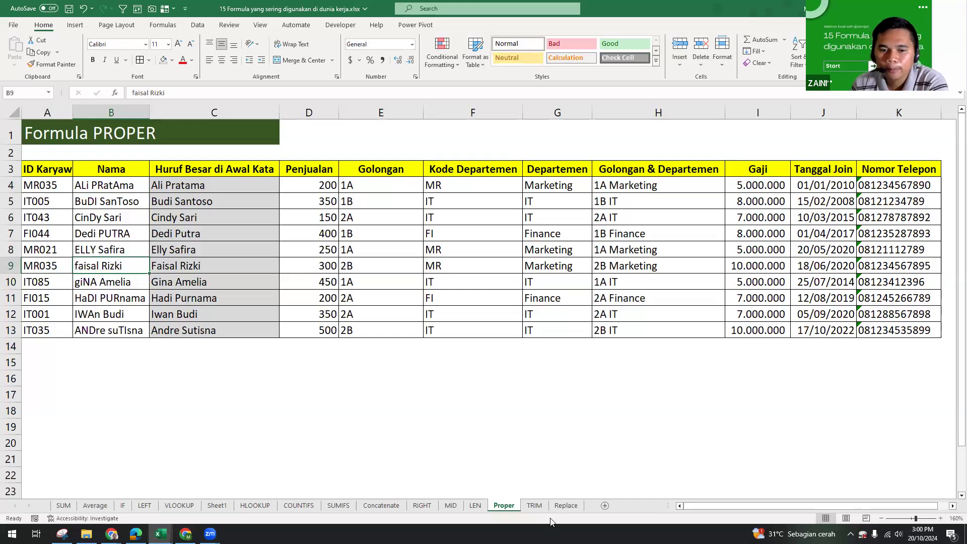
{"action": "left_click", "coordinate": [538, 509]}
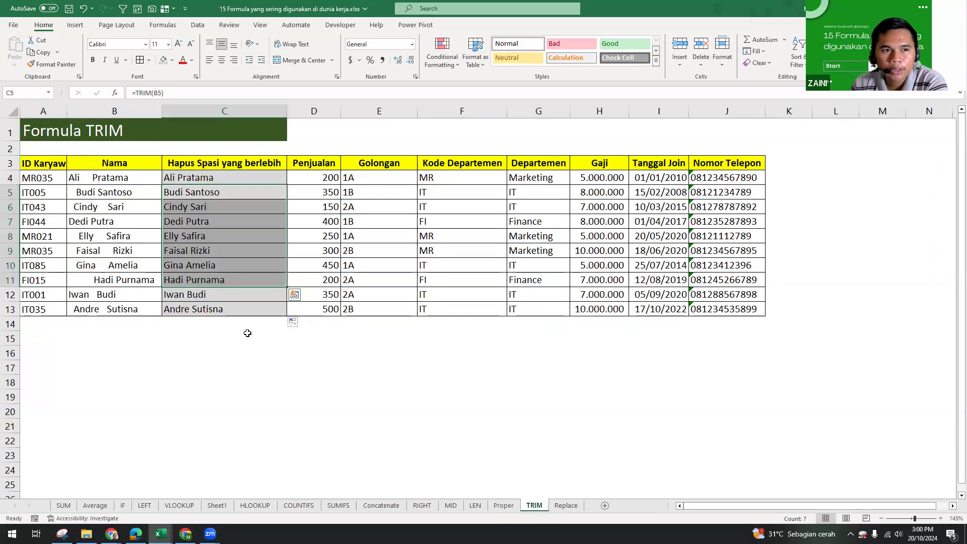
{"action": "left_click", "coordinate": [216, 207]}
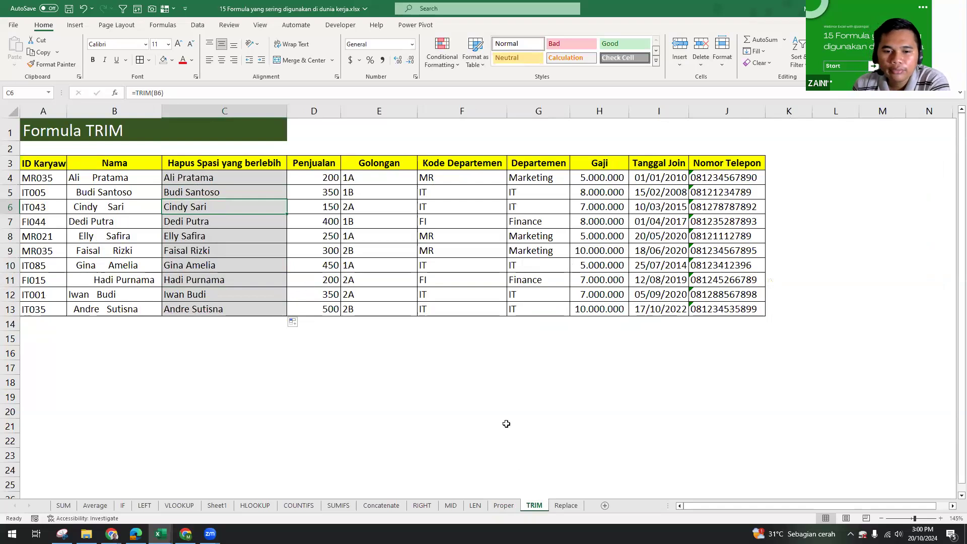
Step: Switch to the Replace sheet and clear the second Nomor Telepon column, J4:J13
{"action": "left_click", "coordinate": [566, 505]}
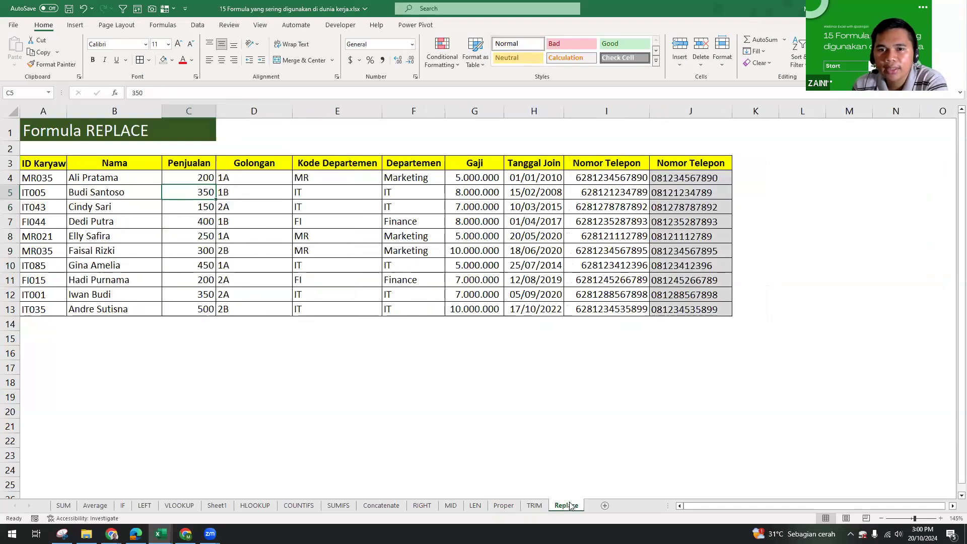
{"action": "left_click_drag", "start_coordinate": [701, 180], "coordinate": [694, 309]}
{"action": "key", "text": "Delete"}
Step: Examine the prefixes of the phone numbers in the first Nomor Telepon column, I4:I13
{"action": "left_click", "coordinate": [549, 181]}
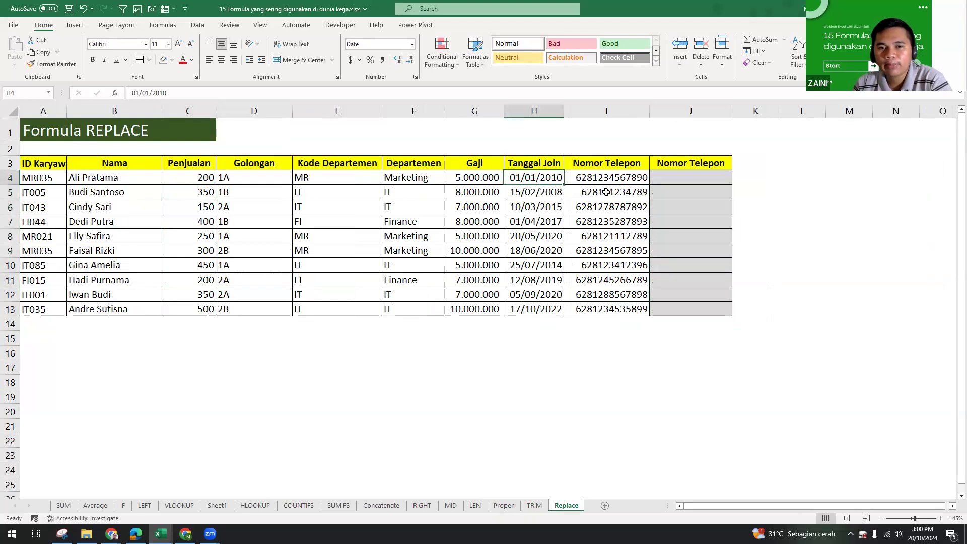
{"action": "left_click_drag", "start_coordinate": [593, 176], "coordinate": [609, 309]}
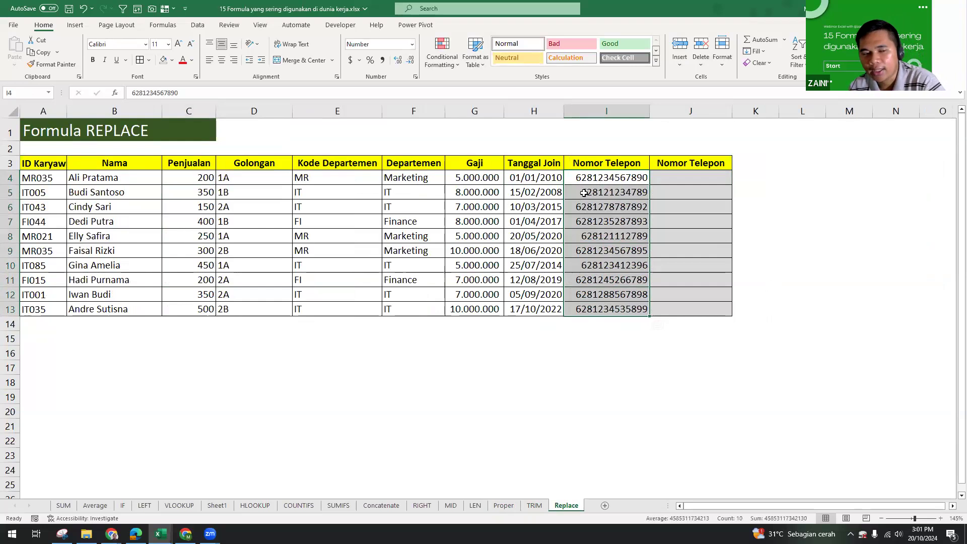
{"action": "left_click", "coordinate": [501, 301]}
{"action": "left_click_drag", "start_coordinate": [583, 181], "coordinate": [595, 298]}
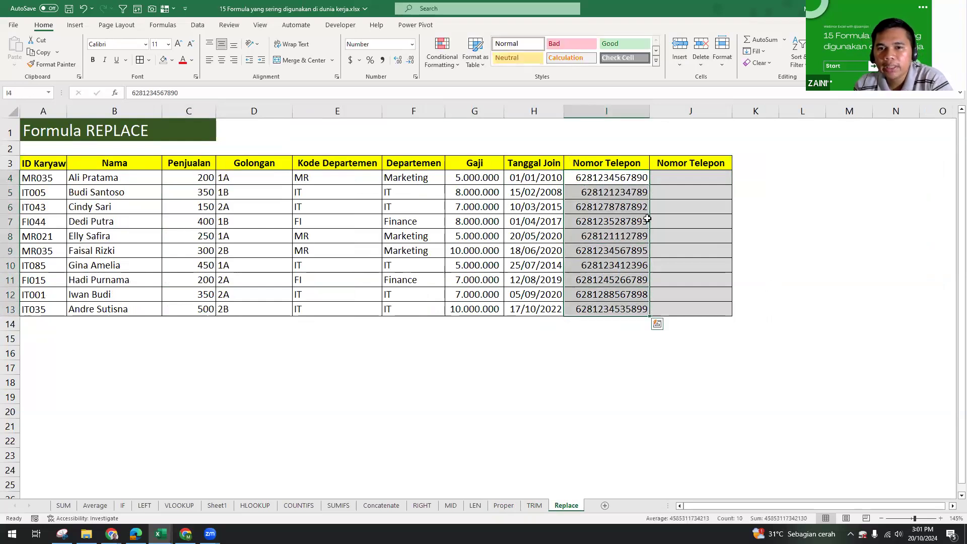
{"action": "left_click", "coordinate": [672, 175]}
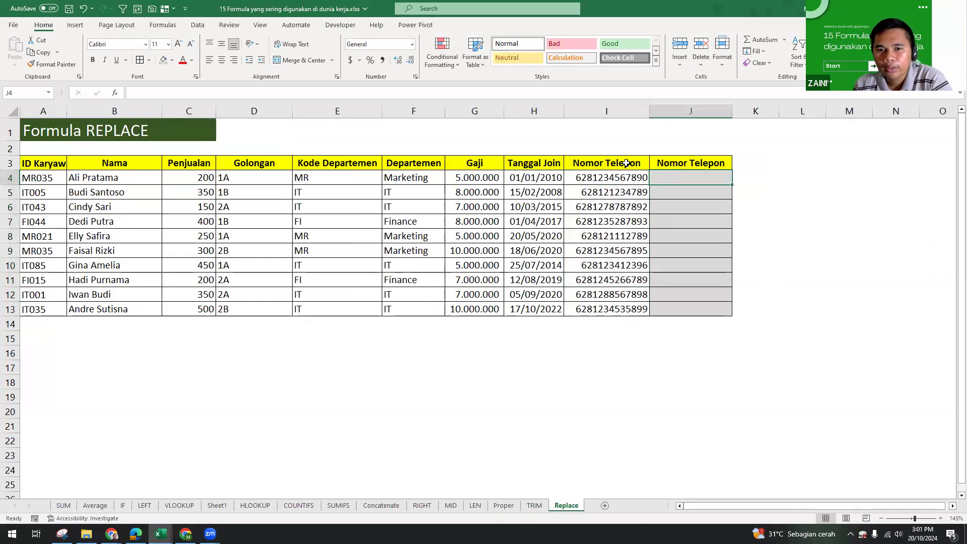
{"action": "left_click_drag", "start_coordinate": [612, 178], "coordinate": [587, 308]}
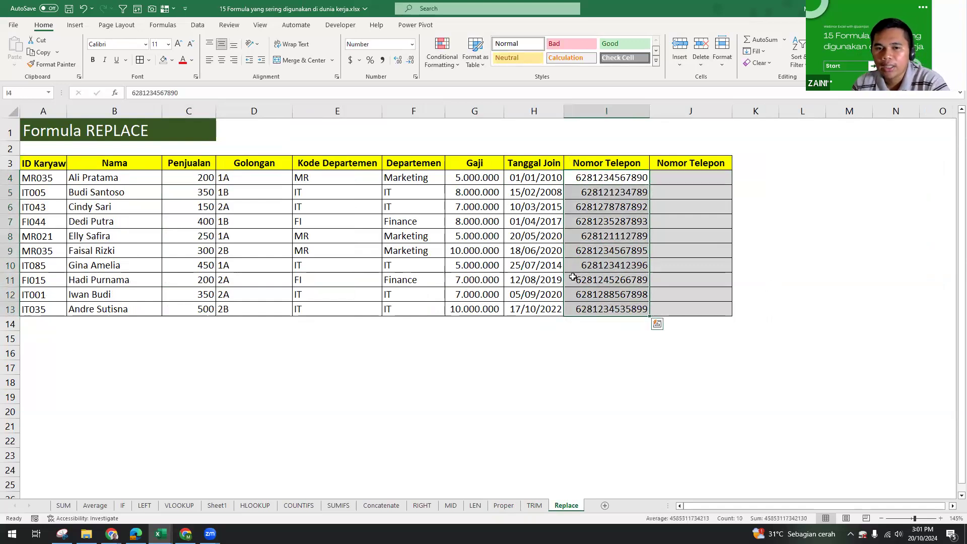
{"action": "left_click", "coordinate": [619, 253]}
Step: Change the eighth digit of the phone number in I8 to 6 and review the numbers in I4:I13
{"action": "double_click", "coordinate": [622, 237]}
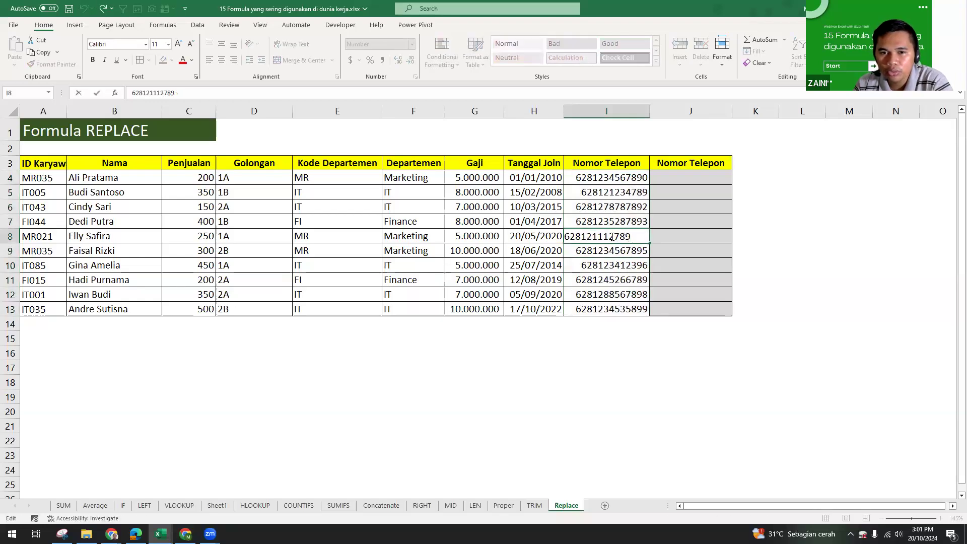
{"action": "key", "text": "BackSpace"}
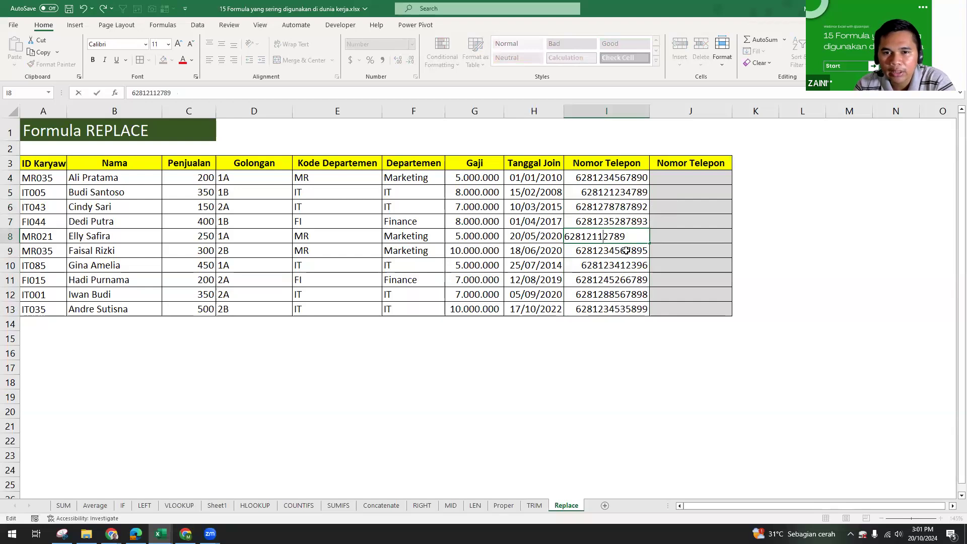
{"action": "type", "text": "6"}
{"action": "key", "text": "Return"}
{"action": "left_click", "coordinate": [624, 237]}
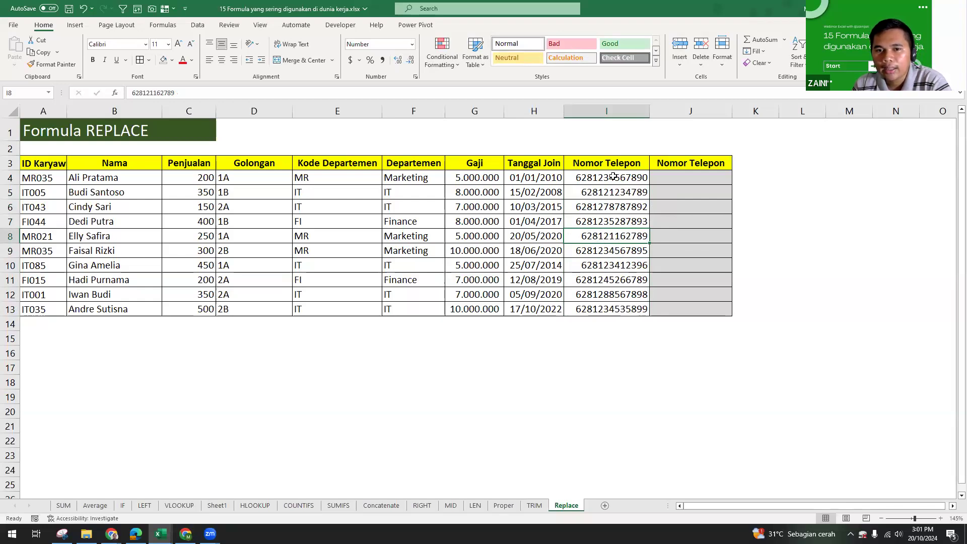
{"action": "left_click_drag", "start_coordinate": [606, 178], "coordinate": [606, 307]}
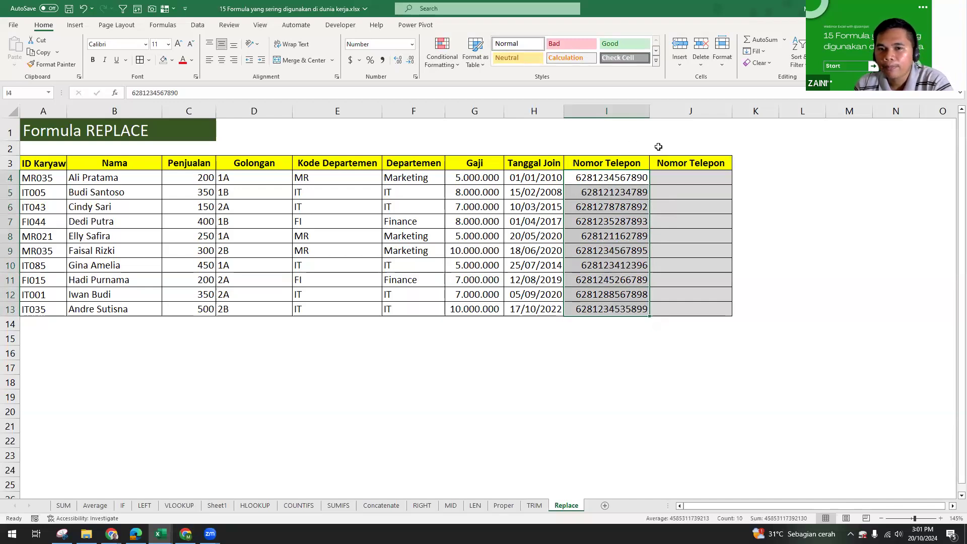
Step: Enter =REPLACE(I4;1;2;0) in J4 to swap the first two digits of the phone number for 0
{"action": "left_click", "coordinate": [661, 177]}
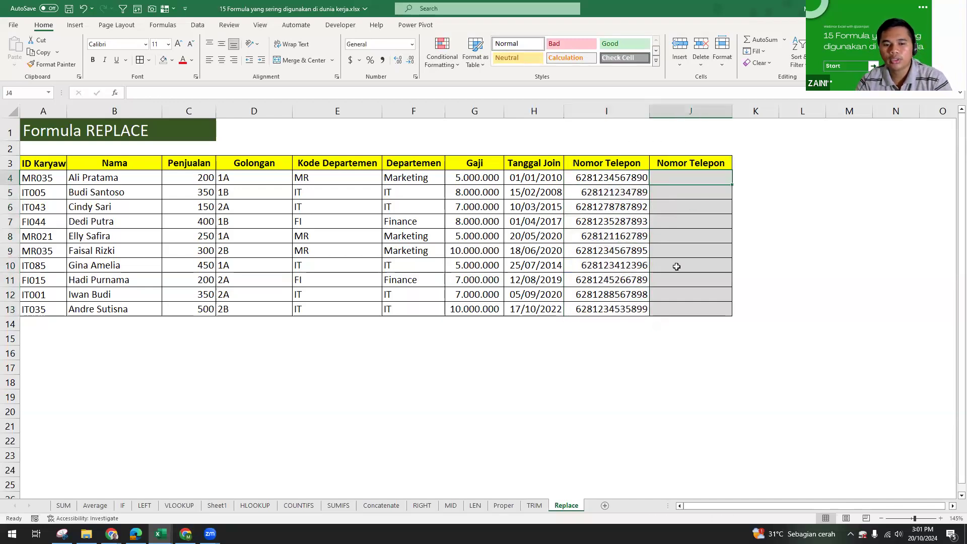
{"action": "type", "text": "=REPLACE"}
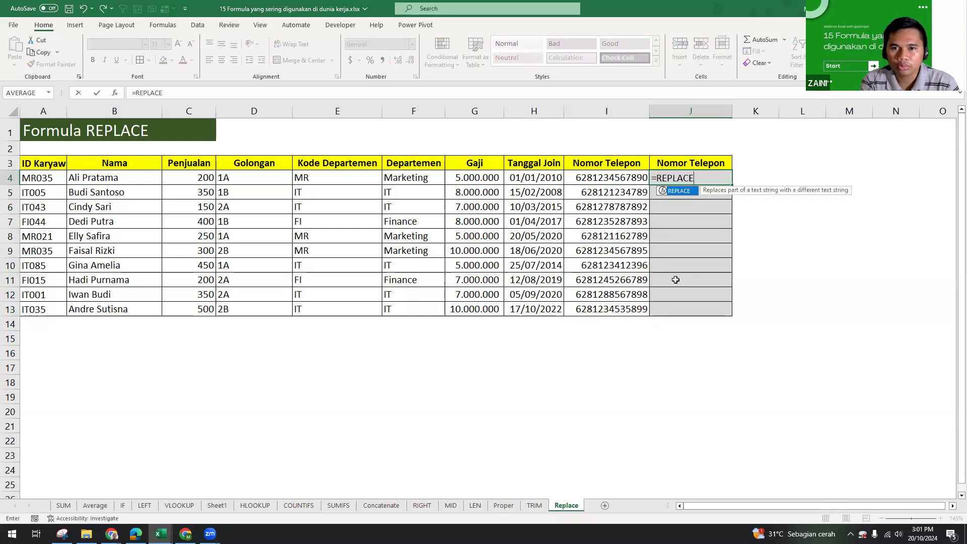
{"action": "type", "text": "("}
{"action": "left_click", "coordinate": [599, 180]}
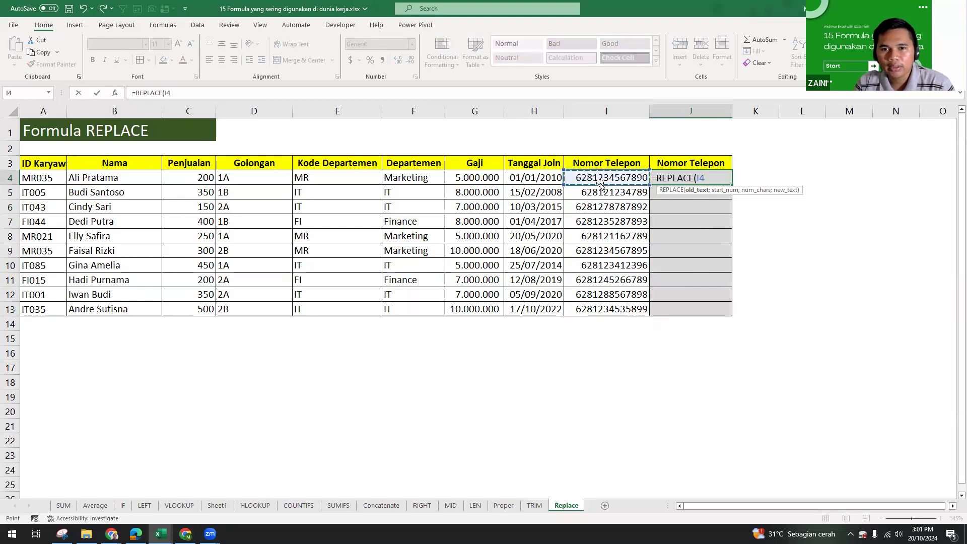
{"action": "type", "text": ";1"}
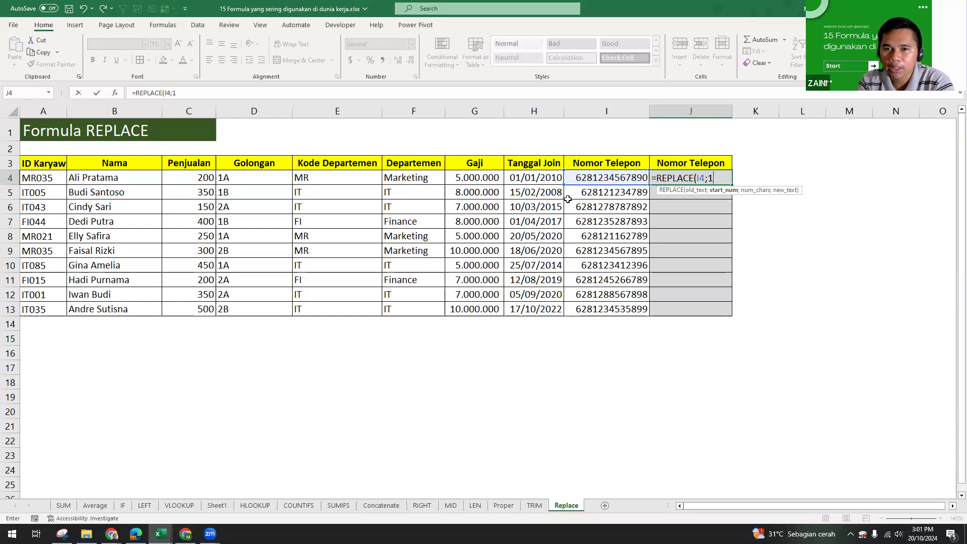
{"action": "type", "text": ";"}
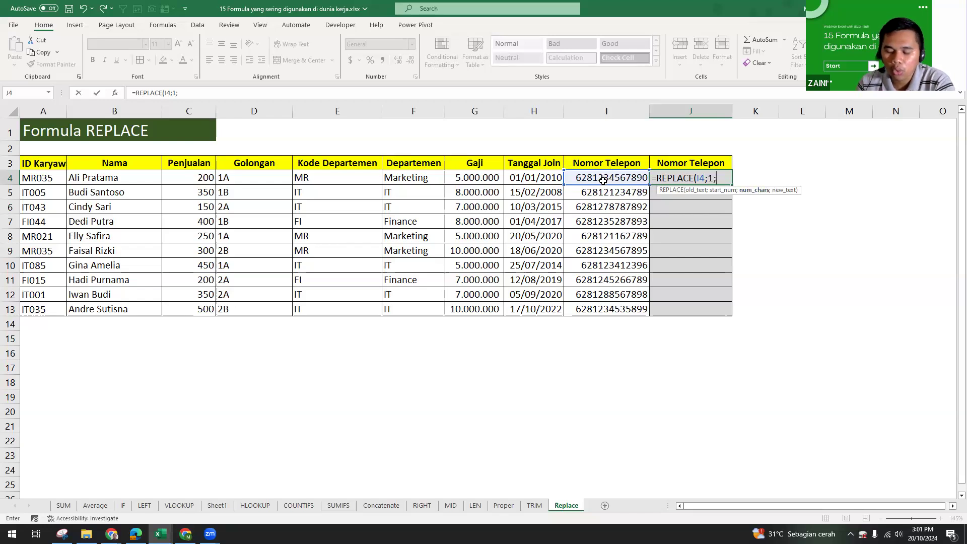
{"action": "type", "text": "2;"}
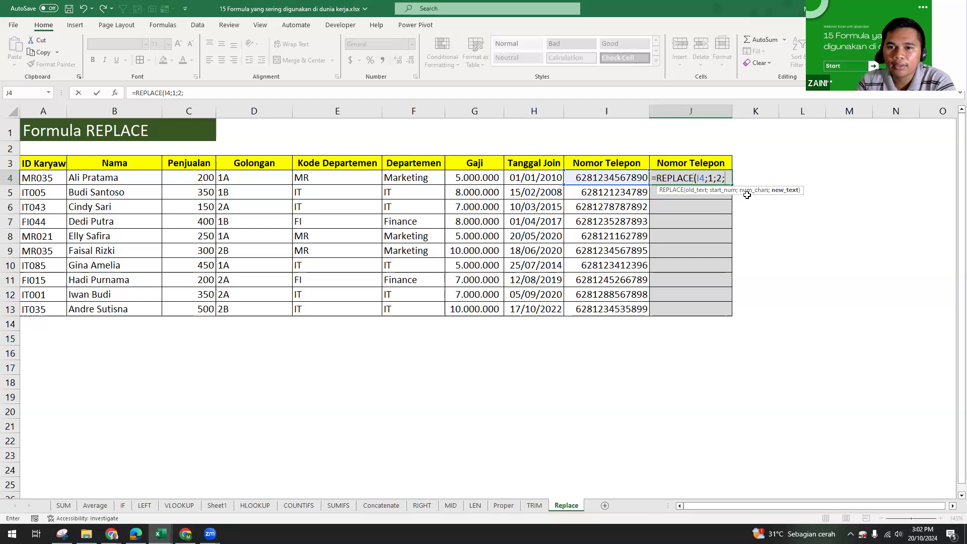
{"action": "type", "text": "0"}
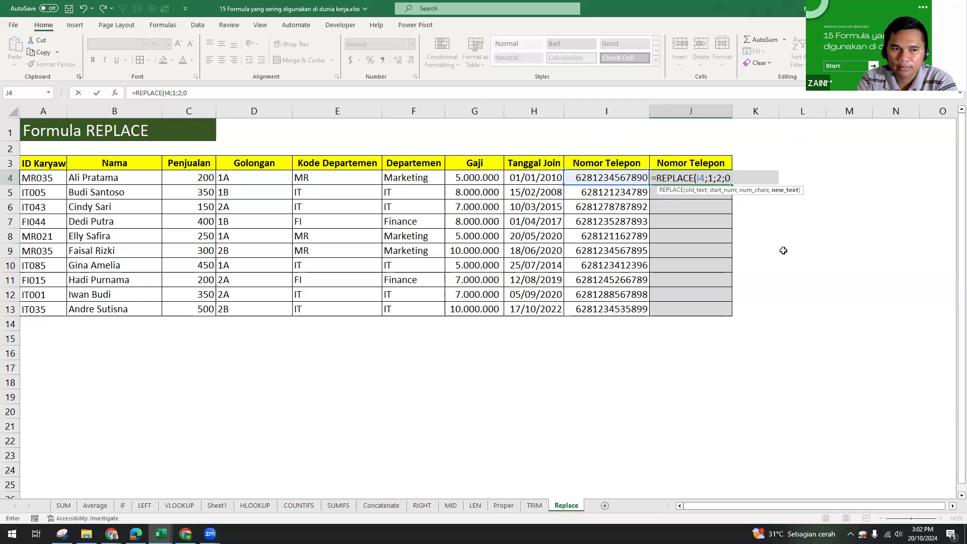
{"action": "type", "text": ")"}
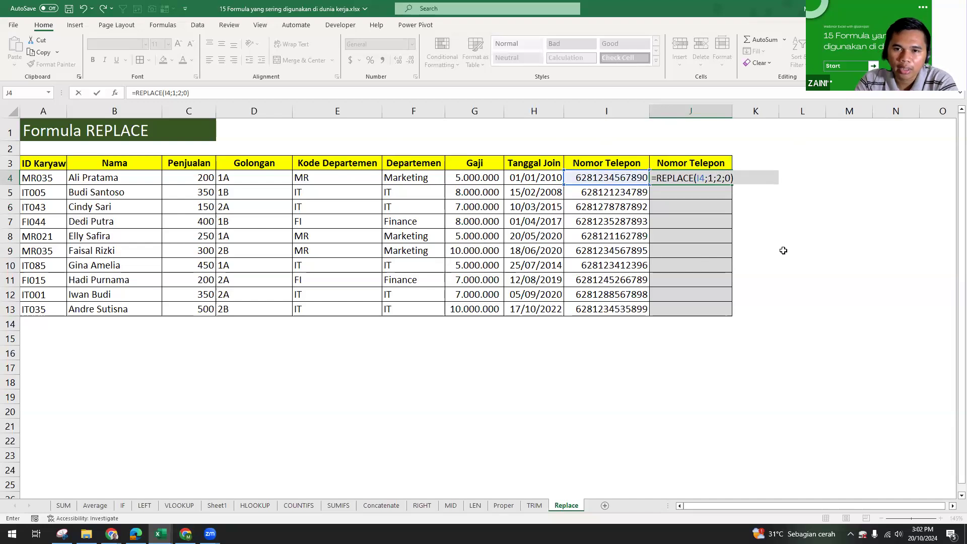
{"action": "key", "text": "Return"}
Step: Fill the REPLACE formula from J4 down through J13
{"action": "left_click", "coordinate": [716, 181]}
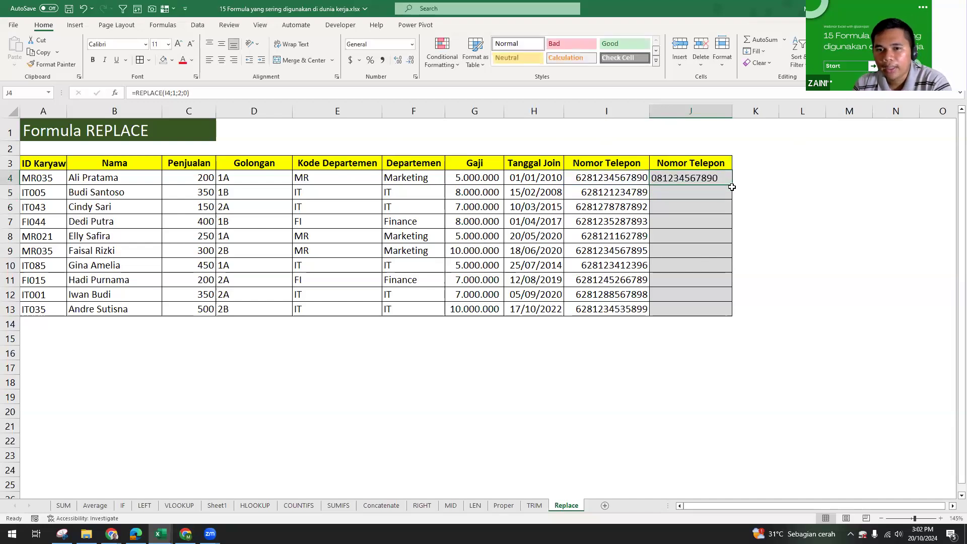
{"action": "left_click_drag", "start_coordinate": [731, 185], "coordinate": [731, 313]}
{"action": "left_click", "coordinate": [699, 193]}
Step: Compare the original phone numbers in I4:I13 with the REPLACE results in column J and check the copied formulas
{"action": "left_click_drag", "start_coordinate": [593, 177], "coordinate": [603, 309]}
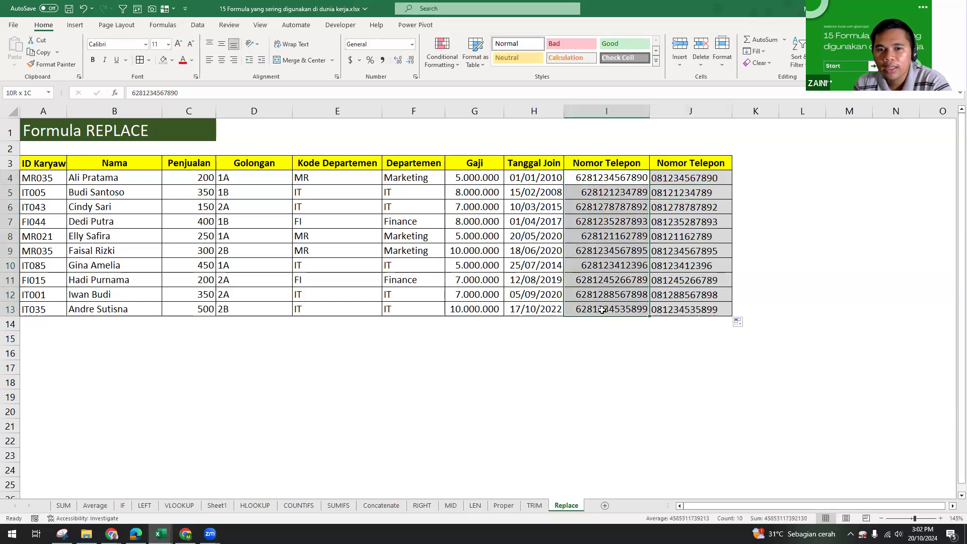
{"action": "left_click_drag", "start_coordinate": [592, 177], "coordinate": [605, 280]}
{"action": "left_click_drag", "start_coordinate": [692, 173], "coordinate": [698, 282]}
{"action": "left_click", "coordinate": [700, 231]}
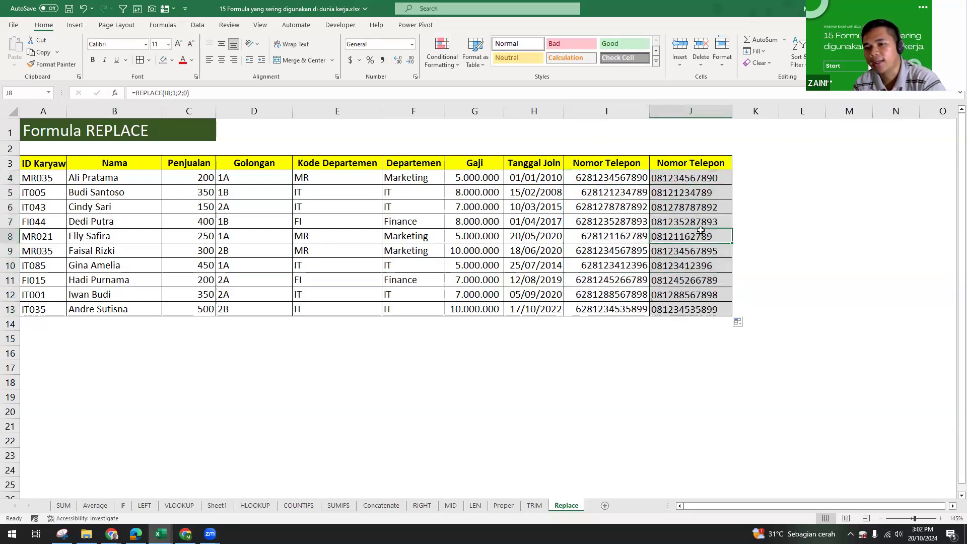
{"action": "left_click", "coordinate": [657, 221]}
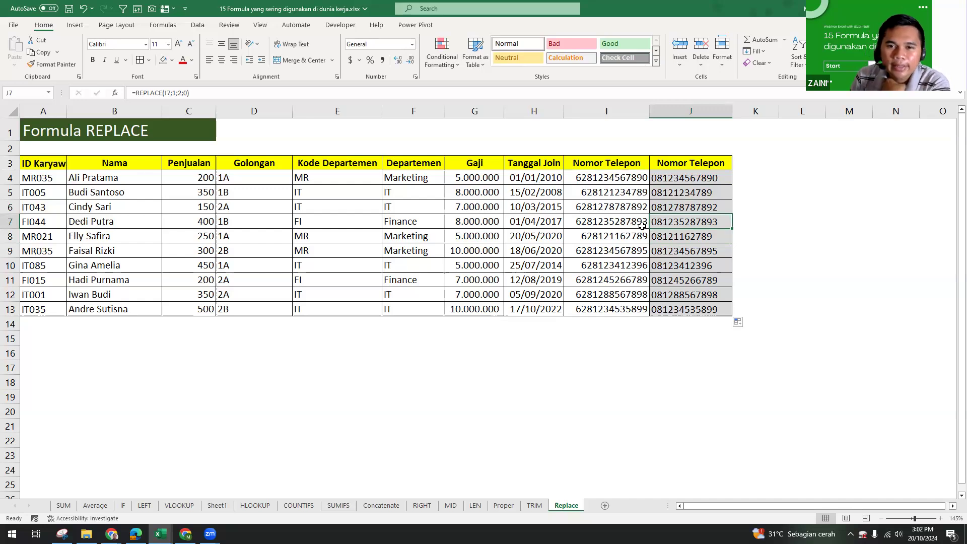
{"action": "left_click", "coordinate": [715, 208]}
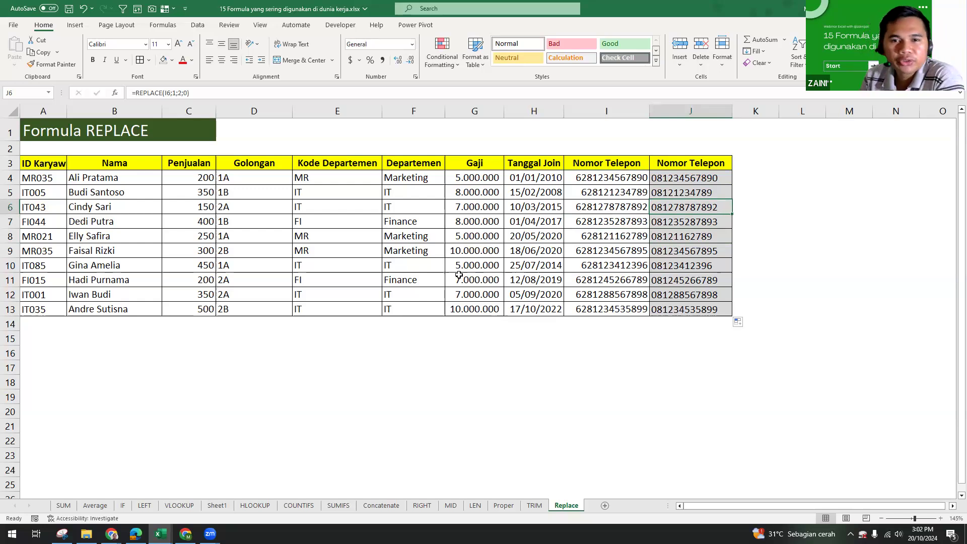
Step: Switch to the Concatenate sheet and review the Golongan & Departemen column
{"action": "left_click", "coordinate": [505, 233]}
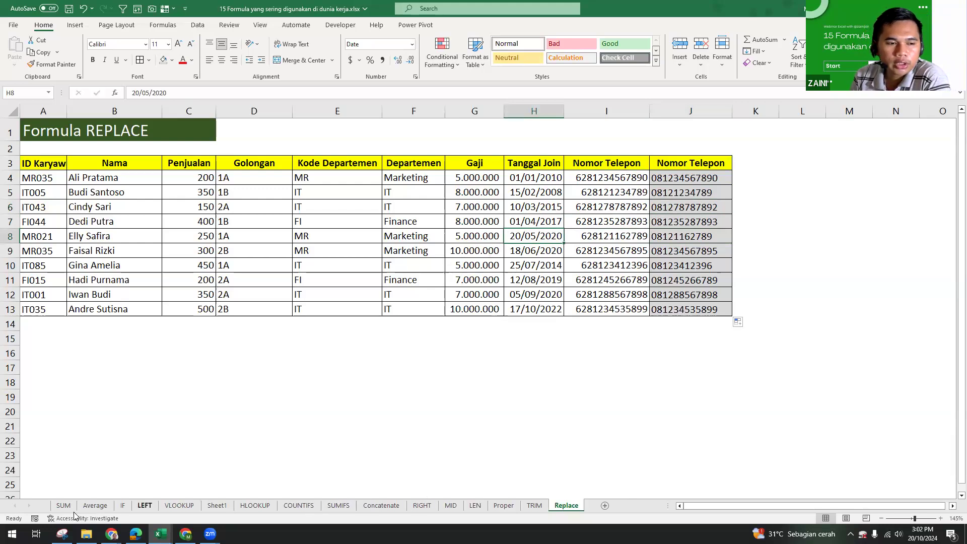
{"action": "left_click", "coordinate": [394, 507]}
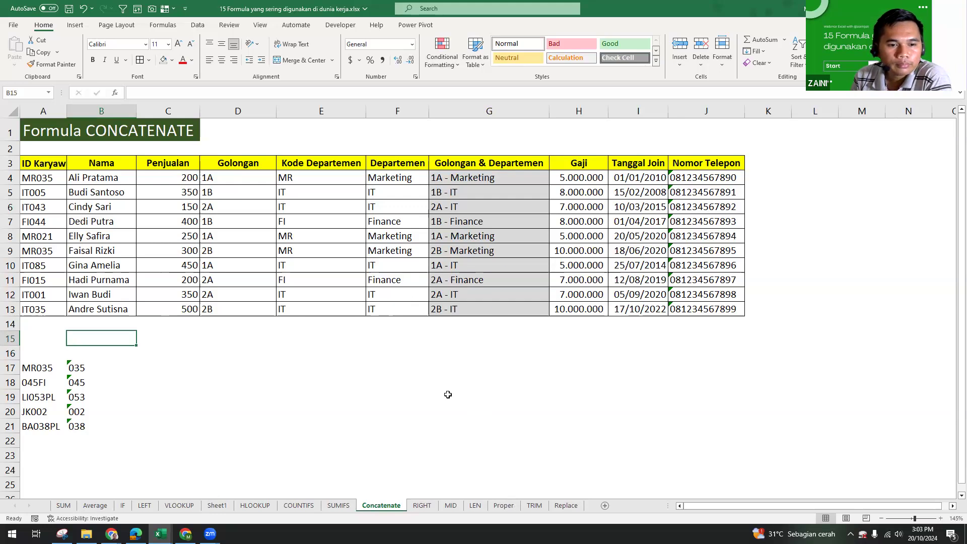
{"action": "left_click", "coordinate": [496, 252]}
{"action": "left_click", "coordinate": [655, 207]}
{"action": "left_click_drag", "start_coordinate": [491, 167], "coordinate": [493, 265]}
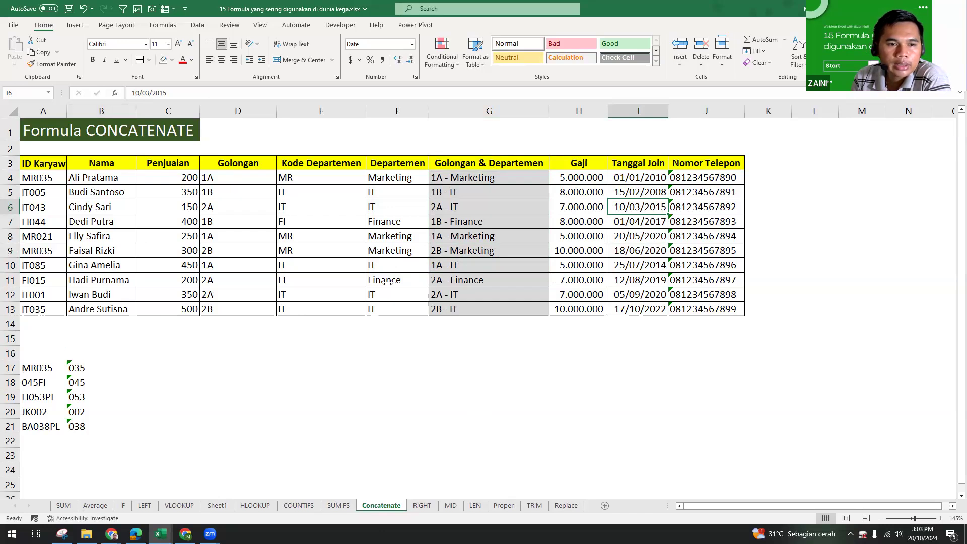
Step: Compare the Departemen and Gaji columns on the VLOOKUP sheet with the Golongan–Gaji lookup table on the HLOOKUP sheet
{"action": "left_click", "coordinate": [255, 505]}
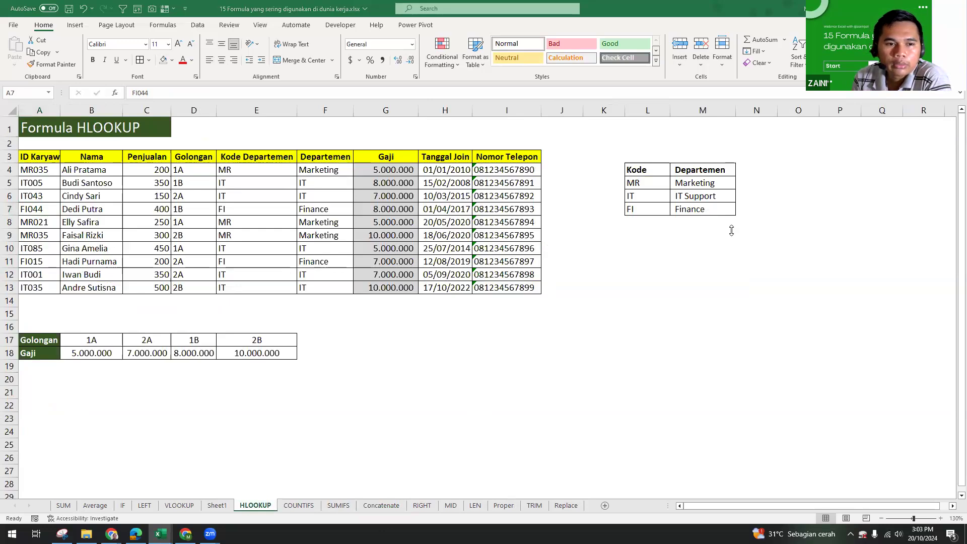
{"action": "left_click", "coordinate": [345, 211]}
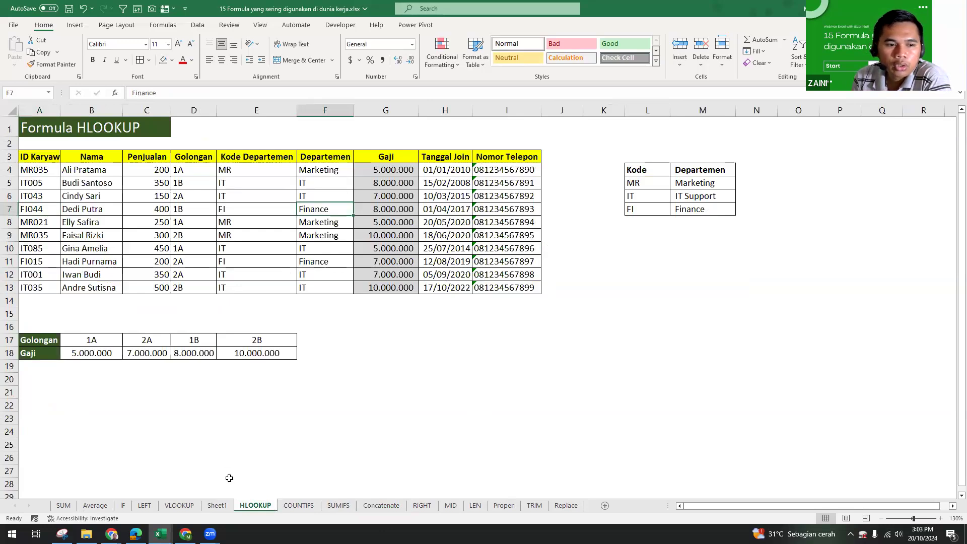
{"action": "left_click", "coordinate": [217, 505]}
{"action": "left_click", "coordinate": [180, 505]}
{"action": "left_click_drag", "start_coordinate": [188, 169], "coordinate": [243, 287]}
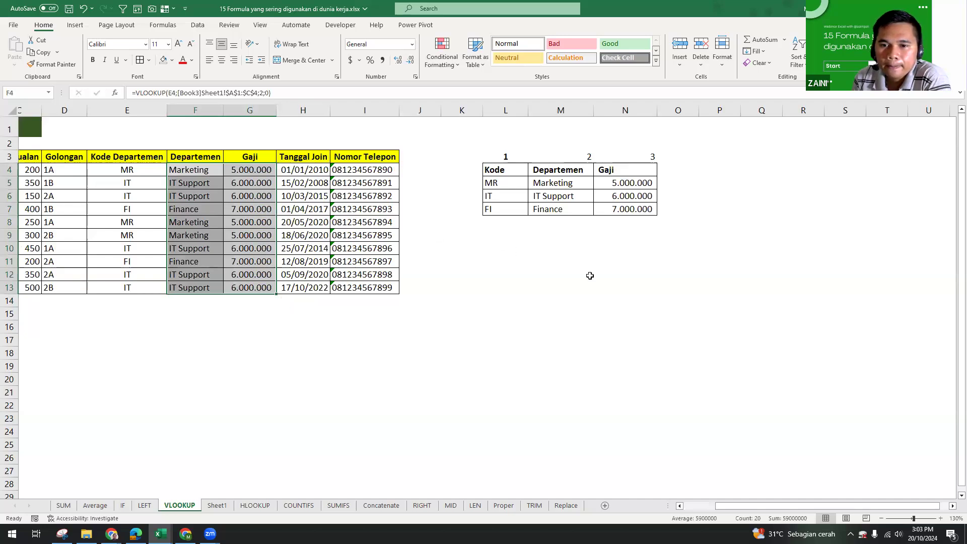
{"action": "left_click", "coordinate": [256, 506]}
{"action": "left_click", "coordinate": [194, 340]}
{"action": "left_click_drag", "start_coordinate": [39, 339], "coordinate": [281, 354]}
{"action": "left_click", "coordinate": [393, 303]}
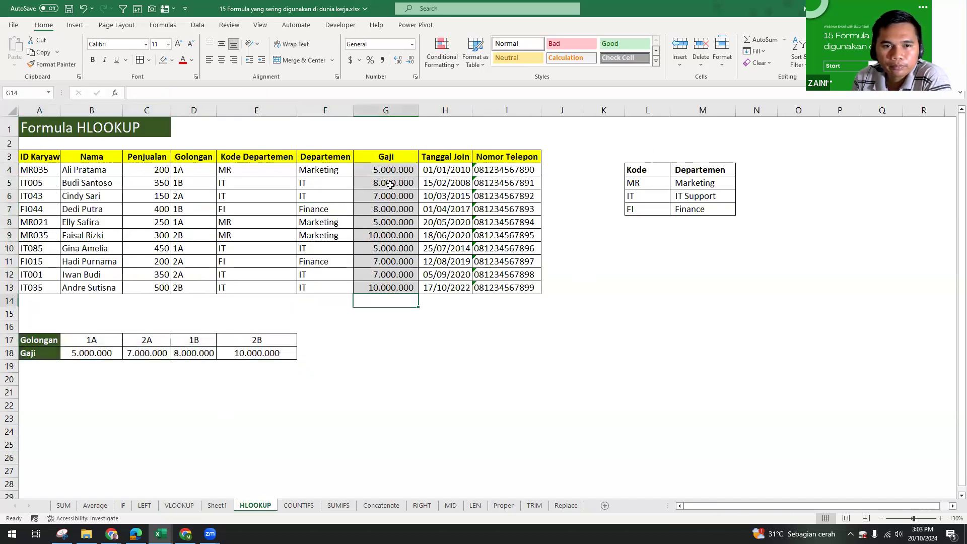
Step: Inspect the VLOOKUP formula in F4 on the VLOOKUP sheet and view the Kode reference table on Sheet1
{"action": "left_click", "coordinate": [178, 506]}
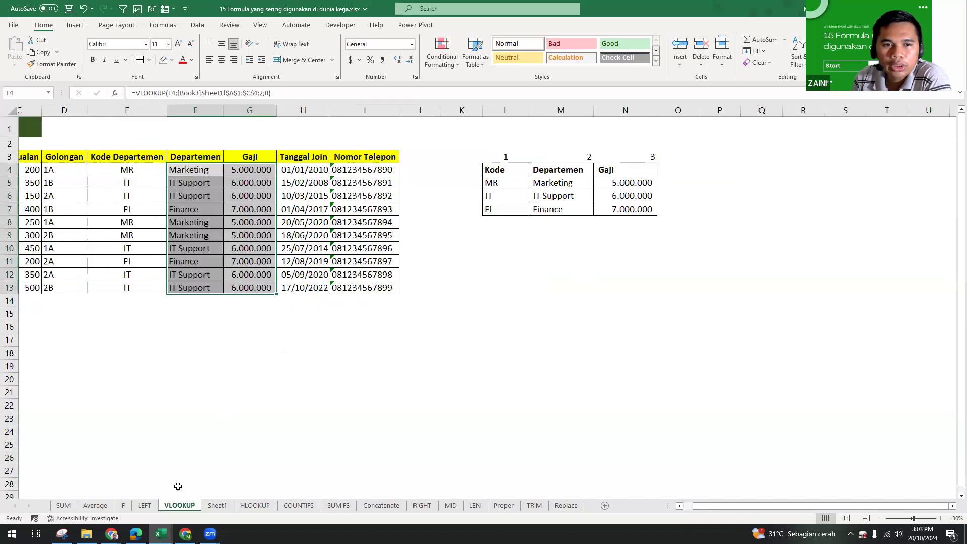
{"action": "left_click_drag", "start_coordinate": [207, 170], "coordinate": [246, 286]}
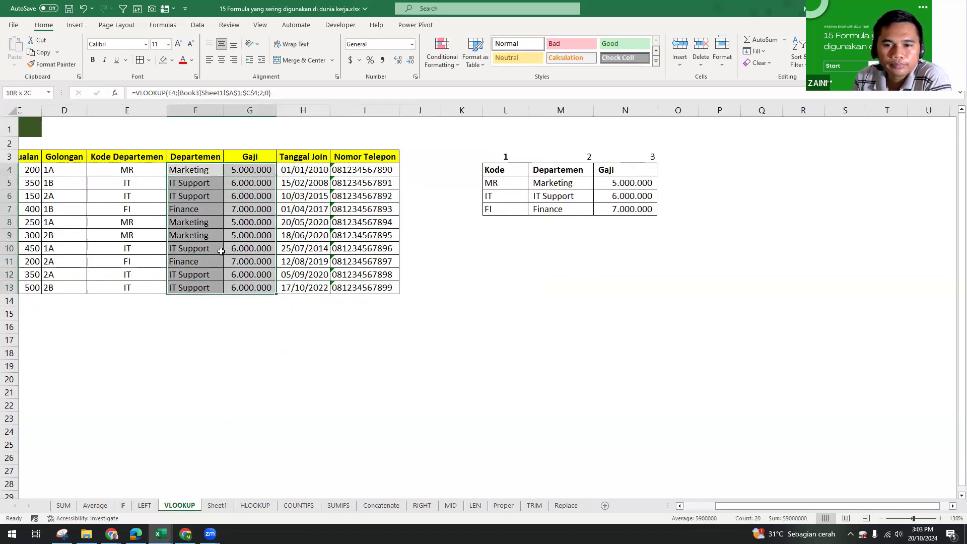
{"action": "left_click", "coordinate": [197, 191]}
{"action": "left_click_drag", "start_coordinate": [251, 232], "coordinate": [242, 286]}
{"action": "left_click", "coordinate": [247, 92]}
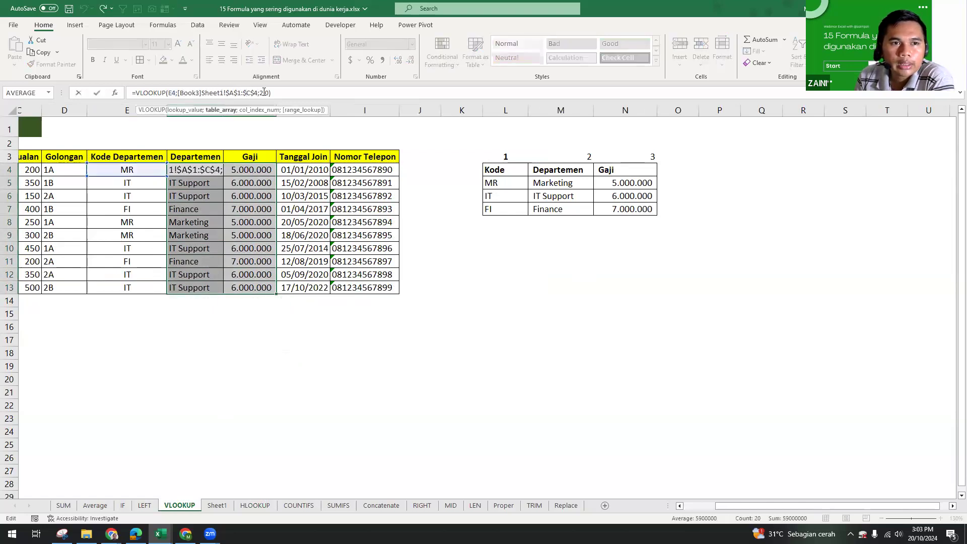
{"action": "key", "text": "Escape"}
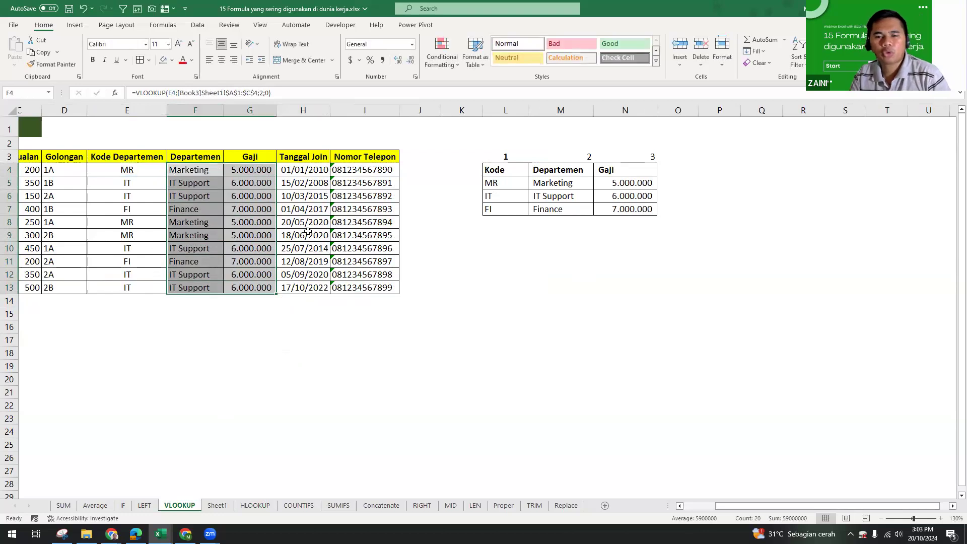
{"action": "left_click", "coordinate": [217, 506]}
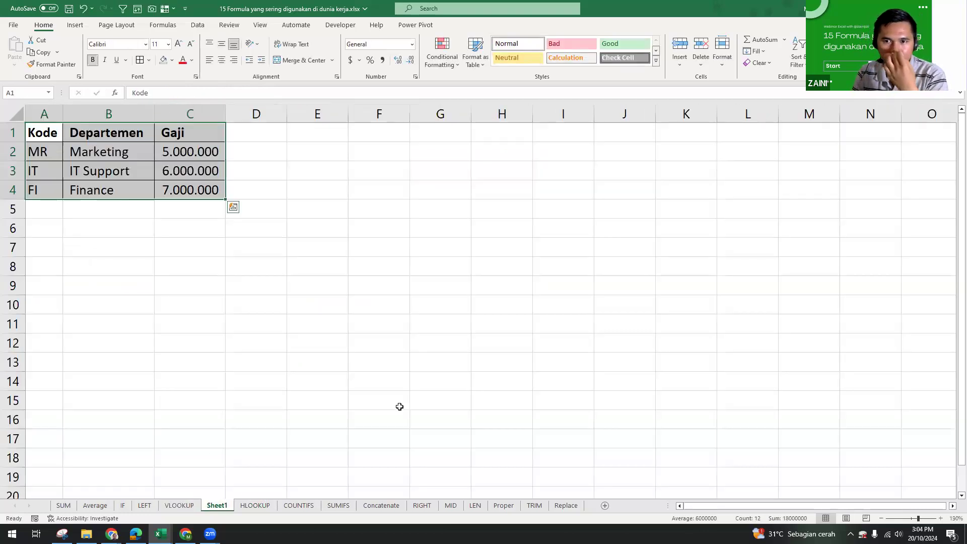
Step: Switch to the HLOOKUP sheet and clear the Gaji column, G4:G13
{"action": "left_click", "coordinate": [256, 505]}
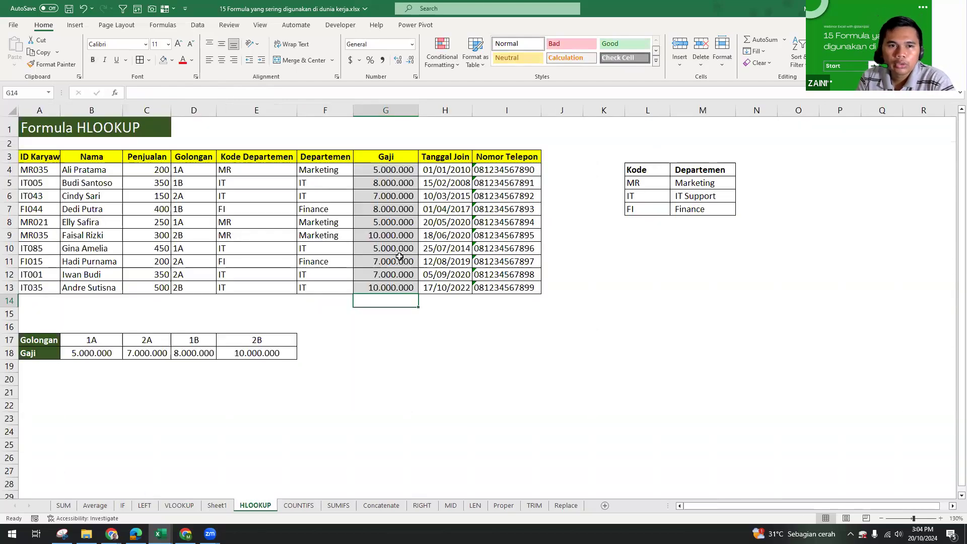
{"action": "left_click_drag", "start_coordinate": [385, 170], "coordinate": [382, 294]}
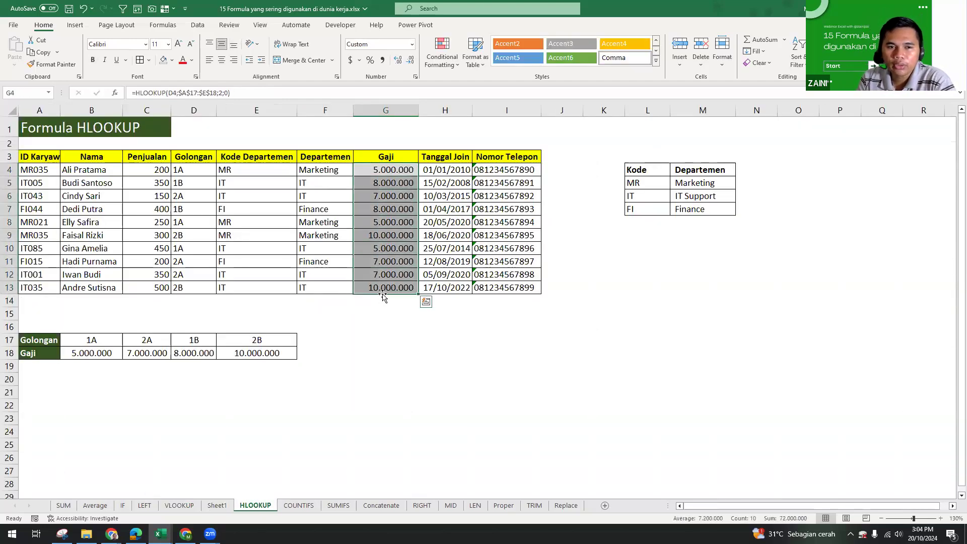
{"action": "key", "text": "Delete"}
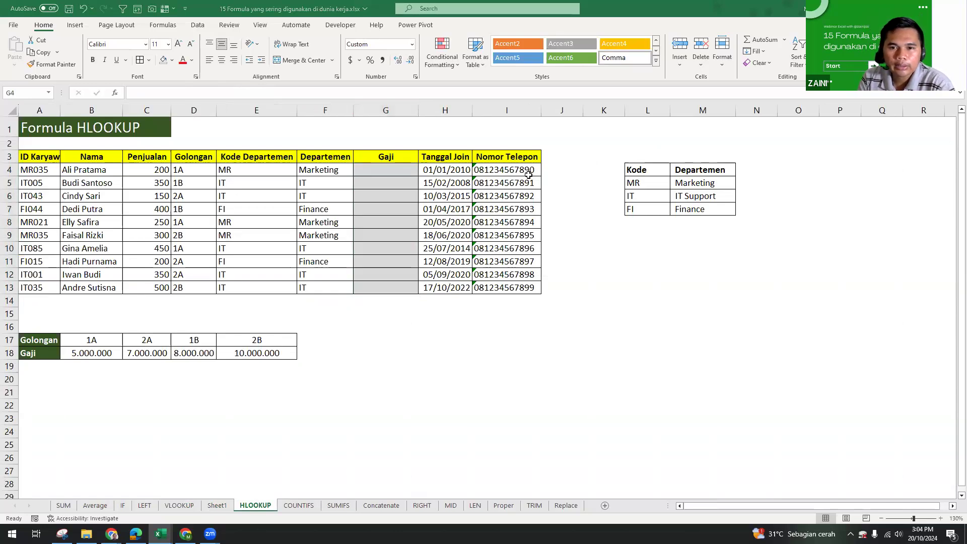
Step: Start an HLOOKUP formula in G4 of the Gaji column, using the Golongan in D4 as the lookup value
{"action": "left_click_drag", "start_coordinate": [40, 342], "coordinate": [263, 353]}
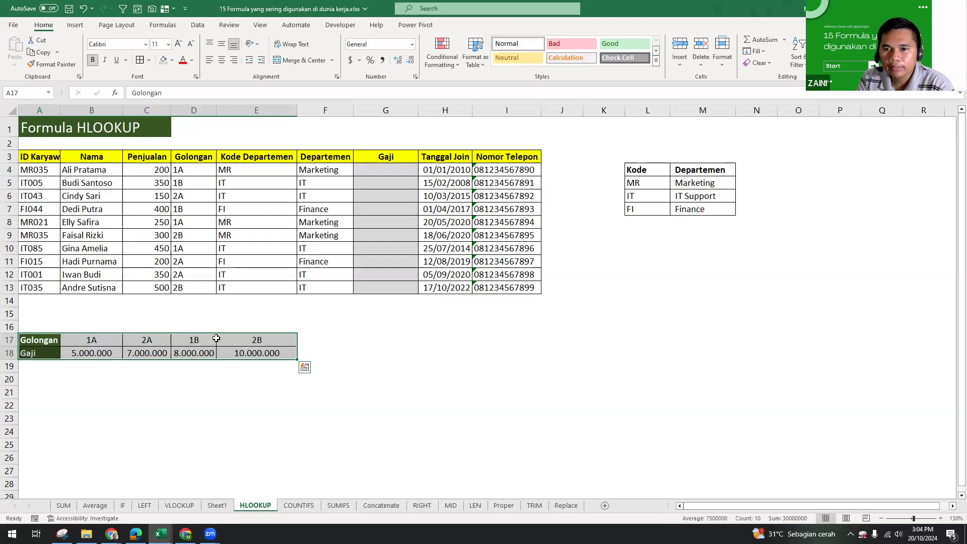
{"action": "left_click", "coordinate": [107, 349]}
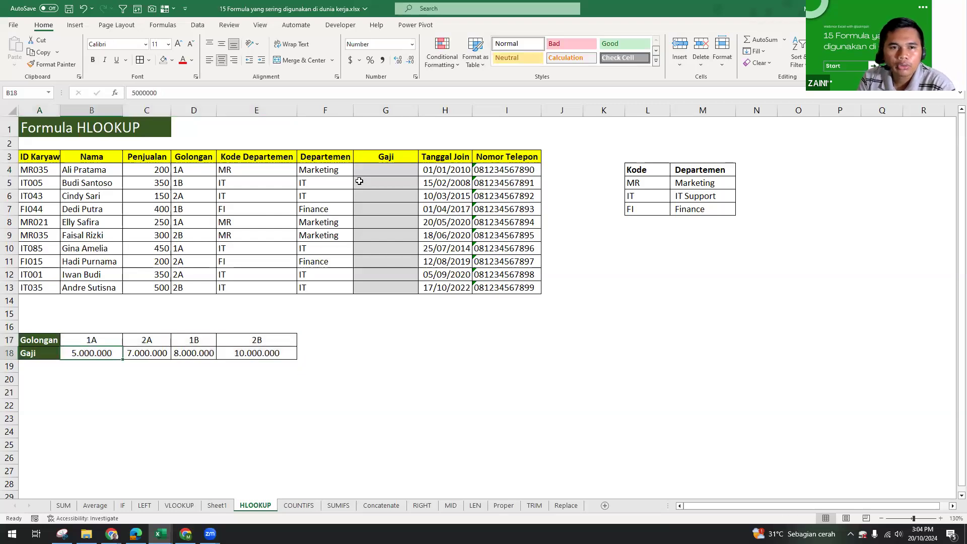
{"action": "left_click", "coordinate": [386, 167]}
{"action": "type", "text": "=hl"}
{"action": "key", "text": "Tab"}
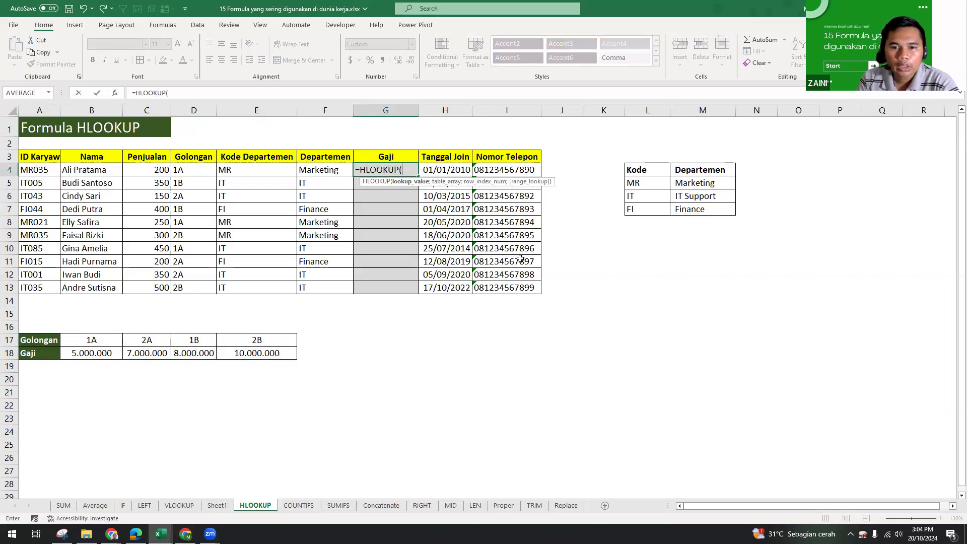
{"action": "key", "text": "alt+Tab"}
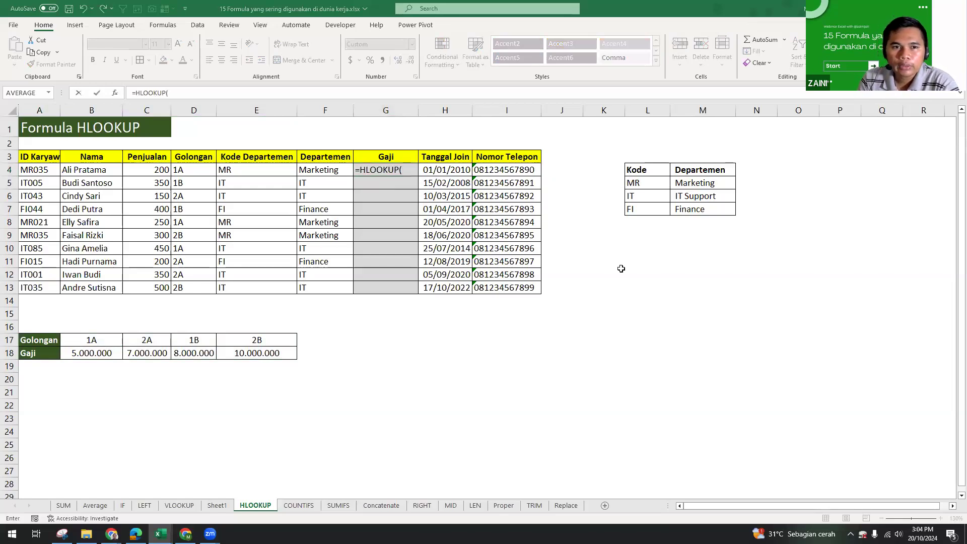
{"action": "left_click", "coordinate": [332, 174]}
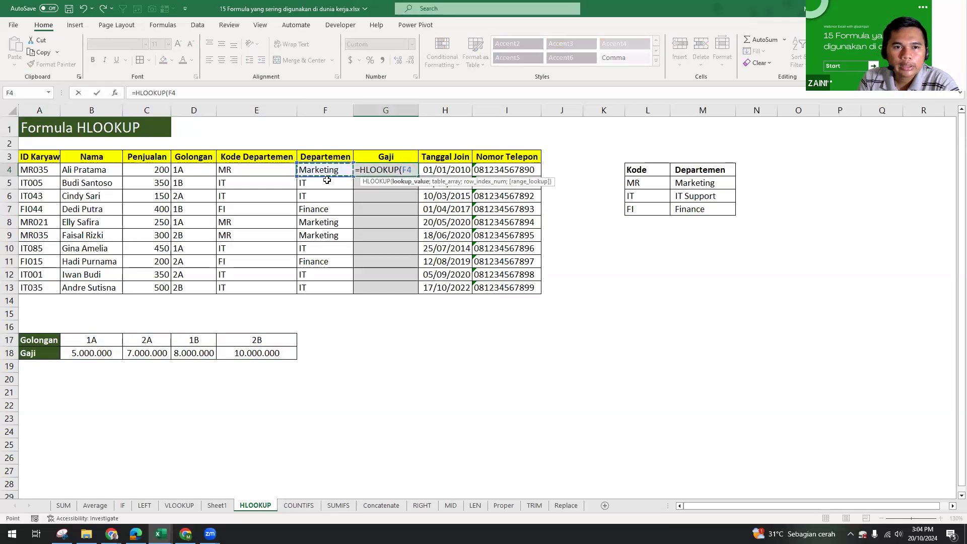
{"action": "left_click", "coordinate": [198, 169]}
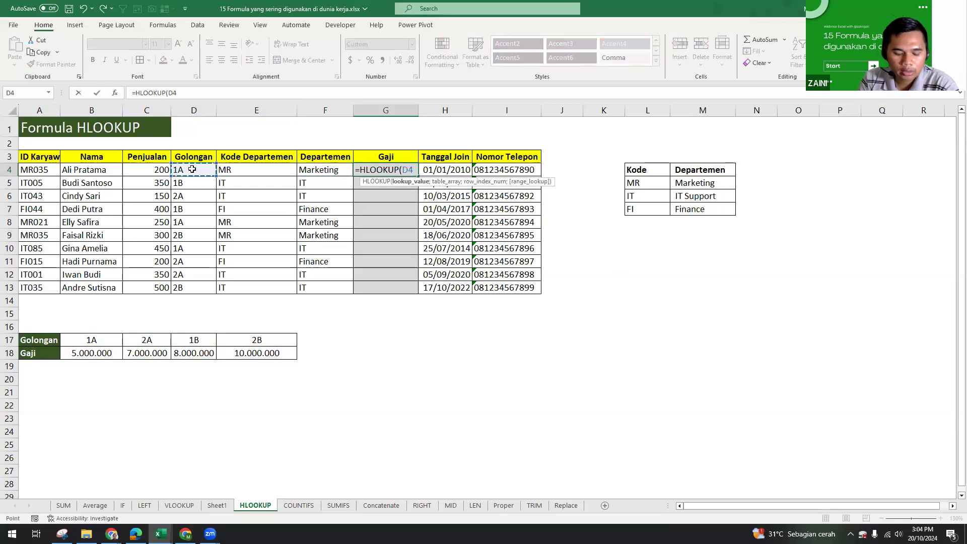
{"action": "type", "text": ";"}
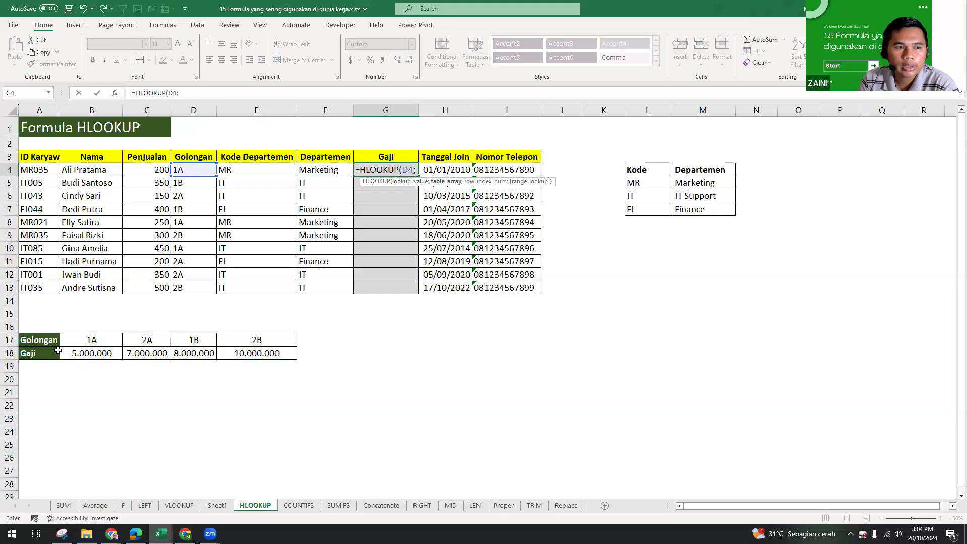
Step: Complete the HLOOKUP formula in G4 with the absolute table array $A$17:$E$18, row index 2 and exact match 0
{"action": "left_click_drag", "start_coordinate": [59, 338], "coordinate": [284, 356]}
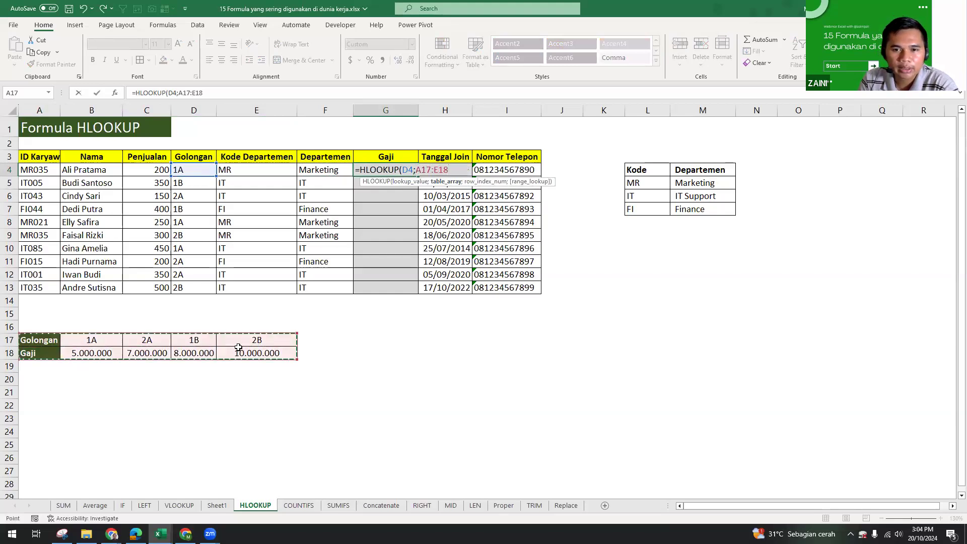
{"action": "key", "text": "F4"}
{"action": "type", "text": ";2"}
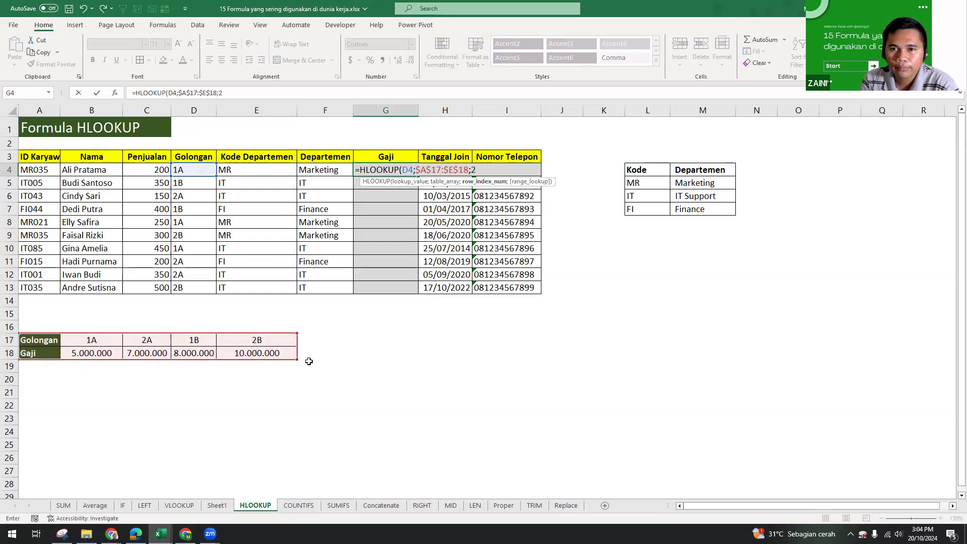
{"action": "type", "text": ";"}
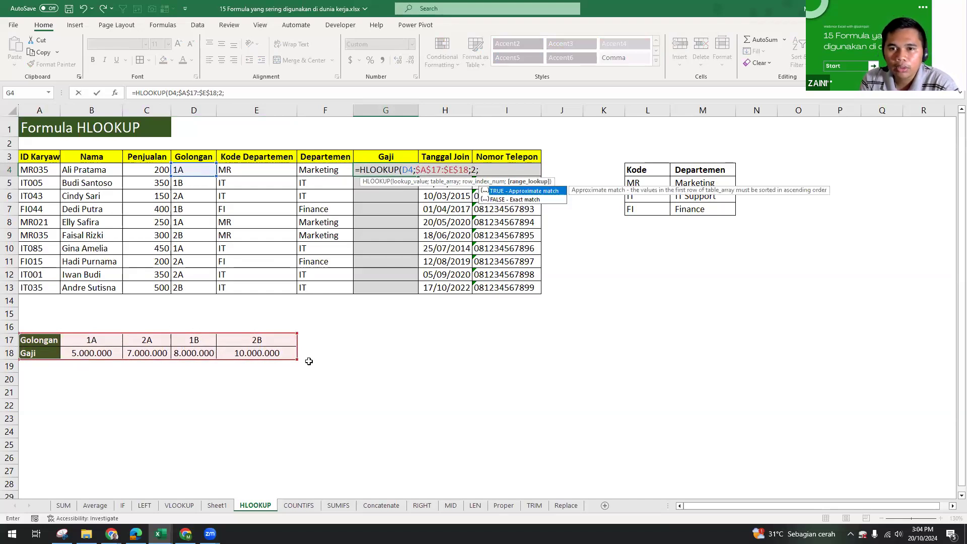
{"action": "type", "text": "0)"}
{"action": "key", "text": "Return"}
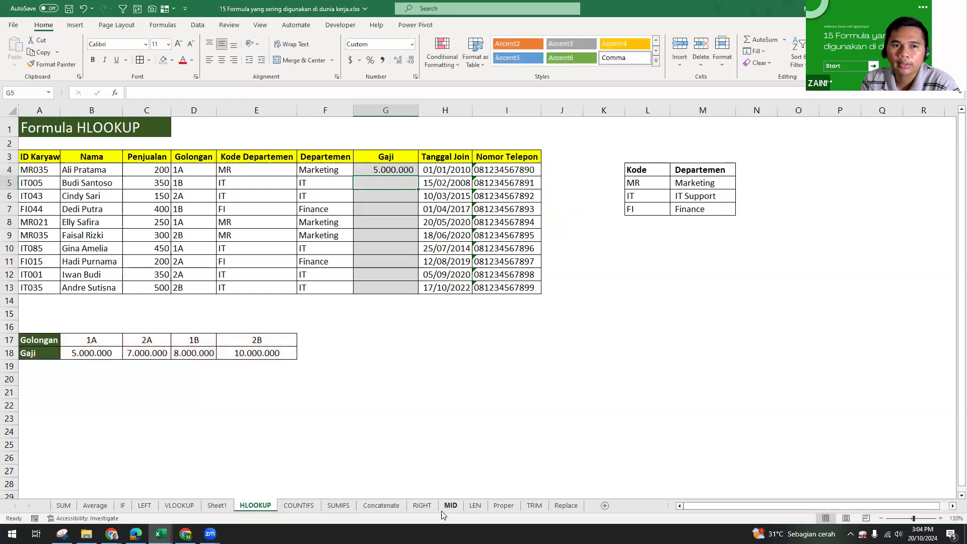
Step: Review the row index argument of the HLOOKUP formula in G4 and fill the formula down the Gaji column through G13
{"action": "left_click", "coordinate": [385, 172]}
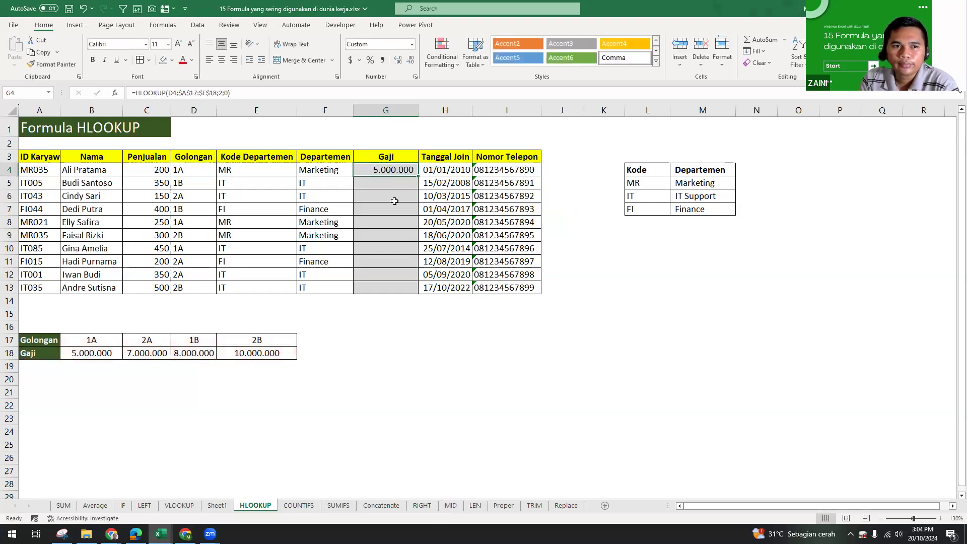
{"action": "left_click", "coordinate": [220, 92]}
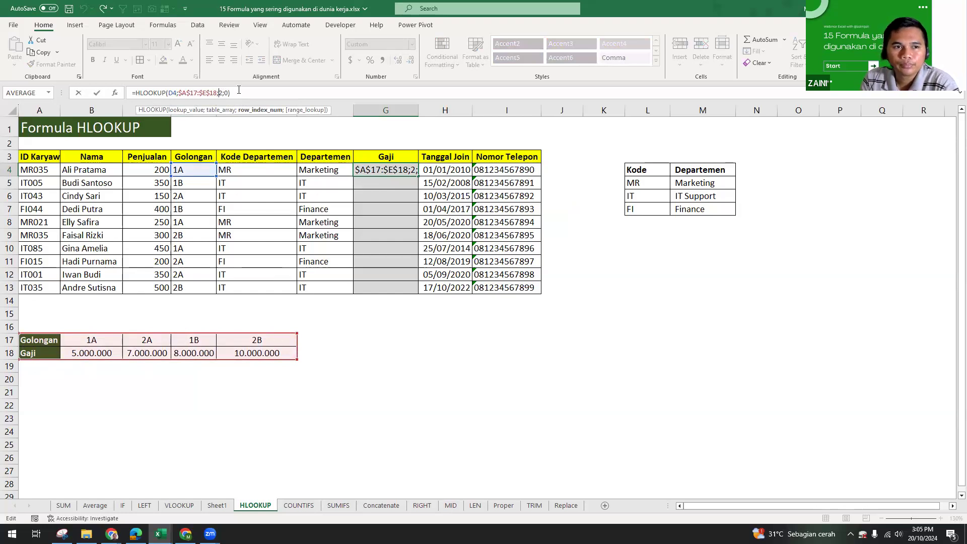
{"action": "key", "text": "Return"}
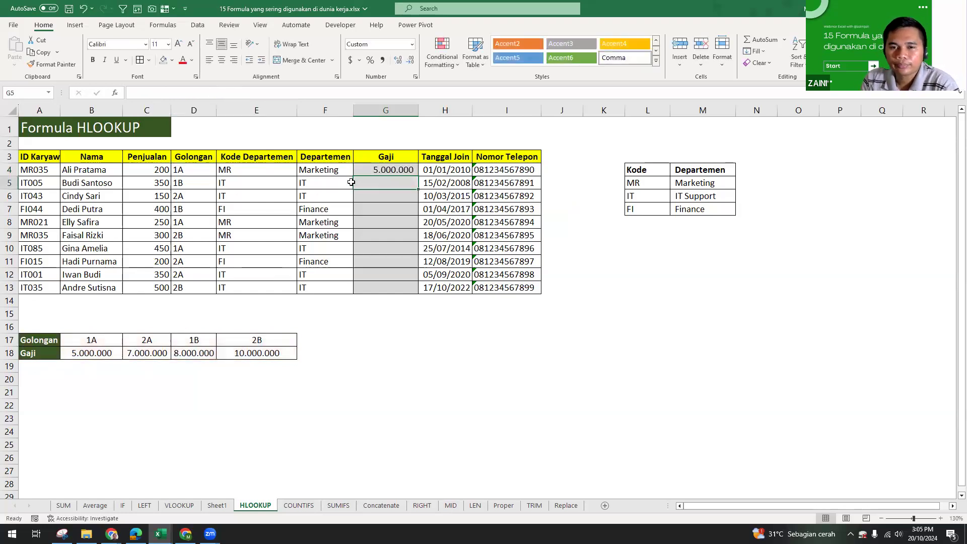
{"action": "left_click", "coordinate": [405, 167]}
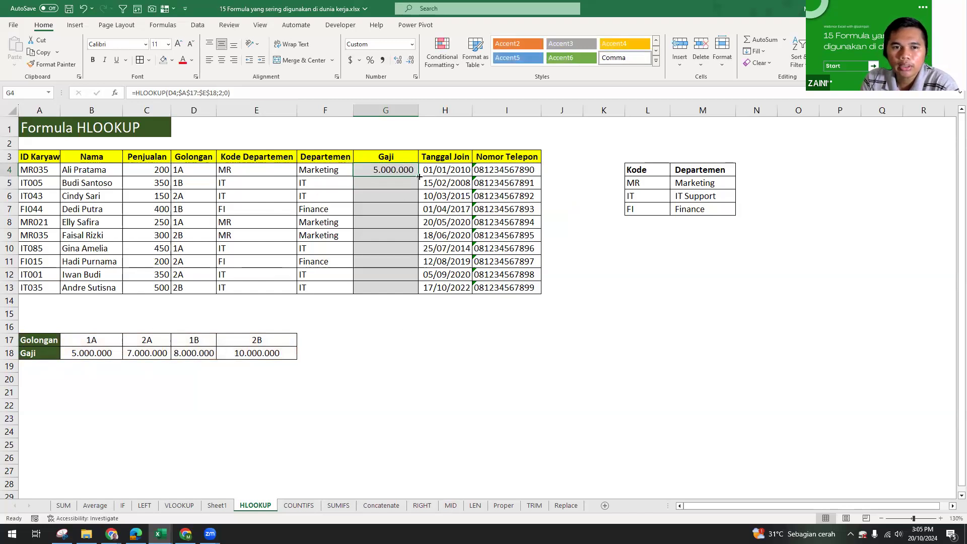
{"action": "double_click", "coordinate": [418, 176]}
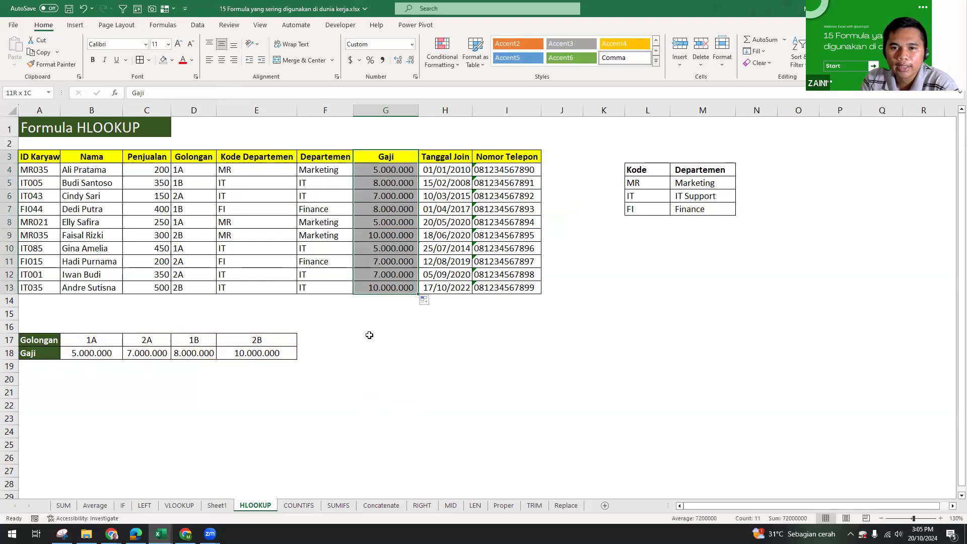
{"action": "left_click", "coordinate": [383, 353]}
{"action": "left_click", "coordinate": [385, 206]}
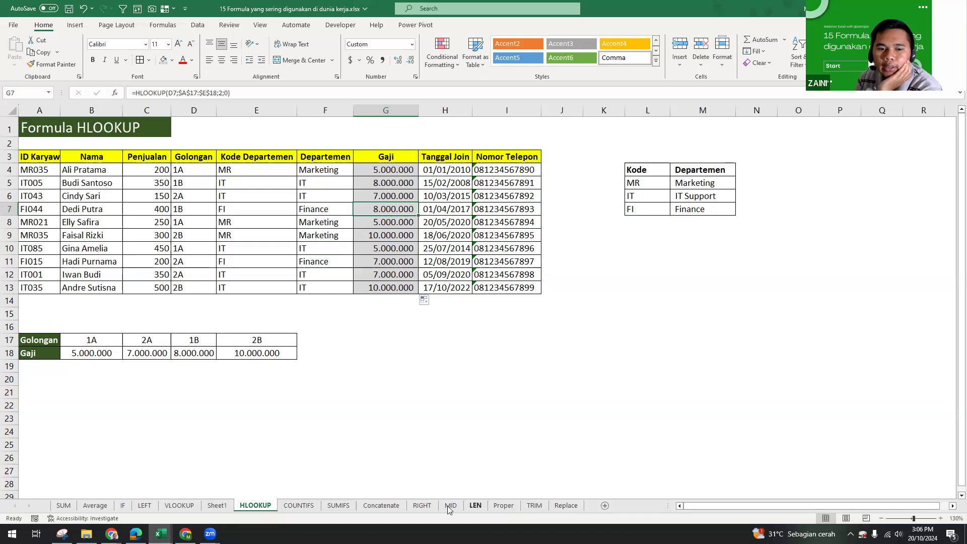
Step: Switch to the Proper sheet and compare the Nama column with the Huruf Besar di Awal Kata column
{"action": "left_click", "coordinate": [503, 505]}
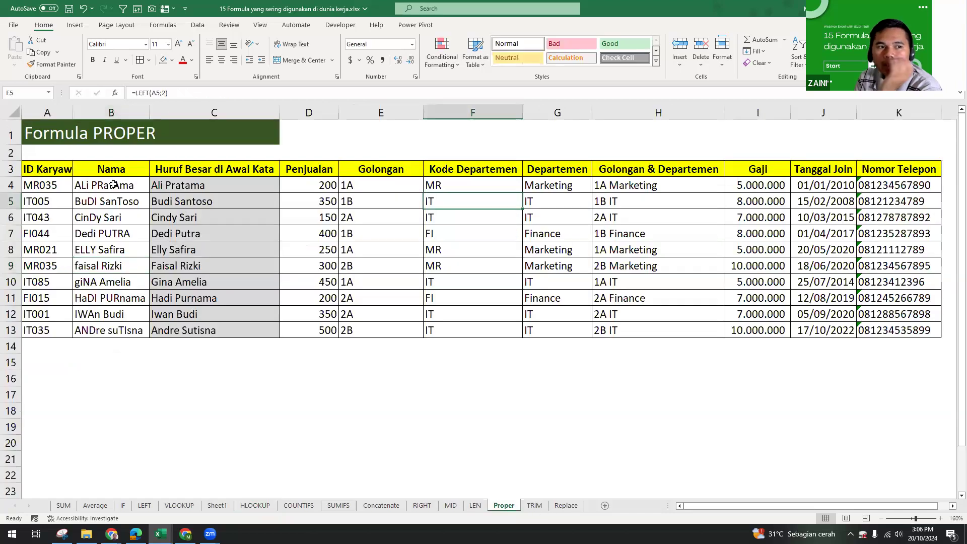
{"action": "mouse_move", "coordinate": [111, 185]}
{"action": "left_mouse_down"}
{"action": "mouse_move", "coordinate": [111, 214]}
{"action": "mouse_move", "coordinate": [112, 202]}
{"action": "left_mouse_up"}
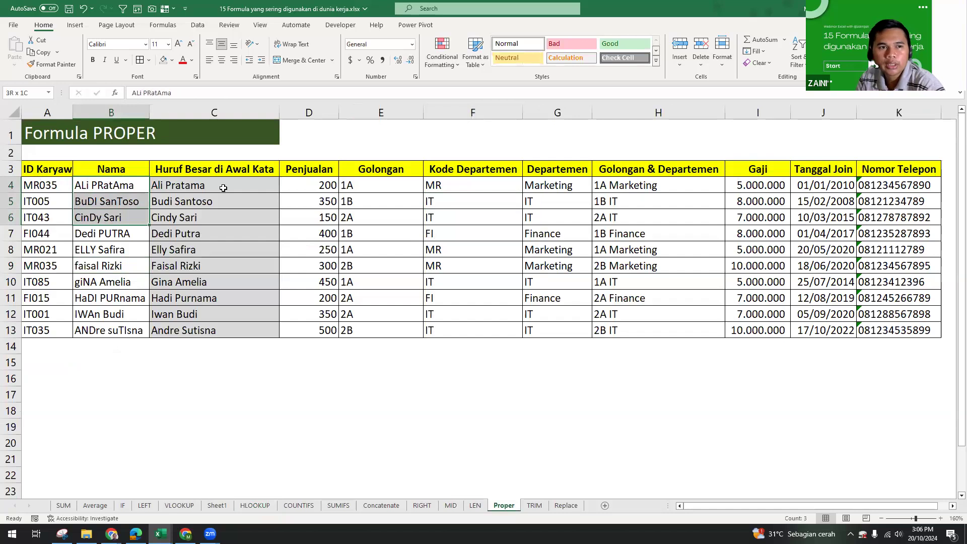
{"action": "left_click_drag", "start_coordinate": [198, 188], "coordinate": [202, 336]}
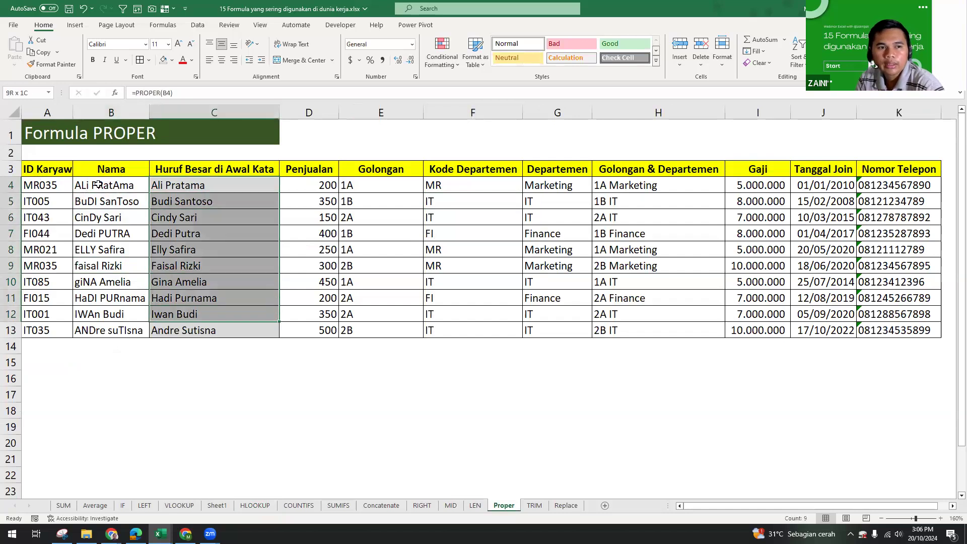
{"action": "left_click", "coordinate": [110, 204]}
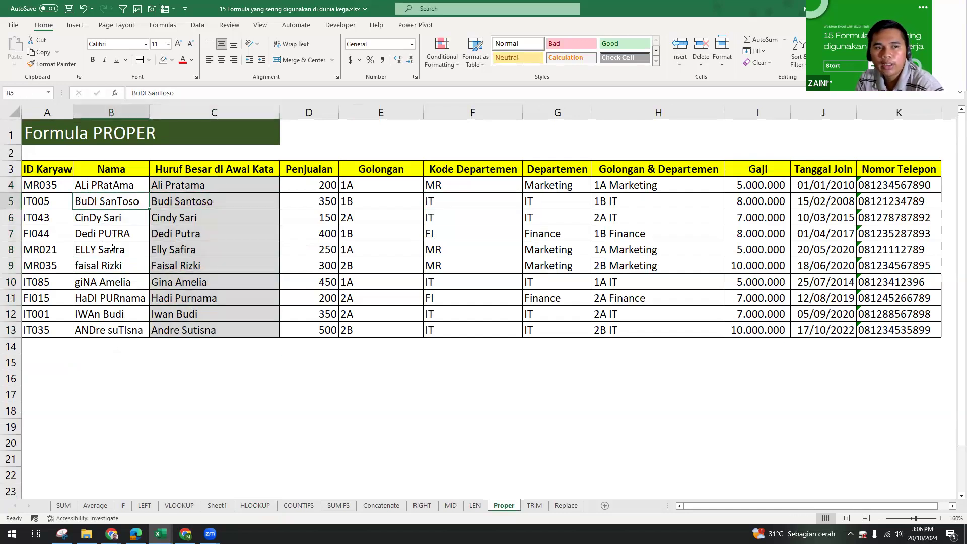
Step: Delete the Nama column to see its effect on the PROPER formulas, and undo the deletion
{"action": "left_click", "coordinate": [119, 113]}
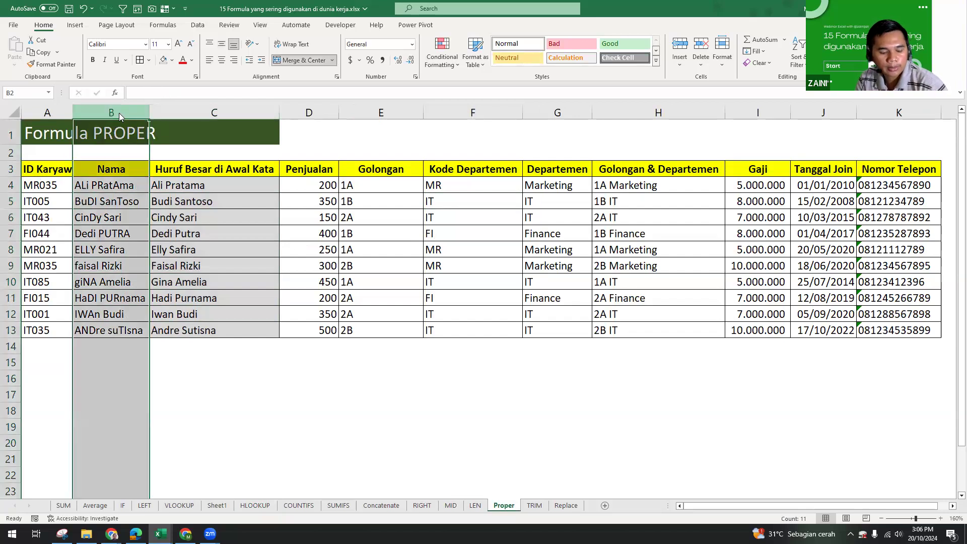
{"action": "right_click", "coordinate": [119, 113]}
{"action": "left_click", "coordinate": [148, 226]}
{"action": "left_click_drag", "start_coordinate": [164, 186], "coordinate": [163, 330]}
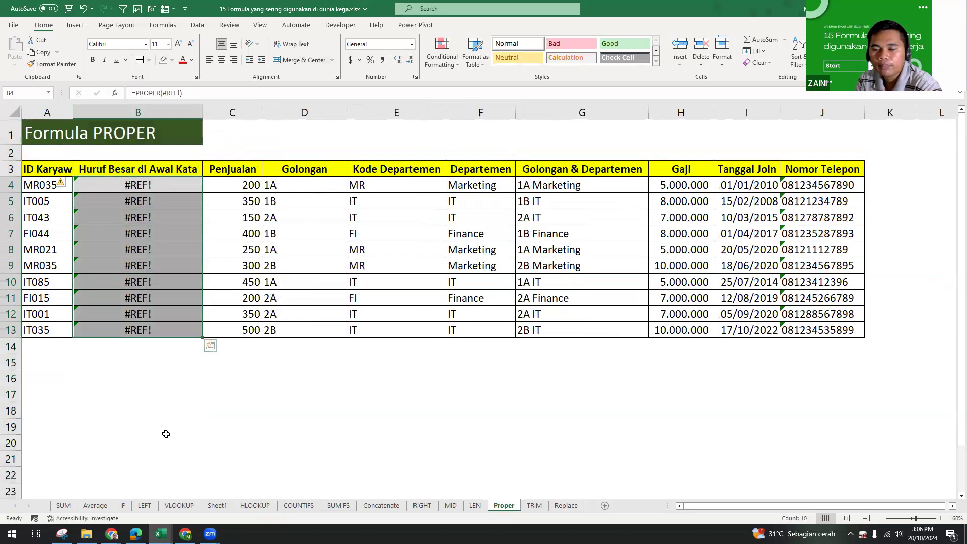
{"action": "key", "text": "ctrl+z"}
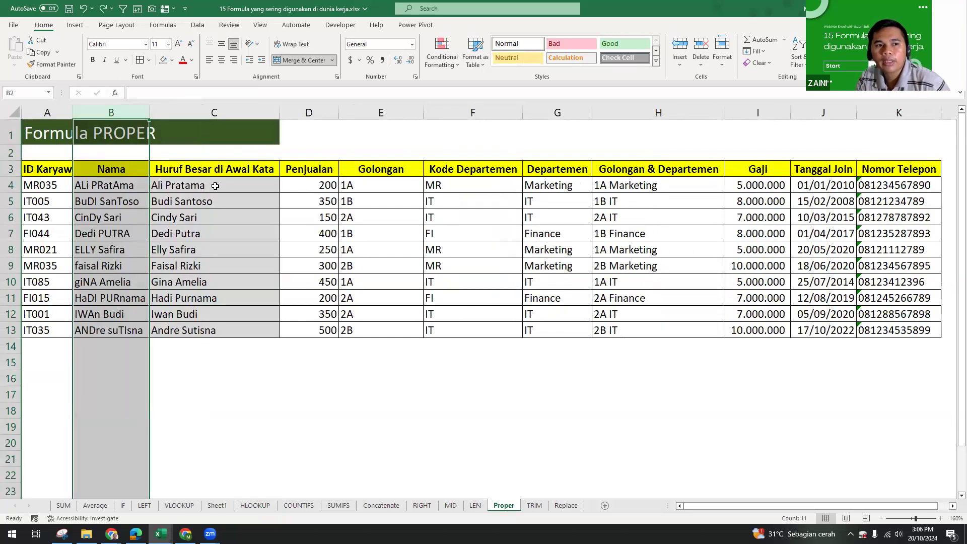
Step: Replace the PROPER formulas in C4:C13 with their values by copying and pasting values in place, and check the resulting cells
{"action": "left_click_drag", "start_coordinate": [215, 321], "coordinate": [216, 328]}
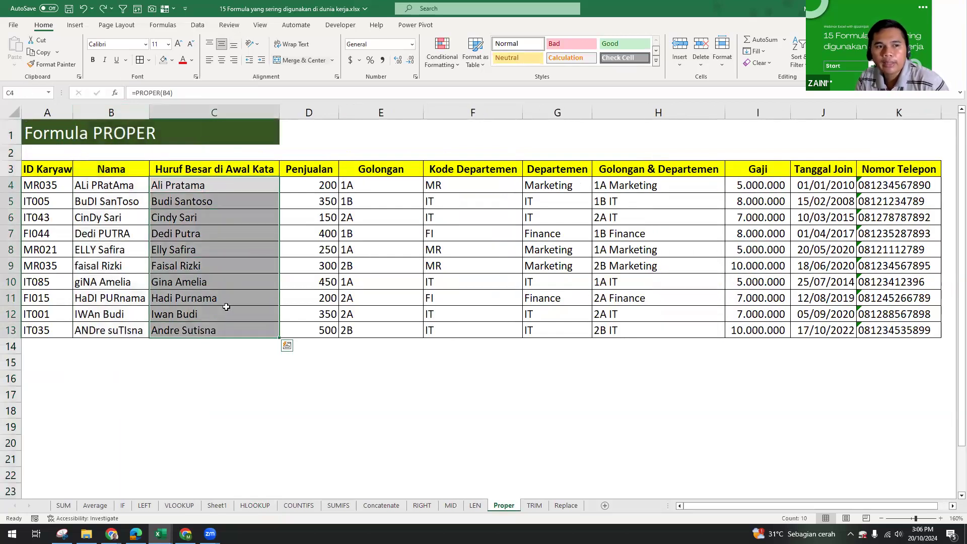
{"action": "key", "text": "ctrl+c"}
{"action": "key", "text": "ctrl+alt+v"}
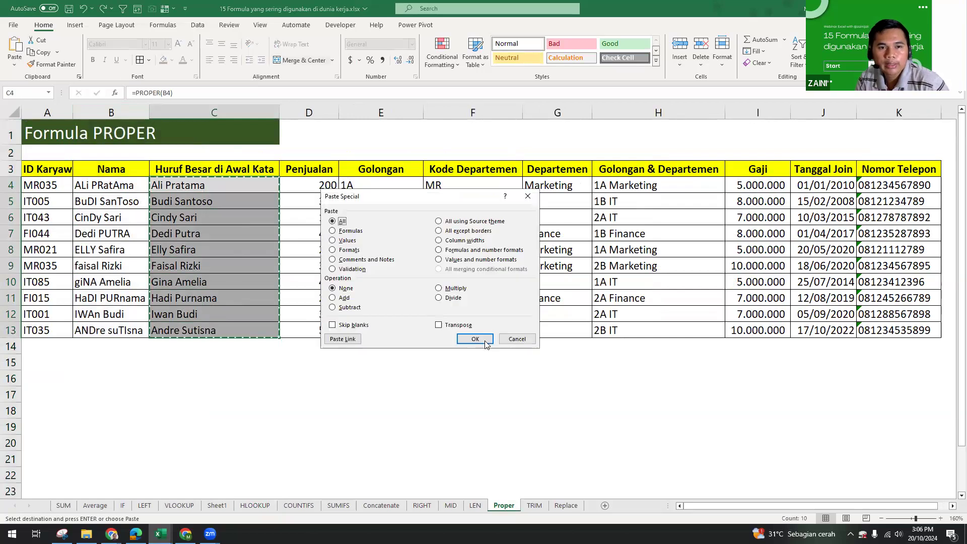
{"action": "left_click", "coordinate": [516, 339]}
{"action": "right_click", "coordinate": [201, 186]}
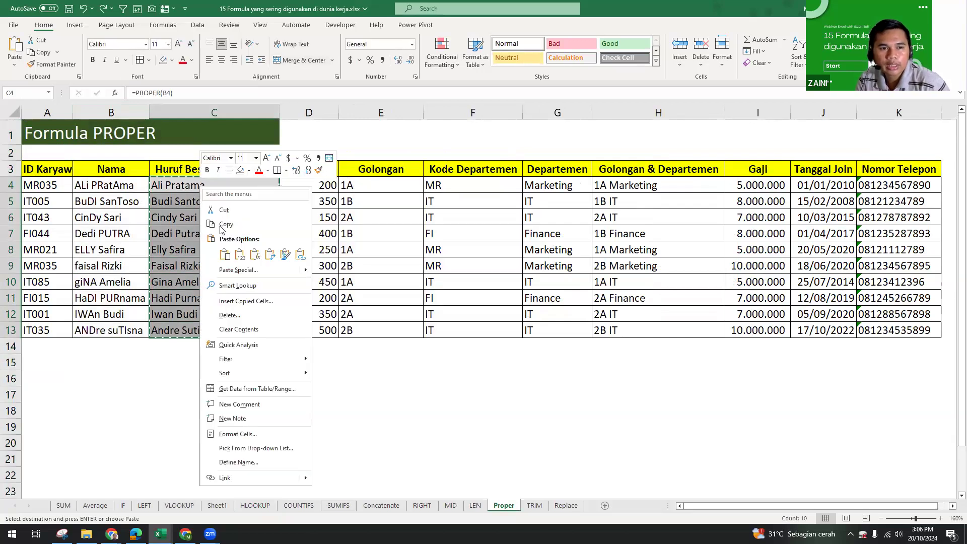
{"action": "left_click", "coordinate": [241, 257]}
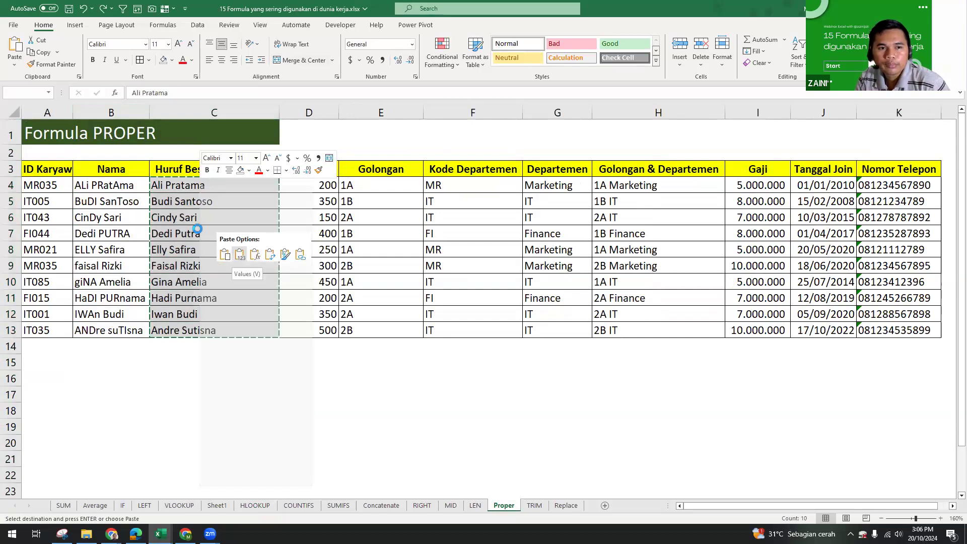
{"action": "left_click", "coordinate": [194, 237]}
{"action": "left_click_drag", "start_coordinate": [181, 186], "coordinate": [182, 218]}
{"action": "left_click", "coordinate": [184, 233]}
{"action": "left_click", "coordinate": [181, 187]}
{"action": "left_click", "coordinate": [186, 201]}
{"action": "left_click", "coordinate": [197, 233]}
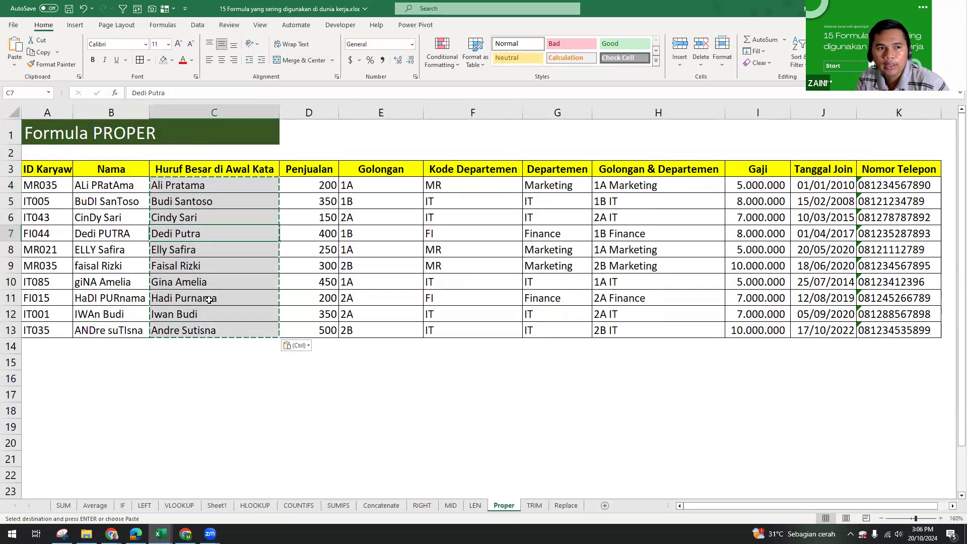
Step: Delete the Nama column, undo both the deletion and the paste as values, and check the PROPER formulas in column C
{"action": "right_click", "coordinate": [123, 112]}
{"action": "left_click", "coordinate": [147, 228]}
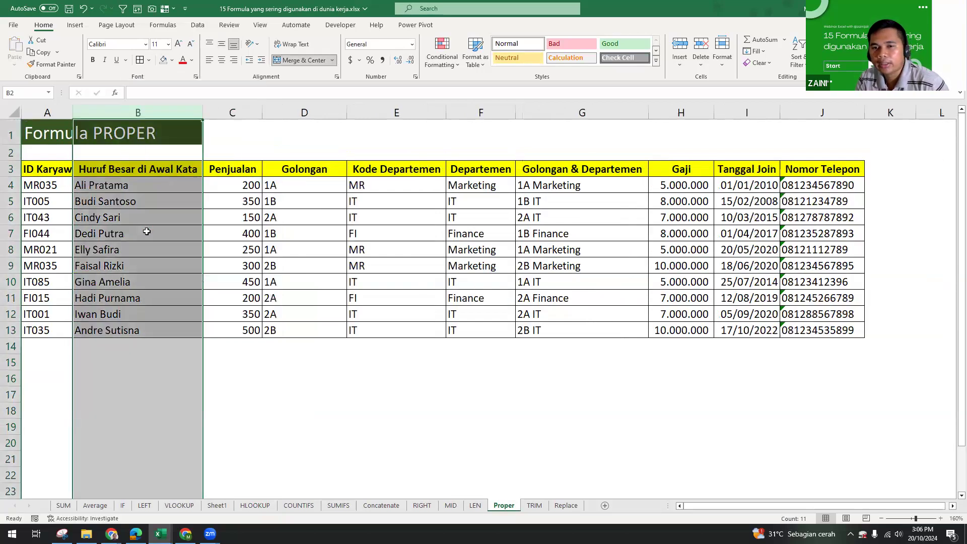
{"action": "key", "text": "ctrl+z"}
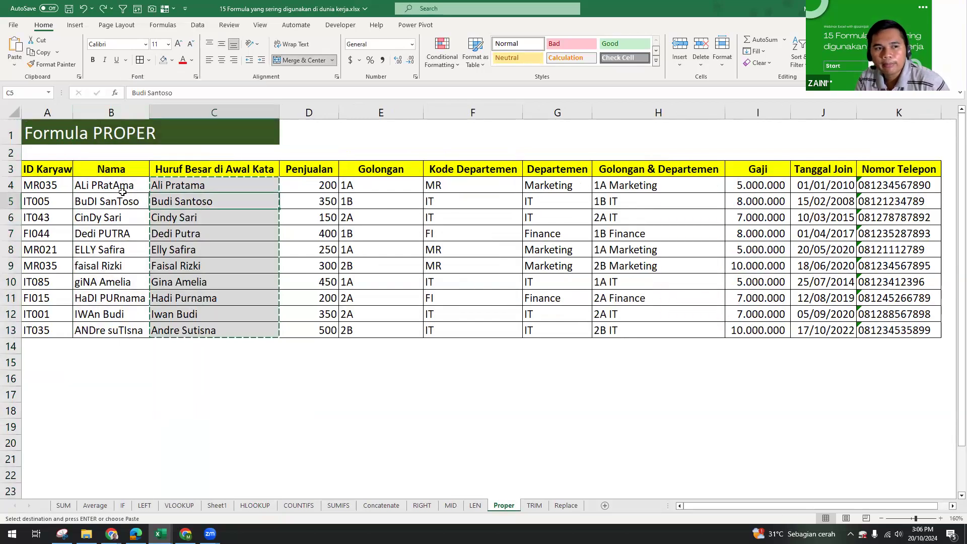
{"action": "left_click", "coordinate": [199, 208]}
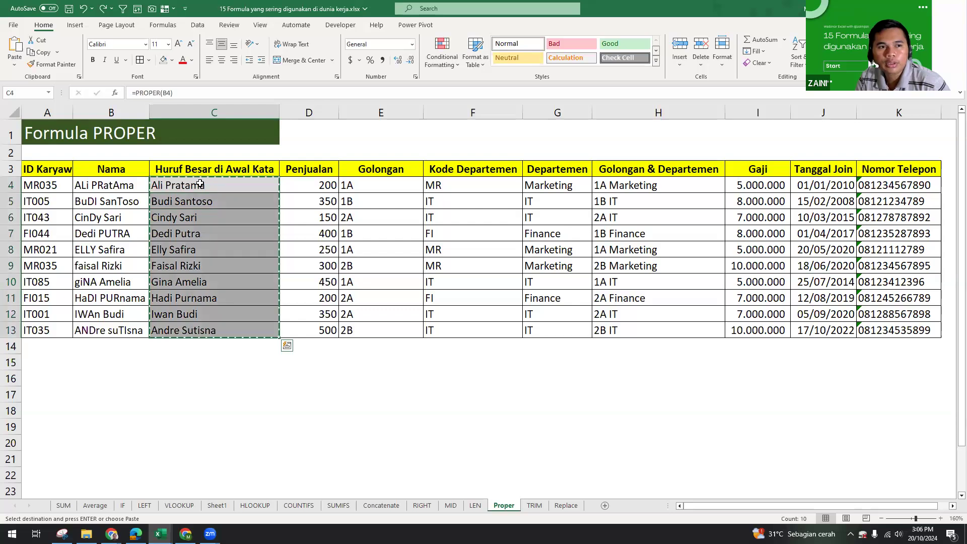
{"action": "left_click", "coordinate": [206, 218]}
{"action": "left_click", "coordinate": [203, 239]}
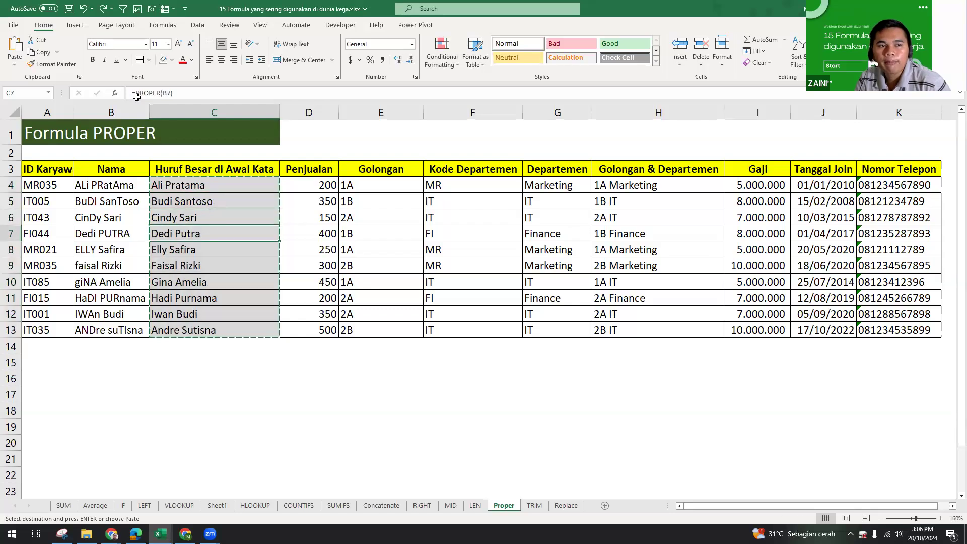
Step: Hide the Nama column, column B, on the Proper sheet
{"action": "left_click", "coordinate": [109, 110]}
{"action": "right_click", "coordinate": [110, 111]}
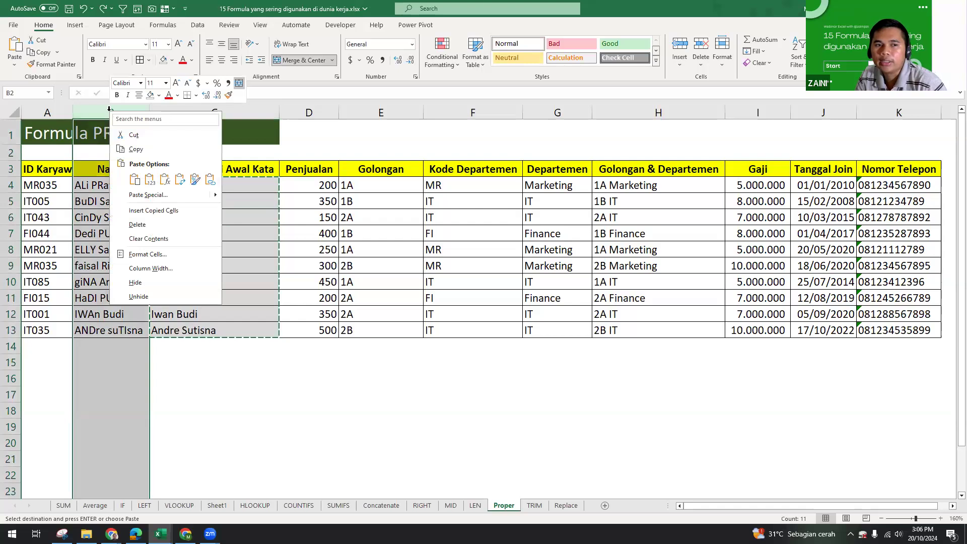
{"action": "key", "text": "h"}
{"action": "key", "text": "ctrl+z"}
{"action": "right_click", "coordinate": [95, 114]}
{"action": "key", "text": "h"}
Step: Examine the PROPER formulas in the Huruf Besar di Awal Kata column and clear the pending copy selection
{"action": "left_click", "coordinate": [166, 218]}
{"action": "key", "text": "Up"}
{"action": "key", "text": "Up"}
{"action": "key", "text": "shift+Down"}
{"action": "key", "text": "shift+Down"}
{"action": "key", "text": "shift+Down"}
{"action": "key", "text": "shift+Down"}
{"action": "key", "text": "shift+Down"}
{"action": "key", "text": "shift+Down"}
{"action": "key", "text": "shift+Down"}
{"action": "left_click", "coordinate": [150, 221]}
{"action": "key", "text": "Escape"}
{"action": "left_click", "coordinate": [146, 266]}
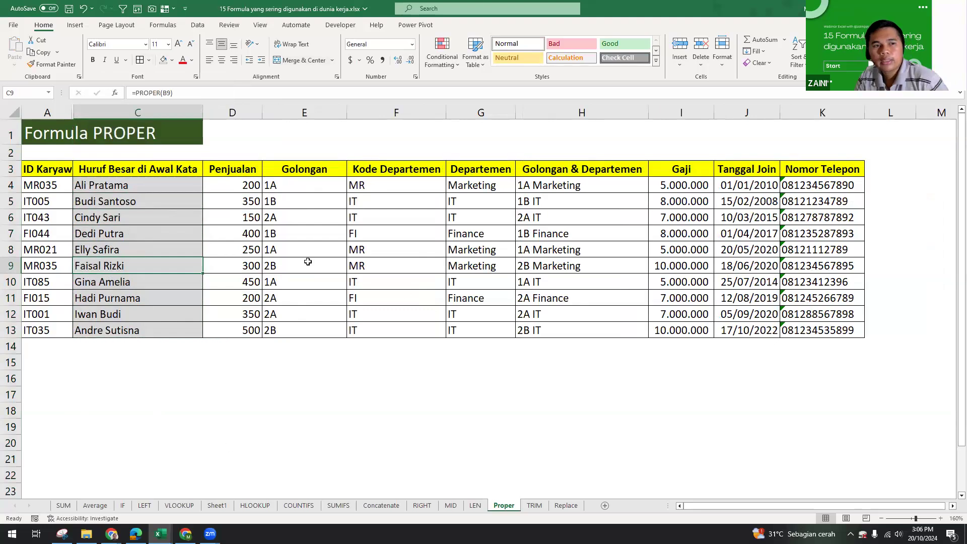
Step: Open the VLOOKUP sheet and review the Kode and Departemen entries of the lookup table beside the employee data
{"action": "left_click", "coordinate": [179, 505]}
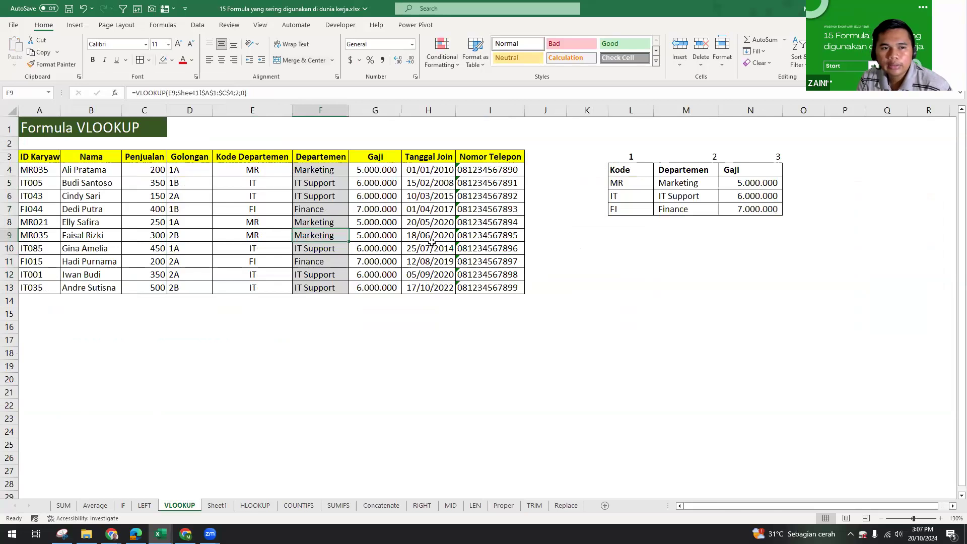
{"action": "scroll", "coordinate": [432, 242], "scroll_direction": "up", "scroll_amount": 1}
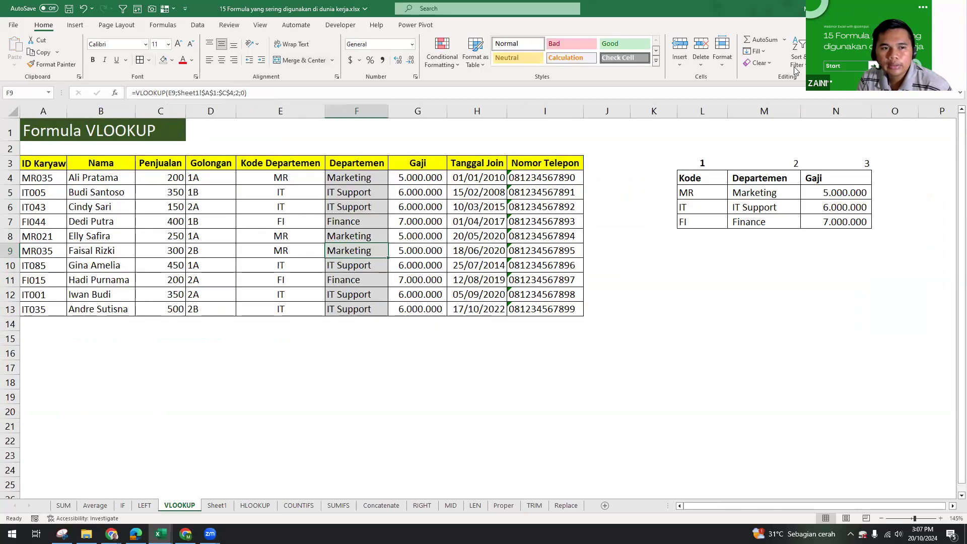
{"action": "left_click", "coordinate": [683, 191]}
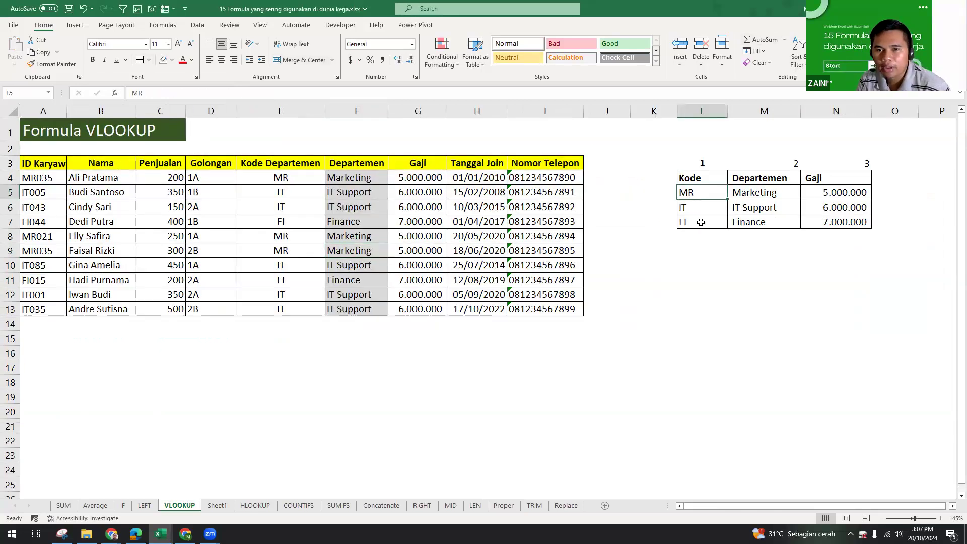
{"action": "key", "text": "Down"}
{"action": "key", "text": "Down"}
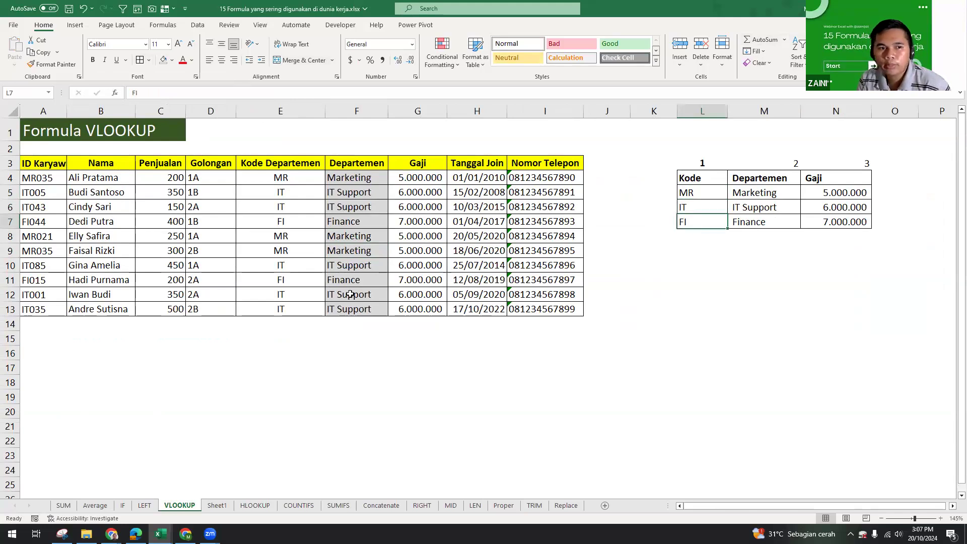
{"action": "key", "text": "Right"}
{"action": "key", "text": "Up"}
{"action": "key", "text": "Up"}
{"action": "key", "text": "Down"}
{"action": "key", "text": "shift+Down"}
Step: Set the Kode Departemen in E13 to HR and check the Departemen formula in F13
{"action": "left_click", "coordinate": [275, 267]}
{"action": "key", "text": "ctrl+Down"}
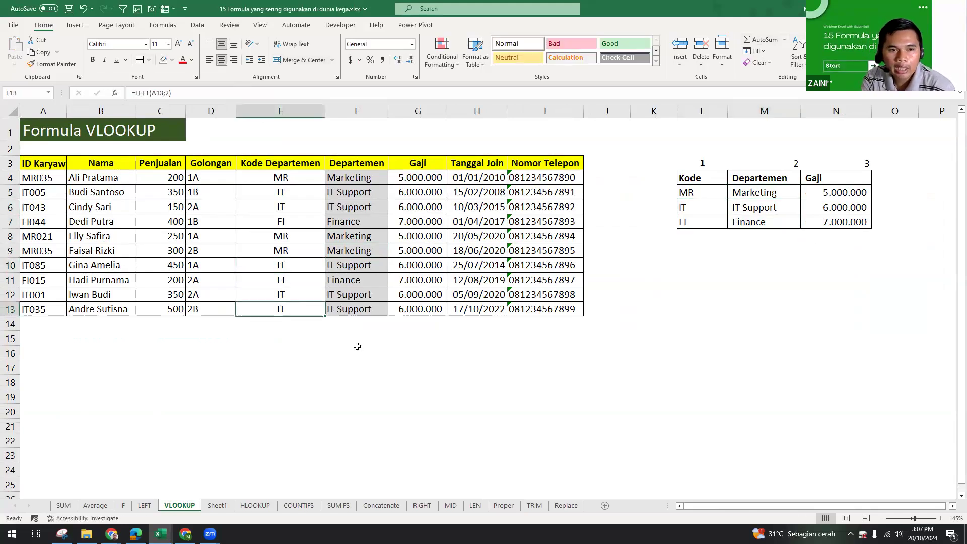
{"action": "type", "text": "HR"}
{"action": "key", "text": "Return"}
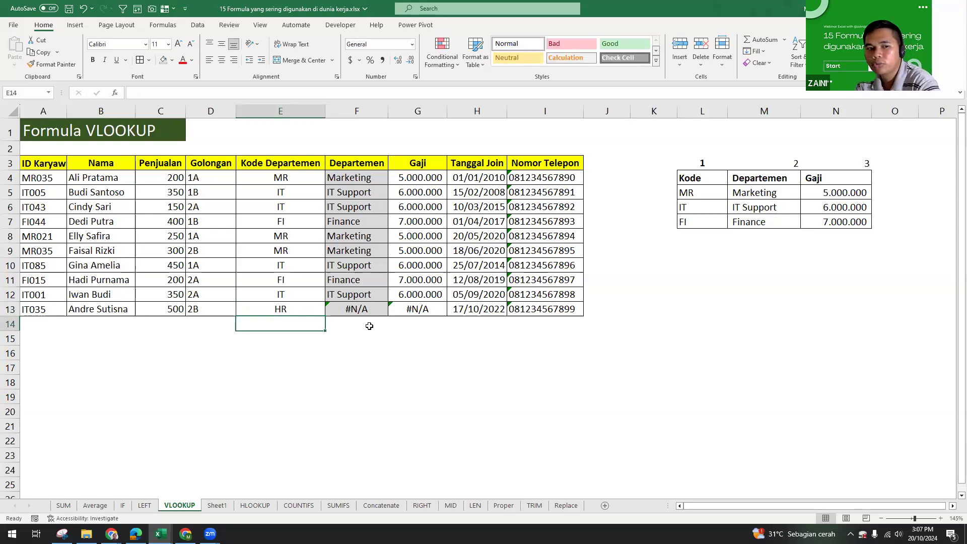
{"action": "key", "text": "Up"}
{"action": "key", "text": "Right"}
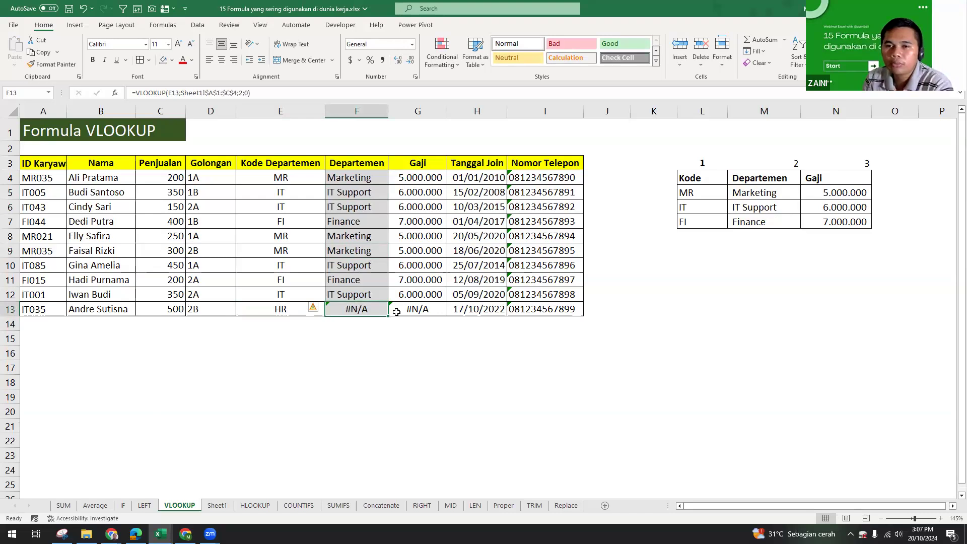
Step: Wrap the VLOOKUP in F13 with IFERROR so that it returns empty text "" on an error
{"action": "left_click", "coordinate": [268, 312]}
{"action": "key", "text": "Right"}
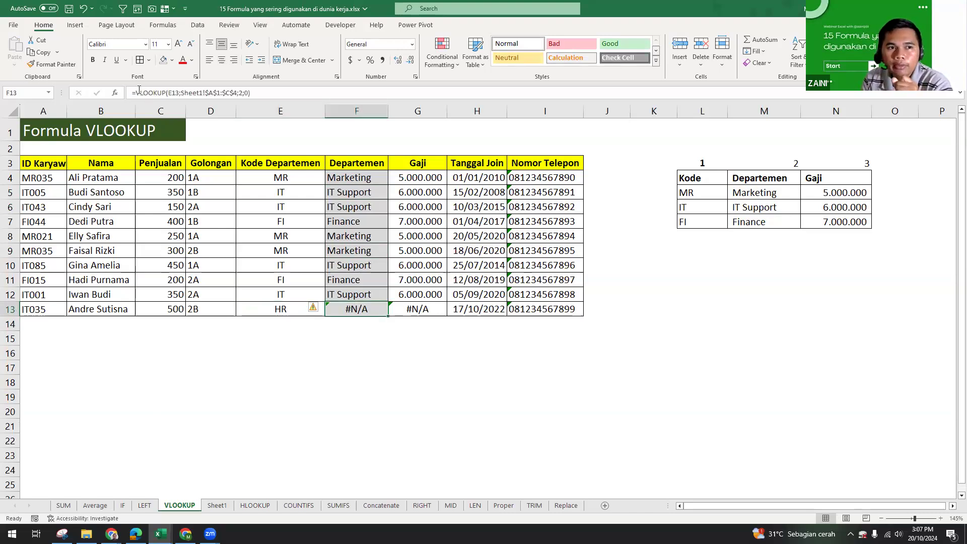
{"action": "key", "text": "F2"}
{"action": "key", "text": "Left"}
{"action": "type", "text": "IFERROR("}
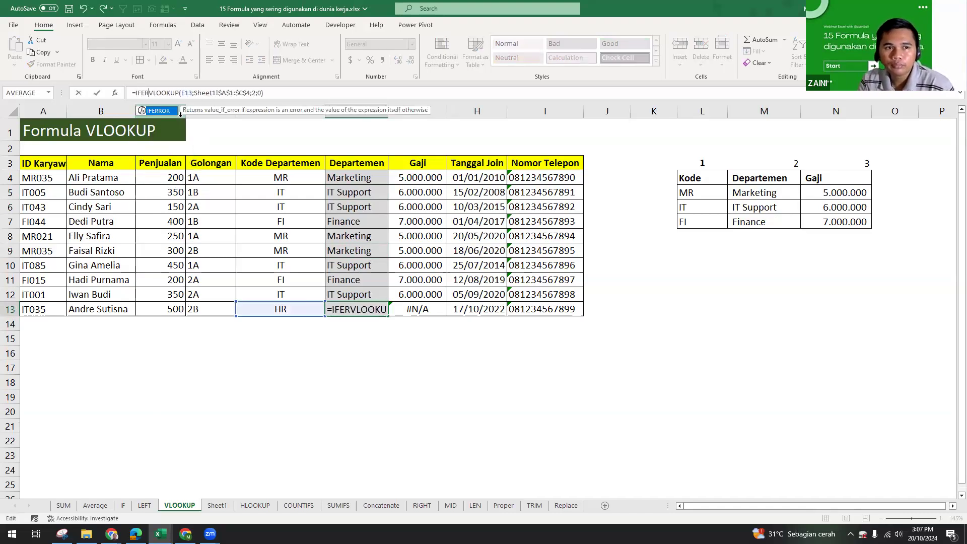
{"action": "left_click", "coordinate": [290, 94]}
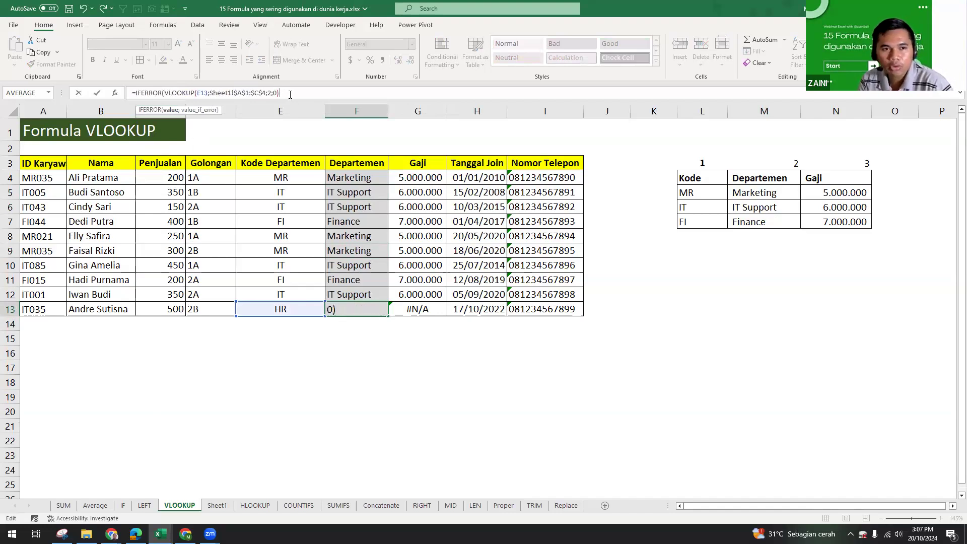
{"action": "type", "text": ";"}
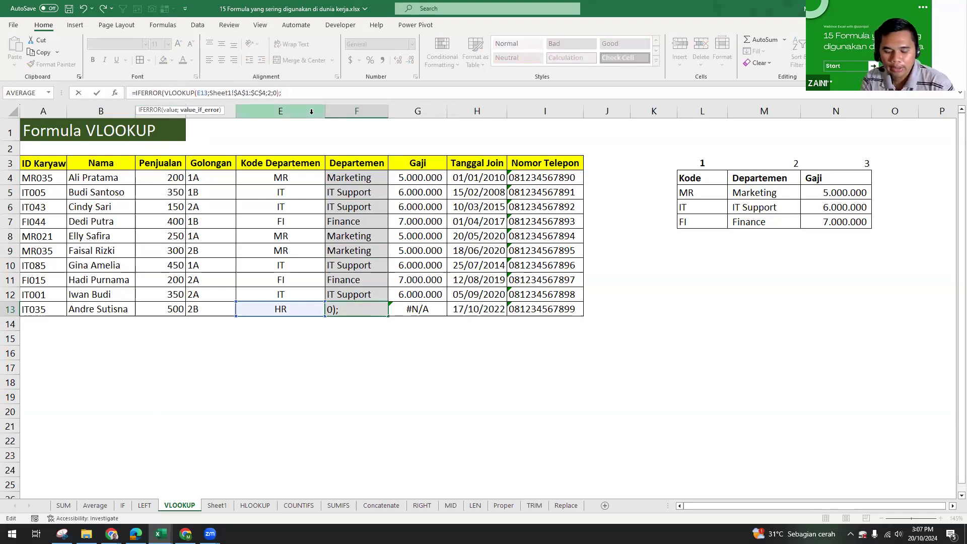
{"action": "type", "text": "\"\""}
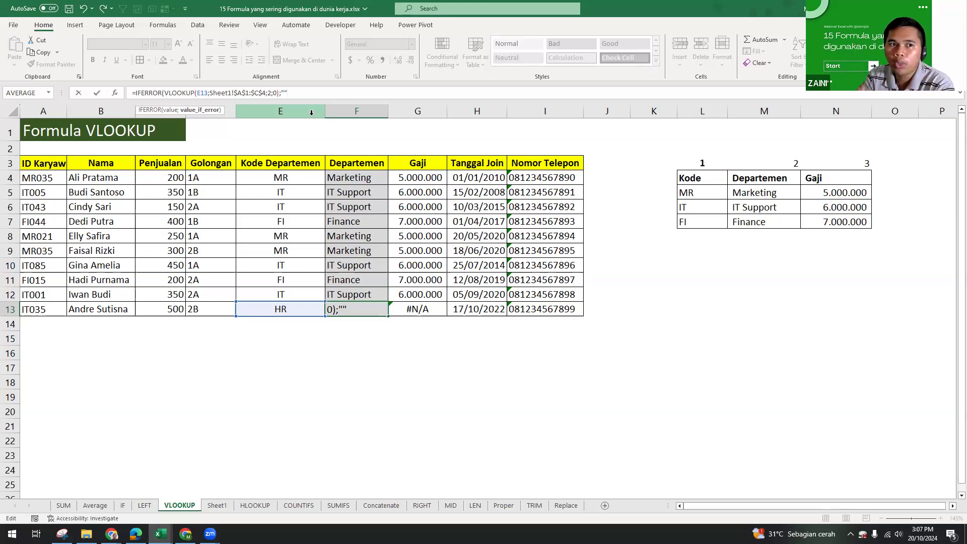
{"action": "type", "text": ")"}
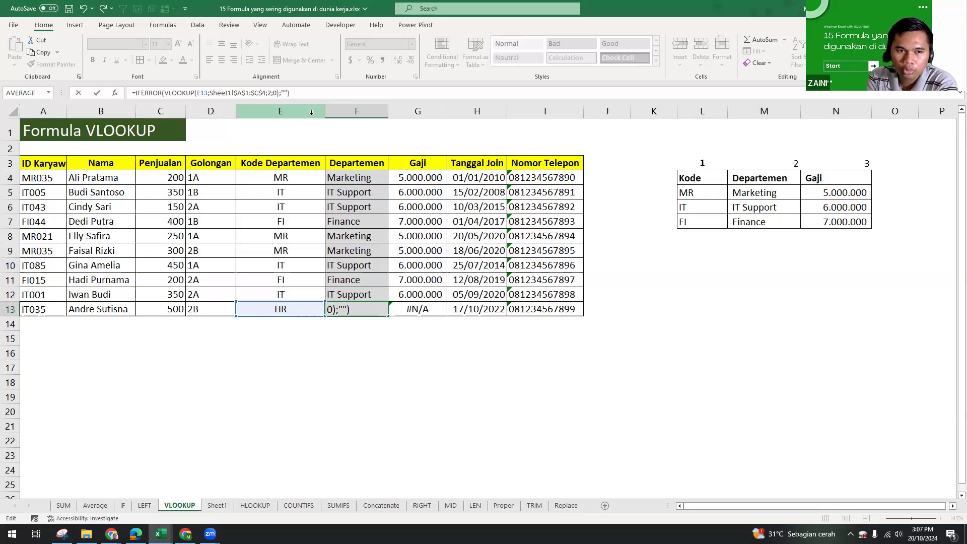
{"action": "key", "text": "Return"}
{"action": "key", "text": "Up"}
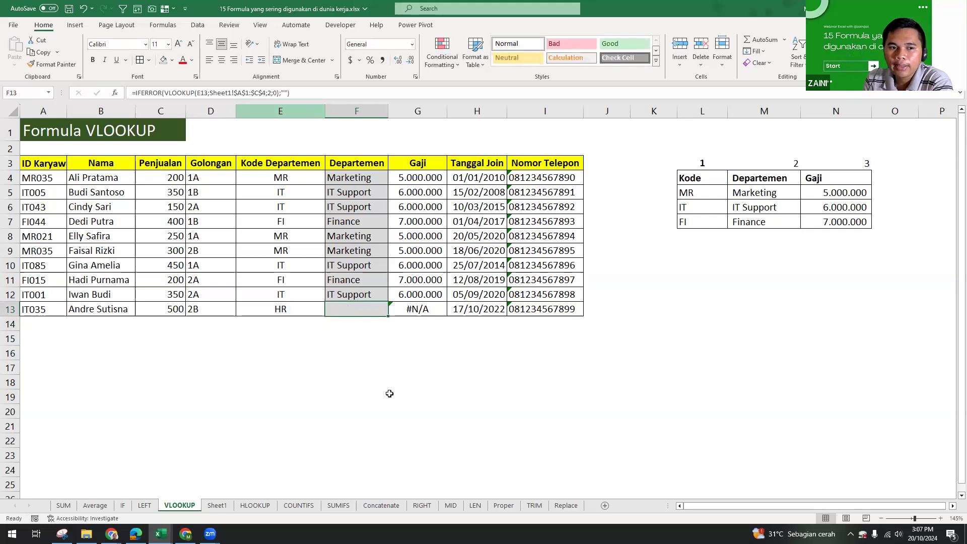
{"action": "left_click_drag", "start_coordinate": [390, 394], "coordinate": [389, 383]}
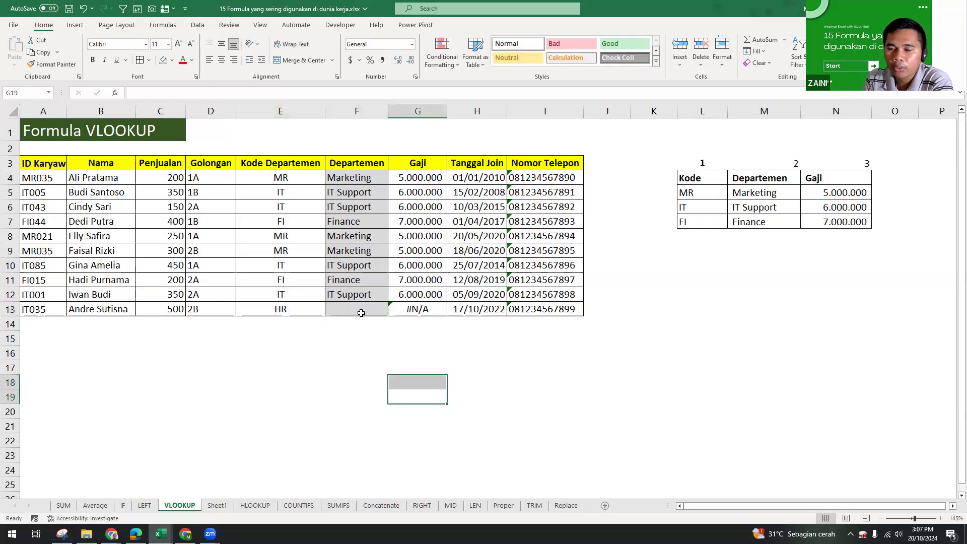
{"action": "left_click", "coordinate": [358, 311]}
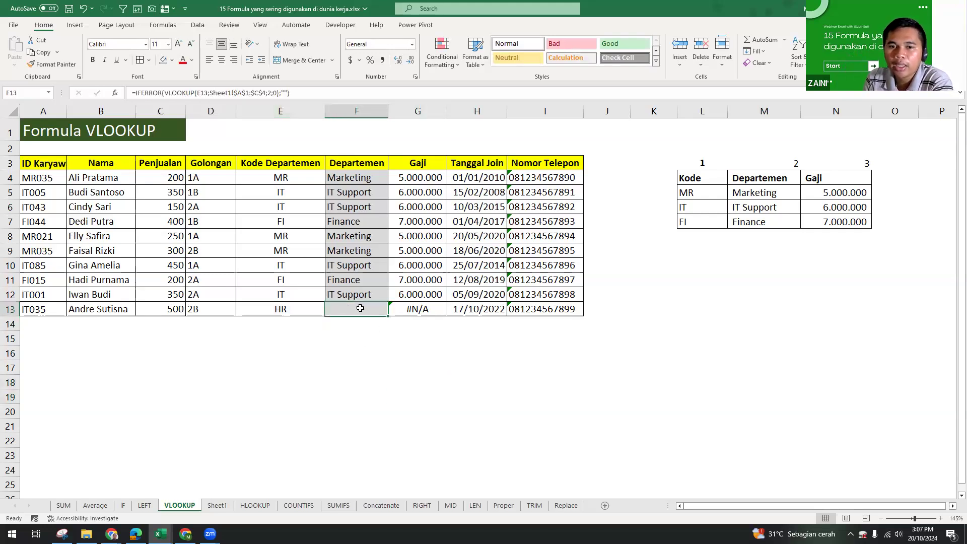
Step: Change the IFERROR fallback in F13 to "Data tidak ditemukan" and widen the Departemen column to fit the text
{"action": "left_click", "coordinate": [285, 93]}
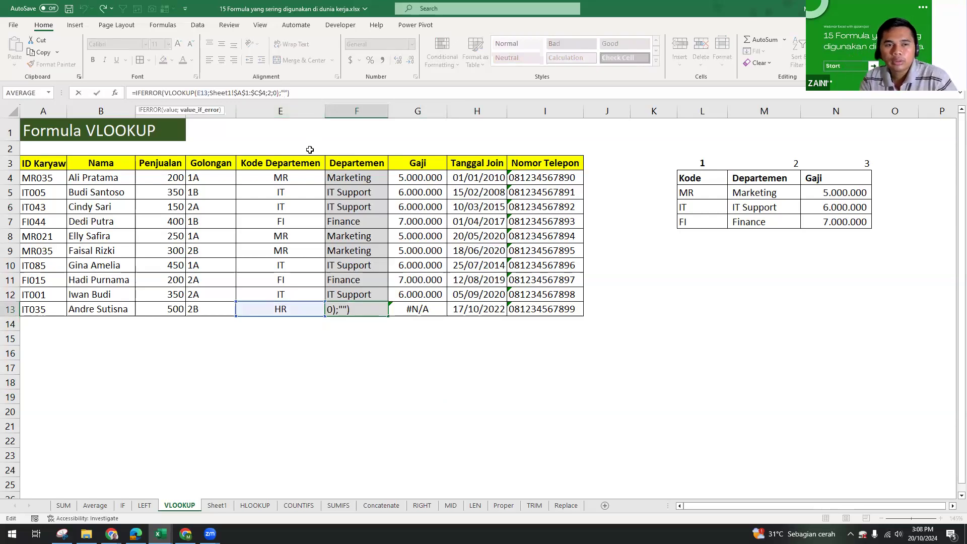
{"action": "key", "text": "Delete"}
{"action": "key", "text": "Delete"}
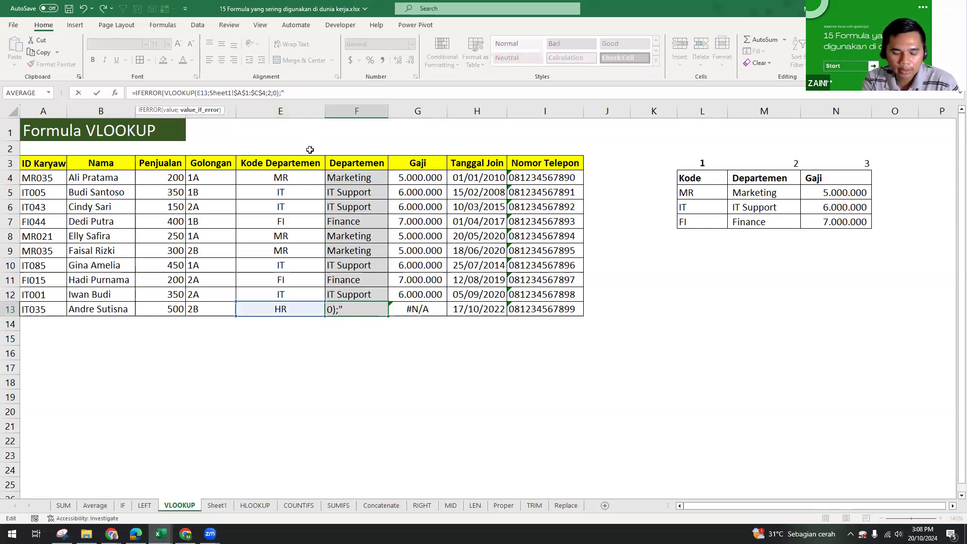
{"action": "type", "text": "Data tidak"}
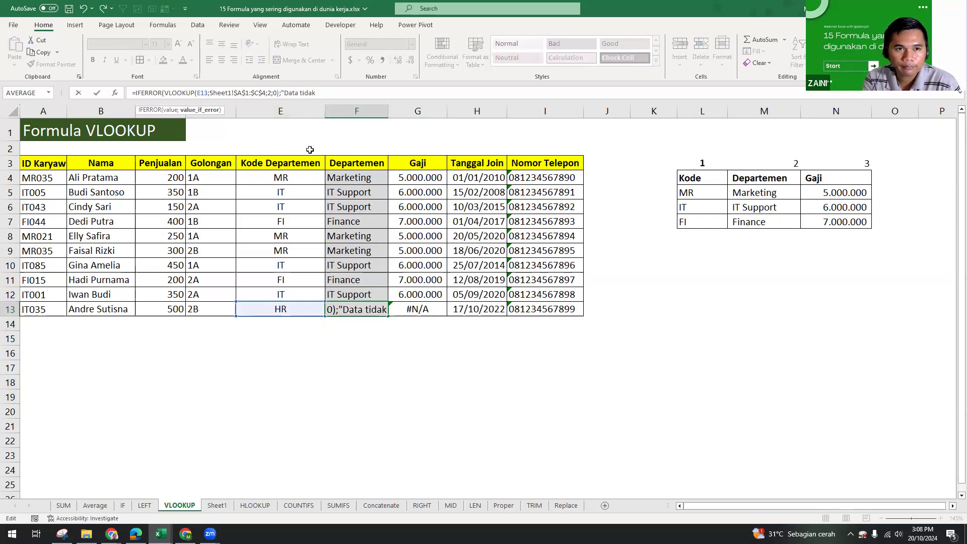
{"action": "type", "text": " ditemukan\""}
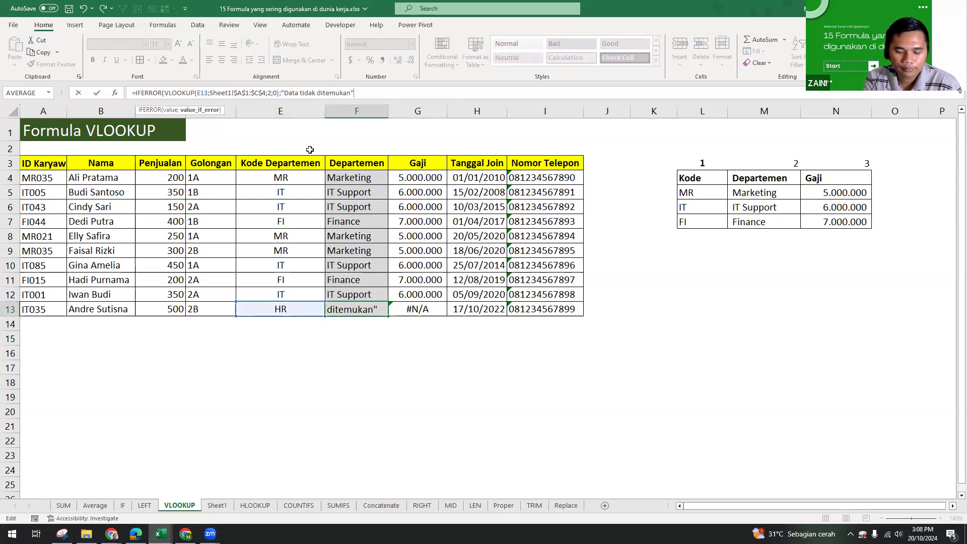
{"action": "type", "text": ")"}
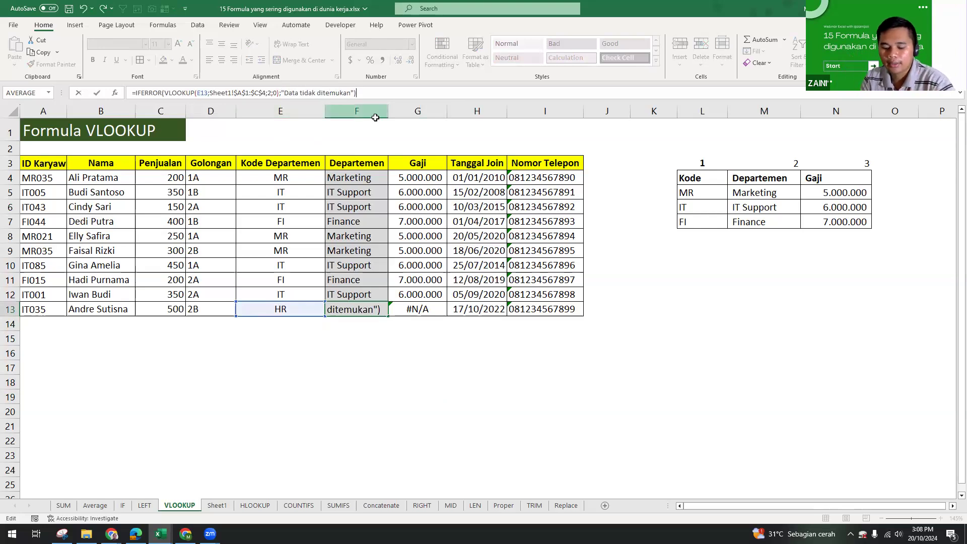
{"action": "key", "text": "Return"}
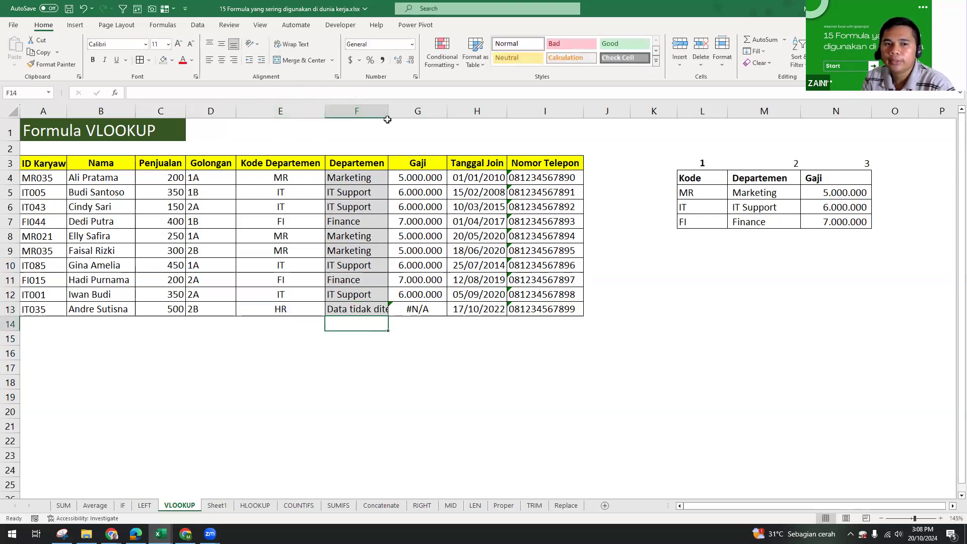
{"action": "left_click_drag", "start_coordinate": [389, 110], "coordinate": [437, 110]}
{"action": "left_click_drag", "start_coordinate": [404, 364], "coordinate": [403, 353]}
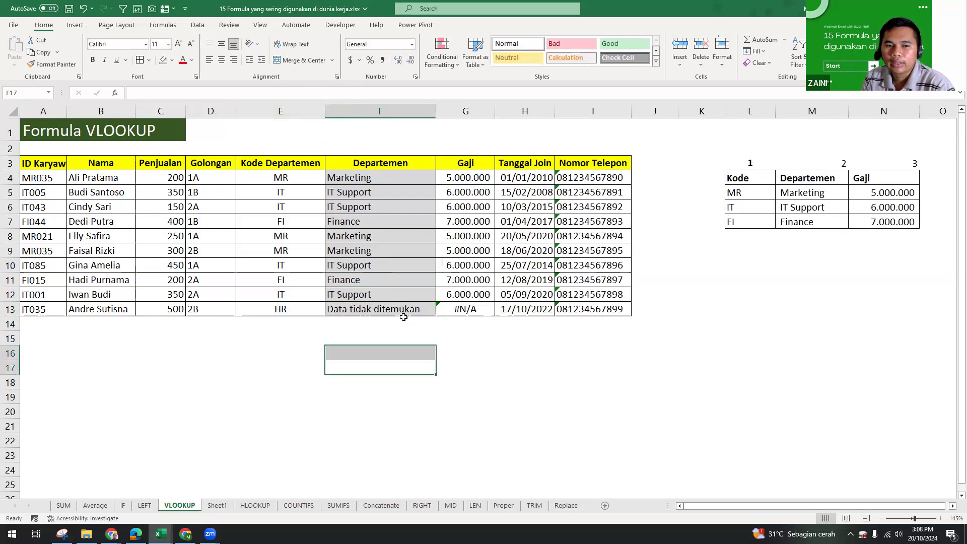
Step: Examine the IFERROR formula in F13 and the Kode Departemen and Departemen cells from row 4 to row 13
{"action": "left_click", "coordinate": [404, 316]}
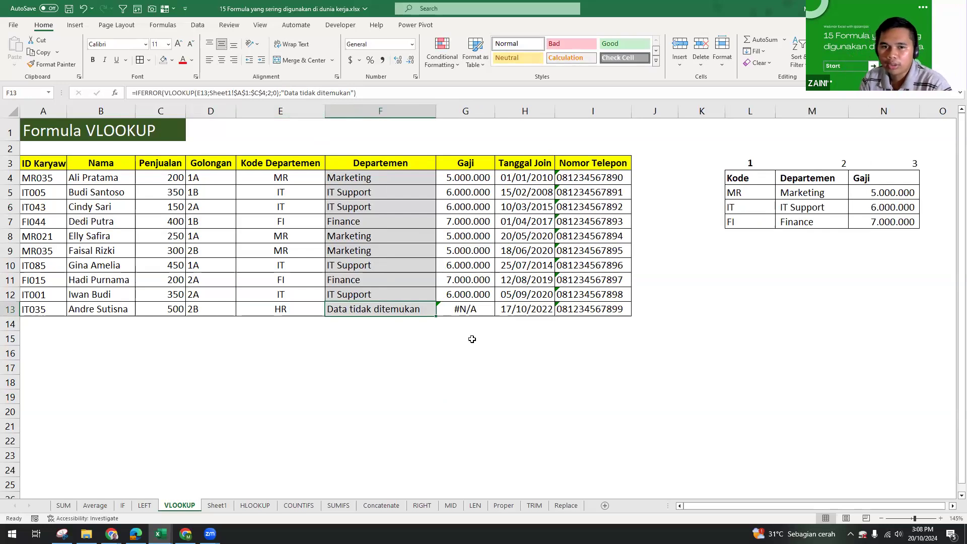
{"action": "left_click", "coordinate": [143, 93]}
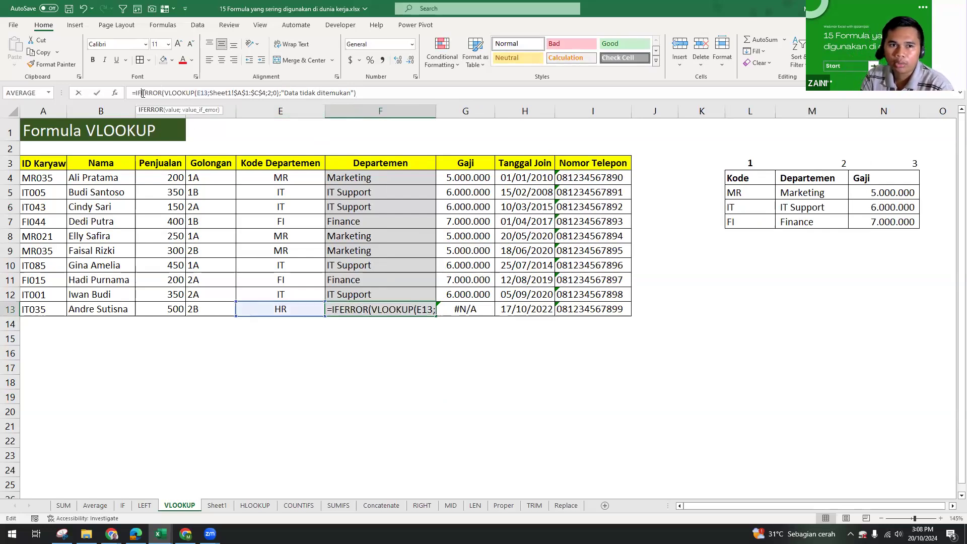
{"action": "key", "text": "Escape"}
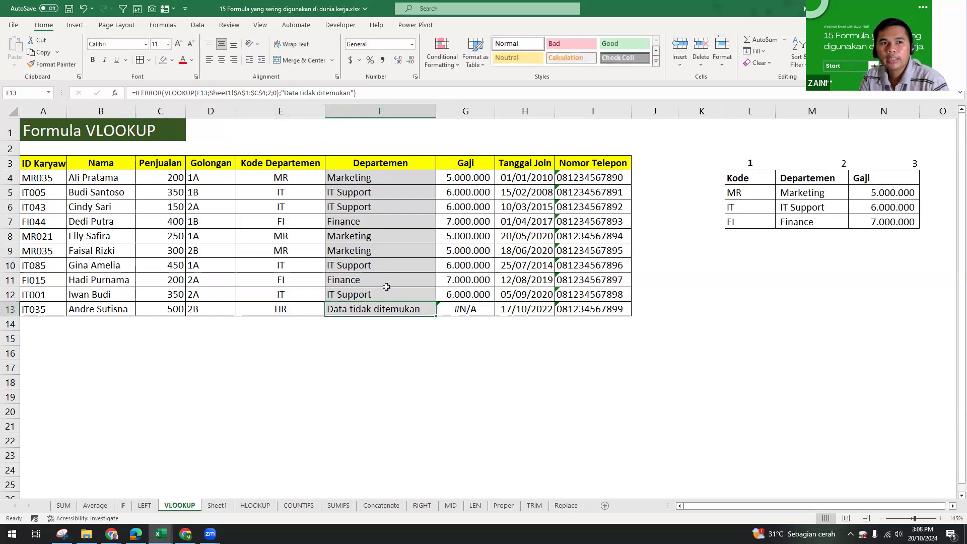
{"action": "left_click", "coordinate": [321, 93]}
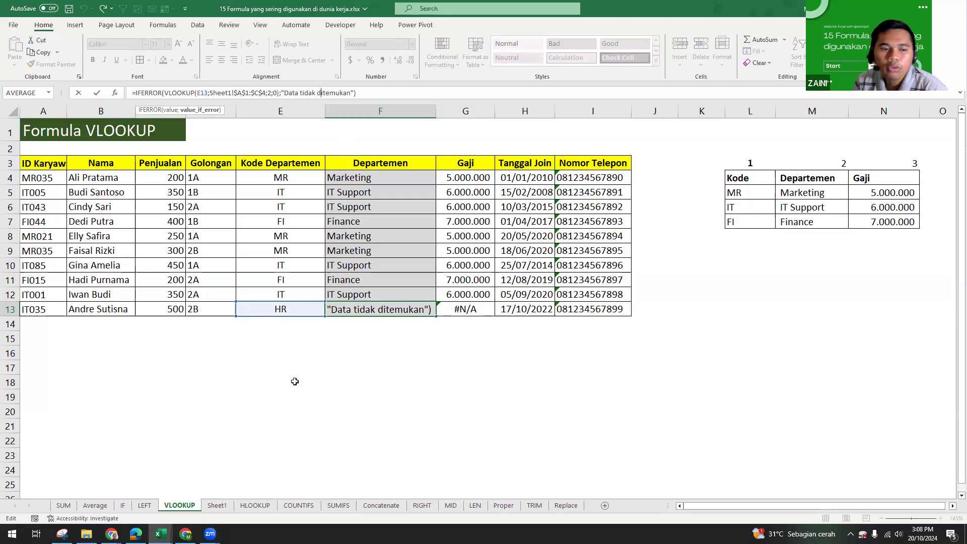
{"action": "key", "text": "Return"}
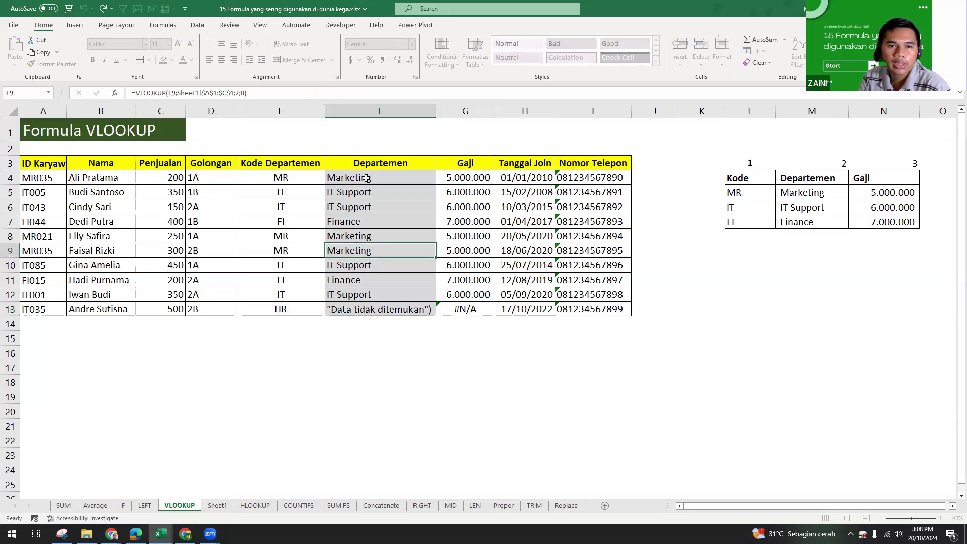
{"action": "left_click_drag", "start_coordinate": [317, 177], "coordinate": [465, 294]}
{"action": "left_click_drag", "start_coordinate": [276, 177], "coordinate": [428, 309]}
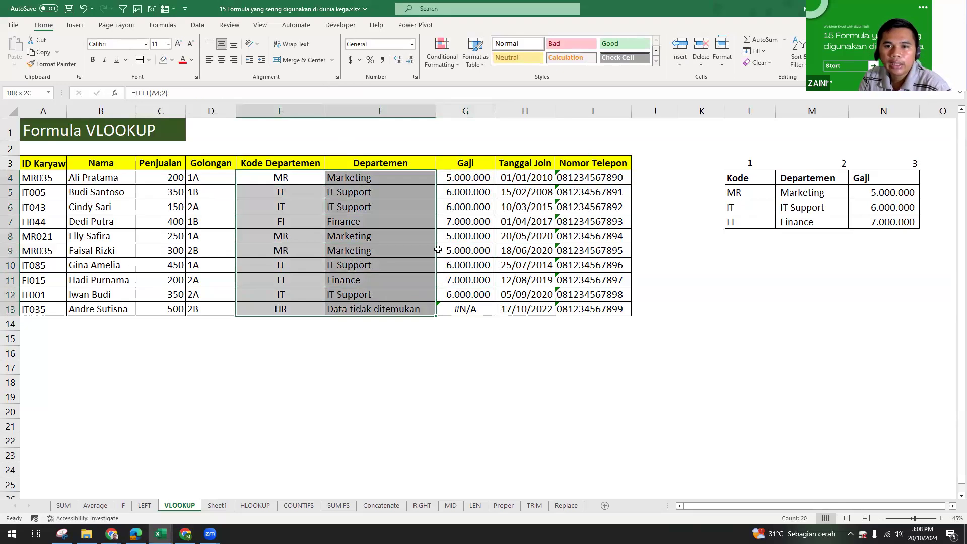
{"action": "left_click", "coordinate": [289, 179]}
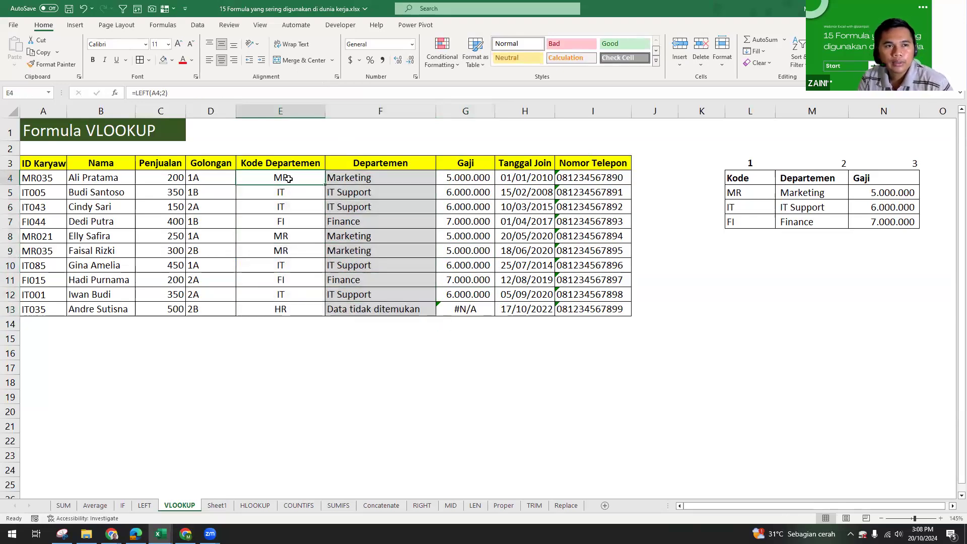
{"action": "left_click", "coordinate": [425, 179]}
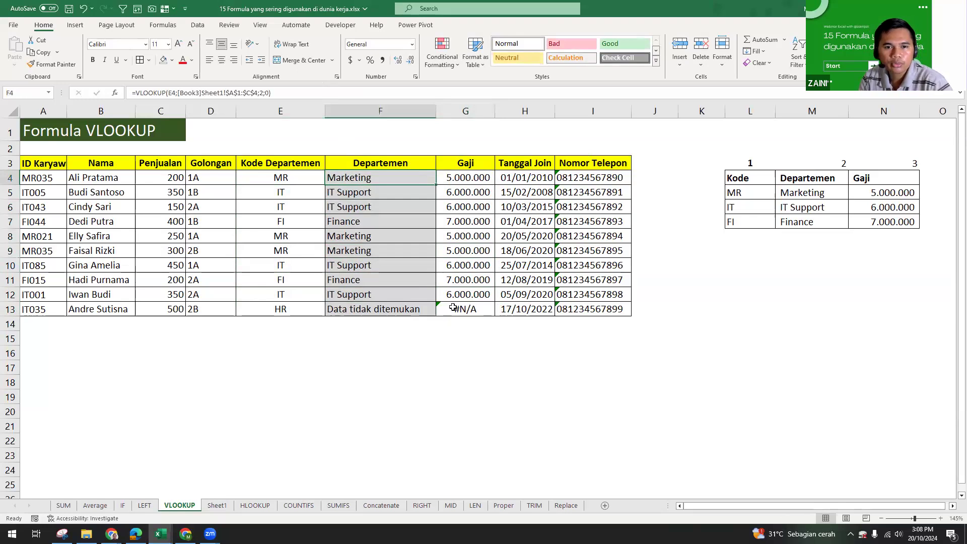
Step: Clear the Departemen and Gaji cells F13:G13 and set the Kode Departemen in E13 to IT
{"action": "left_click_drag", "start_coordinate": [428, 309], "coordinate": [456, 308]}
{"action": "key", "text": "Delete"}
{"action": "left_click", "coordinate": [299, 314]}
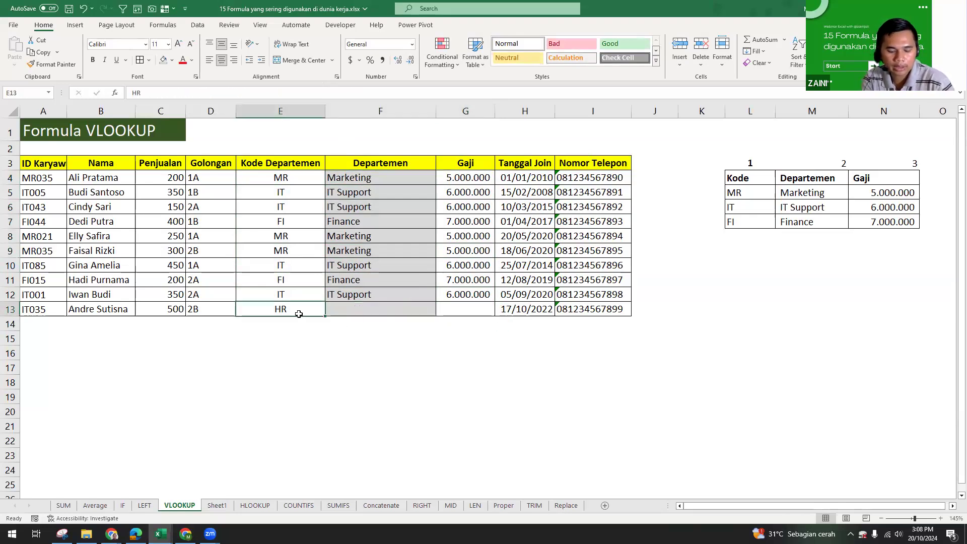
{"action": "type", "text": "IT"}
{"action": "key", "text": "Tab"}
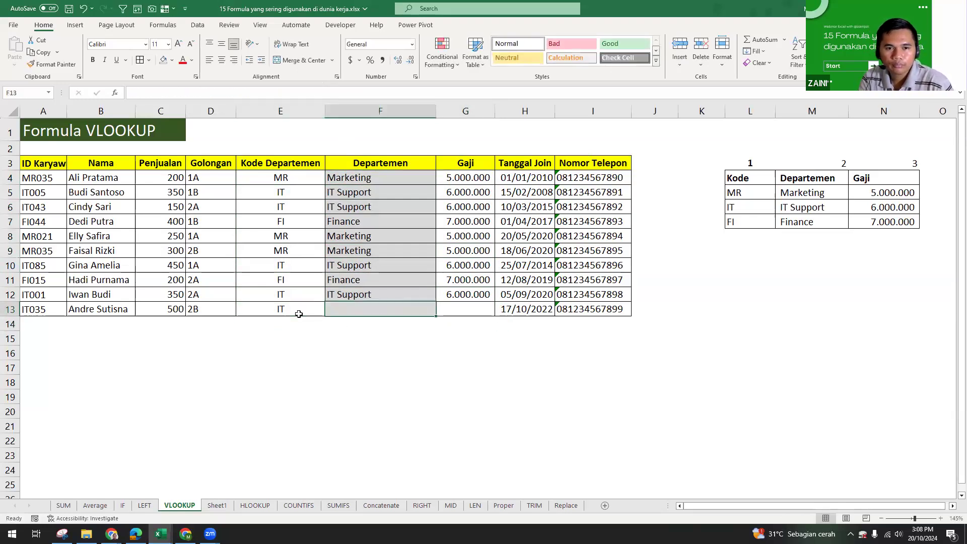
Step: Fill the Departemen and Gaji formulas from F12:G12 down into row 13
{"action": "key", "text": "Up"}
{"action": "key", "text": "shift+Right"}
{"action": "left_click_drag", "start_coordinate": [495, 301], "coordinate": [495, 314]}
{"action": "left_click", "coordinate": [382, 178]}
{"action": "type", "text": "=VLO"}
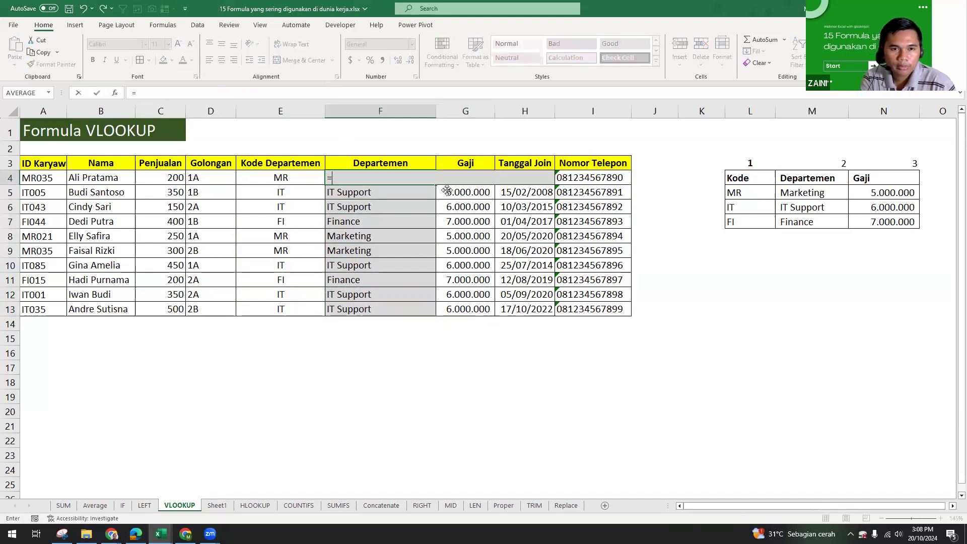
{"action": "key", "text": "Tab"}
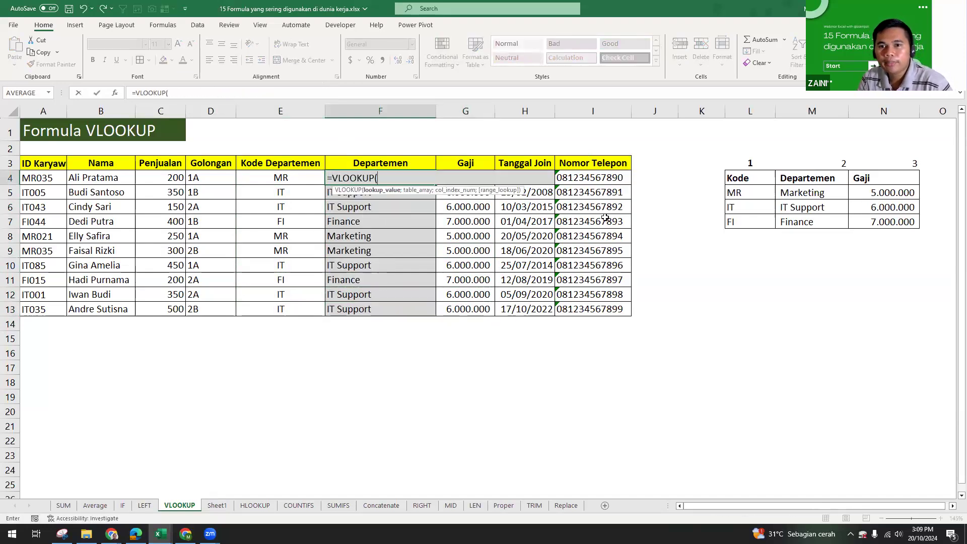
{"action": "key", "text": "Escape"}
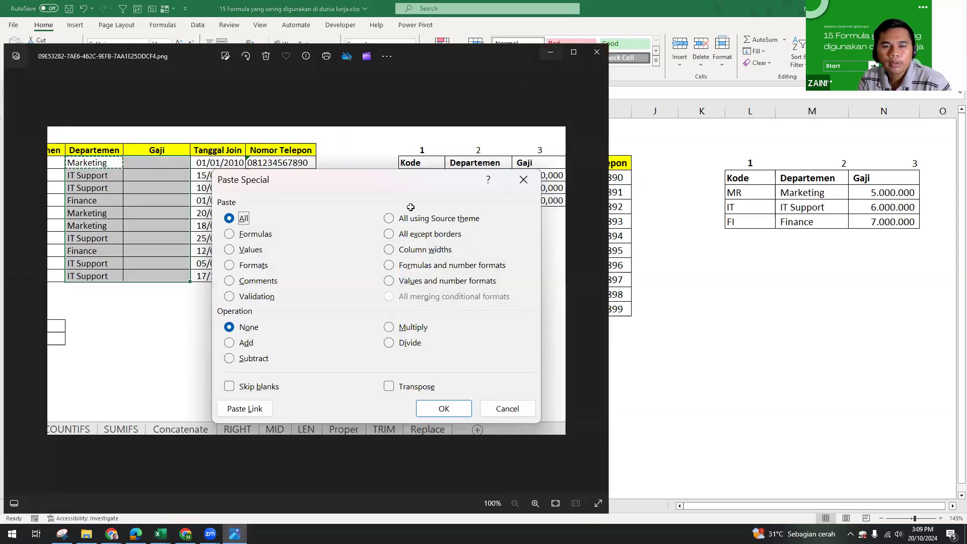
Step: Minimize the Paste Special screenshot image and clear the Departemen results in F5:F13
{"action": "left_click", "coordinate": [550, 52]}
{"action": "left_click", "coordinate": [352, 175]}
{"action": "key", "text": "ctrl+c"}
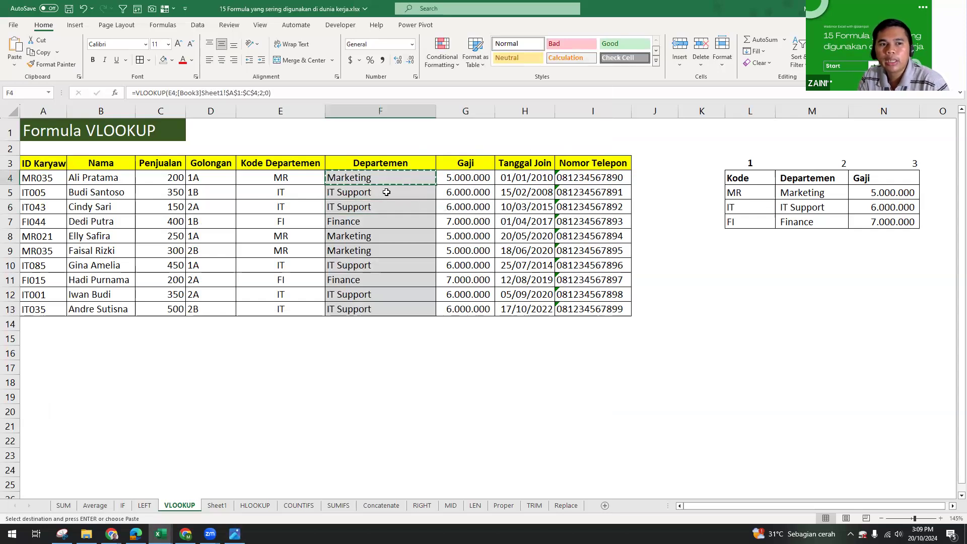
{"action": "left_click_drag", "start_coordinate": [386, 192], "coordinate": [391, 308]}
{"action": "key", "text": "Delete"}
{"action": "left_click", "coordinate": [378, 178]}
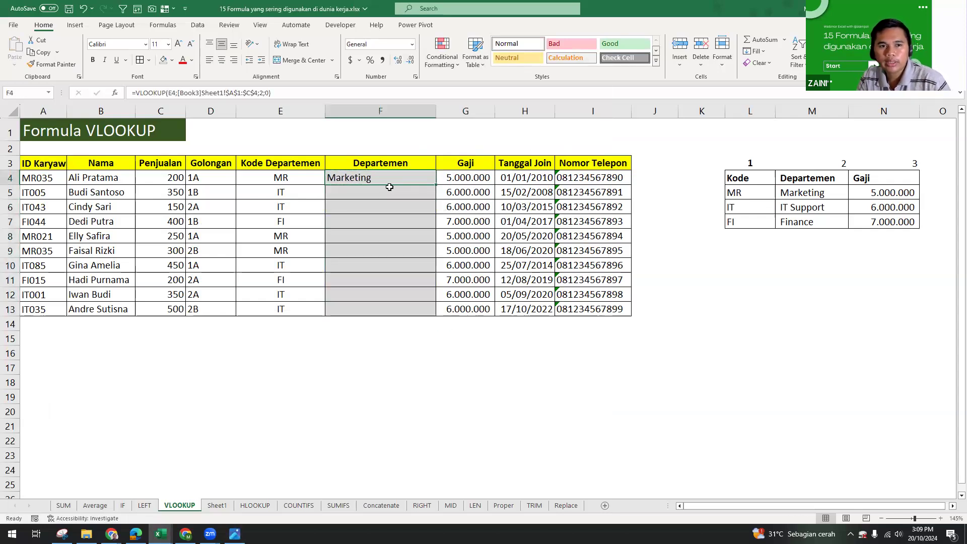
Step: Copy the Departemen formula in F4 and review the Formulas, Values and Formats options of Paste Special for F5:F13
{"action": "key", "text": "ctrl+c"}
{"action": "left_click_drag", "start_coordinate": [389, 190], "coordinate": [385, 298]}
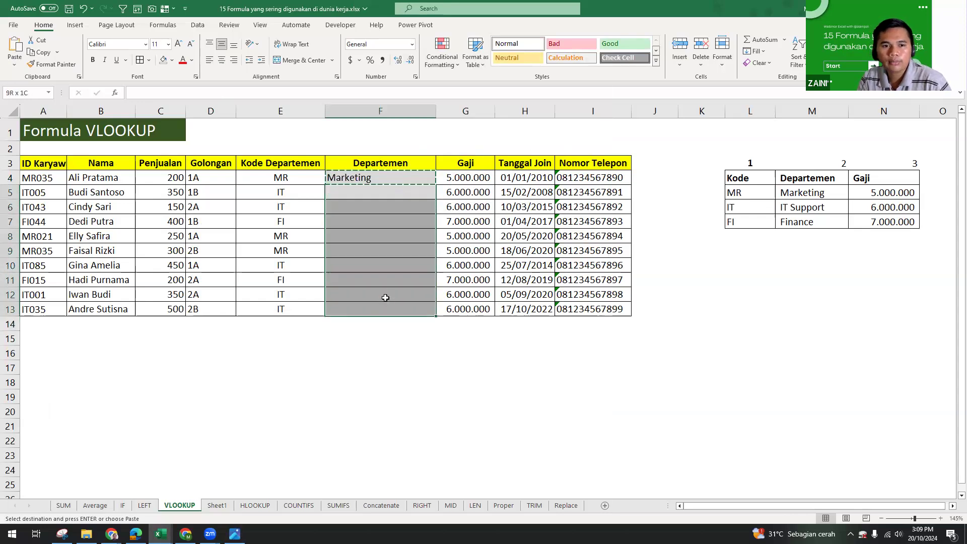
{"action": "right_click", "coordinate": [367, 244]}
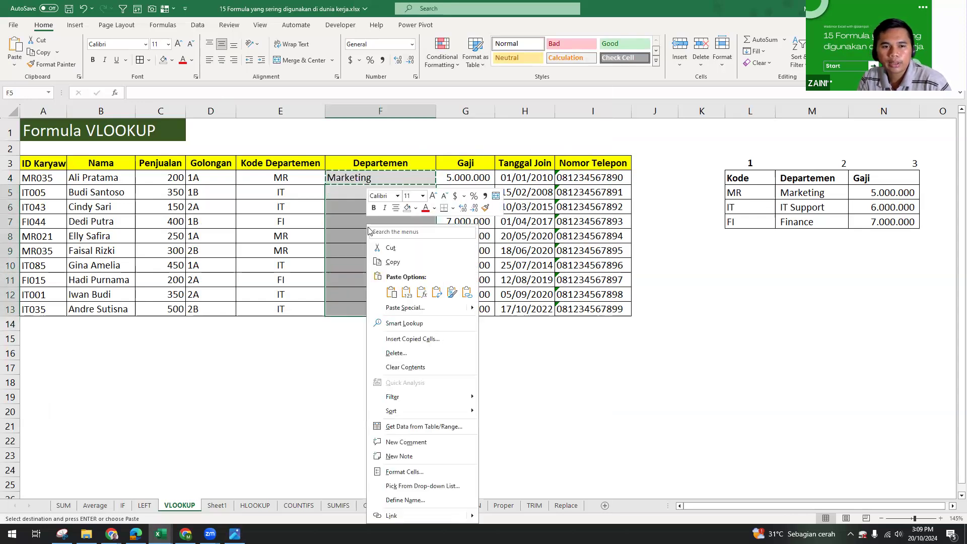
{"action": "left_click", "coordinate": [406, 308]}
{"action": "left_click_drag", "start_coordinate": [373, 251], "coordinate": [508, 181]}
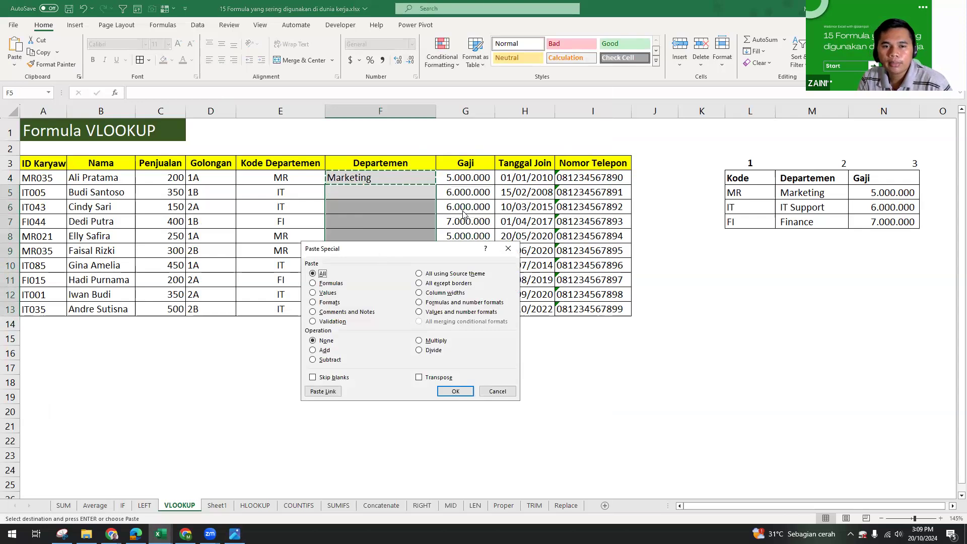
{"action": "left_click", "coordinate": [466, 212]}
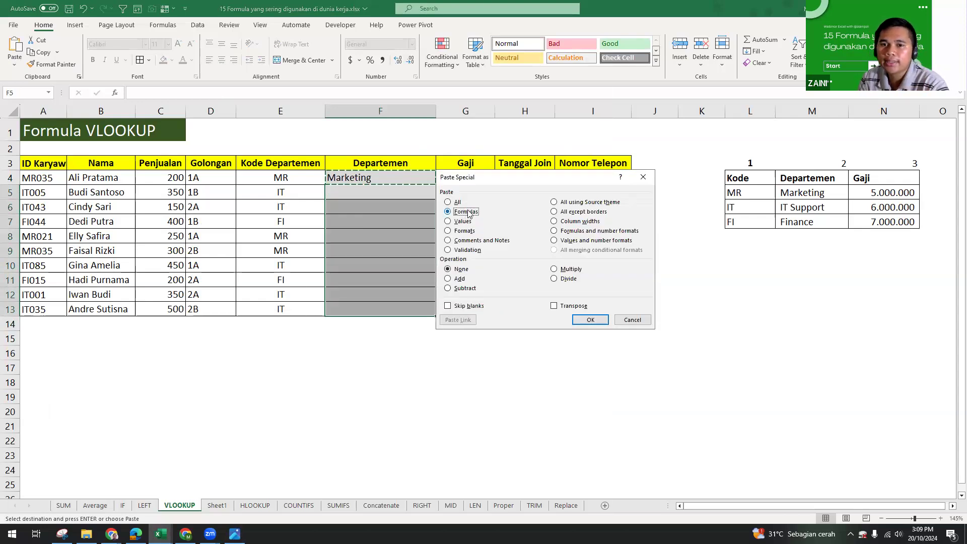
{"action": "left_click", "coordinate": [466, 223]}
{"action": "left_click", "coordinate": [466, 230]}
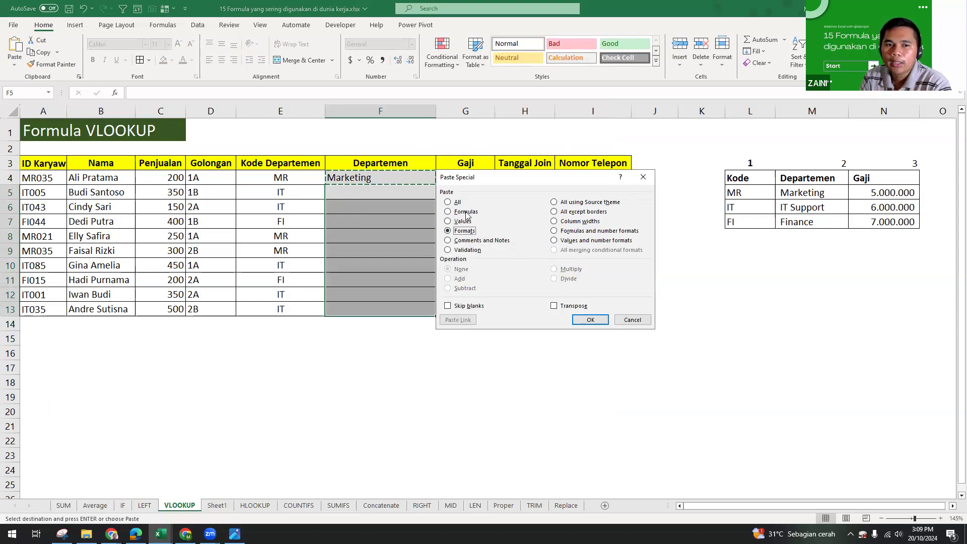
{"action": "left_click", "coordinate": [465, 212]}
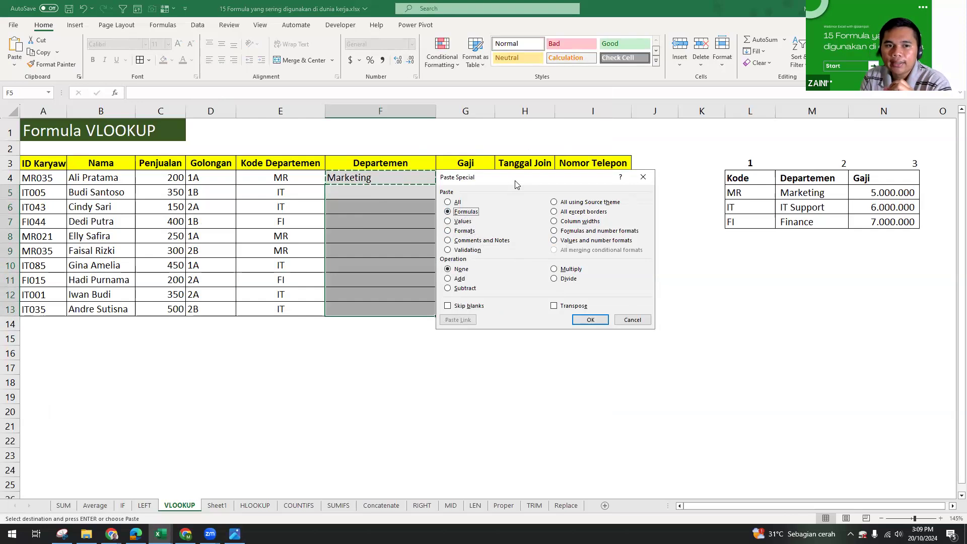
{"action": "left_click_drag", "start_coordinate": [515, 184], "coordinate": [325, 235]}
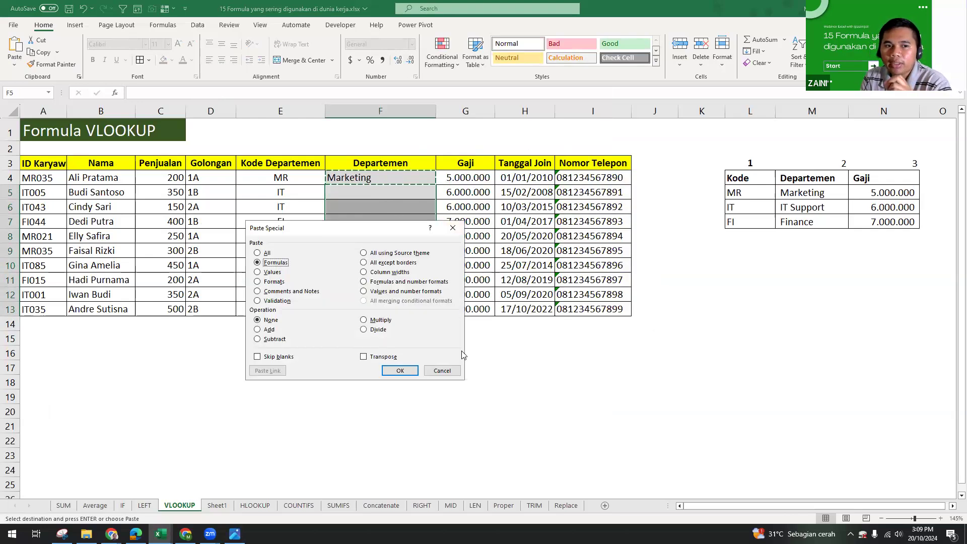
{"action": "left_click", "coordinate": [441, 370]}
Step: Try to paste the copied Departemen cell F4 into the Gaji cell G4, and undo the paste
{"action": "left_click", "coordinate": [373, 174]}
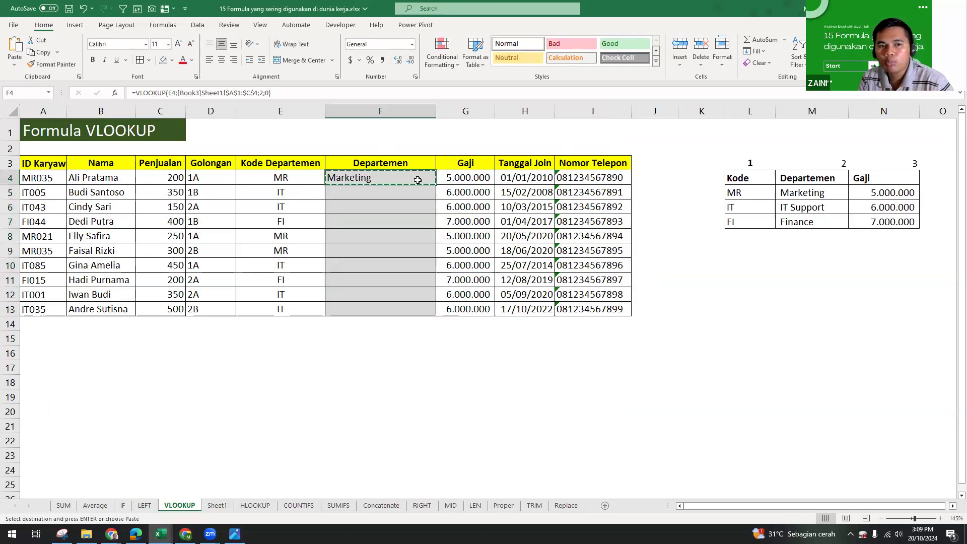
{"action": "left_click", "coordinate": [460, 177]}
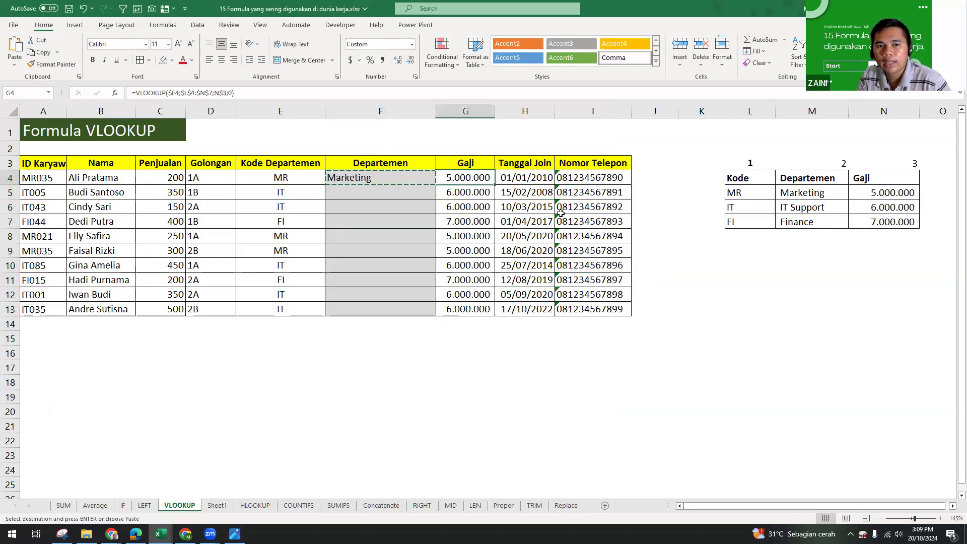
{"action": "type", "text": "#N/A"}
{"action": "left_click", "coordinate": [486, 236]}
{"action": "key", "text": "Escape"}
{"action": "left_click", "coordinate": [463, 179]}
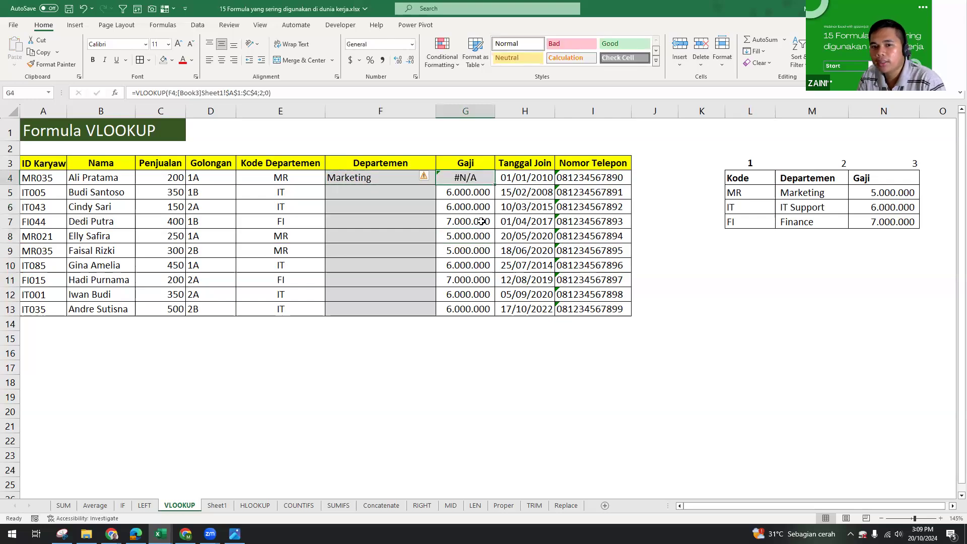
{"action": "key", "text": "ctrl+z"}
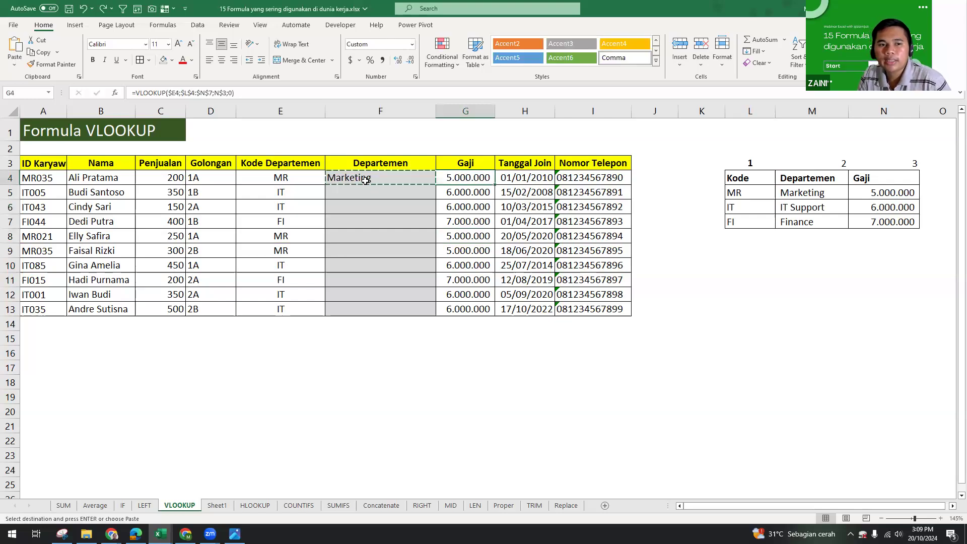
Step: Try to paste only the formula from F4 into G4 using Paste Special with the Formulas option, and undo it
{"action": "left_click", "coordinate": [367, 179]}
{"action": "key", "text": "ctrl+c"}
{"action": "left_click", "coordinate": [452, 178]}
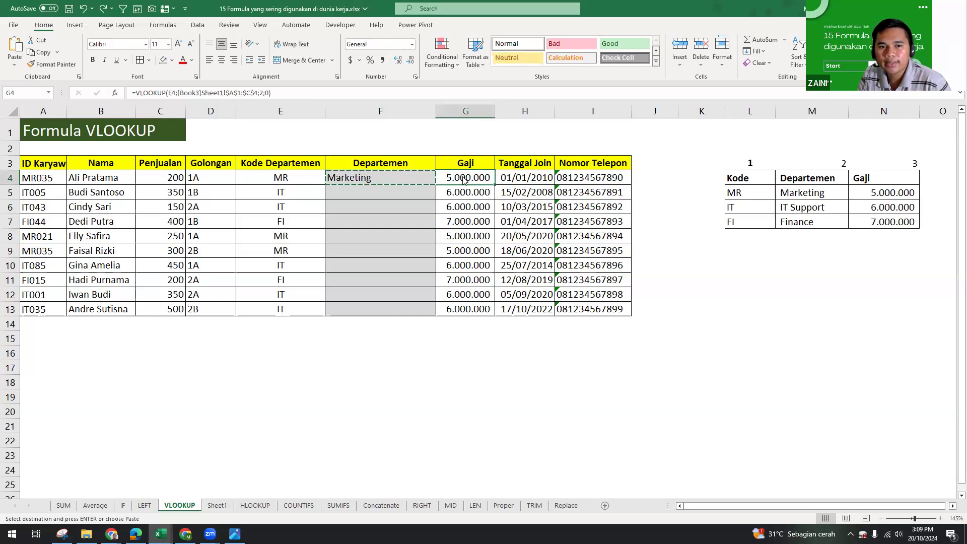
{"action": "right_click", "coordinate": [454, 177]}
{"action": "left_click", "coordinate": [504, 261]}
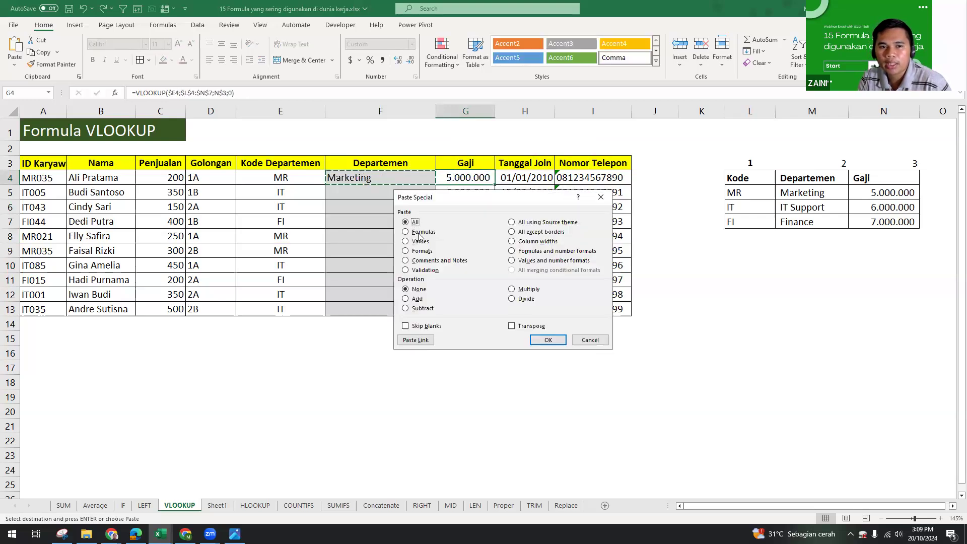
{"action": "left_click", "coordinate": [418, 232]}
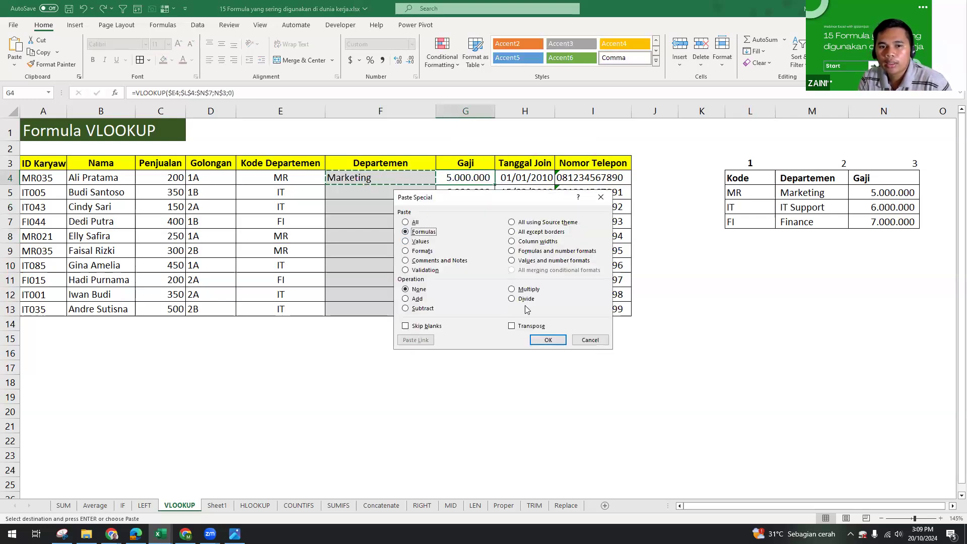
{"action": "left_click", "coordinate": [548, 340]}
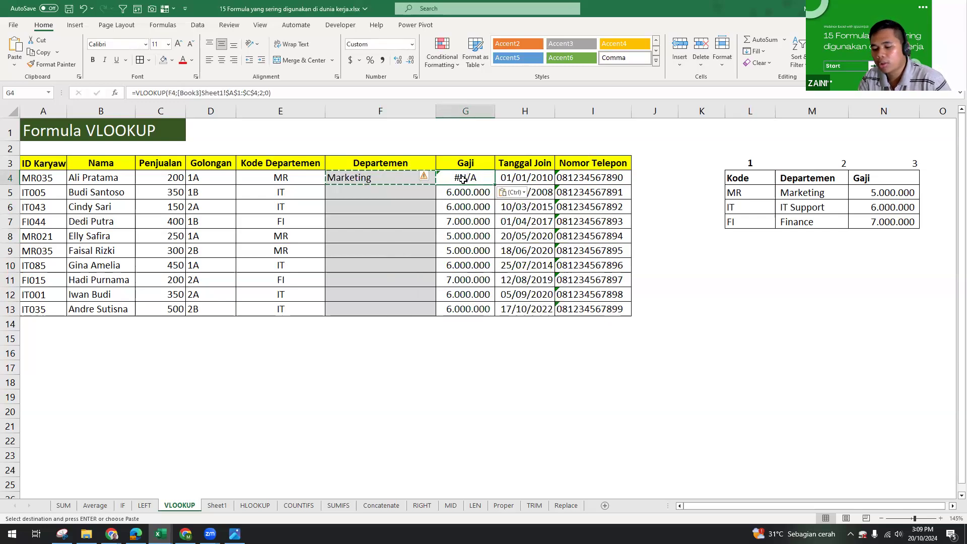
{"action": "mouse_move", "coordinate": [393, 180]}
{"action": "left_mouse_down"}
{"action": "mouse_move", "coordinate": [410, 281]}
{"action": "mouse_move", "coordinate": [401, 188]}
{"action": "left_mouse_up"}
{"action": "left_click", "coordinate": [399, 180]}
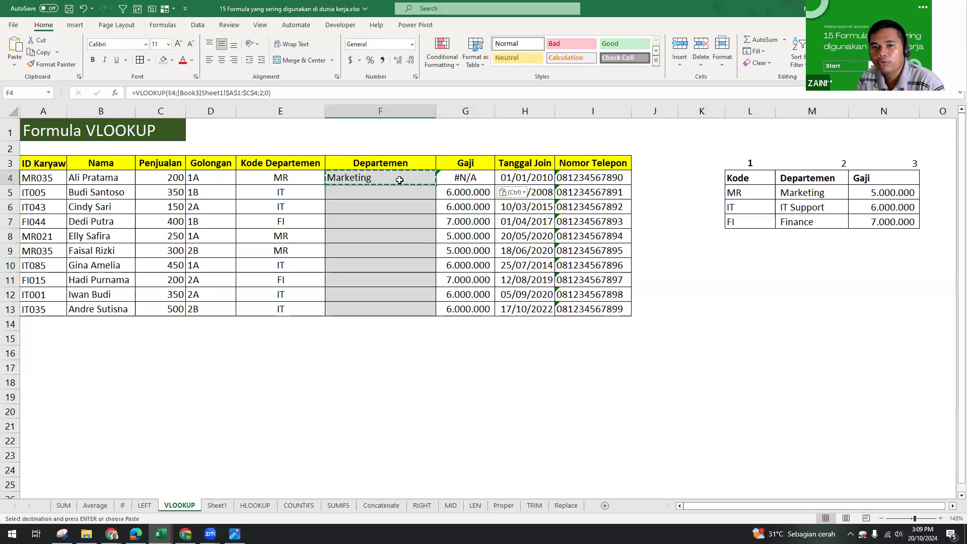
{"action": "left_click", "coordinate": [398, 222], "text": "shift"}
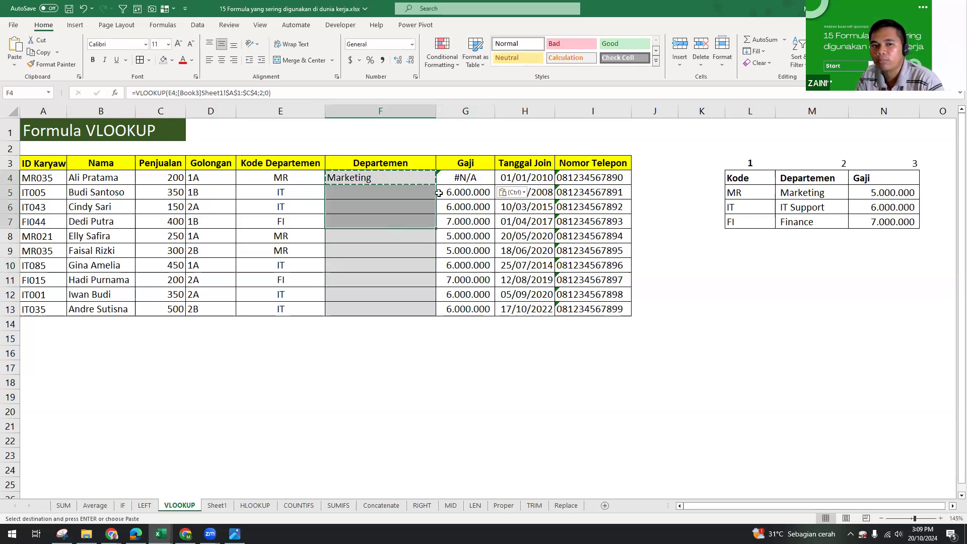
{"action": "key", "text": "ctrl+z"}
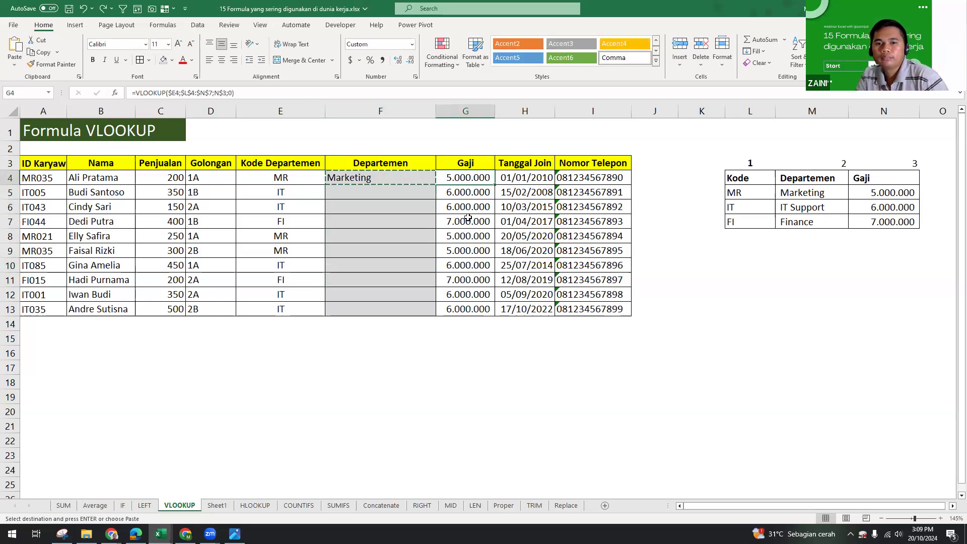
{"action": "left_click", "coordinate": [450, 192]}
{"action": "left_click", "coordinate": [370, 190]}
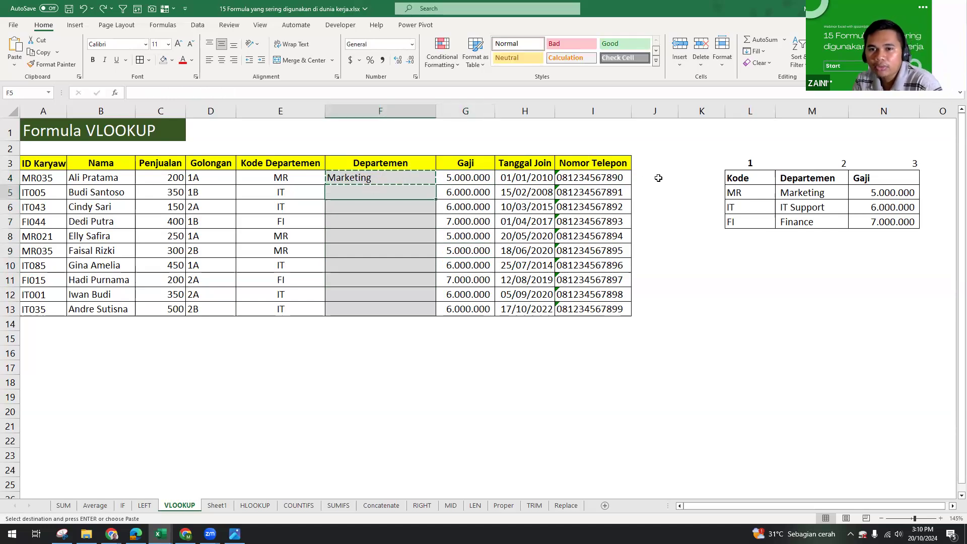
{"action": "left_click_drag", "start_coordinate": [472, 182], "coordinate": [479, 301]}
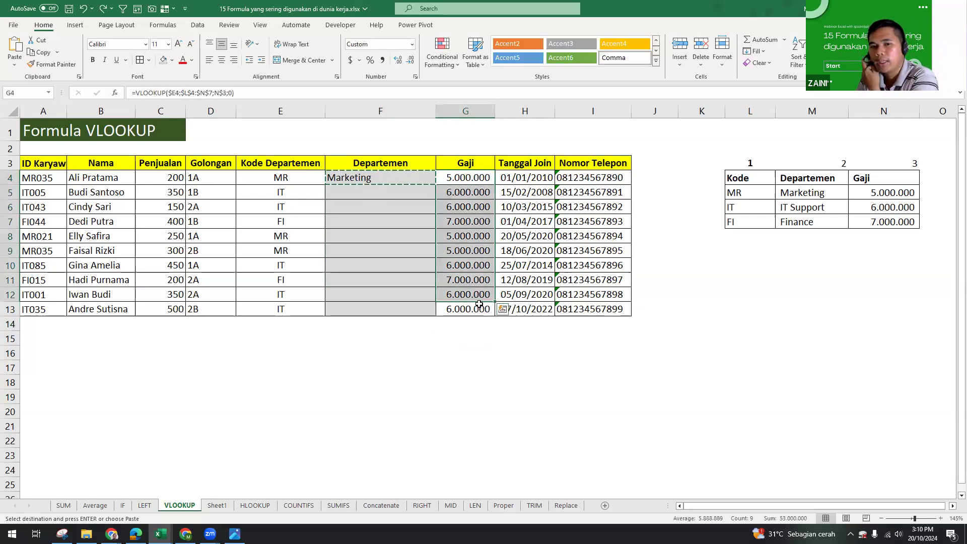
{"action": "left_click", "coordinate": [389, 206]}
{"action": "left_click_drag", "start_coordinate": [394, 194], "coordinate": [406, 235]}
{"action": "left_click", "coordinate": [503, 224]}
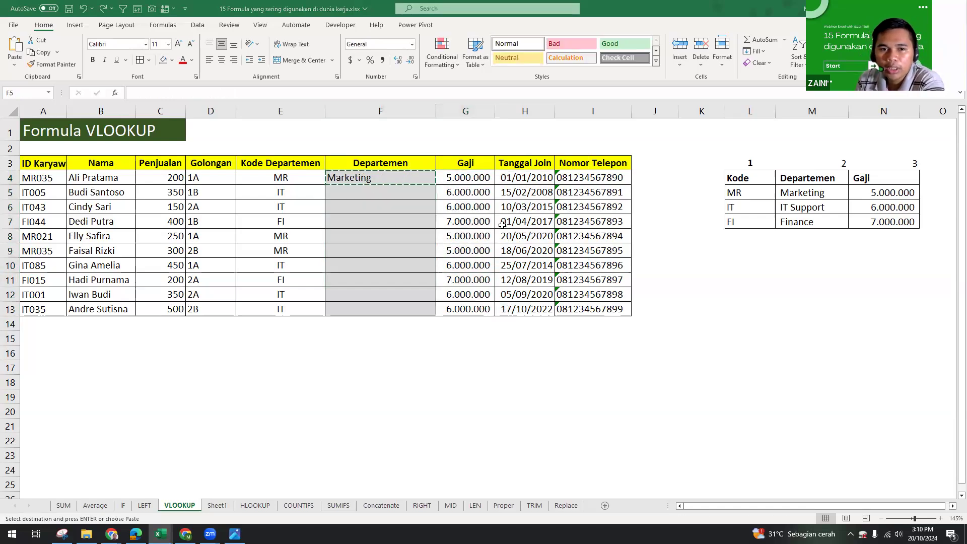
Step: Switch to the image viewer to look at the Paste Special screenshot, and dismiss both image windows
{"action": "key", "text": "alt+Tab"}
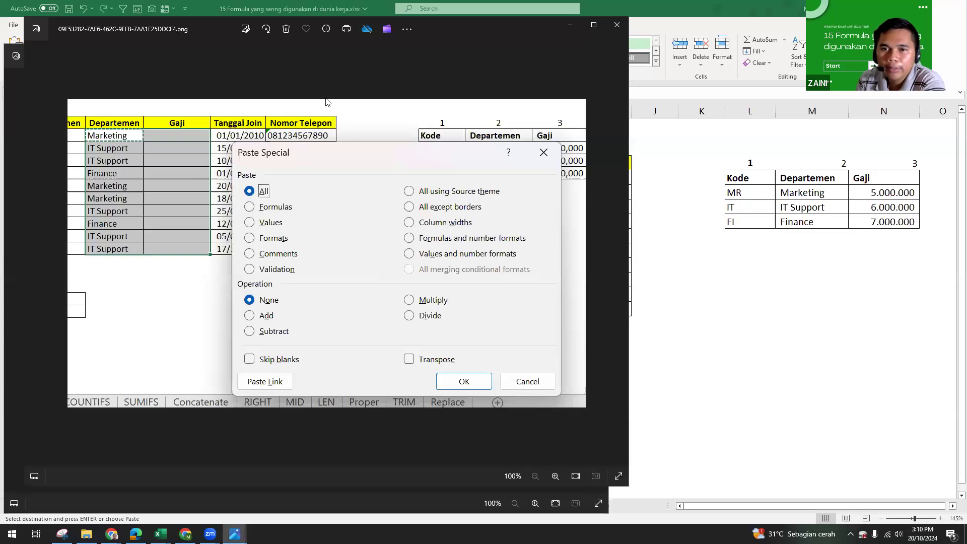
{"action": "left_click", "coordinate": [570, 25]}
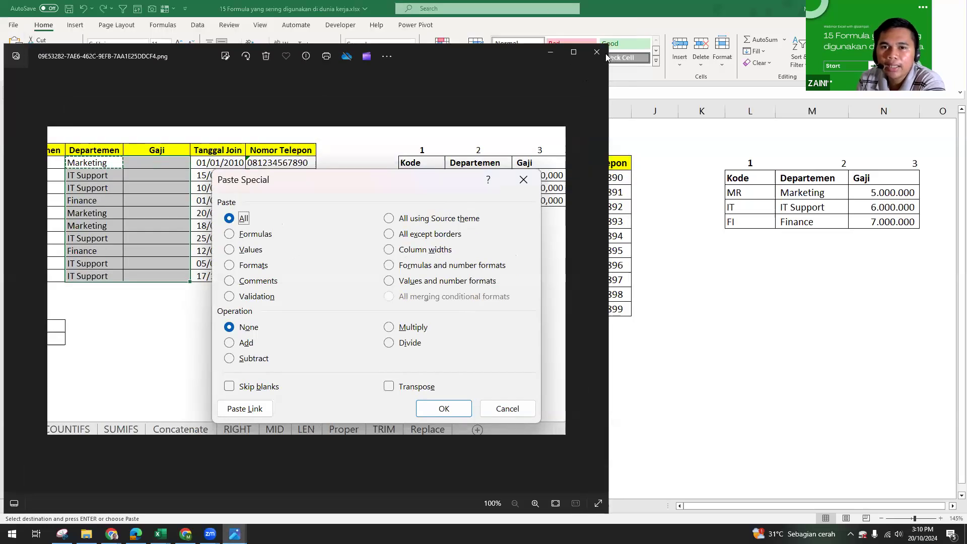
{"action": "left_click", "coordinate": [596, 51]}
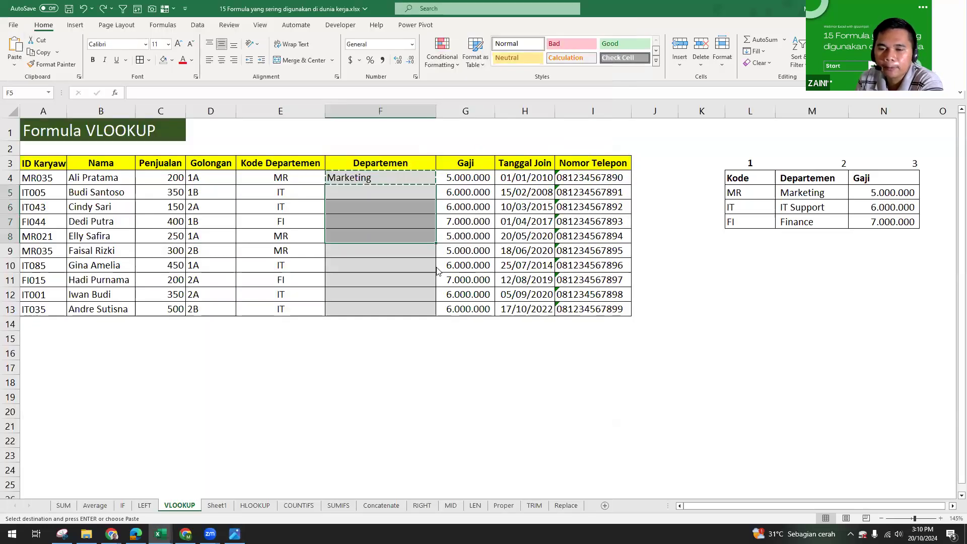
{"action": "left_click", "coordinate": [472, 195]}
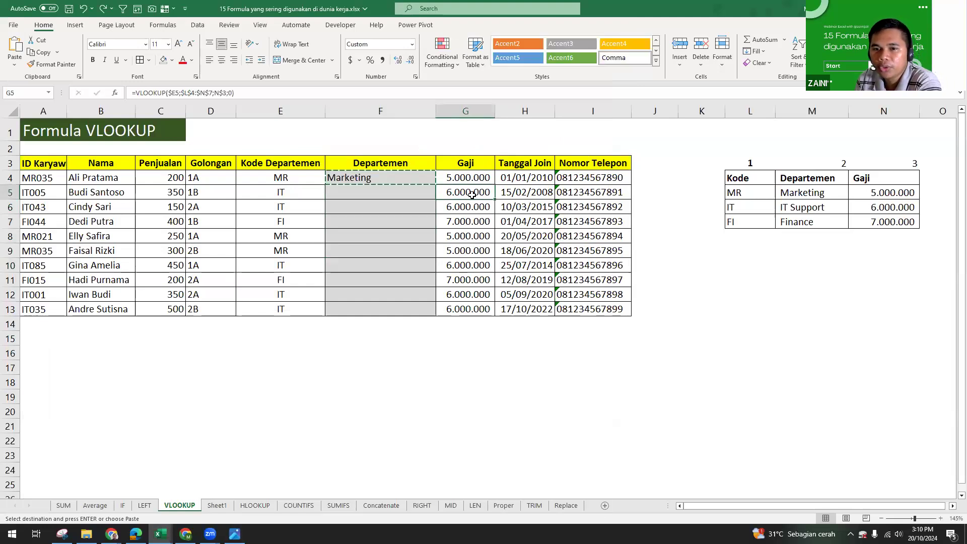
{"action": "left_click", "coordinate": [361, 223]}
{"action": "key", "text": "Escape"}
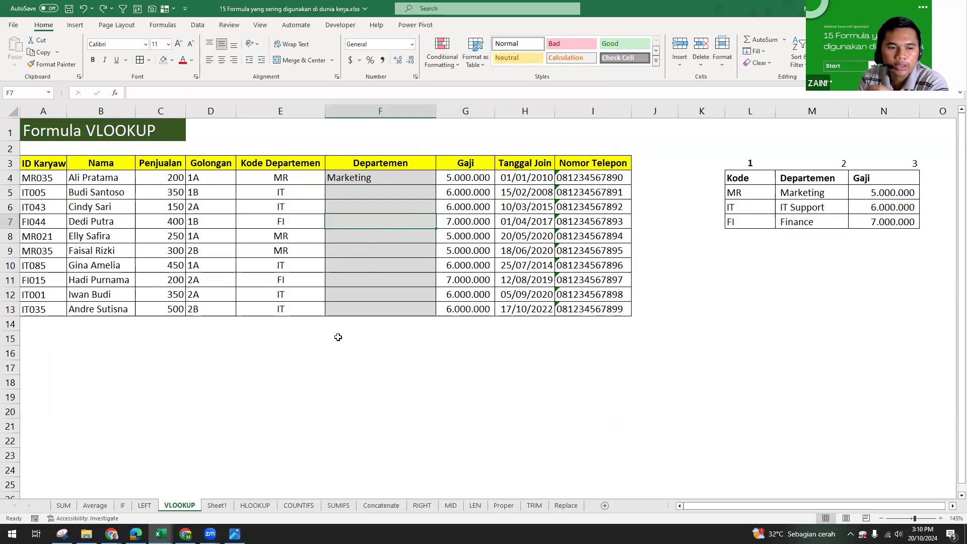
{"action": "left_click", "coordinate": [370, 237]}
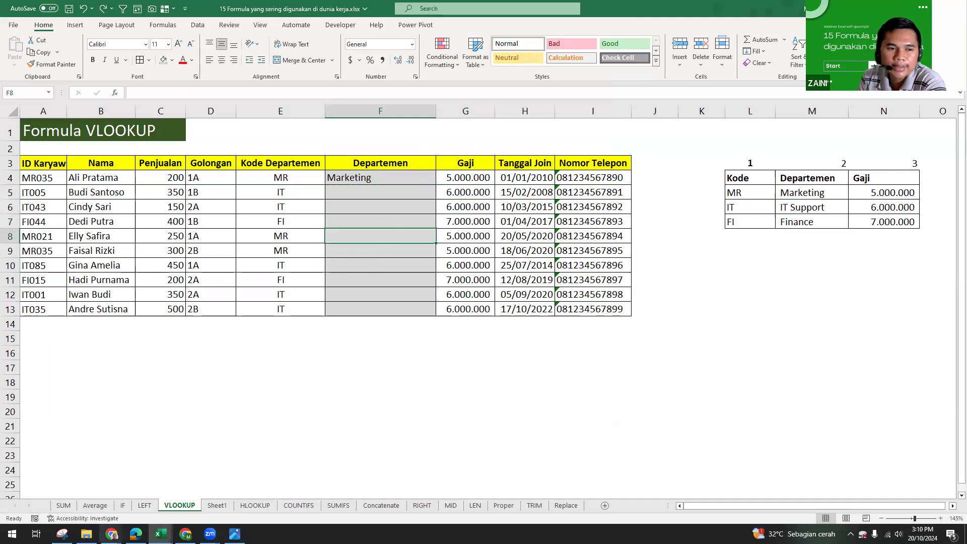
Step: Switch to the levup-id.com page in Chrome and view its Basic Excel course section
{"action": "mouse_move", "coordinate": [111, 533]}
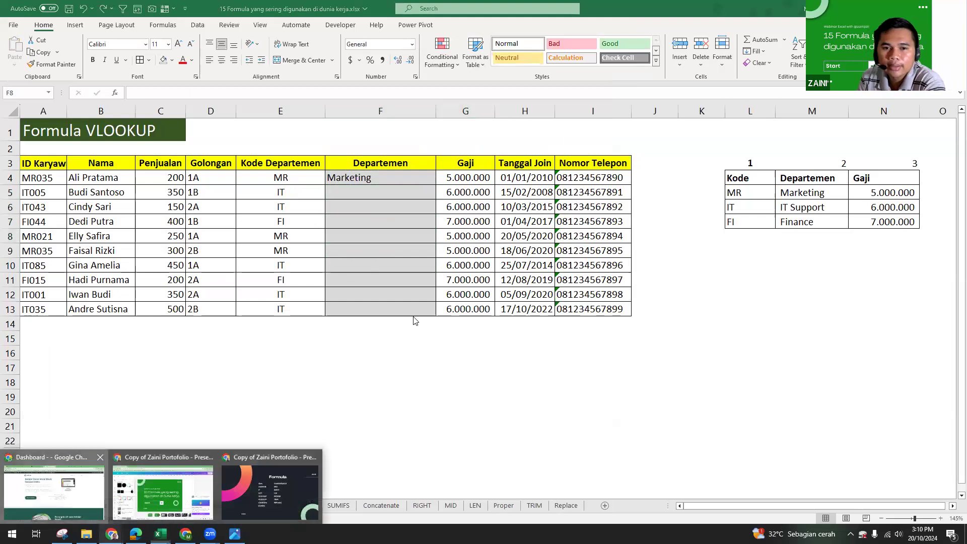
{"action": "left_click", "coordinate": [54, 489]}
{"action": "scroll", "coordinate": [503, 267], "scroll_direction": "down", "scroll_amount": 3}
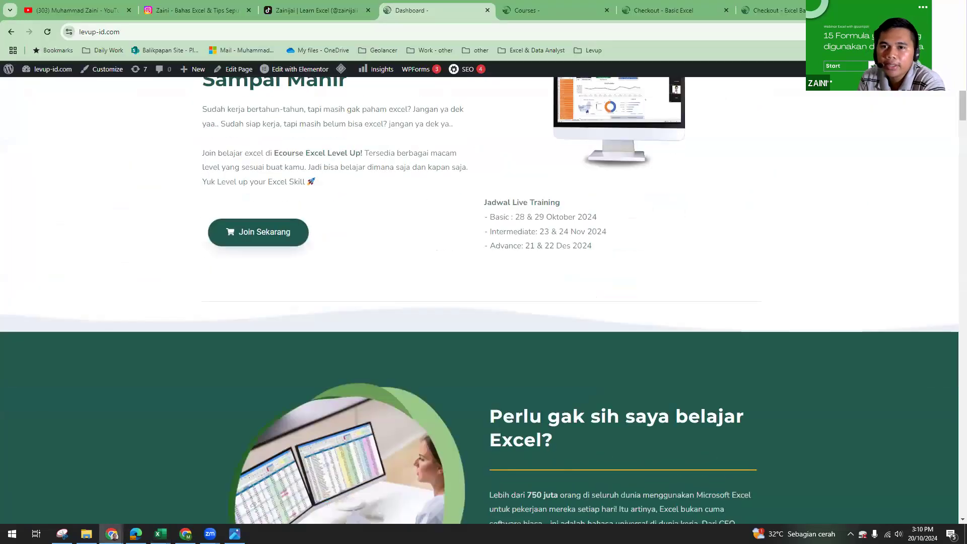
{"action": "scroll", "coordinate": [773, 181], "scroll_direction": "down", "scroll_amount": 15}
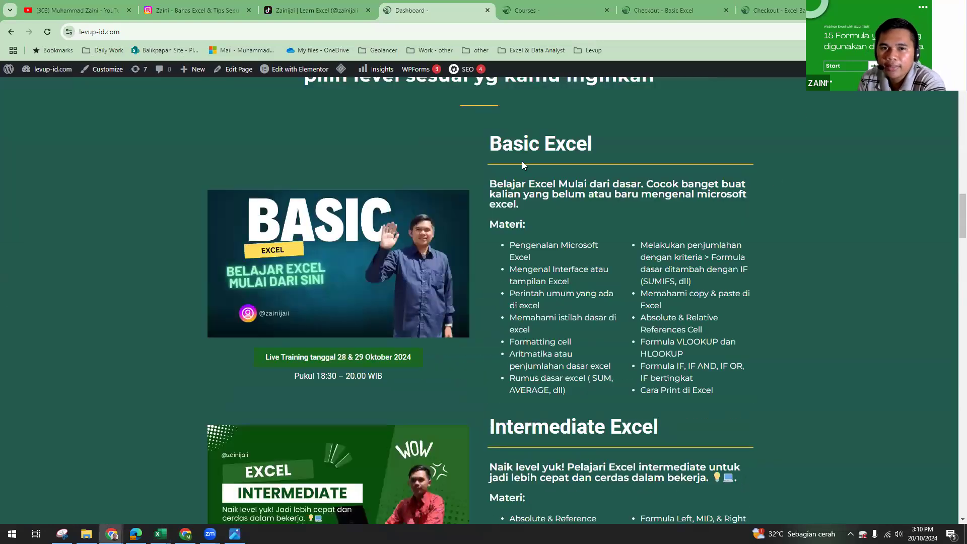
Step: Review the Basic Excel course topics and its live training schedule on the levup-id.com page
{"action": "scroll", "coordinate": [603, 141], "scroll_direction": "down", "scroll_amount": 2}
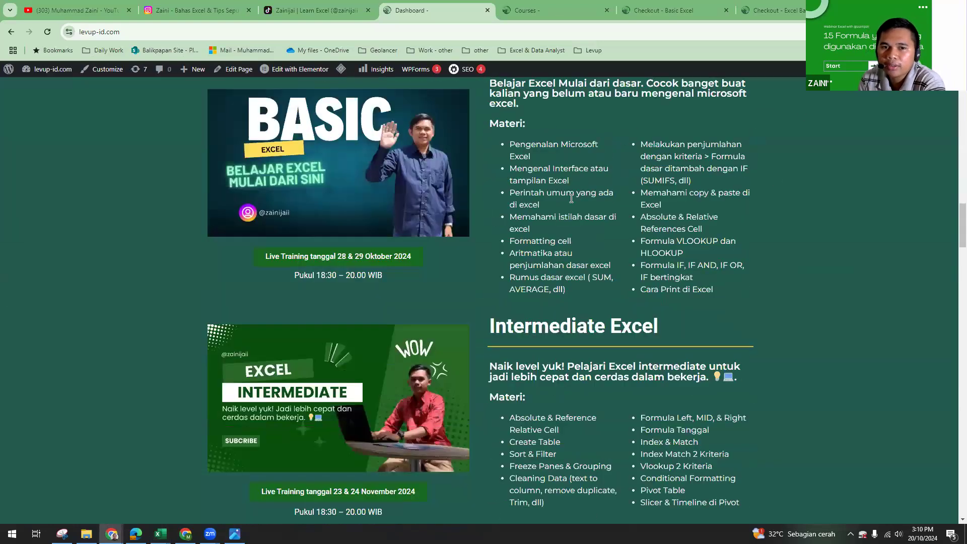
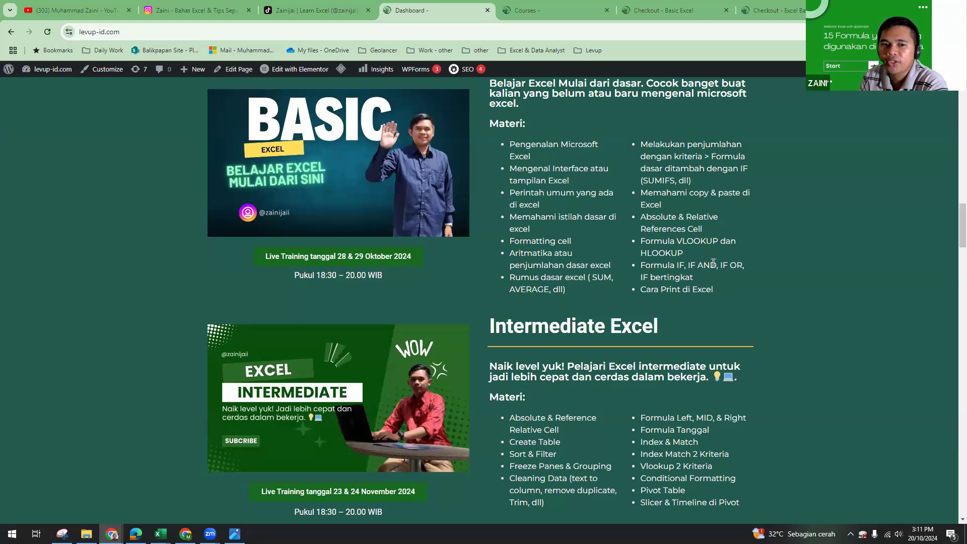
{"action": "scroll", "coordinate": [697, 226], "scroll_direction": "down", "scroll_amount": 1}
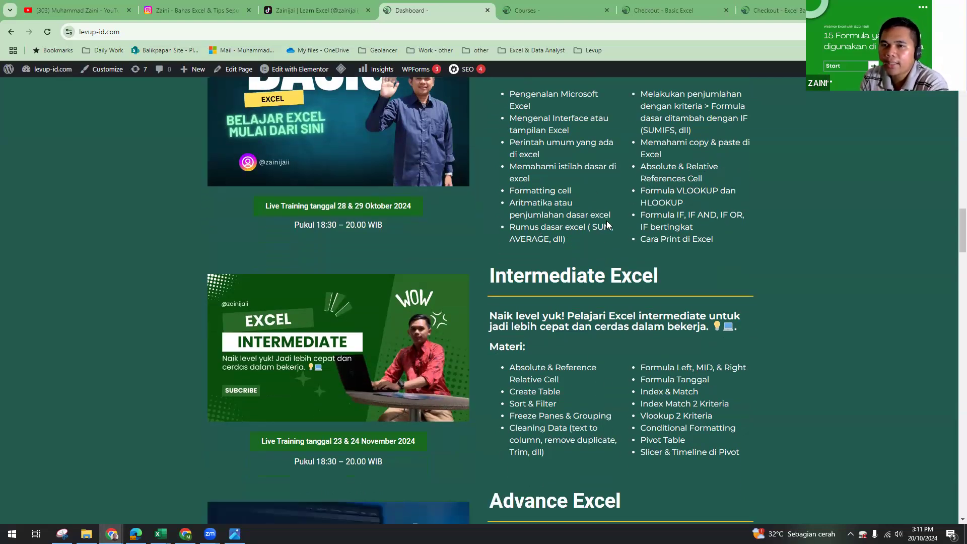
{"action": "scroll", "coordinate": [606, 221], "scroll_direction": "up", "scroll_amount": 1}
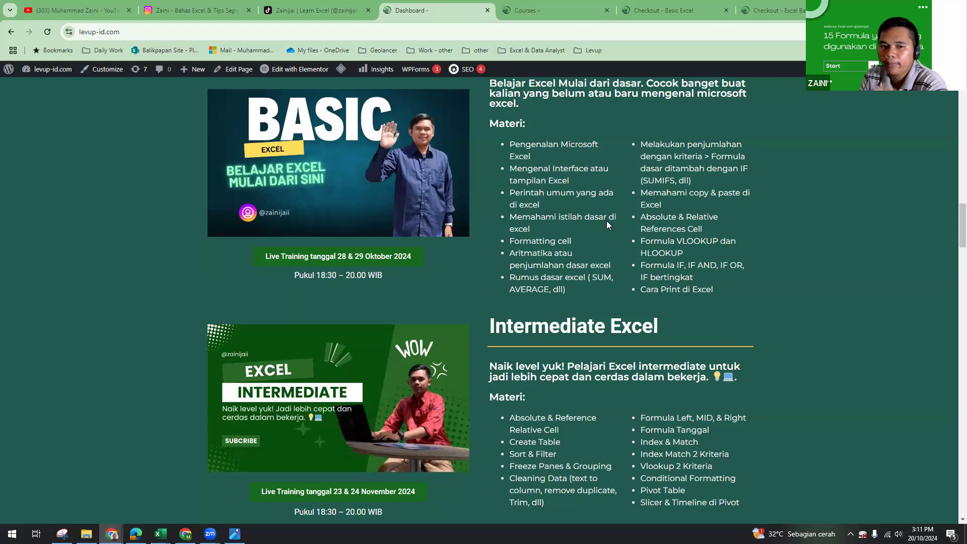
{"action": "scroll", "coordinate": [755, 208], "scroll_direction": "up", "scroll_amount": 1}
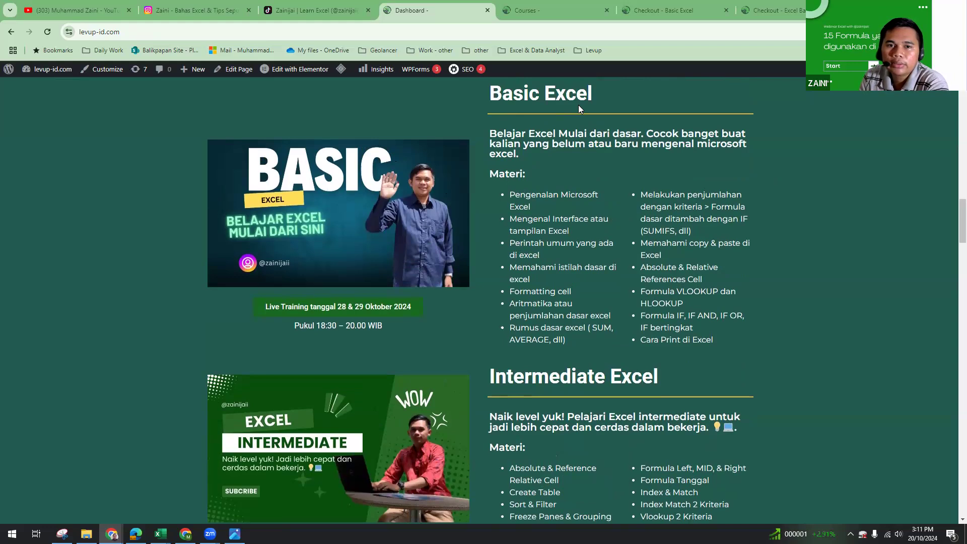
{"action": "scroll", "coordinate": [645, 138], "scroll_direction": "up", "scroll_amount": 1}
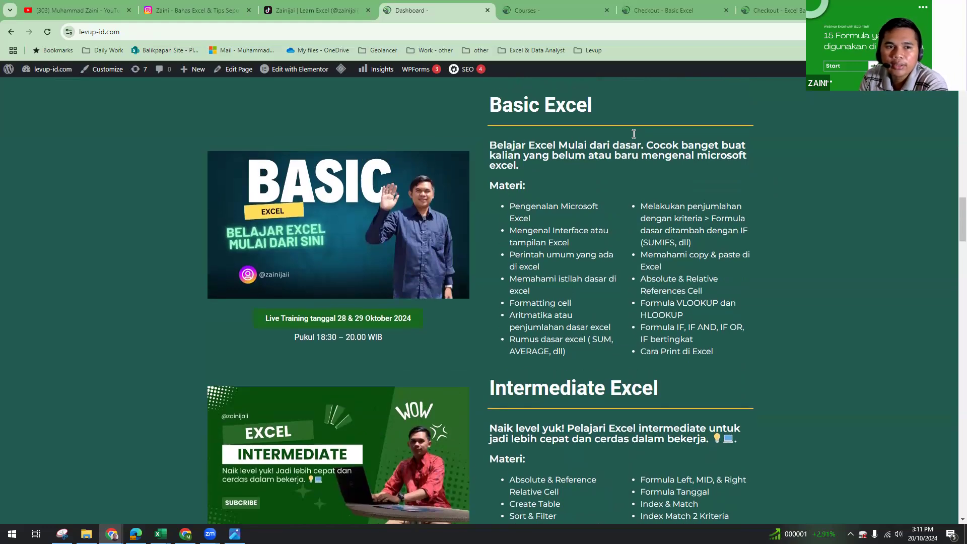
{"action": "scroll", "coordinate": [657, 141], "scroll_direction": "up", "scroll_amount": 1}
{"action": "scroll", "coordinate": [657, 141], "scroll_direction": "down", "scroll_amount": 1}
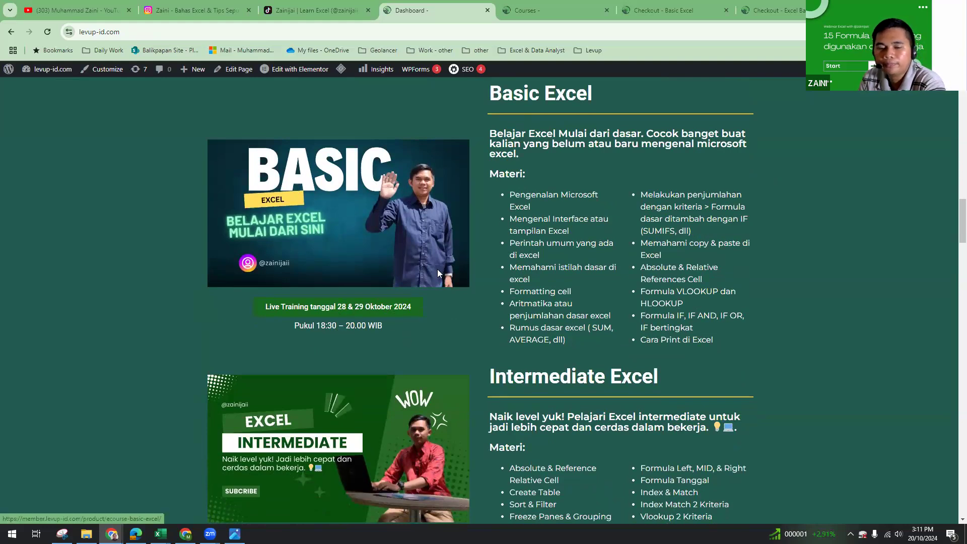
Step: Examine the topics and live training dates of the Intermediate Excel and Advance Excel courses
{"action": "scroll", "coordinate": [437, 269], "scroll_direction": "down", "scroll_amount": 2}
{"action": "scroll", "coordinate": [638, 187], "scroll_direction": "down", "scroll_amount": 3}
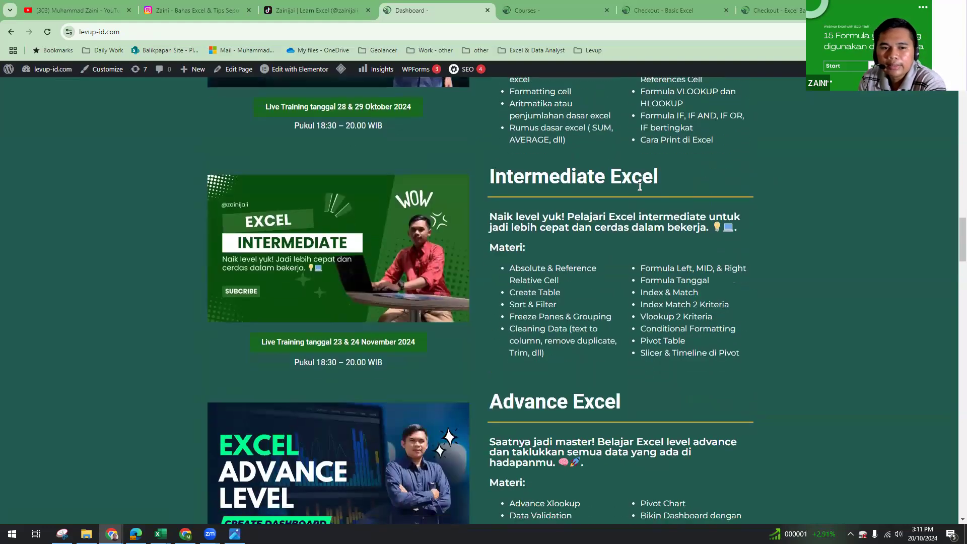
{"action": "scroll", "coordinate": [643, 180], "scroll_direction": "up", "scroll_amount": 3}
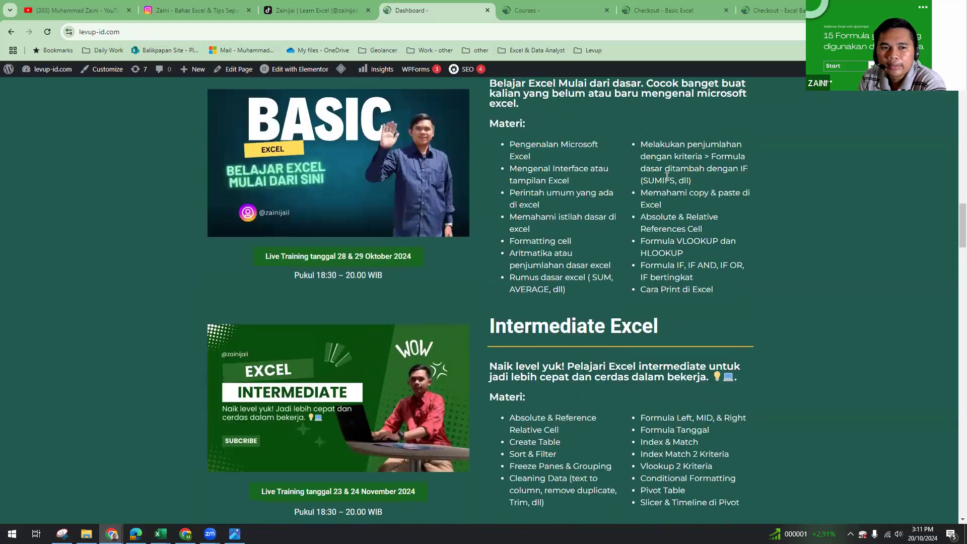
{"action": "scroll", "coordinate": [466, 204], "scroll_direction": "down", "scroll_amount": 4}
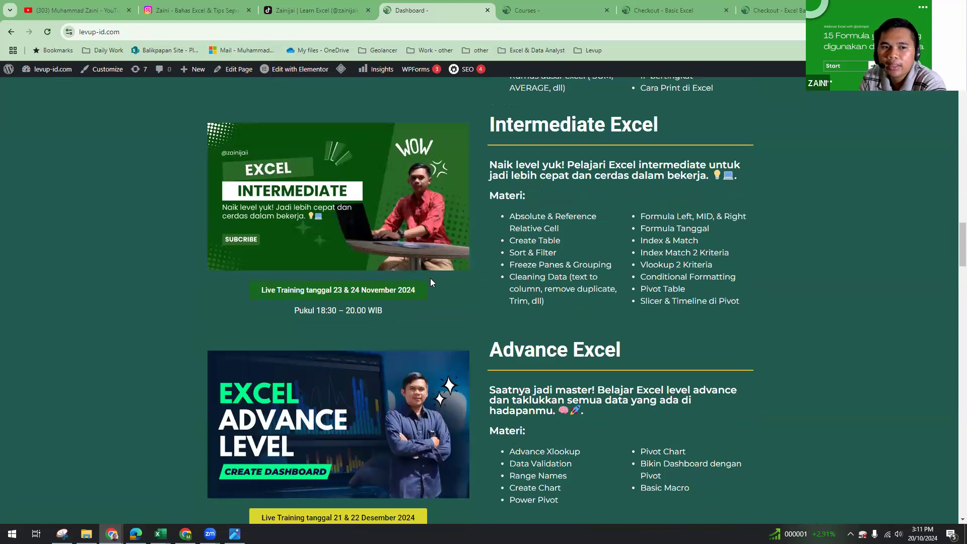
{"action": "scroll", "coordinate": [430, 278], "scroll_direction": "down", "scroll_amount": 3}
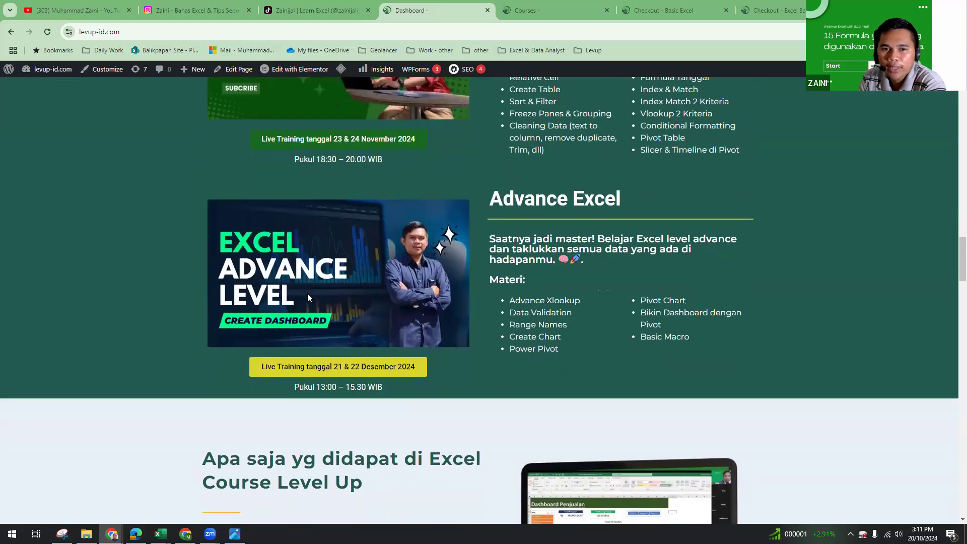
{"action": "scroll", "coordinate": [784, 202], "scroll_direction": "down", "scroll_amount": 1}
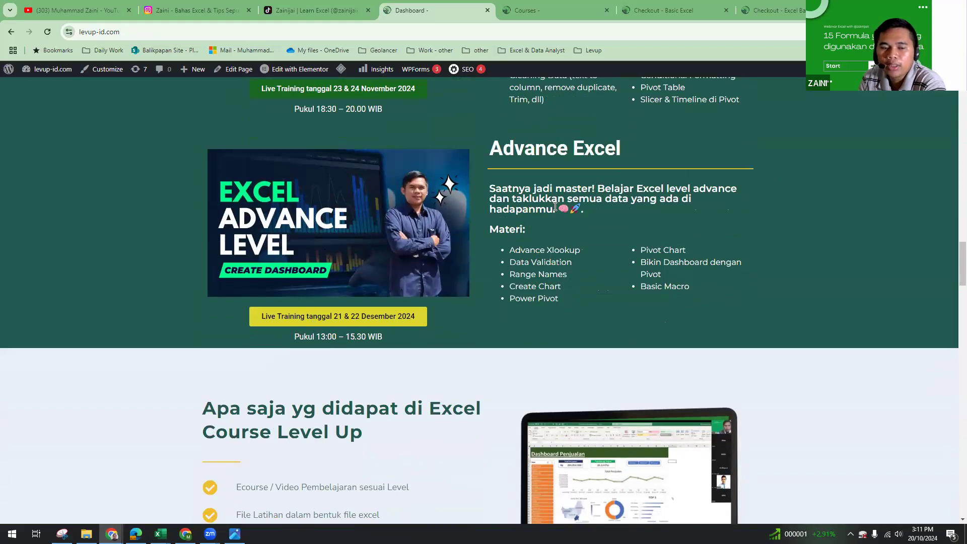
{"action": "scroll", "coordinate": [587, 230], "scroll_direction": "up", "scroll_amount": 8}
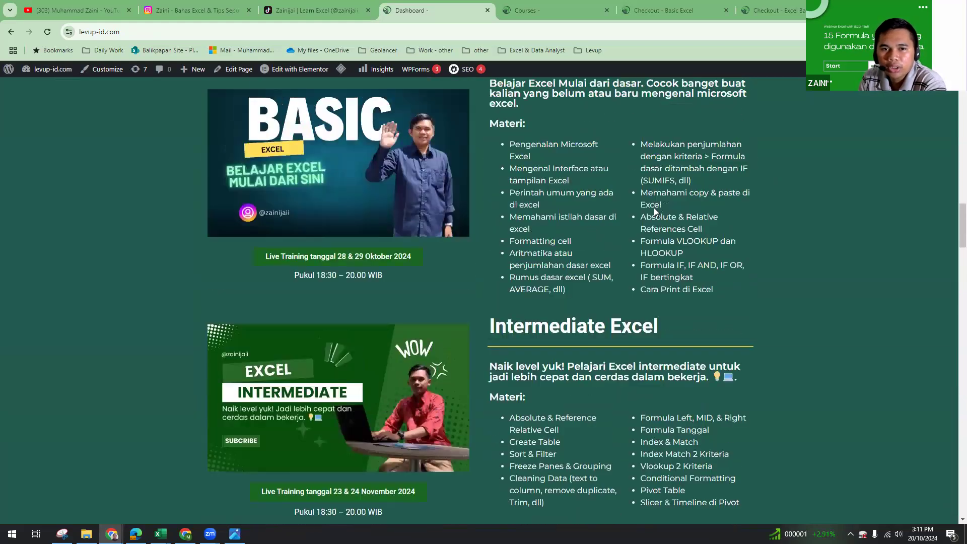
{"action": "scroll", "coordinate": [455, 261], "scroll_direction": "down", "scroll_amount": 11}
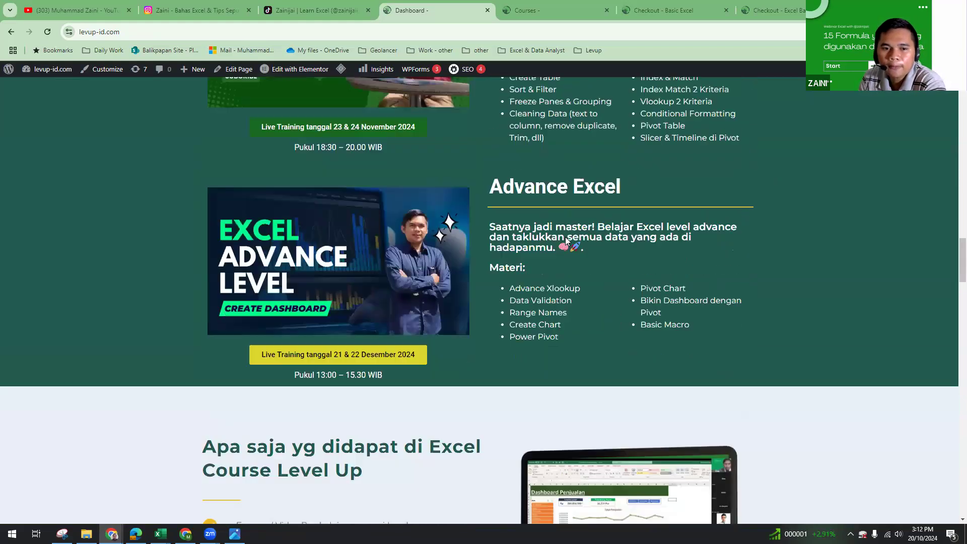
Step: Highlight the site address and examine the Microsoft Excel All bundle, including its price, included items and additional benefits
{"action": "scroll", "coordinate": [630, 186], "scroll_direction": "down", "scroll_amount": 11}
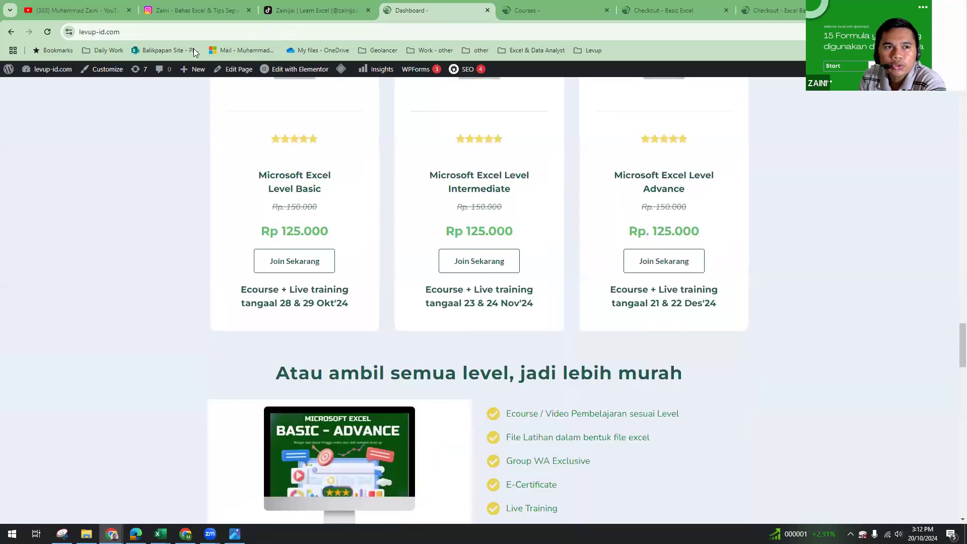
{"action": "left_click", "coordinate": [151, 36]}
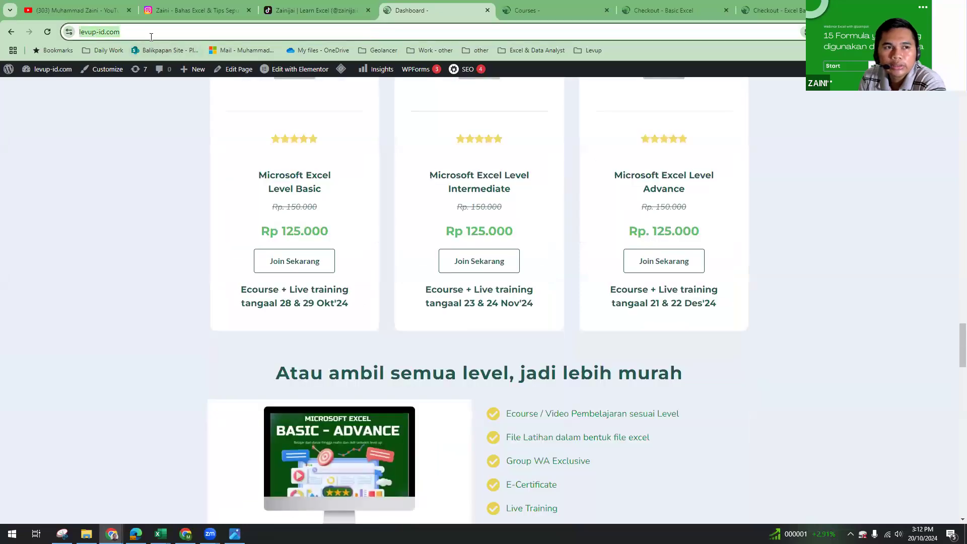
{"action": "scroll", "coordinate": [583, 195], "scroll_direction": "down", "scroll_amount": 3}
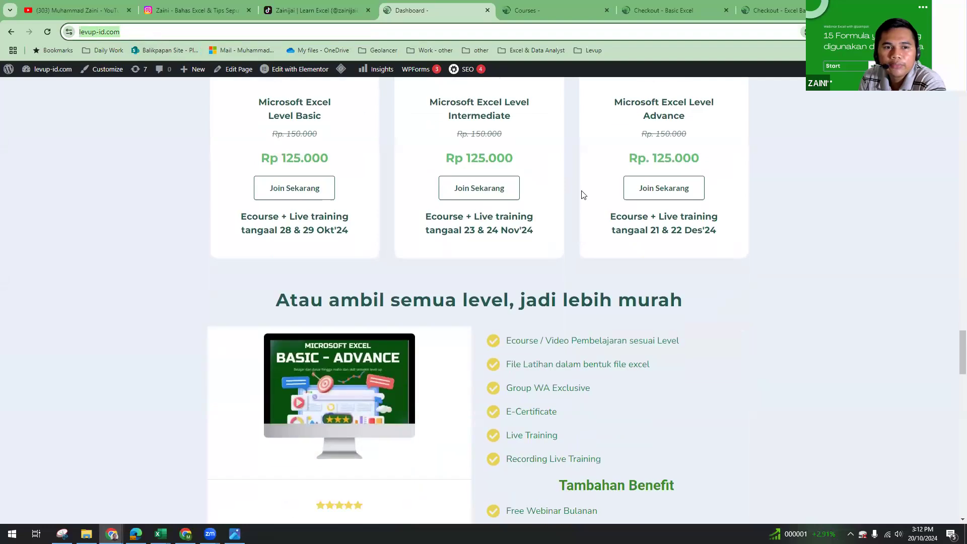
{"action": "scroll", "coordinate": [363, 299], "scroll_direction": "down", "scroll_amount": 2}
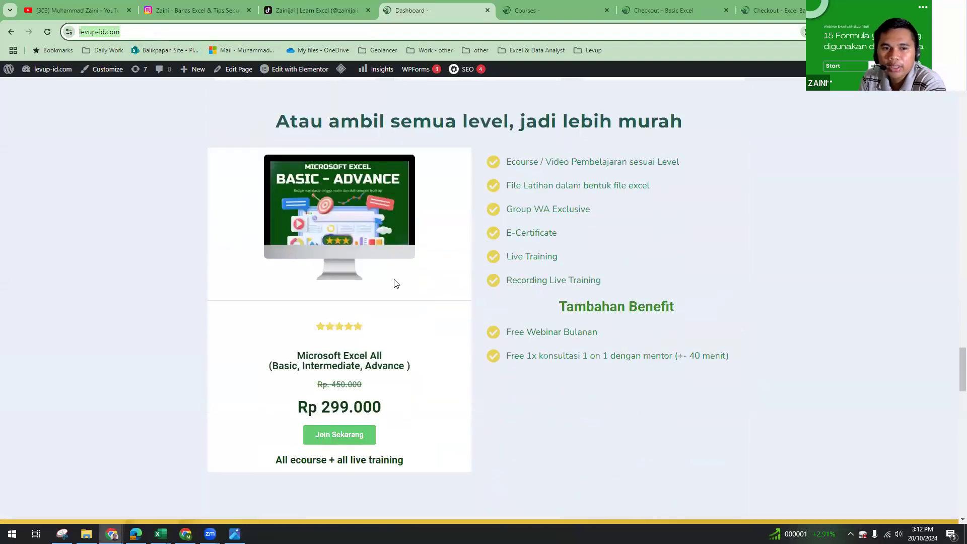
{"action": "scroll", "coordinate": [358, 309], "scroll_direction": "down", "scroll_amount": 2}
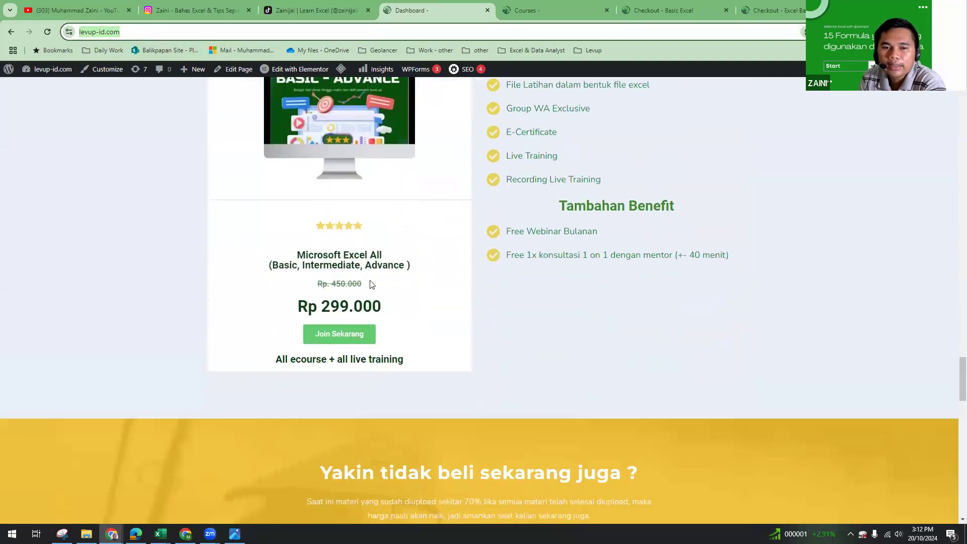
{"action": "scroll", "coordinate": [587, 232], "scroll_direction": "up", "scroll_amount": 1}
{"action": "scroll", "coordinate": [582, 231], "scroll_direction": "down", "scroll_amount": 1}
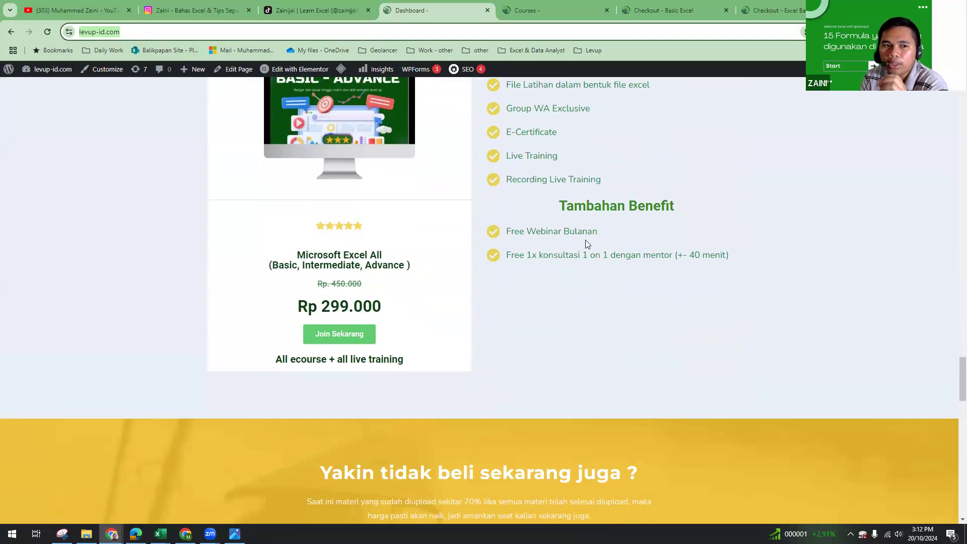
{"action": "scroll", "coordinate": [632, 220], "scroll_direction": "up", "scroll_amount": 2}
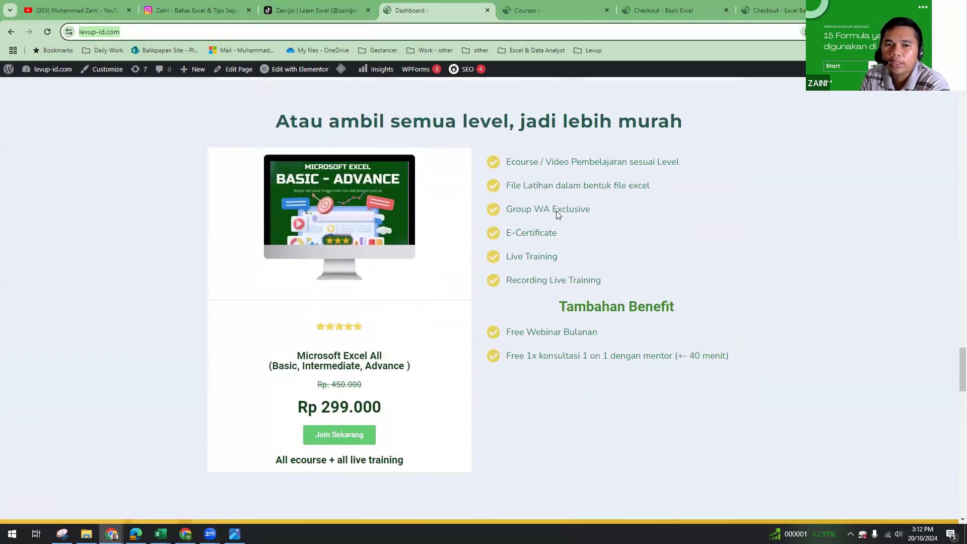
{"action": "scroll", "coordinate": [565, 212], "scroll_direction": "up", "scroll_amount": 1}
{"action": "scroll", "coordinate": [551, 194], "scroll_direction": "down", "scroll_amount": 4}
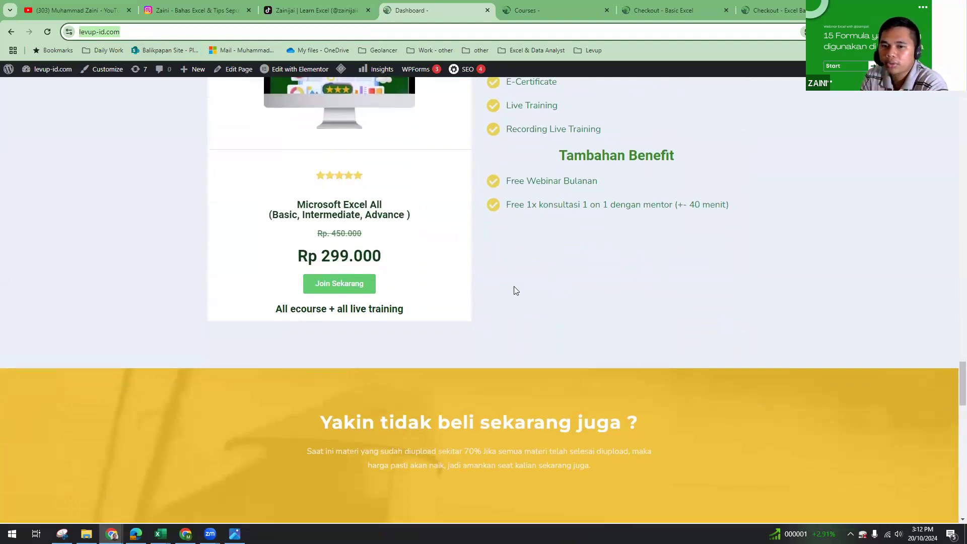
{"action": "scroll", "coordinate": [514, 285], "scroll_direction": "up", "scroll_amount": 4}
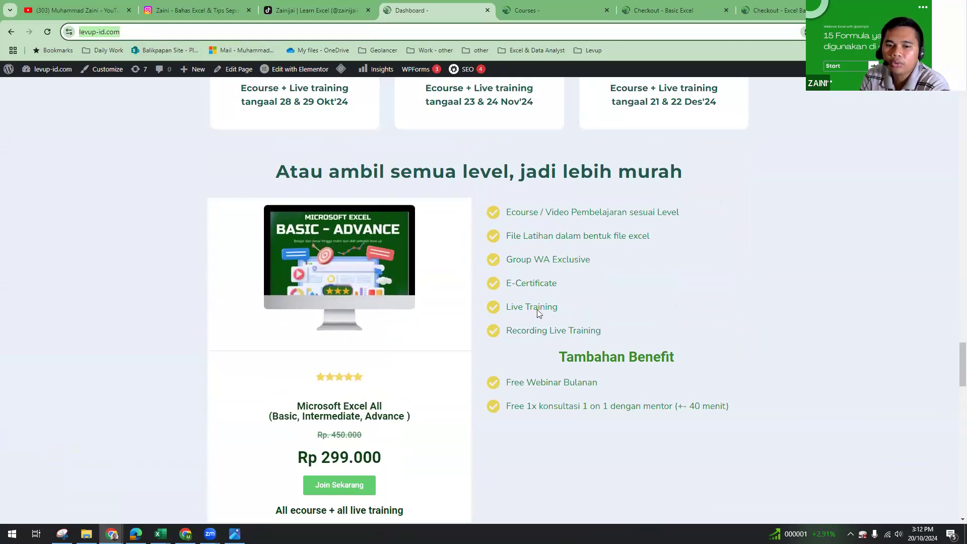
{"action": "scroll", "coordinate": [580, 446], "scroll_direction": "up", "scroll_amount": 1}
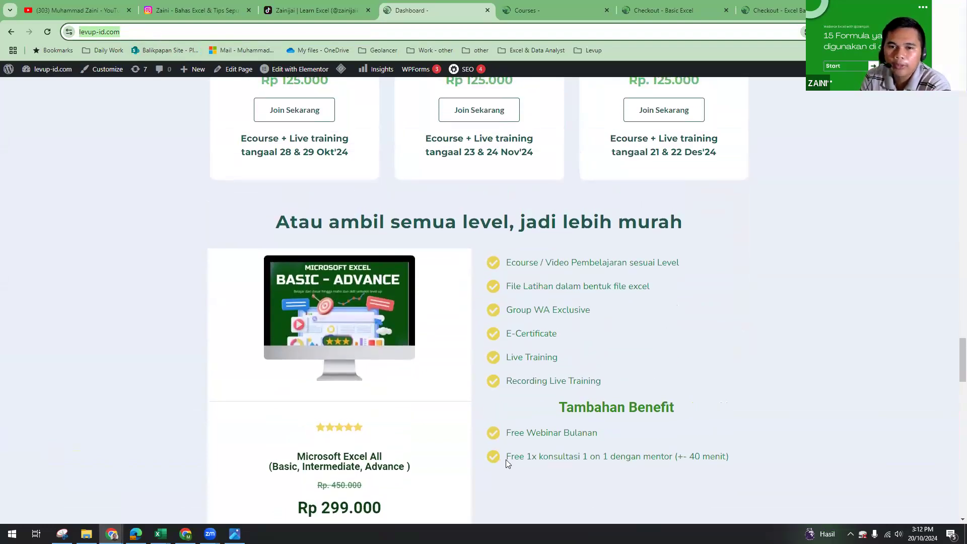
Step: Compare the Basic, Intermediate and Advance single-level price cards with the all-level bundle offer
{"action": "scroll", "coordinate": [505, 460], "scroll_direction": "up", "scroll_amount": 10}
{"action": "scroll", "coordinate": [553, 444], "scroll_direction": "down", "scroll_amount": 5}
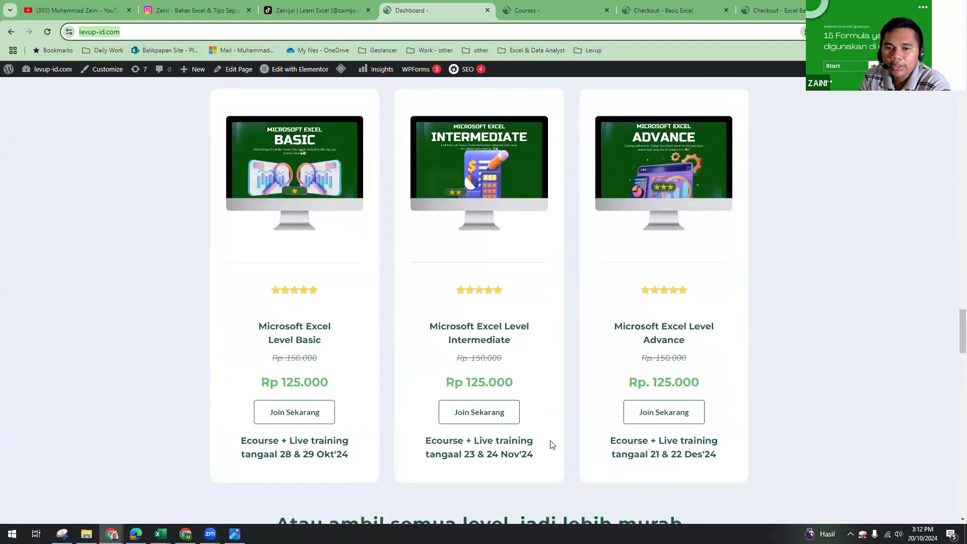
{"action": "scroll", "coordinate": [552, 444], "scroll_direction": "down", "scroll_amount": 6}
{"action": "scroll", "coordinate": [552, 444], "scroll_direction": "up", "scroll_amount": 1}
{"action": "scroll", "coordinate": [550, 440], "scroll_direction": "up", "scroll_amount": 4}
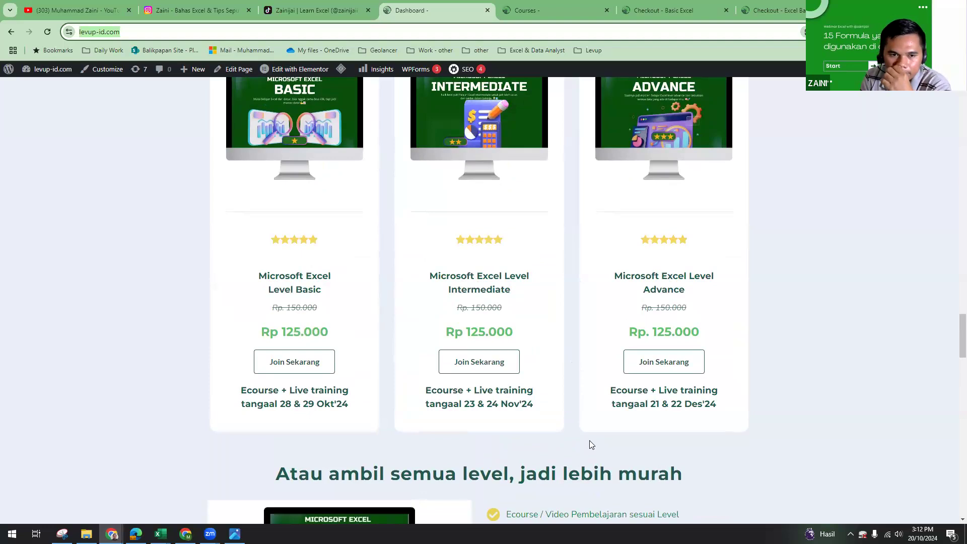
{"action": "scroll", "coordinate": [438, 402], "scroll_direction": "down", "scroll_amount": 6}
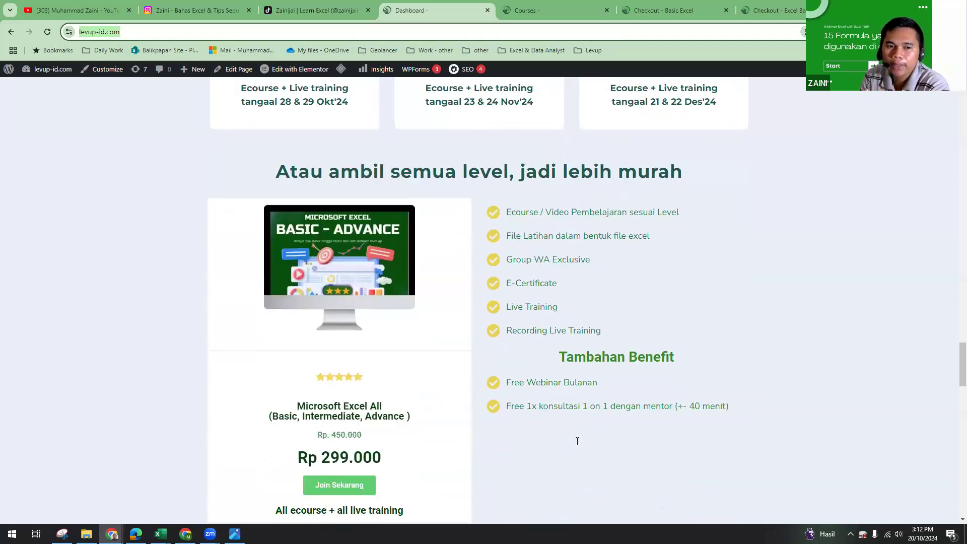
{"action": "scroll", "coordinate": [511, 273], "scroll_direction": "up", "scroll_amount": 3}
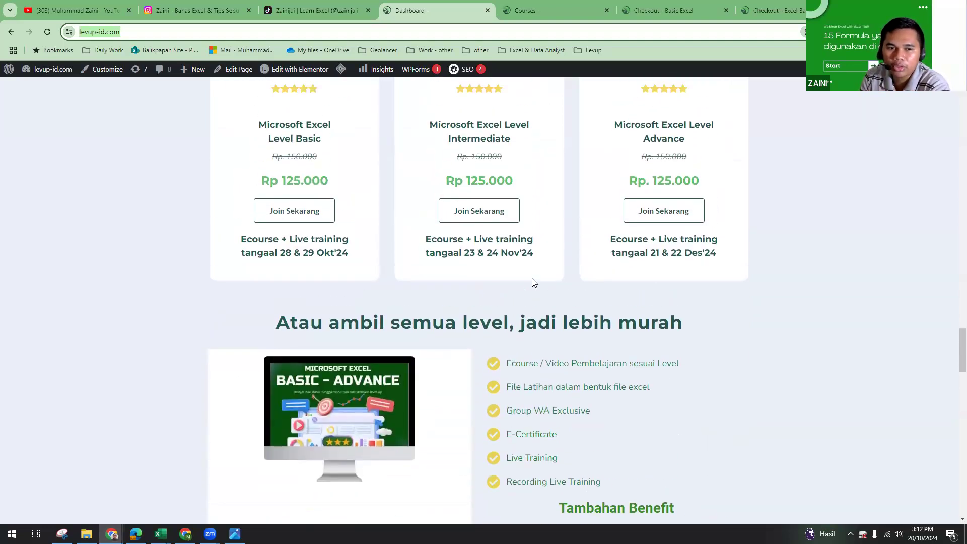
{"action": "scroll", "coordinate": [540, 255], "scroll_direction": "down", "scroll_amount": 3}
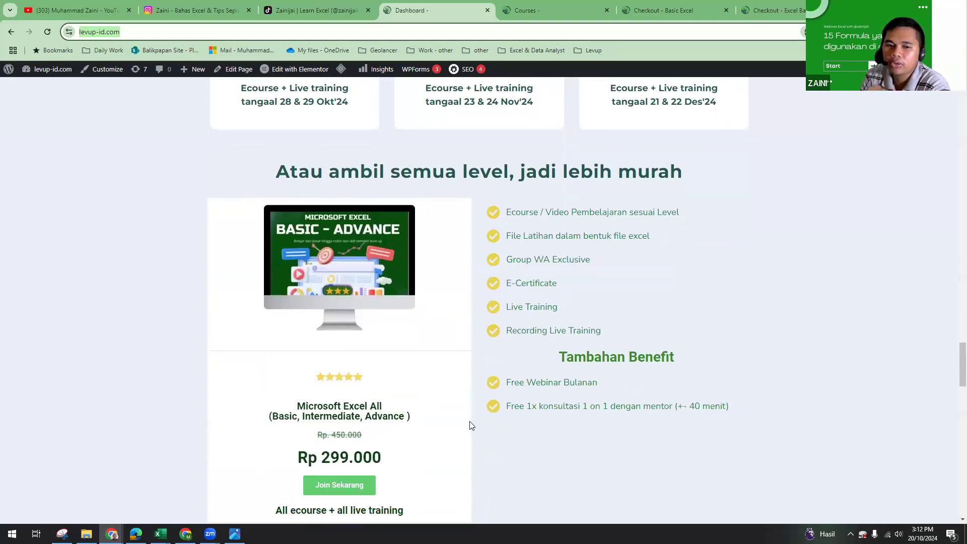
{"action": "scroll", "coordinate": [470, 421], "scroll_direction": "up", "scroll_amount": 1}
{"action": "scroll", "coordinate": [469, 421], "scroll_direction": "up", "scroll_amount": 5}
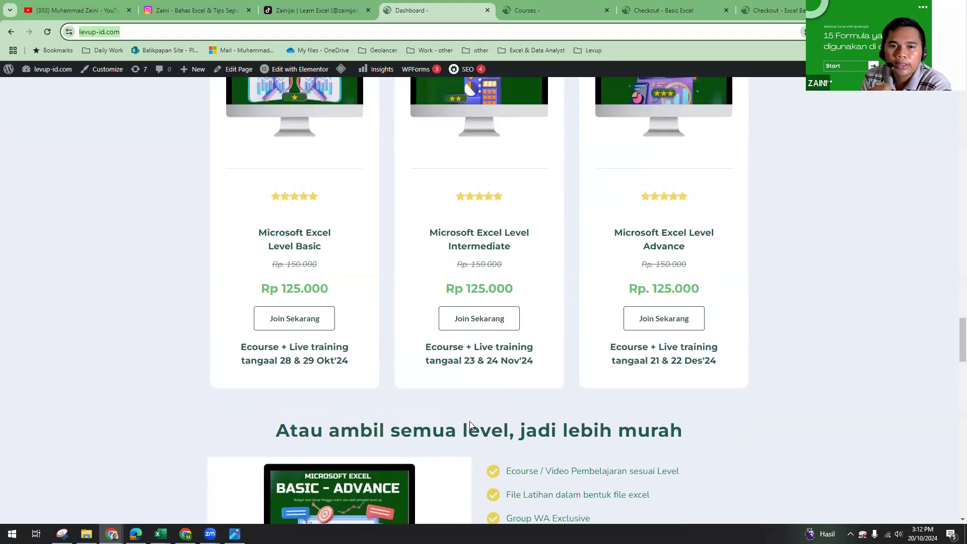
Step: Return to the course benefits list and the three course descriptions to review their topics and live training dates again
{"action": "scroll", "coordinate": [469, 424], "scroll_direction": "up", "scroll_amount": 11}
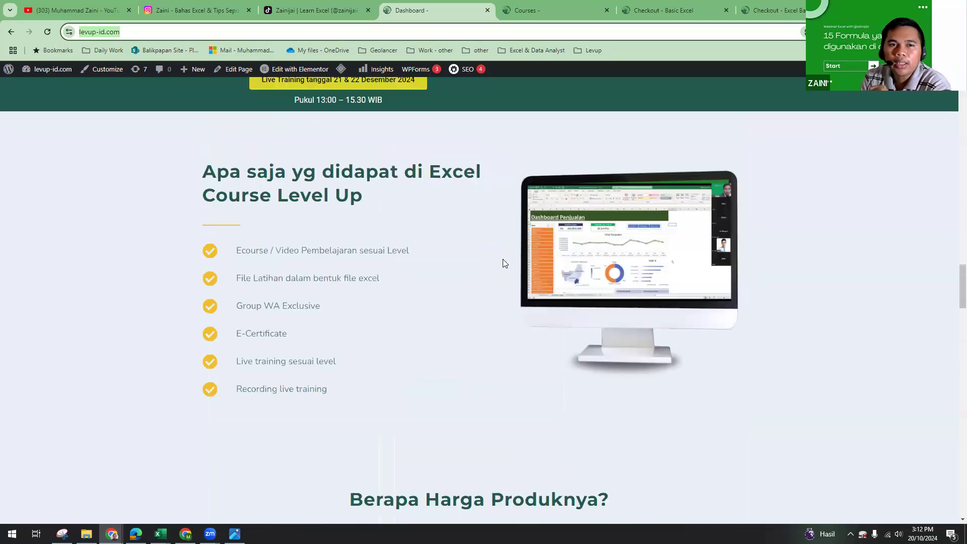
{"action": "scroll", "coordinate": [468, 228], "scroll_direction": "up", "scroll_amount": 4}
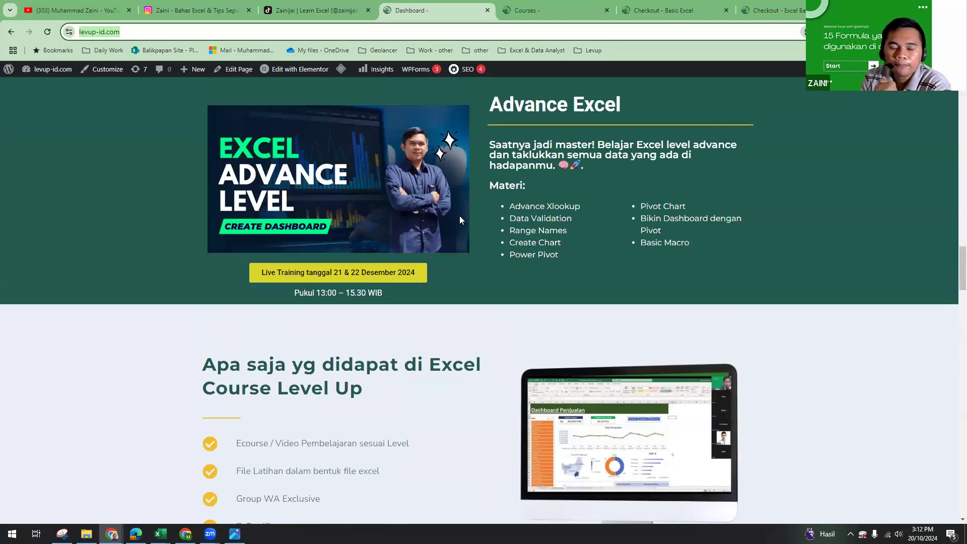
{"action": "scroll", "coordinate": [459, 219], "scroll_direction": "up", "scroll_amount": 4}
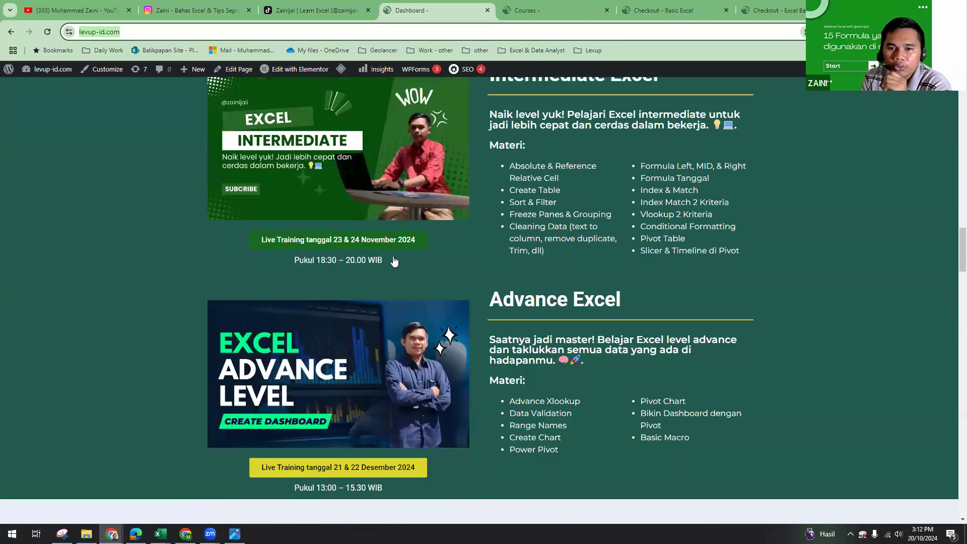
{"action": "scroll", "coordinate": [481, 240], "scroll_direction": "up", "scroll_amount": 8}
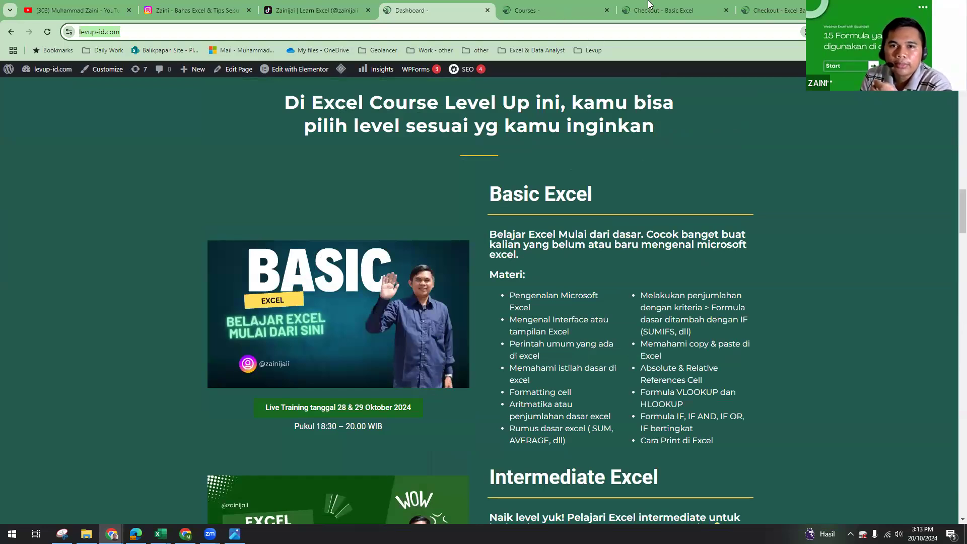
{"action": "scroll", "coordinate": [701, 144], "scroll_direction": "down", "scroll_amount": 4}
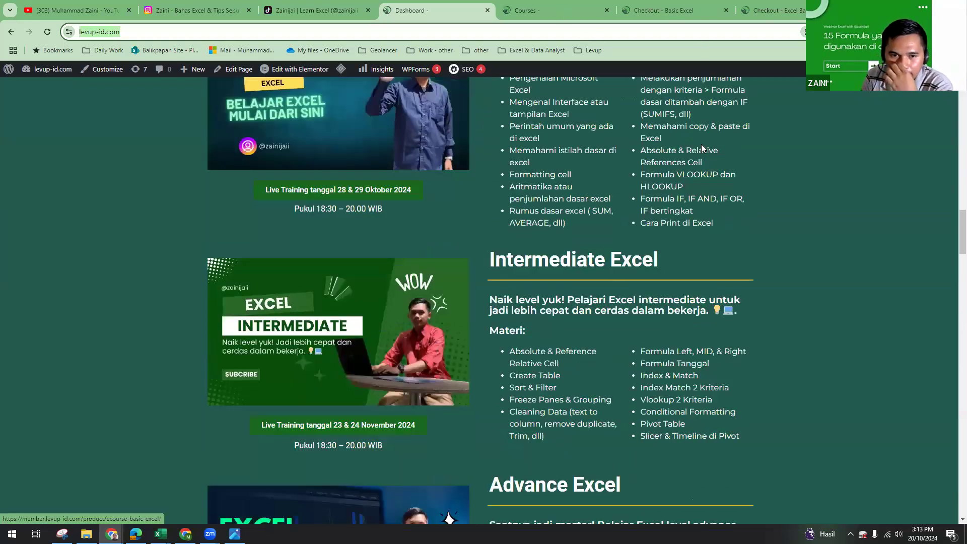
Step: Apply the discount voucher LEVELUP to the Basic Excel order on its already open checkout page
{"action": "scroll", "coordinate": [701, 144], "scroll_direction": "down", "scroll_amount": 5}
{"action": "scroll", "coordinate": [473, 325], "scroll_direction": "down", "scroll_amount": 10}
{"action": "scroll", "coordinate": [473, 324], "scroll_direction": "up", "scroll_amount": 3}
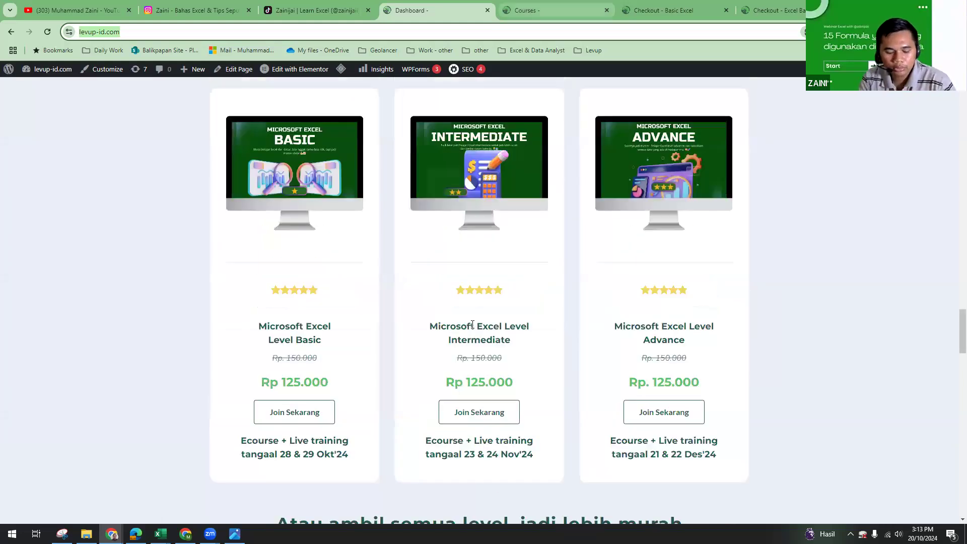
{"action": "key", "text": "ctrl+Tab"}
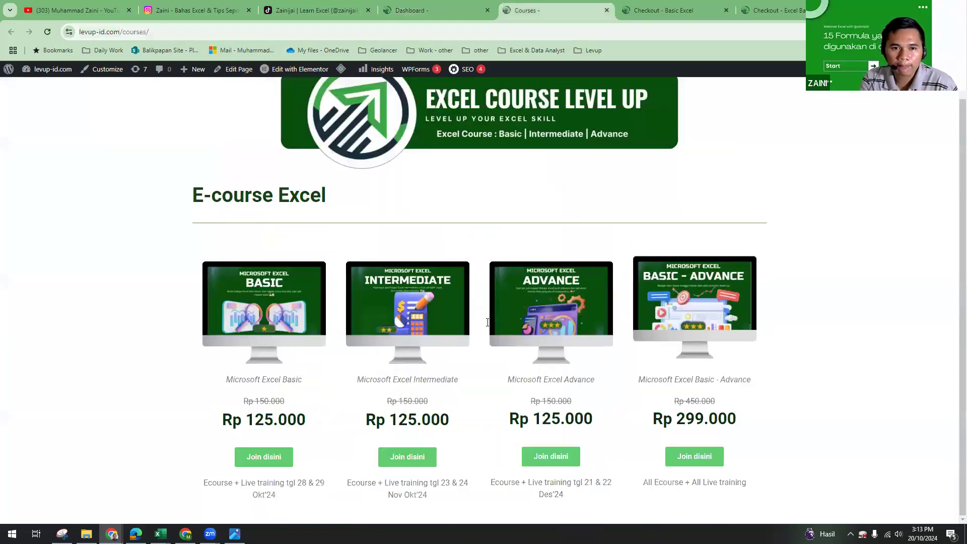
{"action": "key", "text": "ctrl+Tab"}
{"action": "type", "text": "LEVELUP"}
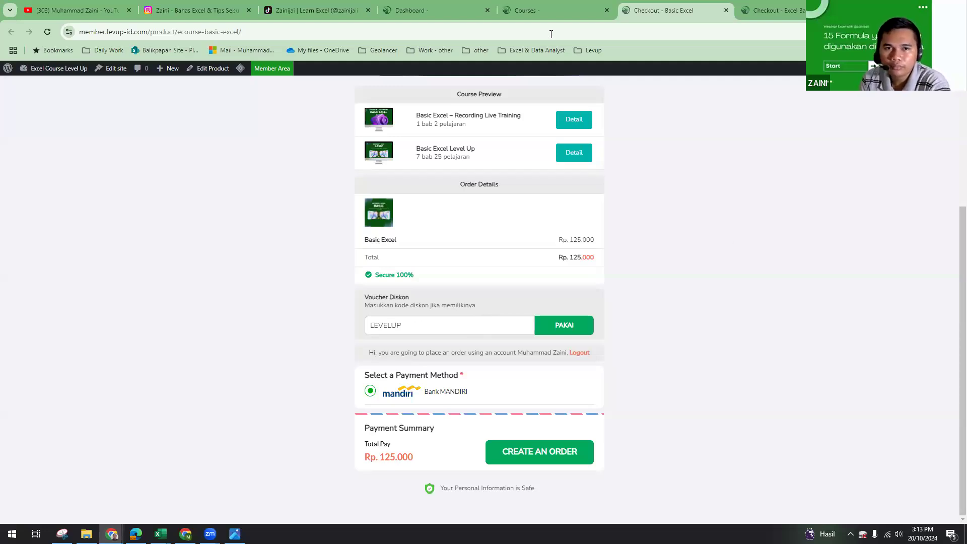
{"action": "key", "text": "Return"}
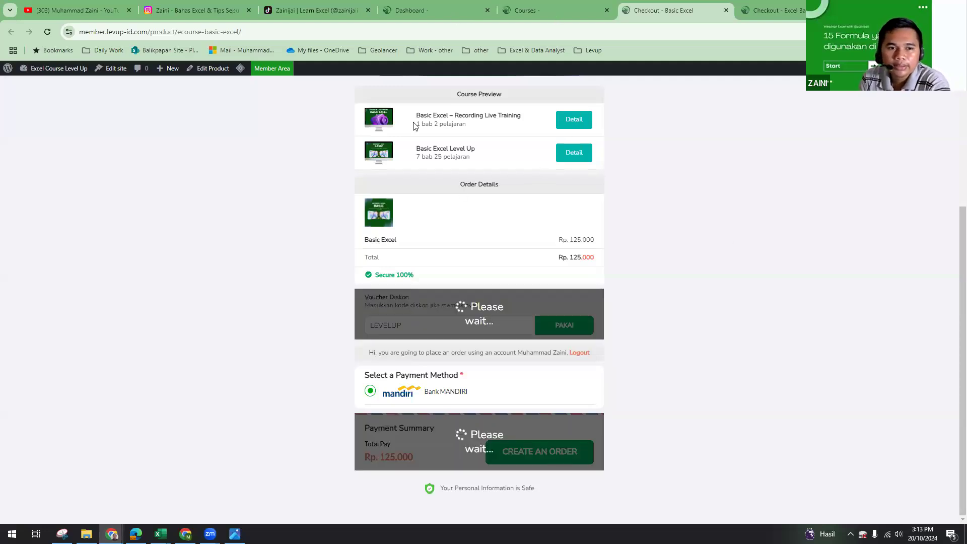
Step: Open the Basic Excel checkout from the site's home page and apply the discount voucher LEVELUP there
{"action": "key", "text": "ctrl+shift+Tab"}
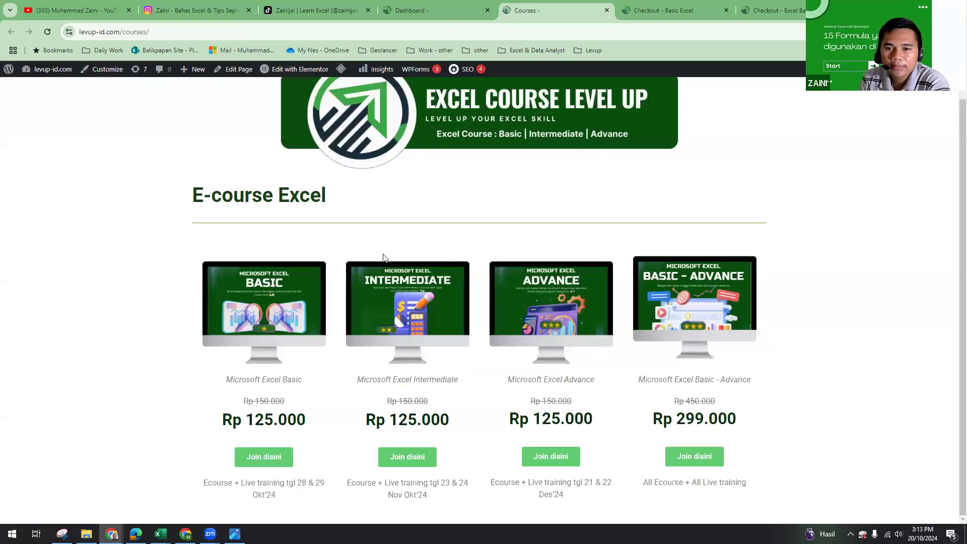
{"action": "key", "text": "ctrl+shift+Tab"}
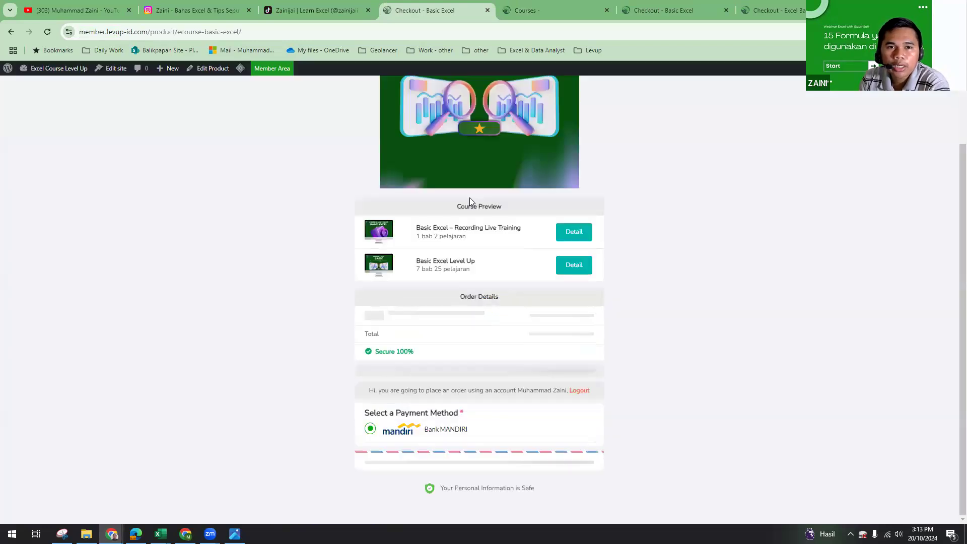
{"action": "scroll", "coordinate": [626, 237], "scroll_direction": "down", "scroll_amount": 2}
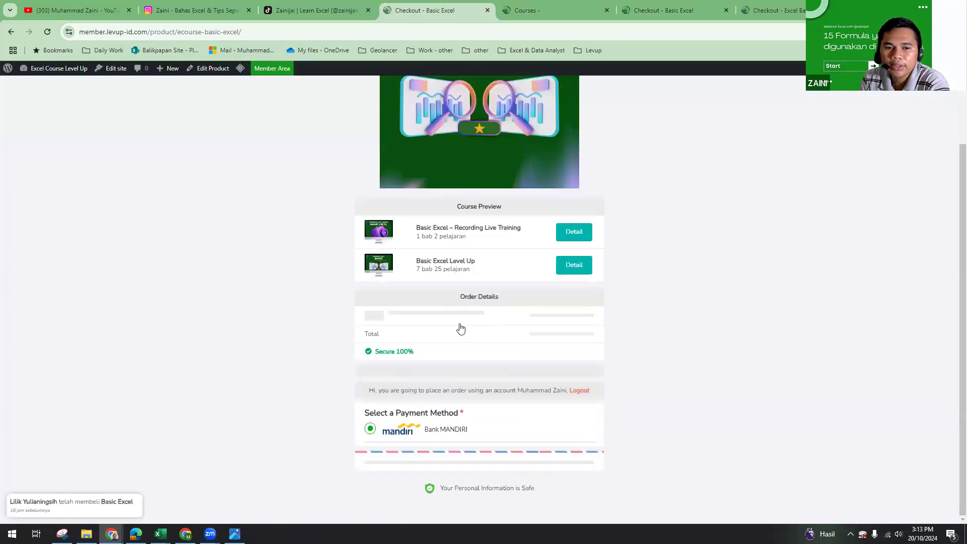
{"action": "scroll", "coordinate": [430, 395], "scroll_direction": "down", "scroll_amount": 1}
{"action": "left_click", "coordinate": [427, 389]}
{"action": "type", "text": "LEVELUP"}
{"action": "key", "text": "Return"}
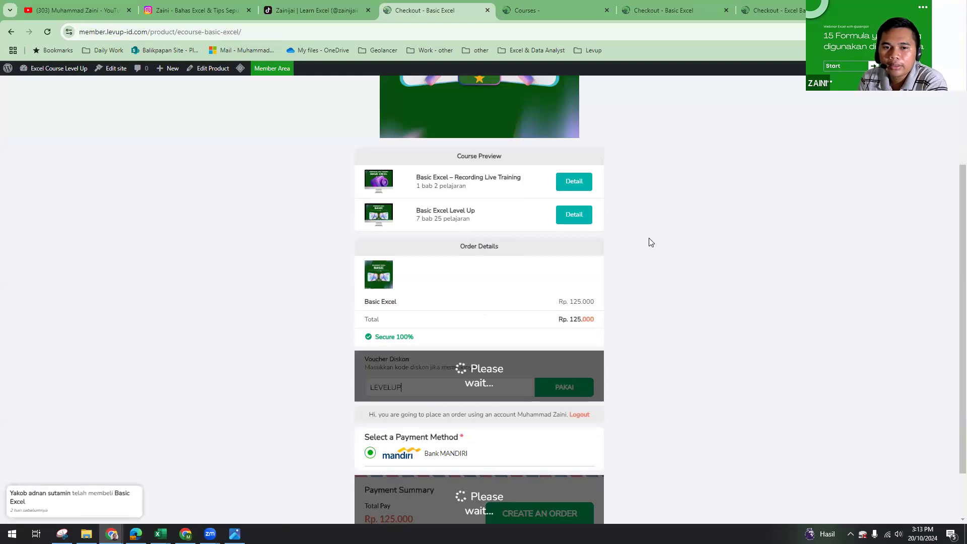
{"action": "scroll", "coordinate": [578, 216], "scroll_direction": "down", "scroll_amount": 3}
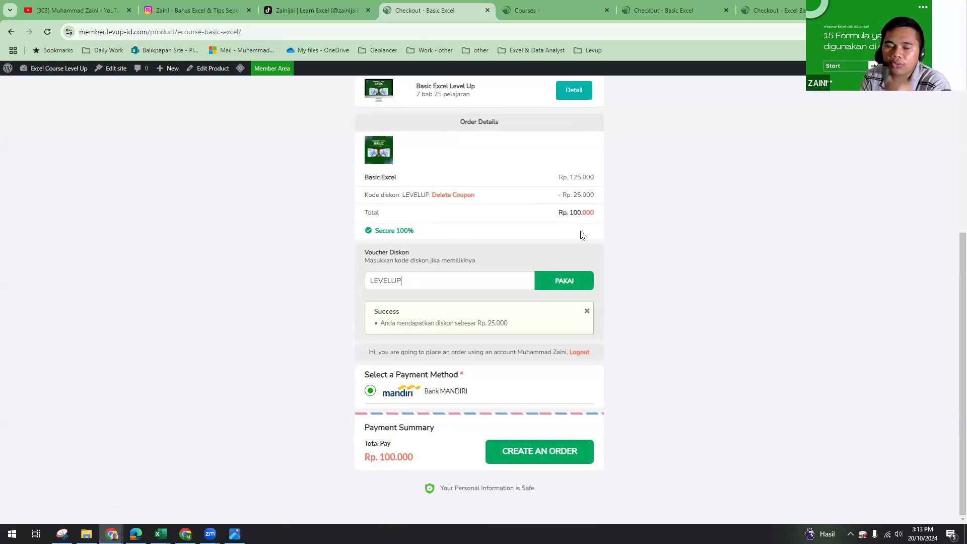
Step: Apply the voucher LEVELUP-ALL to the Excel Basic, Intermediate & Advance bundle order on its checkout page
{"action": "left_click", "coordinate": [658, 10]}
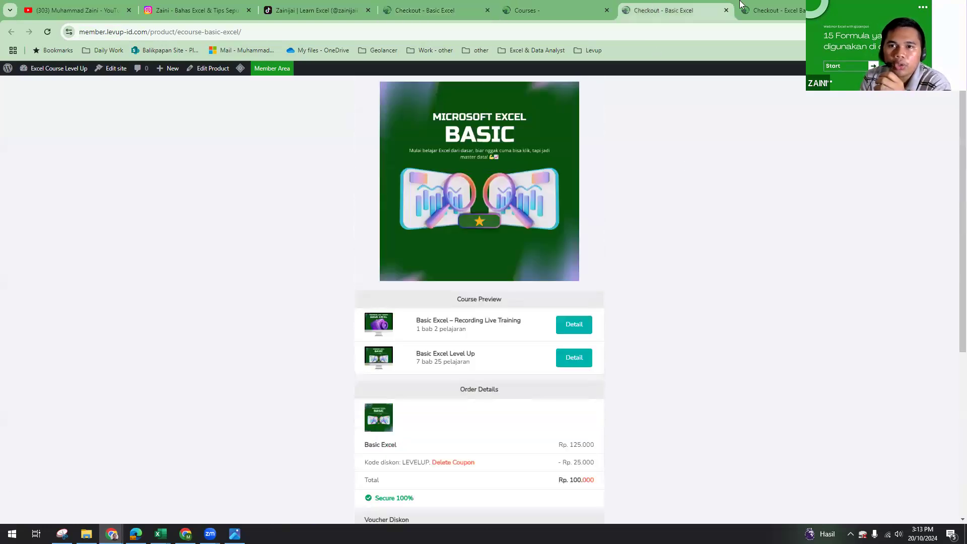
{"action": "left_click", "coordinate": [554, 10]}
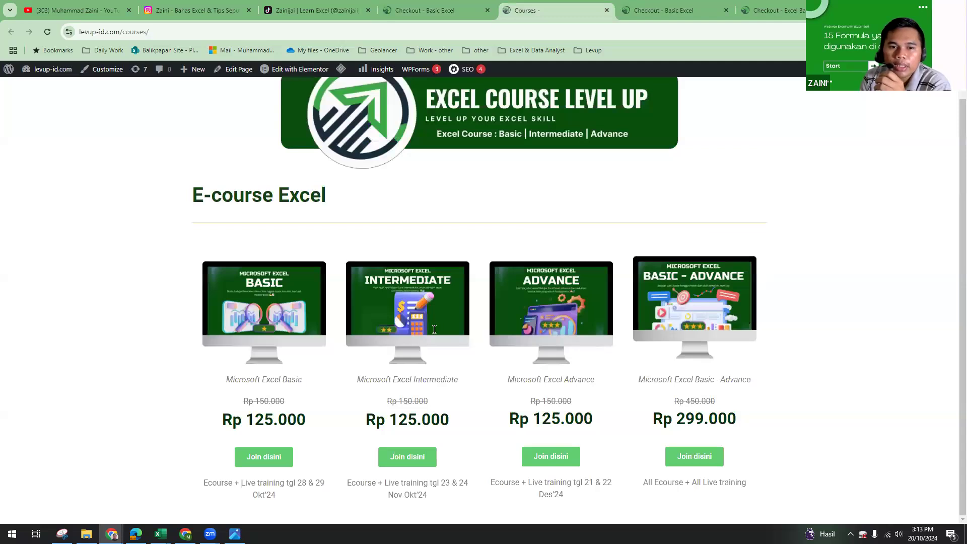
{"action": "key", "text": "ctrl+Tab"}
{"action": "key", "text": "ctrl+Tab"}
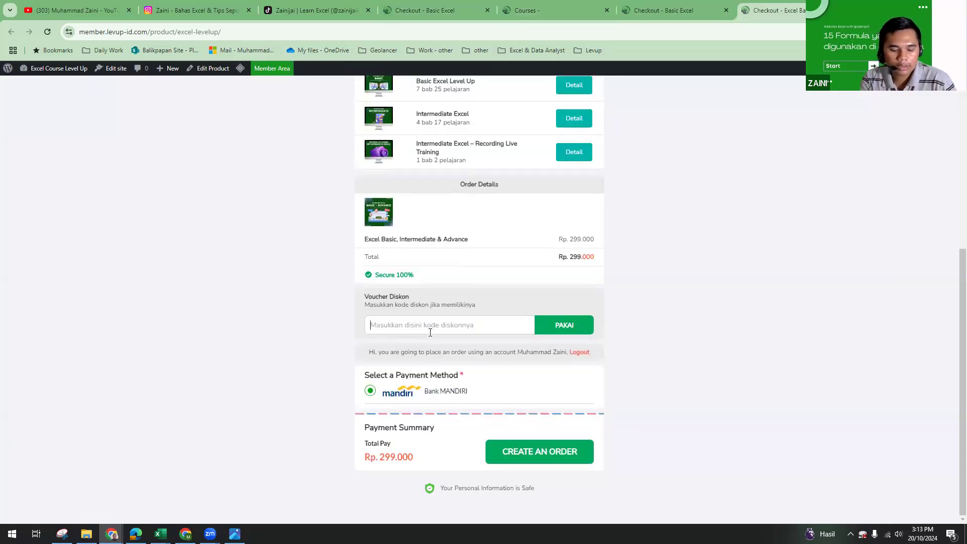
{"action": "left_click", "coordinate": [430, 332]}
{"action": "type", "text": "L"}
{"action": "type", "text": "LUP-ALL"}
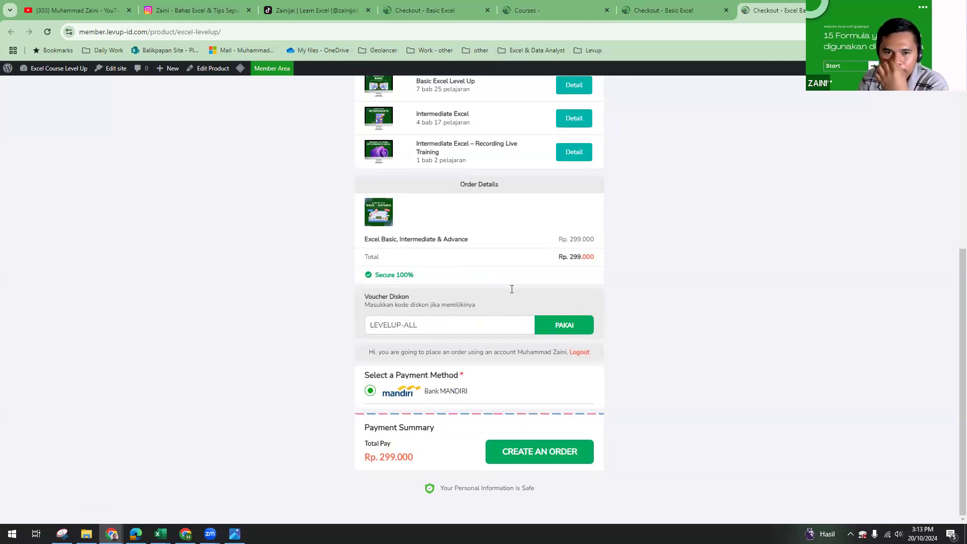
{"action": "key", "text": "Return"}
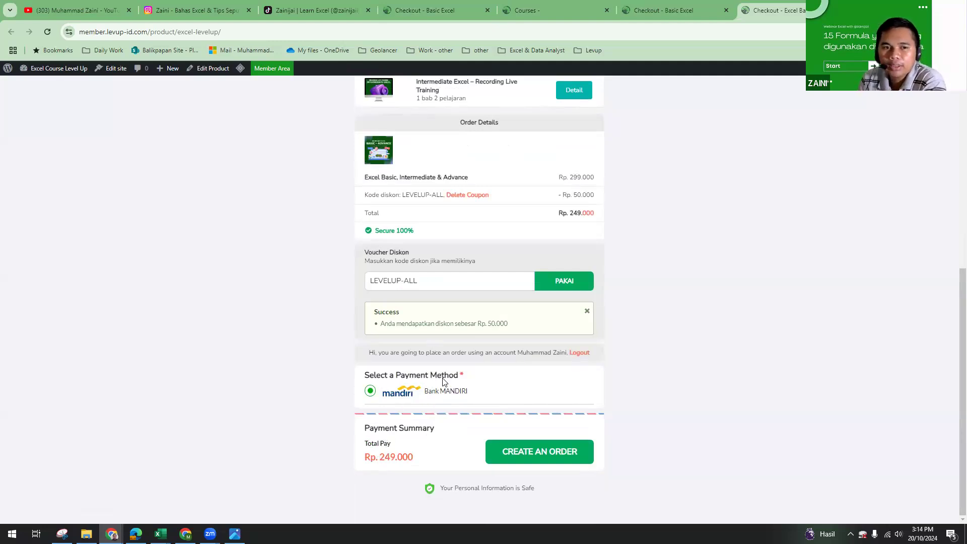
Step: Examine the bundle checkout's course list and order details, and compare them with the Basic Excel checkout and the E-course price list
{"action": "scroll", "coordinate": [443, 381], "scroll_direction": "up", "scroll_amount": 3}
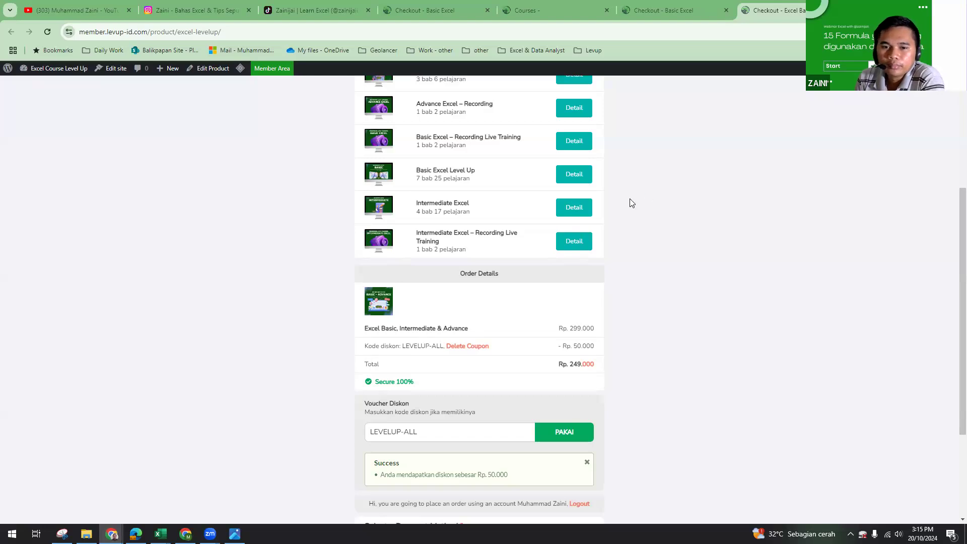
{"action": "scroll", "coordinate": [612, 216], "scroll_direction": "down", "scroll_amount": 3}
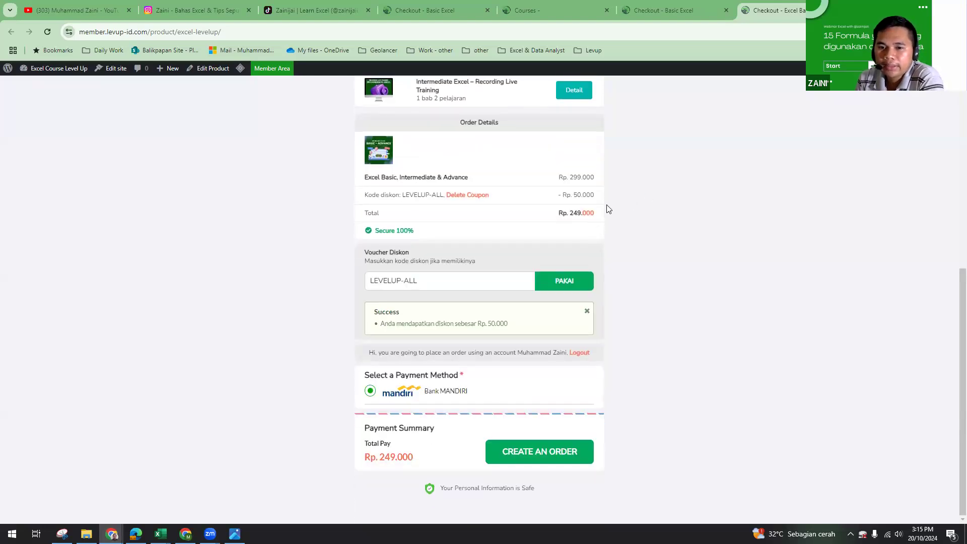
{"action": "scroll", "coordinate": [624, 202], "scroll_direction": "up", "scroll_amount": 2}
{"action": "scroll", "coordinate": [625, 203], "scroll_direction": "up", "scroll_amount": 5}
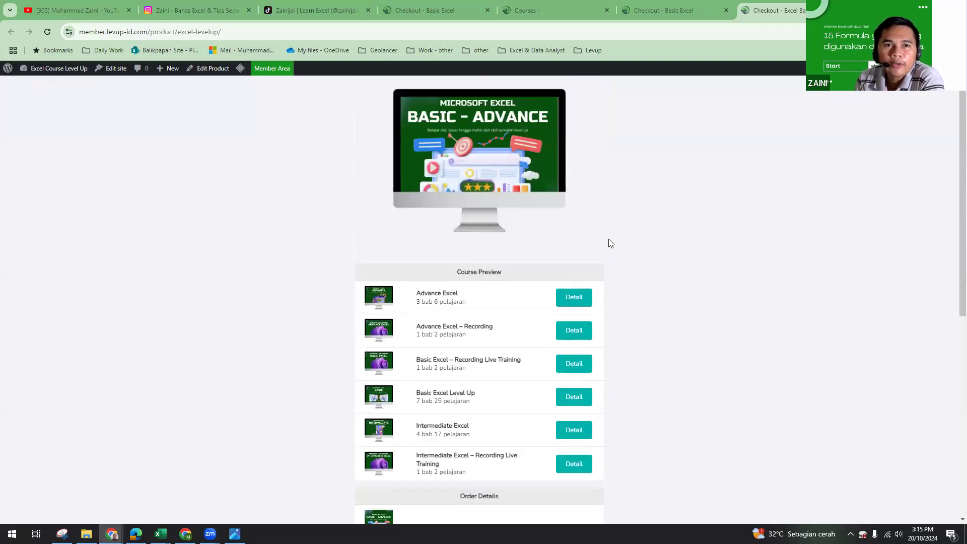
{"action": "left_click", "coordinate": [448, 4]}
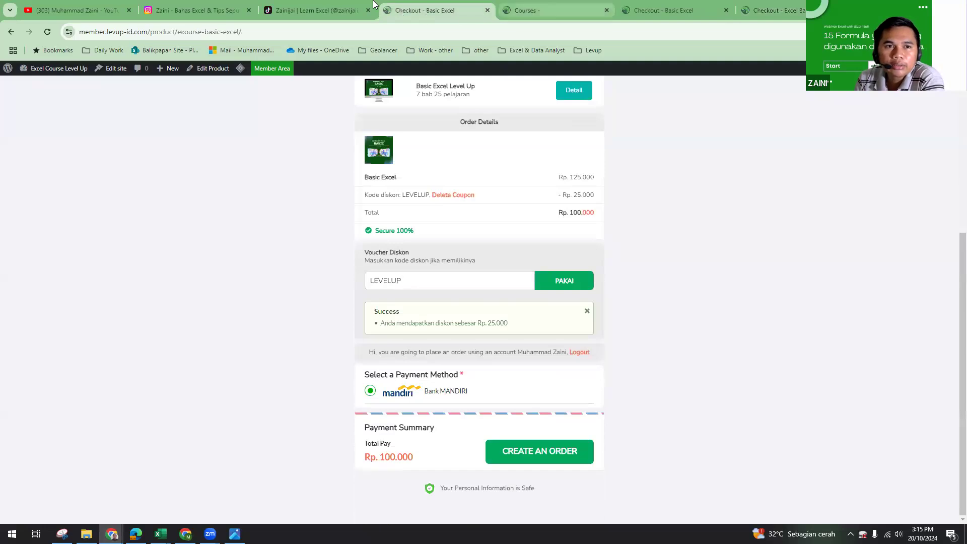
{"action": "left_click", "coordinate": [579, 9]}
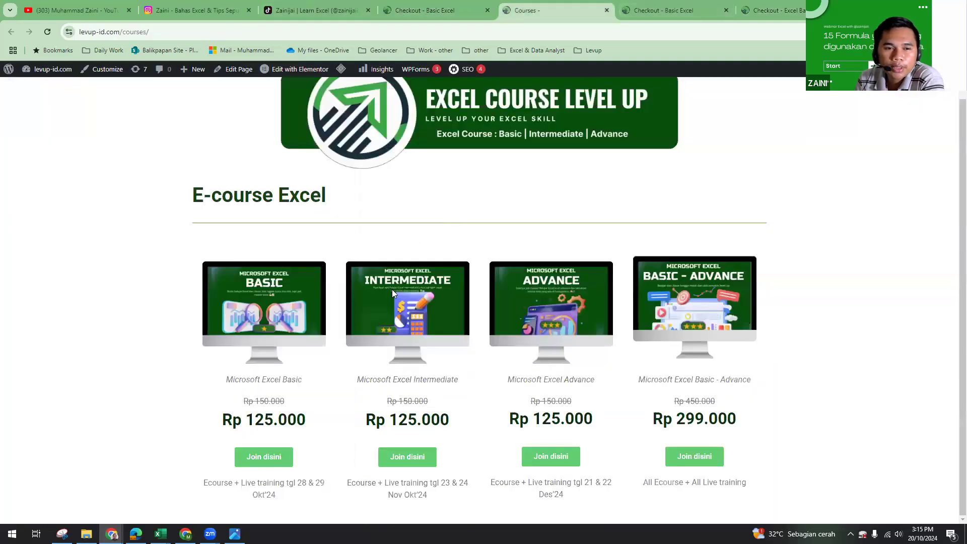
Step: Return to the levup-id.com home page and review the price cards and course descriptions with their live training dates
{"action": "left_click", "coordinate": [442, 4]}
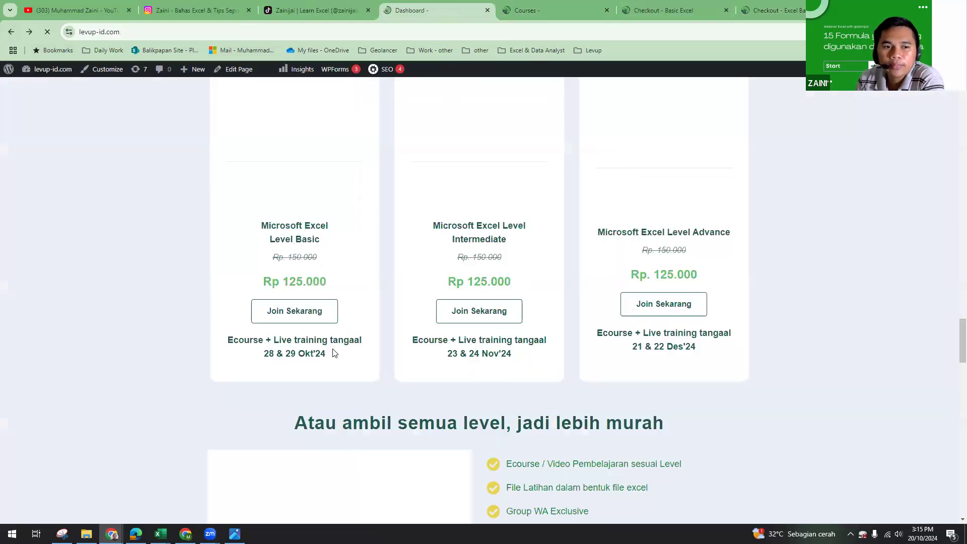
{"action": "scroll", "coordinate": [394, 377], "scroll_direction": "up", "scroll_amount": 4}
{"action": "scroll", "coordinate": [393, 377], "scroll_direction": "down", "scroll_amount": 8}
{"action": "scroll", "coordinate": [394, 378], "scroll_direction": "up", "scroll_amount": 1}
{"action": "scroll", "coordinate": [393, 377], "scroll_direction": "up", "scroll_amount": 7}
{"action": "scroll", "coordinate": [391, 375], "scroll_direction": "up", "scroll_amount": 10}
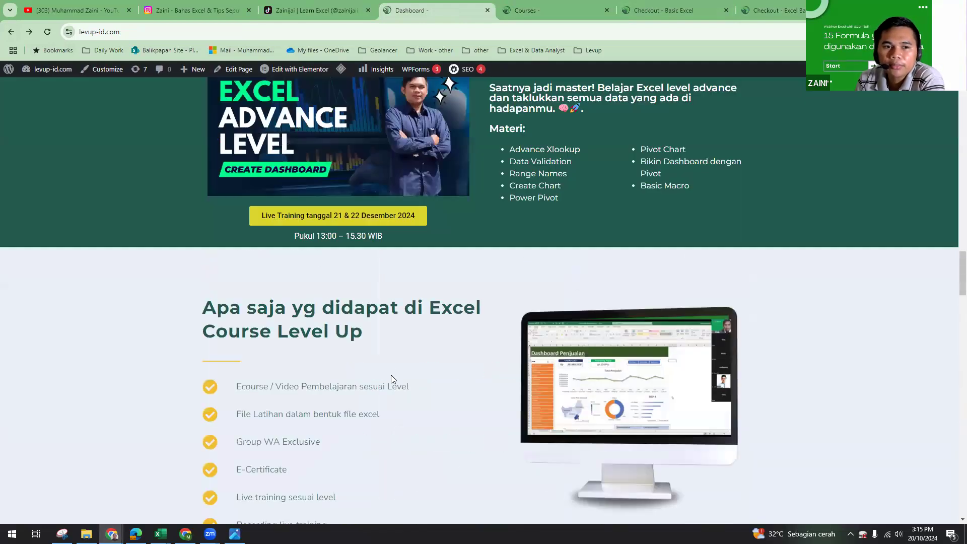
{"action": "scroll", "coordinate": [391, 374], "scroll_direction": "up", "scroll_amount": 9}
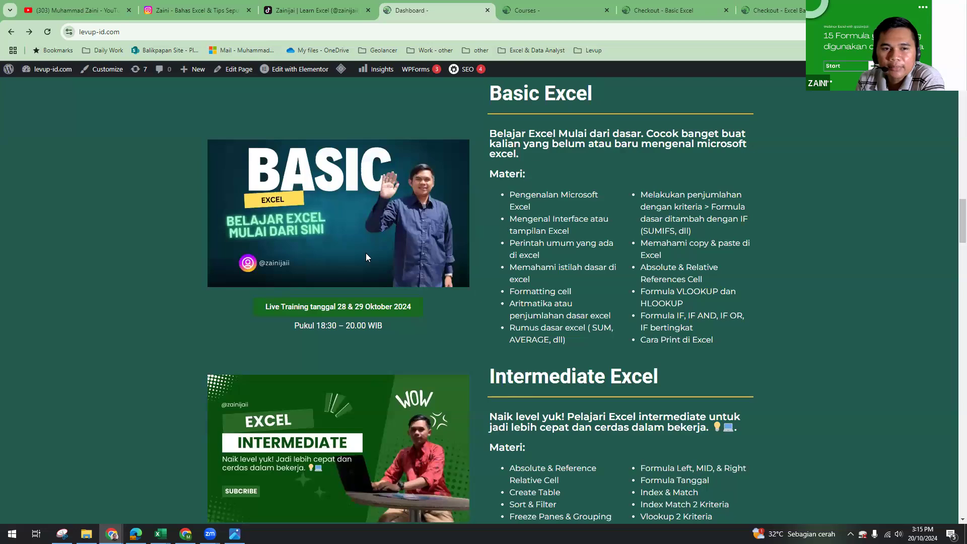
{"action": "scroll", "coordinate": [460, 276], "scroll_direction": "down", "scroll_amount": 12}
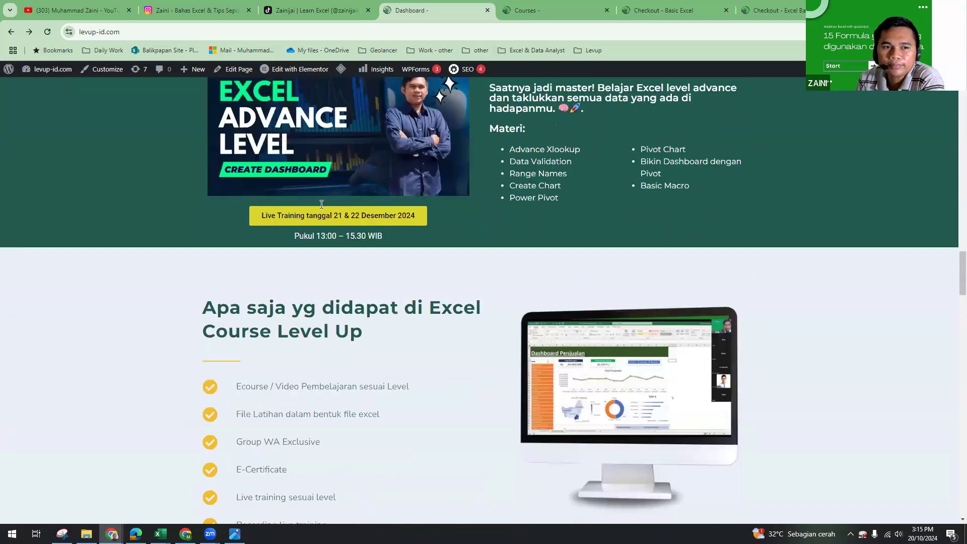
Step: Highlight the practice files, Group WA Exclusive, E-Certificate and live training items in the course benefits list
{"action": "scroll", "coordinate": [296, 180], "scroll_direction": "down", "scroll_amount": 4}
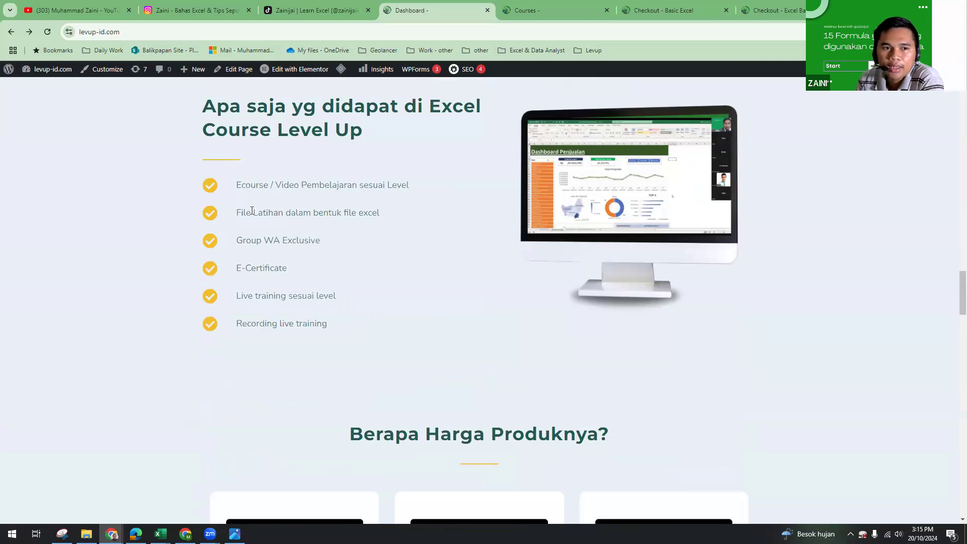
{"action": "left_click_drag", "start_coordinate": [251, 212], "coordinate": [387, 236]}
{"action": "left_click", "coordinate": [386, 239]}
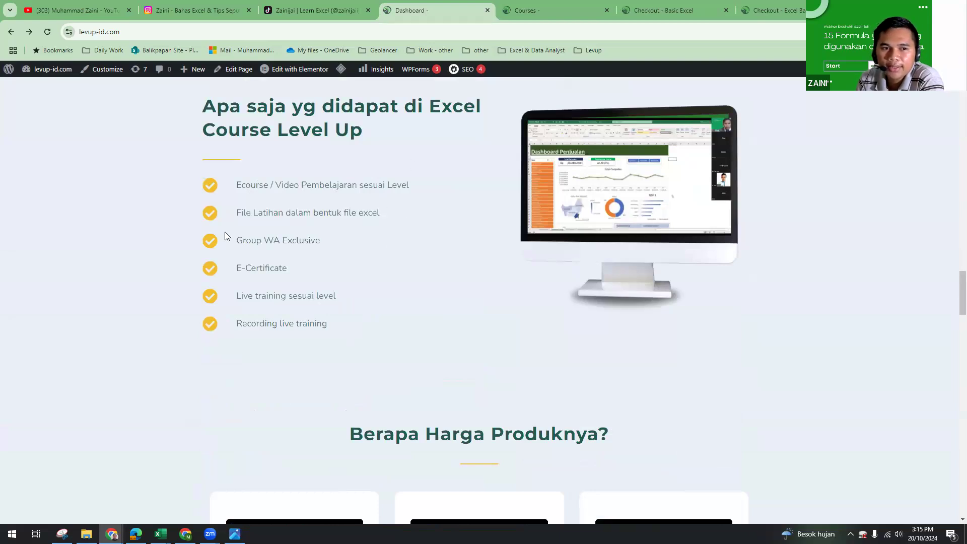
{"action": "left_click_drag", "start_coordinate": [262, 241], "coordinate": [348, 240]}
{"action": "left_click_drag", "start_coordinate": [237, 269], "coordinate": [315, 271]}
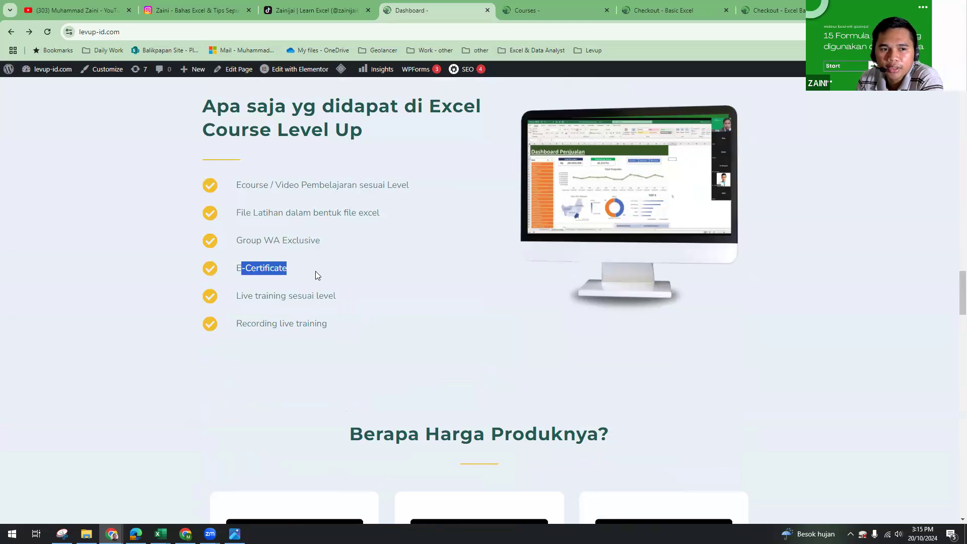
{"action": "left_click", "coordinate": [246, 297]}
{"action": "left_click_drag", "start_coordinate": [241, 297], "coordinate": [319, 298]}
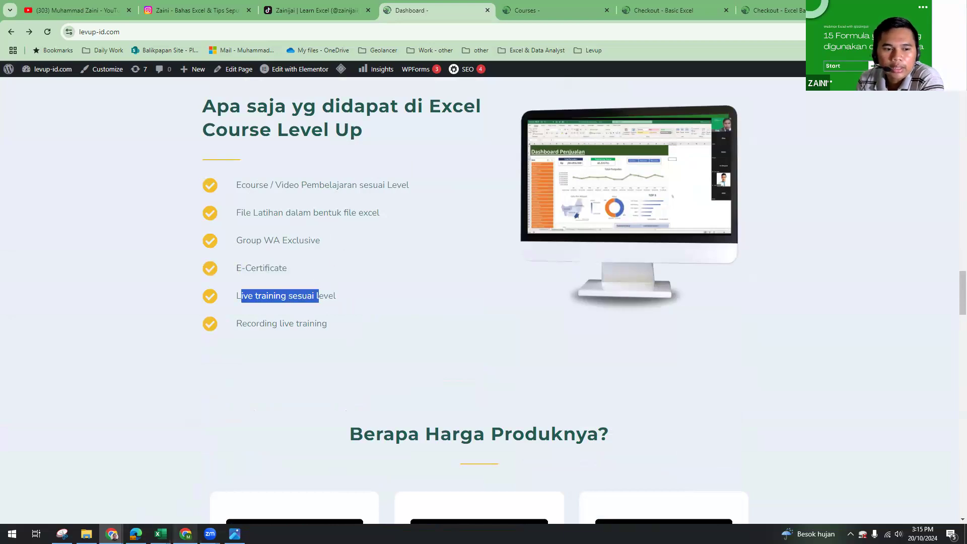
Step: In the other Chrome window, replace the home page with the member login page at member.levup-id.com/member-area/login
{"action": "left_click", "coordinate": [186, 534]}
{"action": "left_click", "coordinate": [279, 6]}
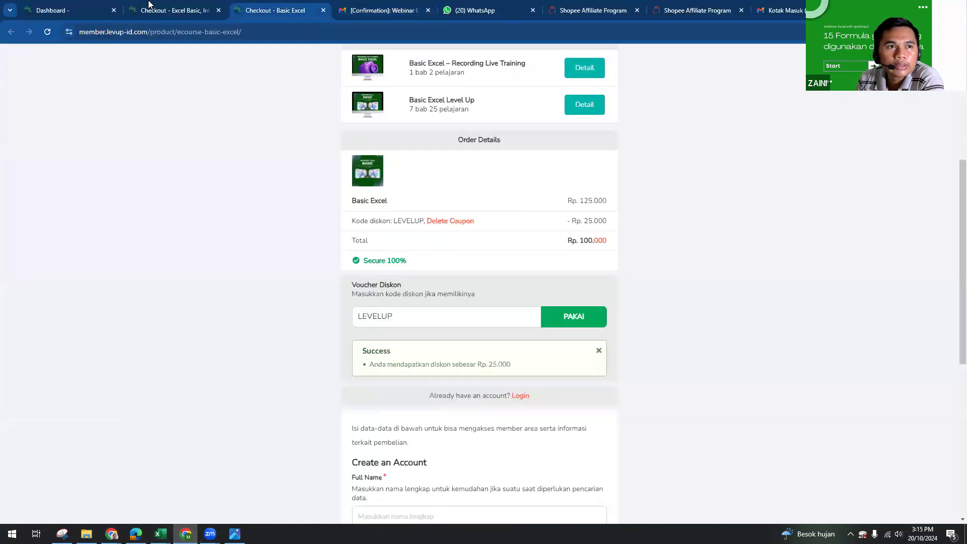
{"action": "left_click", "coordinate": [71, 5]}
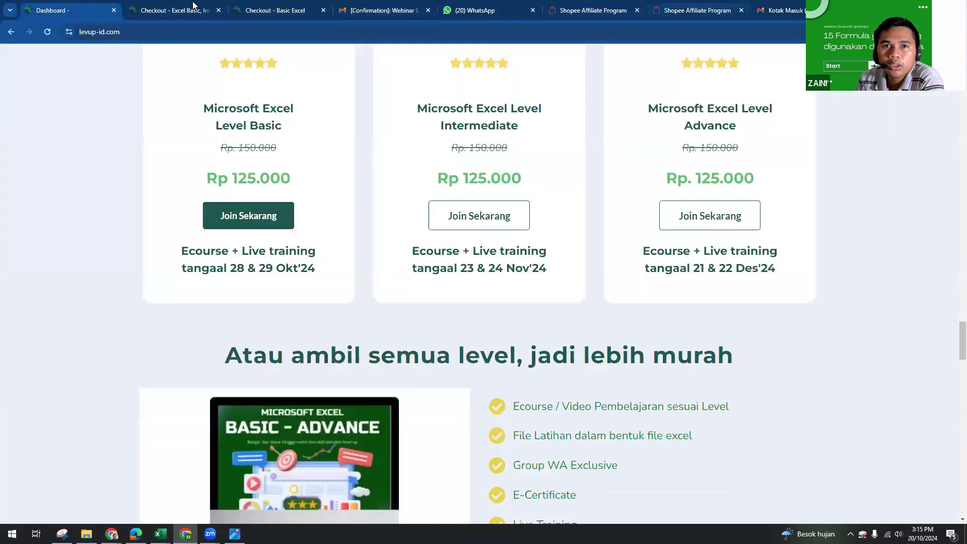
{"action": "left_click", "coordinate": [139, 32]}
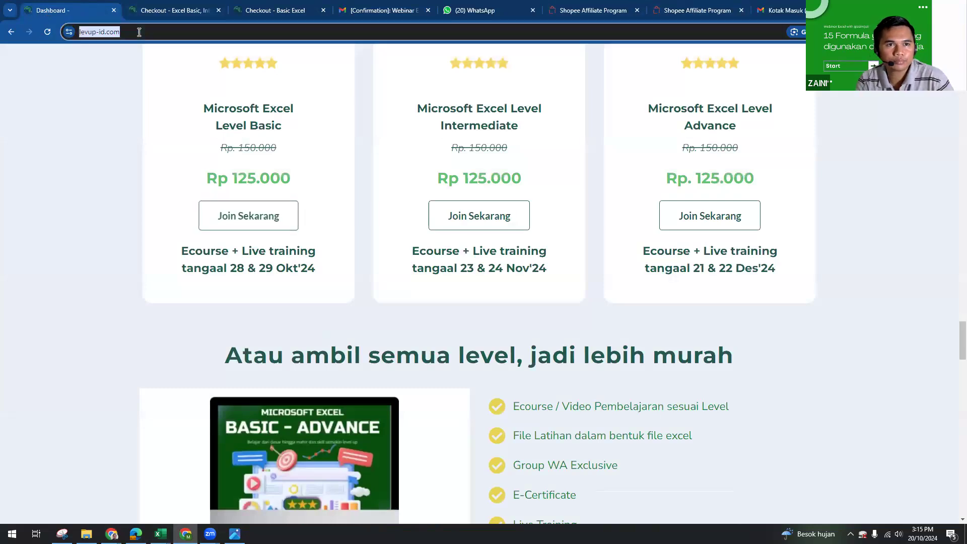
{"action": "type", "text": "member."}
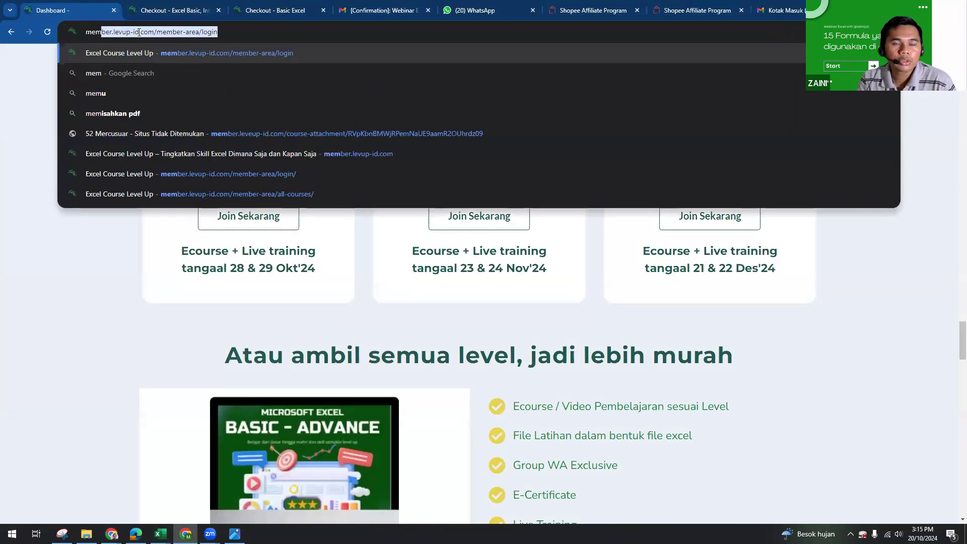
{"action": "key", "text": "Return"}
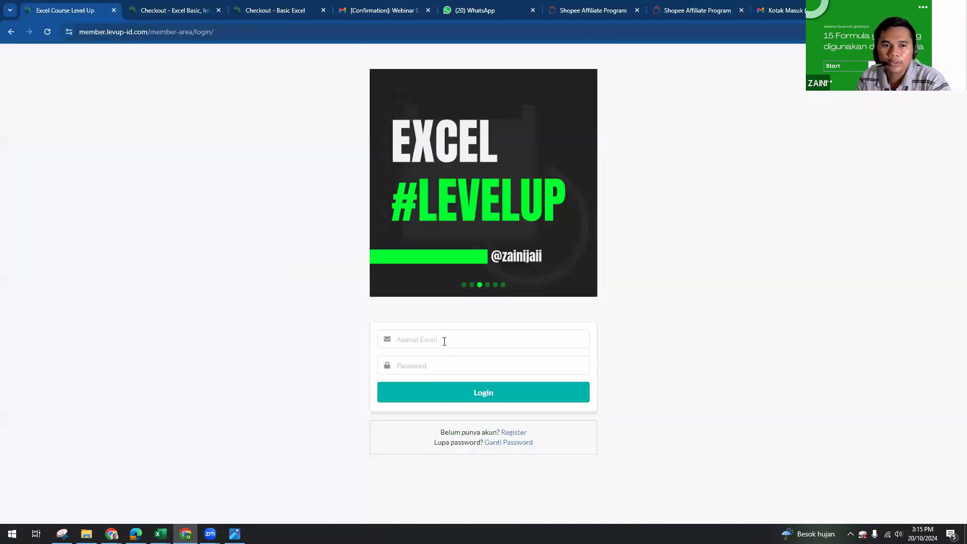
Step: Try to log in to the member area with the account e-mail and password, and return to the course benefits window
{"action": "left_click", "coordinate": [443, 339]}
{"action": "left_click", "coordinate": [436, 364]}
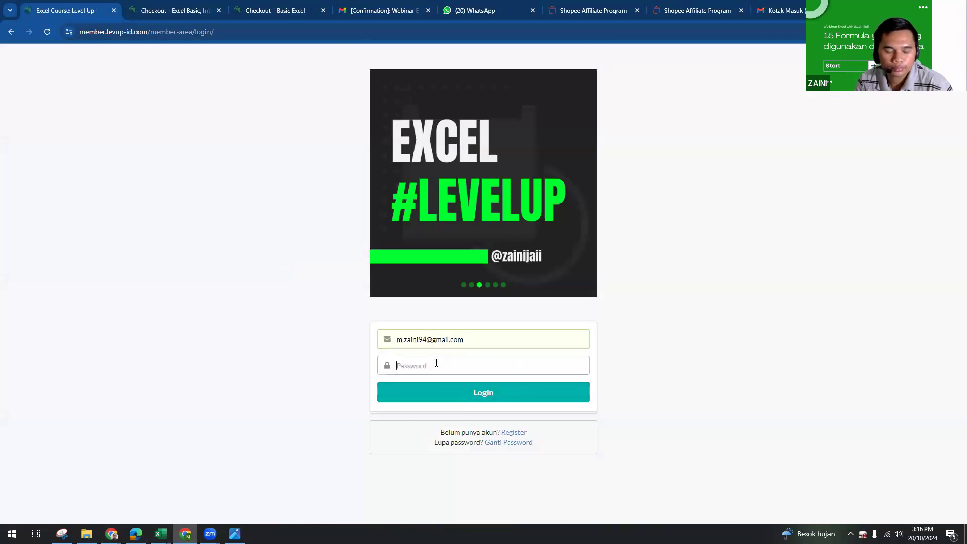
{"action": "type", "text": "•••••••••"}
{"action": "key", "text": "Return"}
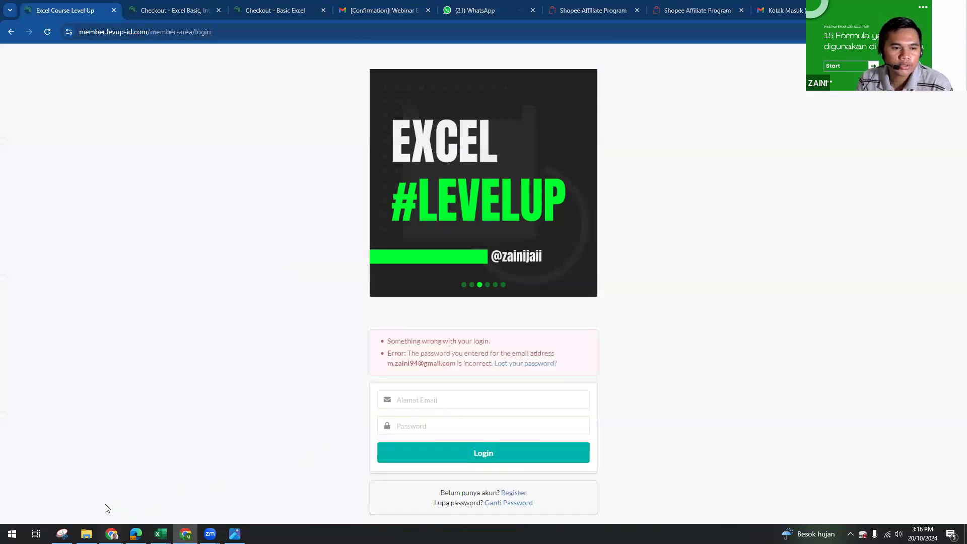
{"action": "left_click", "coordinate": [111, 534]}
{"action": "left_click", "coordinate": [63, 489]}
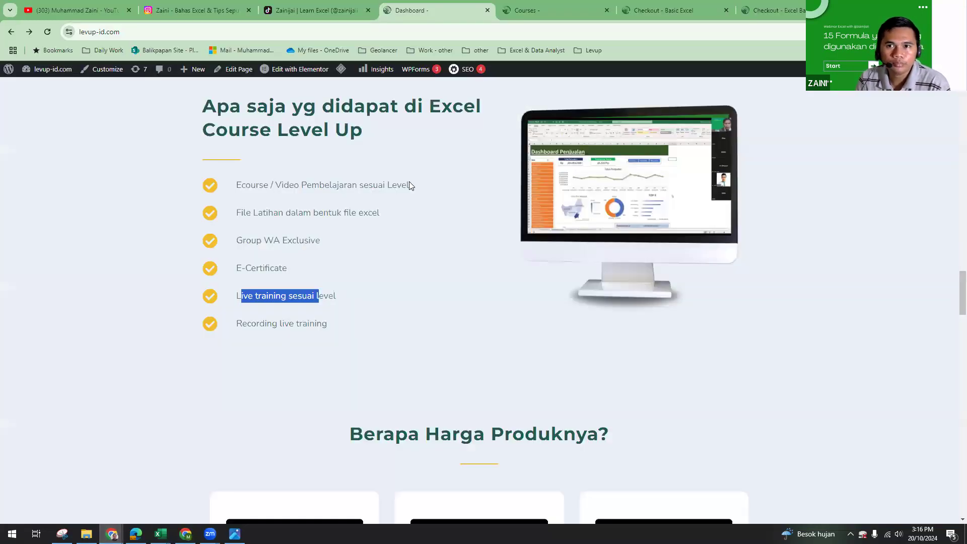
Step: Open the member area at member.levup-id.com in a new tab and browse the list of all available e-courses
{"action": "key", "text": "ctrl+t"}
{"action": "type", "text": "mem"}
{"action": "key", "text": "Return"}
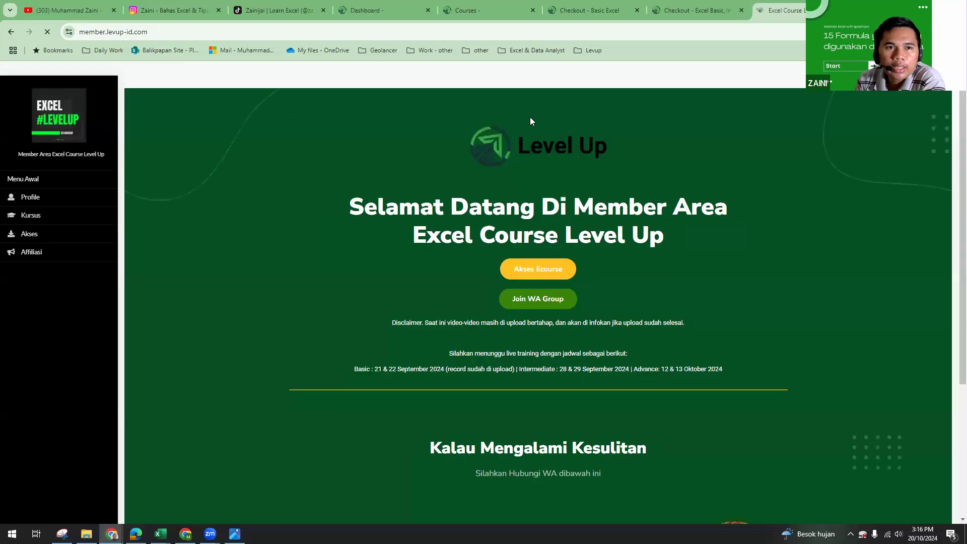
{"action": "scroll", "coordinate": [405, 202], "scroll_direction": "down", "scroll_amount": 1}
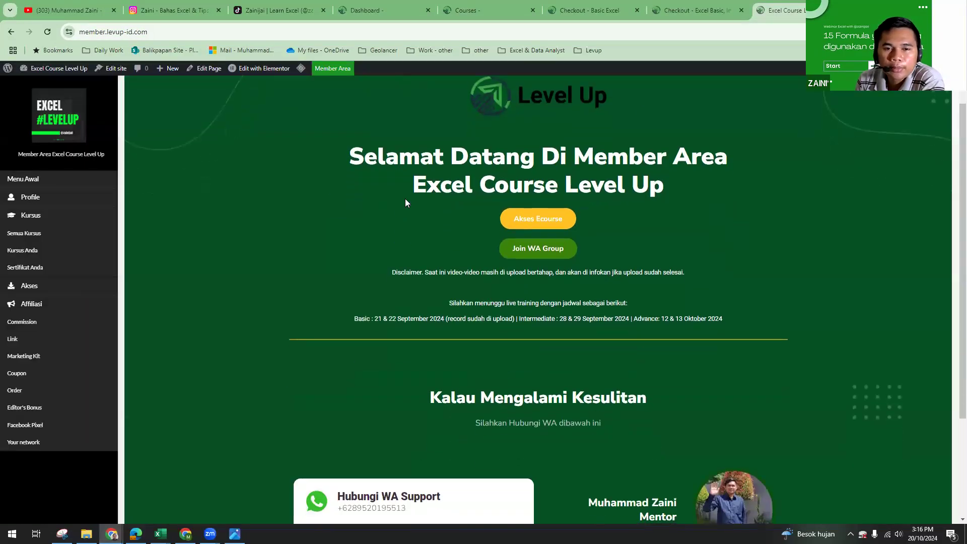
{"action": "left_click", "coordinate": [544, 219]}
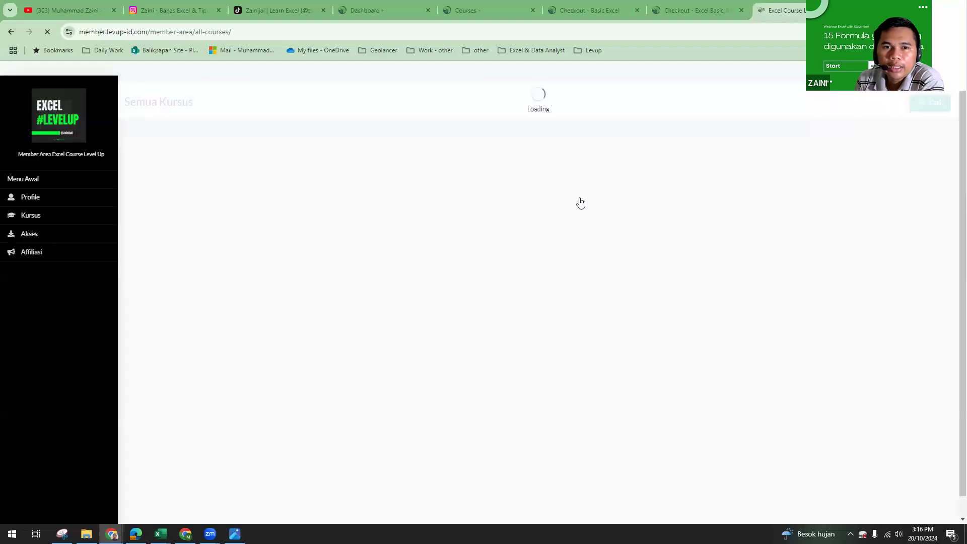
{"action": "scroll", "coordinate": [779, 151], "scroll_direction": "down", "scroll_amount": 2}
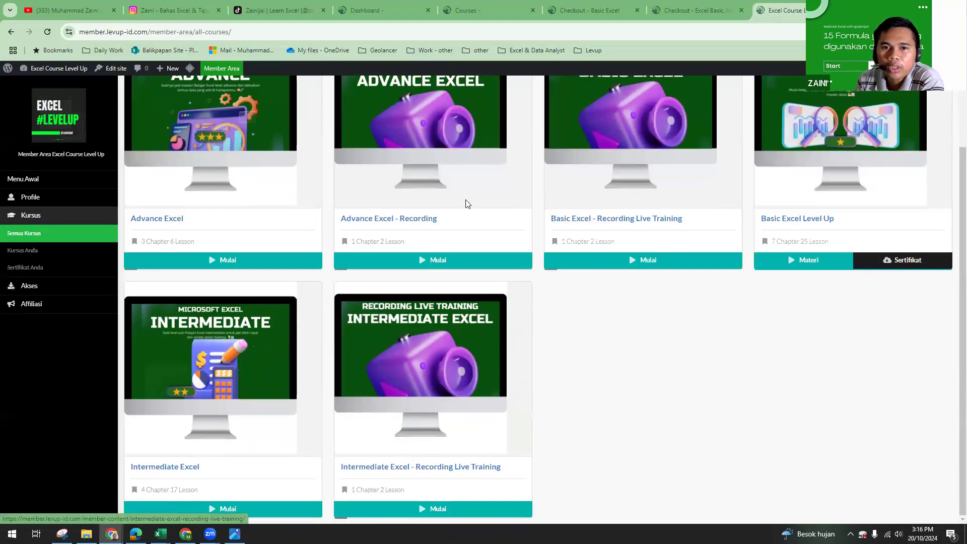
Step: Open the Basic Excel Level Up course materials, select the Formula VLOOKUP lesson and show the course information
{"action": "left_click", "coordinate": [808, 261]}
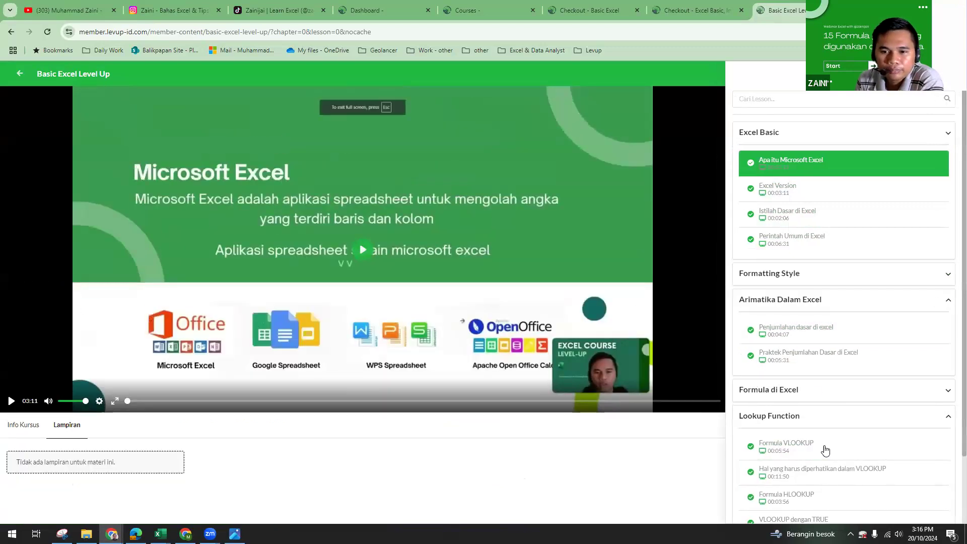
{"action": "left_click", "coordinate": [825, 449]}
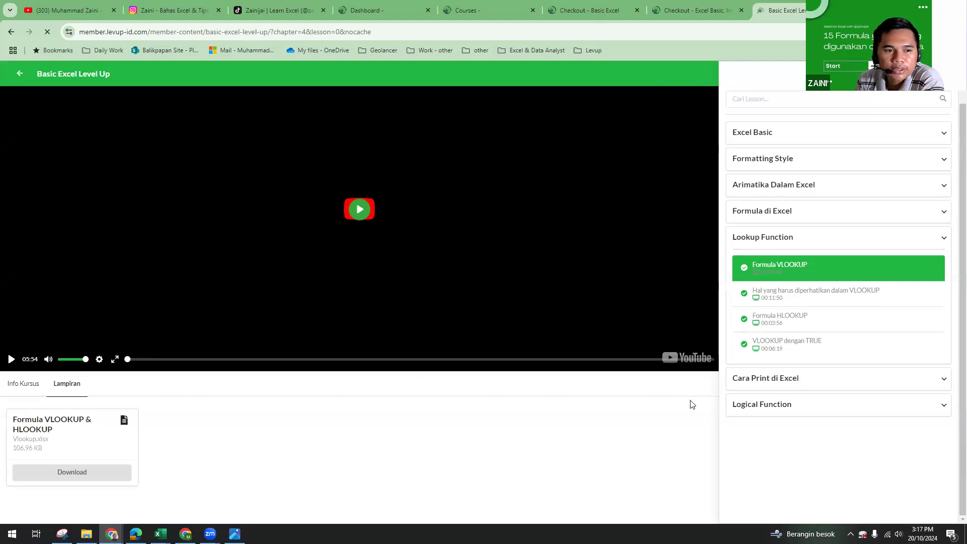
{"action": "scroll", "coordinate": [817, 395], "scroll_direction": "down", "scroll_amount": 2}
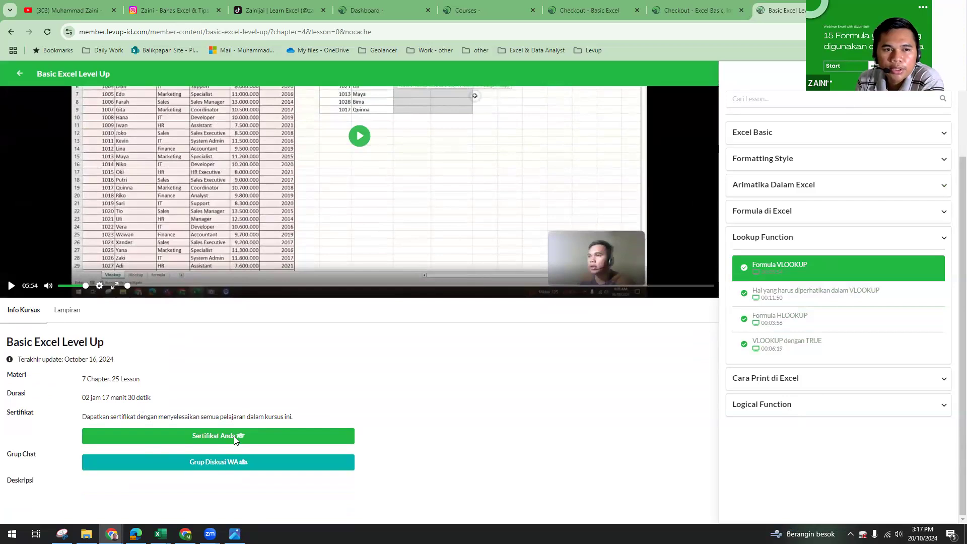
Step: Open the certificate for the Basic Excel Level Up course and view its PDF
{"action": "left_click", "coordinate": [216, 436]}
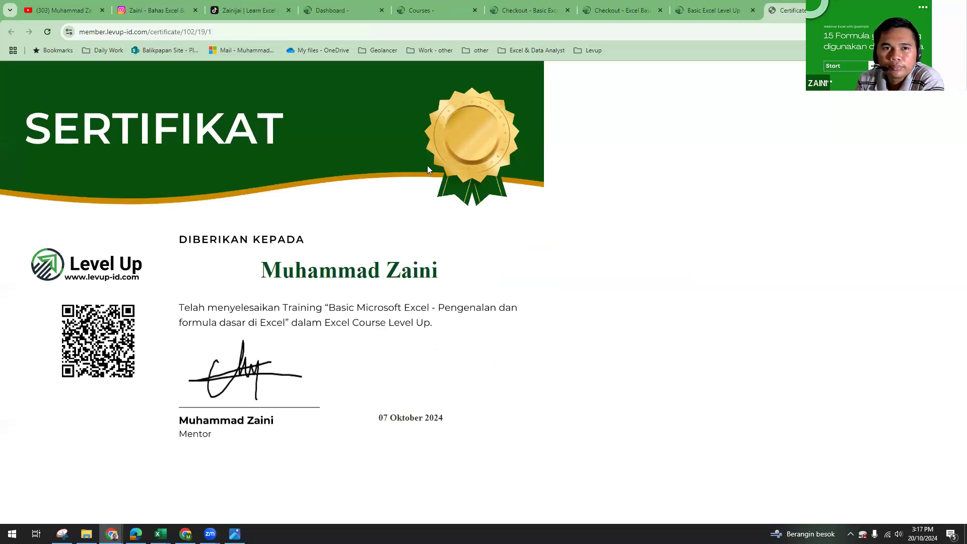
{"action": "scroll", "coordinate": [602, 264], "scroll_direction": "down", "scroll_amount": 4}
{"action": "scroll", "coordinate": [602, 264], "scroll_direction": "down", "scroll_amount": 3, "text": "ctrl"}
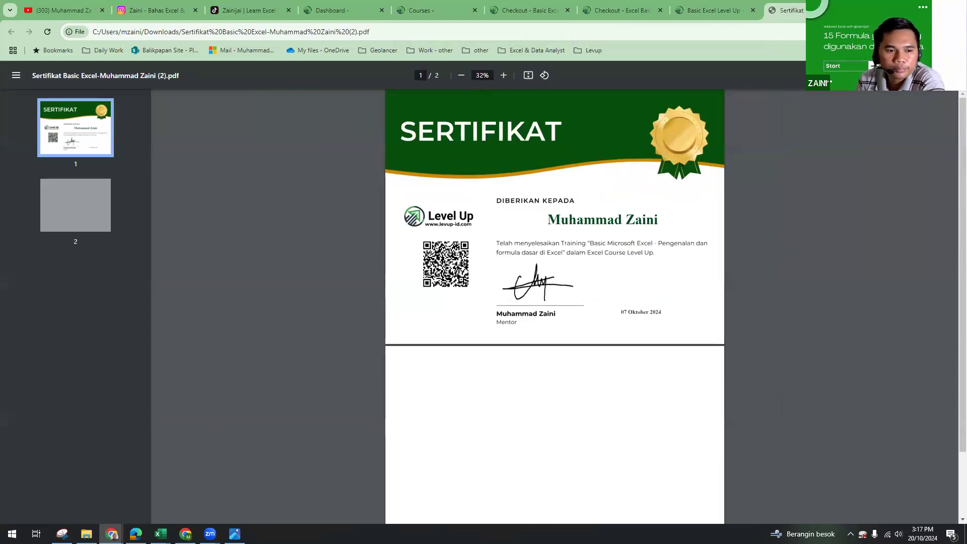
Step: Switch to the Canva portfolio presentation, dismiss the download notice and present the Thank You slide on page 7 in full screen
{"action": "left_click", "coordinate": [161, 534]}
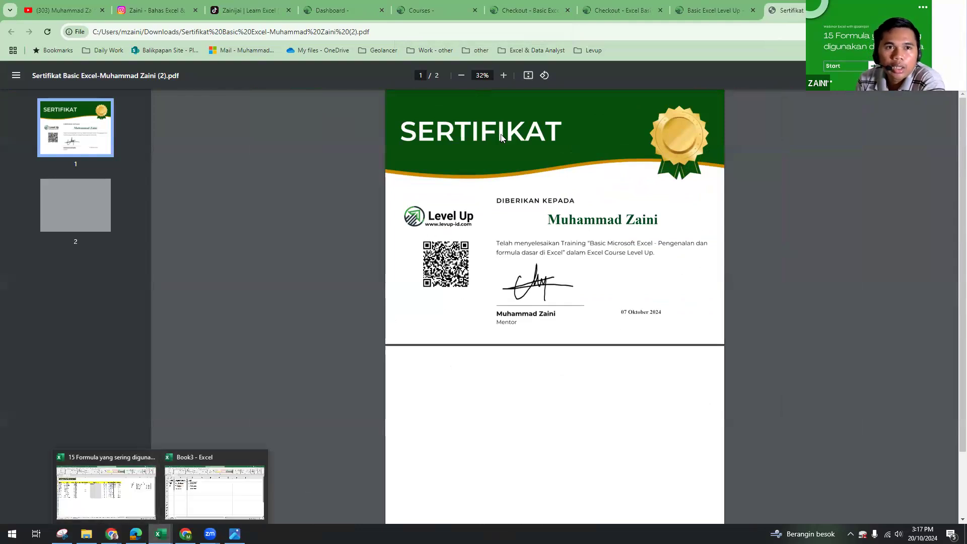
{"action": "mouse_move", "coordinate": [111, 534]}
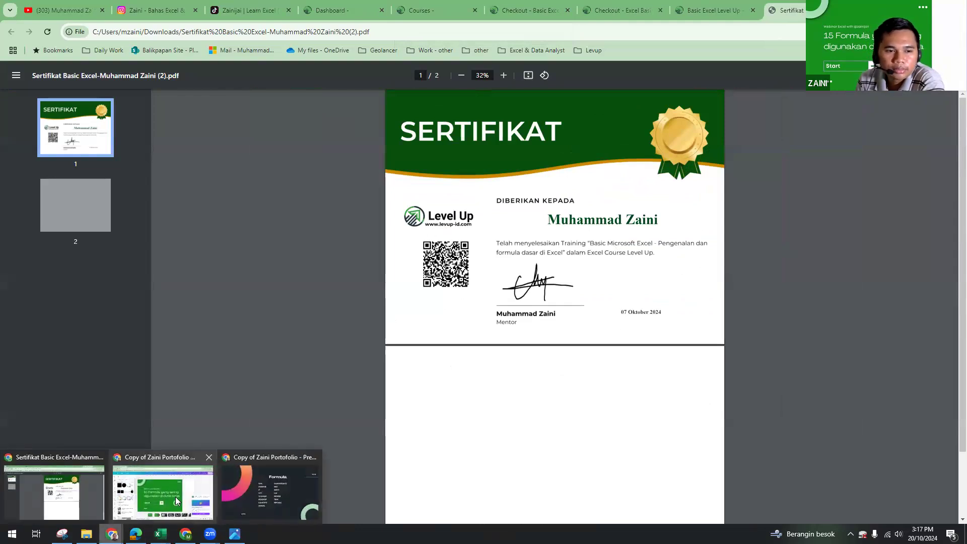
{"action": "left_click", "coordinate": [176, 502]}
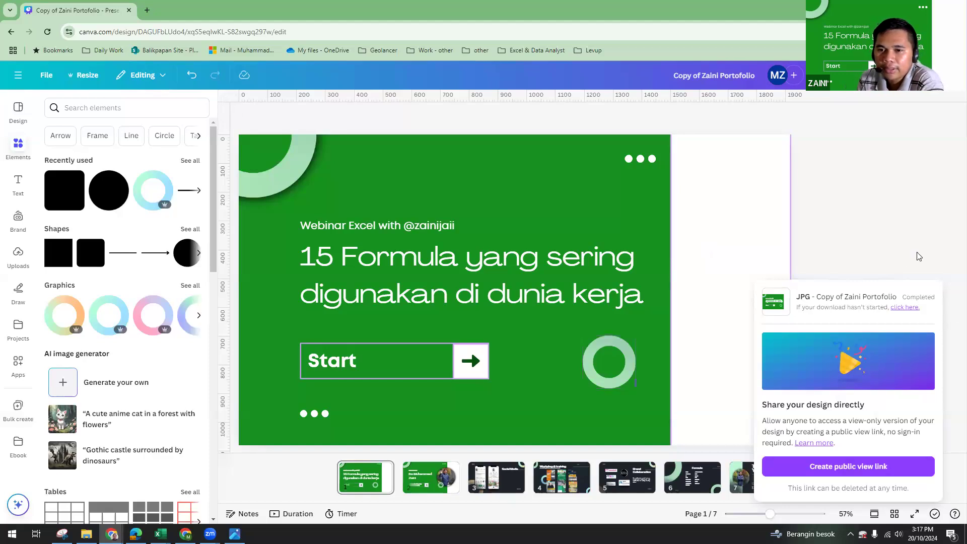
{"action": "left_click", "coordinate": [952, 303]}
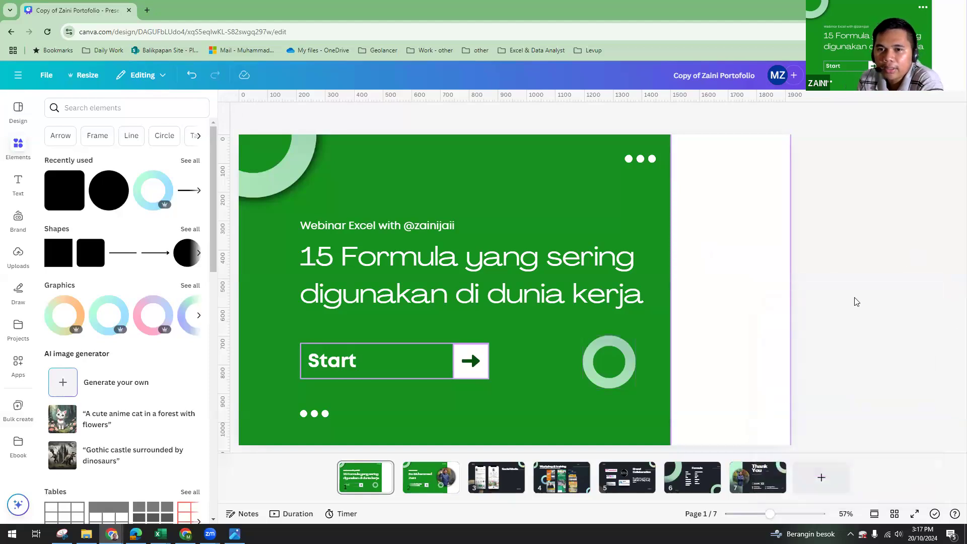
{"action": "left_click", "coordinate": [758, 484]}
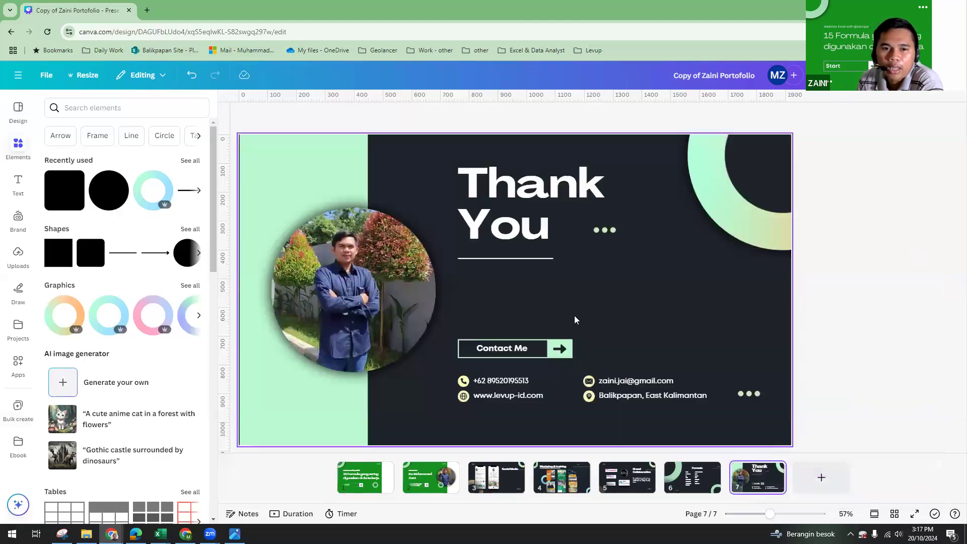
{"action": "left_click", "coordinate": [915, 514]}
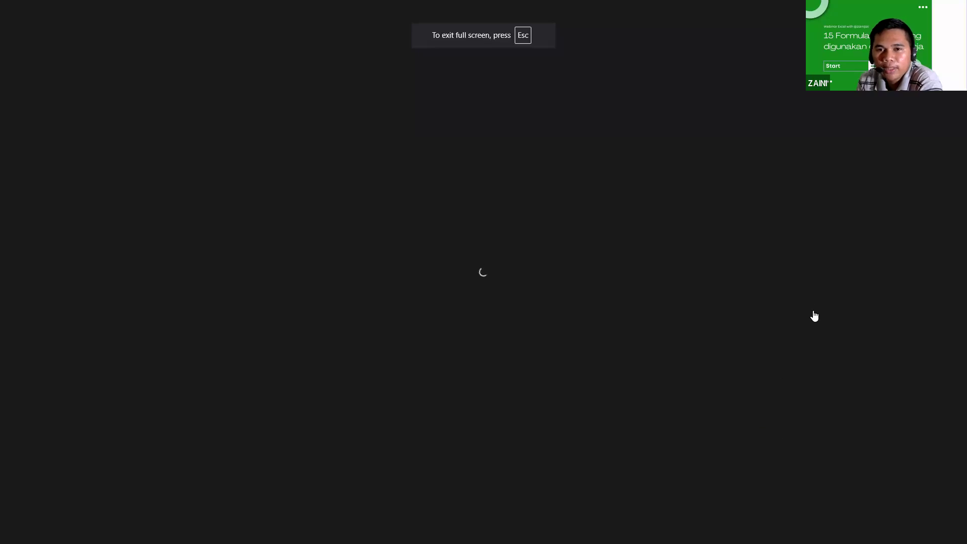